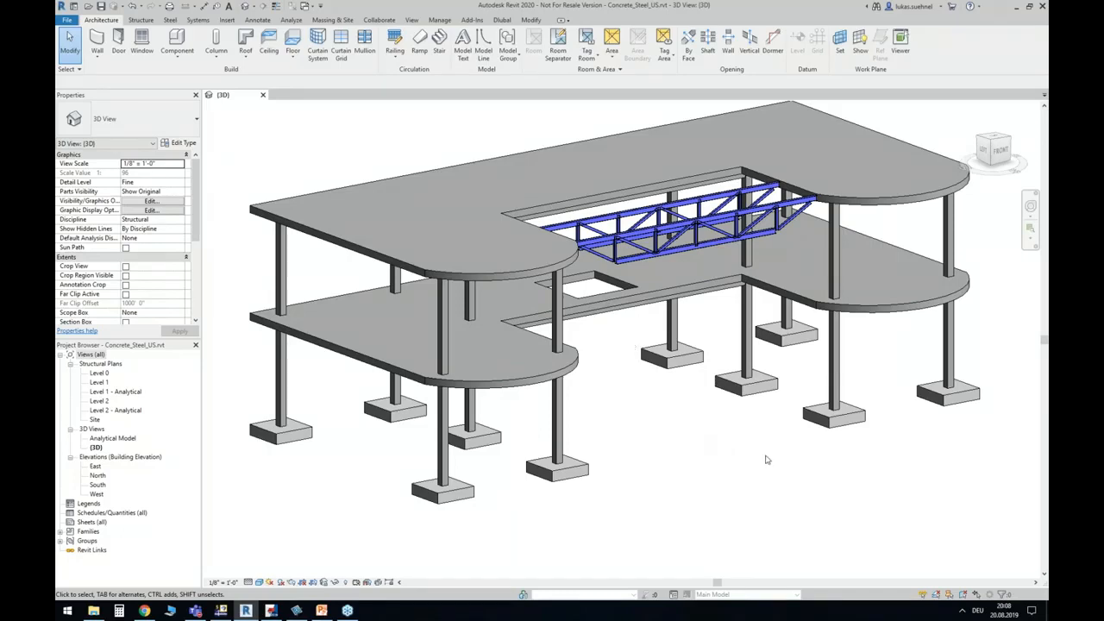
Inspect the type and properties of the concrete column under the lower slab's front rounded corner.
scroll(747, 466, "up", 1)
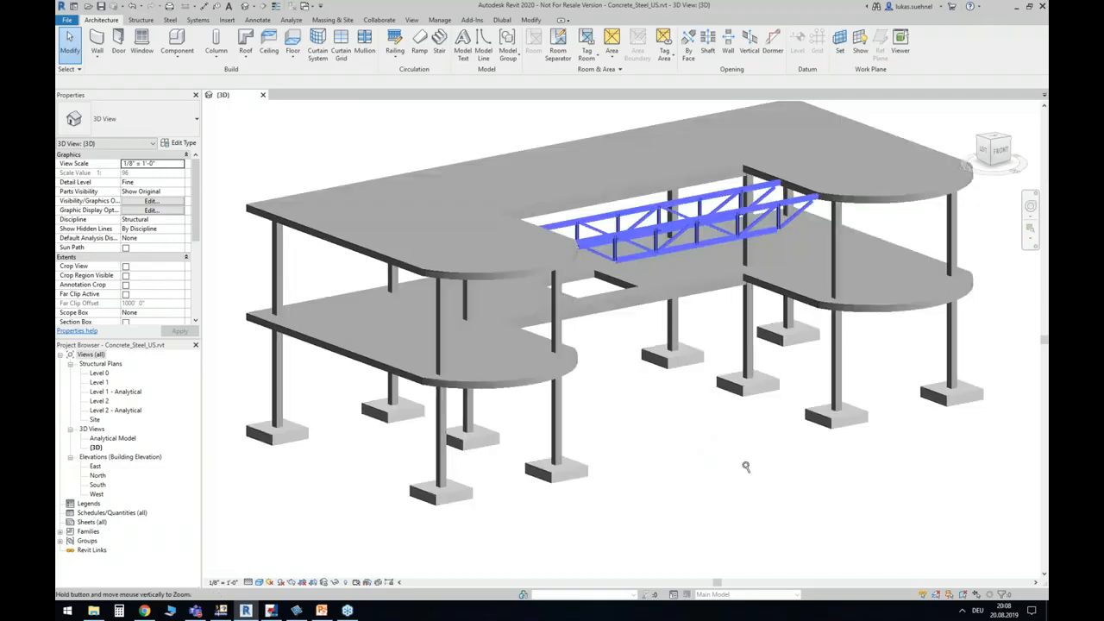
middle_click_drag(627, 430, 684, 458, "shift")
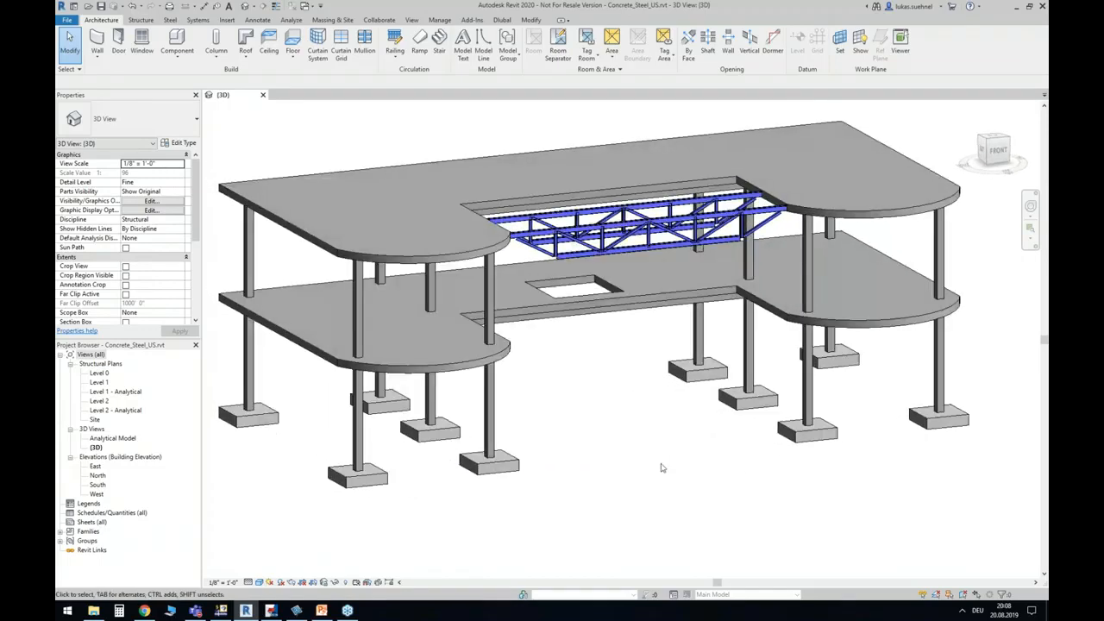
middle_click_drag(617, 460, 658, 467)
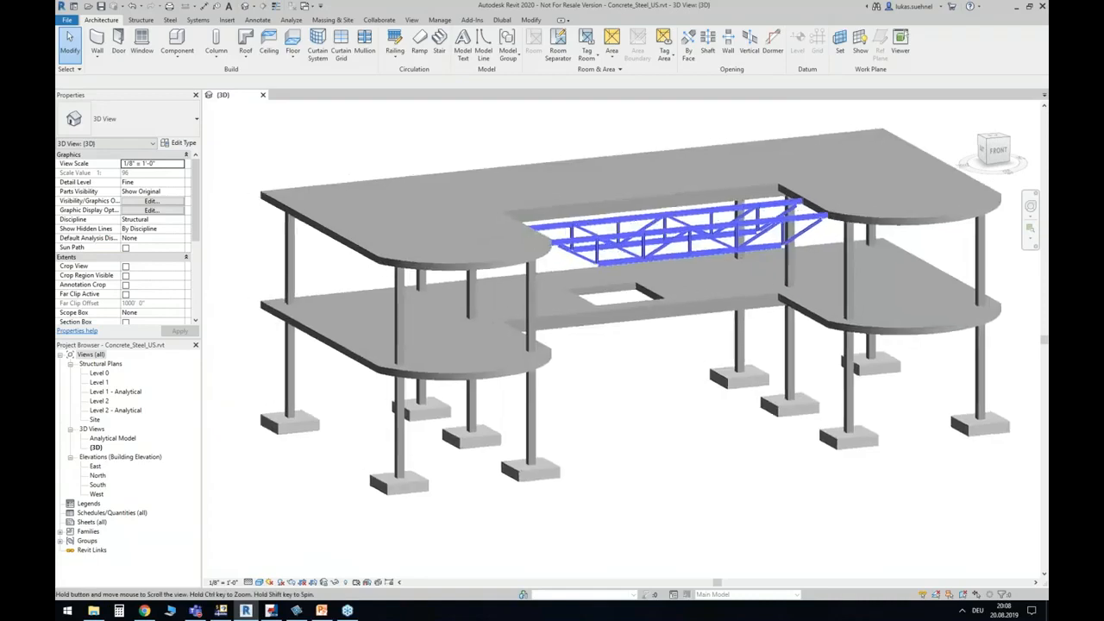
left_click(533, 408)
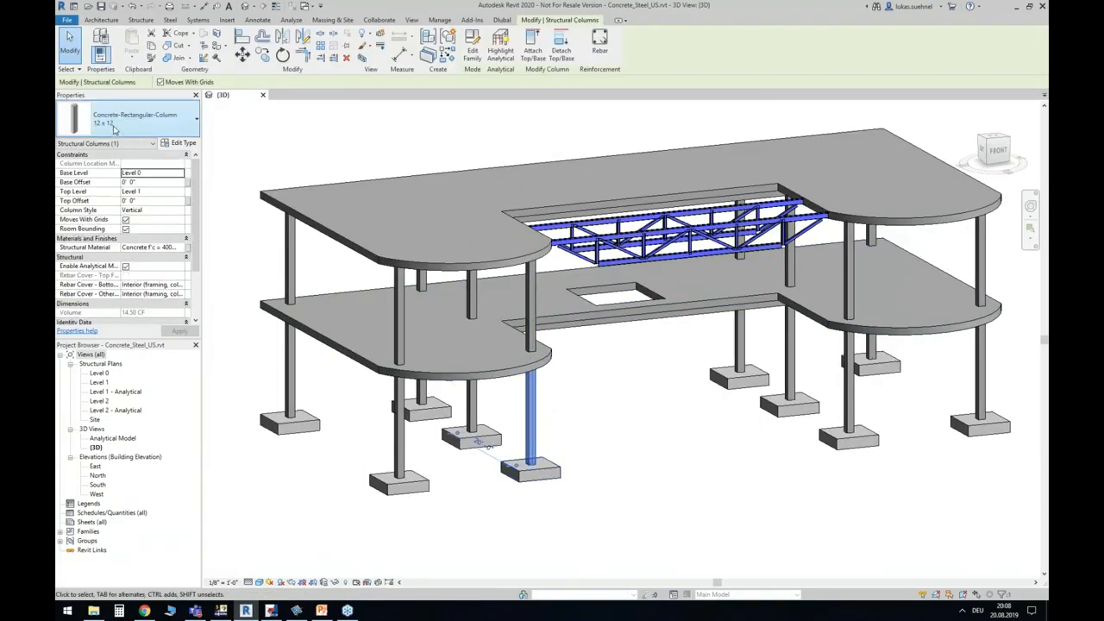
left_click(585, 394)
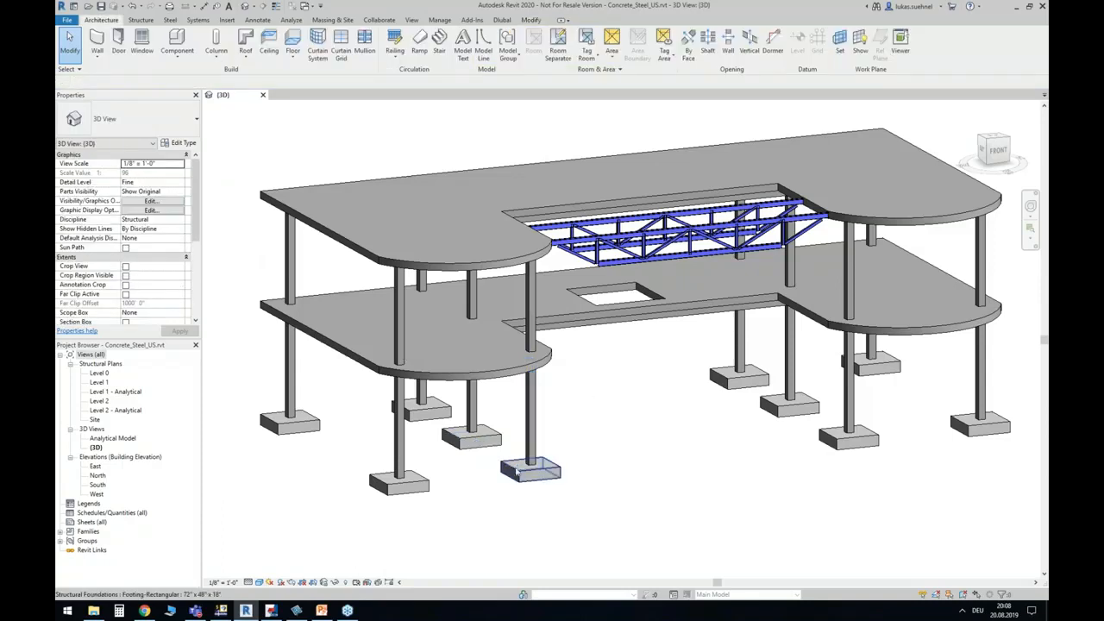
Examine the lower slab's opening and the concrete beams on the underside of the slabs.
middle_click_drag(615, 395, 615, 468)
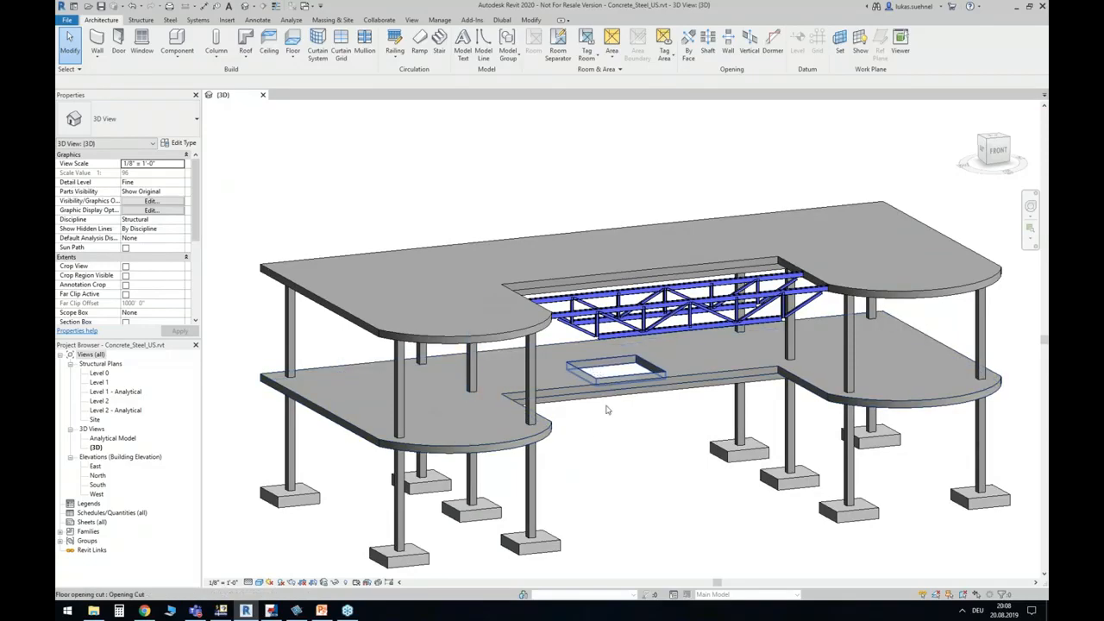
middle_click_drag(606, 410, 688, 345, "shift")
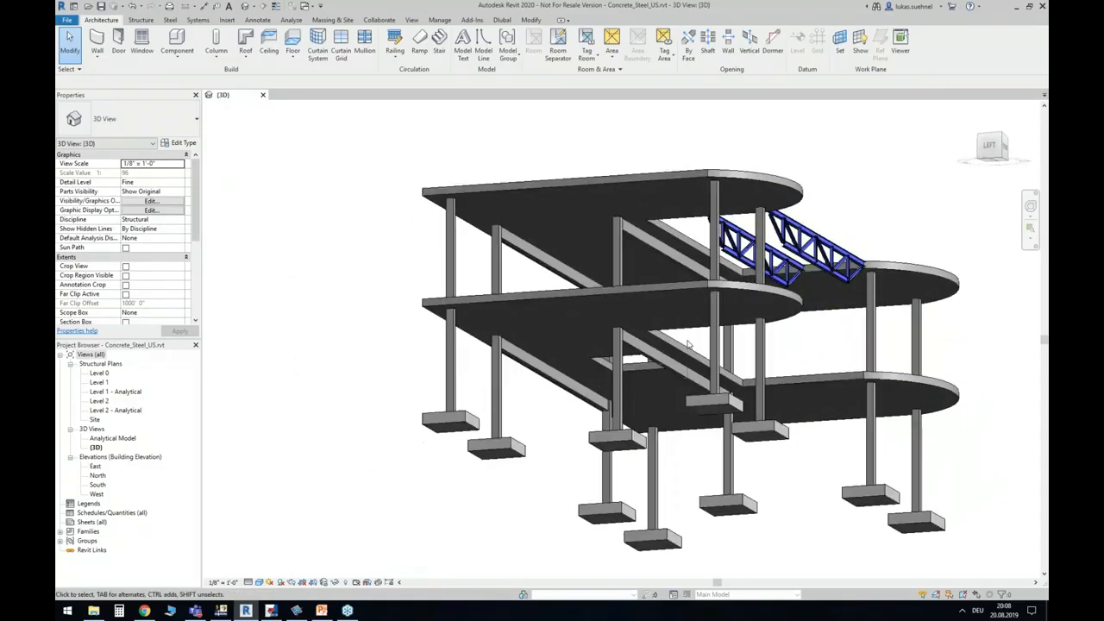
scroll(562, 361, "up", 3)
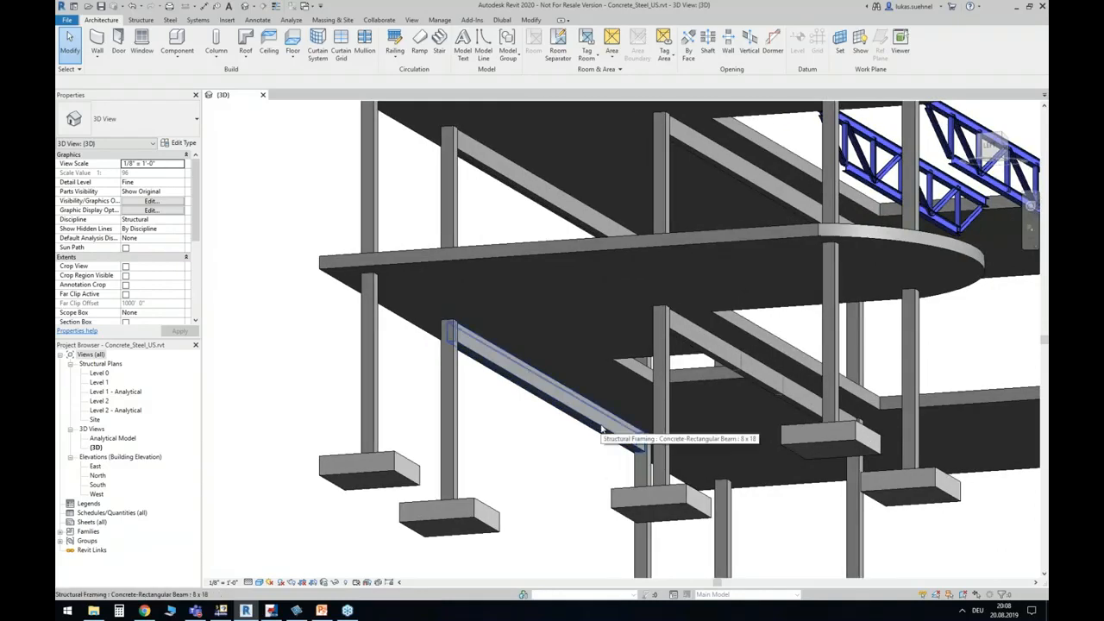
scroll(595, 397, "down", 5)
middle_click_drag(594, 388, 577, 458, "shift")
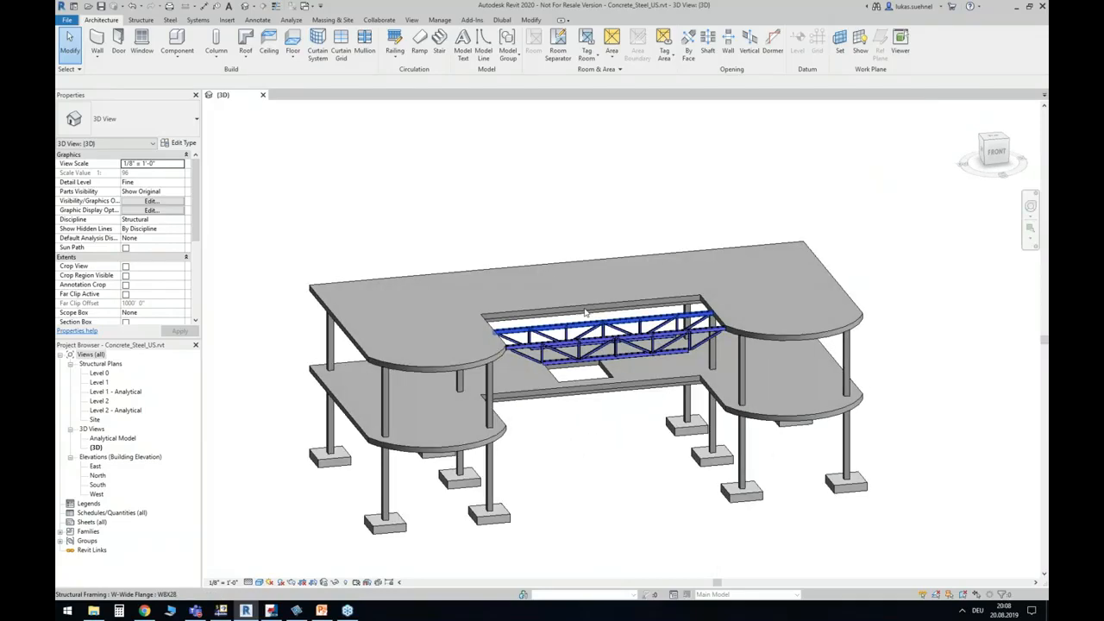
Inspect the two steel trusses and the properties of the front truss's top chord.
scroll(604, 336, "up", 5)
middle_click_drag(561, 323, 542, 347, "shift")
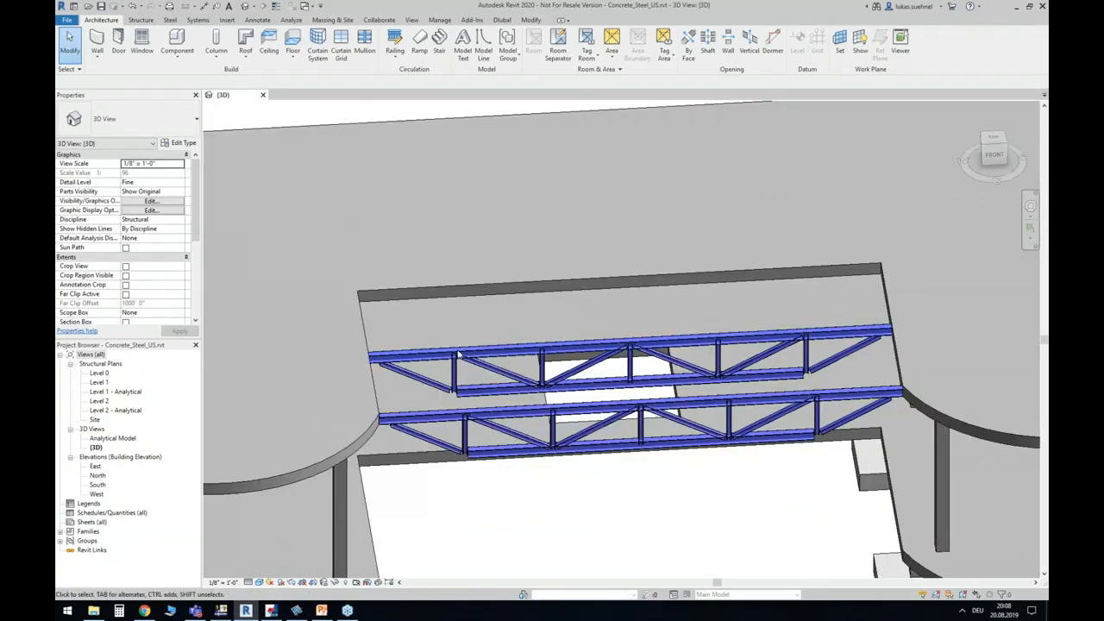
scroll(480, 486, "up", 5)
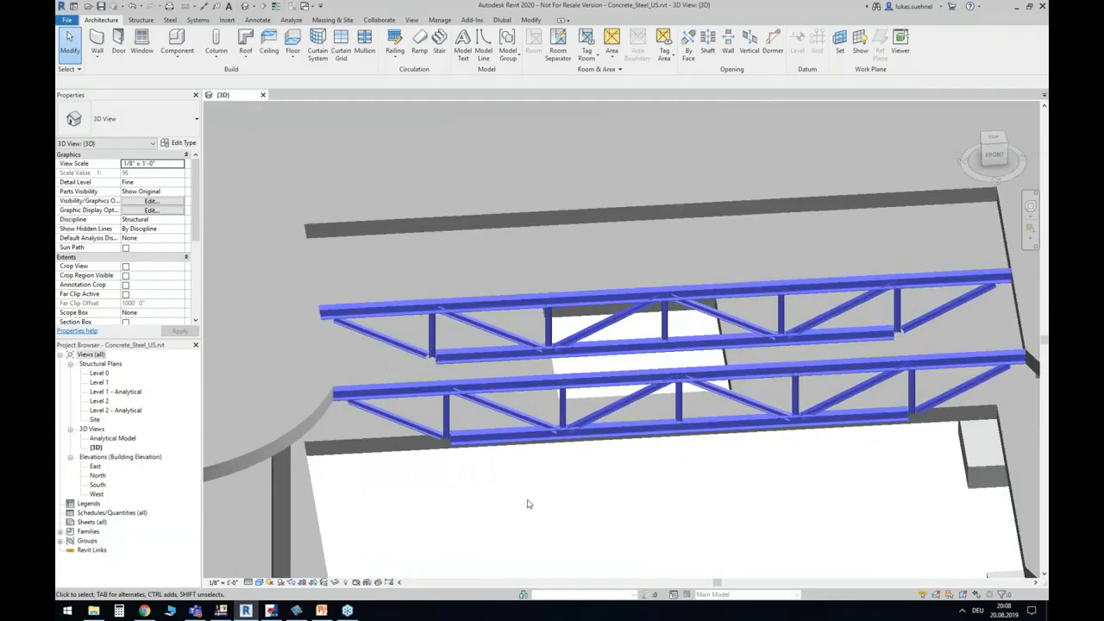
left_click(475, 348)
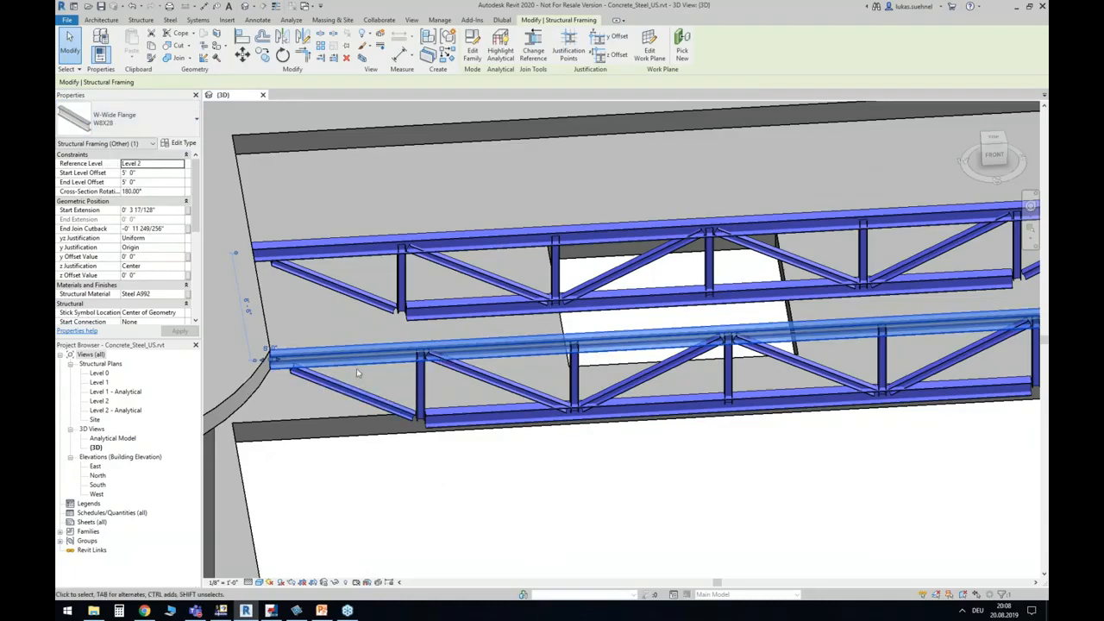
scroll(359, 374, "down", 3)
middle_click_drag(476, 424, 537, 431, "shift")
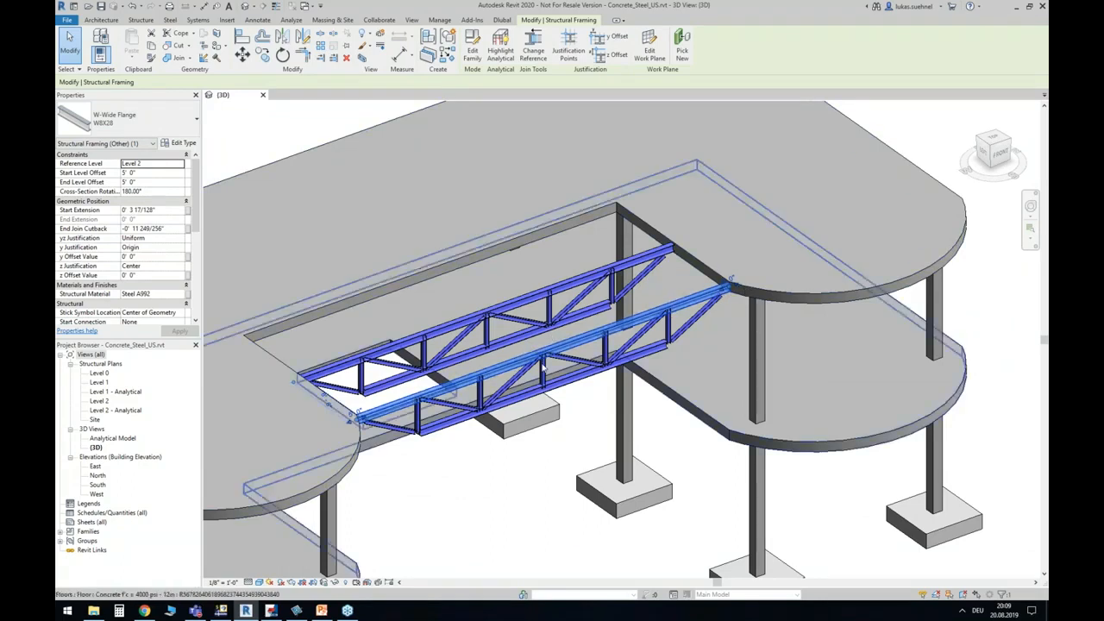
left_click(565, 470)
scroll(596, 419, "down", 2)
middle_click_drag(555, 487, 625, 417, "shift")
middle_click_drag(552, 510, 660, 446)
middle_click_drag(660, 445, 700, 412, "shift")
middle_click_drag(599, 491, 595, 445)
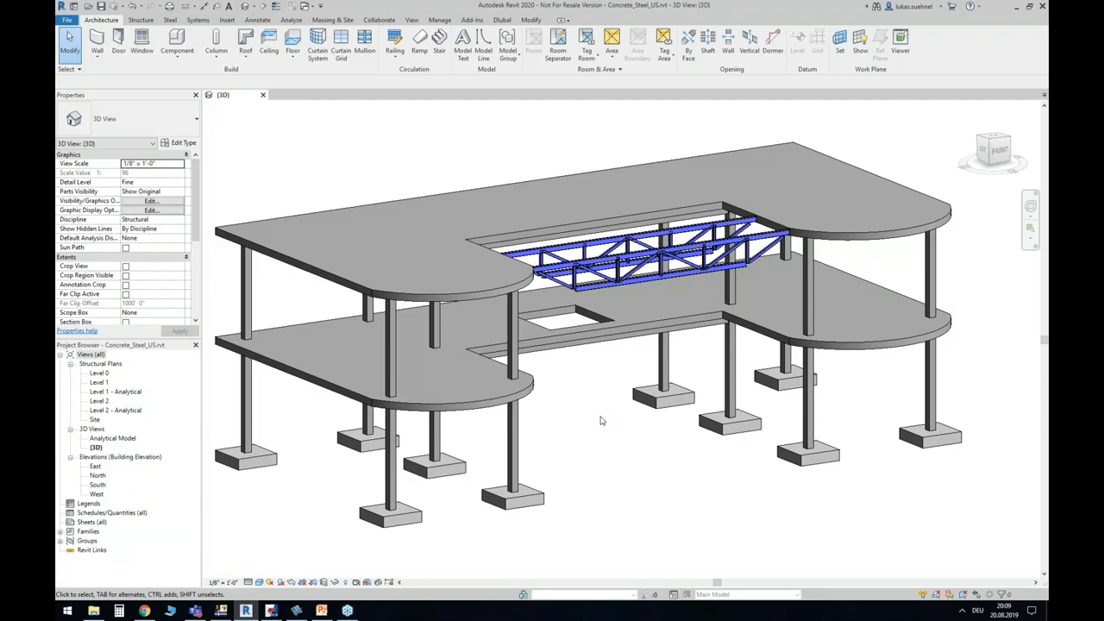
scroll(601, 420, "down", 1)
middle_click_drag(591, 456, 593, 436)
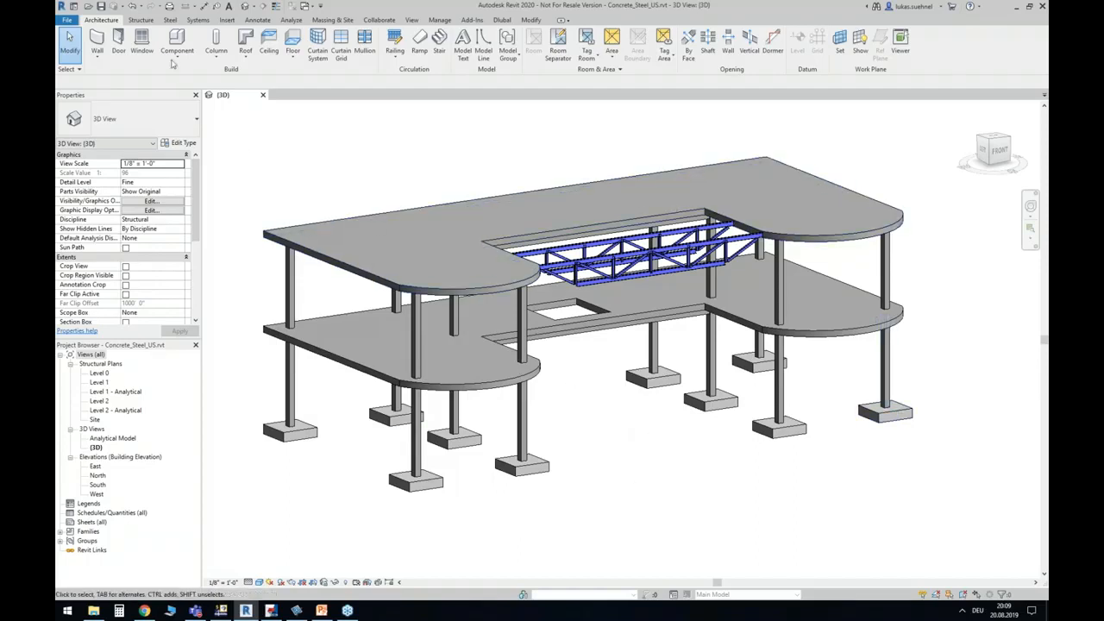
Check the Enable Analytical Model setting for a new structural wall without placing one.
left_click(141, 20)
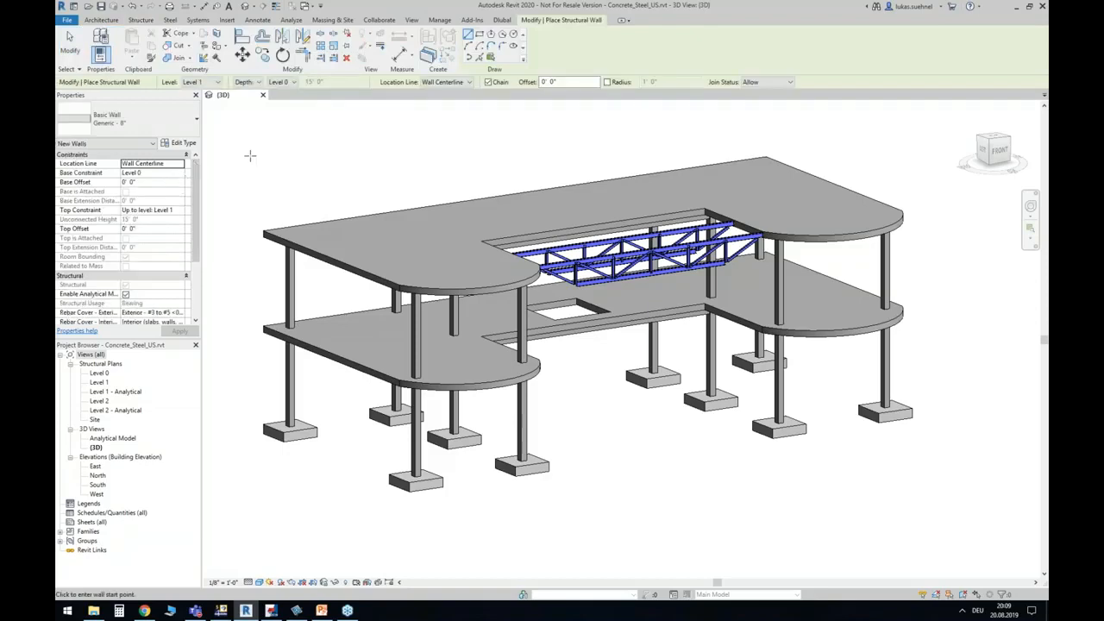
left_click_drag(196, 175, 196, 210)
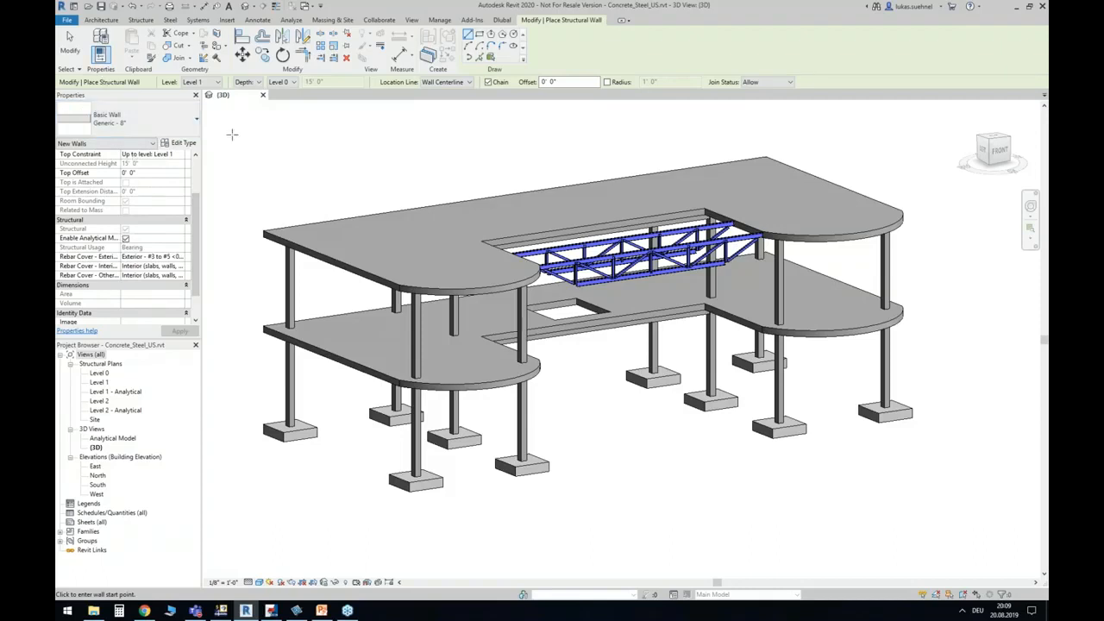
key("Escape")
key("Escape")
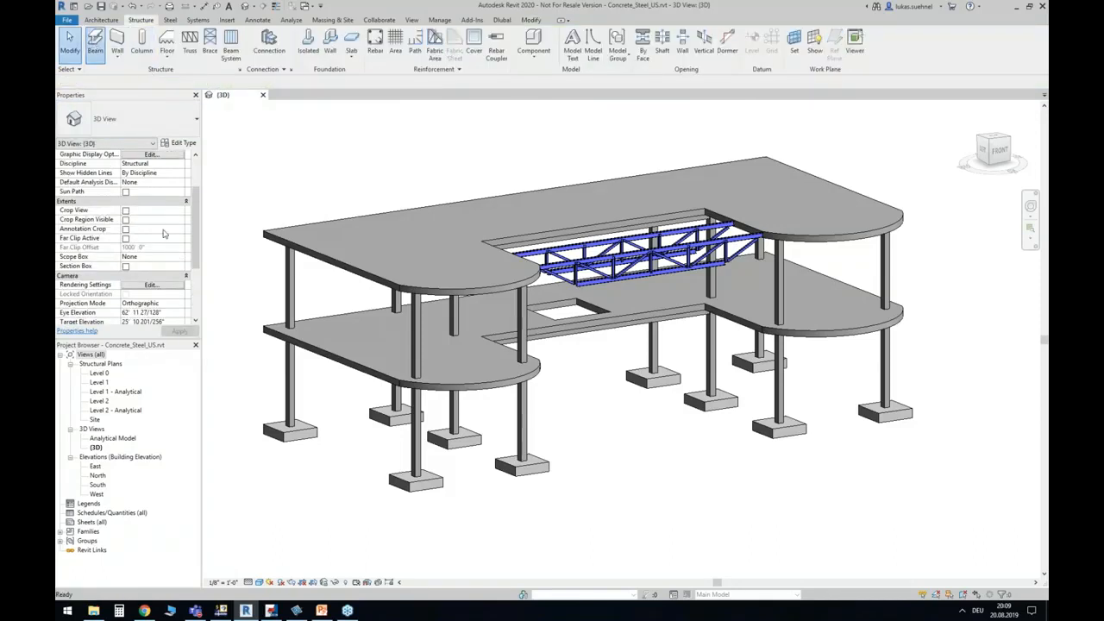
Check the Enable Analytical Model setting for a new W8X28 beam without placing one.
left_click_drag(196, 195, 196, 240)
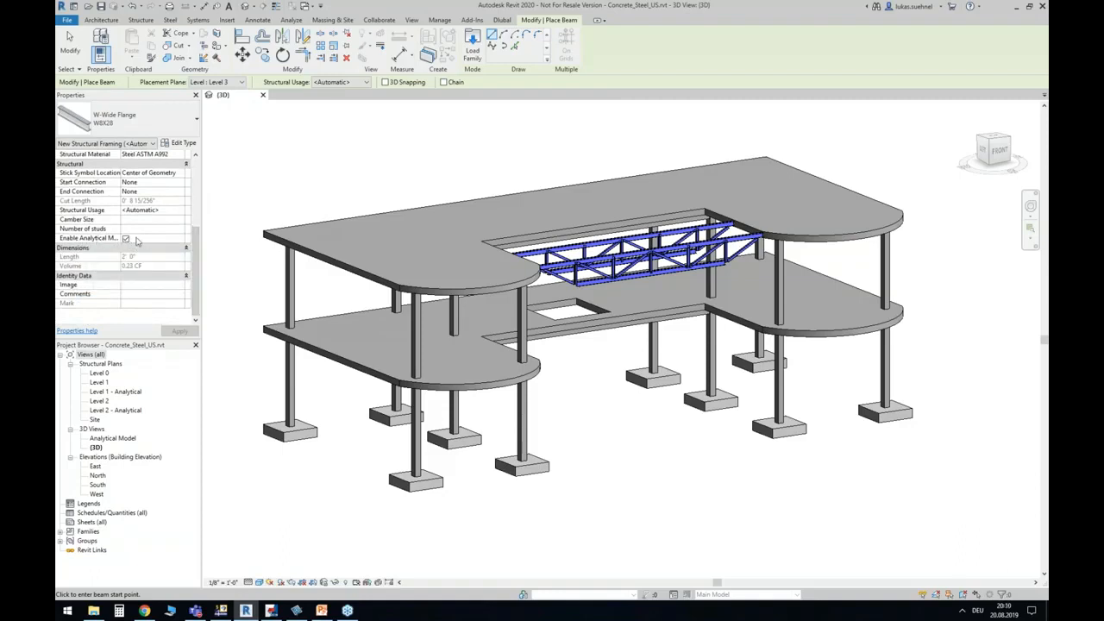
left_click(126, 239)
key("Escape")
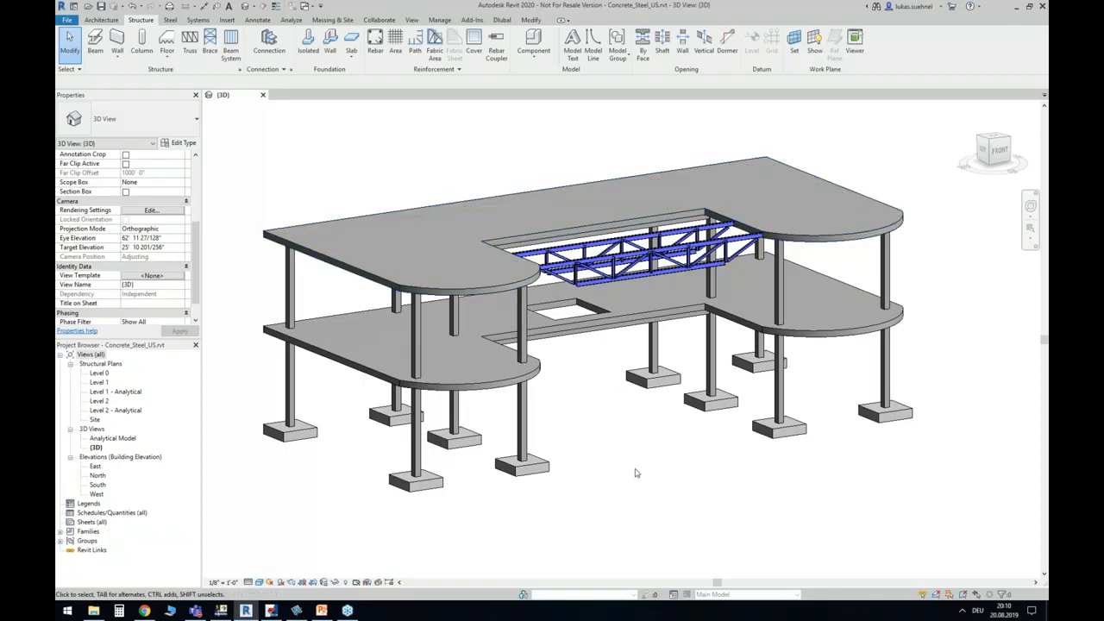
Show the analytical model in the 3D view and set the visual style to Wireframe.
left_click(369, 584)
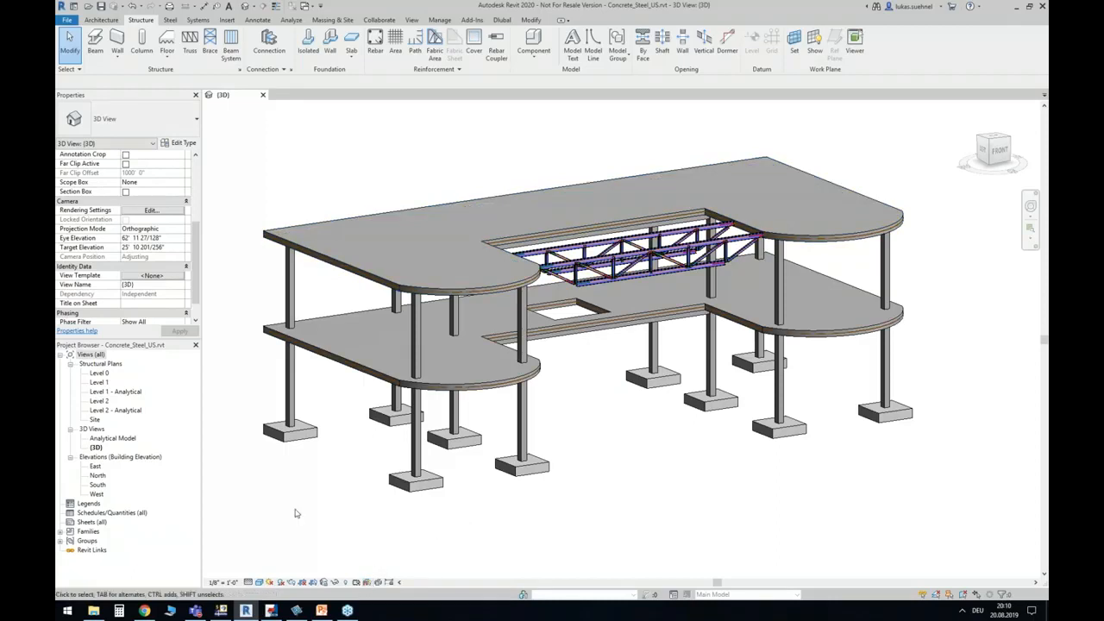
left_click(260, 582)
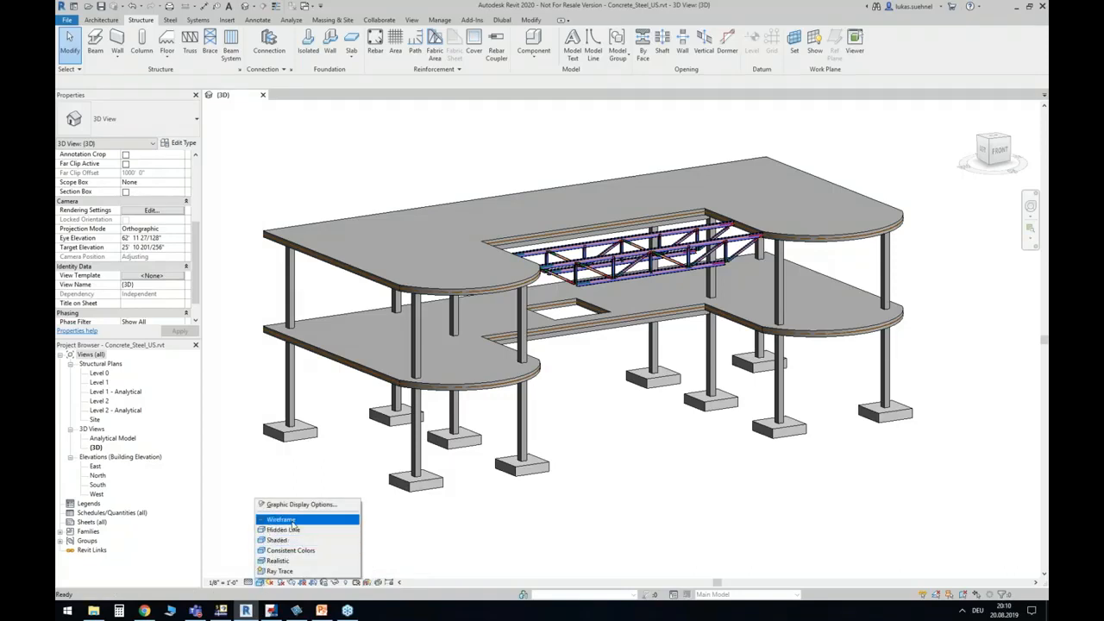
left_click(297, 530)
middle_click_drag(574, 412, 595, 423, "shift")
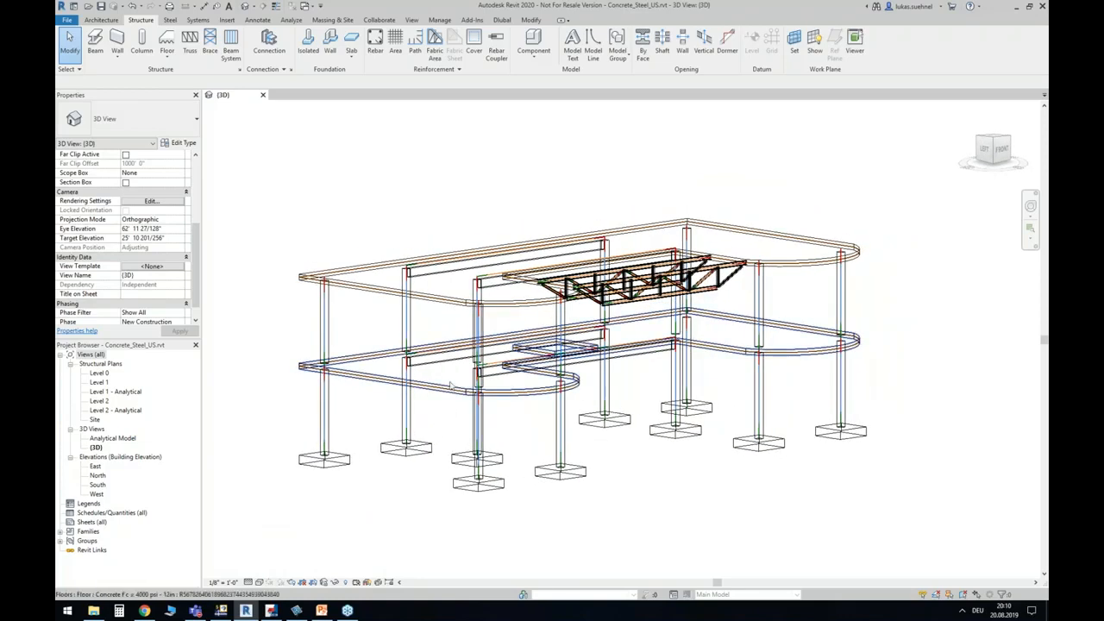
Examine the analytical lines of the lower slab, columns, beams and steel trusses.
scroll(330, 395, "up", 5)
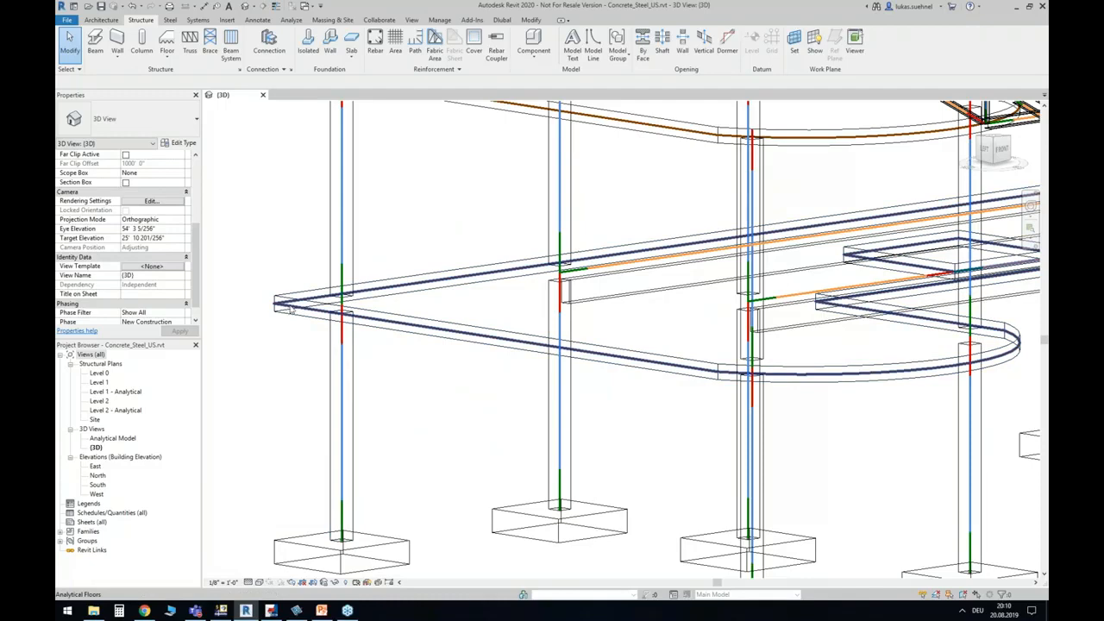
scroll(290, 309, "down", 5)
middle_click_drag(713, 420, 649, 410, "shift")
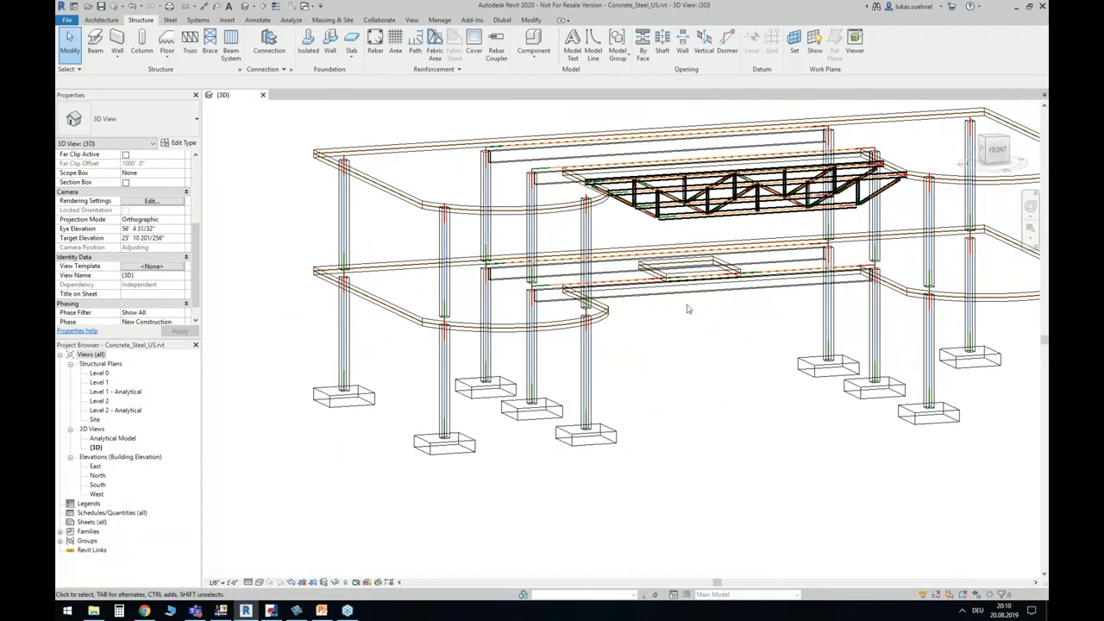
middle_click_drag(689, 309, 674, 346)
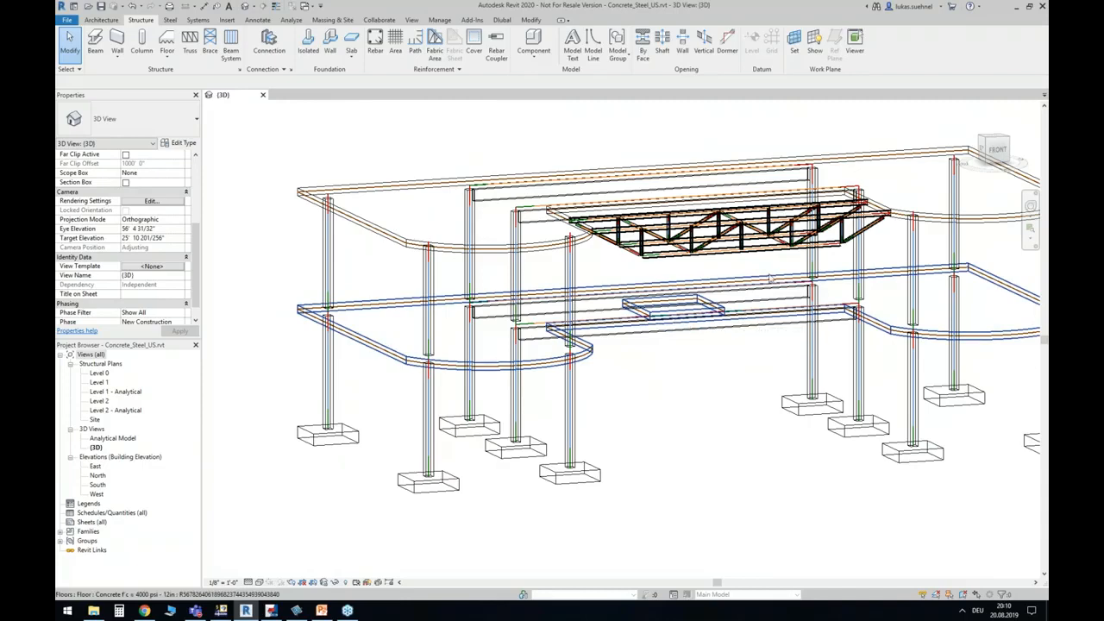
scroll(679, 221, "up", 3)
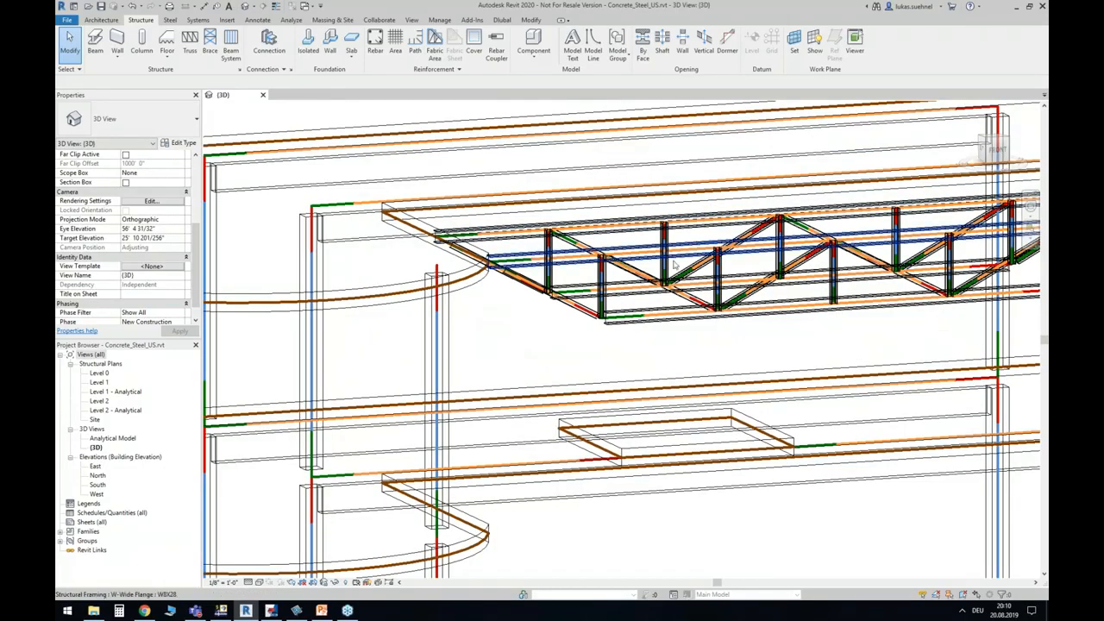
scroll(673, 266, "up", 2)
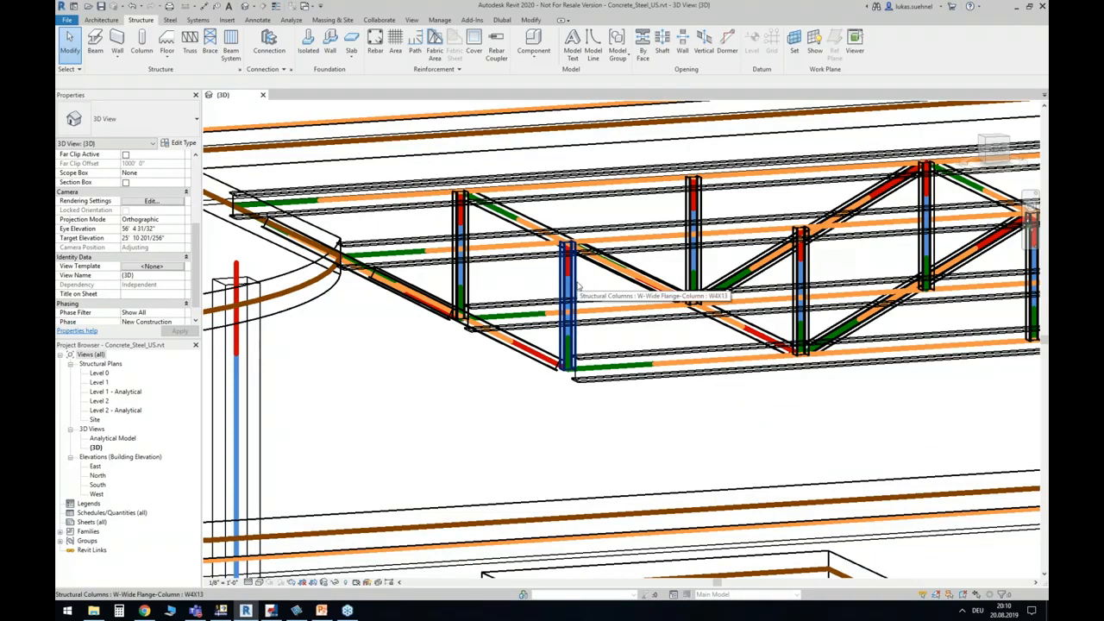
Review the Analytical Columns alignment and release properties of the front truss's first vertical W4X13 post.
left_click(576, 288)
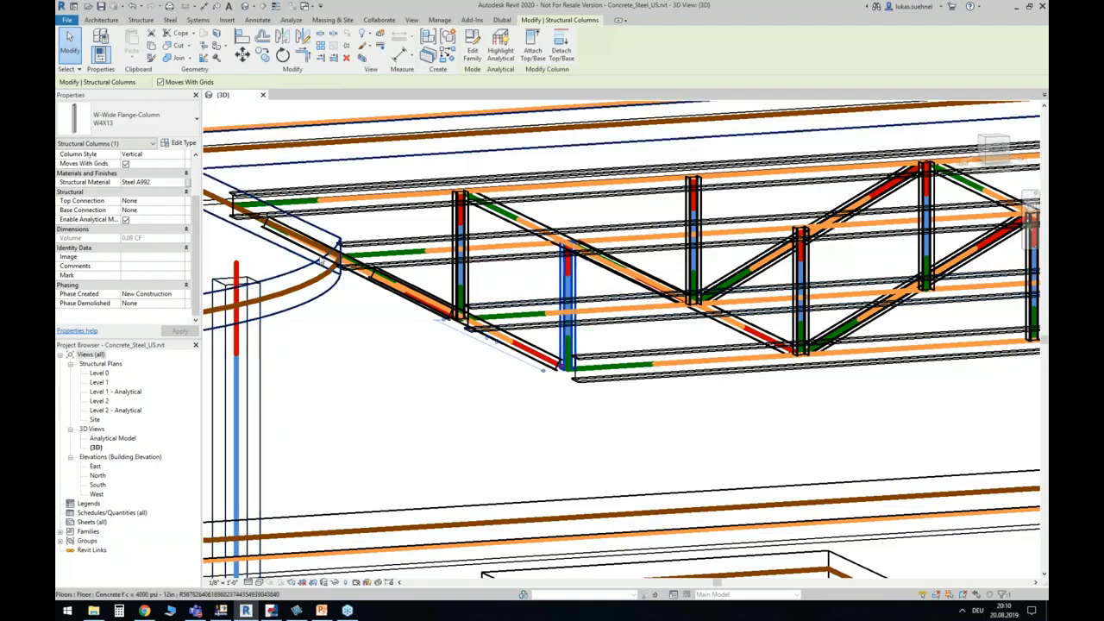
left_click(109, 144)
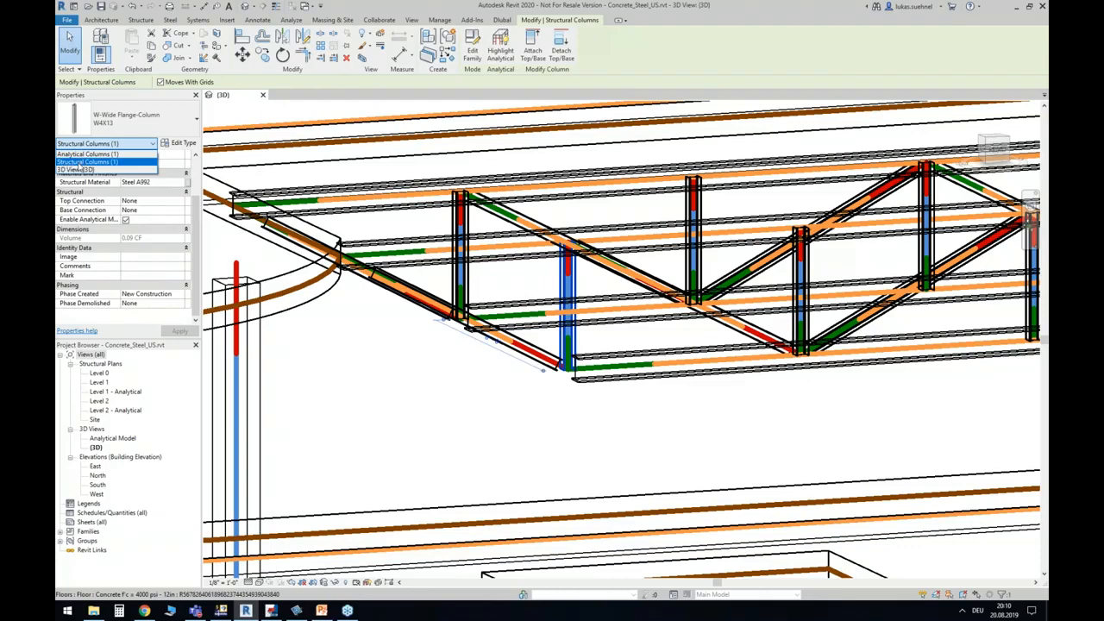
left_click(82, 162)
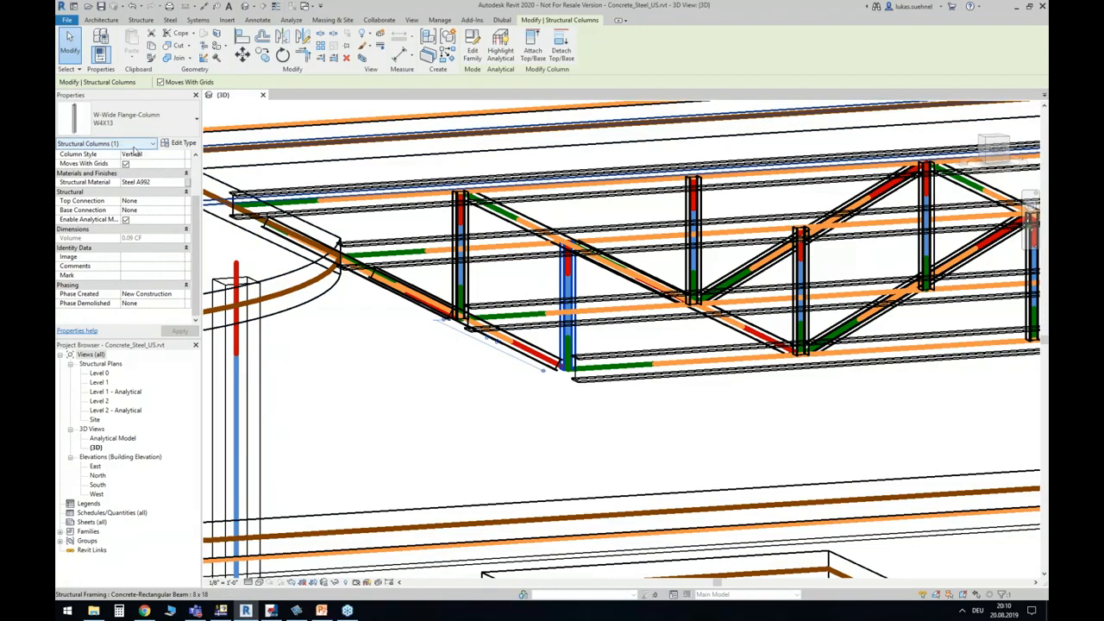
left_click(119, 144)
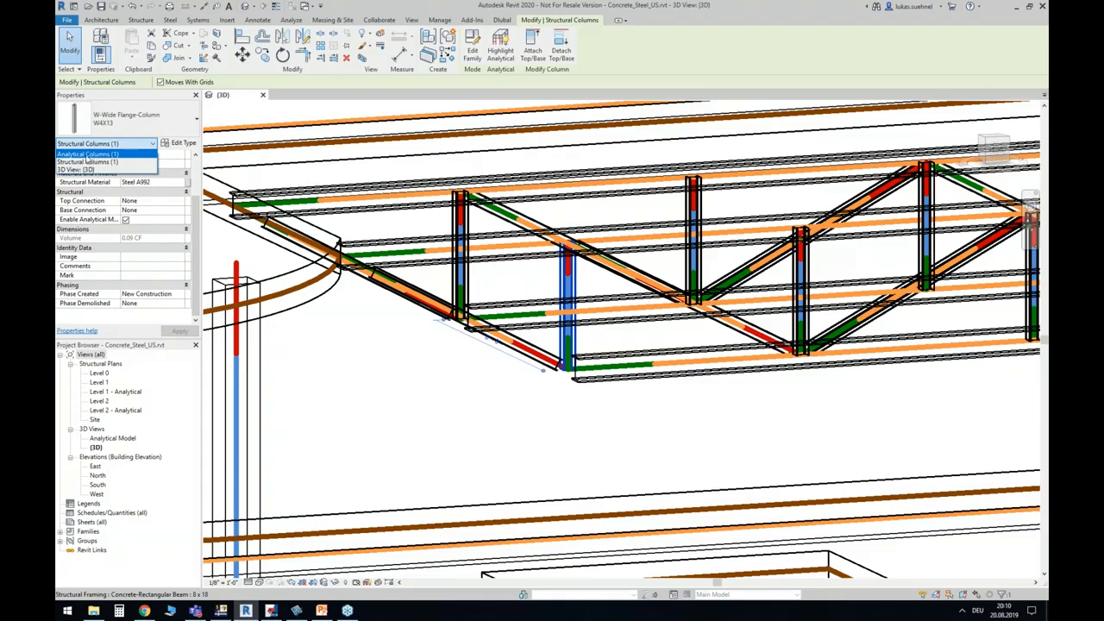
left_click(87, 154)
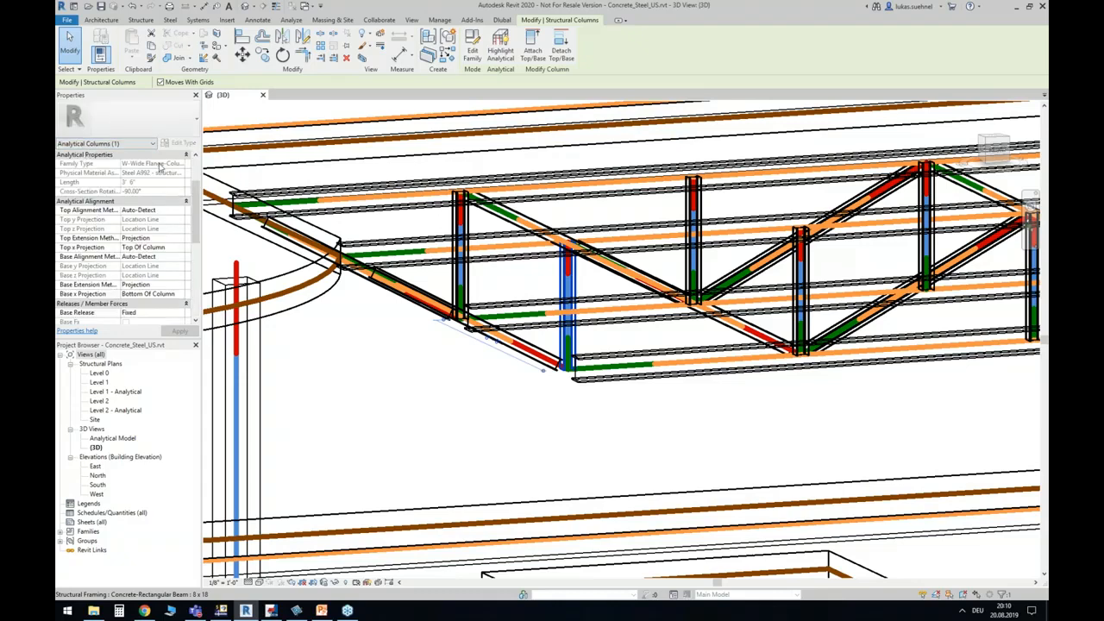
left_click_drag(195, 201, 192, 250)
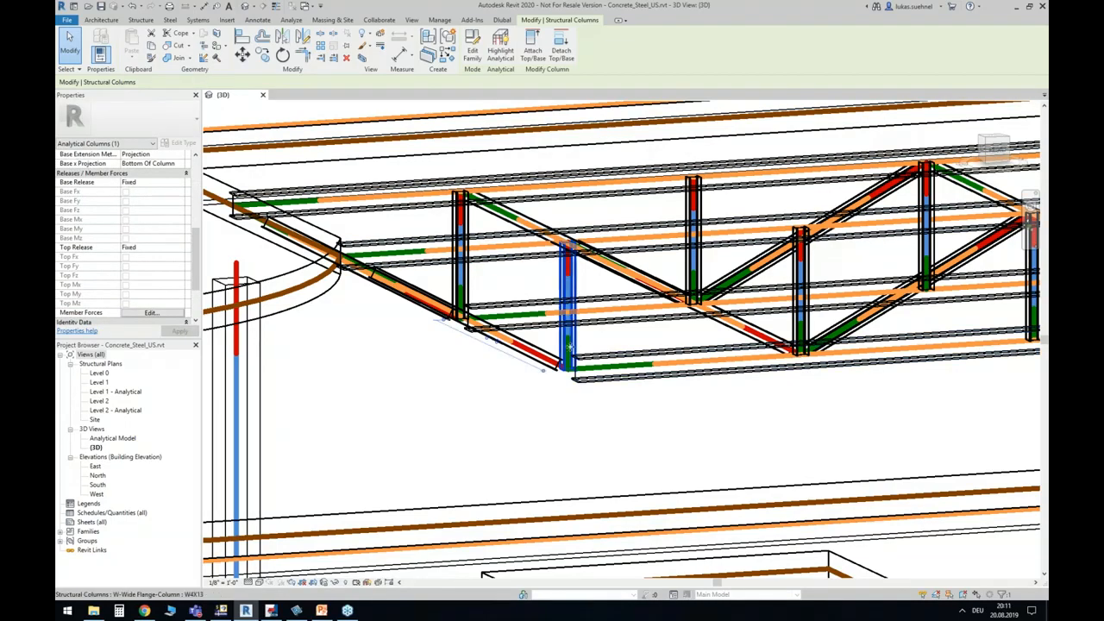
scroll(196, 217, "up", 3)
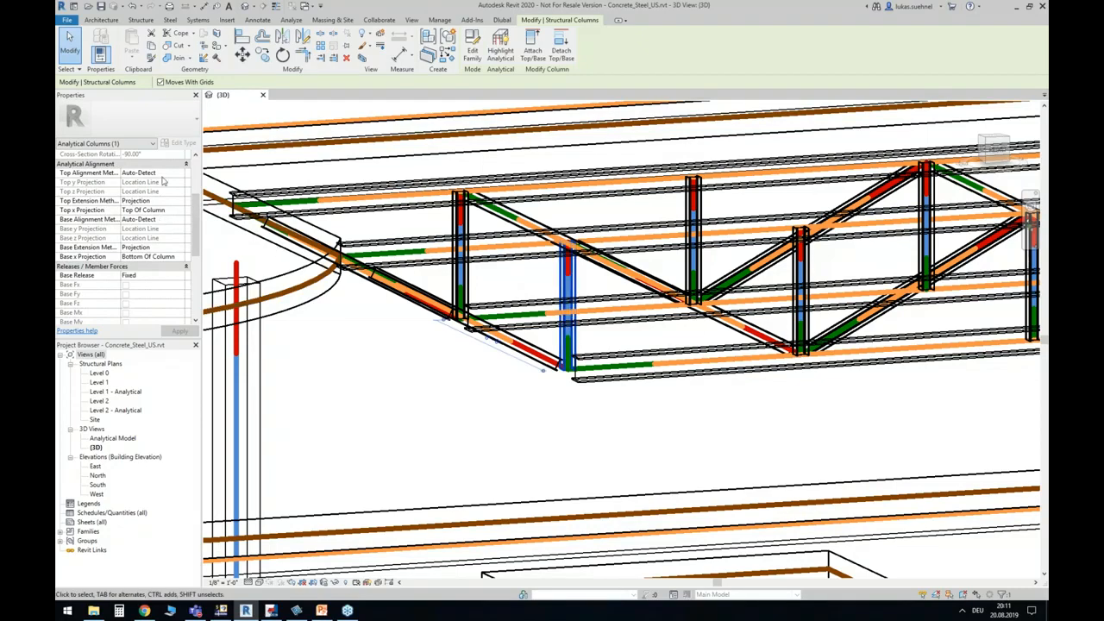
Review the selected truss post's Analyze As, member type and analytical link properties with the property names fully readable.
scroll(192, 174, "up", 3)
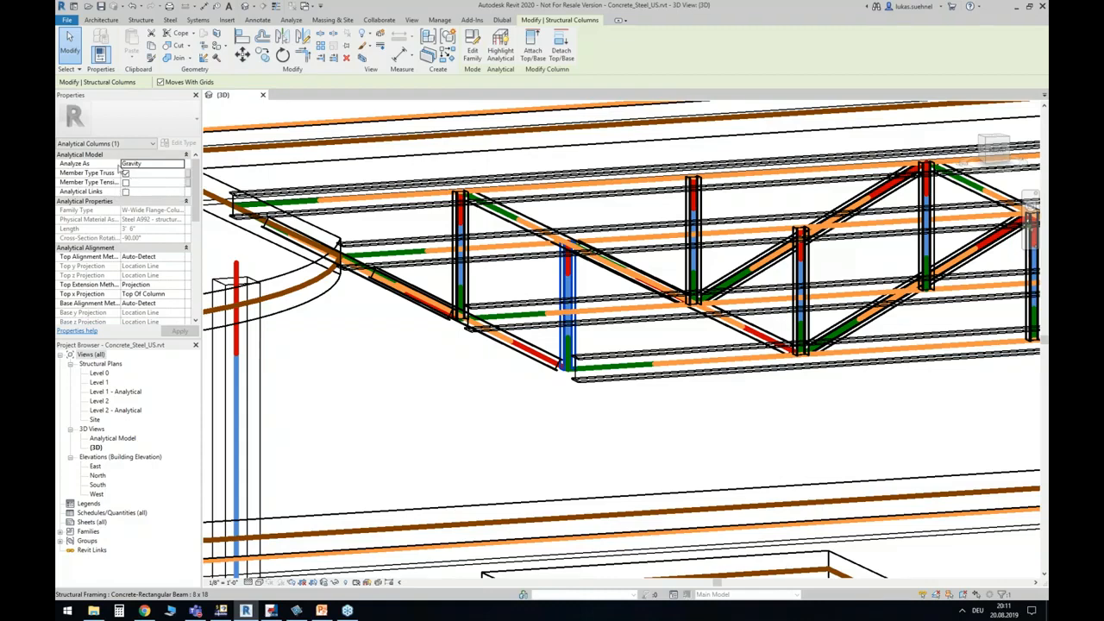
left_click_drag(119, 168, 132, 173)
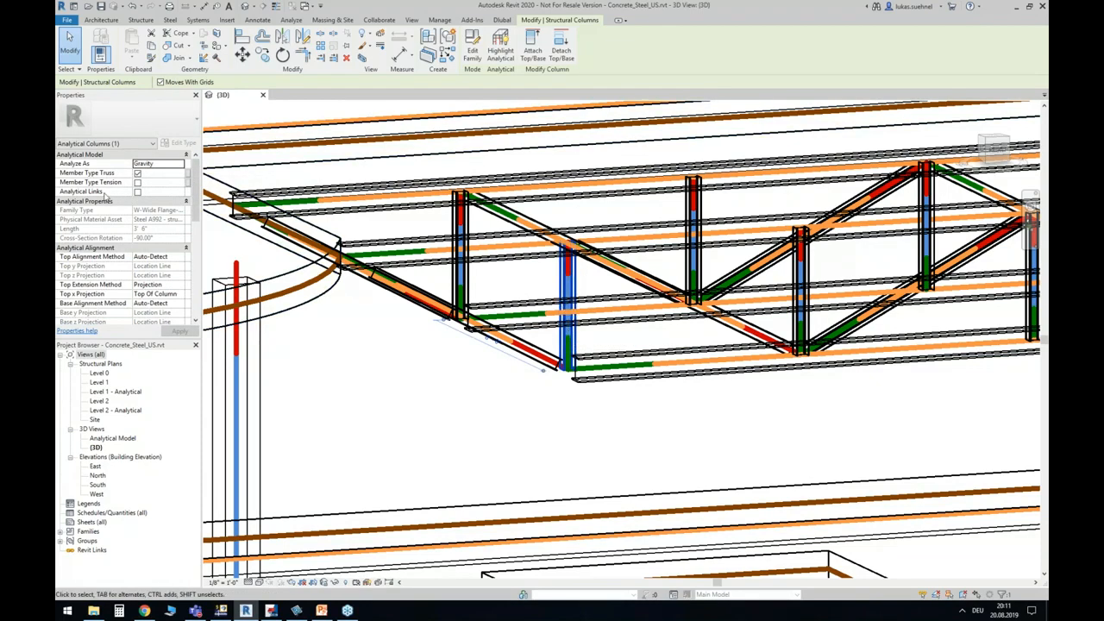
left_click(411, 380)
Examine the analytical lines of the floor slabs, columns and 8 x 18 concrete beams against their physical outlines from the side.
scroll(411, 380, "down", 4)
middle_click_drag(448, 364, 530, 264)
scroll(486, 301, "down", 3)
middle_click_drag(489, 405, 486, 353, "shift")
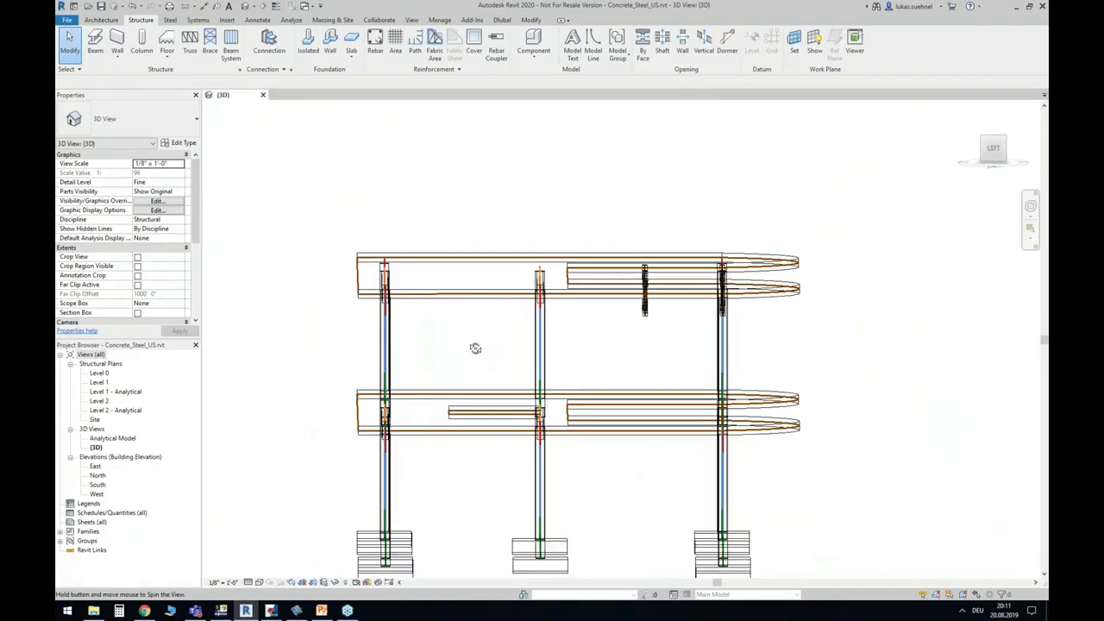
middle_click_drag(655, 431, 420, 345, "shift")
middle_click_drag(422, 392, 467, 409, "shift")
scroll(470, 405, "up", 5)
middle_click_drag(642, 444, 646, 446, "shift")
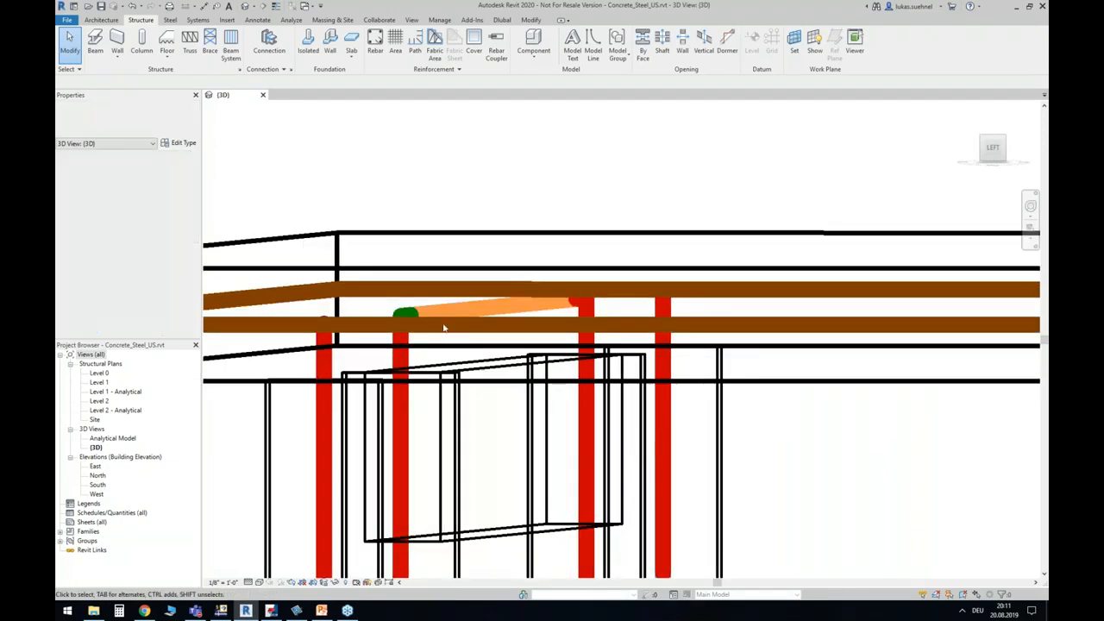
scroll(354, 331, "down", 2)
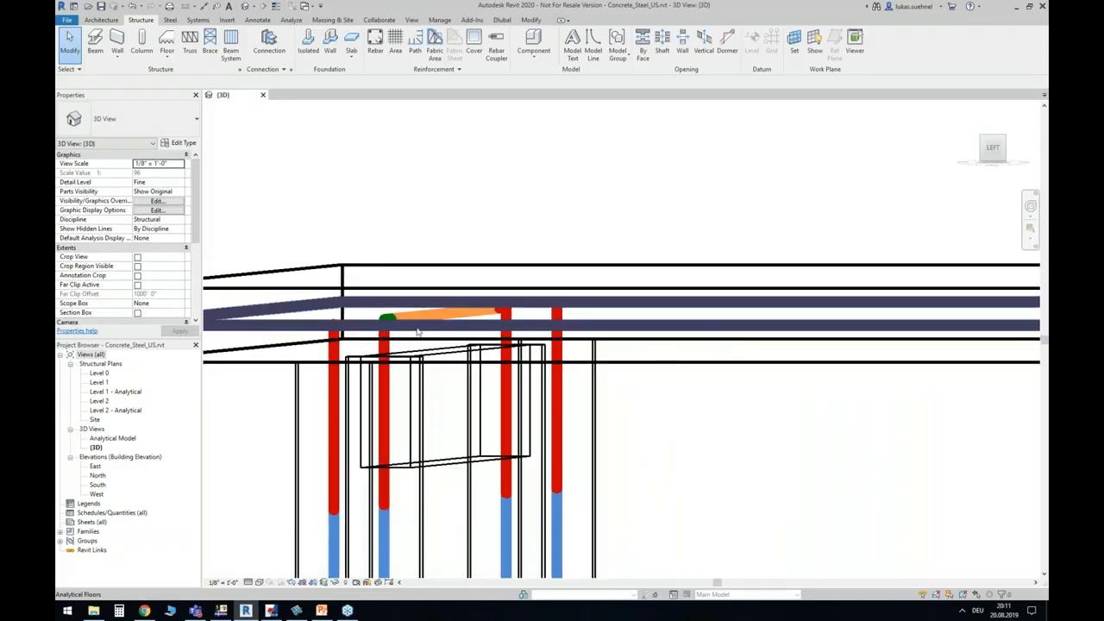
scroll(417, 327, "down", 3)
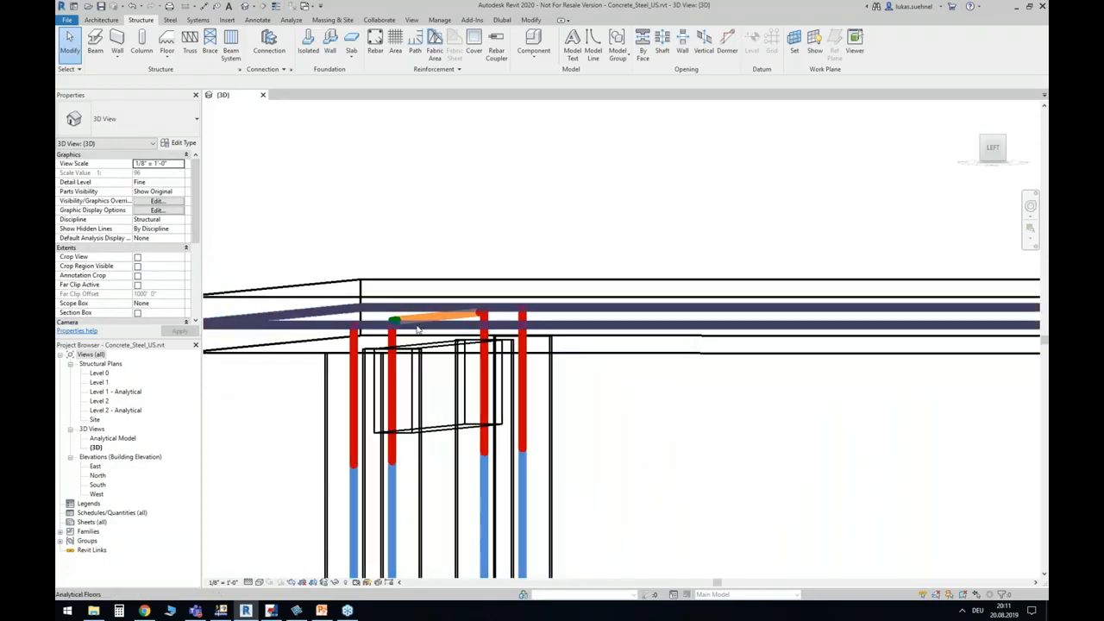
middle_click_drag(620, 402, 591, 402, "shift")
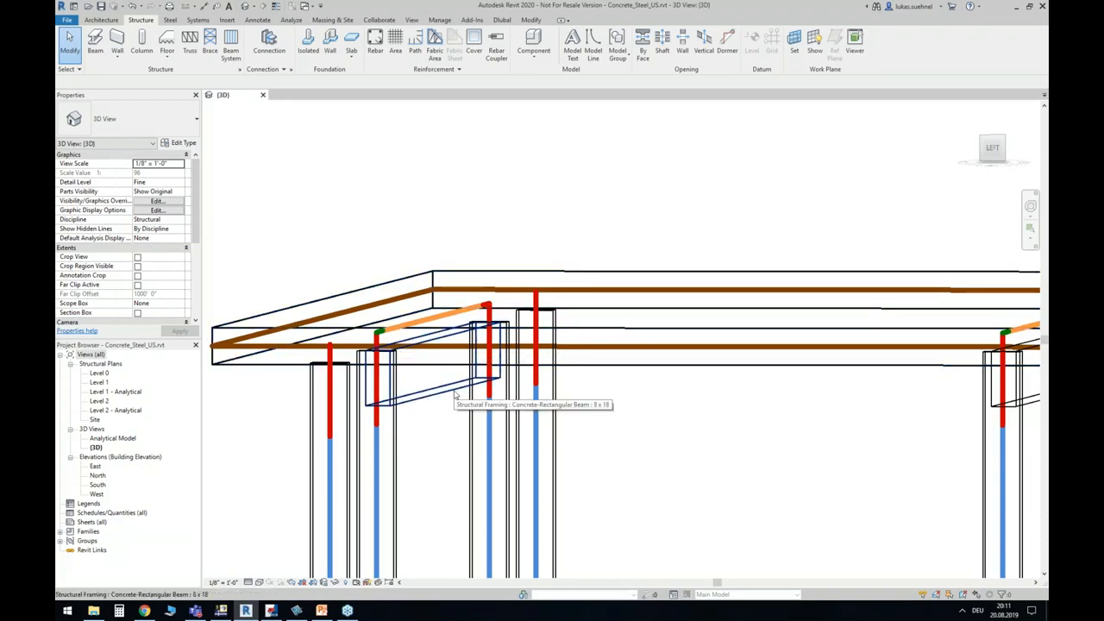
scroll(455, 394, "down", 3)
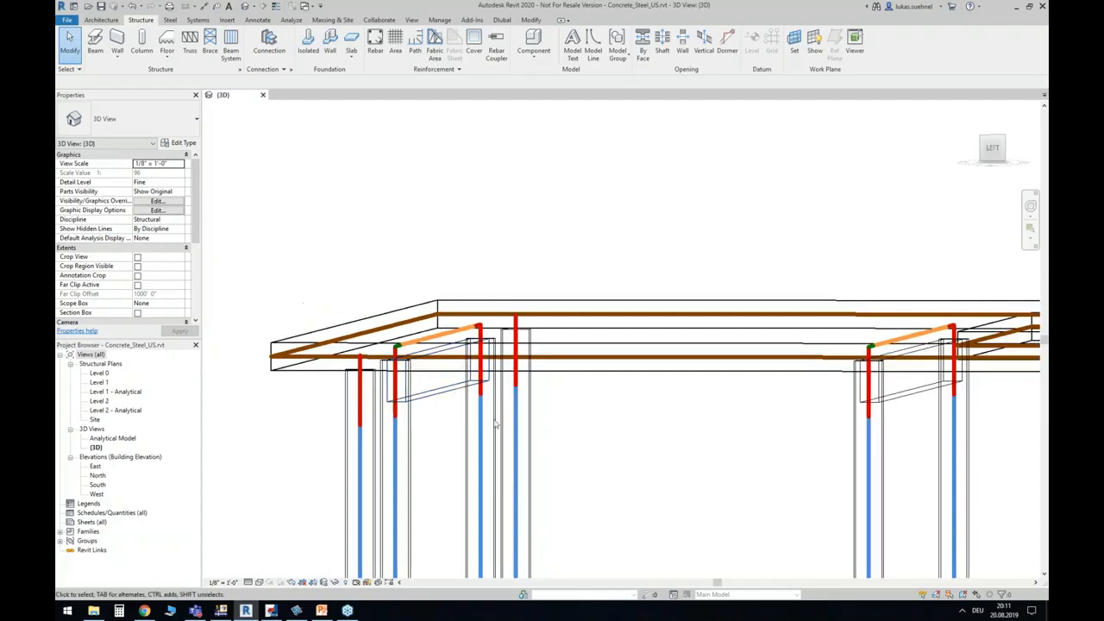
scroll(529, 421, "down", 2)
mouse_move(702, 446)
middle_mouse_down("shift")
mouse_move(665, 365)
mouse_move(578, 390)
mouse_move(699, 439)
middle_mouse_up("shift")
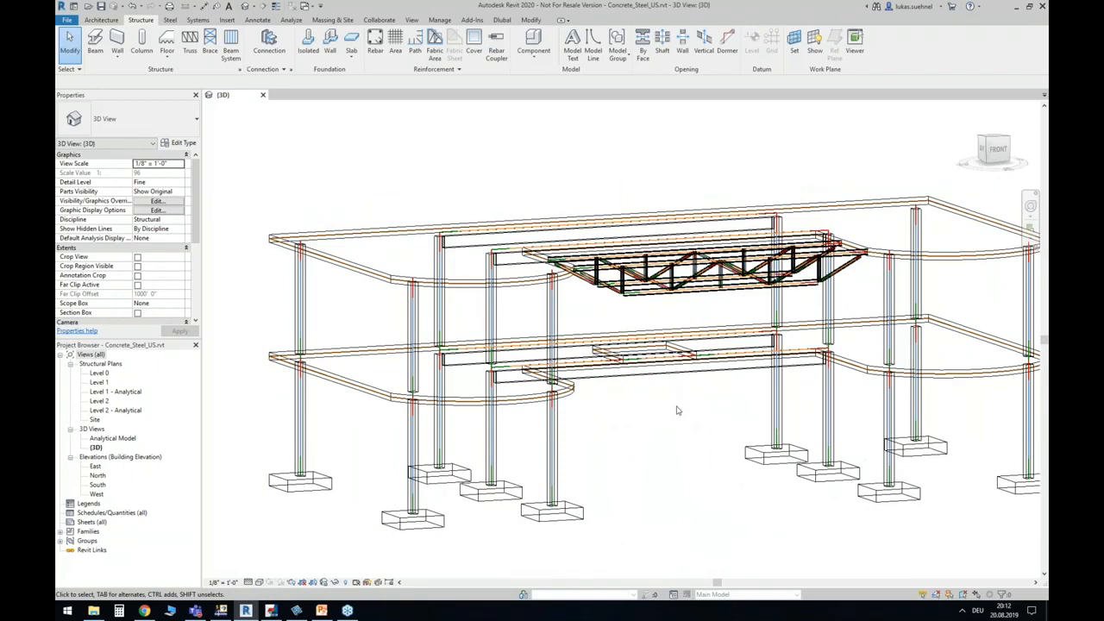
scroll(656, 424, "down", 2)
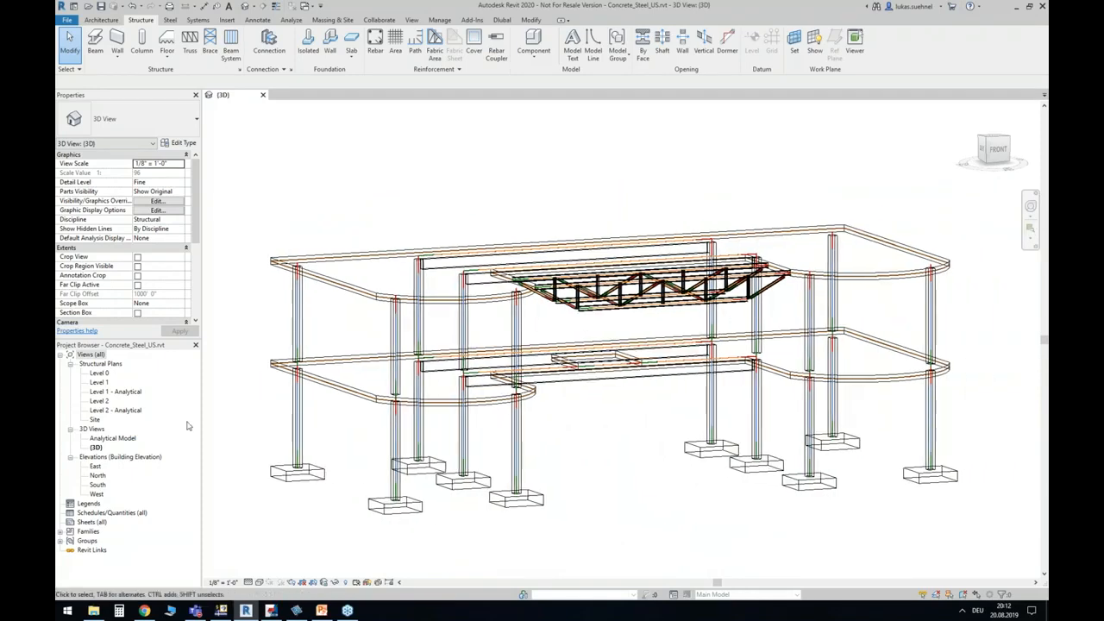
Open the Analytical Model 3D view, dismiss the save reminder without saving, and view the model from the front.
double_click(112, 438)
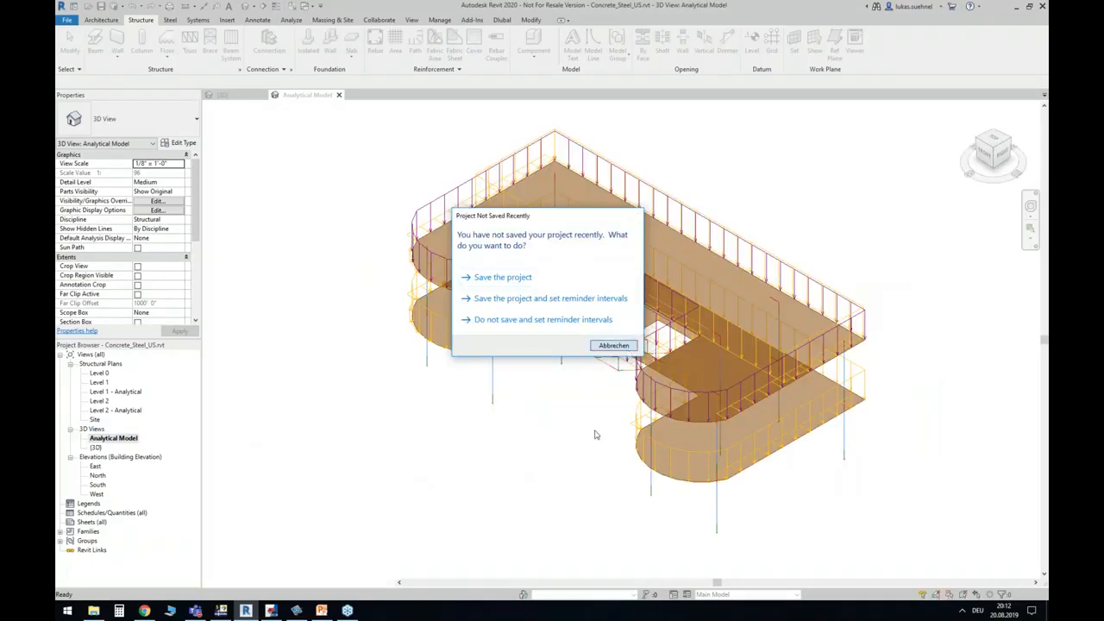
left_click(623, 346)
middle_click_drag(488, 408, 666, 307, "shift")
scroll(495, 451, "up", 2)
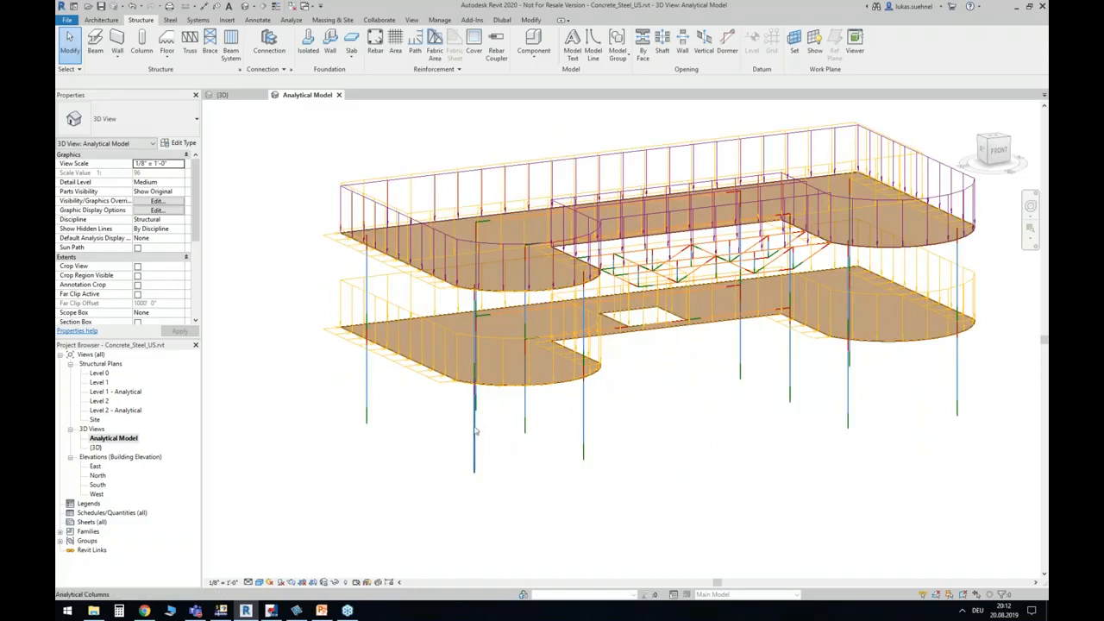
middle_click_drag(665, 382, 596, 417)
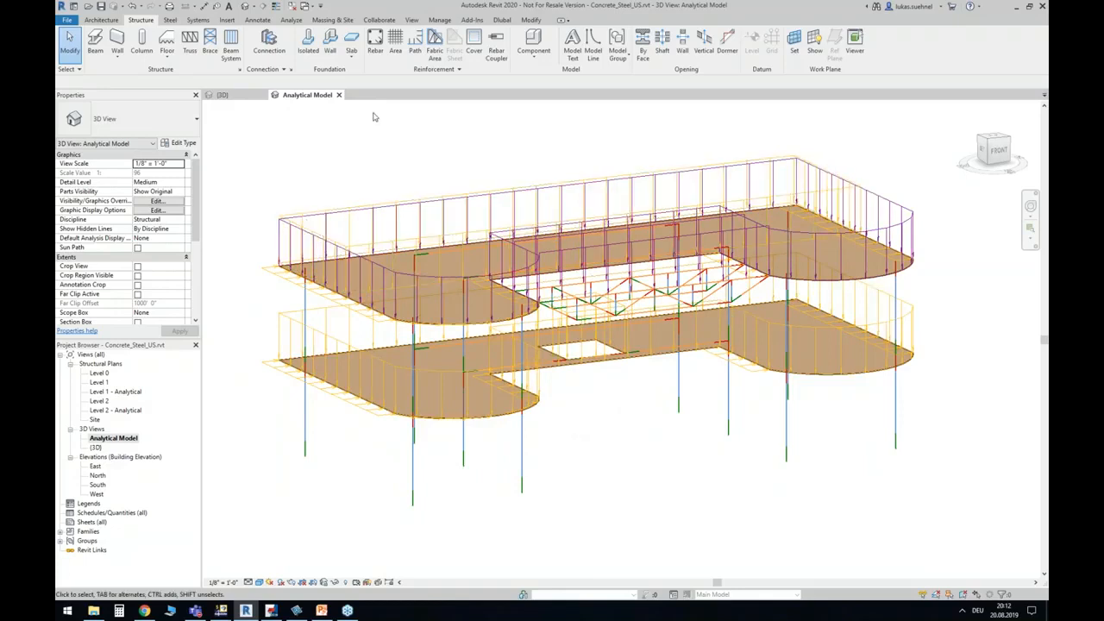
Check the load cases and load natures in the Structural Settings without changing them.
left_click(291, 20)
left_click(155, 48)
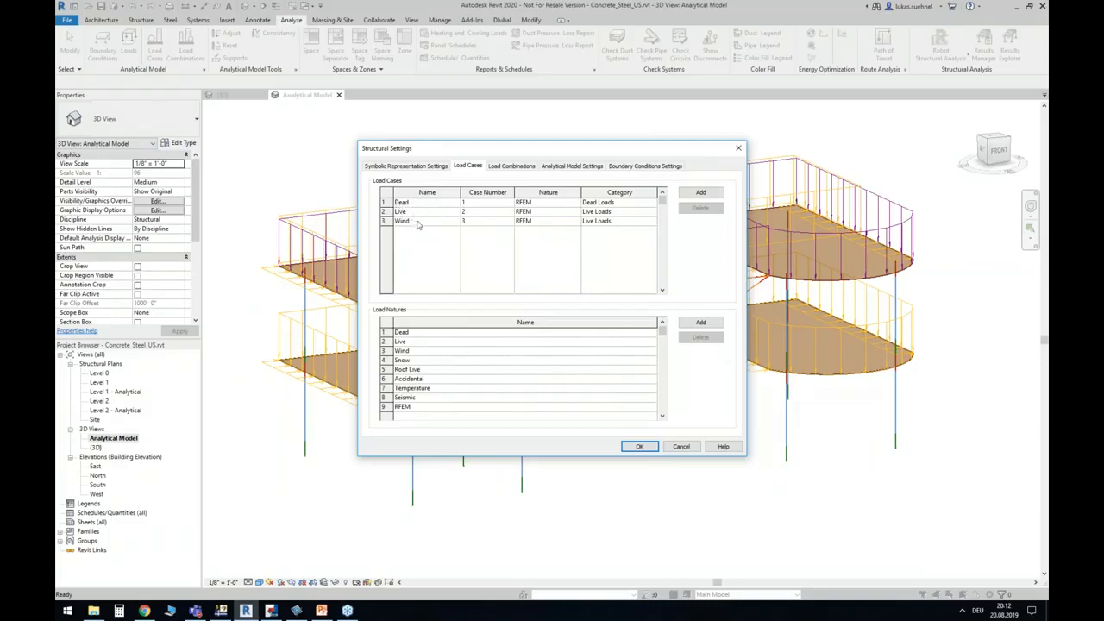
left_click(681, 446)
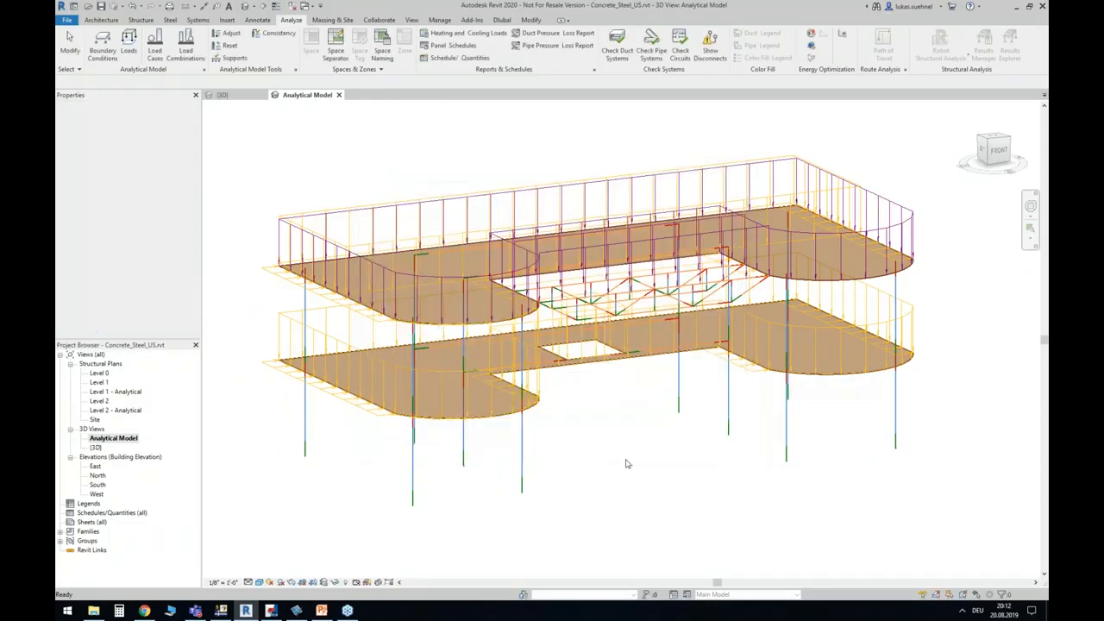
Review the properties of the upper slab's live area load and the wind line load along its short edge.
scroll(287, 221, "up", 4)
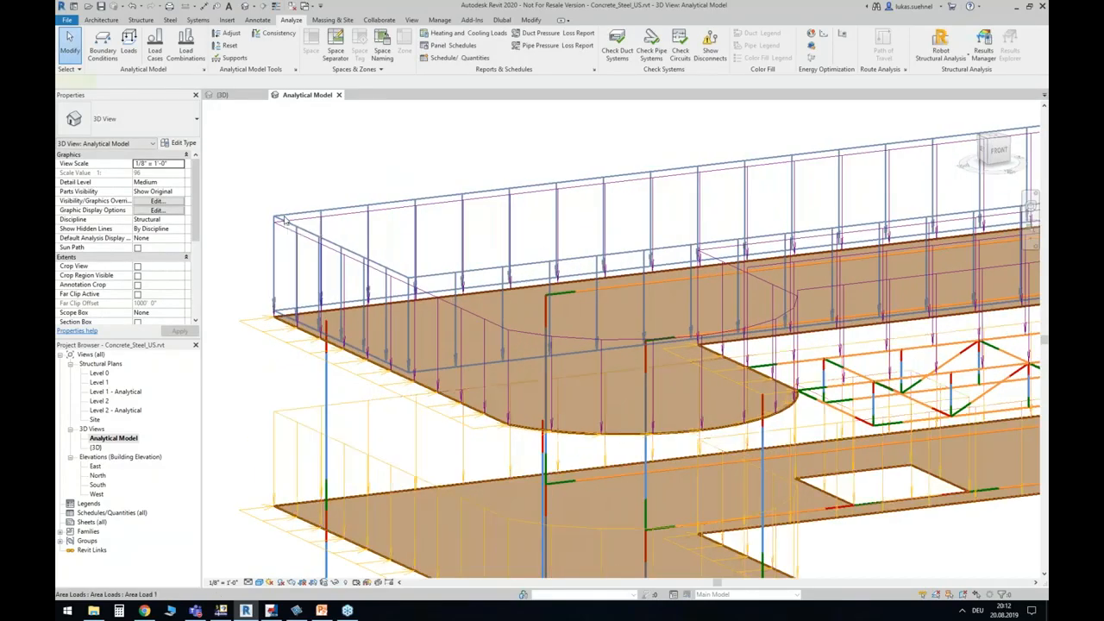
left_click(287, 223)
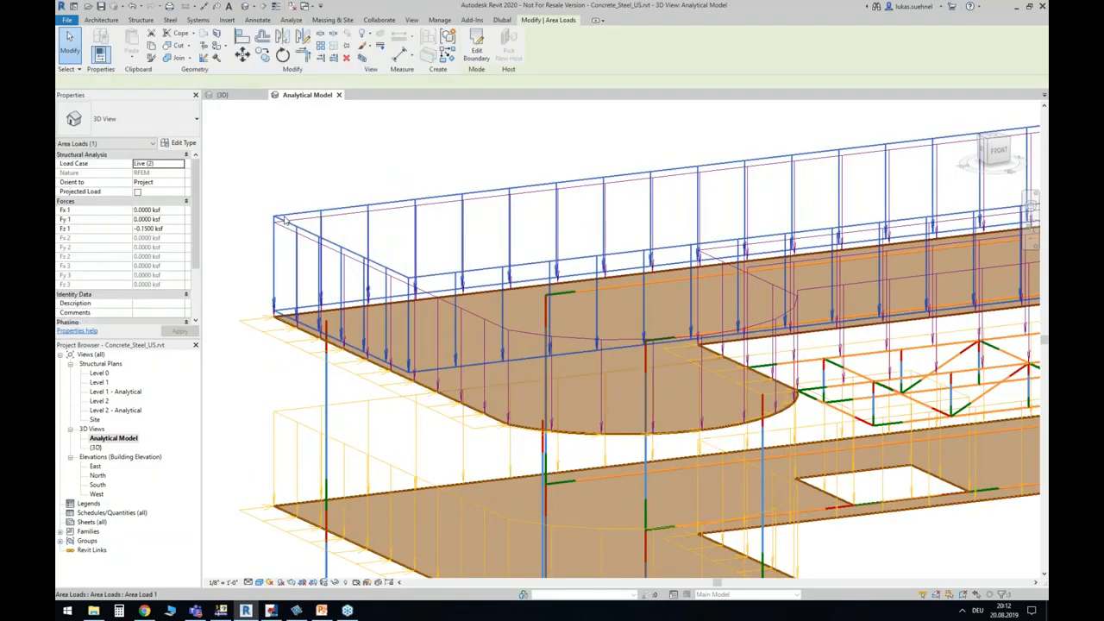
left_click(268, 337)
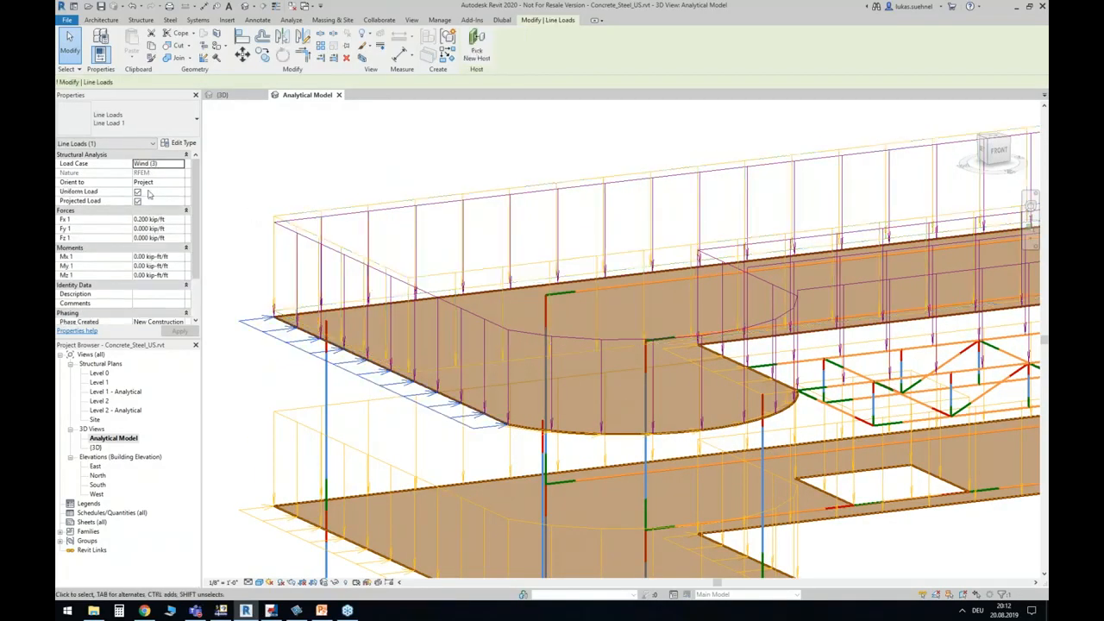
left_click(319, 177)
scroll(321, 178, "down", 3)
middle_click_drag(633, 389, 598, 393, "shift")
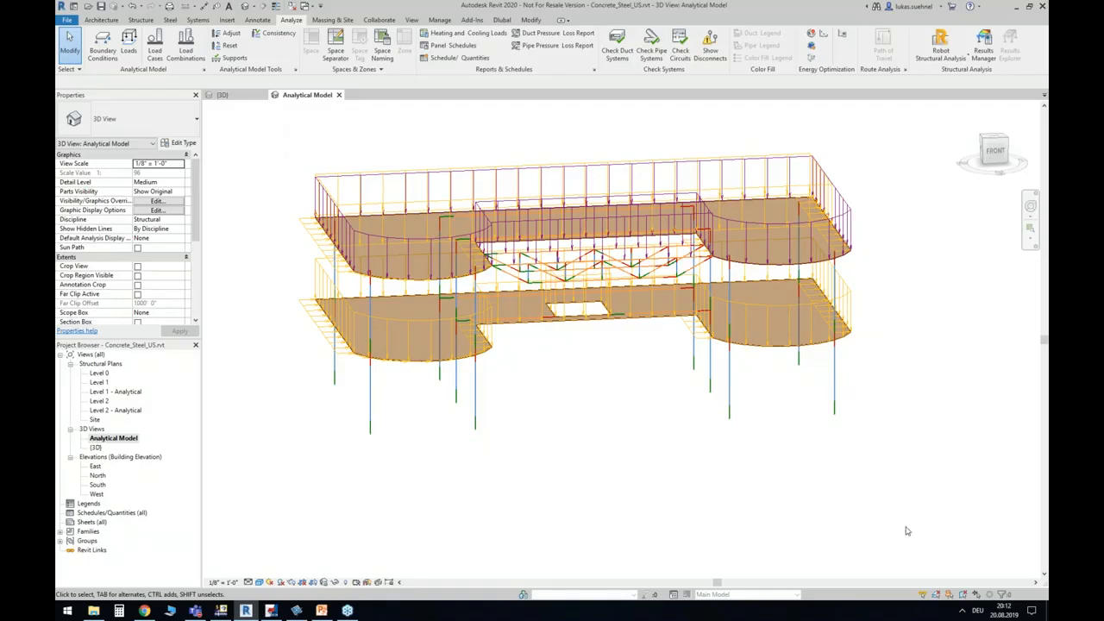
middle_click_drag(578, 446, 615, 464)
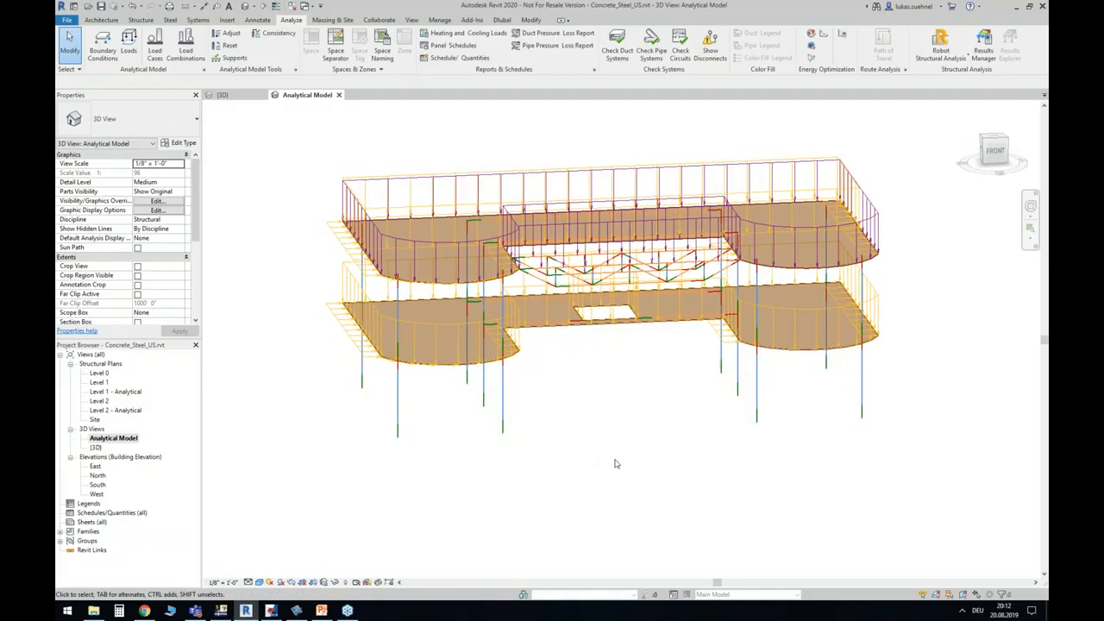
Open the Dlubal RFEM export settings, try the Create new and Overwrite existing options, and set Update existing structure.
left_click(501, 20)
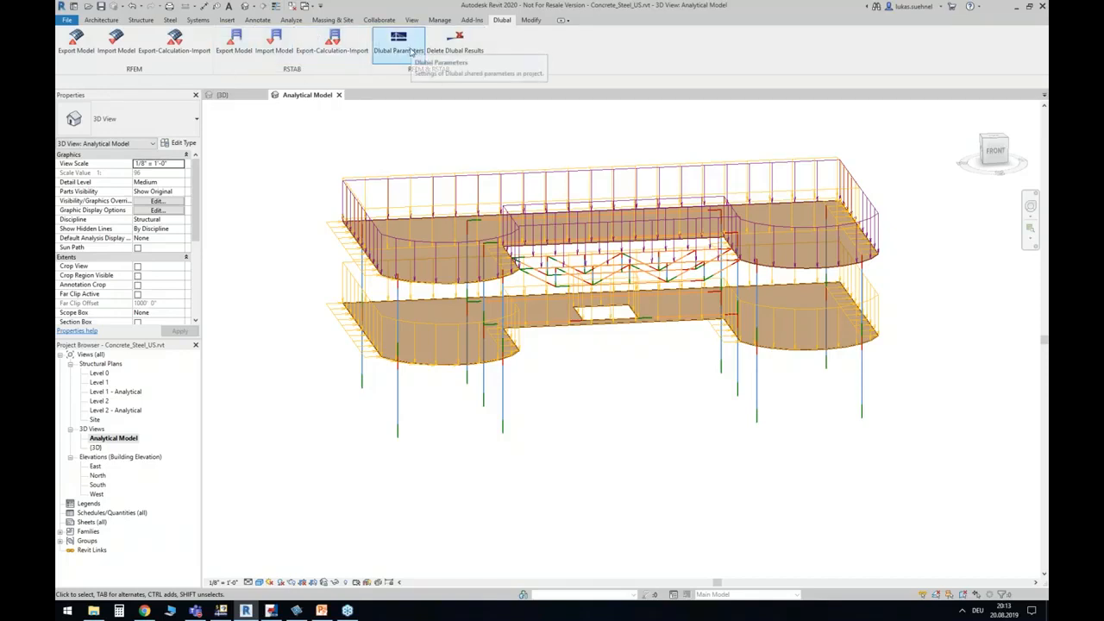
left_click(84, 40)
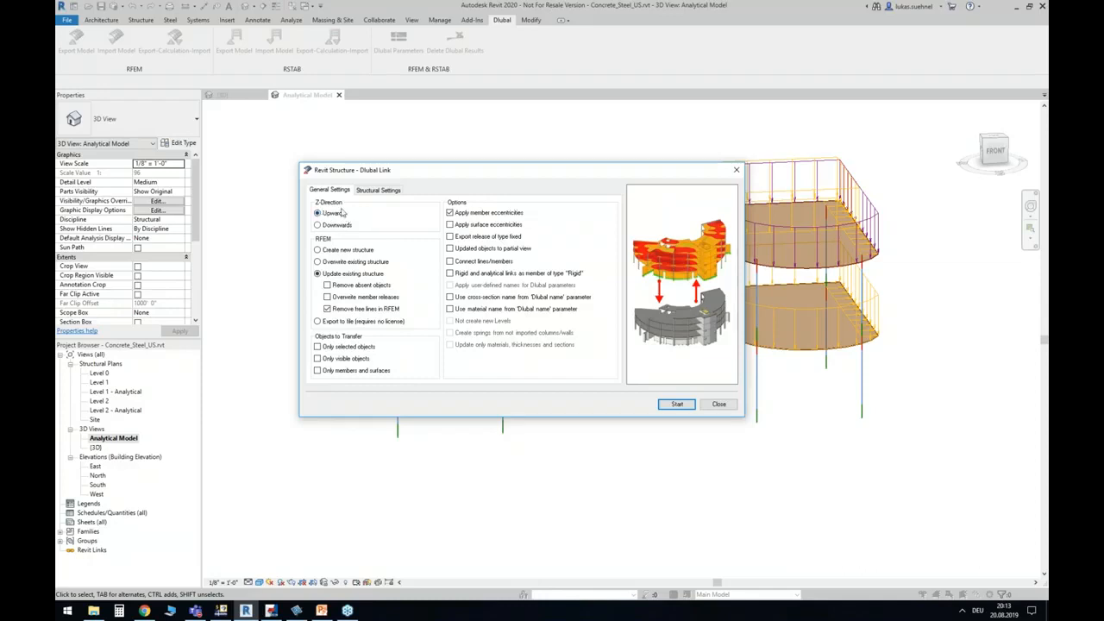
left_click(321, 251)
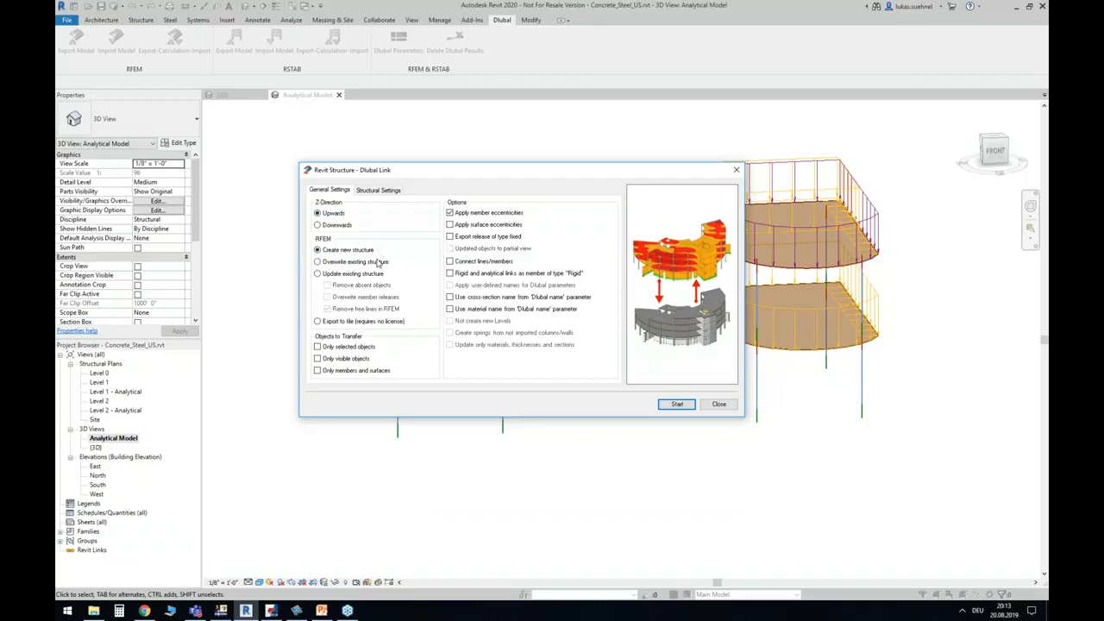
left_click(317, 261)
left_click(326, 275)
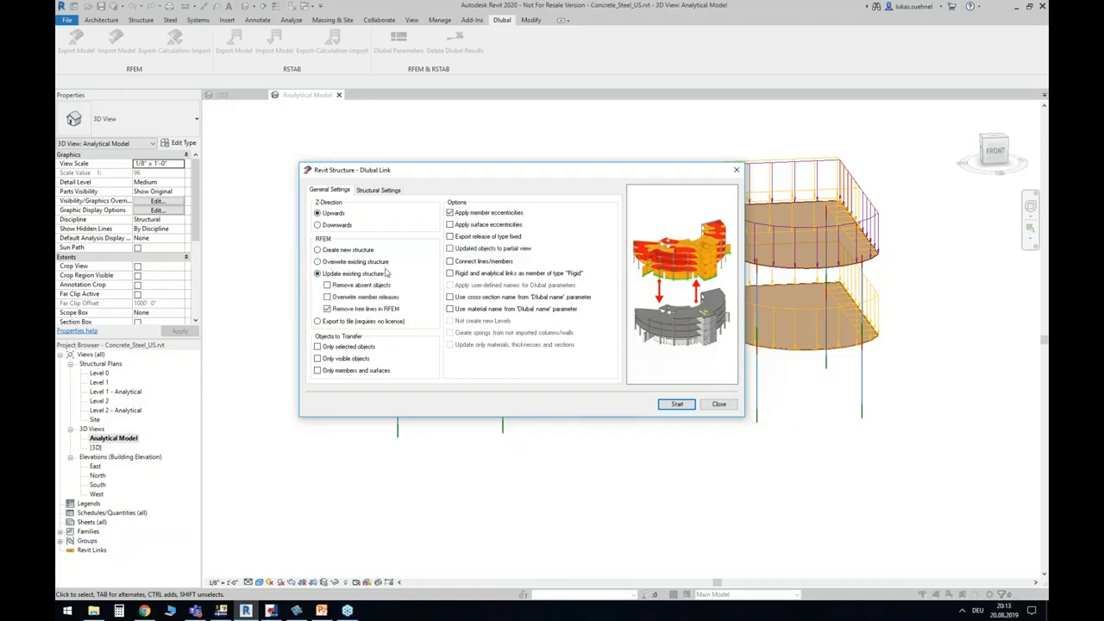
Uncover the model behind the export settings and compare the create, update, overwrite and export-to-file transfer modes.
left_click_drag(415, 171, 699, 310)
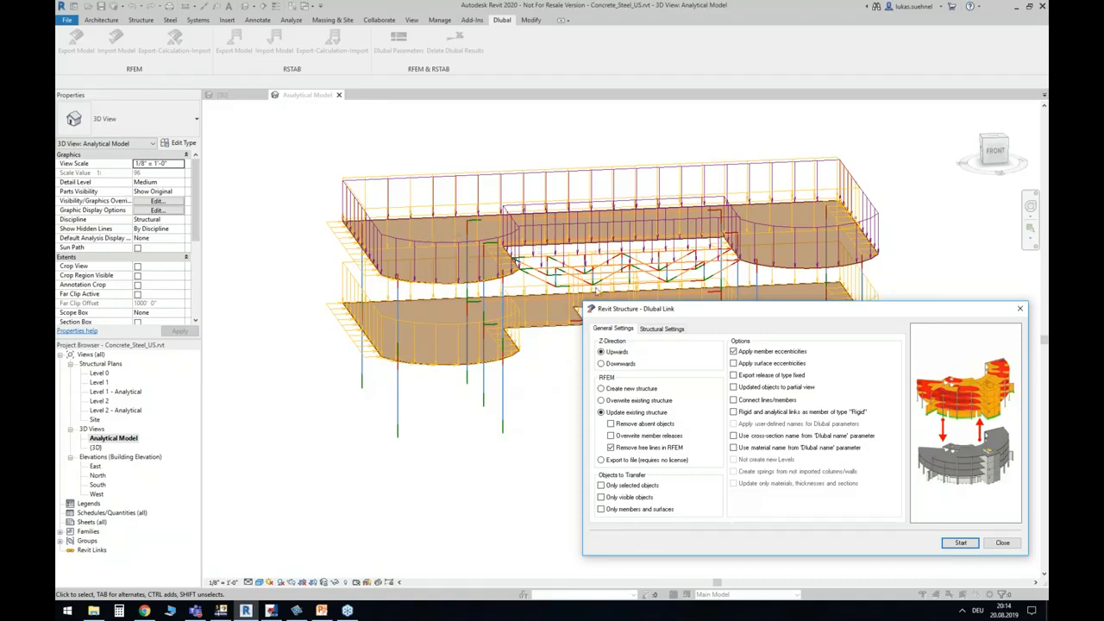
left_click_drag(637, 309, 535, 275)
left_click(521, 356)
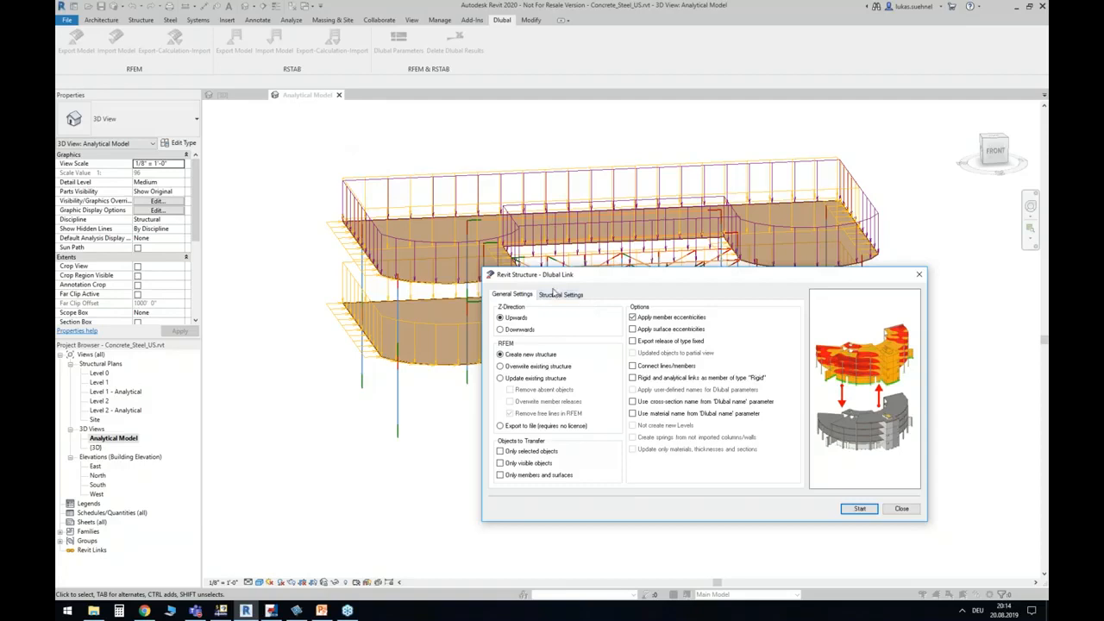
left_click(514, 381)
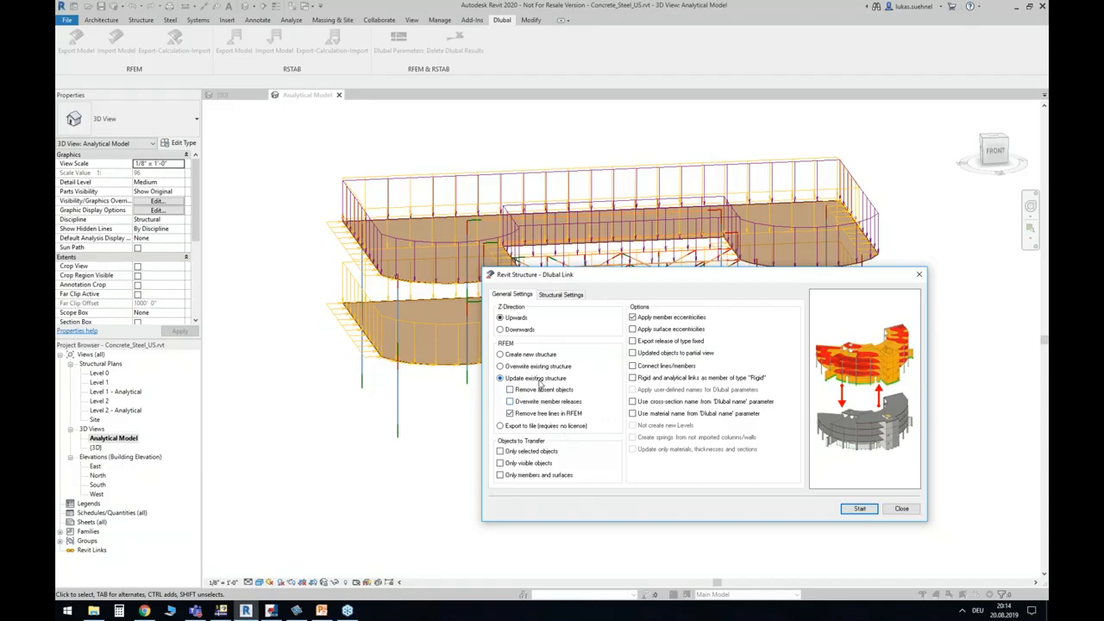
left_click(508, 426)
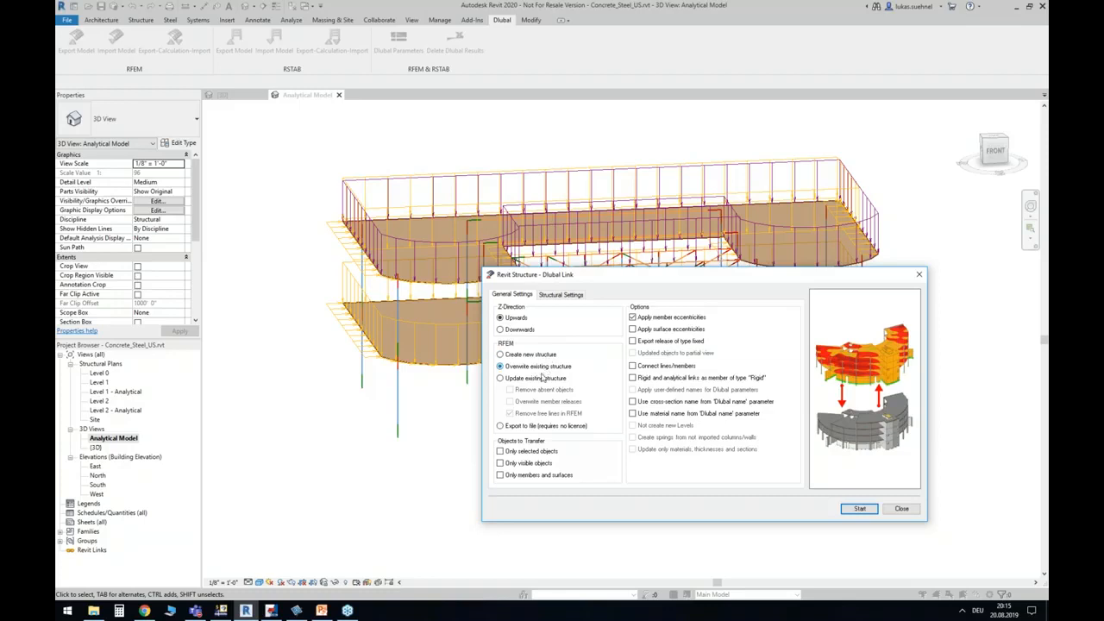
left_click(538, 379)
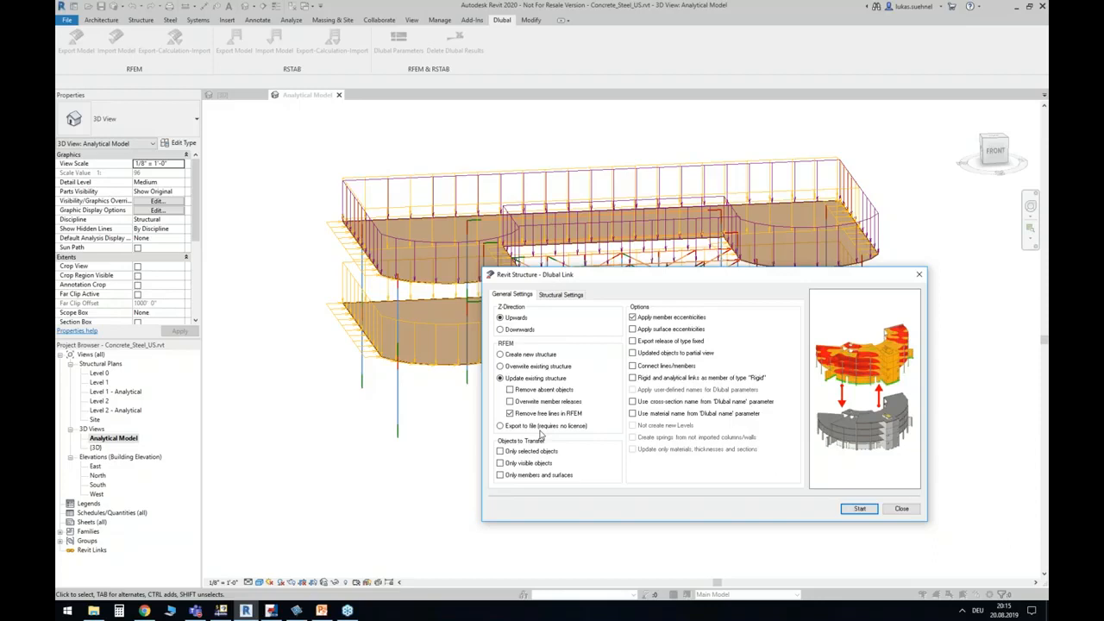
Reposition the export settings window over the model and set the RFEM transfer mode to Export to file (requires no license).
left_click_drag(533, 277, 659, 371)
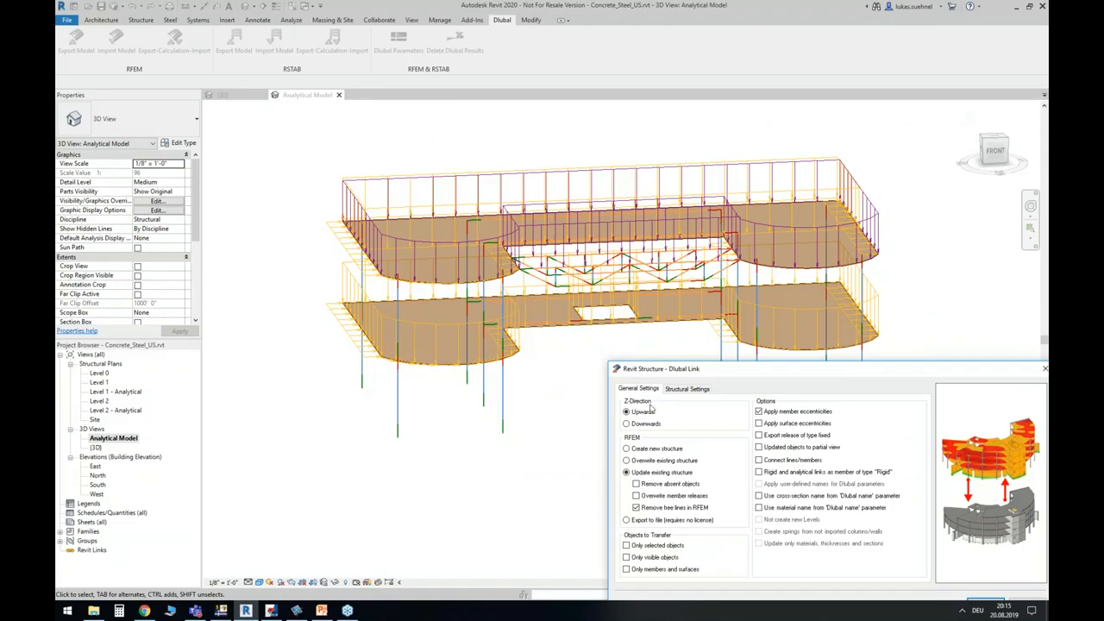
left_click_drag(673, 368, 522, 265)
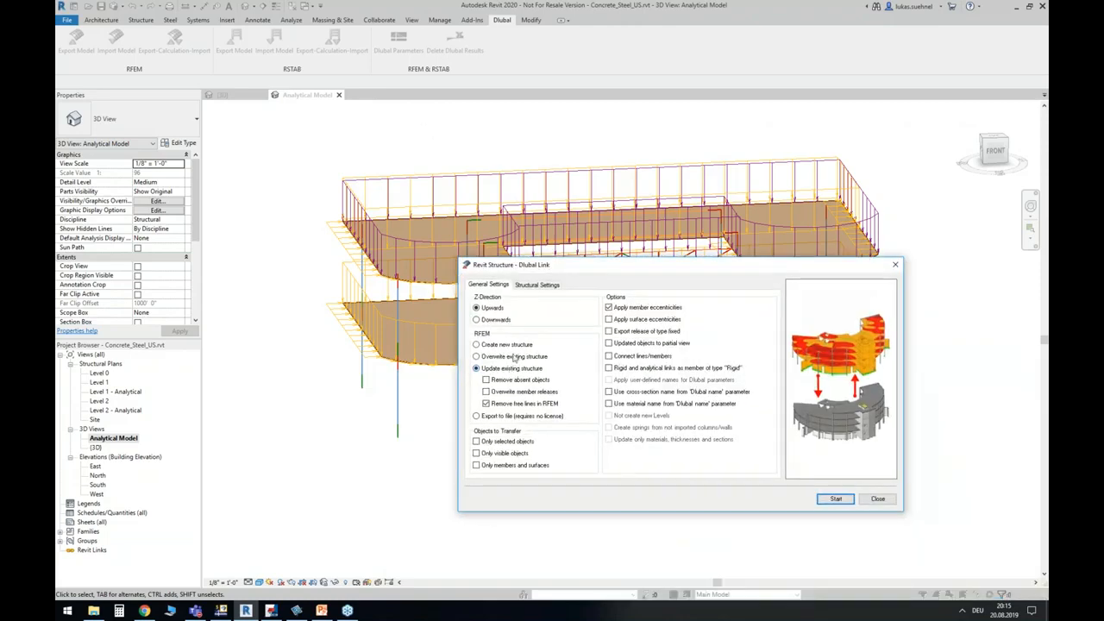
left_click(488, 417)
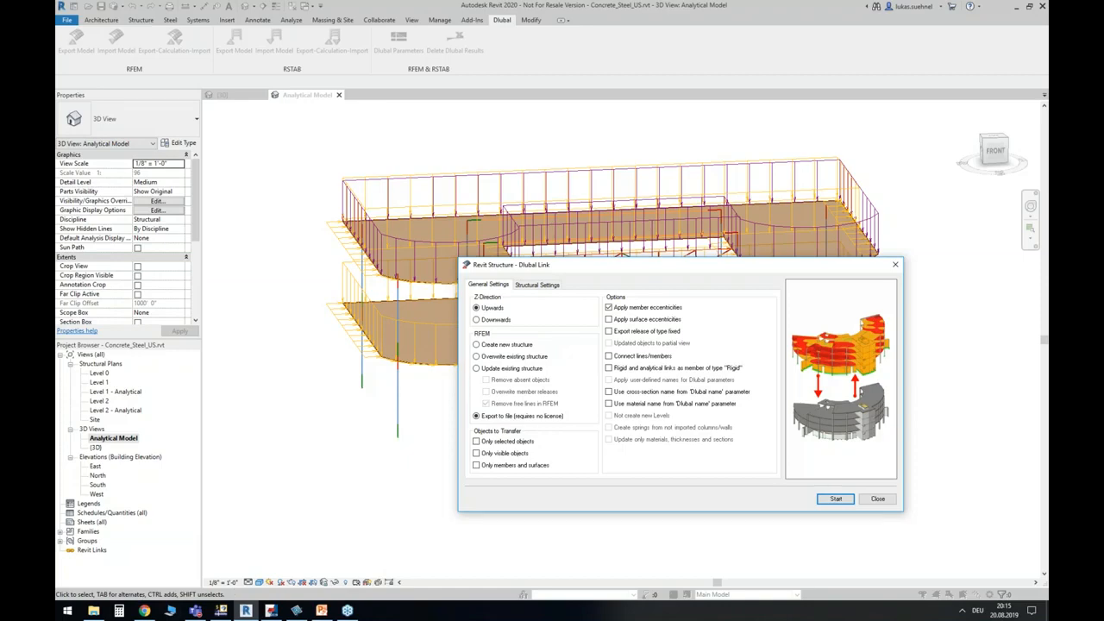
Switch to the browser and open the Download 90-Day Trial Version page on the Dlubal website.
left_click_drag(1047, 112, 655, 2)
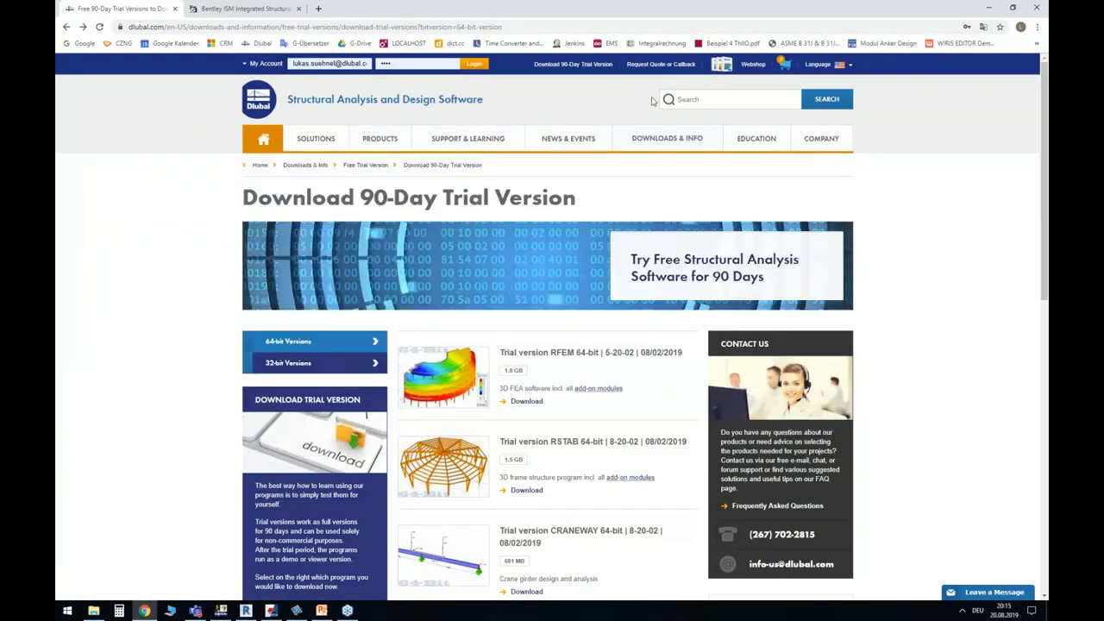
mouse_move(653, 143)
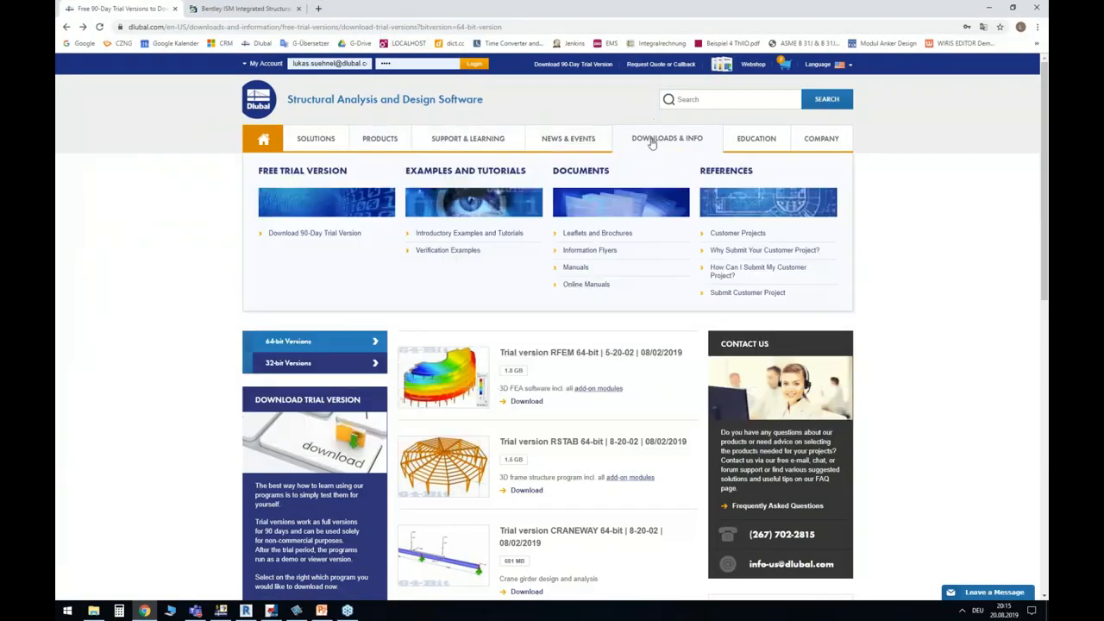
left_click(321, 234)
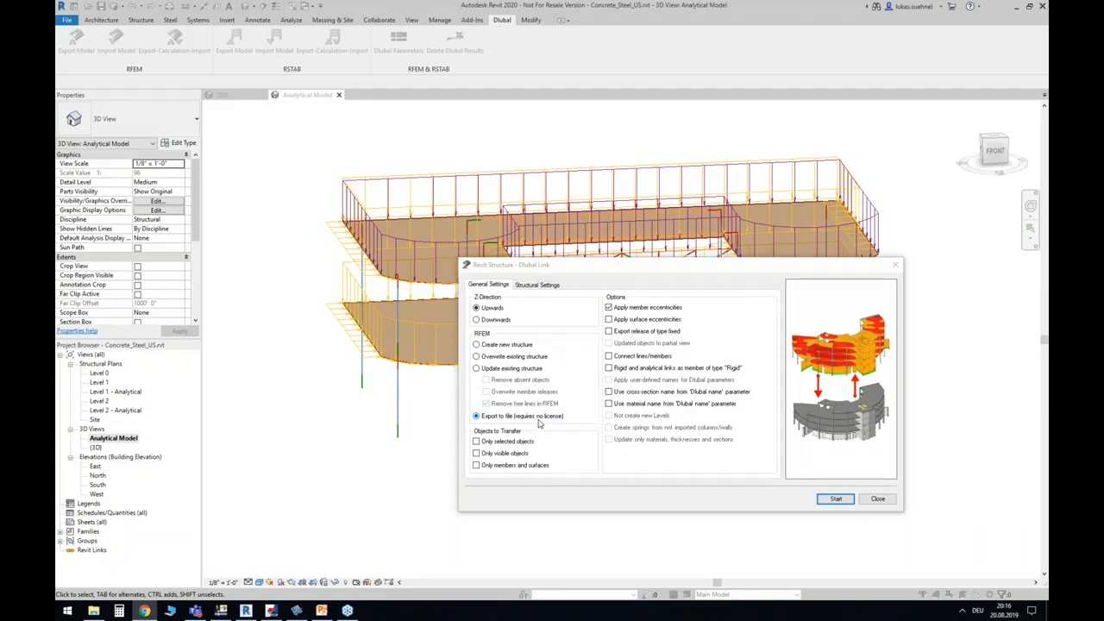
Close the export settings and select the upper level's slab, truss and loads together in the analytical model.
left_click(507, 347)
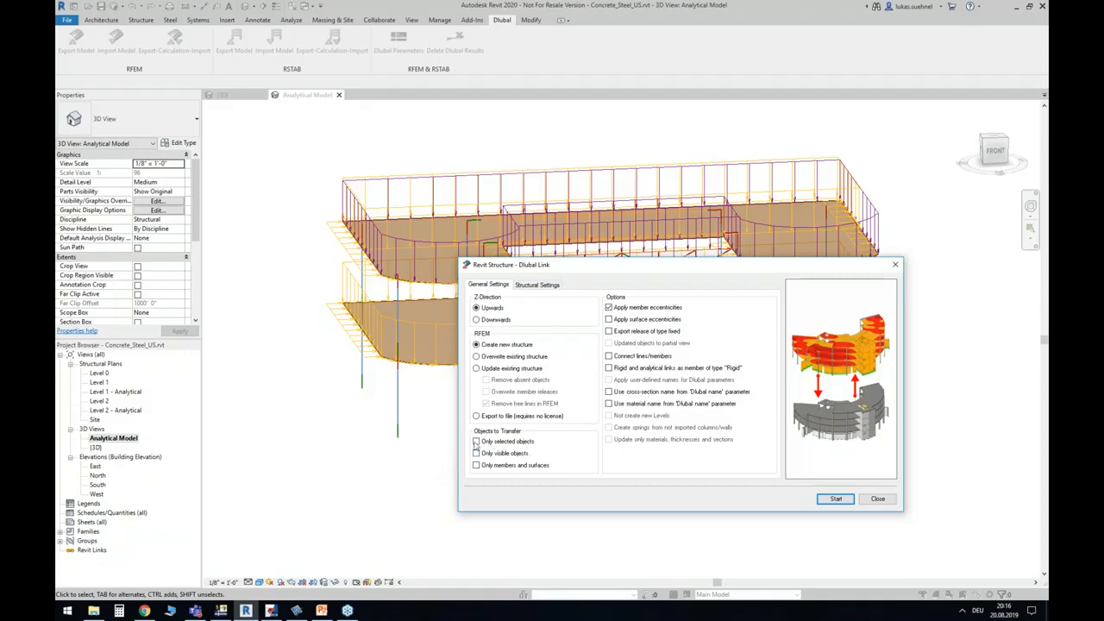
left_click(877, 499)
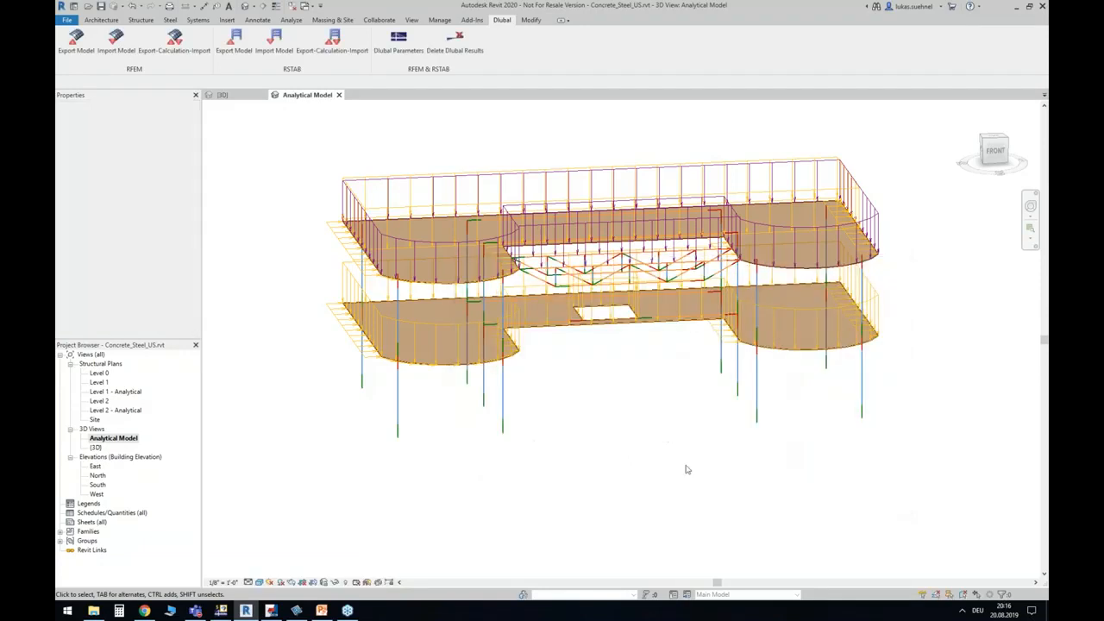
middle_click_drag(694, 468, 670, 409, "shift")
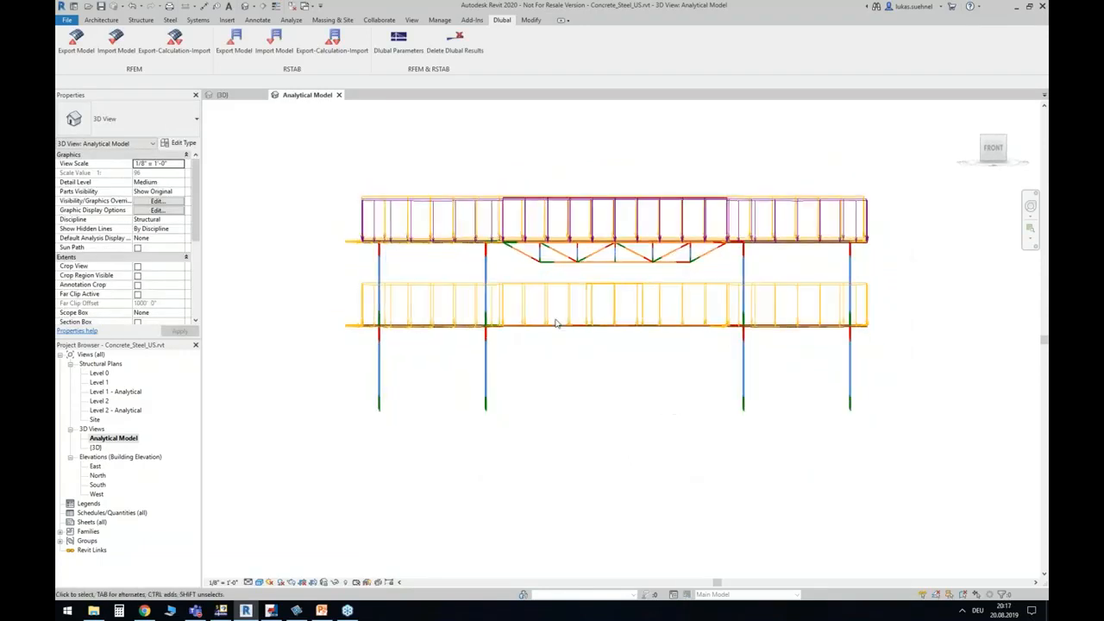
left_click_drag(310, 168, 909, 270)
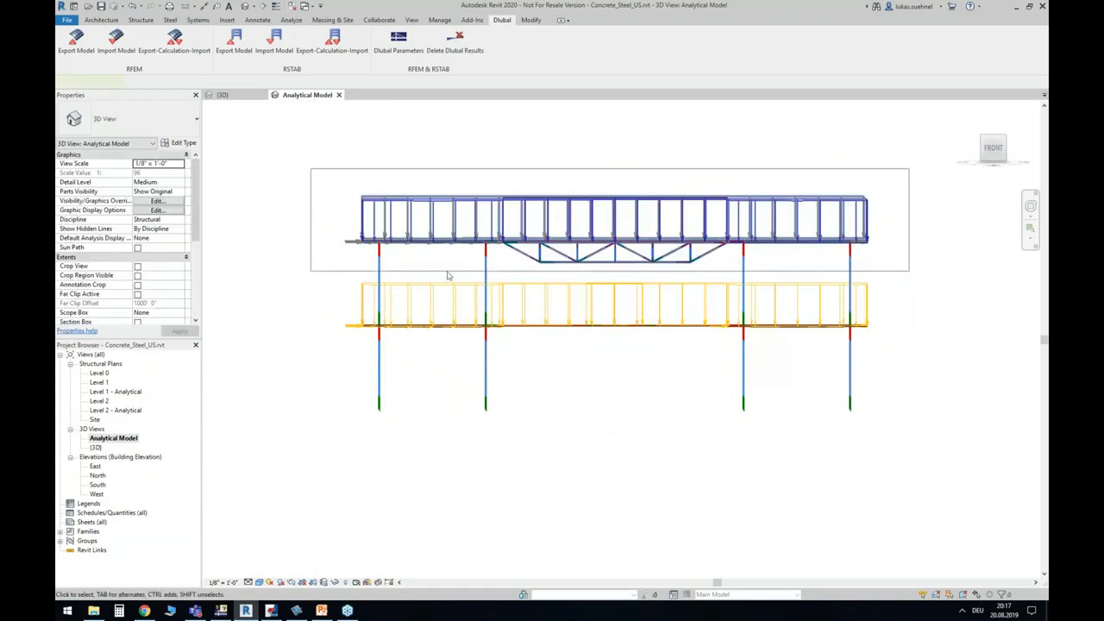
middle_click_drag(448, 275, 591, 256, "shift")
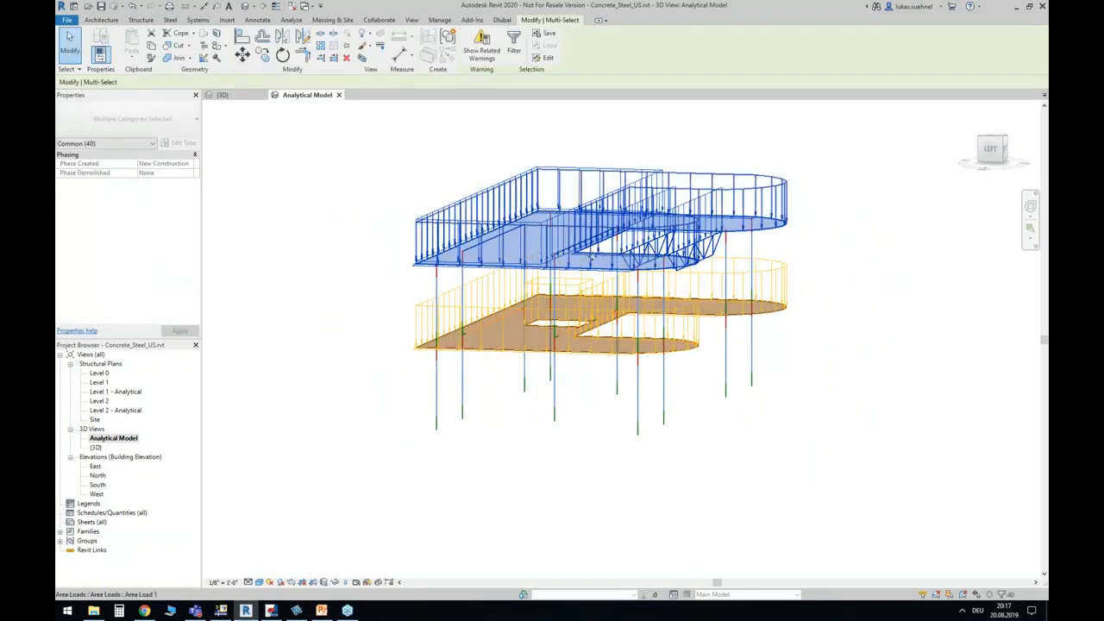
Try Only selected objects, Create new structure and Connect lines/members in the RFEM export settings, and close them without exporting.
left_click(502, 20)
left_click(75, 43)
left_click(348, 356)
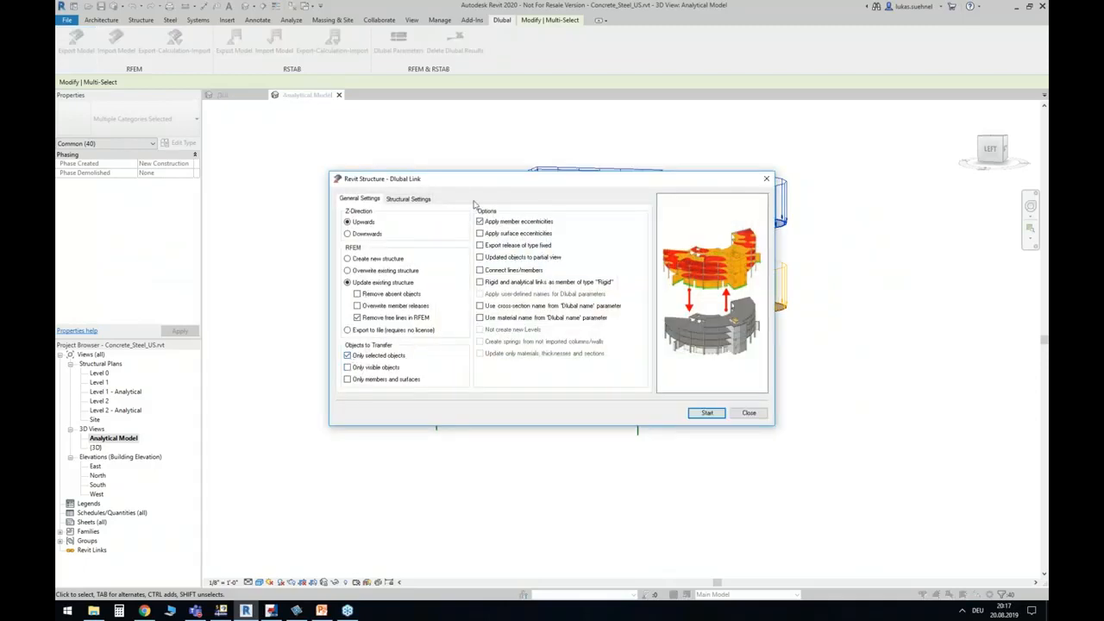
left_click_drag(473, 181, 487, 246)
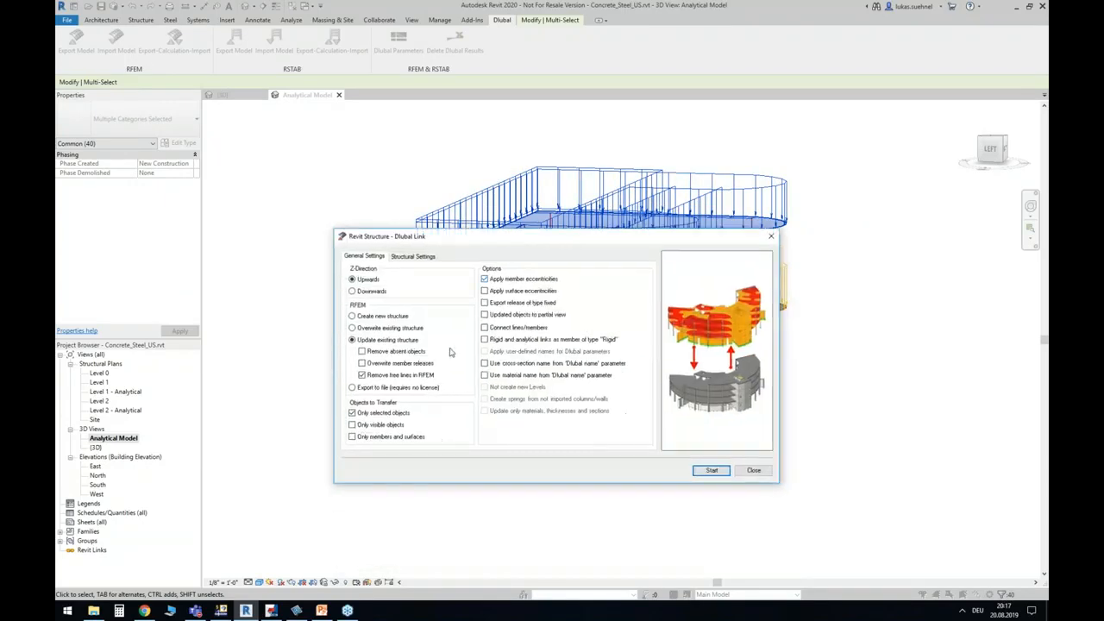
left_click(380, 316)
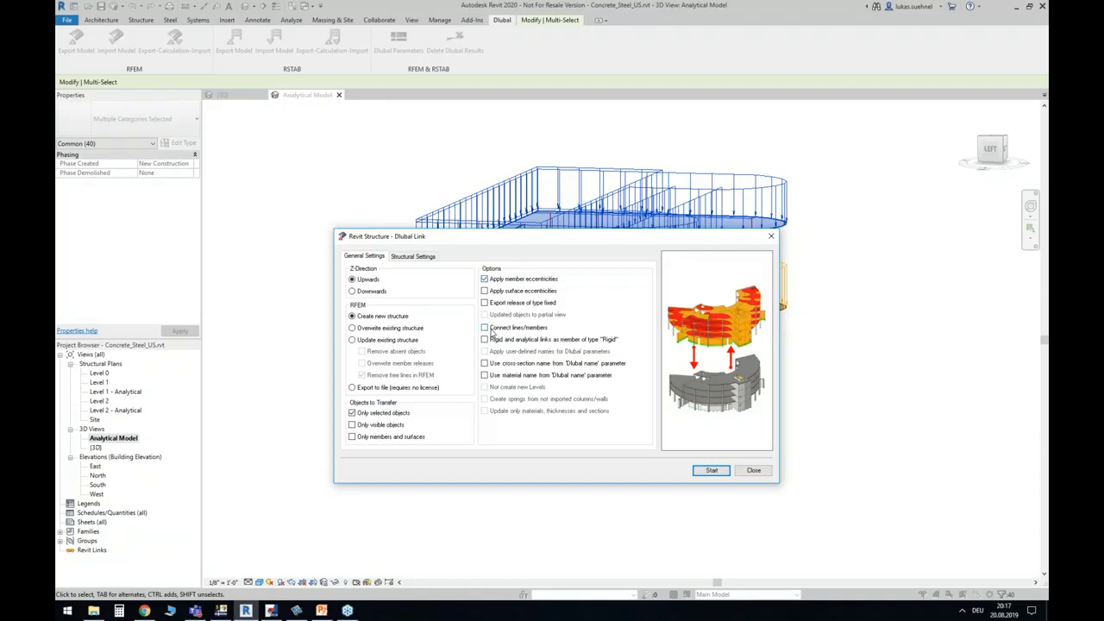
left_click(493, 332)
left_click_drag(582, 239, 621, 328)
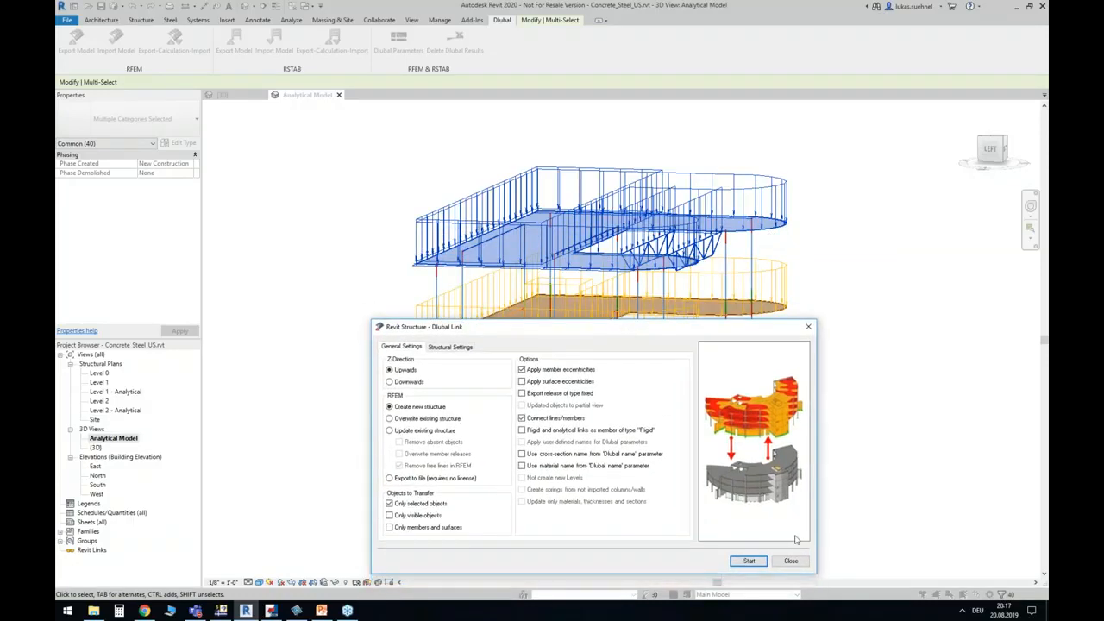
left_click(791, 565)
Clear the selection, and in the {3D} view select the W8X28 top chord of the rear truss.
middle_click_drag(850, 373, 766, 400, "shift")
left_click(401, 142)
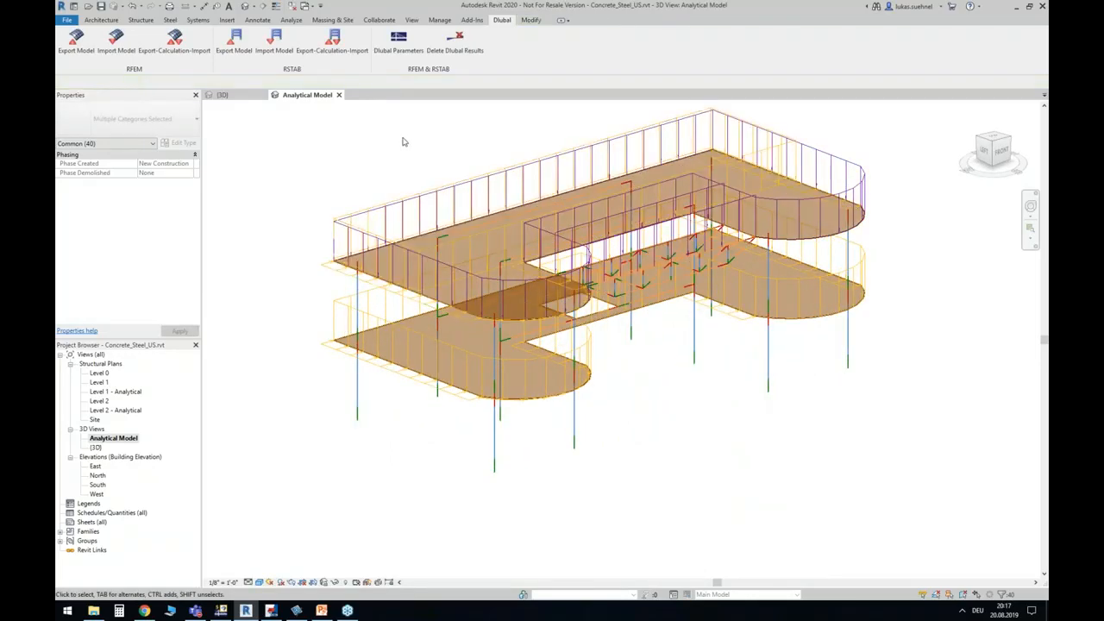
left_click(222, 95)
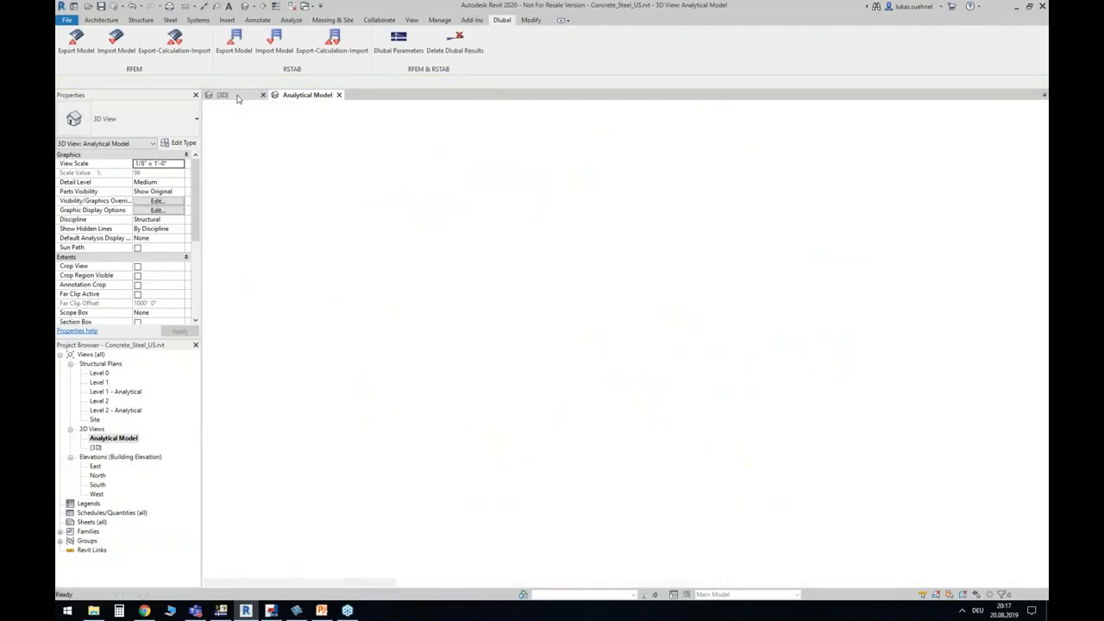
middle_click_drag(776, 395, 949, 392, "shift")
scroll(616, 250, "up", 5)
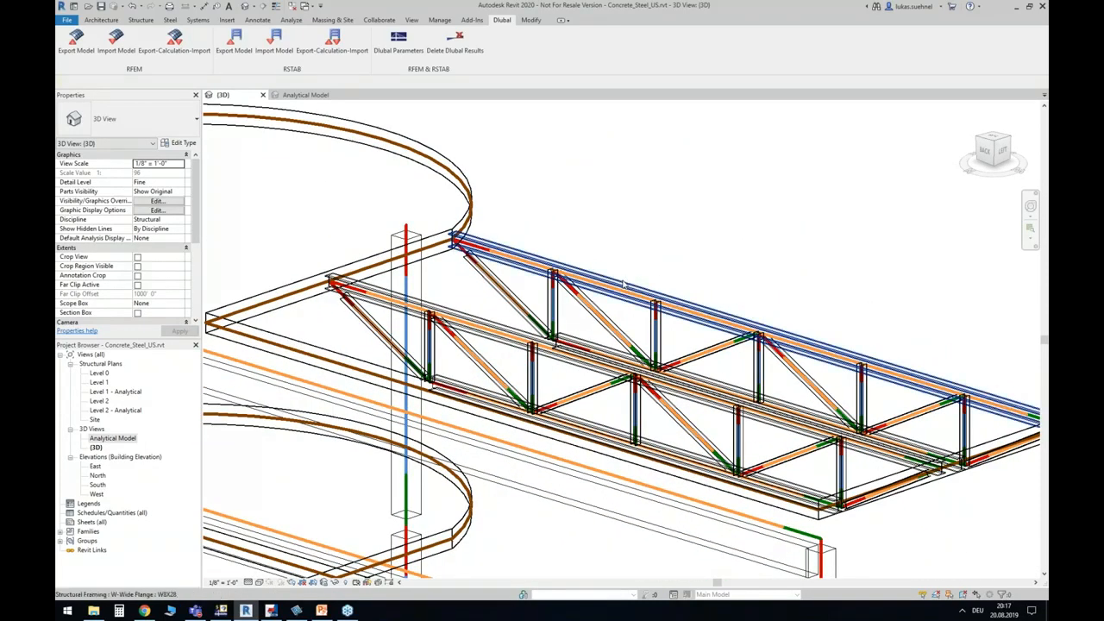
left_click(624, 284)
middle_click_drag(624, 271, 542, 235)
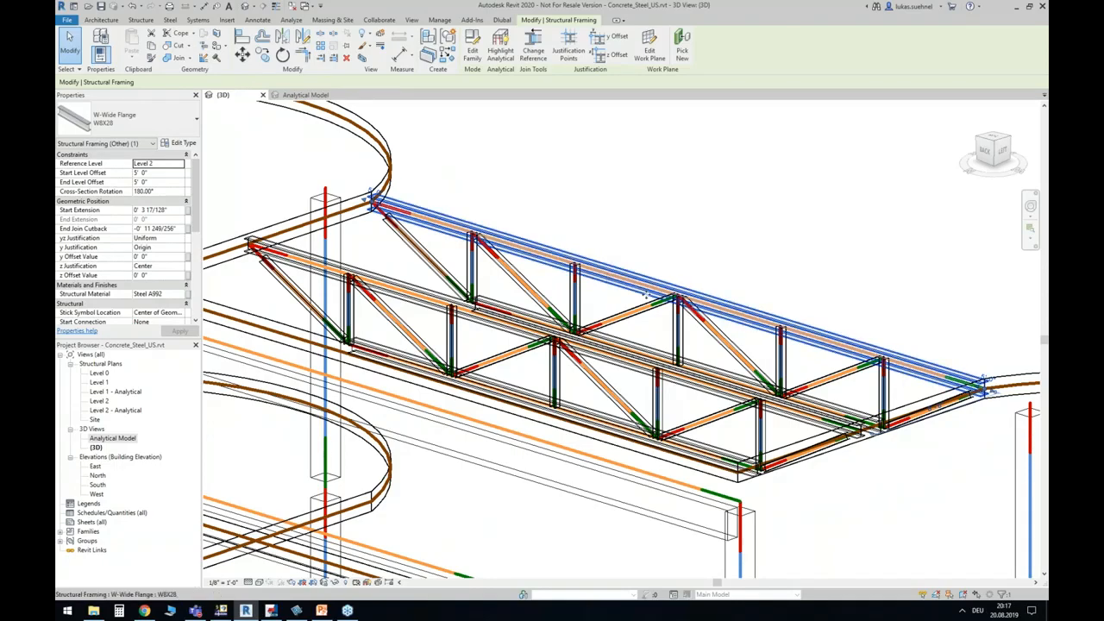
middle_click_drag(717, 243, 690, 232, "shift")
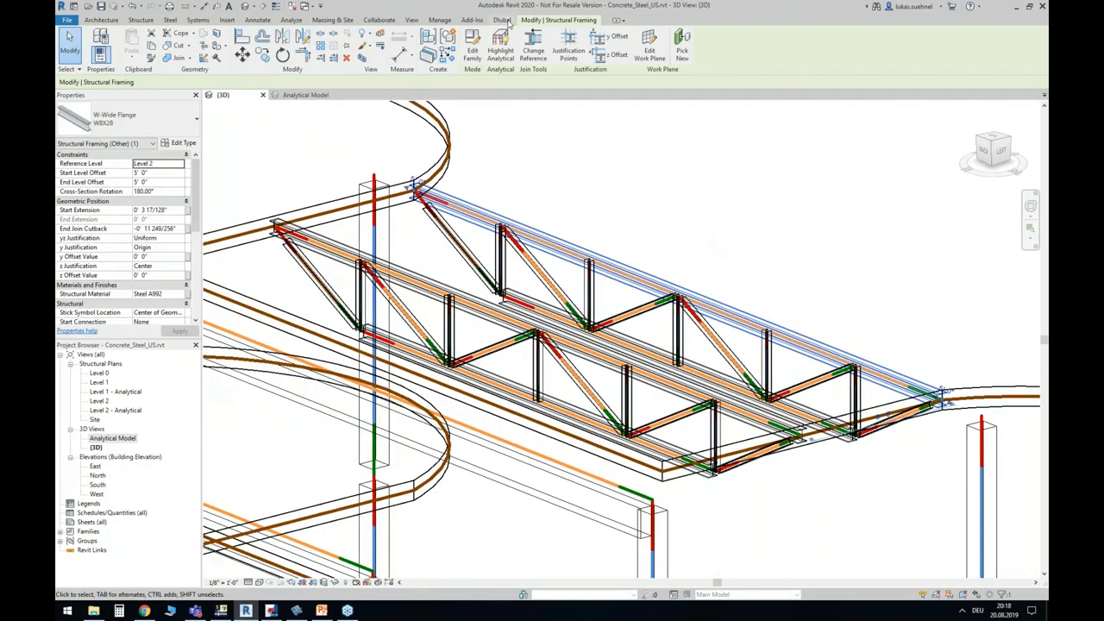
Reopen the RFEM export settings over the selected chord, try the Connect lines/members option, and close without exporting.
left_click(502, 19)
left_click(79, 45)
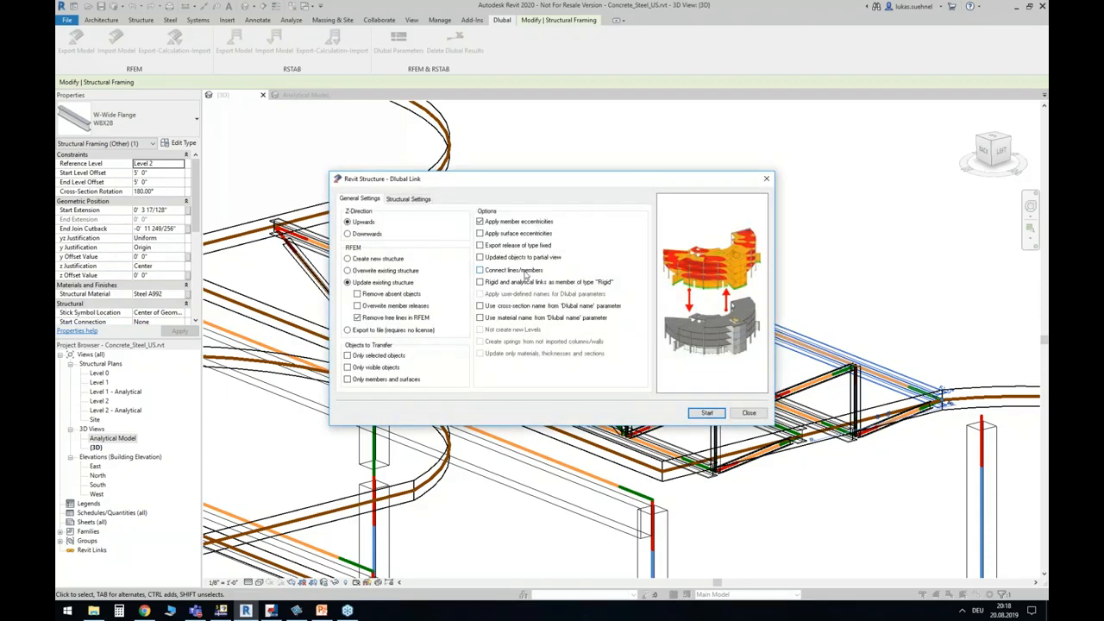
left_click_drag(555, 187, 494, 368)
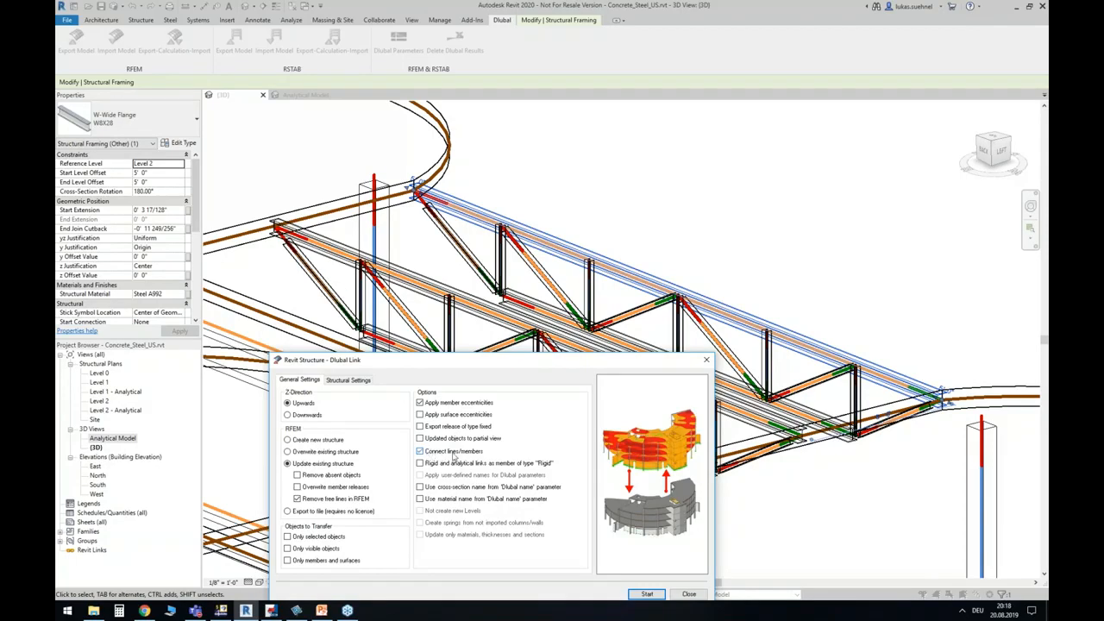
left_click(452, 455)
left_click_drag(476, 359, 639, 217)
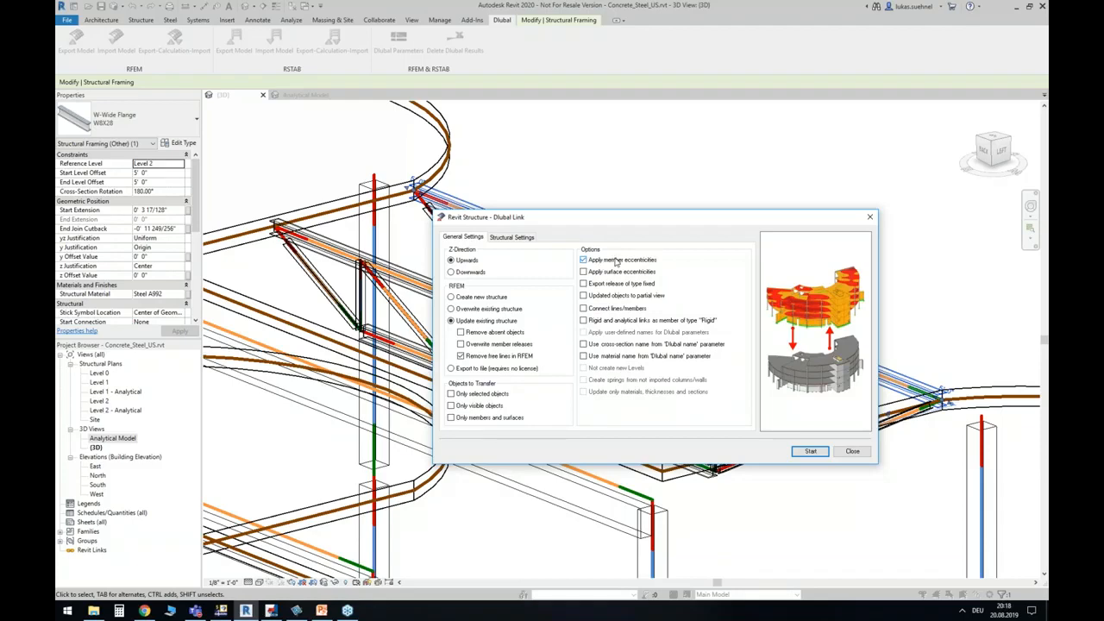
left_click(853, 448)
Select the complete upper level of the building in the {3D} view, including its slab, concrete beams and steel trusses.
scroll(677, 202, "down", 3)
middle_click_drag(898, 225, 803, 147, "shift")
mouse_move(486, 250)
left_mouse_down()
mouse_move(858, 306)
mouse_move(849, 295)
left_mouse_up()
middle_click_drag(848, 296, 759, 325, "shift")
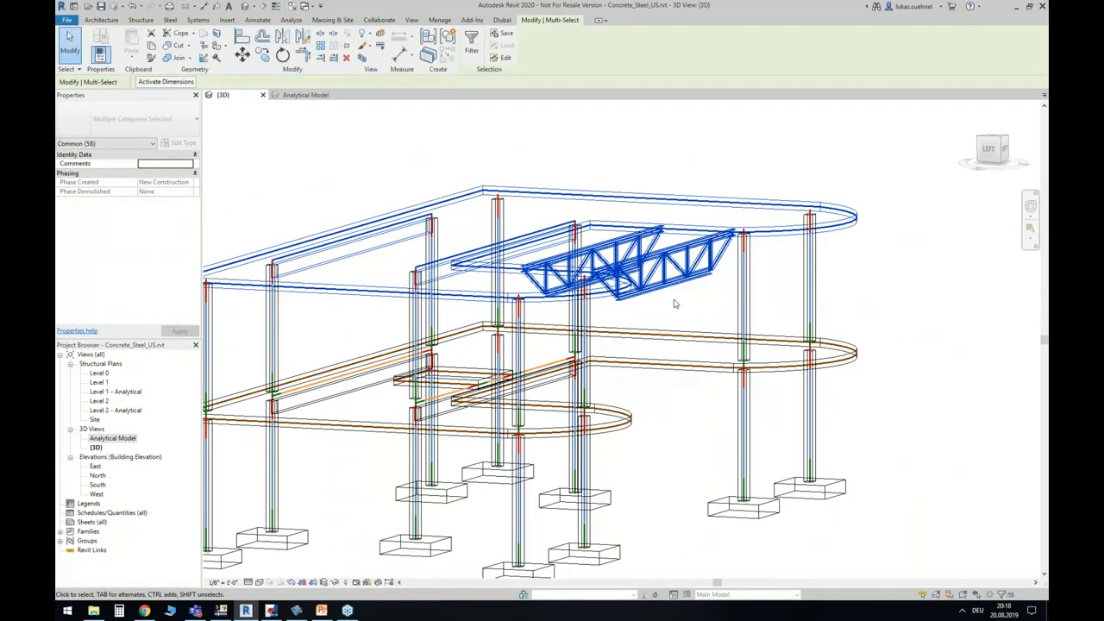
Export only the selected objects to RFEM with Create new structure and Apply member eccentricities turned off.
left_click(502, 20)
left_click(76, 41)
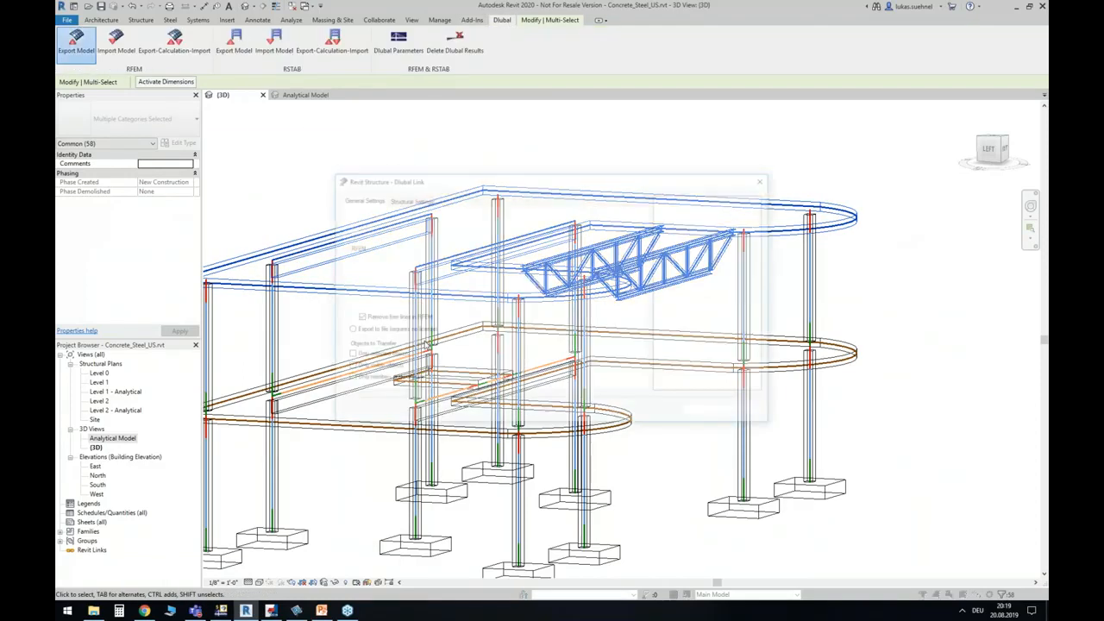
left_click(366, 259)
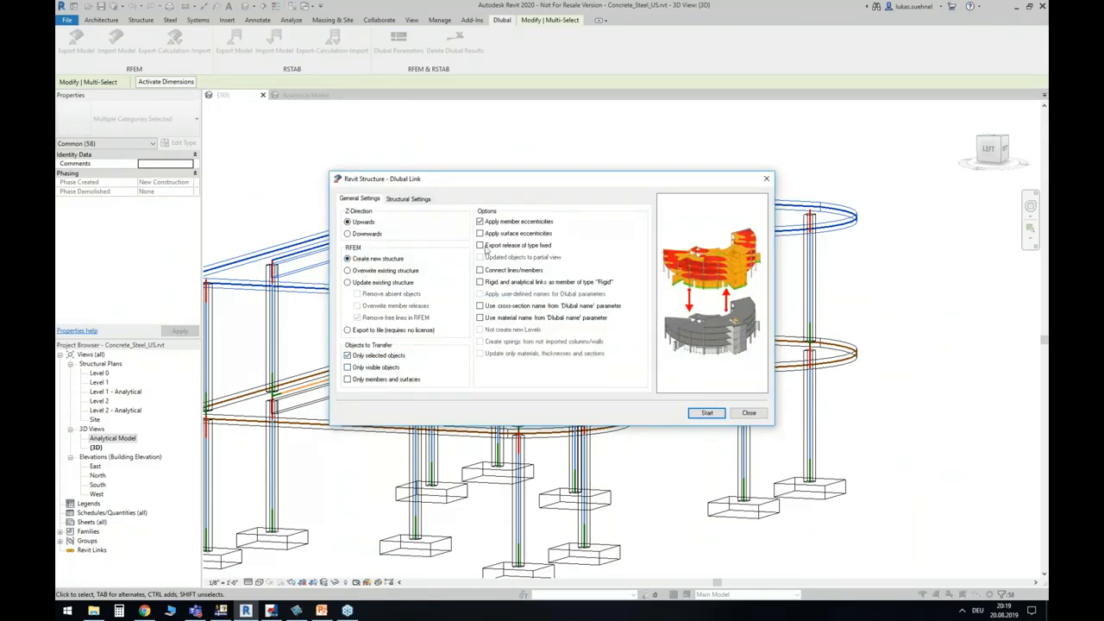
left_click(498, 223)
left_click(408, 199)
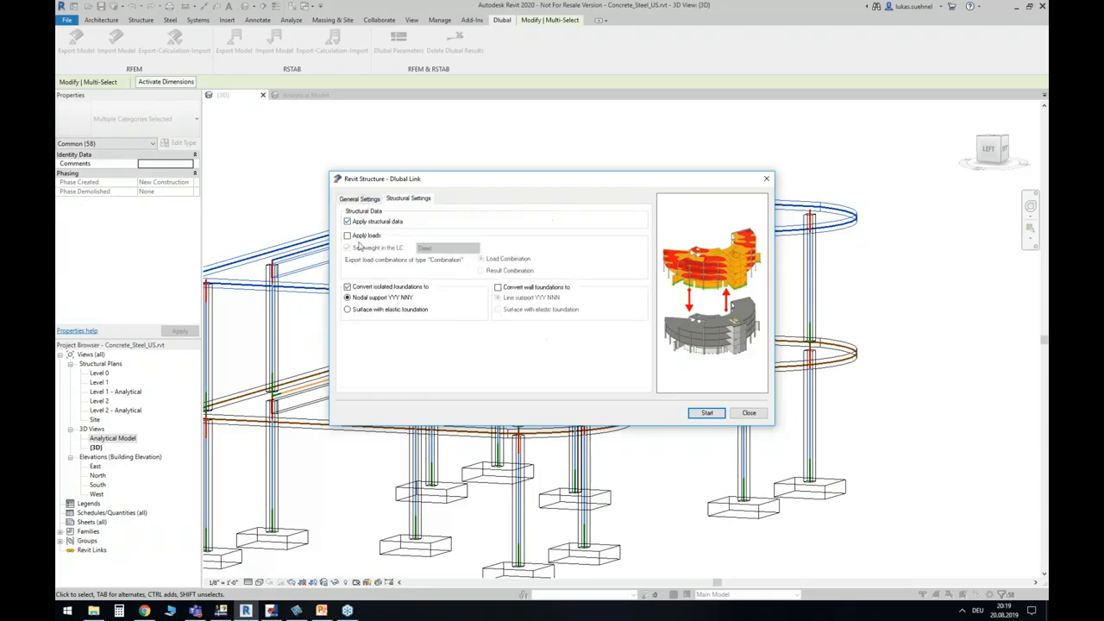
left_click(363, 201)
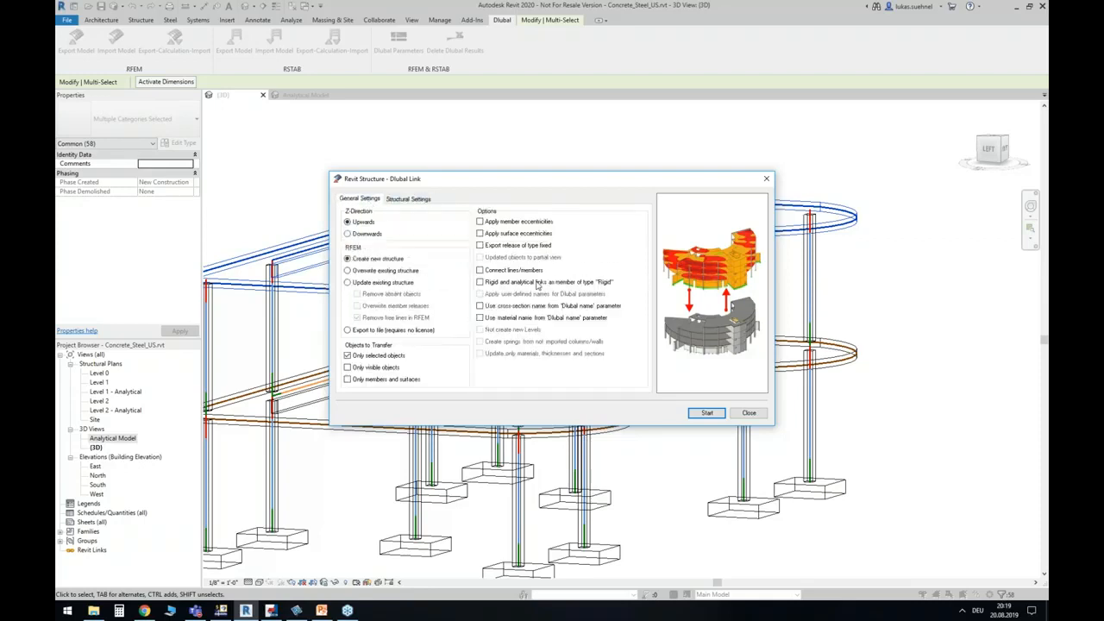
left_click(705, 414)
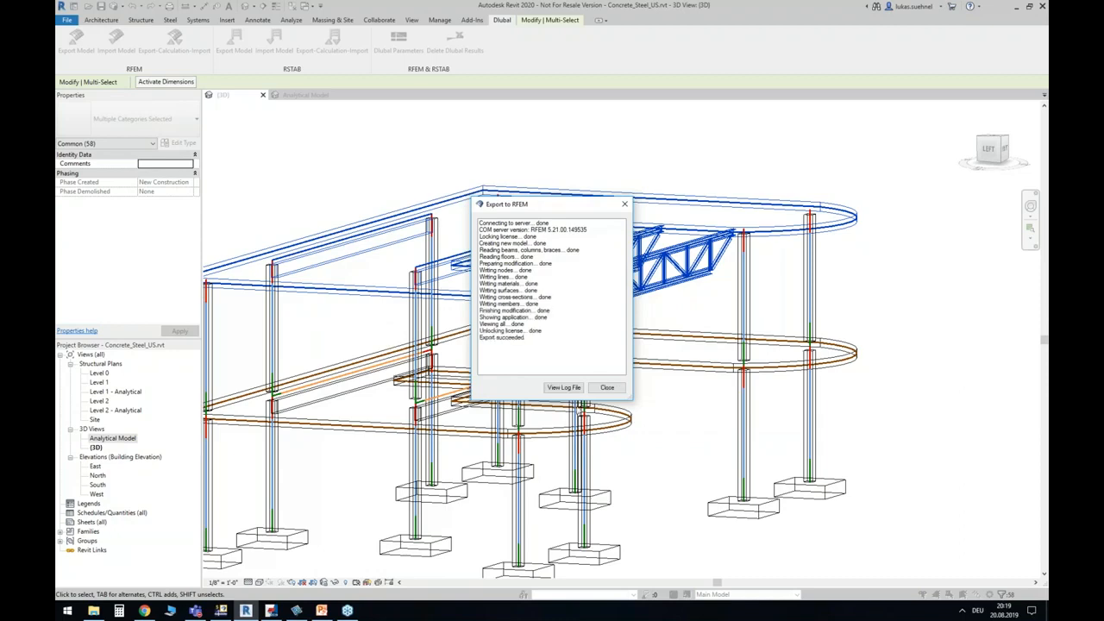
left_click(607, 387)
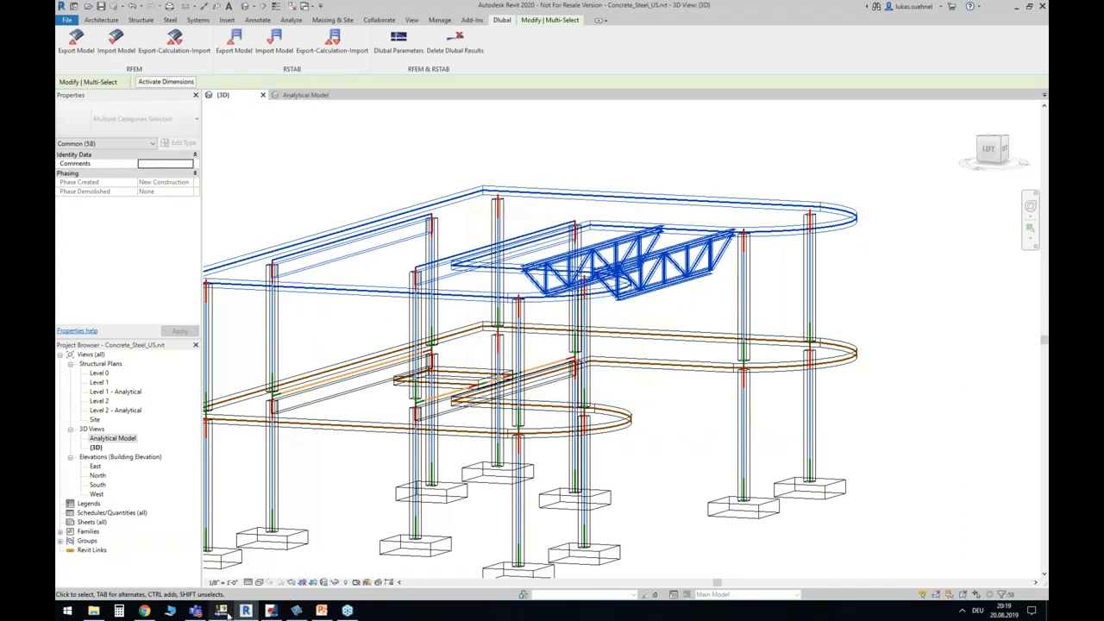
Switch to RFEM and examine from several angles how the exported concrete beams sit relative to the slab.
left_click(223, 610)
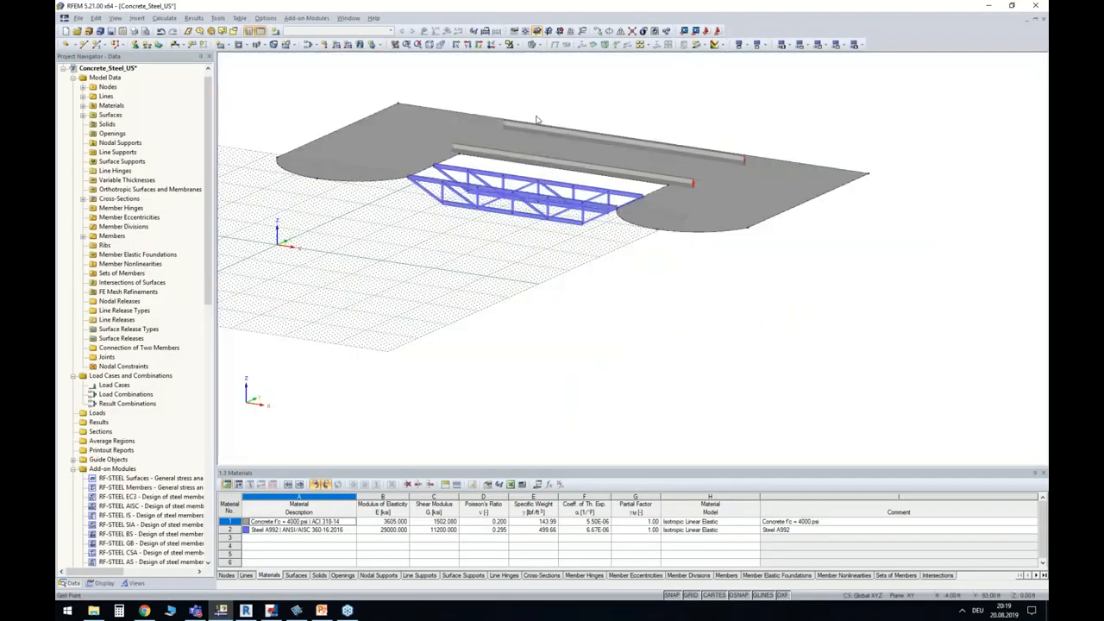
middle_click_drag(537, 120, 570, 183)
middle_click_drag(480, 322, 931, 240, "ctrl")
scroll(470, 249, "up", 5)
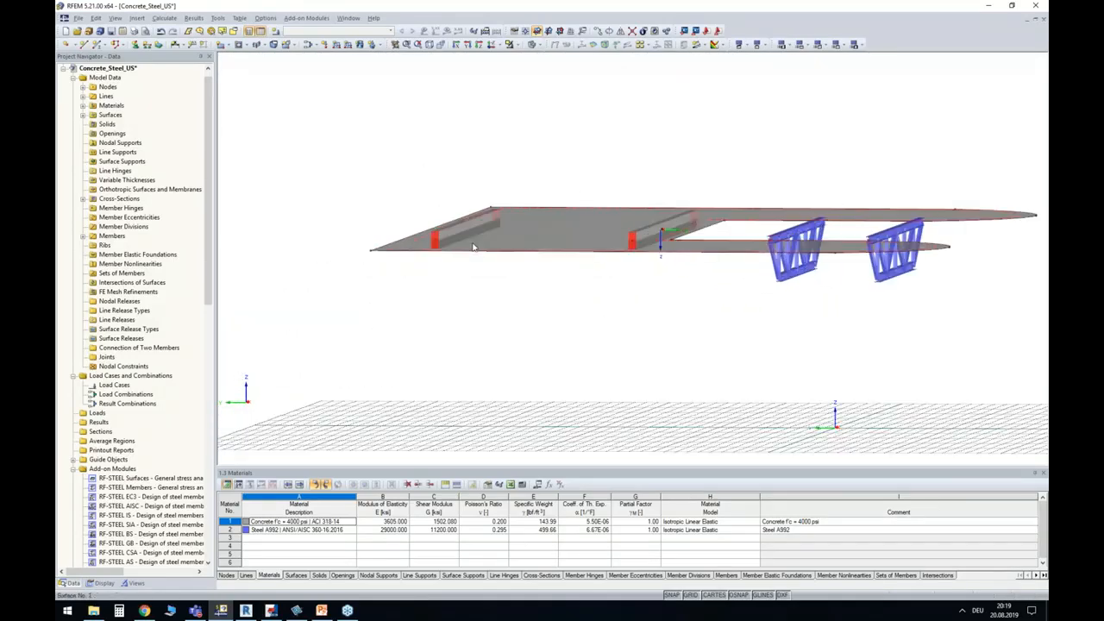
middle_click_drag(463, 276, 477, 327, "ctrl")
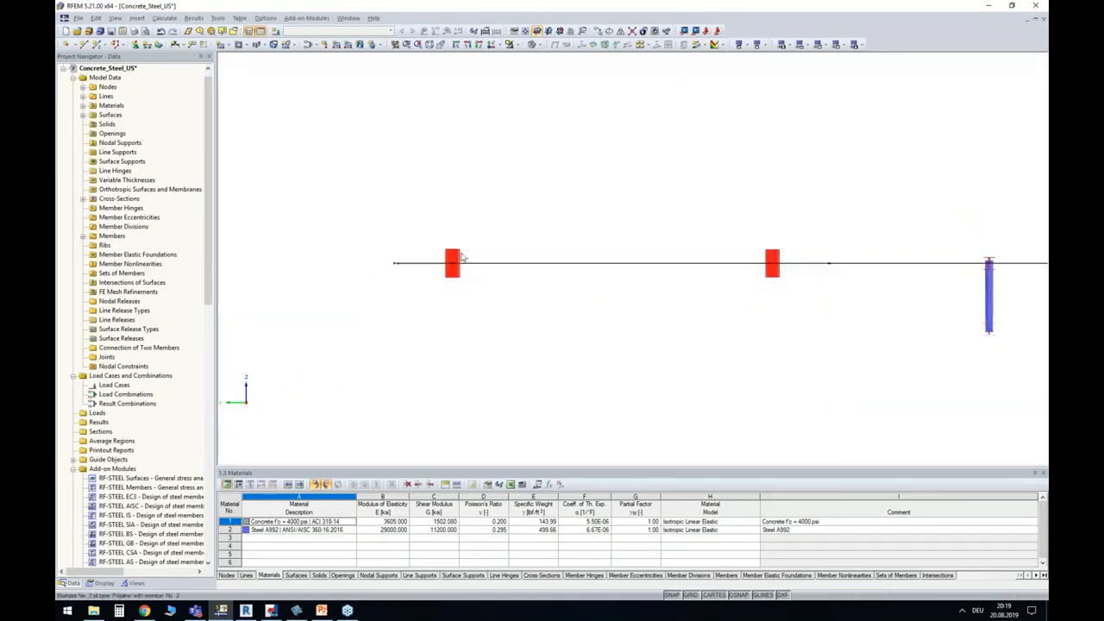
scroll(462, 255, "up", 3)
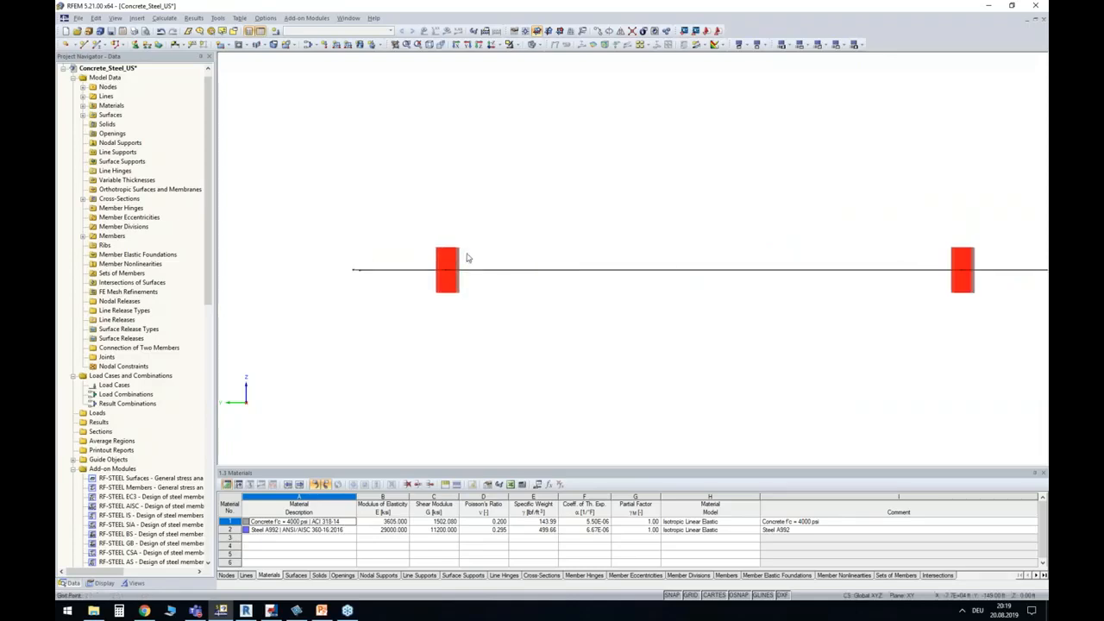
middle_click_drag(484, 259, 473, 290, "ctrl")
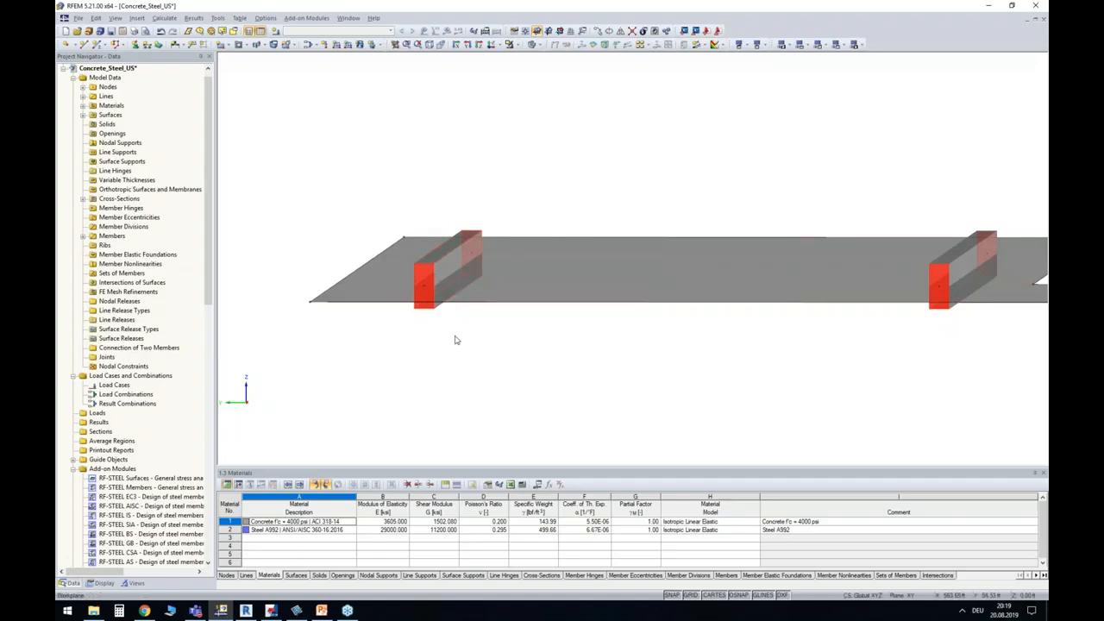
scroll(471, 327, "down", 1)
middle_click_drag(473, 329, 481, 351, "ctrl")
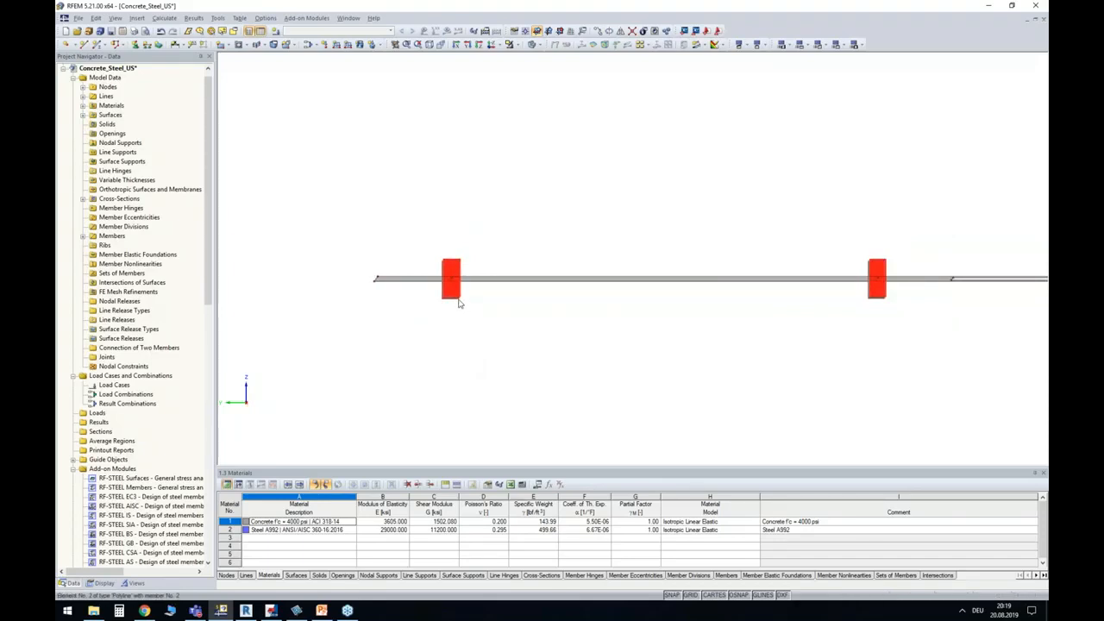
middle_click_drag(533, 319, 458, 300, "ctrl")
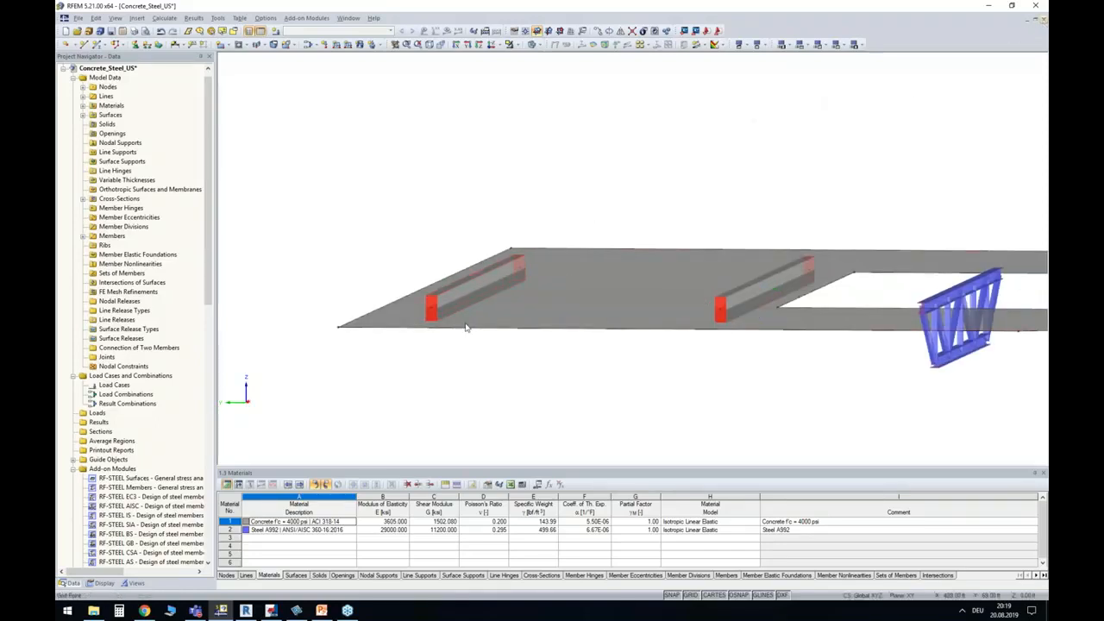
Switch back to Revit and export the selected objects again with Overwrite existing structure and Apply member eccentricities enabled.
left_click(245, 610)
left_click(76, 40)
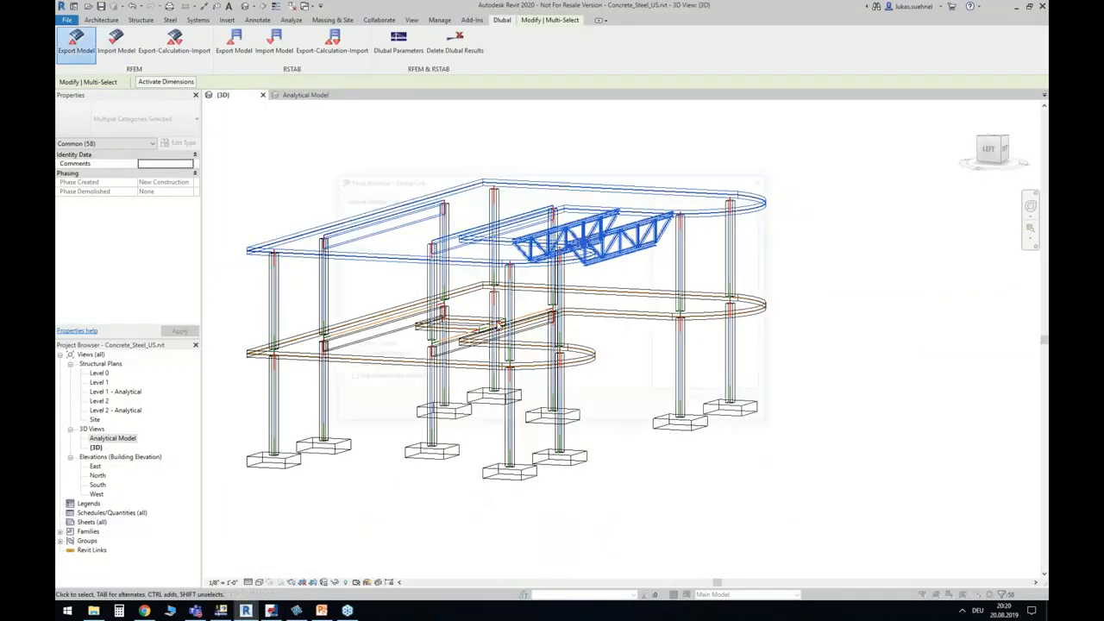
left_click(379, 271)
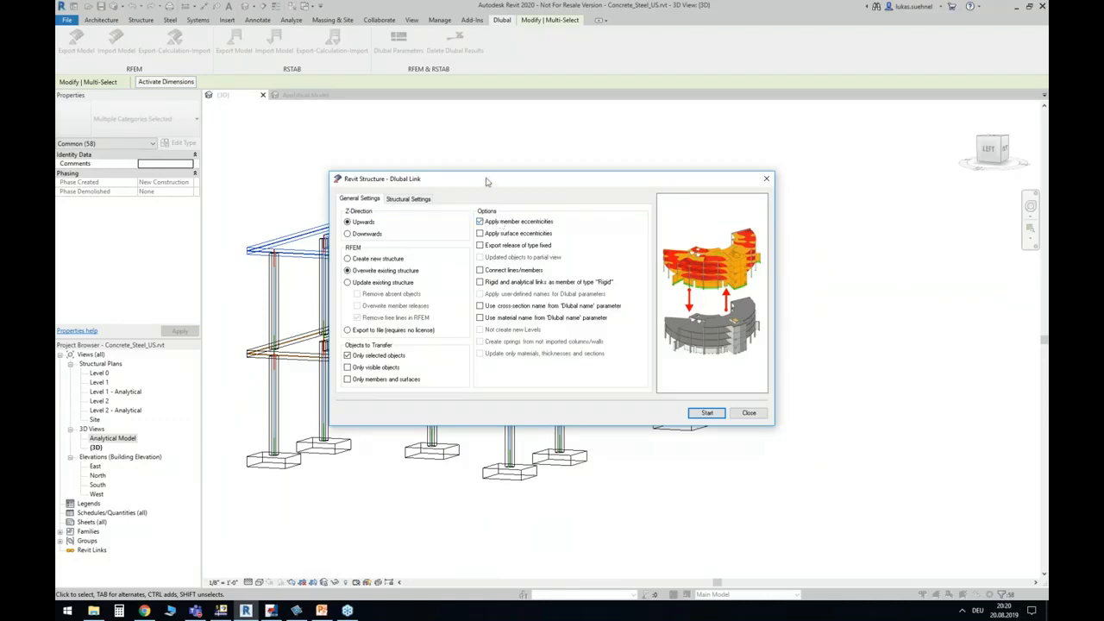
left_click(707, 413)
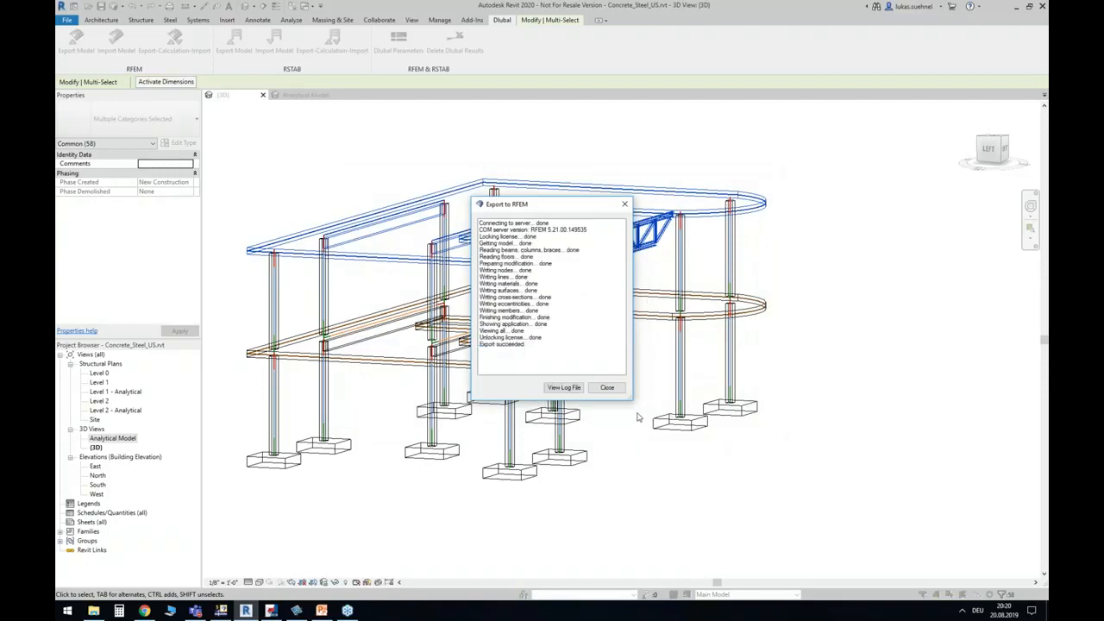
left_click(607, 388)
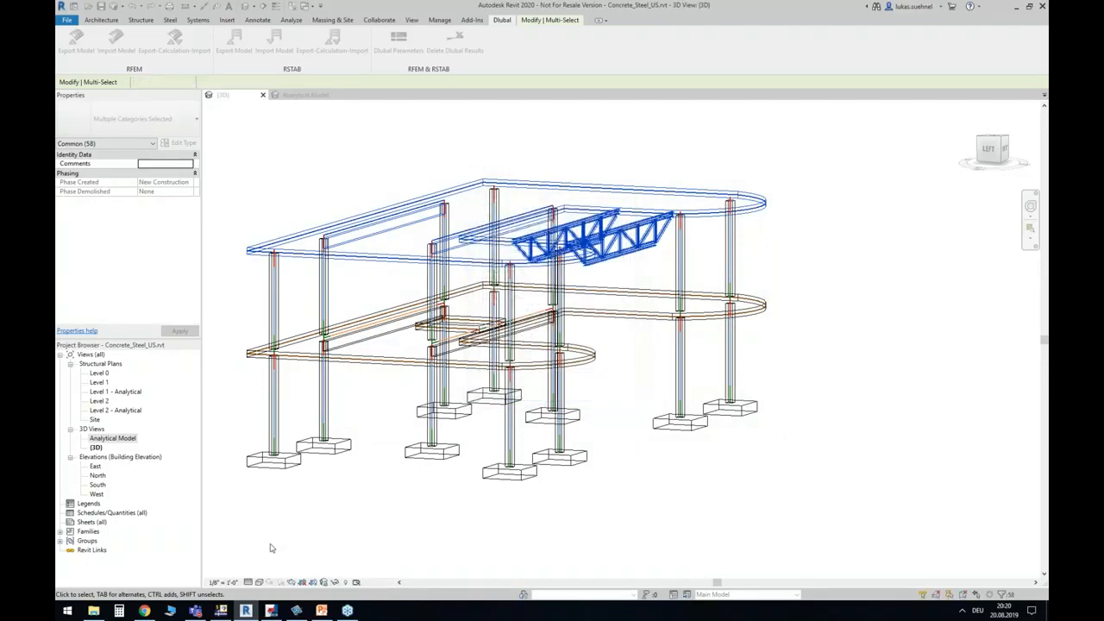
Switch to RFEM and render the surfaces filled including thickness to see how the concrete beams sit under the slab.
left_click(224, 614)
middle_click_drag(482, 333, 481, 320, "ctrl")
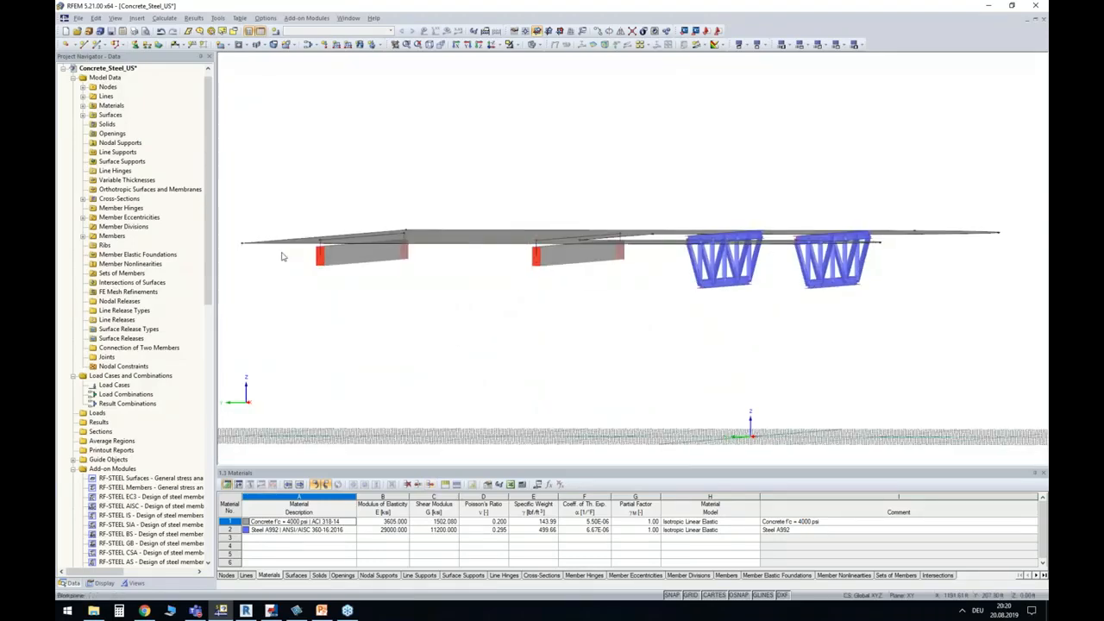
scroll(409, 299, "up", 3)
middle_click_drag(415, 317, 417, 335, "ctrl")
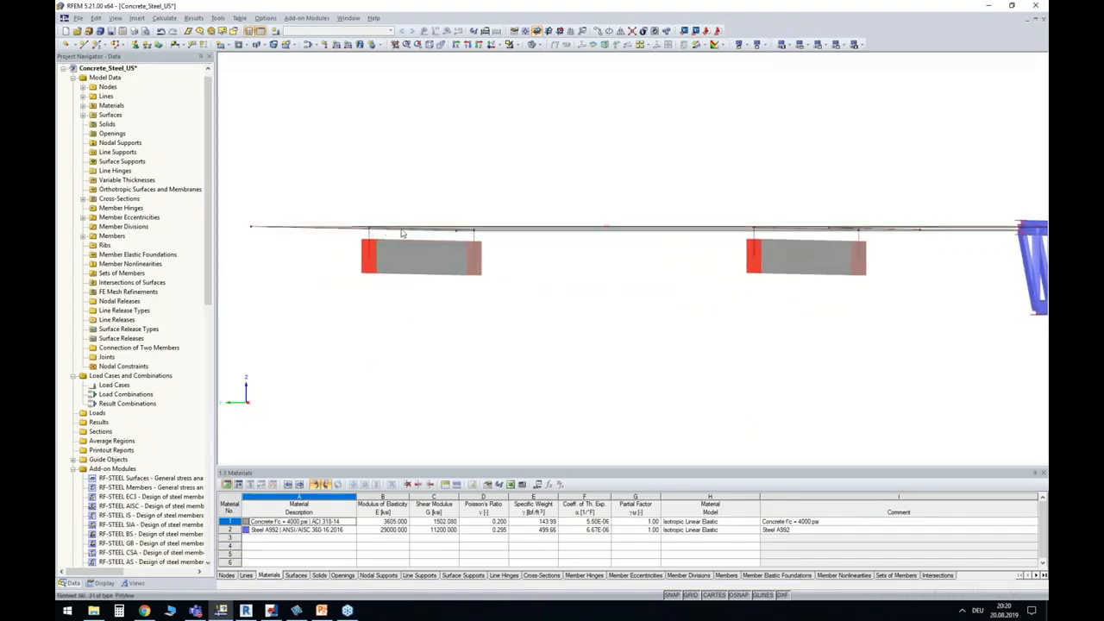
left_click(103, 583)
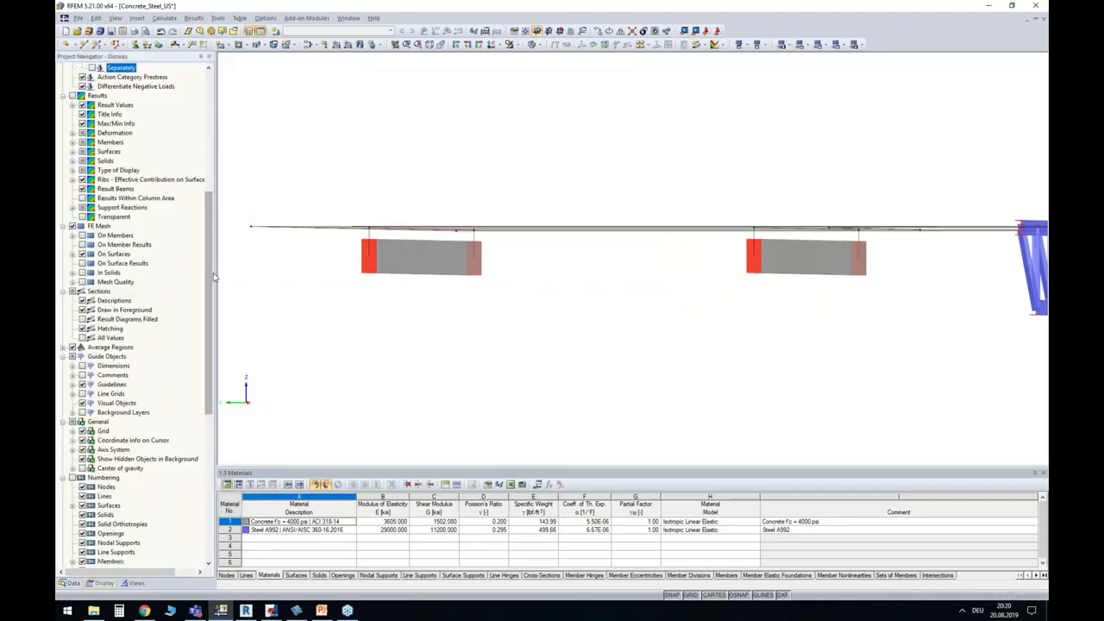
left_click_drag(209, 286, 209, 437)
left_click(113, 496)
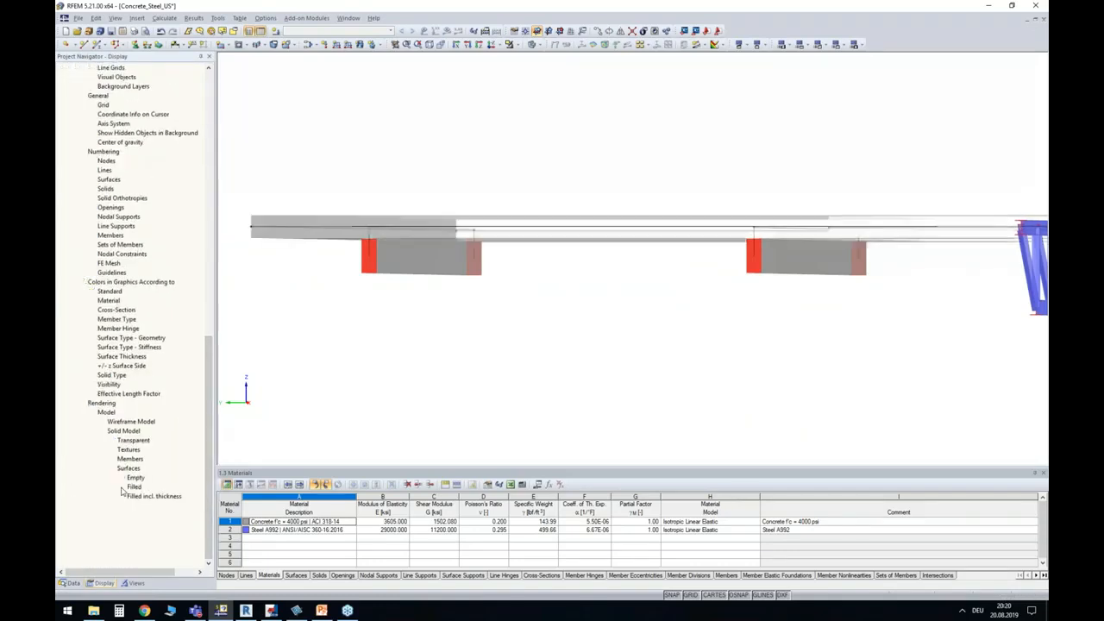
middle_click_drag(537, 305, 526, 303, "ctrl")
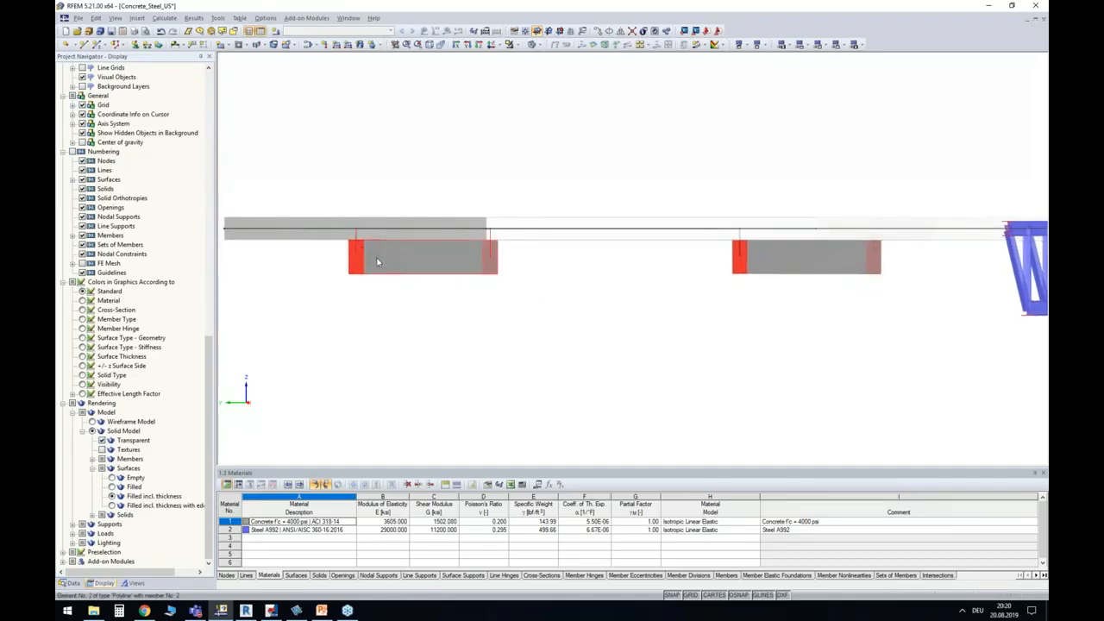
Inspect the member eccentricity assigned to the concrete beam under the slab and leave it unchanged.
double_click(413, 234)
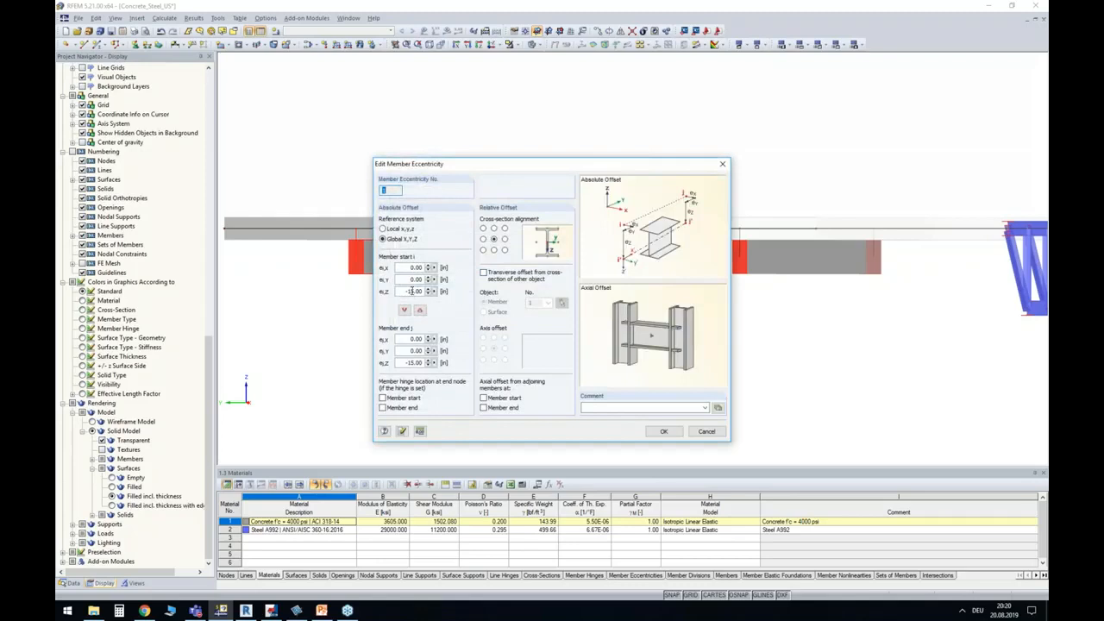
left_click(700, 431)
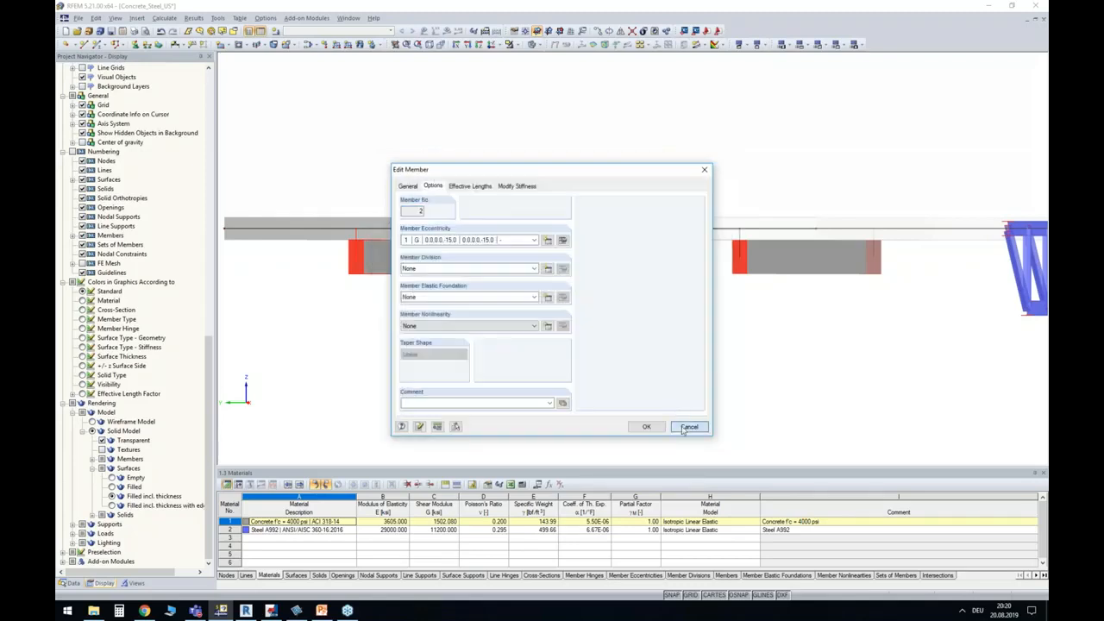
left_click(687, 428)
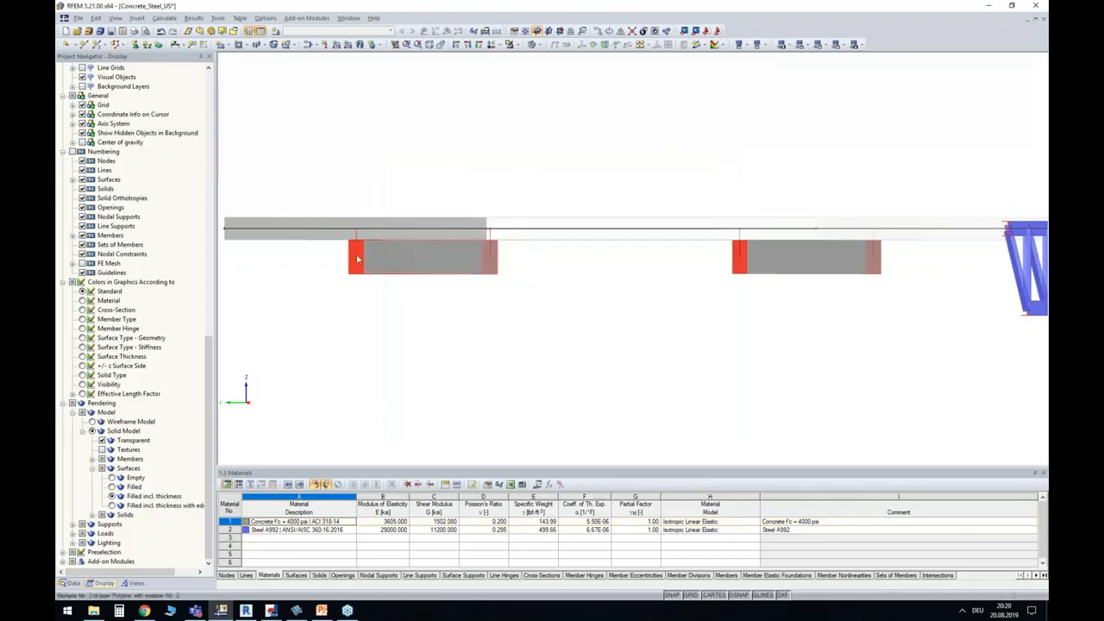
Switch back to Revit, clear the selection and examine the analytical lines relative to the upper level's concrete beams.
left_click(246, 611)
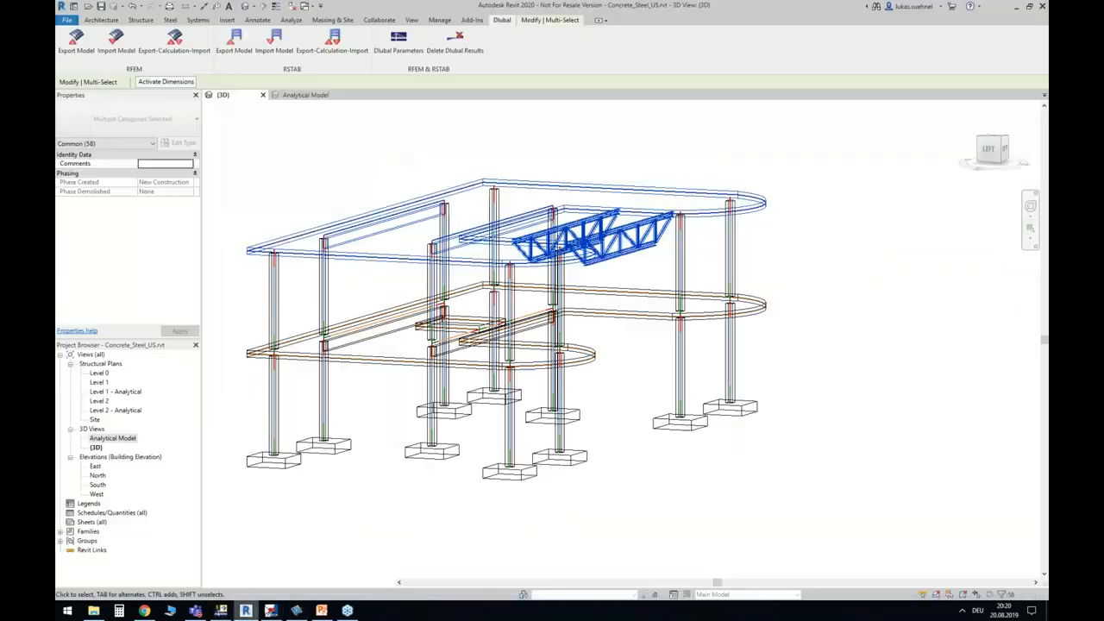
left_click(627, 354)
scroll(345, 239, "up", 3)
scroll(323, 235, "up", 4)
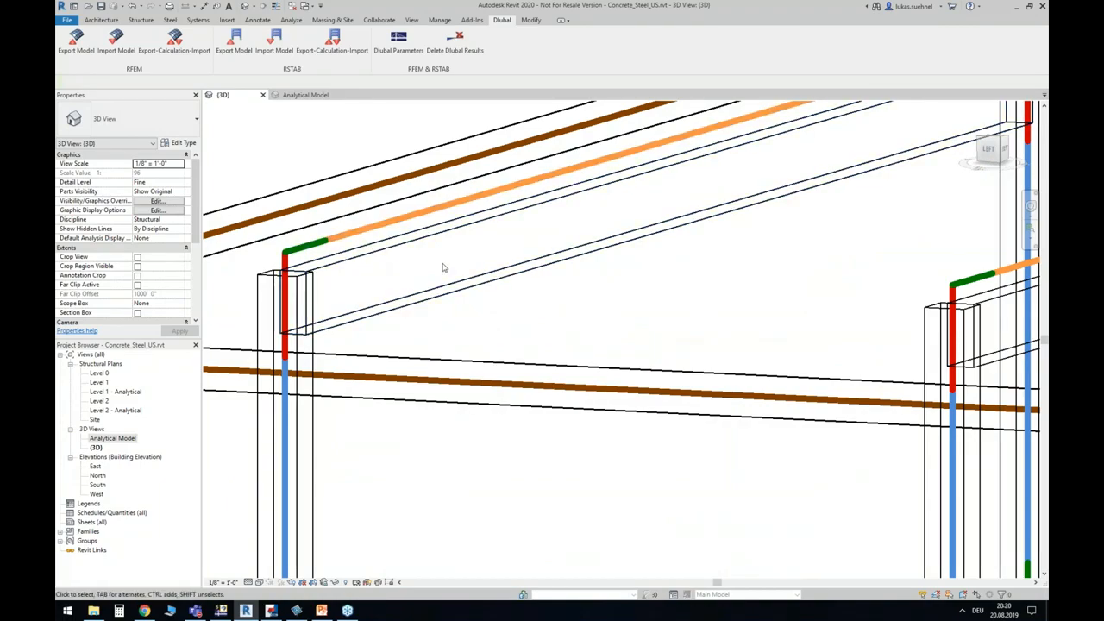
scroll(449, 264, "down", 5)
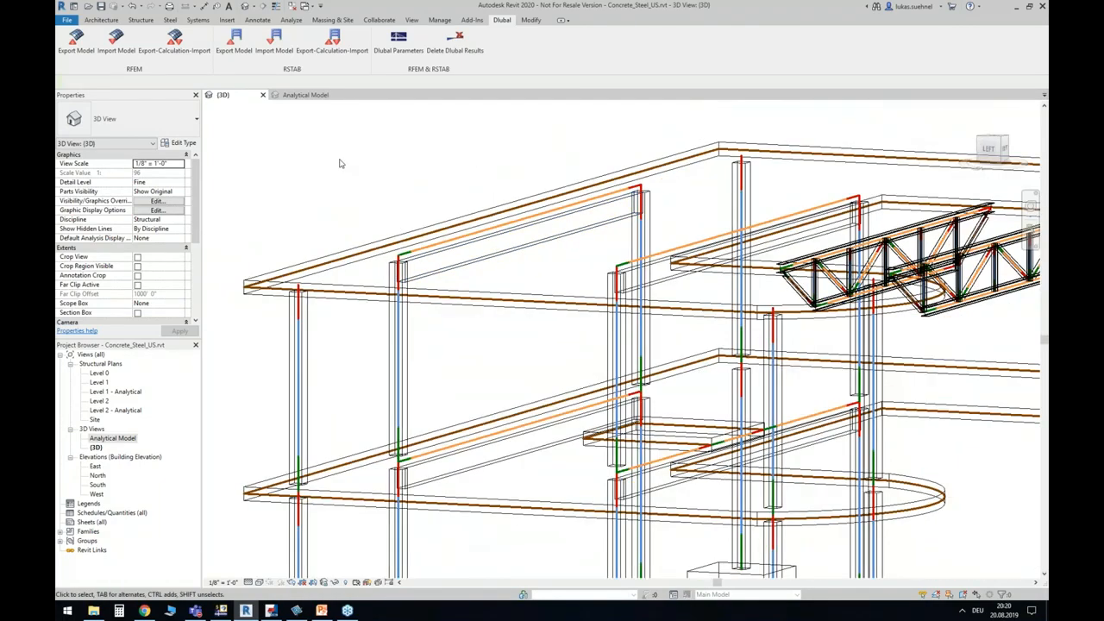
scroll(340, 163, "down", 3)
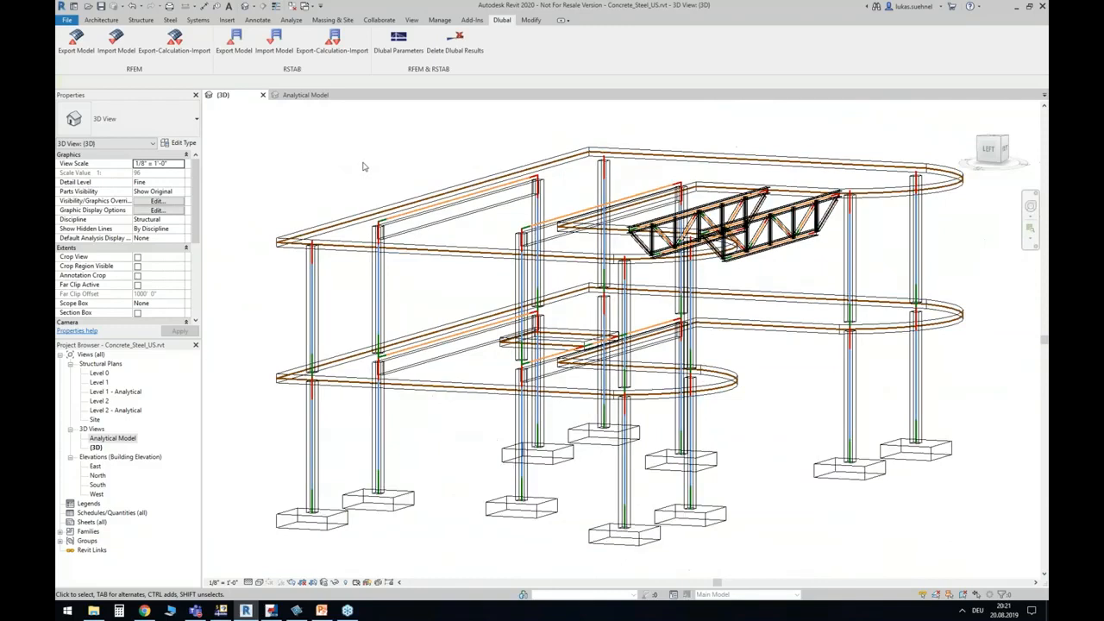
Configure the RFEM export to create a new structure from all objects, apply loads, and convert isolated foundations to nodal supports.
left_click(79, 40)
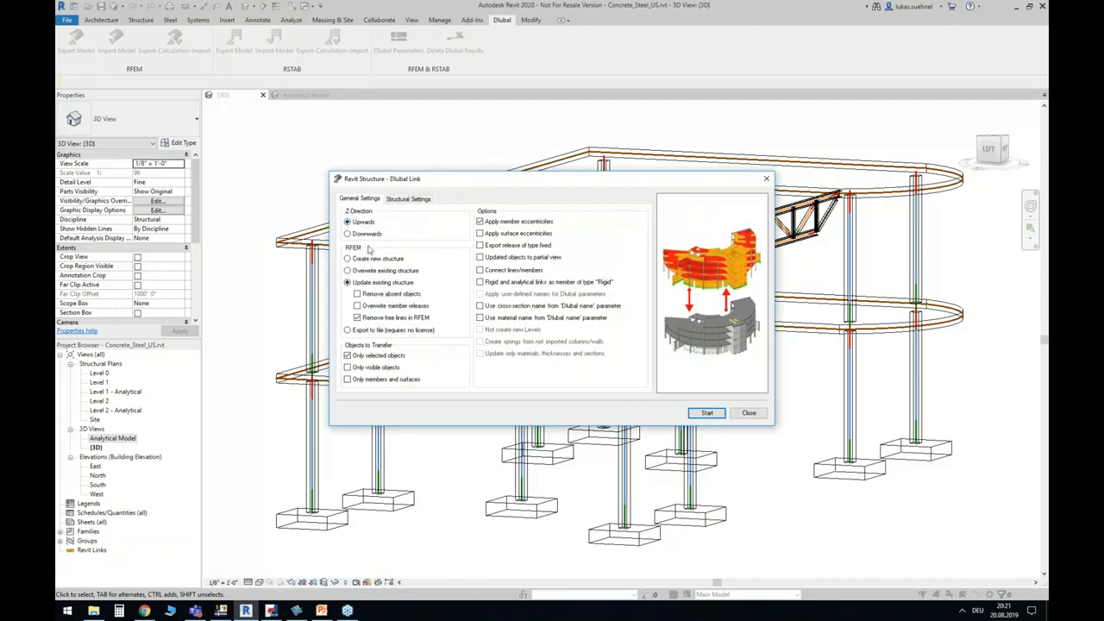
left_click(371, 260)
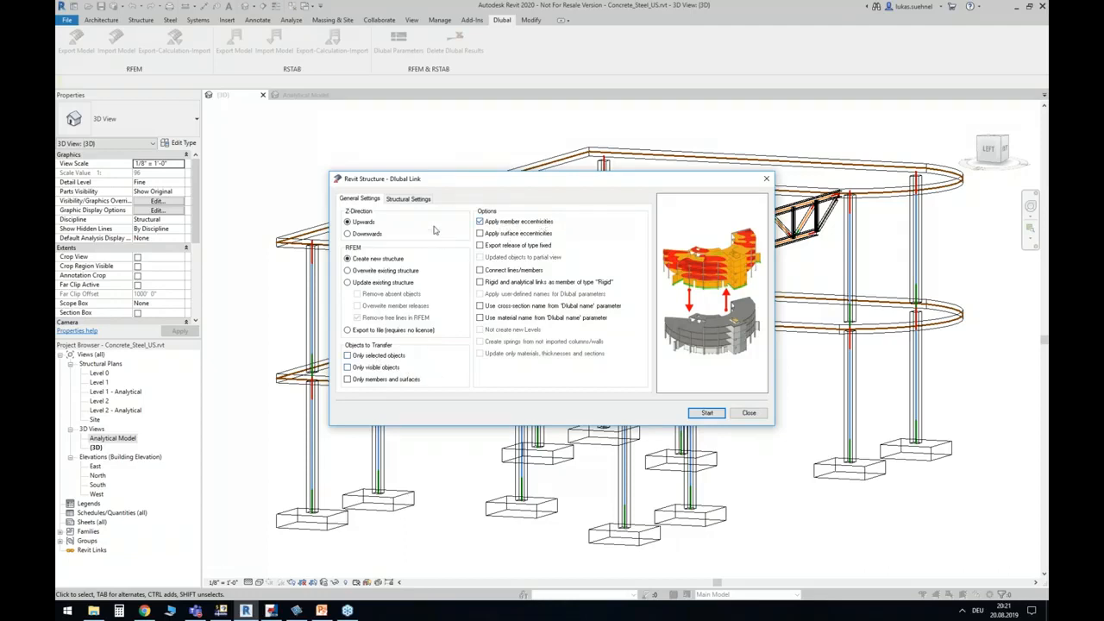
left_click(408, 198)
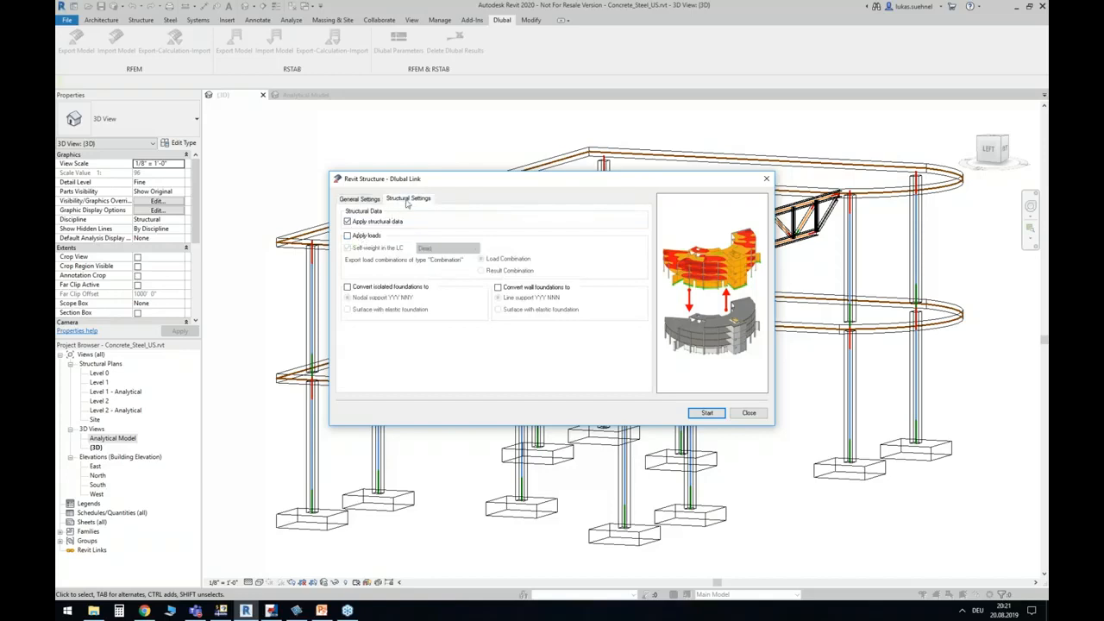
left_click(362, 238)
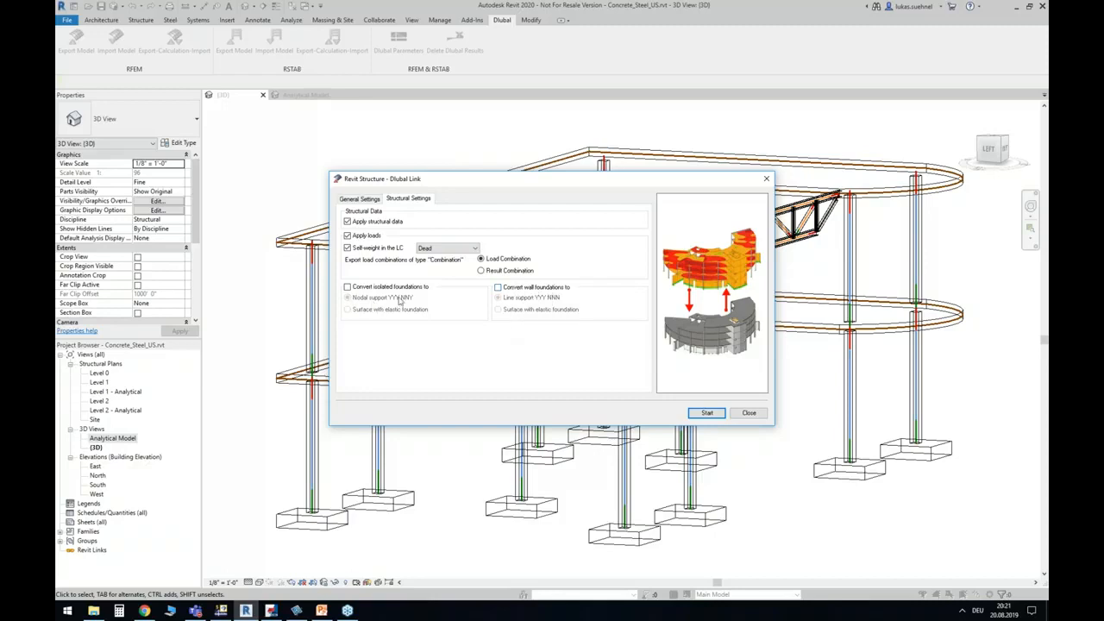
left_click(370, 288)
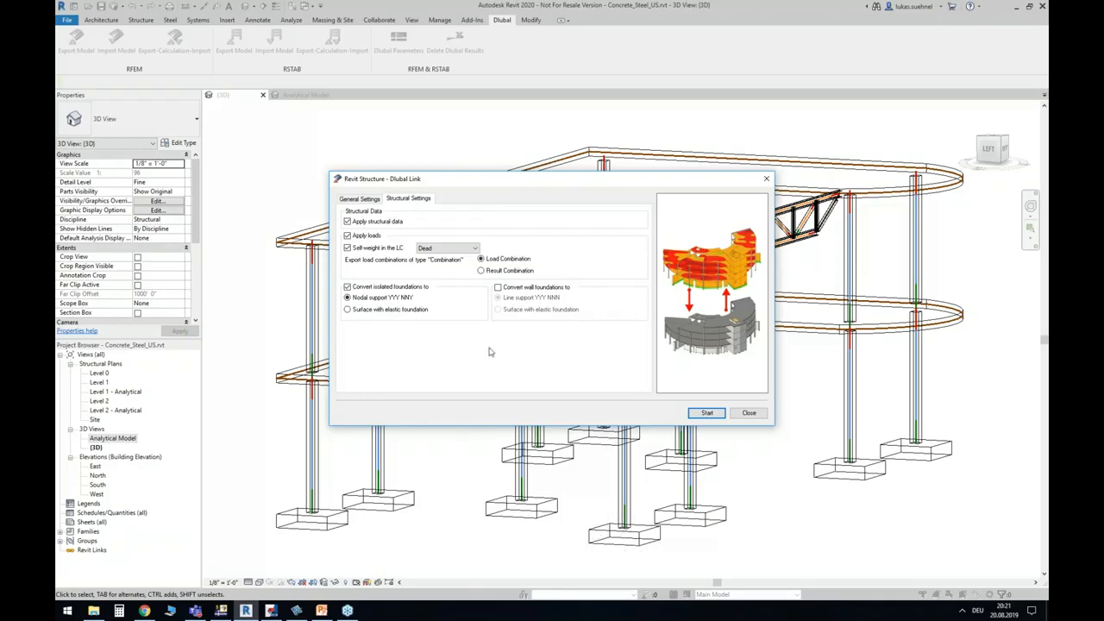
left_click(373, 200)
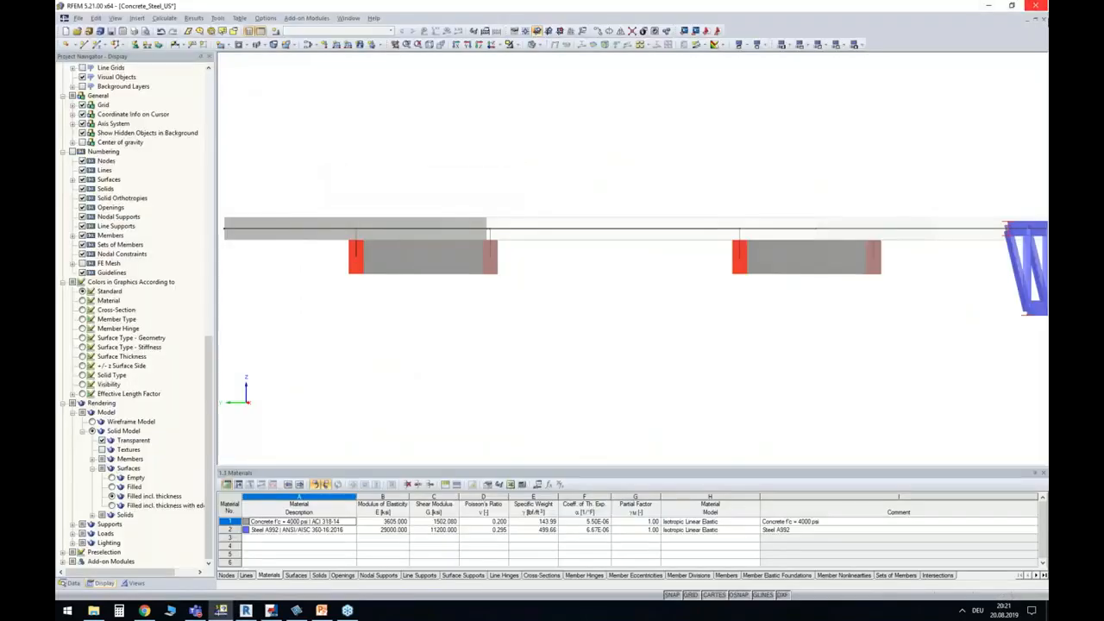
Close RFEM, return to Revit and export the complete model with the configured settings.
left_click(1035, 5)
left_click(549, 319)
left_click(246, 611)
left_click(705, 411)
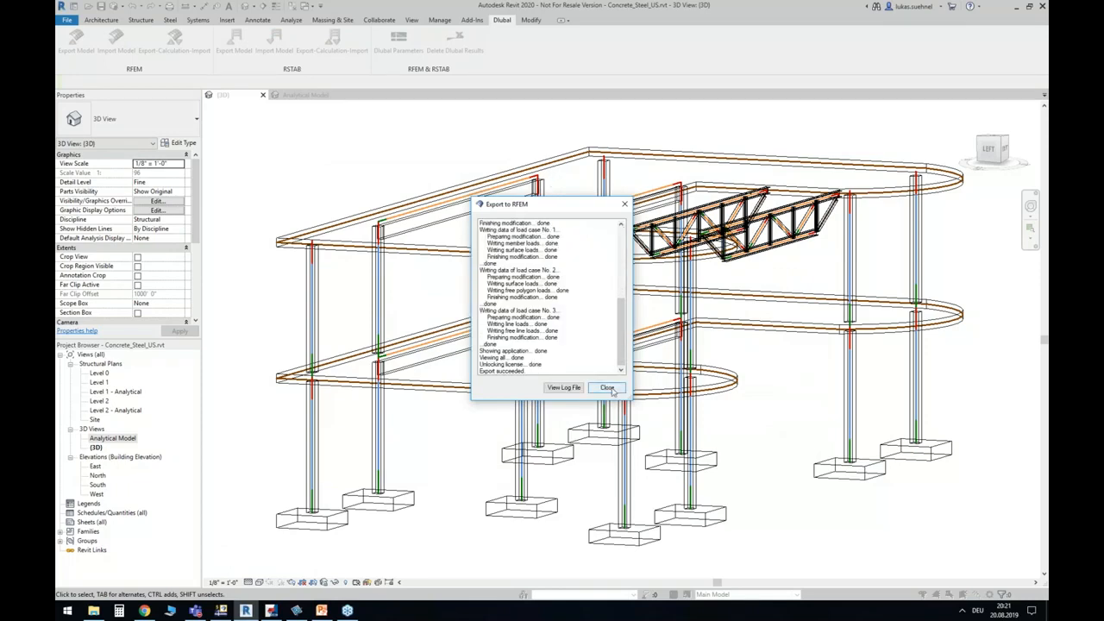
left_click(607, 388)
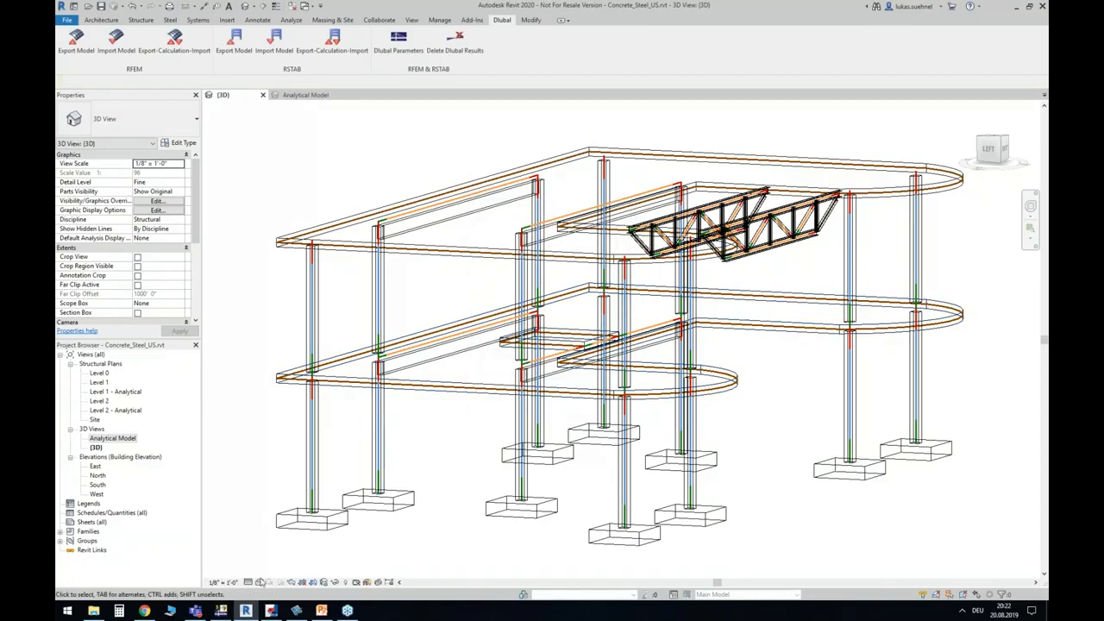
Switch to RFEM, maximize the Concrete_Steel_US model window and view the whole exported building from another side.
left_click(220, 610)
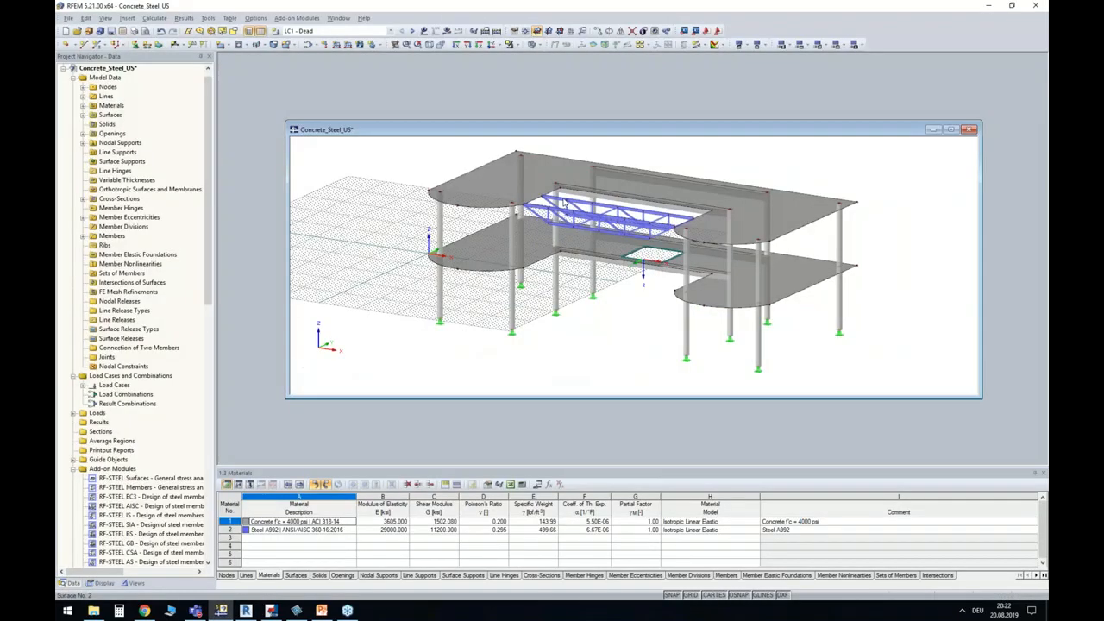
double_click(584, 139)
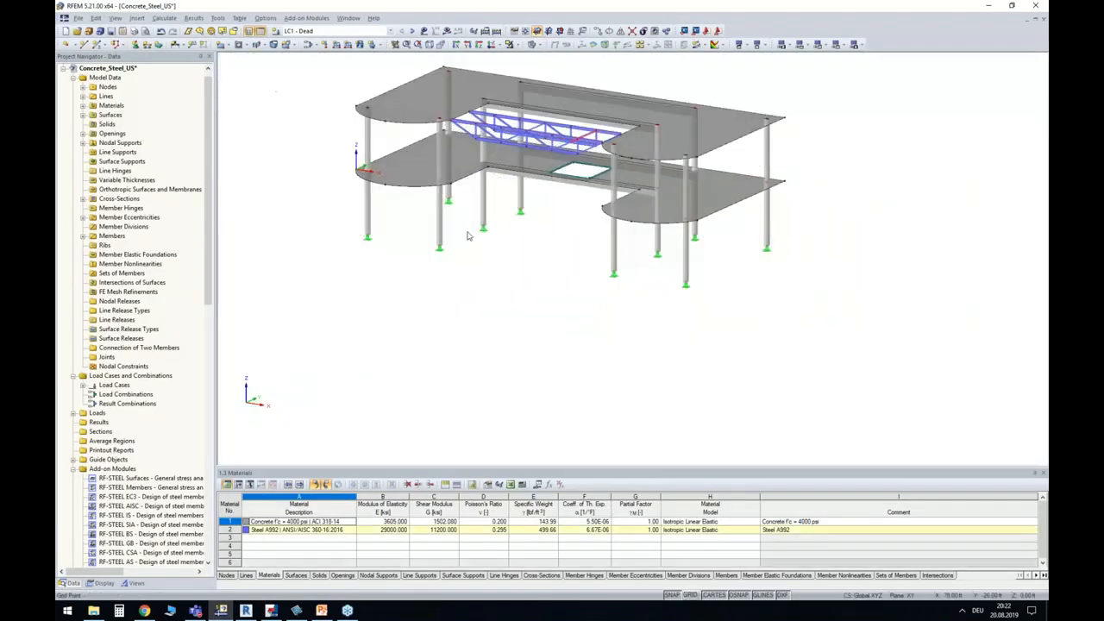
middle_click_drag(407, 262, 686, 225, "ctrl")
middle_click_drag(584, 223, 549, 340)
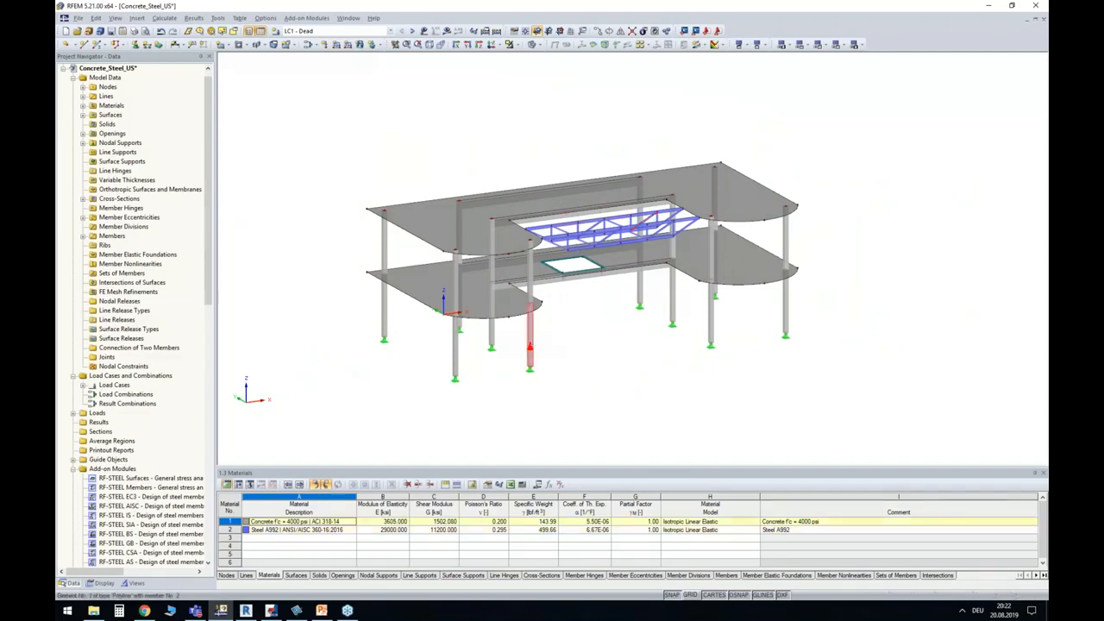
Inspect the cross-section and material of a lower-level concrete column without changing them.
double_click(529, 347)
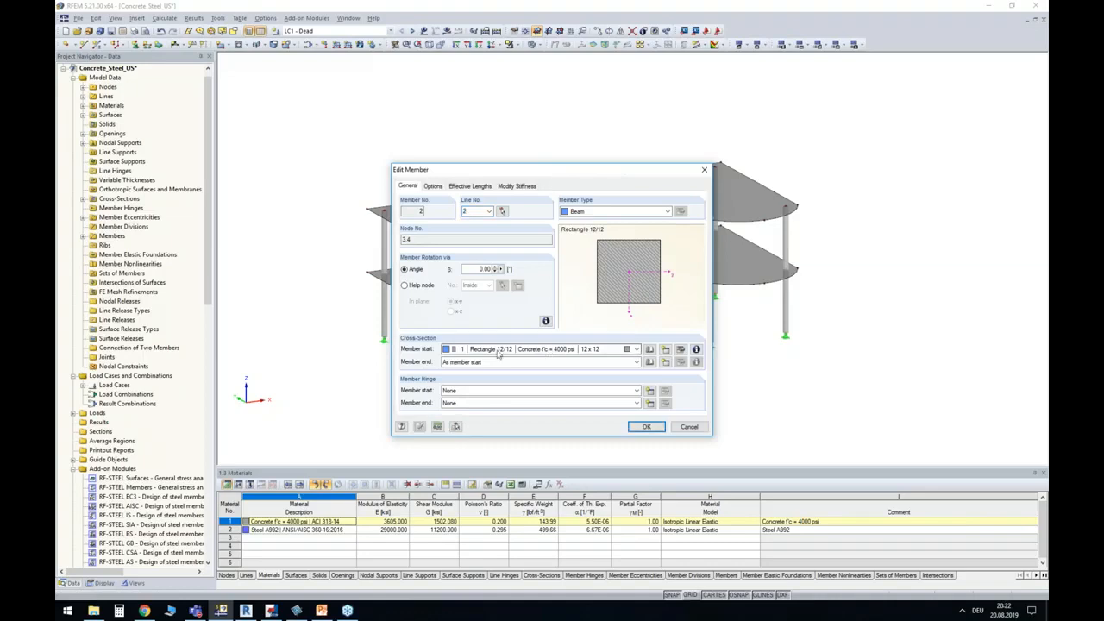
left_click(689, 426)
middle_click_drag(579, 328, 545, 357, "ctrl")
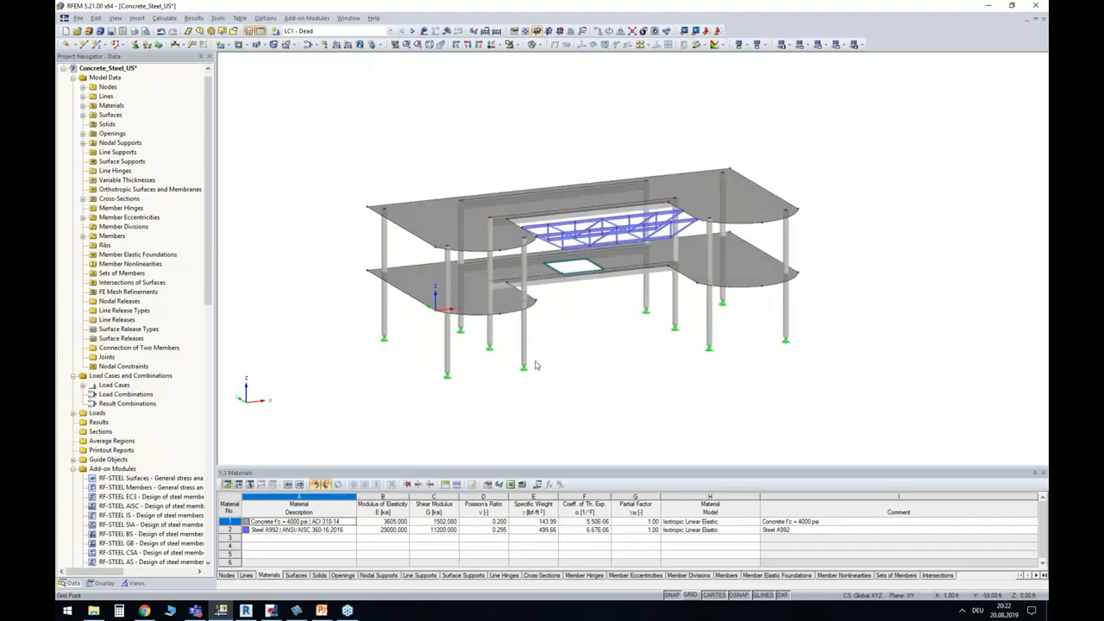
Check which objects use the concrete and steel materials, and review Steel A992's library properties without changing them.
left_click(259, 530)
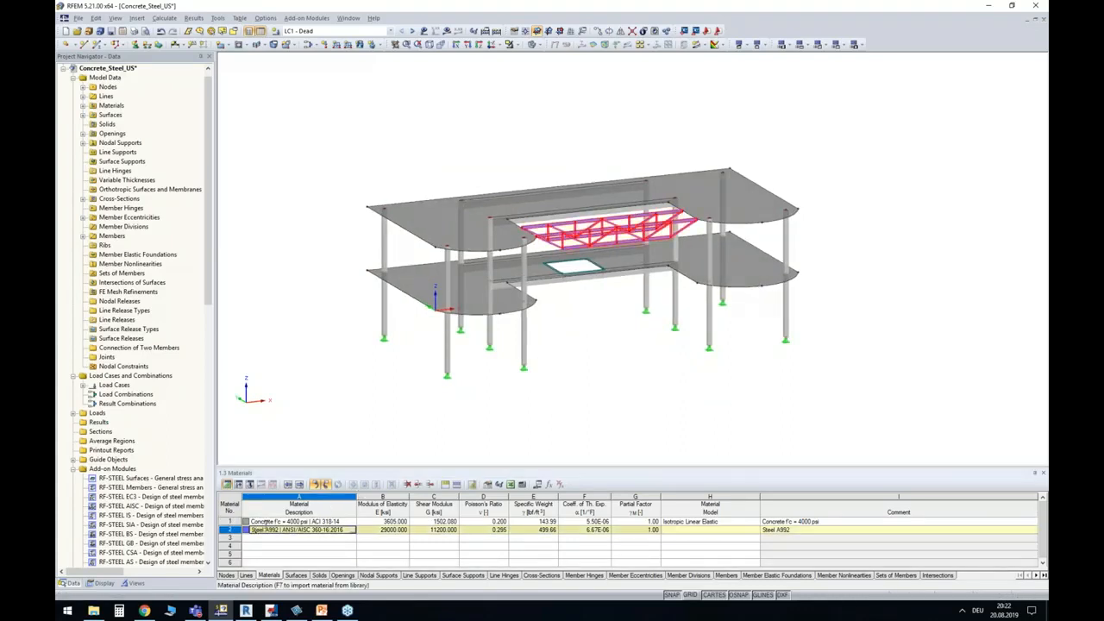
left_click(268, 522)
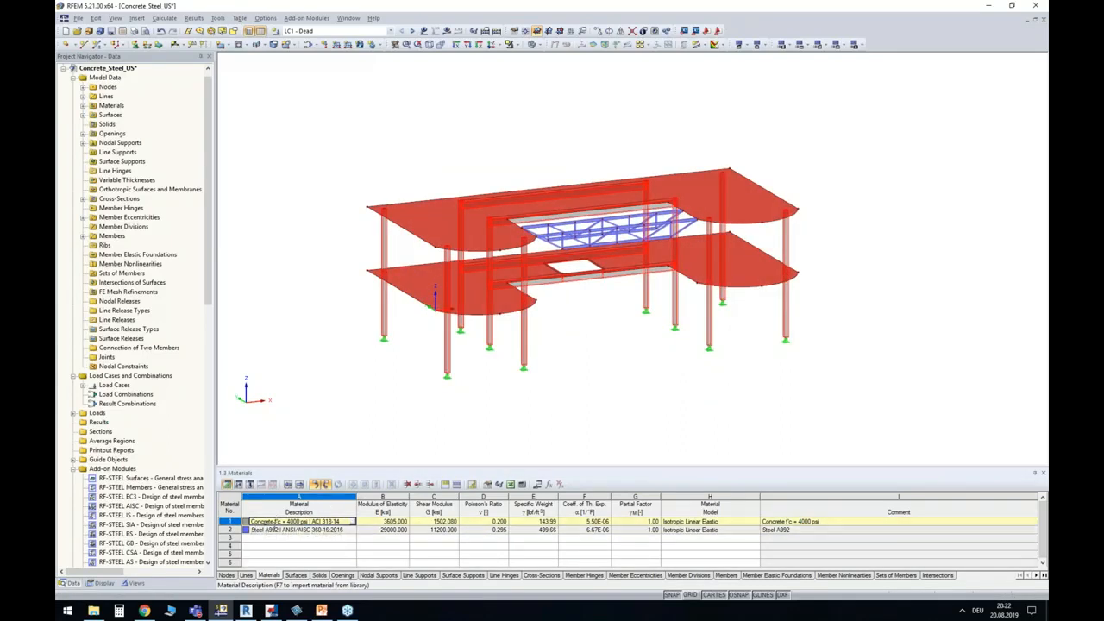
left_click(227, 521)
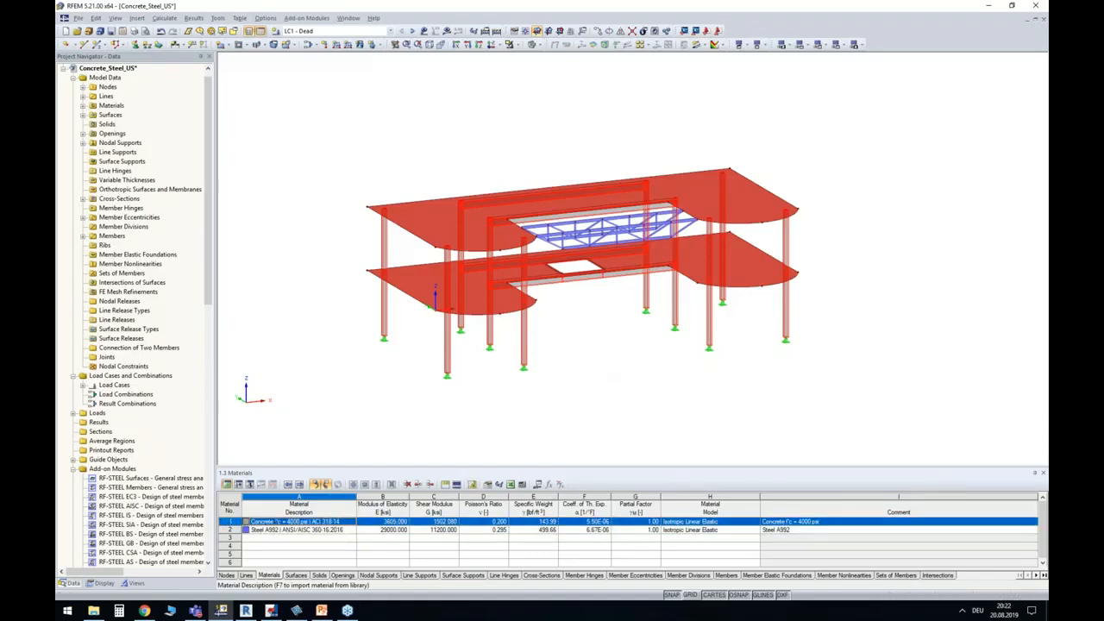
double_click(228, 528)
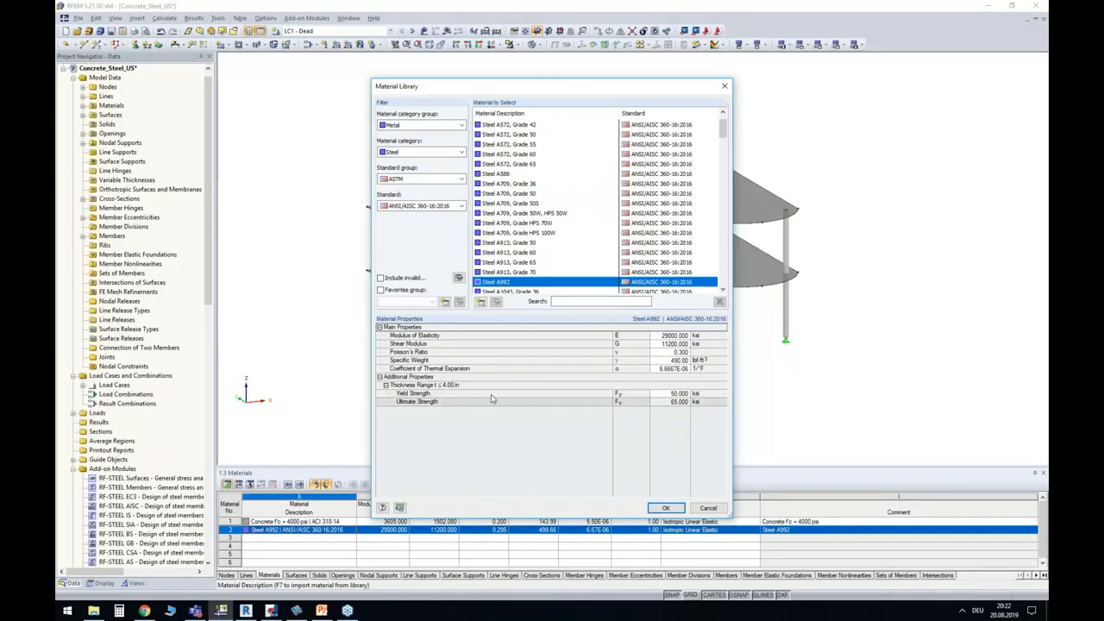
left_click(705, 509)
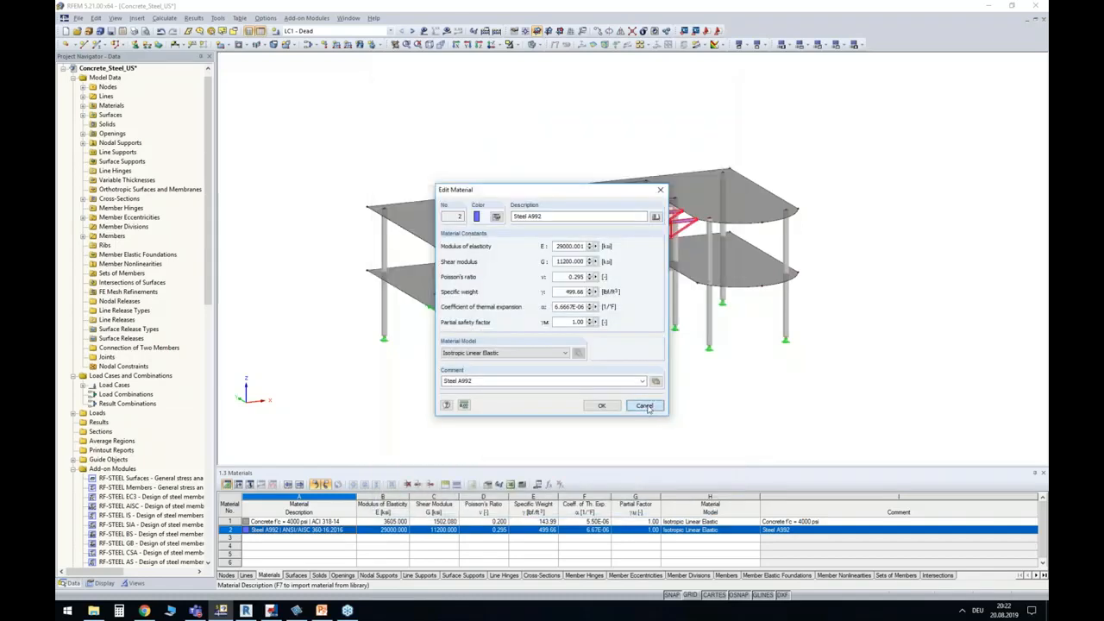
left_click(644, 405)
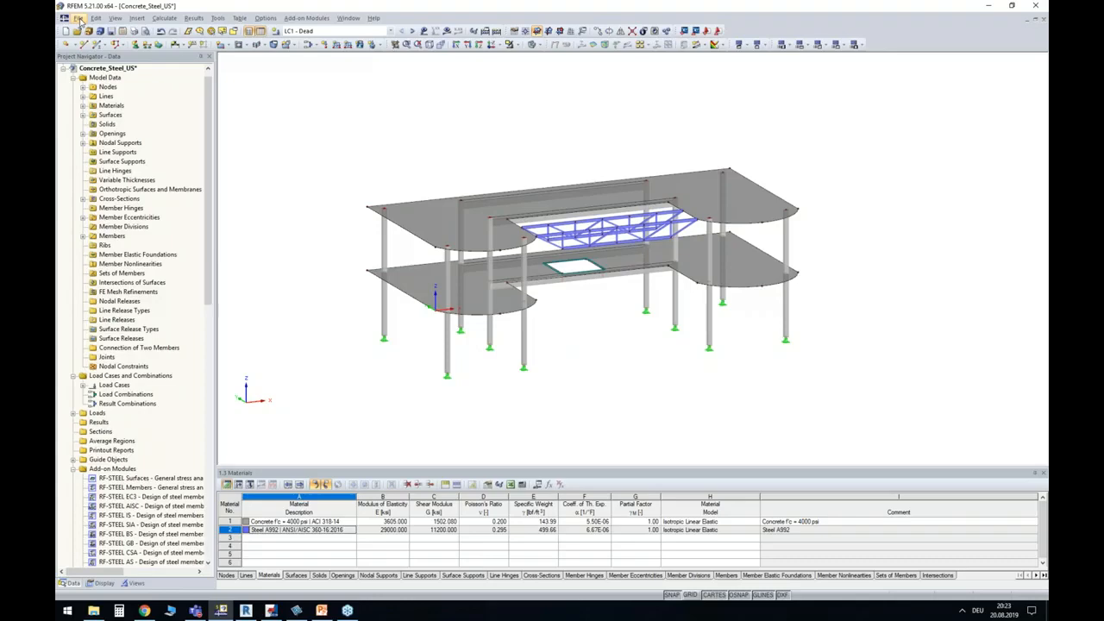
left_click(246, 611)
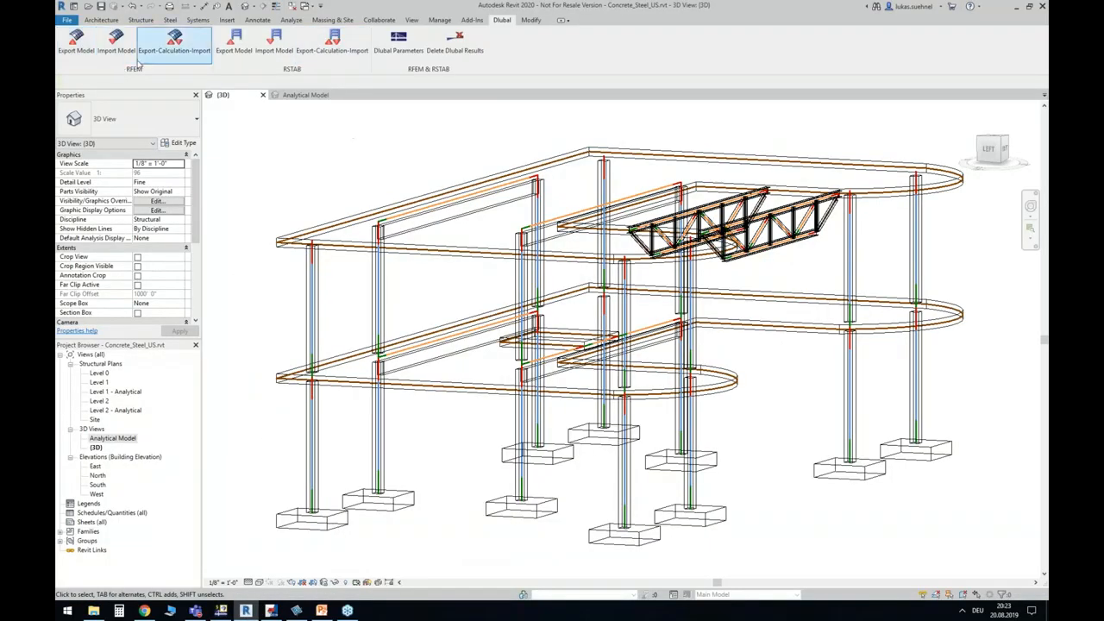
left_click(76, 41)
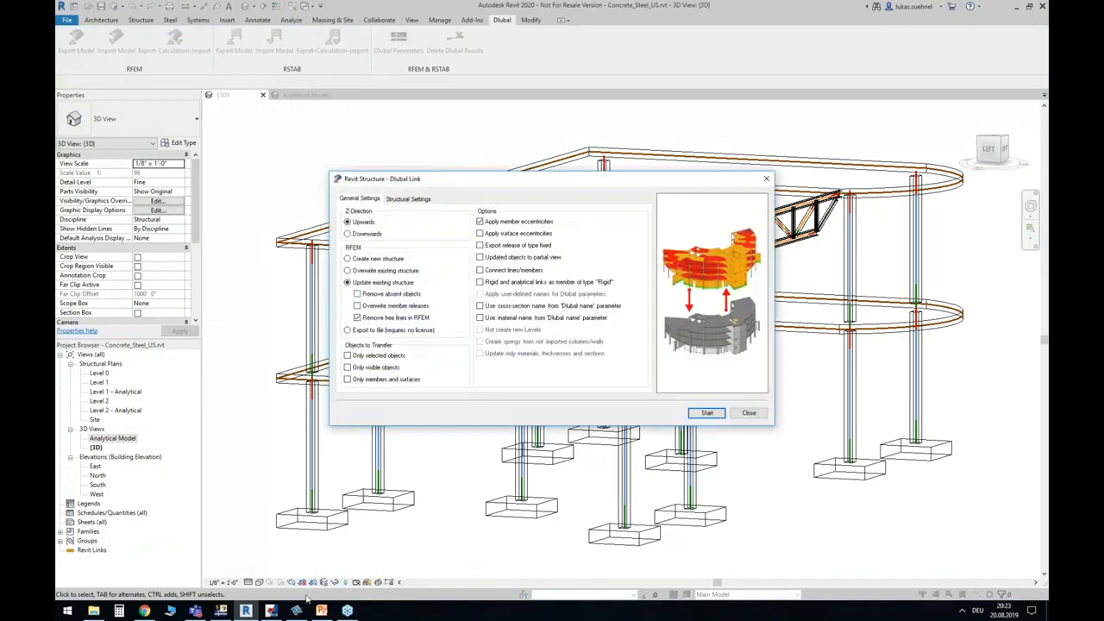
left_click(221, 610)
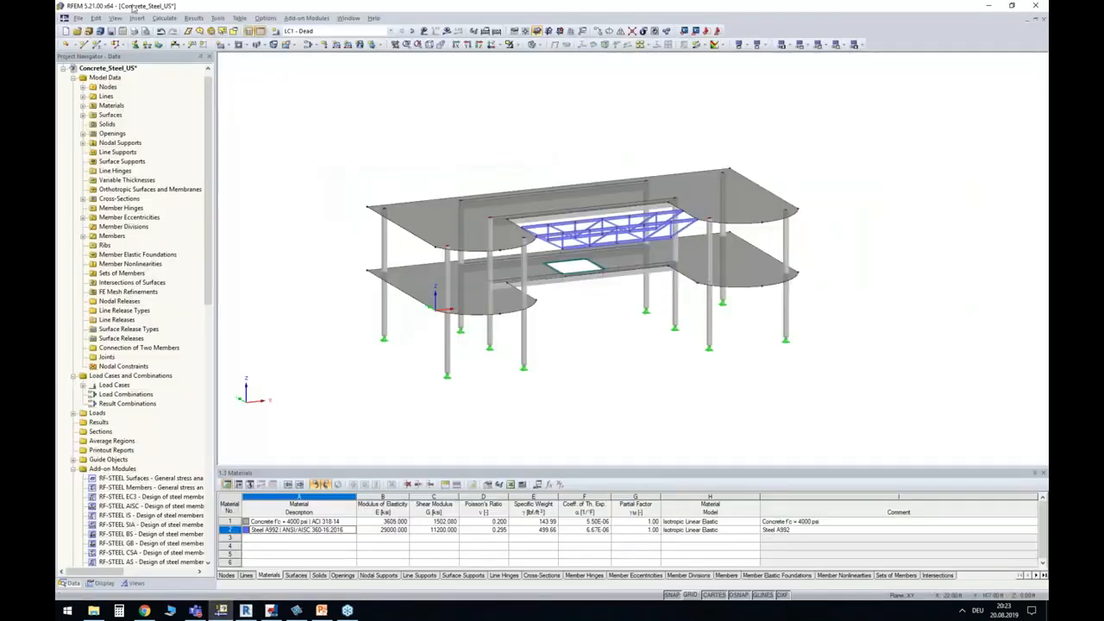
Open the import detail settings and check the conversion file paths for materials and cross-sections.
left_click(78, 18)
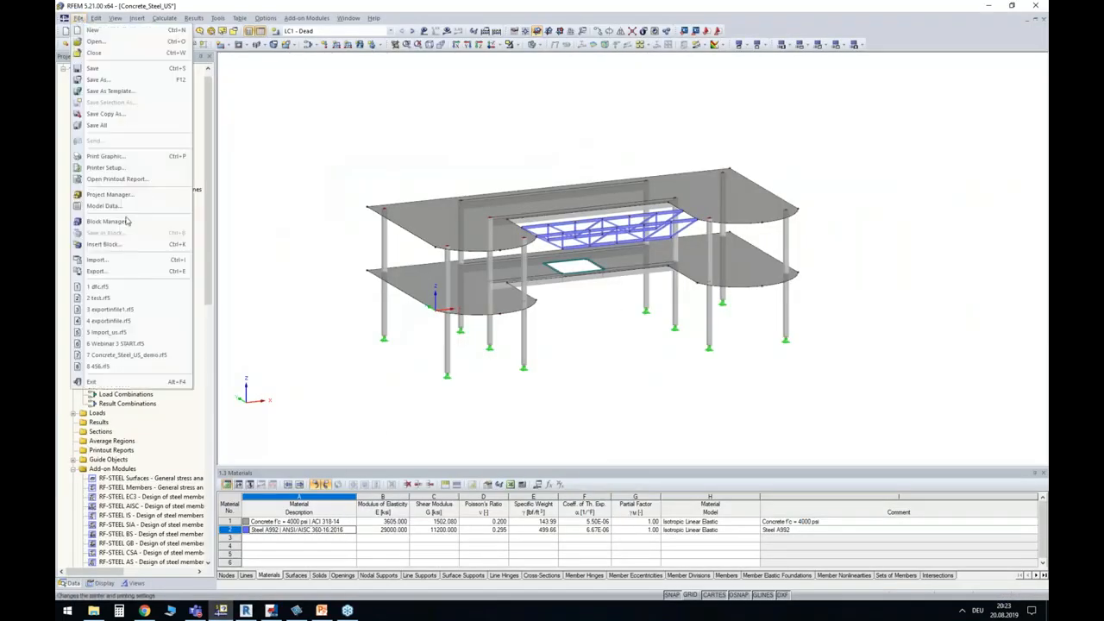
left_click(99, 260)
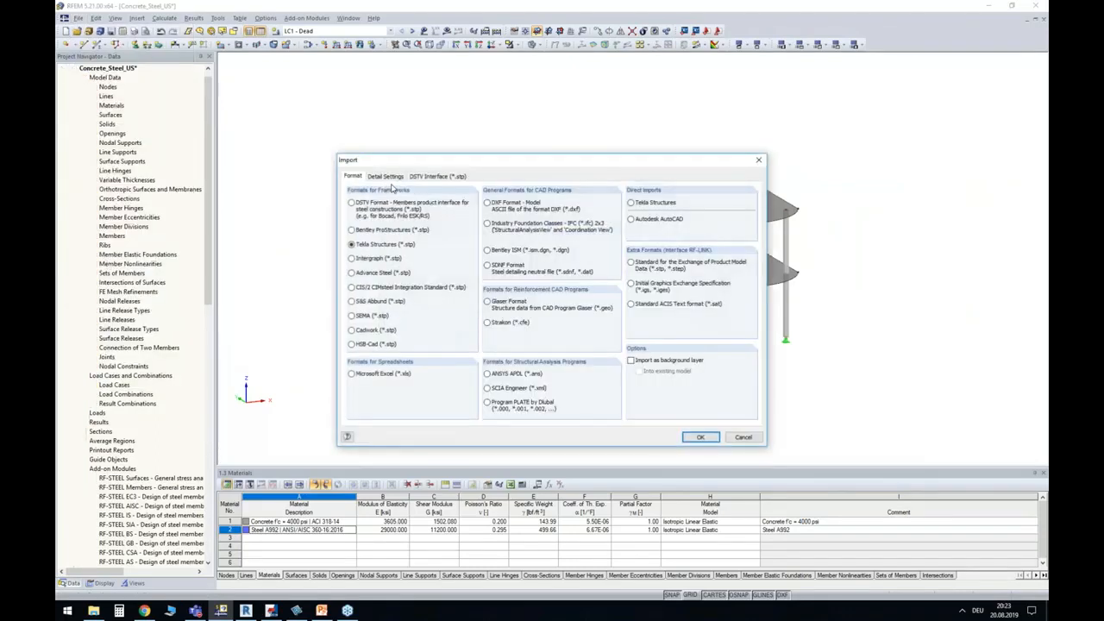
left_click(384, 176)
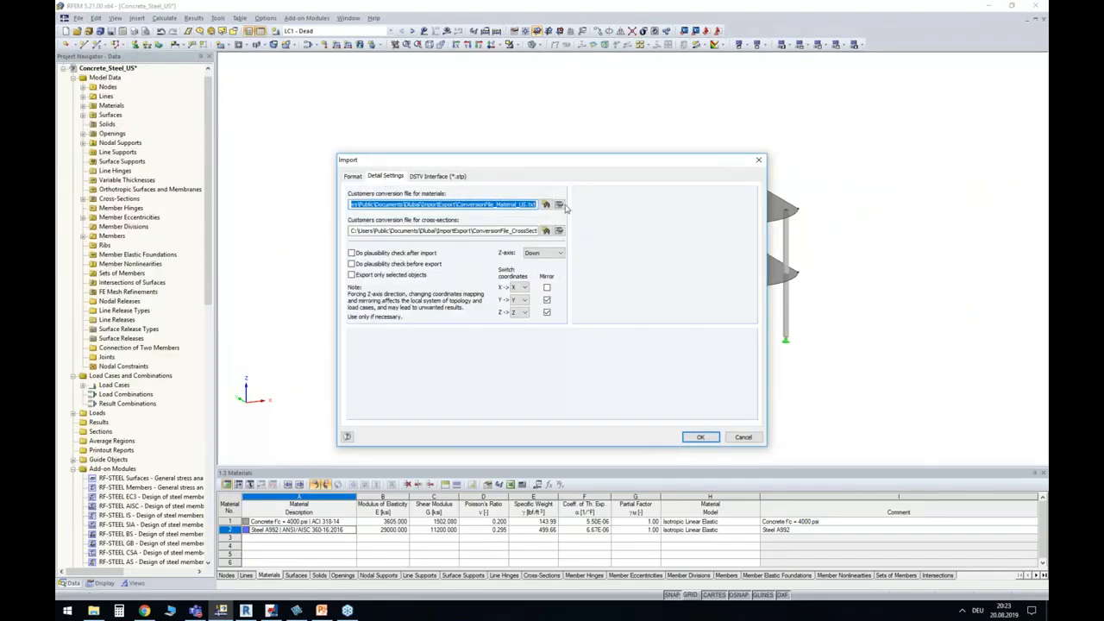
left_click(486, 203)
left_click_drag(458, 206, 537, 206)
left_click_drag(471, 231, 549, 231)
left_click(528, 231)
Examine how the material conversion table maps the concrete and steel names to Dlubal materials, and leave it and the import settings unchanged.
left_click(559, 204)
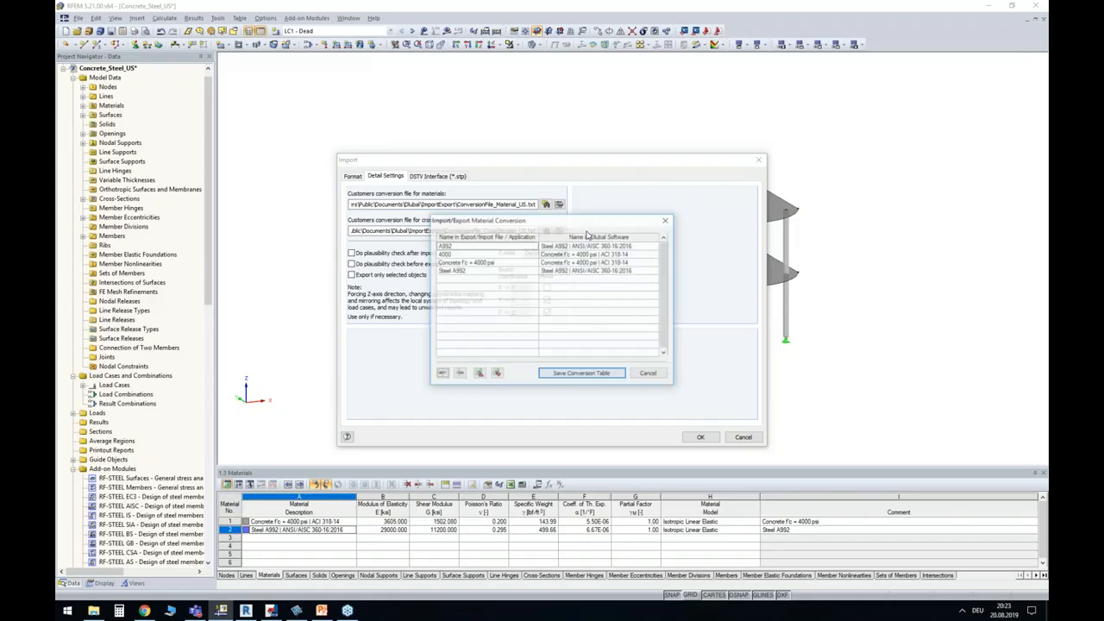
left_click(535, 256)
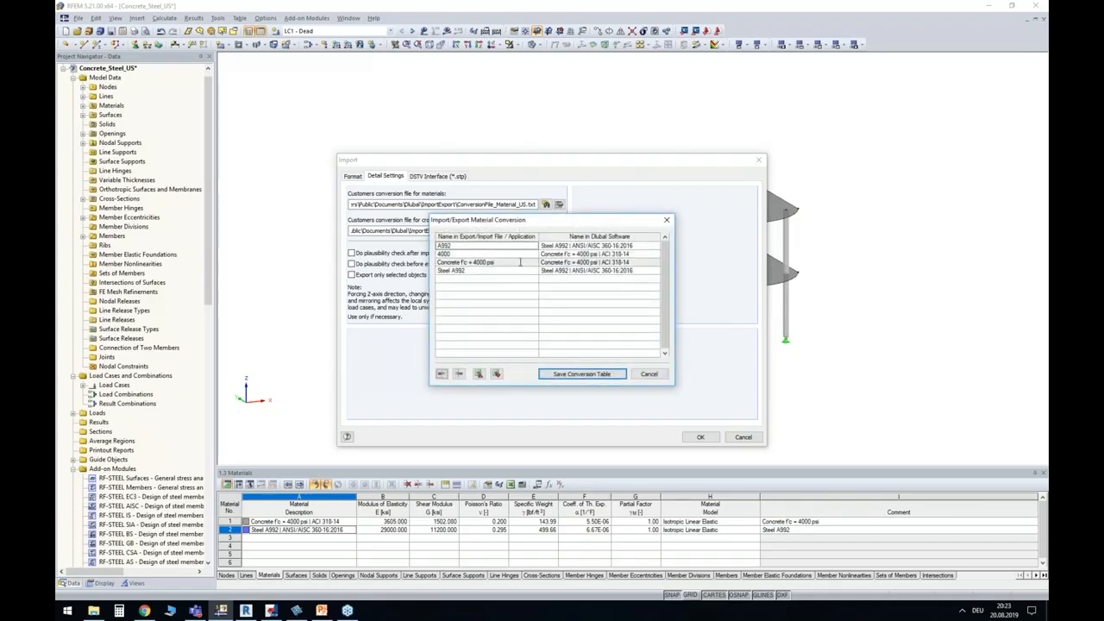
left_click(500, 263)
left_click(500, 263)
left_click(502, 264)
left_click(459, 269)
left_click(471, 262)
left_click(474, 254)
left_click(474, 260)
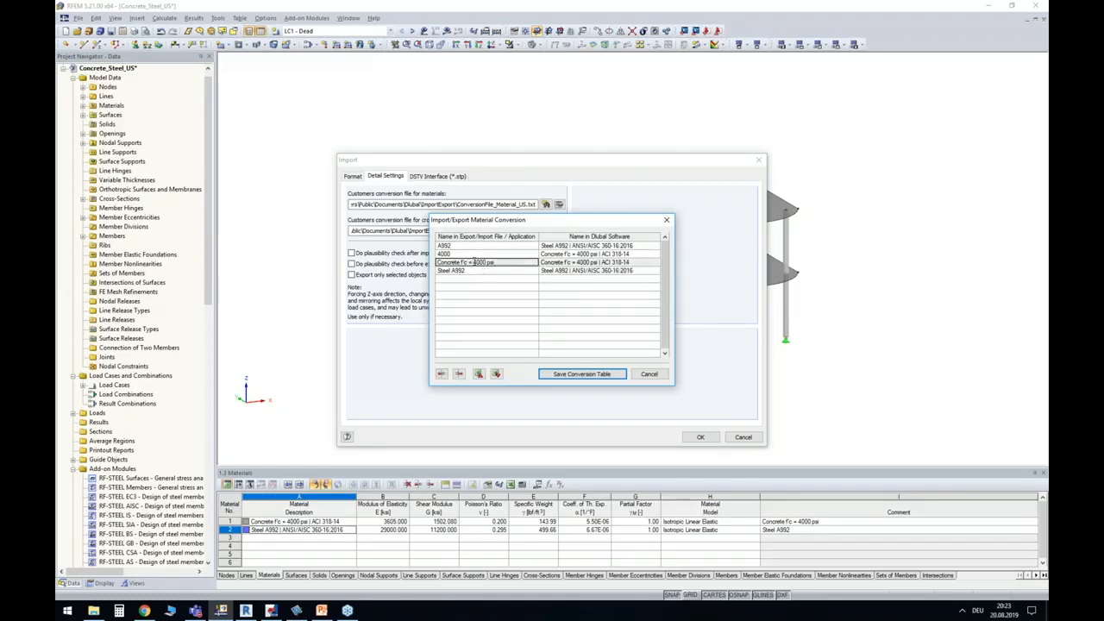
left_click(637, 263)
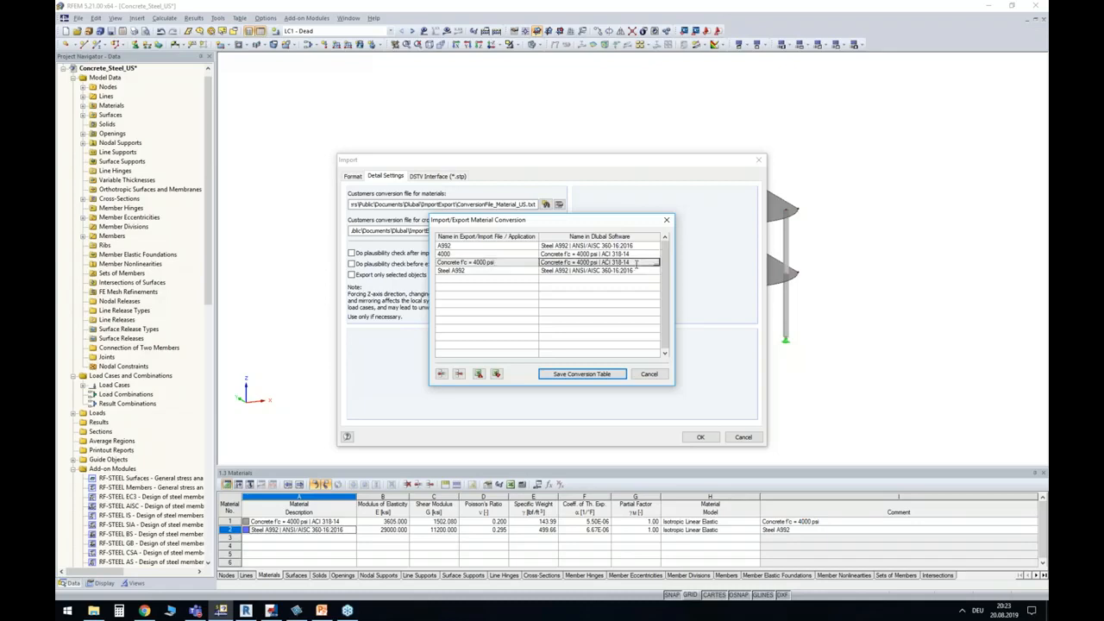
left_click(559, 262)
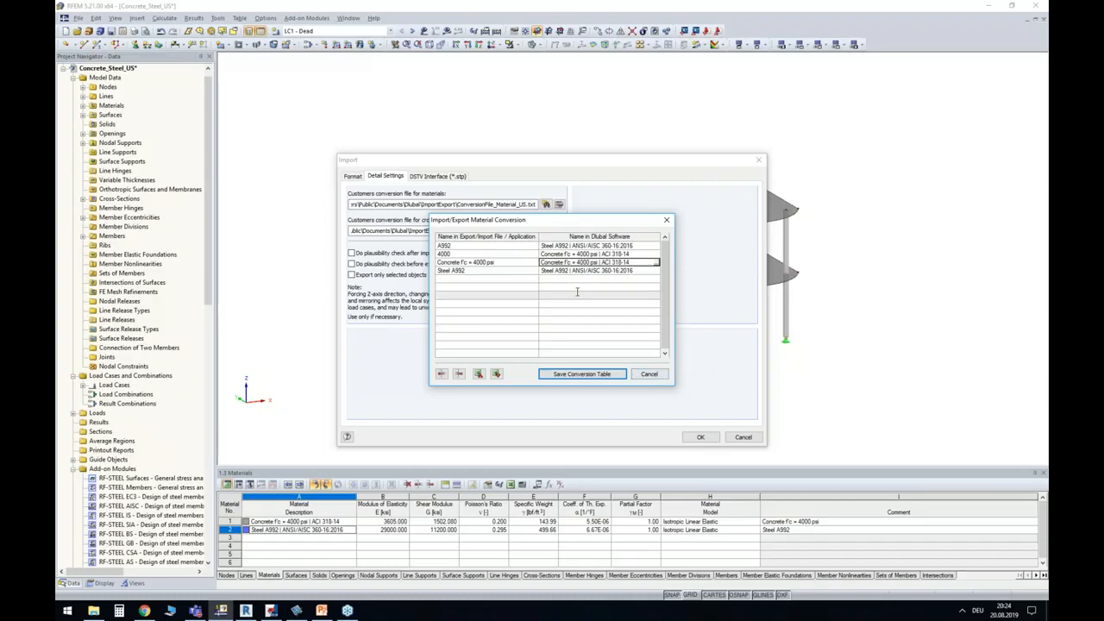
left_click(649, 374)
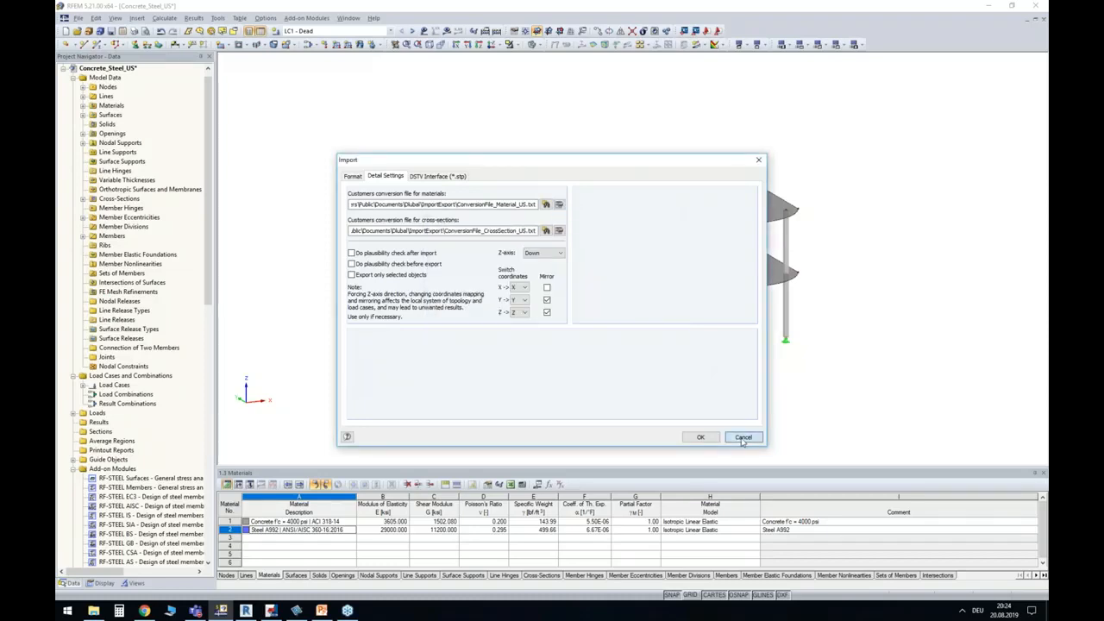
left_click(742, 438)
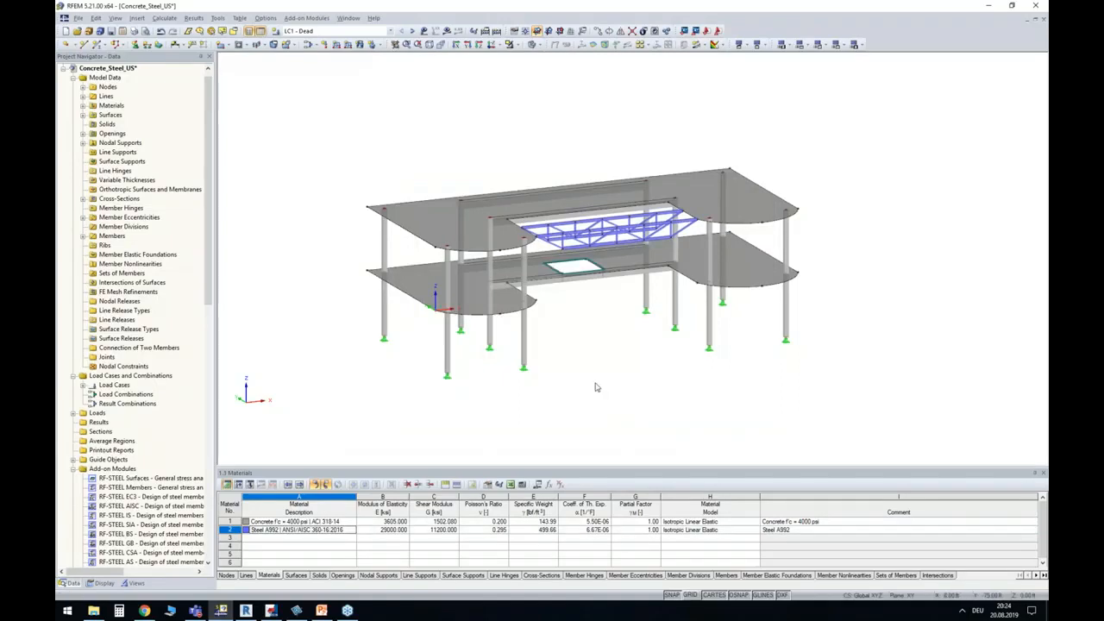
Assign new fixed nodal supports to all the column base nodes at once.
middle_click_drag(589, 370, 595, 361, "ctrl")
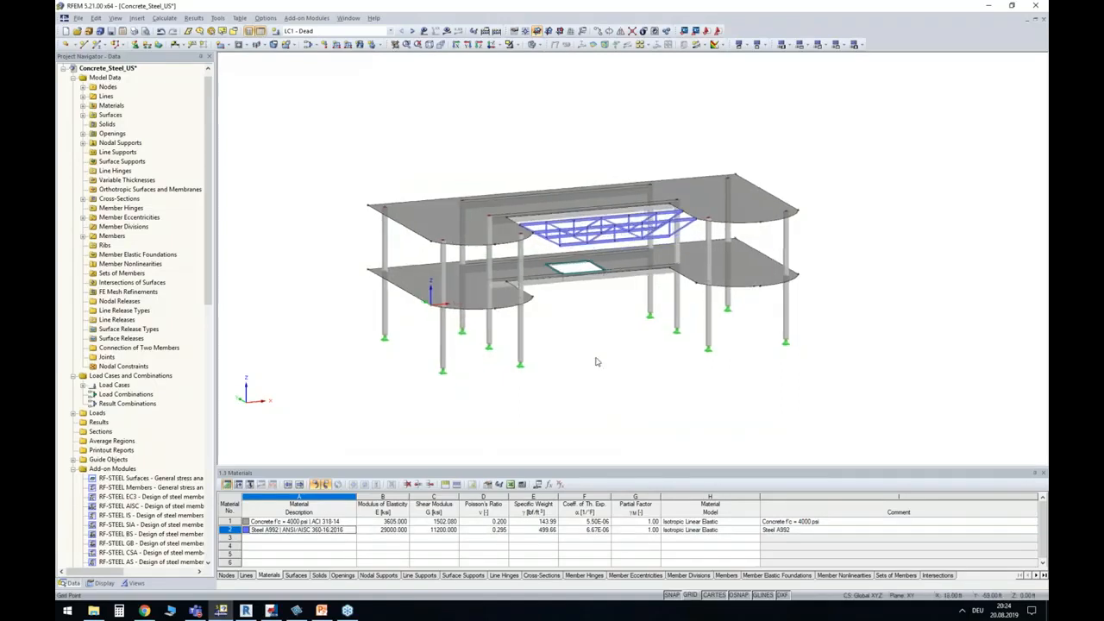
middle_click_drag(475, 382, 423, 370, "ctrl")
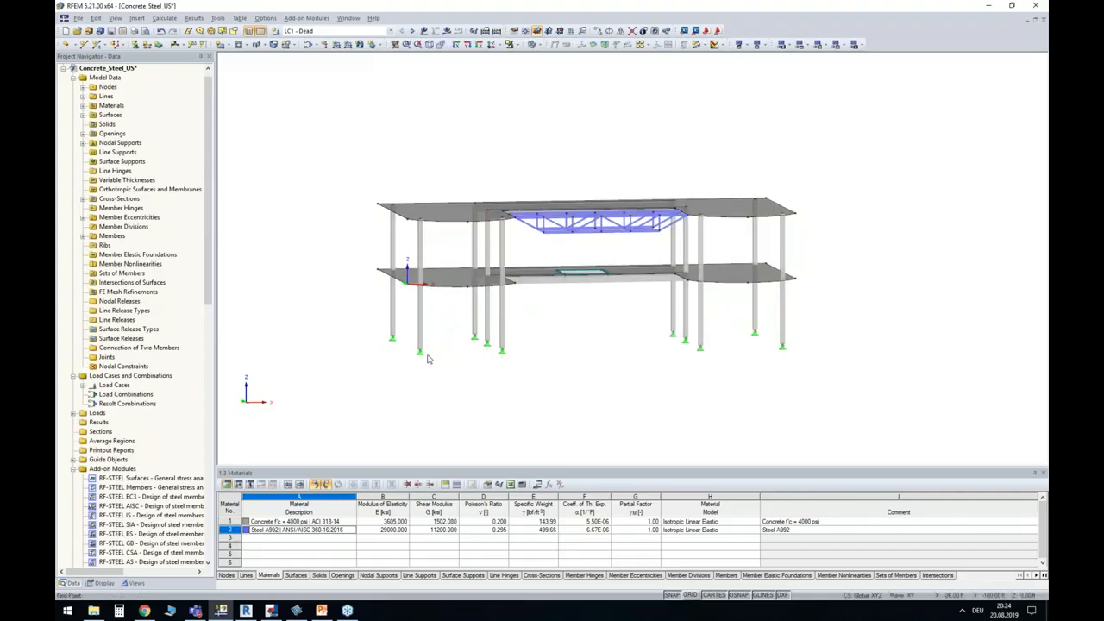
scroll(468, 350, "up", 2)
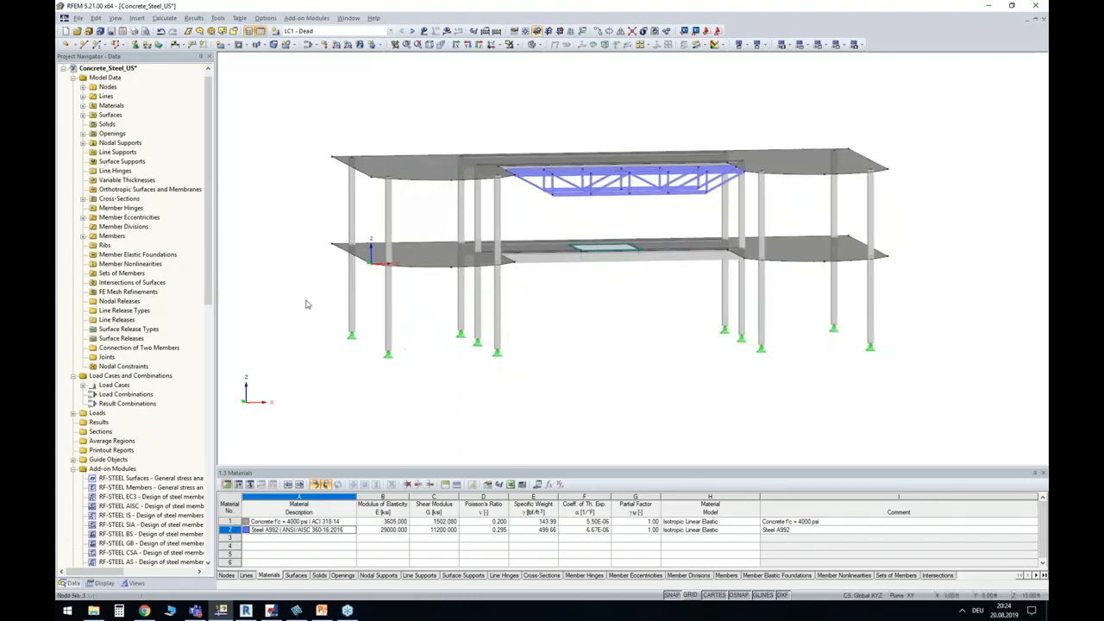
left_click(136, 45)
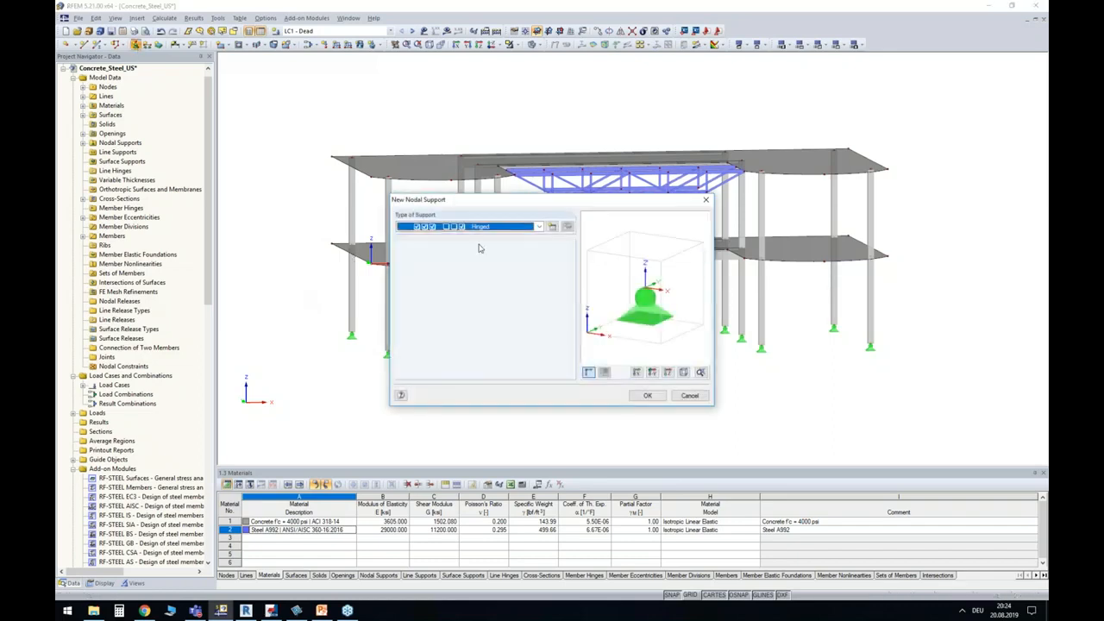
left_click(647, 395)
left_click_drag(341, 306, 921, 386)
Examine the offset of the concrete beams below the slabs and the steel trusses from several angles.
middle_click_drag(544, 308, 697, 273, "ctrl")
scroll(505, 237, "up", 5)
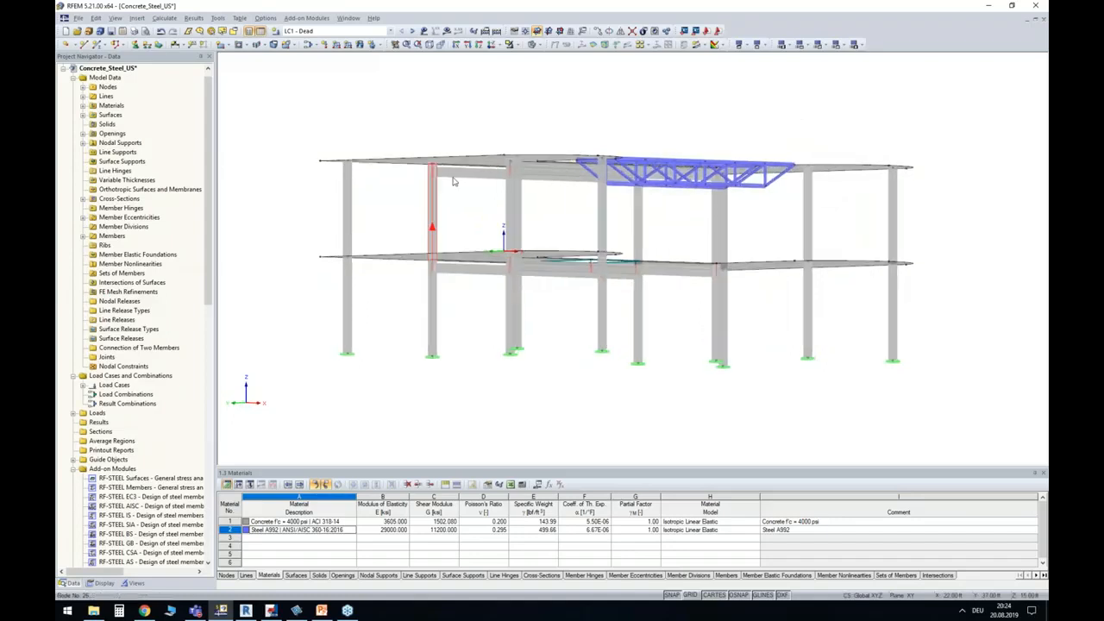
scroll(507, 247, "down", 5)
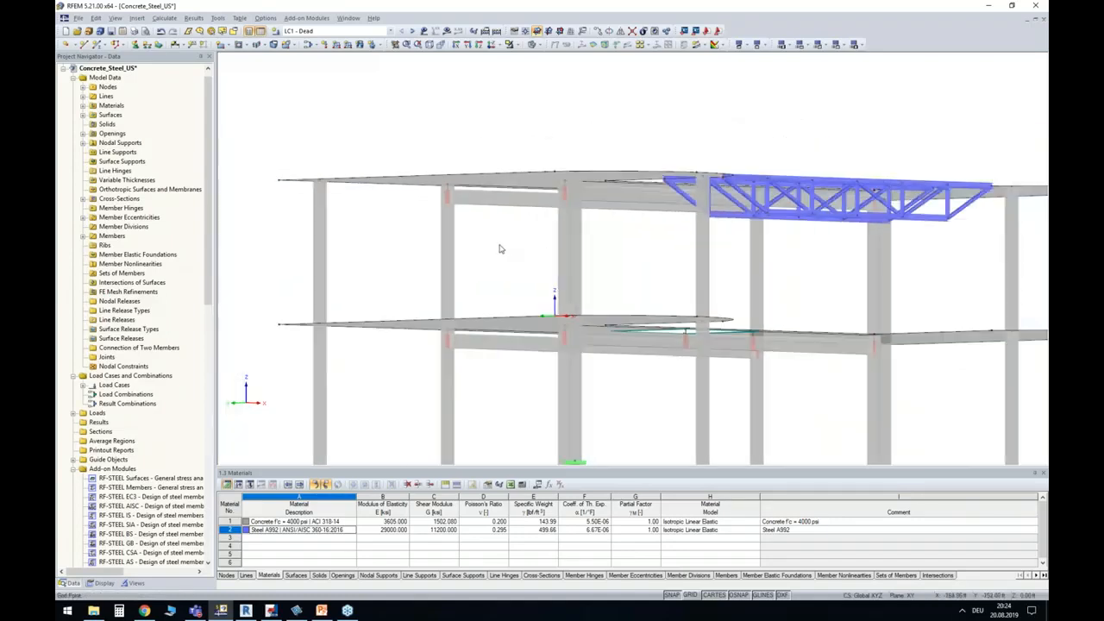
middle_click_drag(650, 278, 605, 390, "ctrl")
scroll(594, 268, "up", 3)
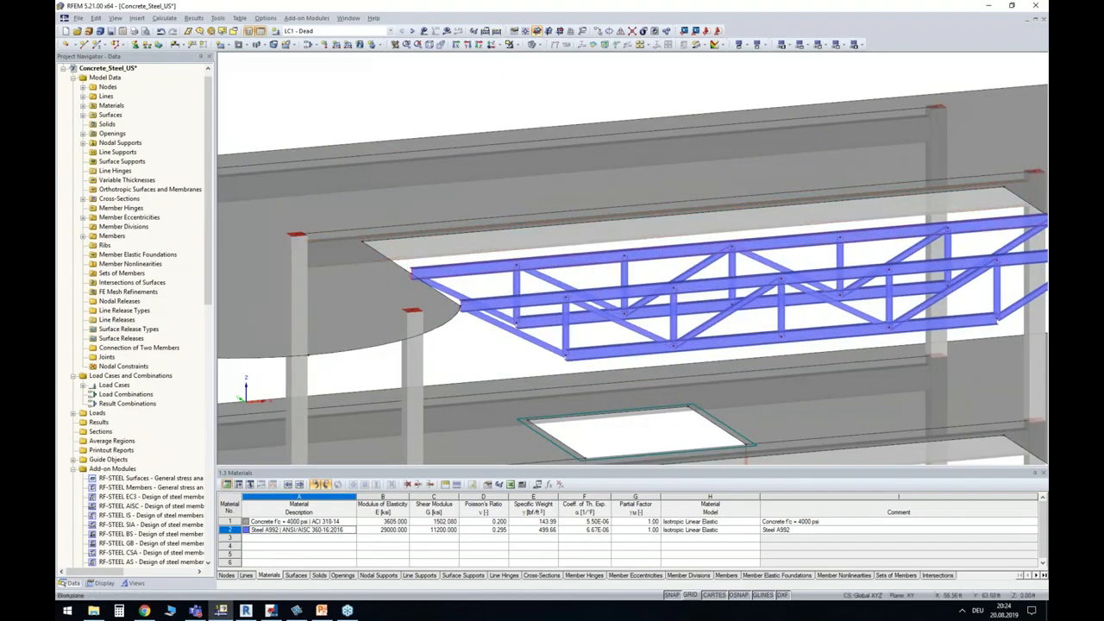
middle_click_drag(594, 268, 535, 263)
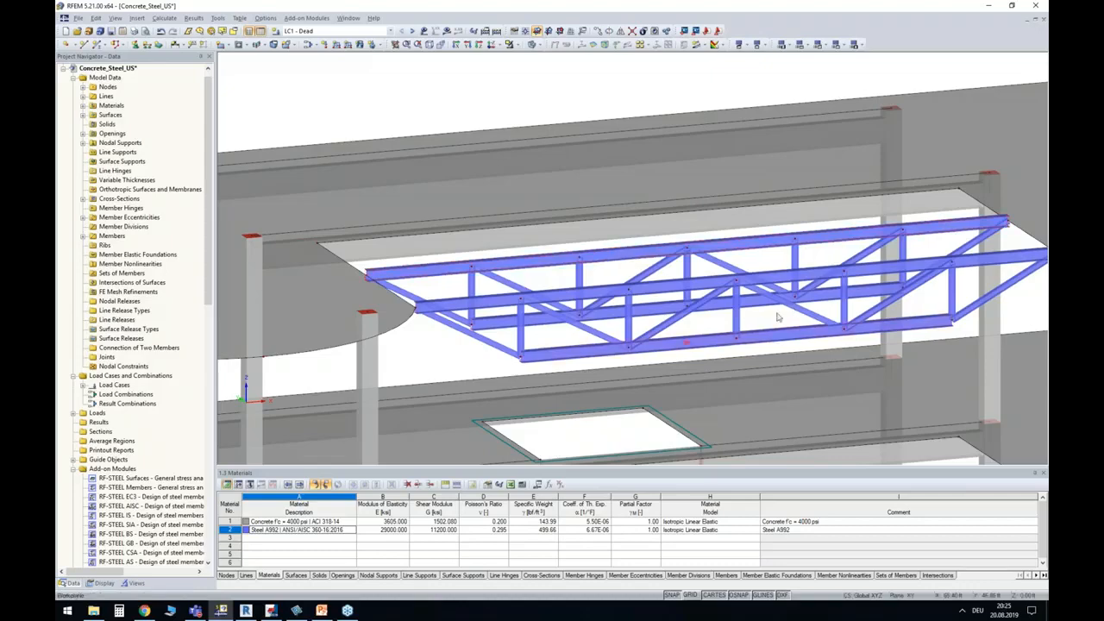
scroll(757, 307, "down", 2)
middle_click_drag(709, 323, 684, 205)
middle_click_drag(740, 355, 748, 386, "ctrl")
Show the loads on the model and review the load cases LC1 - Dead, LC2 - Live and LC3 - Wind.
left_click(381, 32)
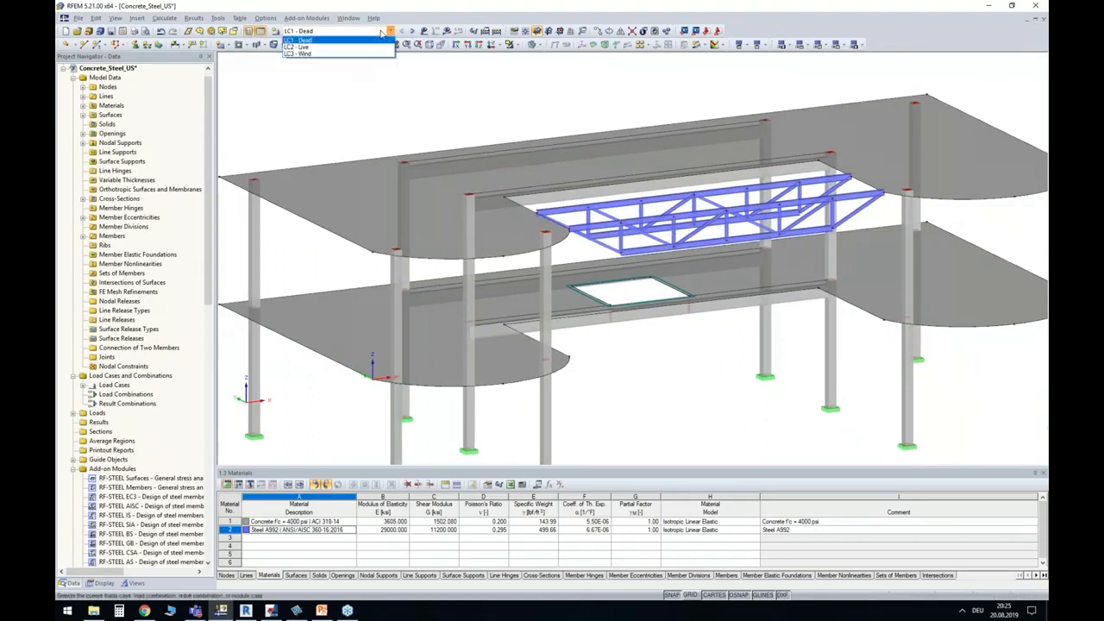
left_click(302, 39)
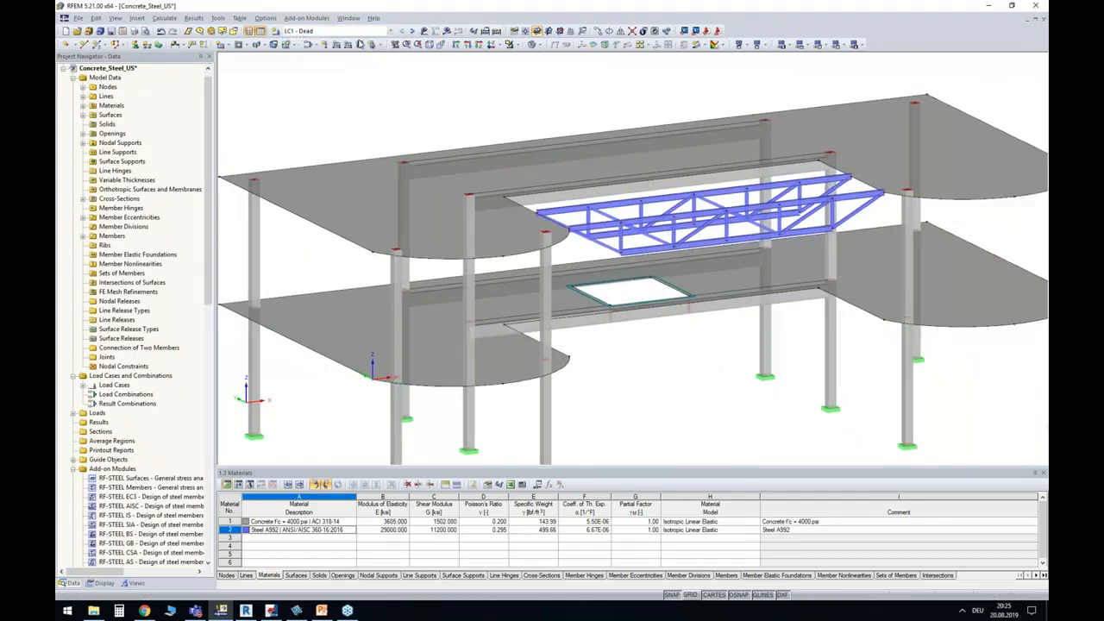
left_click(423, 31)
middle_click_drag(332, 103, 466, 103, "ctrl")
left_click(411, 31)
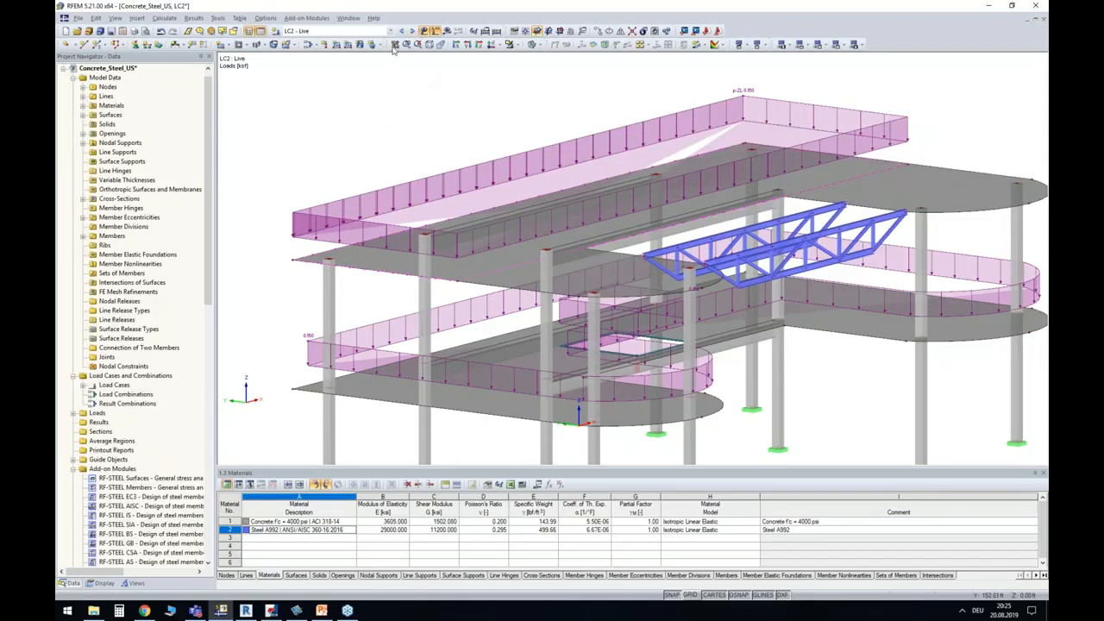
left_click(412, 31)
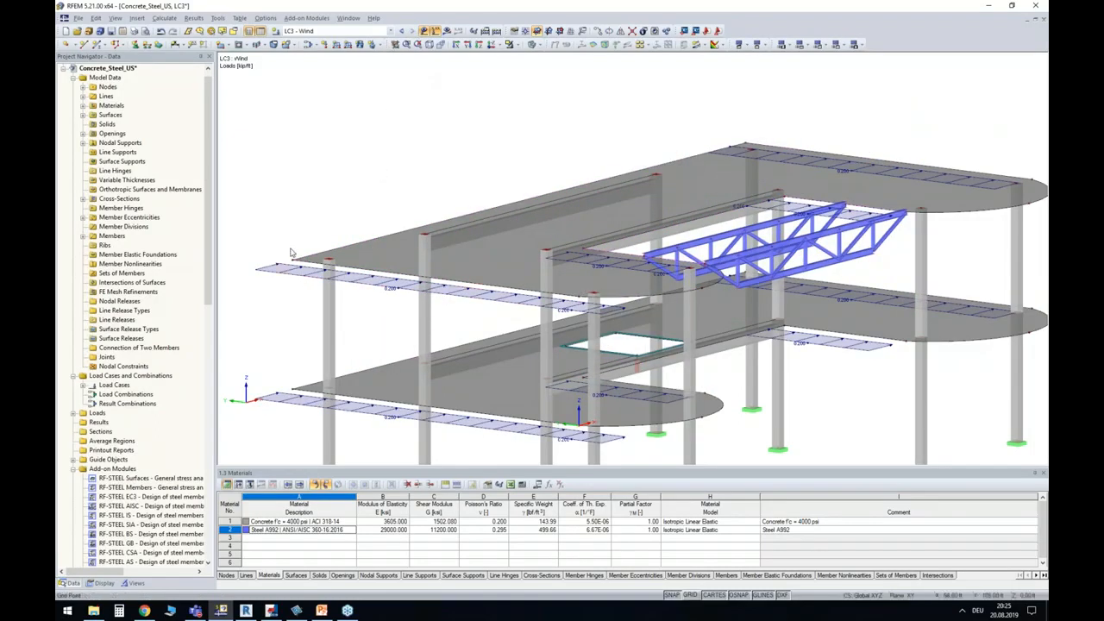
scroll(370, 161, "down", 2)
middle_click_drag(720, 315, 620, 309, "ctrl")
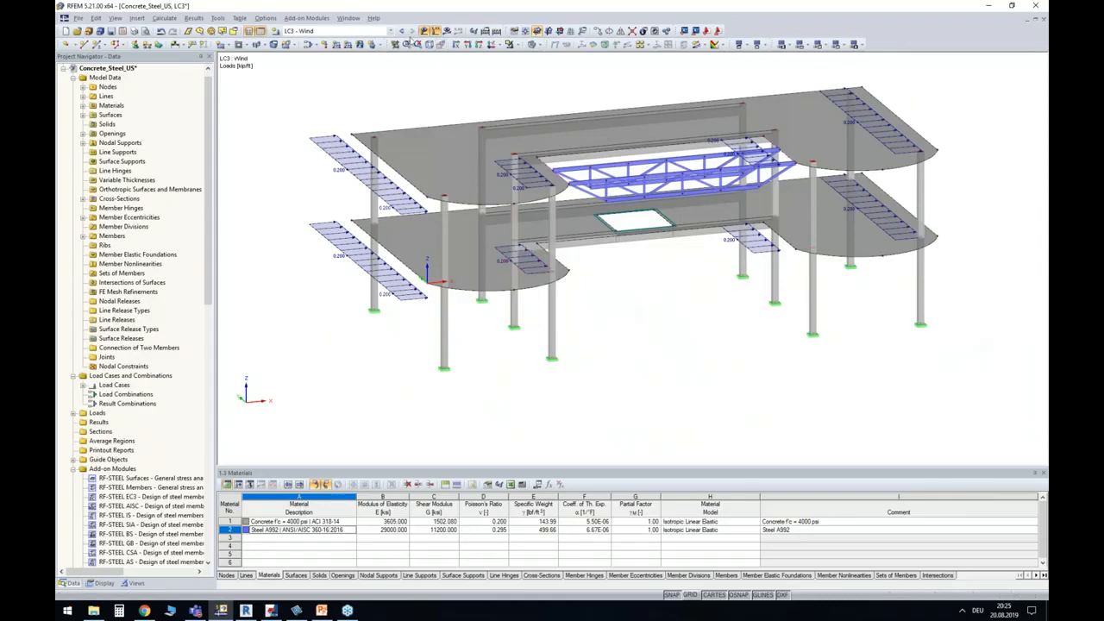
Calculate load case LC1 - Dead, view its global deformations and return to the model data with the loads shown.
left_click(447, 31)
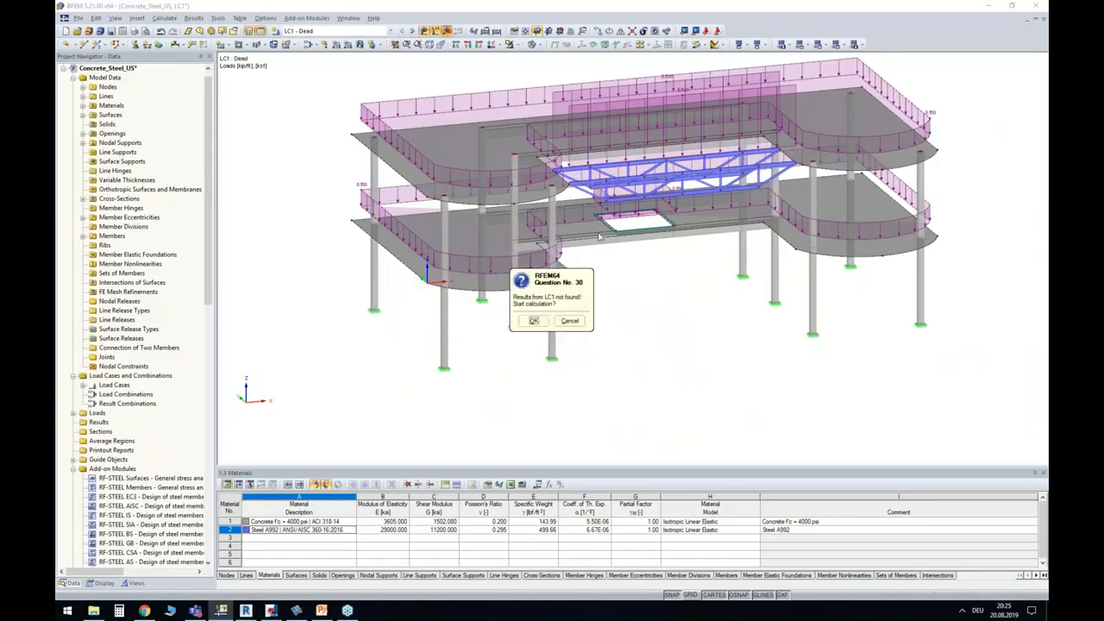
left_click(541, 323)
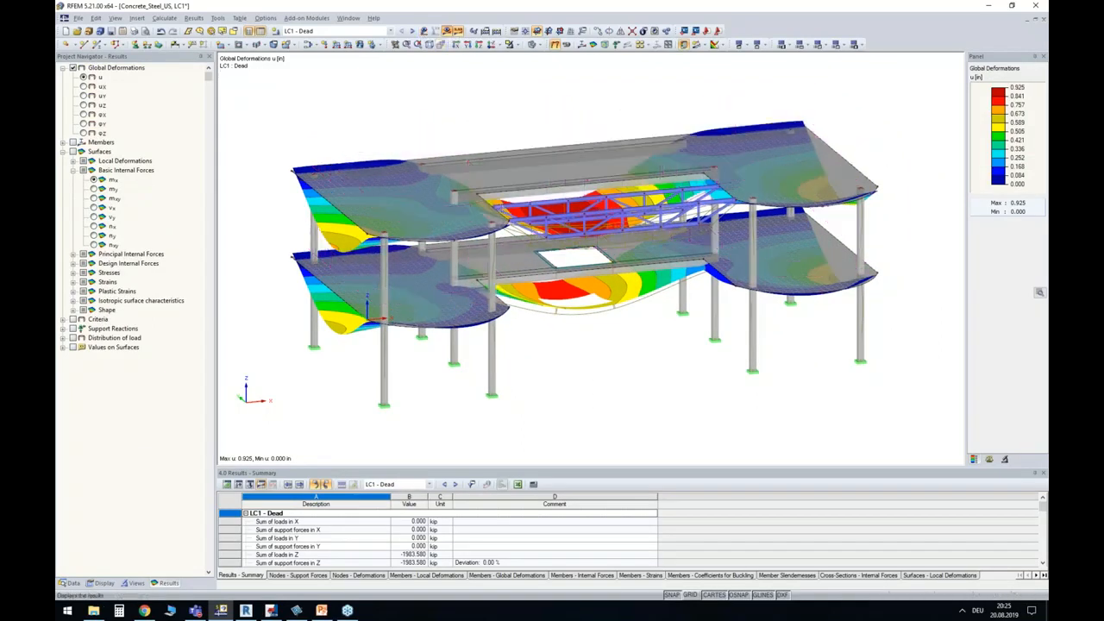
left_click(67, 583)
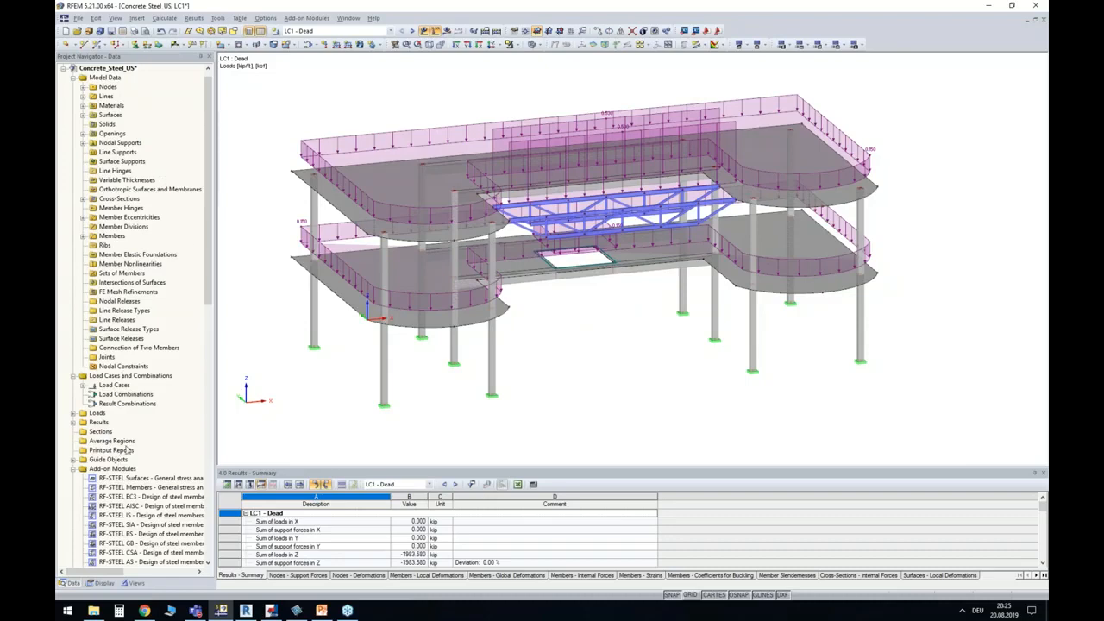
Examine the dead loads on the steel trusses and both floor slabs from different sides of the building.
scroll(127, 449, "down", 2)
middle_click_drag(739, 412, 790, 191, "ctrl")
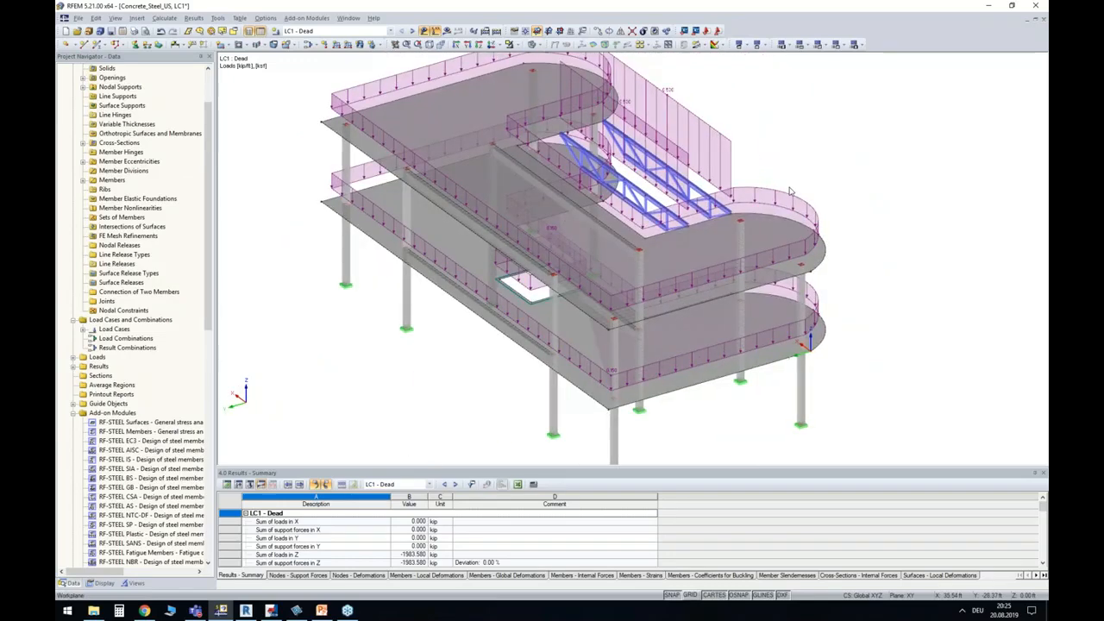
scroll(690, 199, "up", 3)
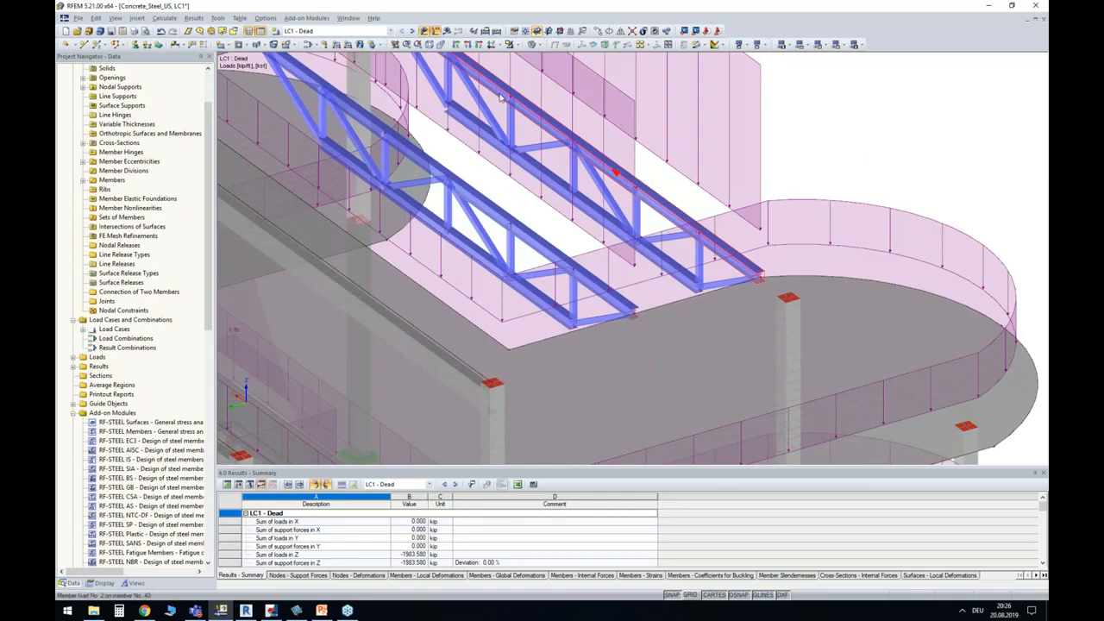
scroll(639, 177, "down", 3)
middle_click_drag(639, 177, 342, 268, "ctrl")
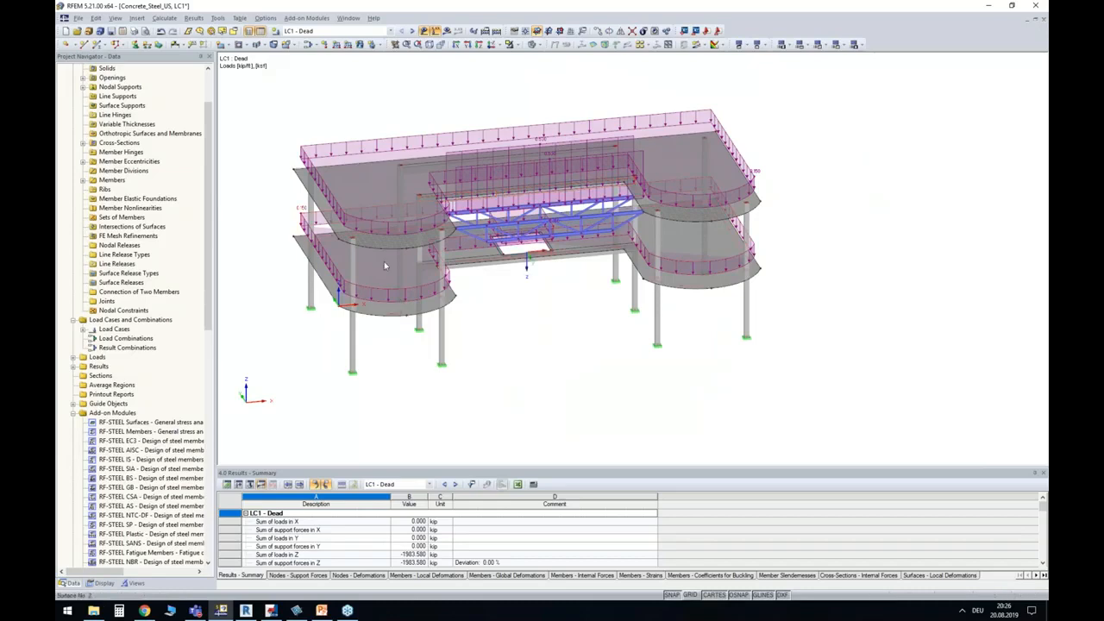
middle_click_drag(523, 308, 545, 402, "ctrl")
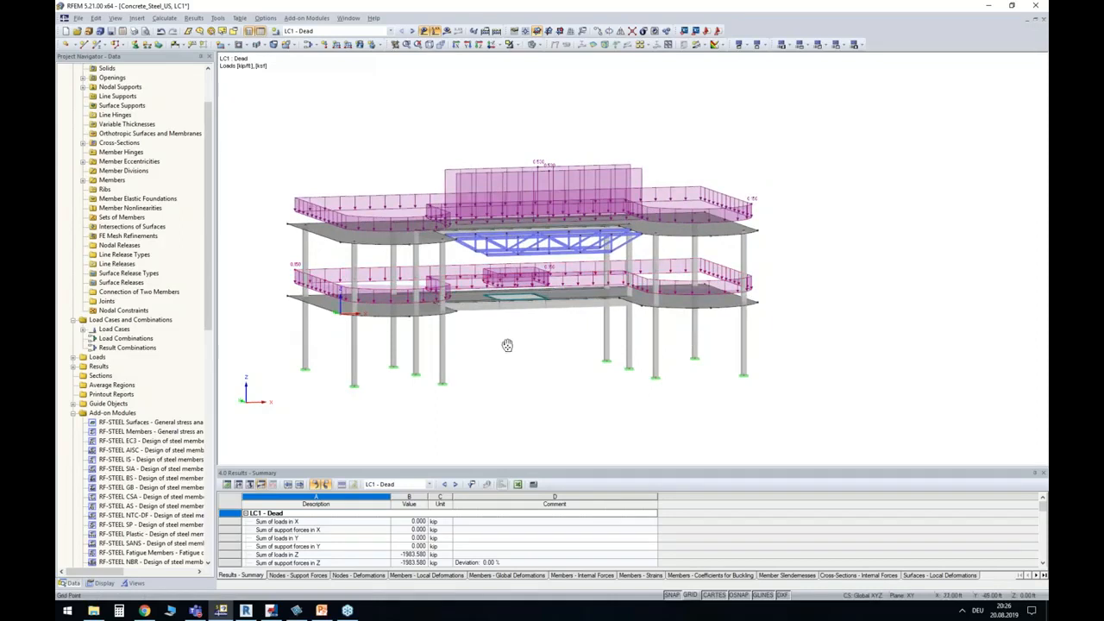
middle_click_drag(507, 344, 553, 357, "ctrl")
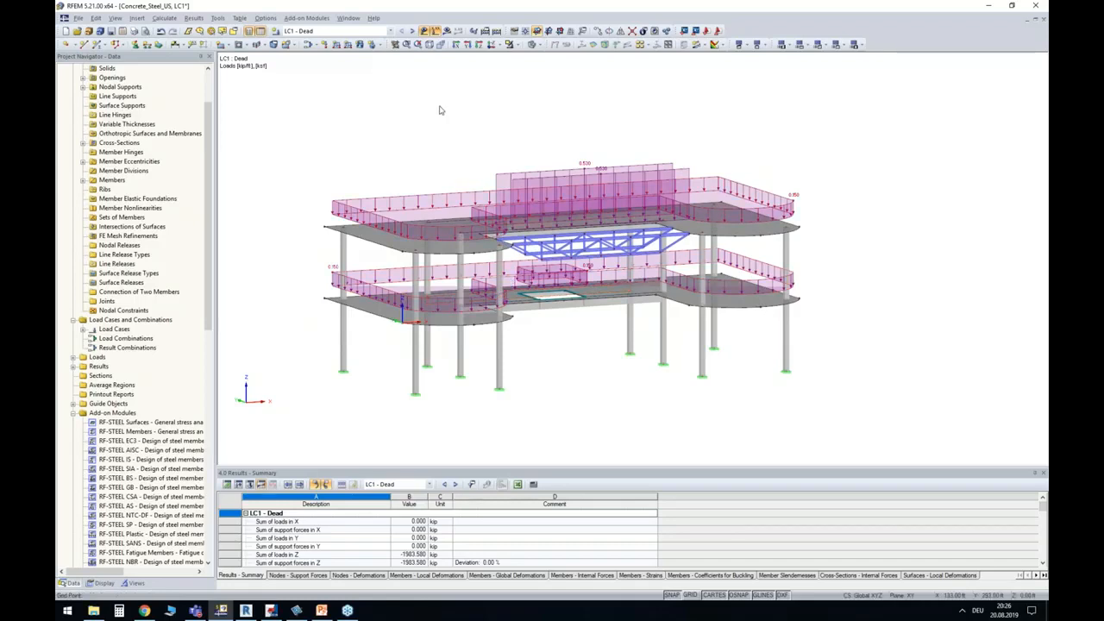
middle_click_drag(423, 130, 417, 140, "ctrl")
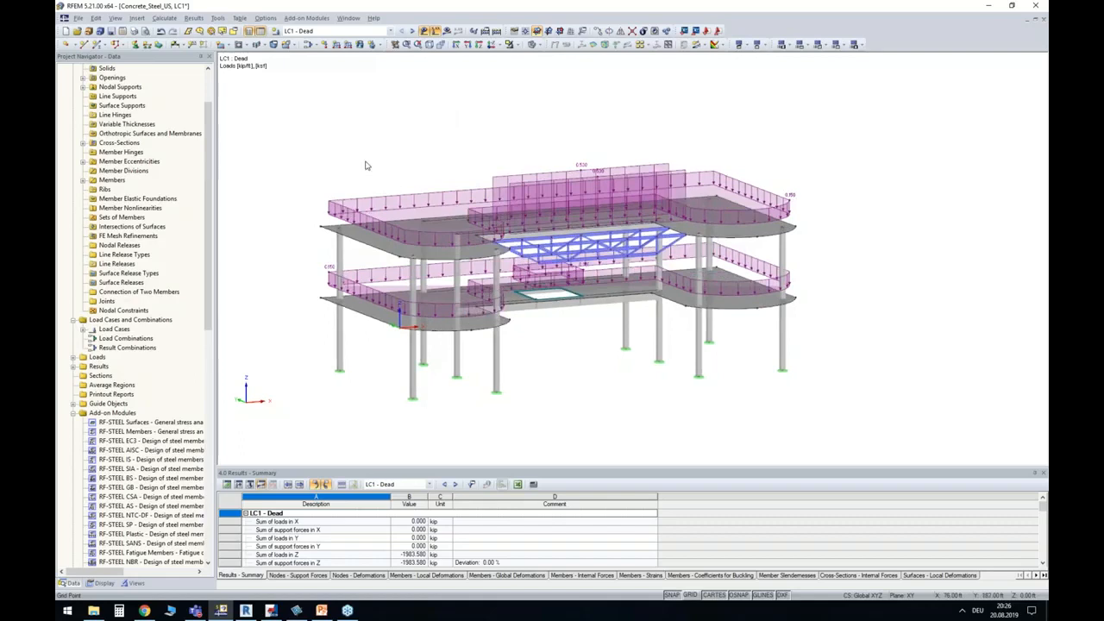
Hide the loads and set the lower floor slab's thickness to 14 in, accepting deletion of the results.
left_click(424, 31)
middle_click_drag(451, 155, 422, 189, "ctrl")
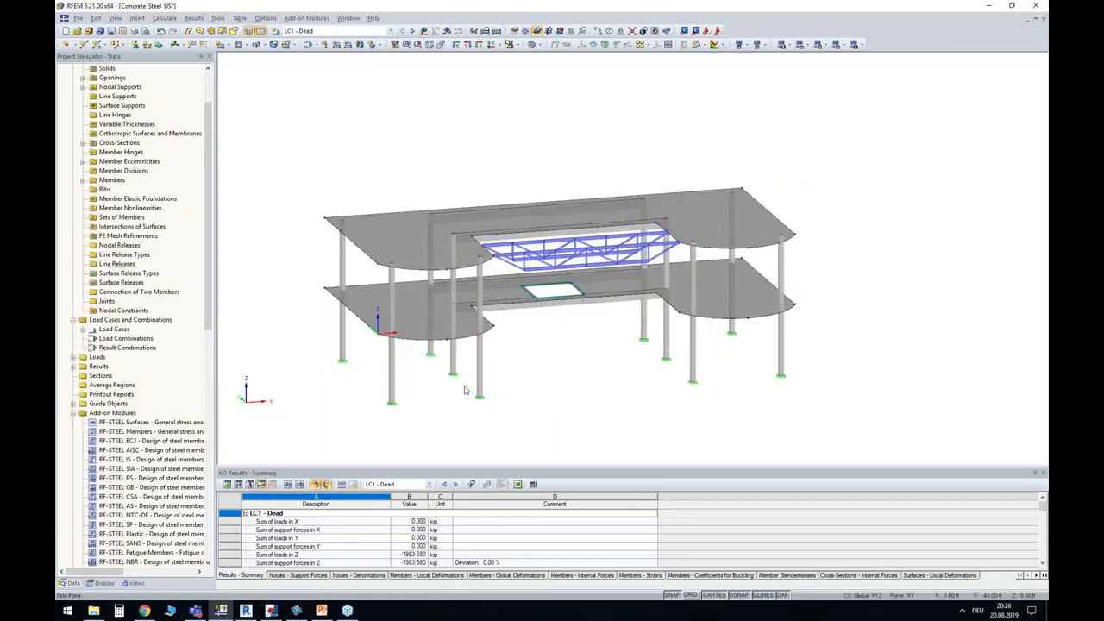
double_click(414, 320)
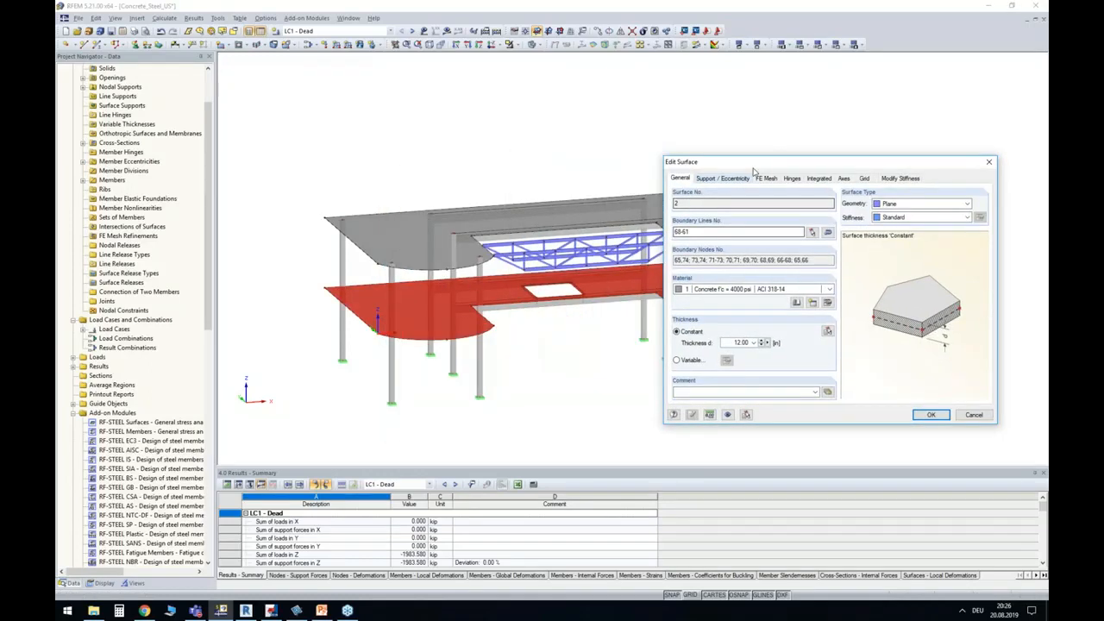
left_click_drag(714, 161, 541, 115)
left_click(577, 297)
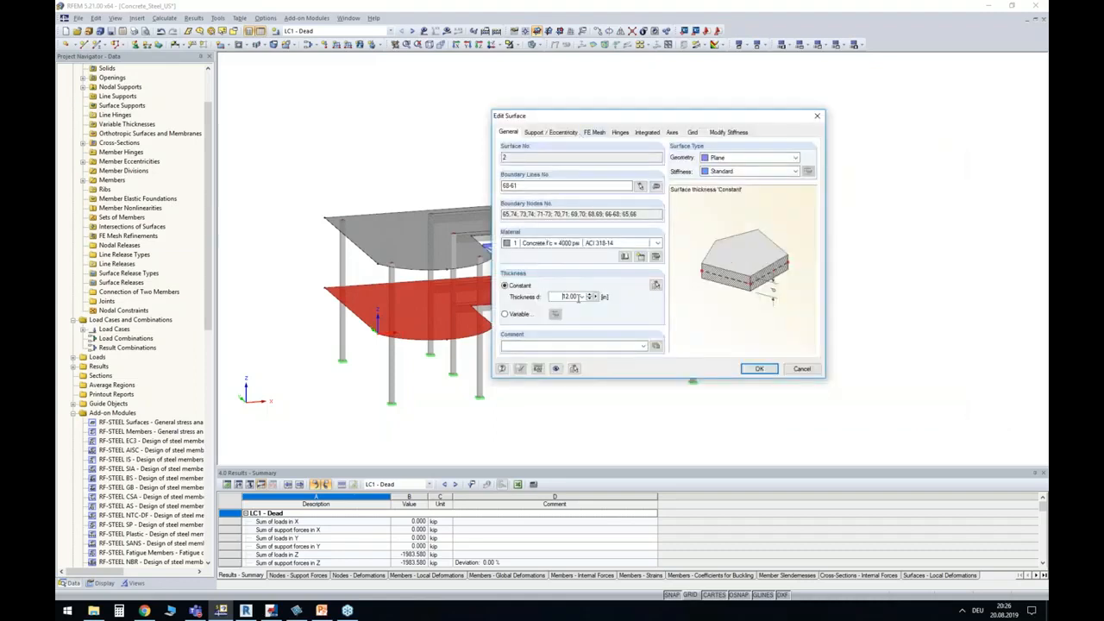
type("14")
left_click(759, 368)
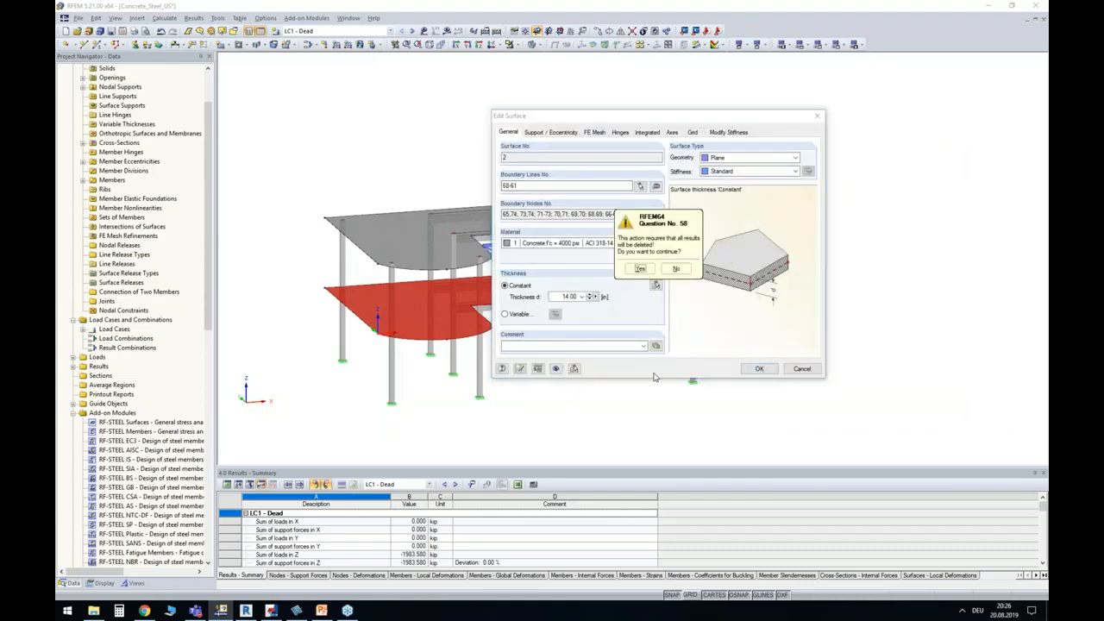
left_click(639, 269)
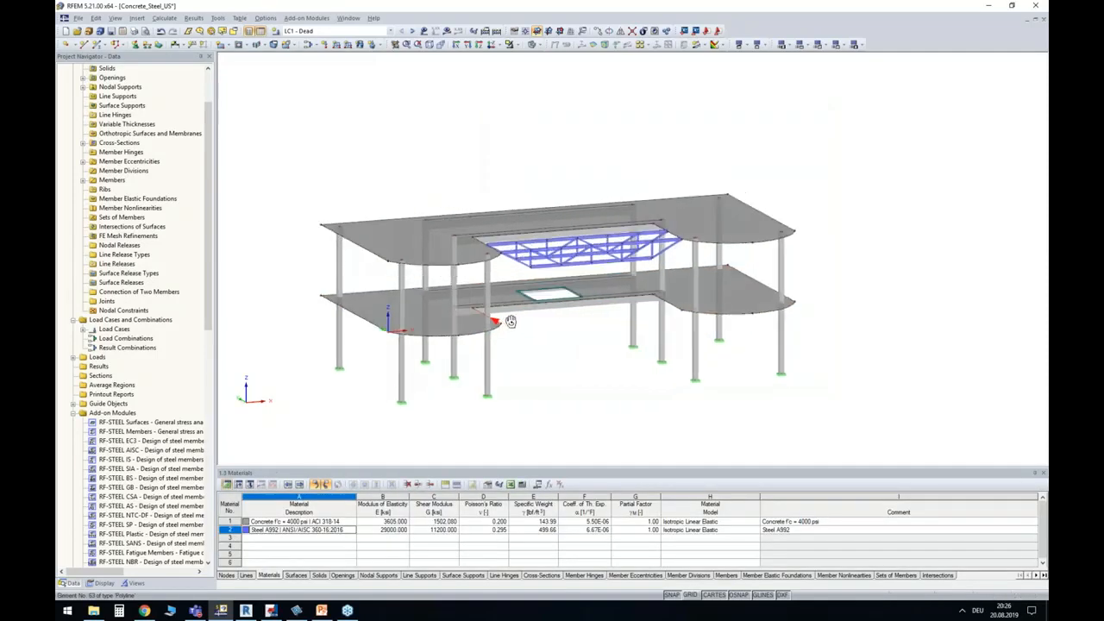
Change the cross-section of the rear steel truss's top chord to W 8x31.
scroll(532, 252, "up", 2)
scroll(532, 253, "up", 1)
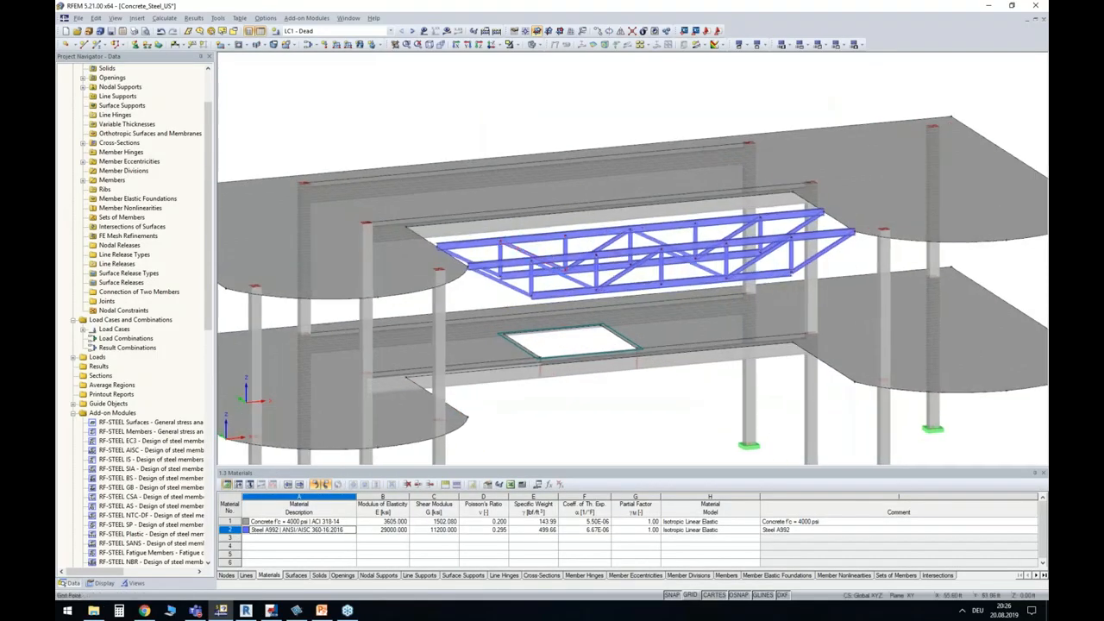
scroll(483, 272, "up", 2)
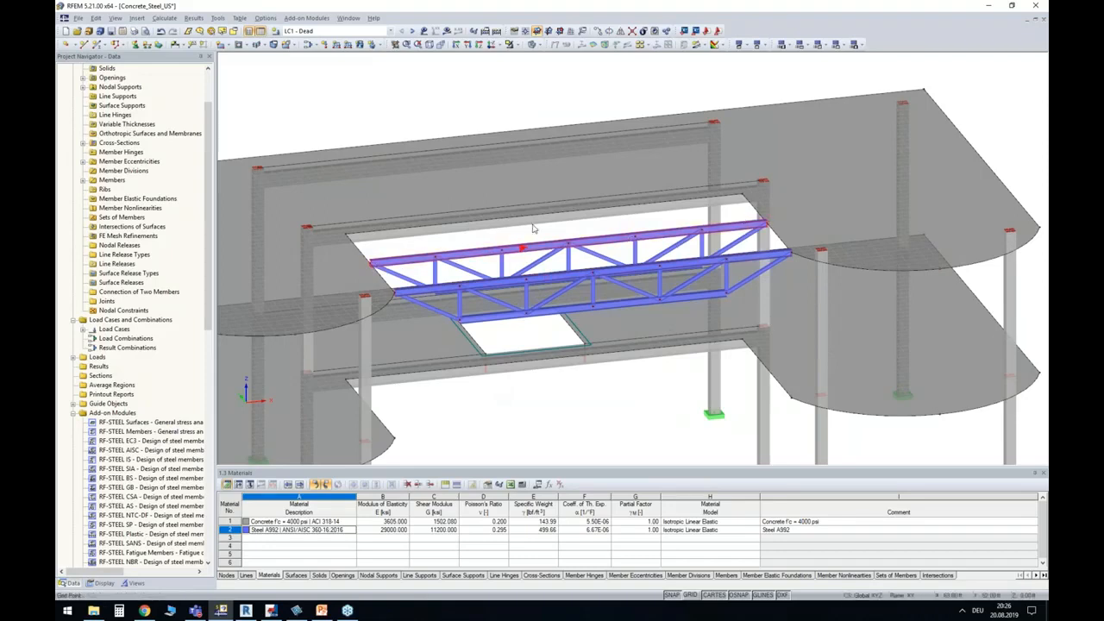
double_click(641, 361)
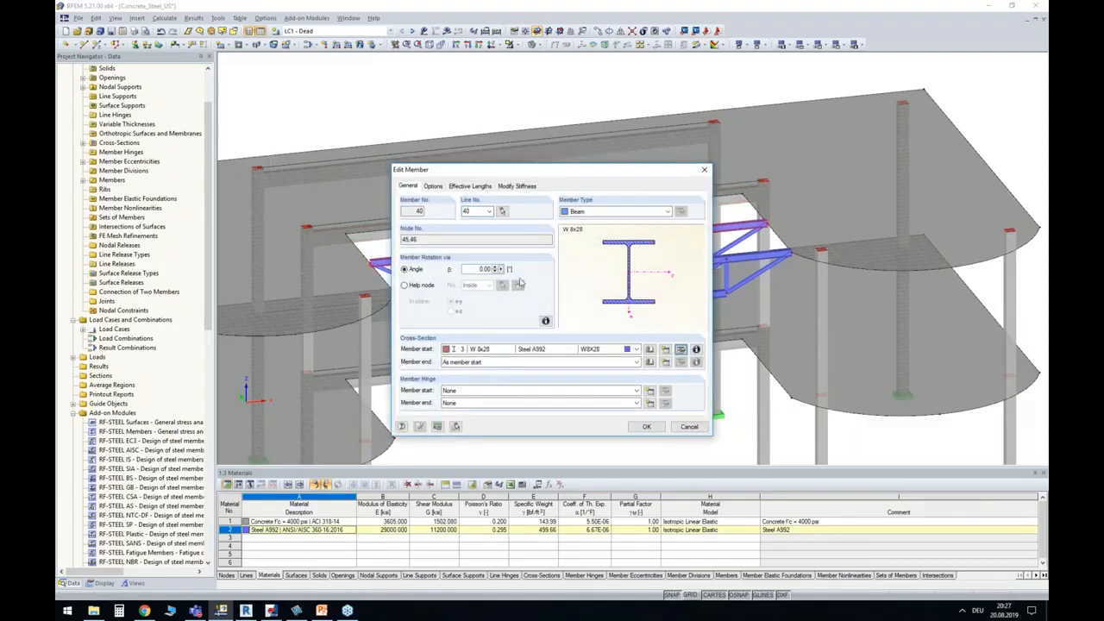
left_click(681, 349)
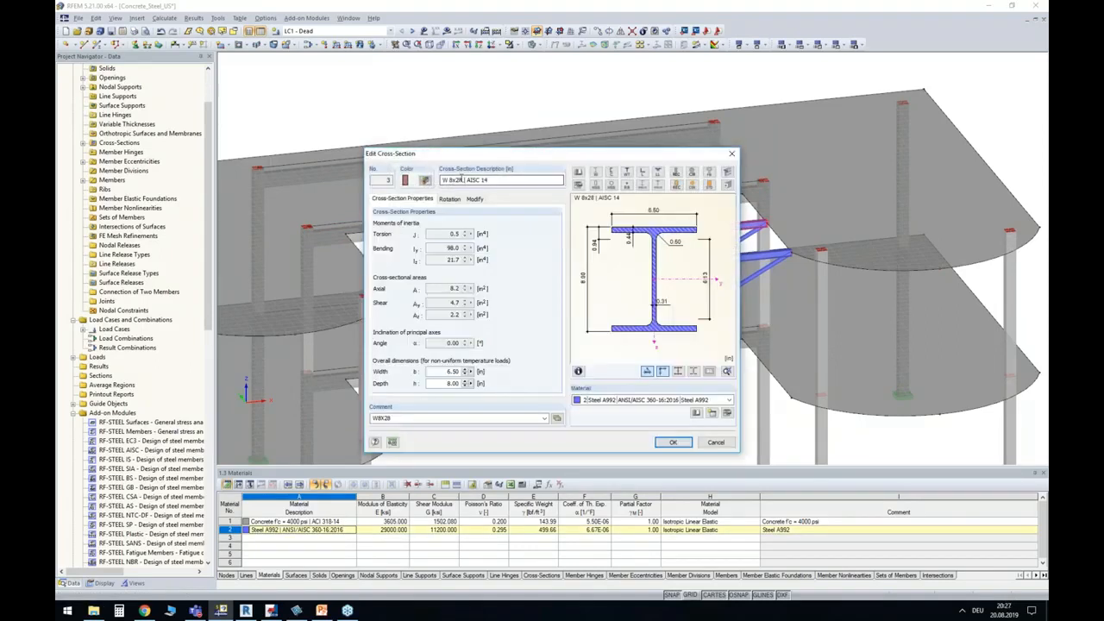
left_click_drag(454, 180, 463, 179)
type("31")
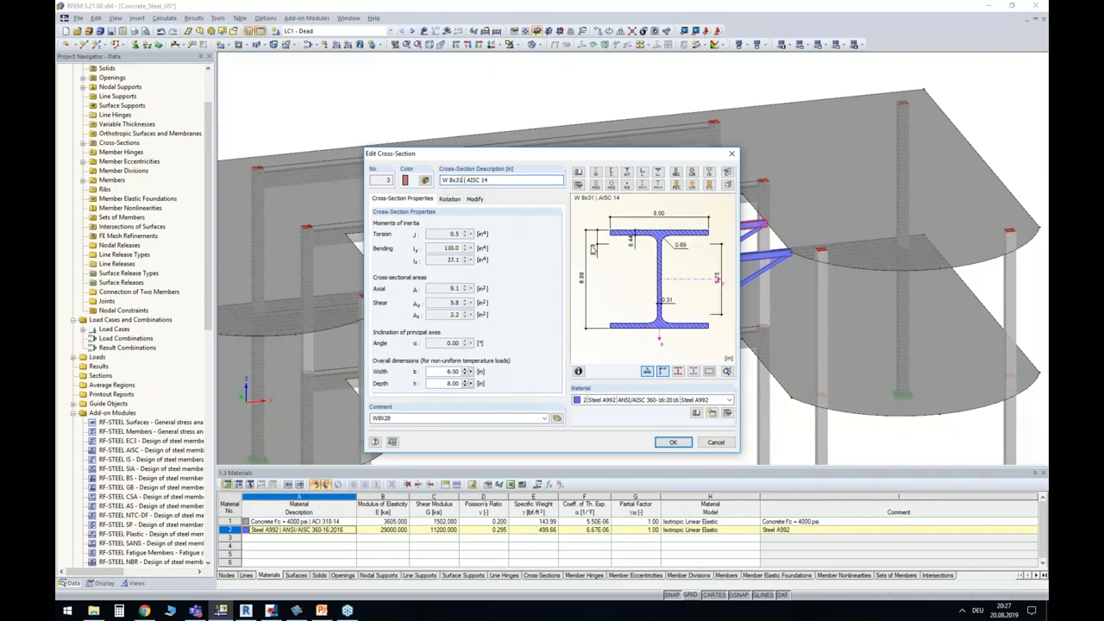
left_click(672, 442)
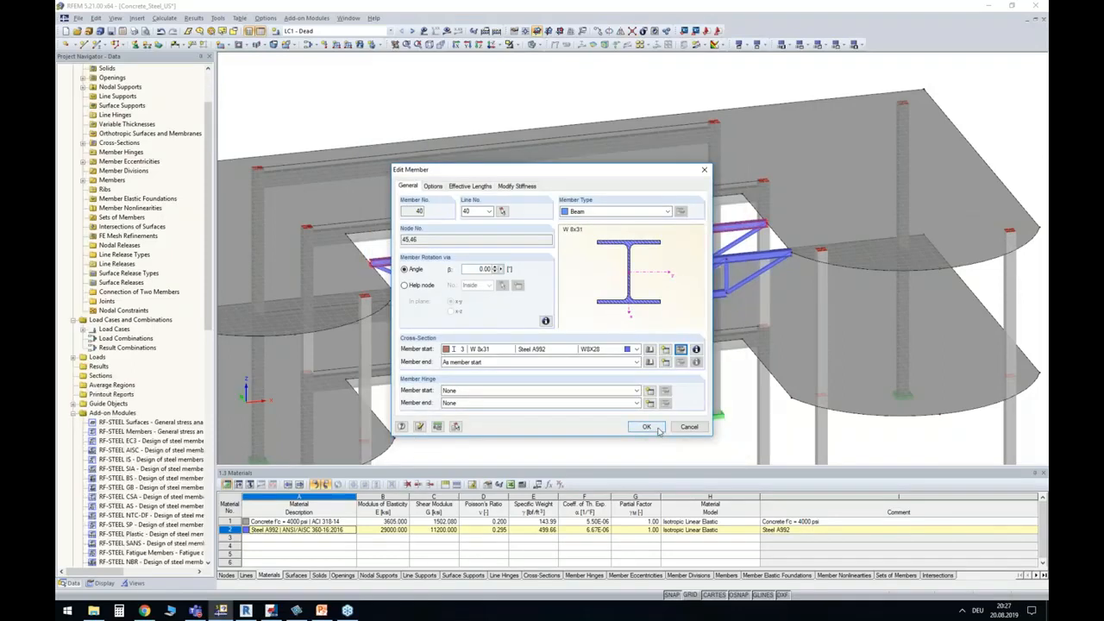
left_click(651, 429)
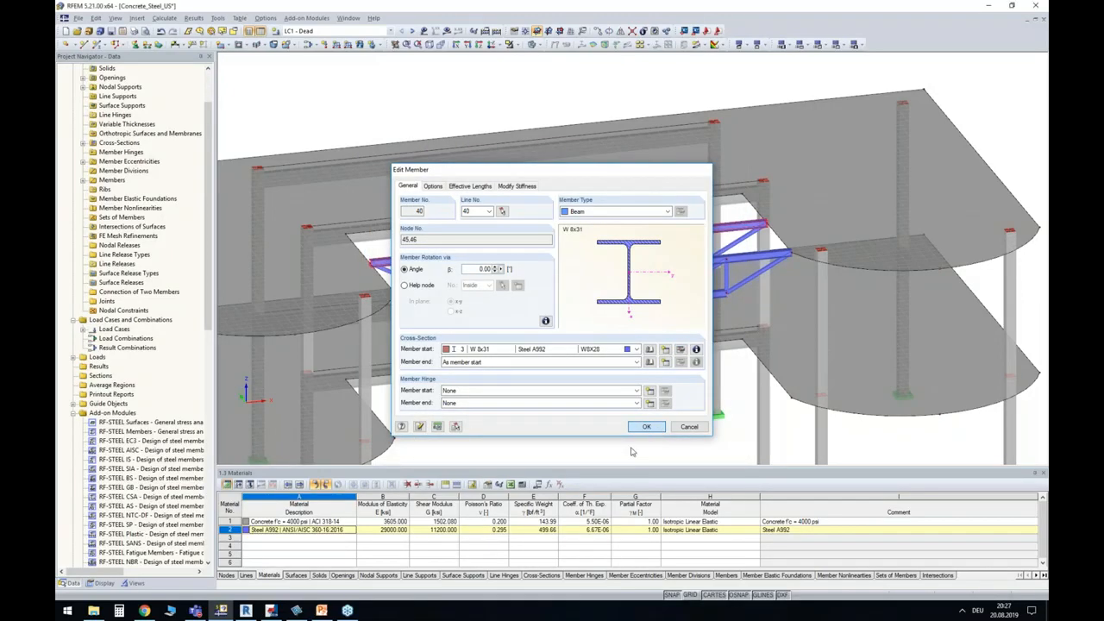
Add a concrete beam with the Rectangle 8/18 cross-section between two column heads across the roof slab, beside the slab recess.
middle_click_drag(657, 398, 606, 367, "ctrl")
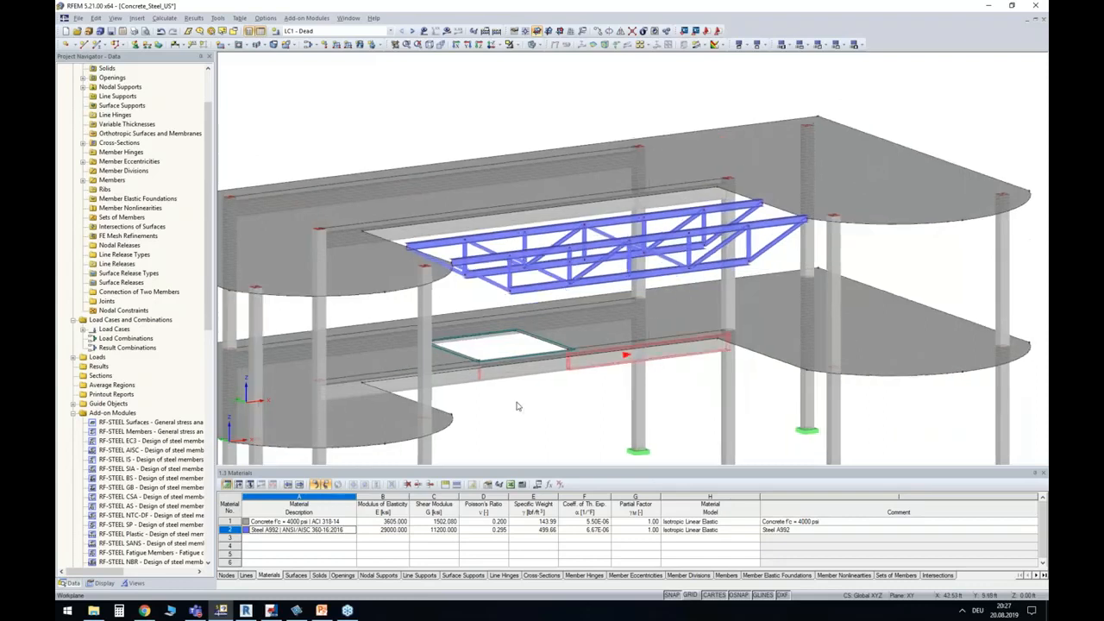
middle_click_drag(517, 406, 403, 264, "ctrl")
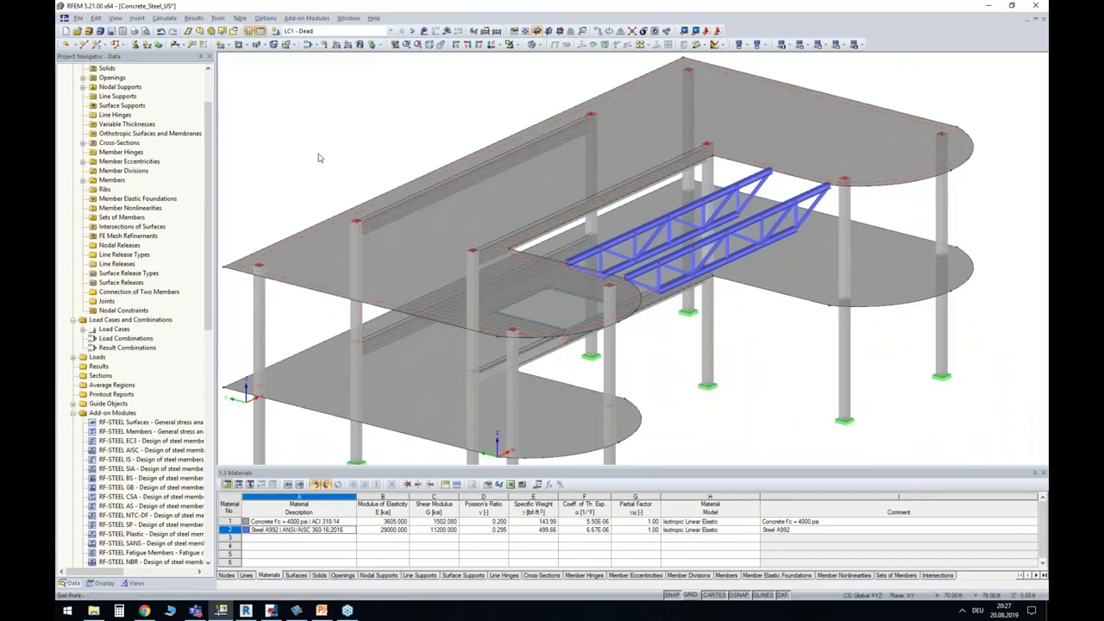
left_click(98, 45)
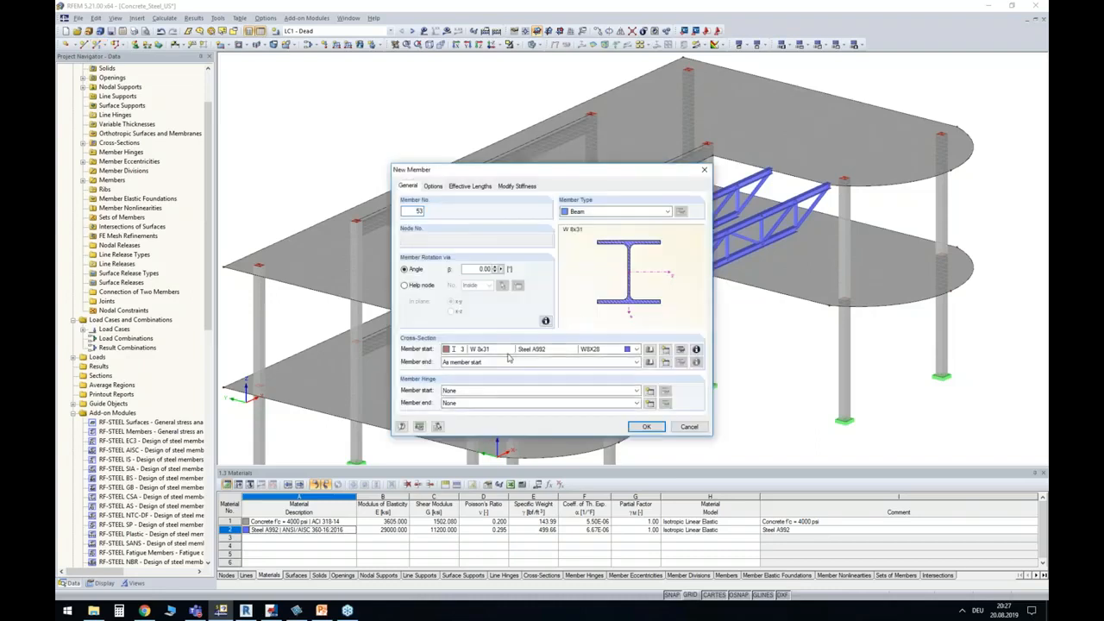
left_click(507, 349)
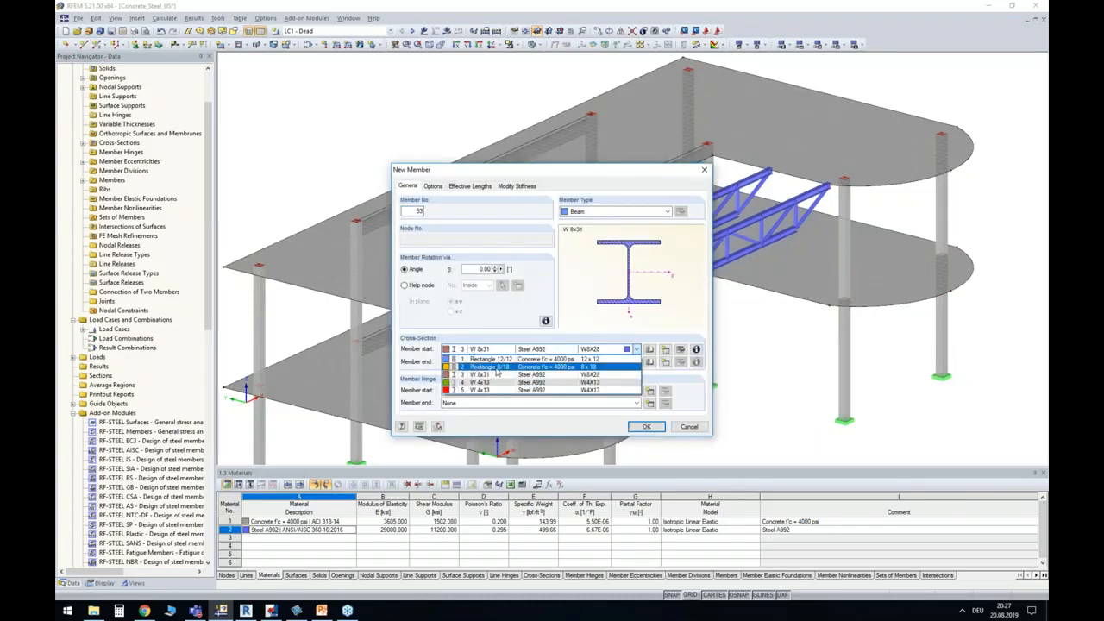
left_click(498, 370)
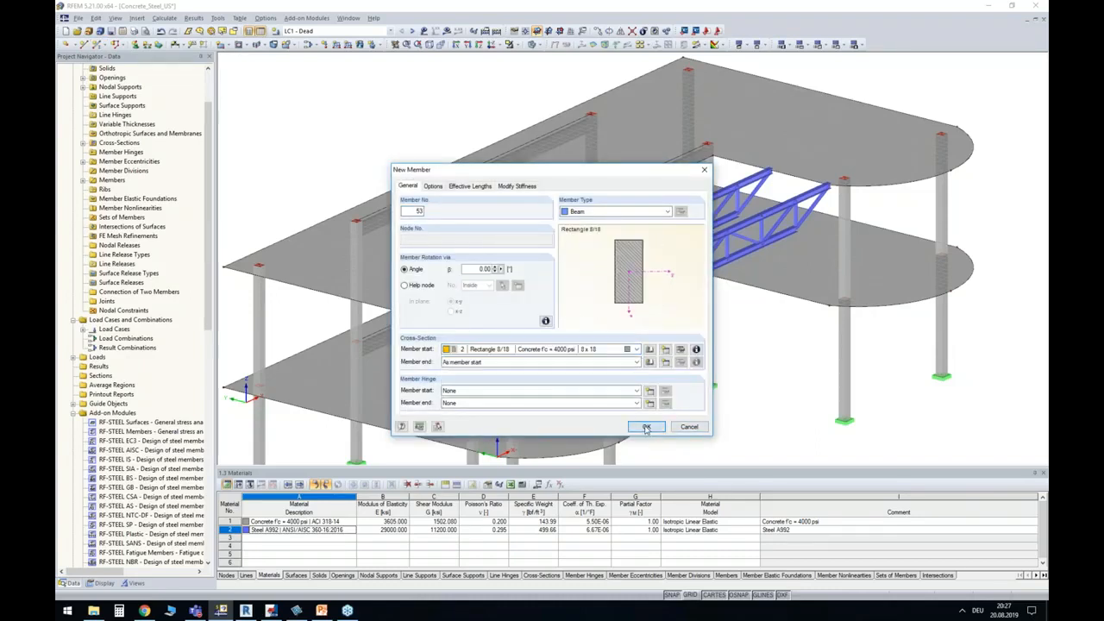
key("Return")
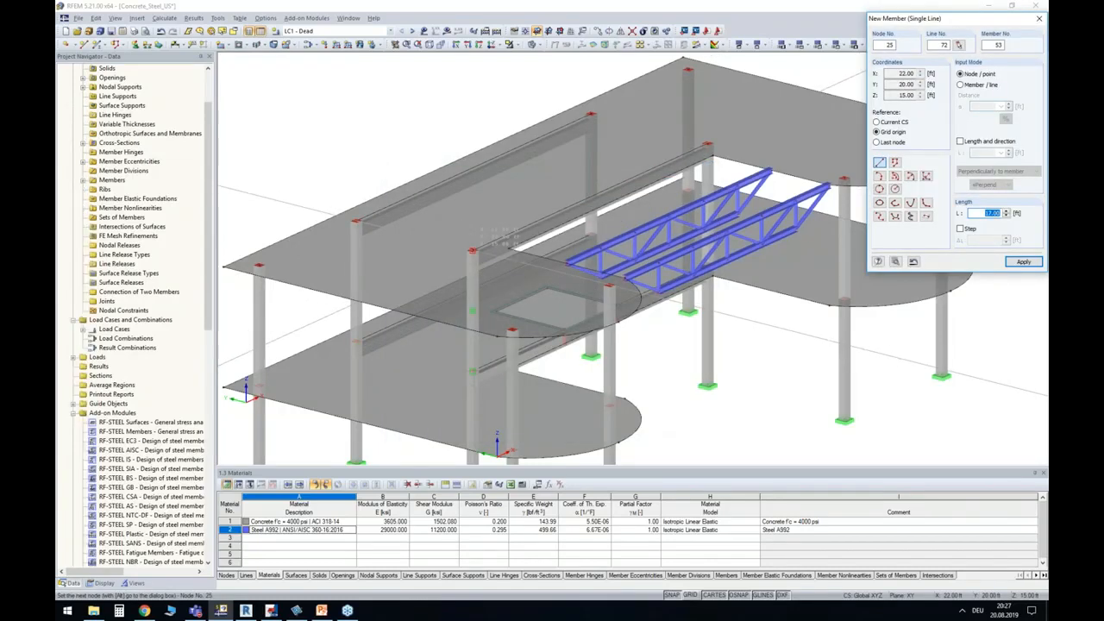
left_click(473, 250)
right_click(464, 82)
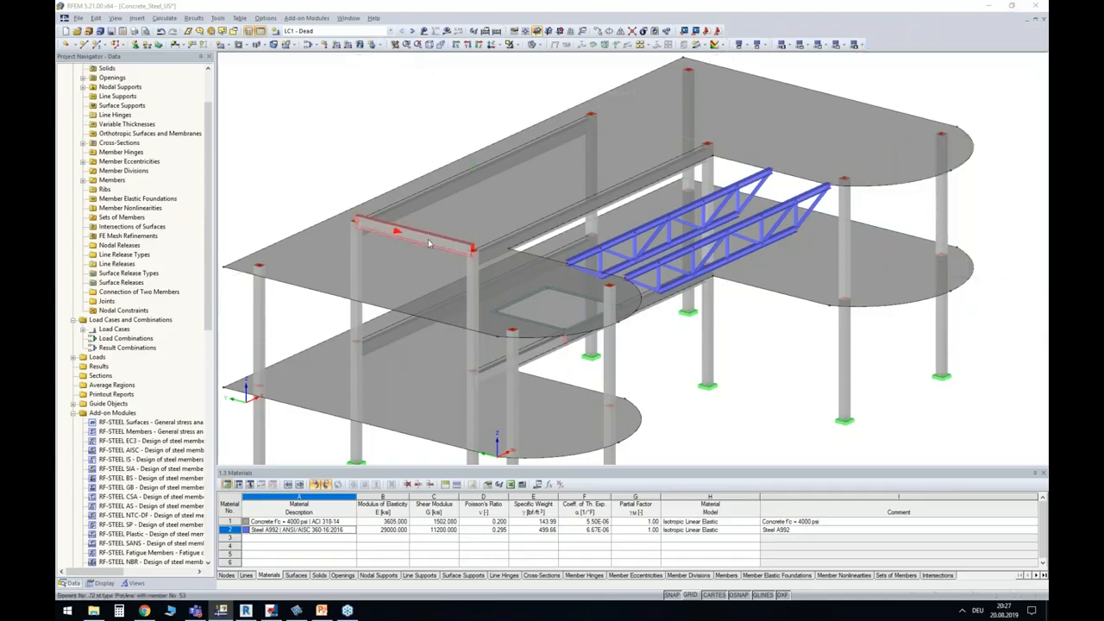
Assign the first existing member eccentricity to the new concrete beam at roof level.
double_click(434, 237)
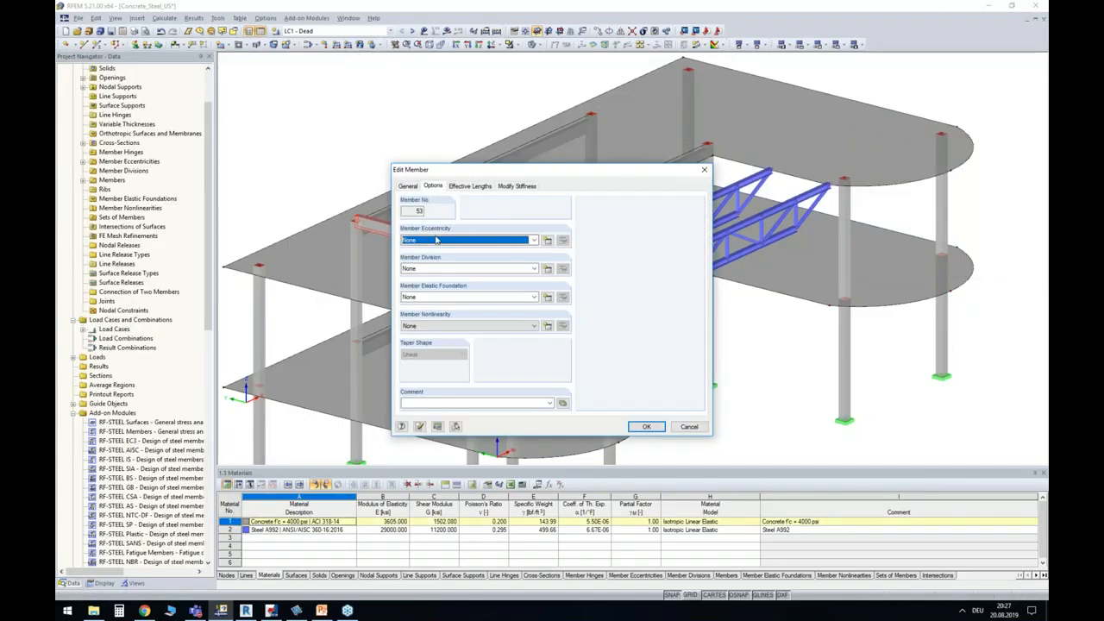
key("Down")
left_click(646, 427)
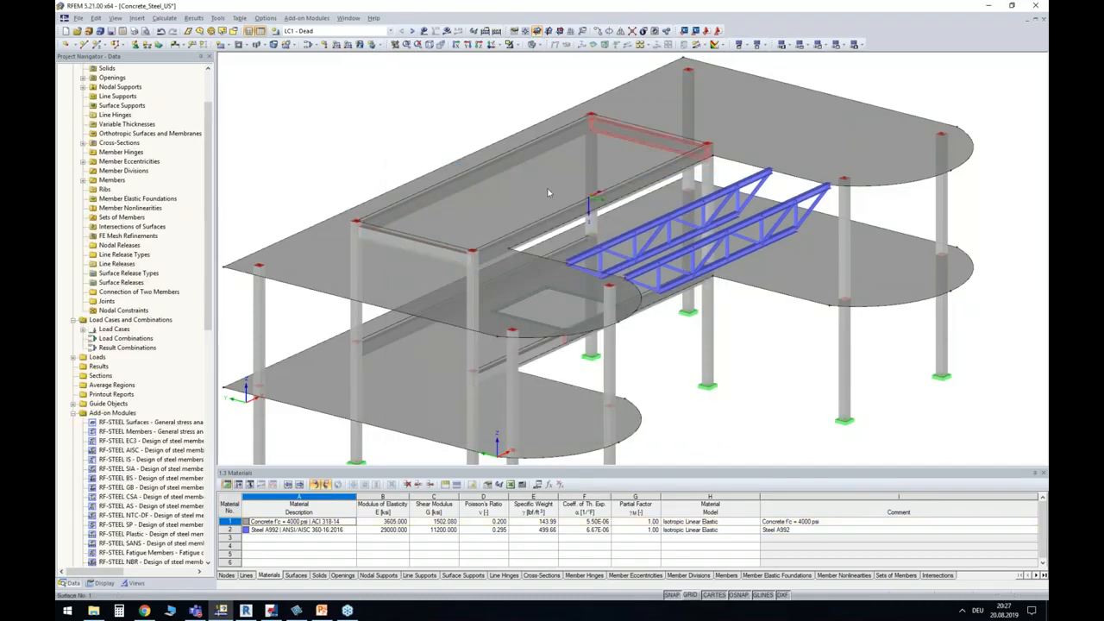
Recalculate the modified structure for LC1 - Dead and display the basic internal forces m-x on both slabs.
middle_click_drag(734, 419, 604, 431, "ctrl")
scroll(599, 389, "down", 3)
middle_click_drag(598, 390, 570, 313, "ctrl")
left_click(495, 31)
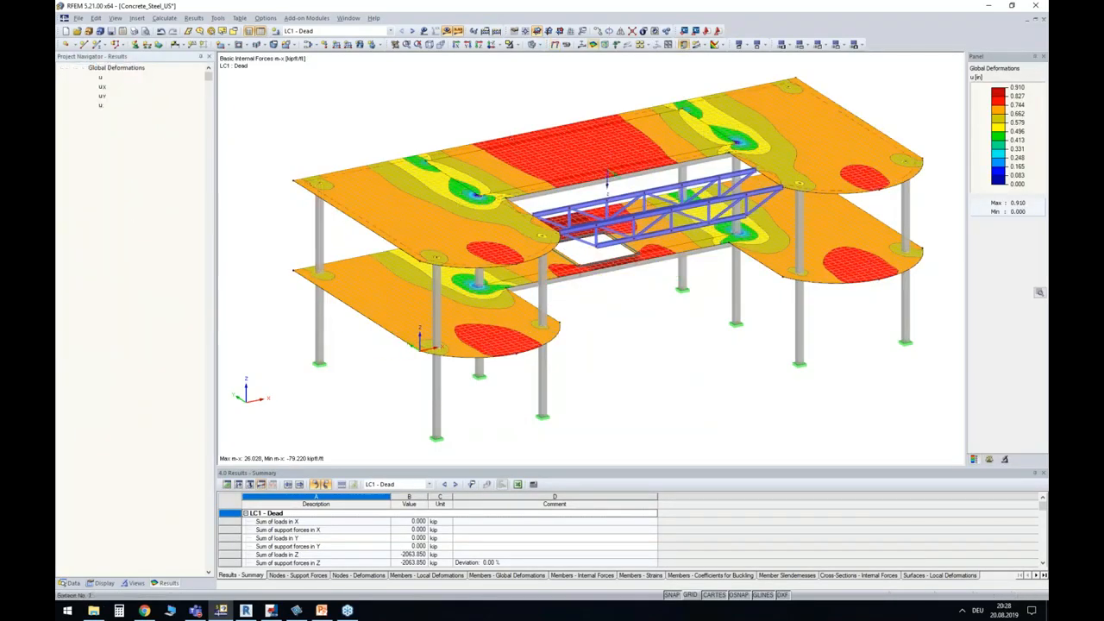
middle_click_drag(513, 137, 490, 112, "ctrl")
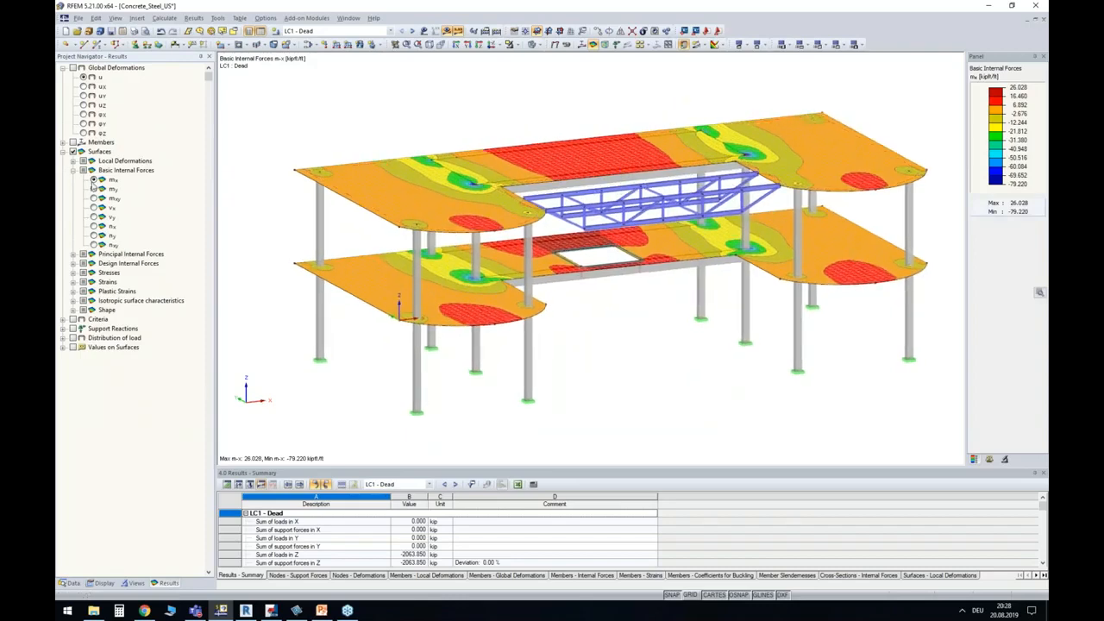
Display the axial forces N of the members and examine them on the columns, beams and steel trusses.
left_click(63, 142)
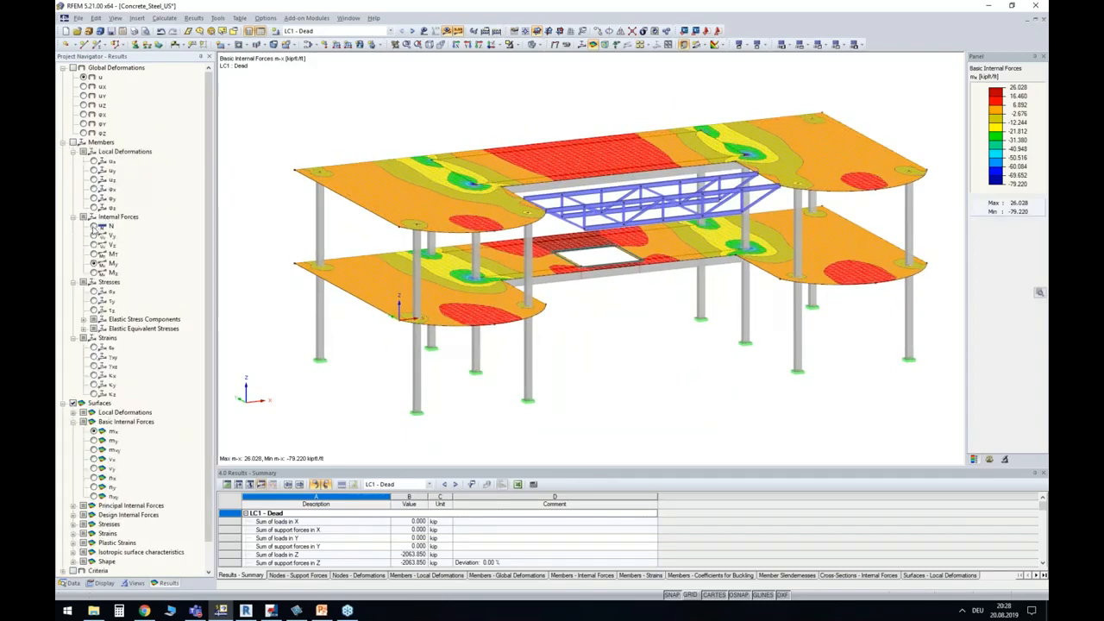
left_click(94, 226)
middle_click_drag(613, 365, 511, 387, "ctrl")
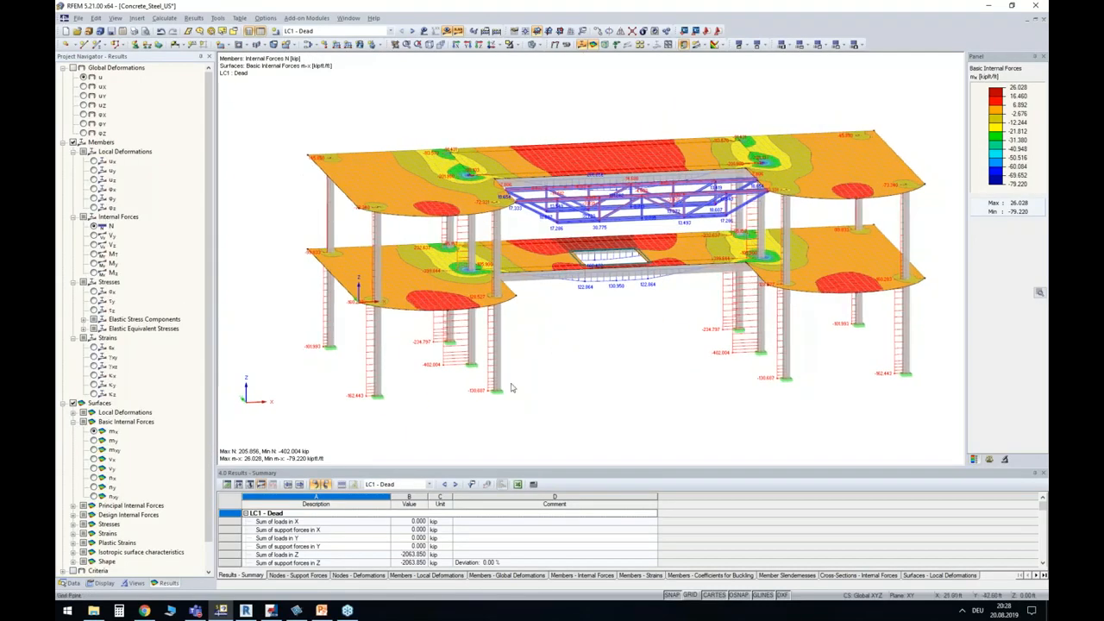
scroll(509, 390, "up", 1)
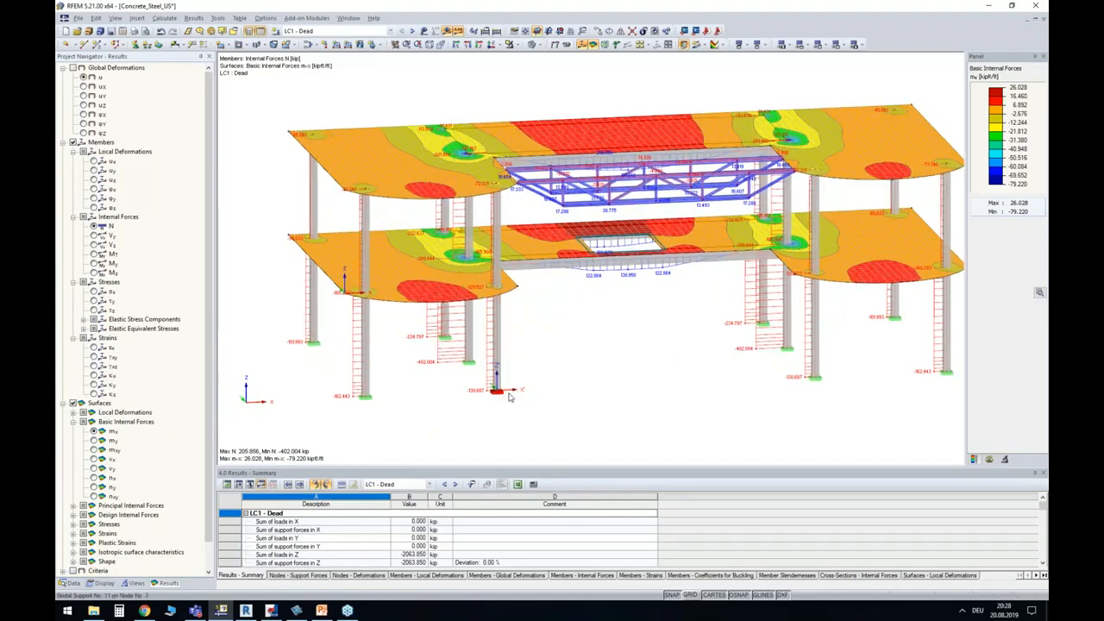
middle_click_drag(558, 344, 528, 341, "ctrl")
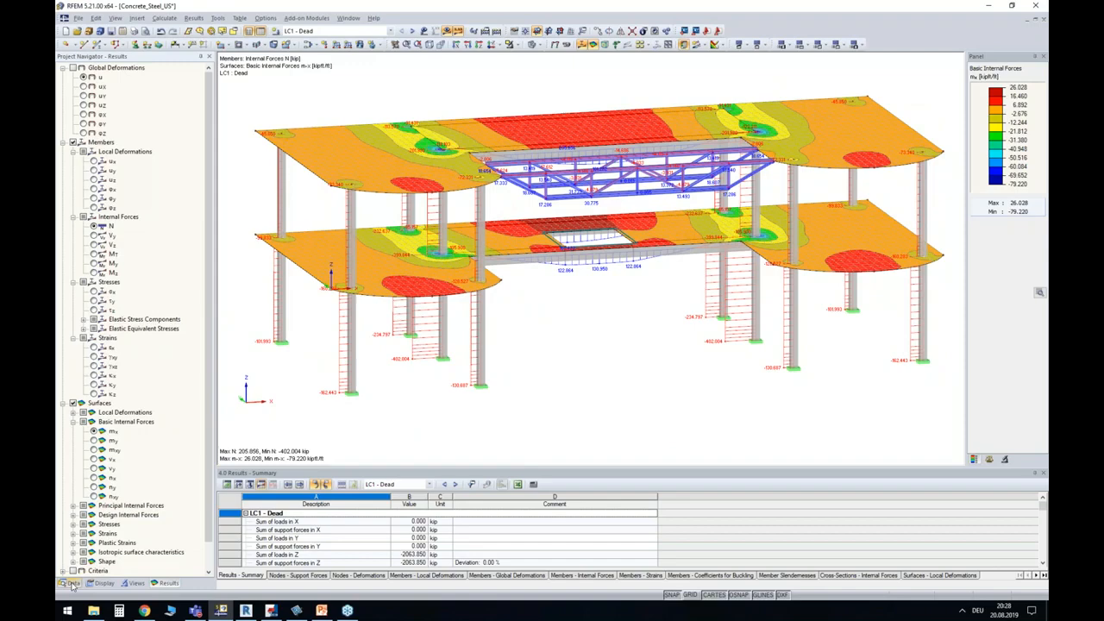
Open the RF-CONCRETE Surfaces module and apply reinforcement group 1 to the roof slab only, instead of all surfaces.
left_click(72, 583)
scroll(153, 360, "down", 2)
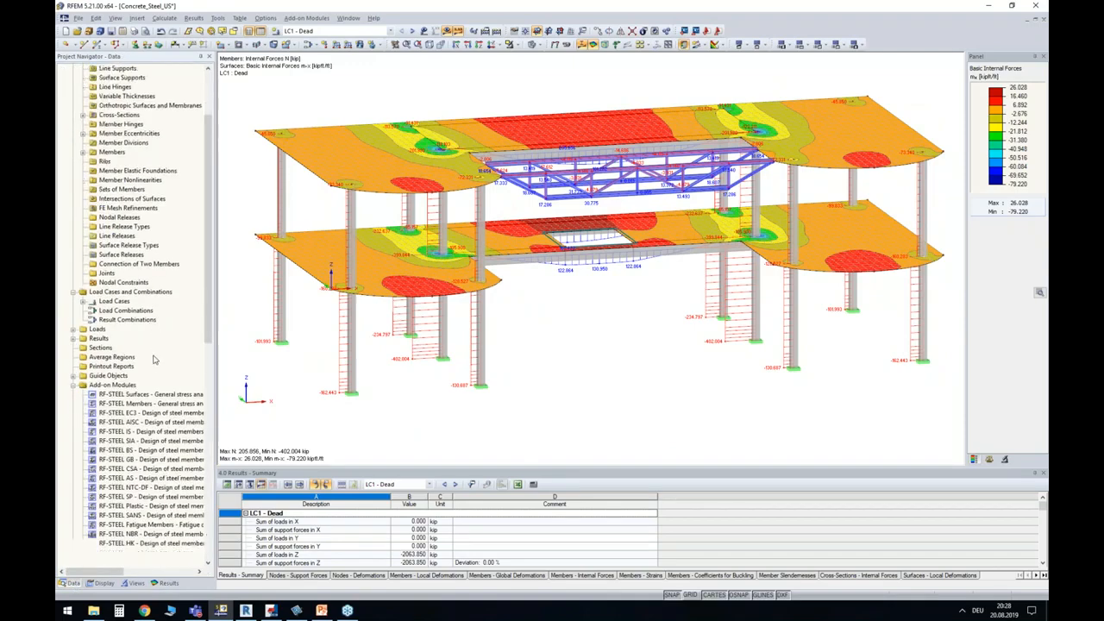
scroll(154, 360, "down", 6)
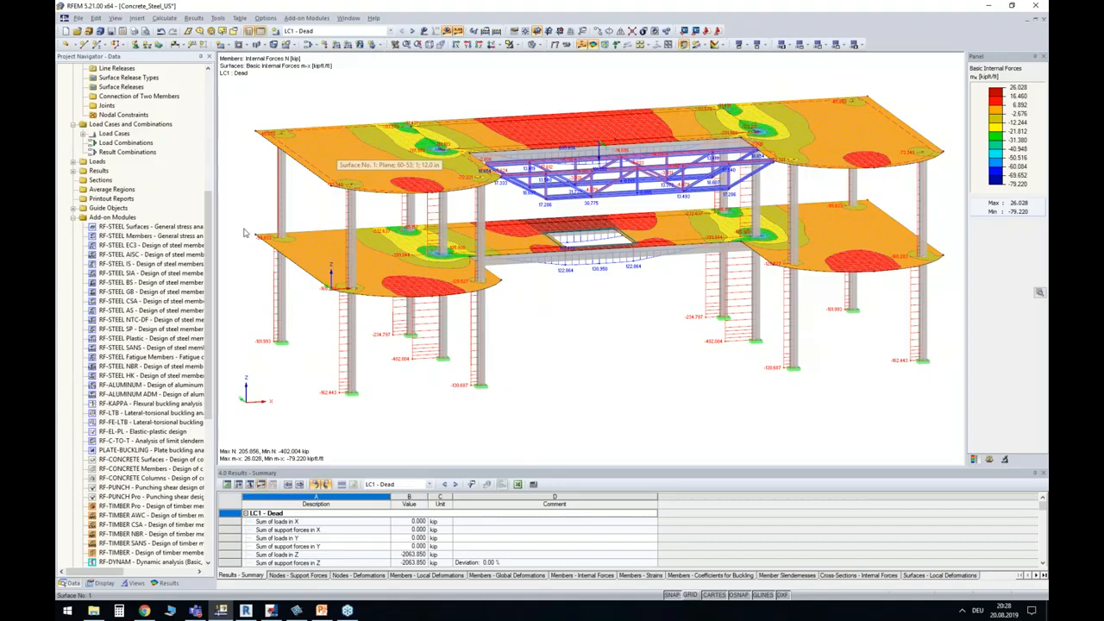
double_click(139, 462)
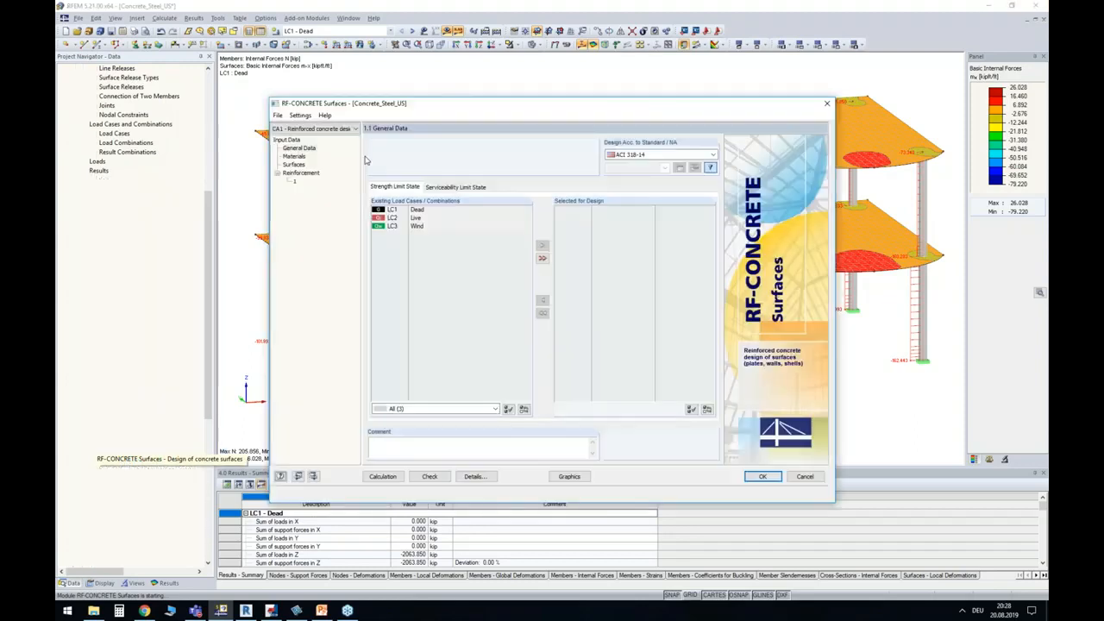
left_click(294, 180)
left_click(792, 165)
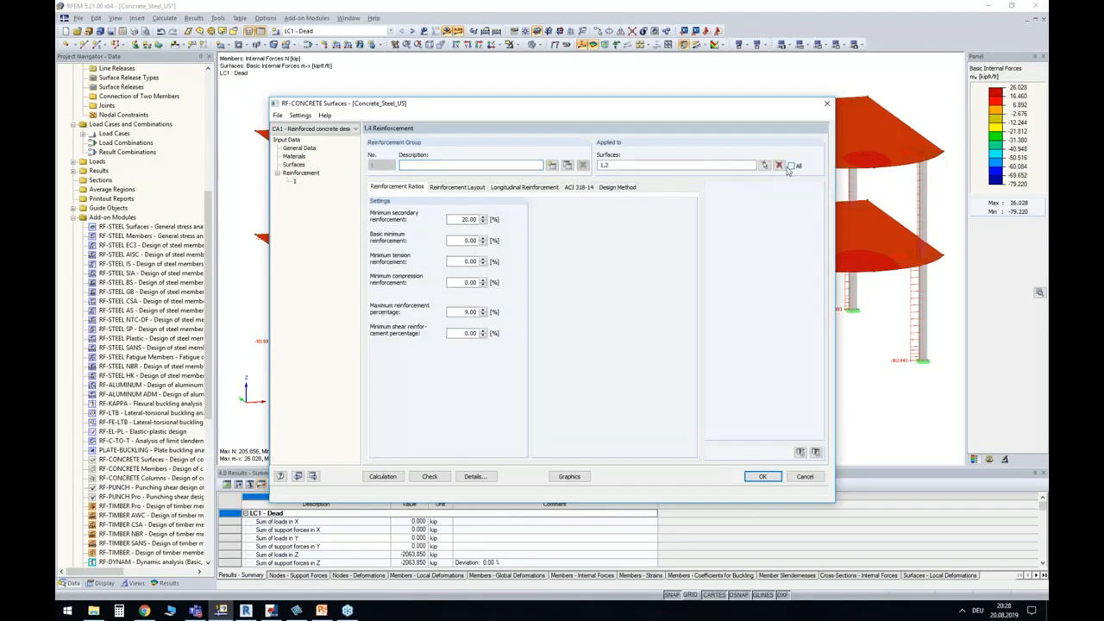
left_click(766, 166)
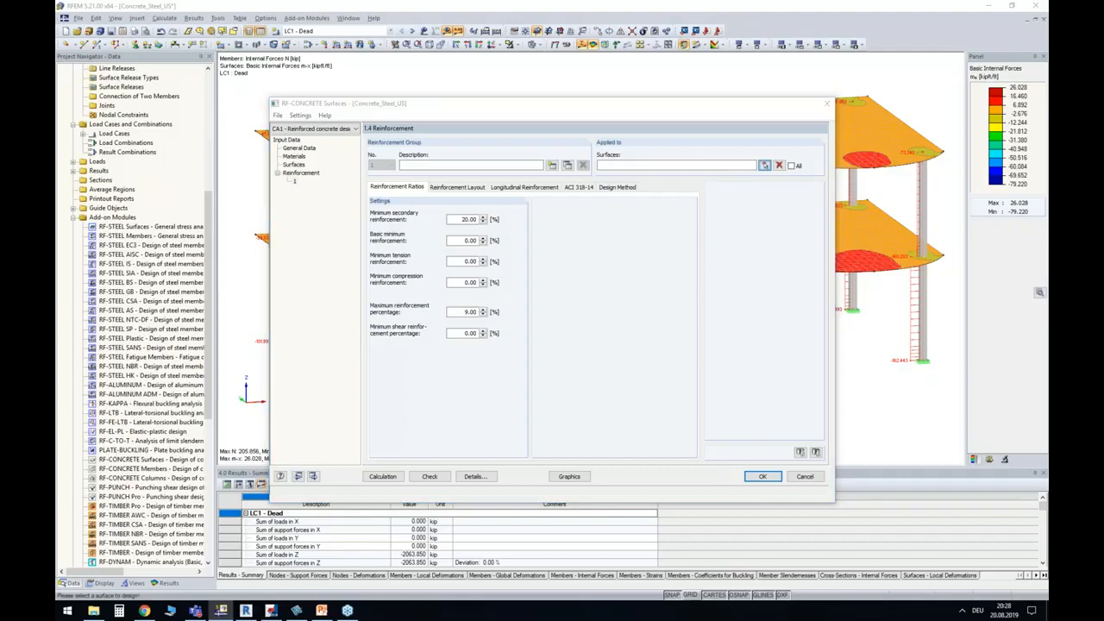
left_click(431, 125)
left_click(178, 101)
Run the concrete surface design and view the required top and bottom reinforcement graphically on the roof slab.
left_click(397, 478)
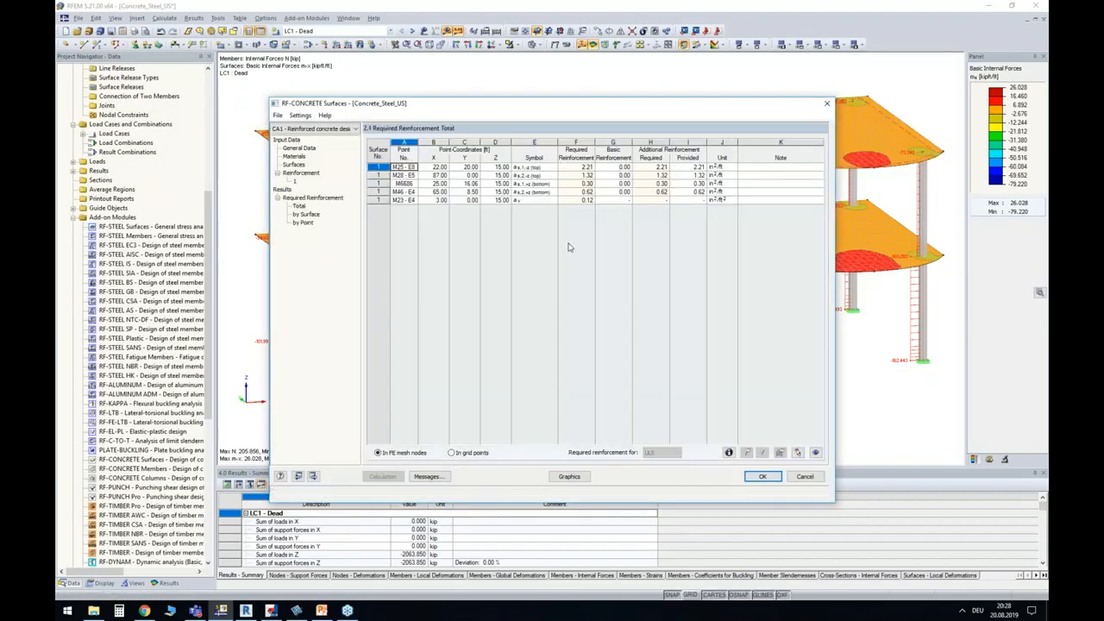
key("Return")
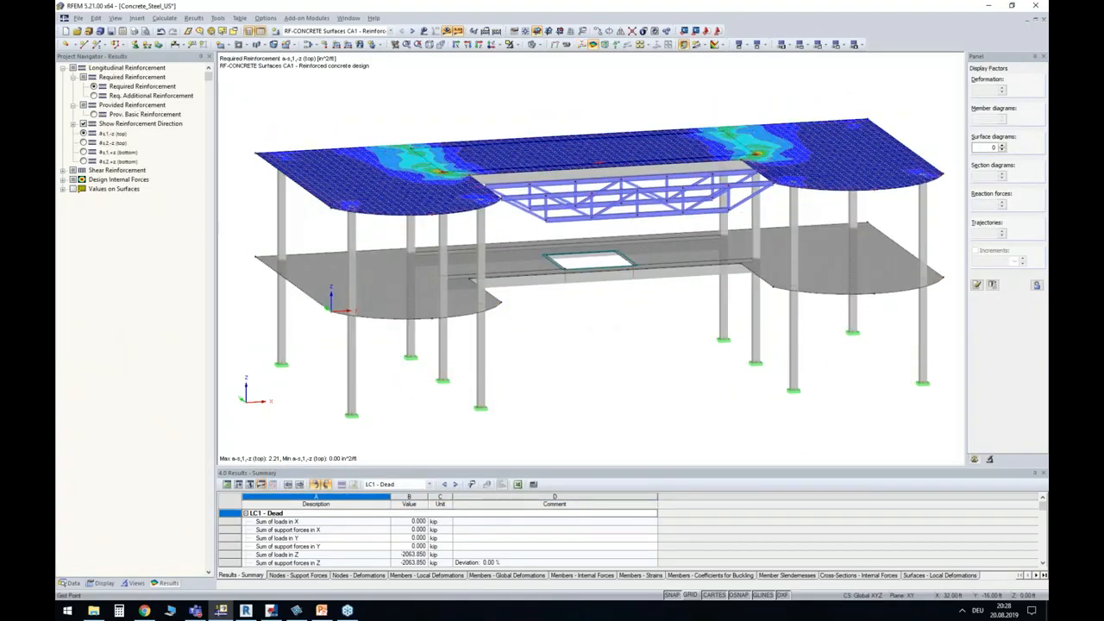
left_click(83, 143)
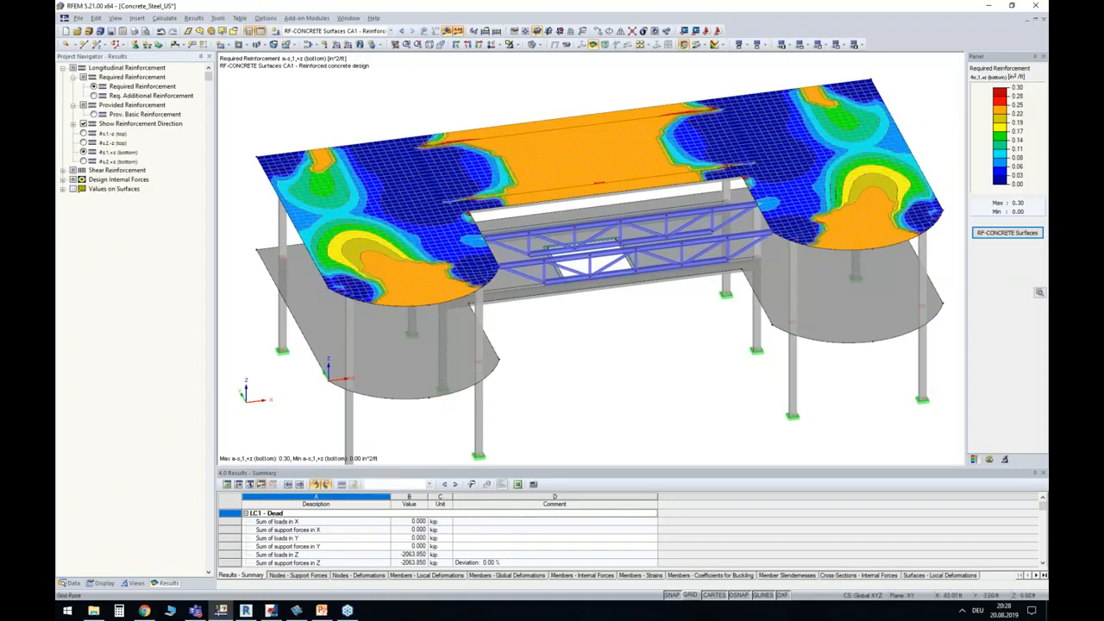
Switch from RFEM to Revit and close the open Dlubal Link export settings.
middle_click_drag(448, 345, 434, 153, "ctrl")
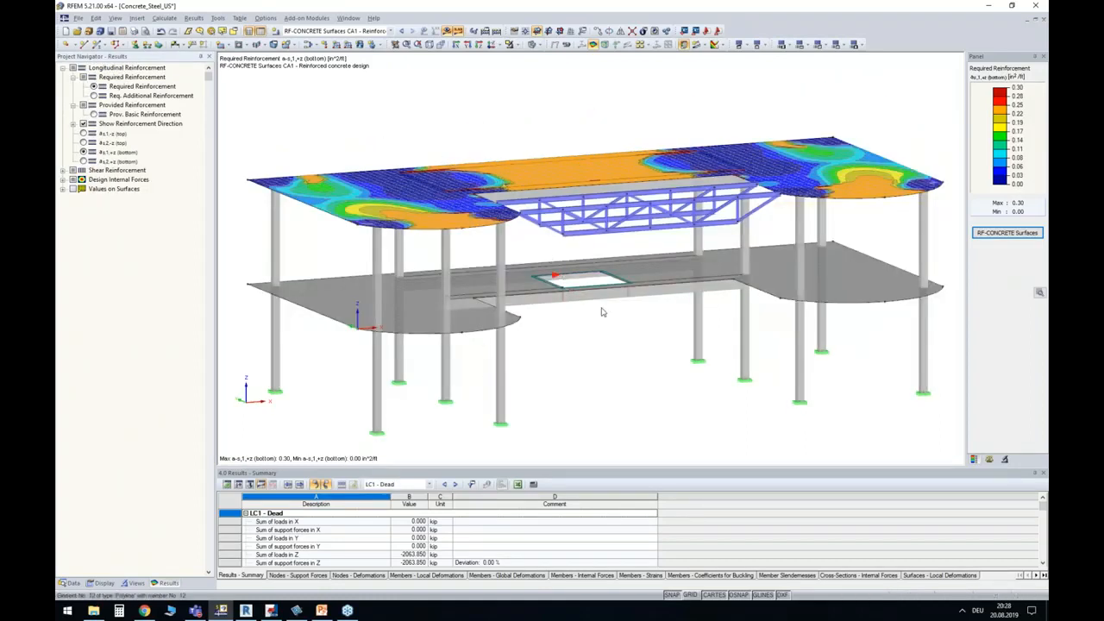
middle_click_drag(638, 333, 611, 305)
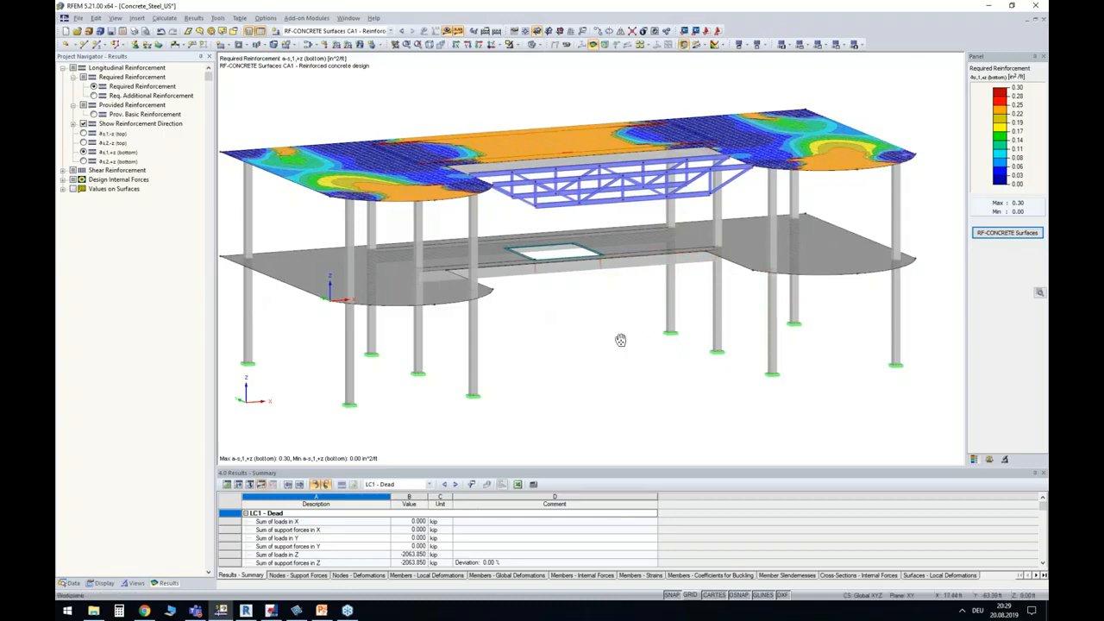
middle_click_drag(620, 340, 627, 312)
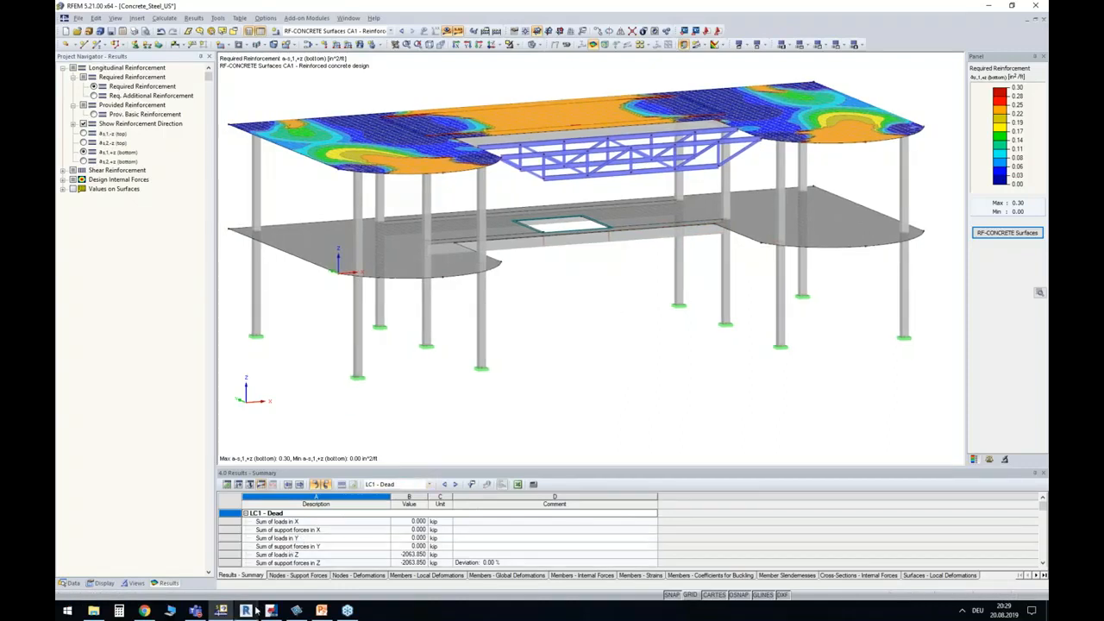
mouse_move(246, 611)
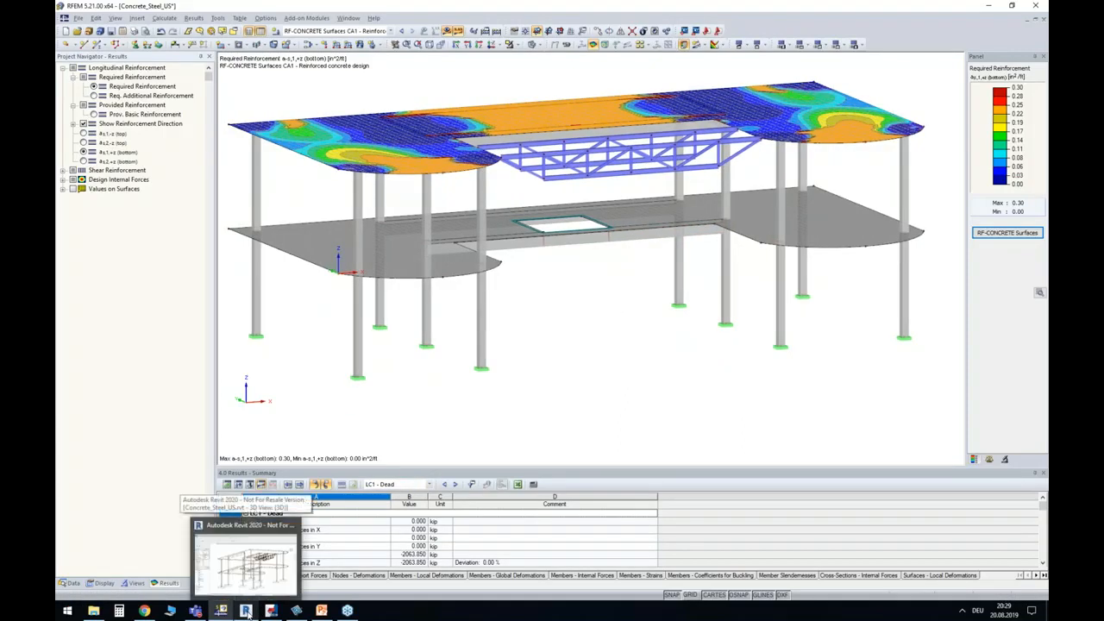
left_click(247, 611)
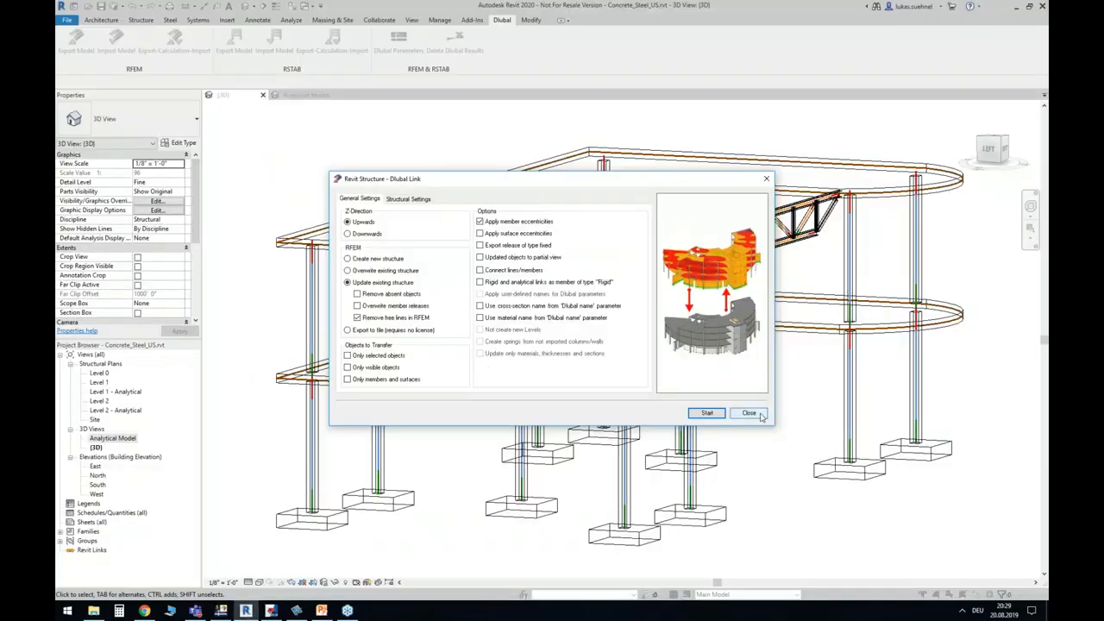
left_click(755, 413)
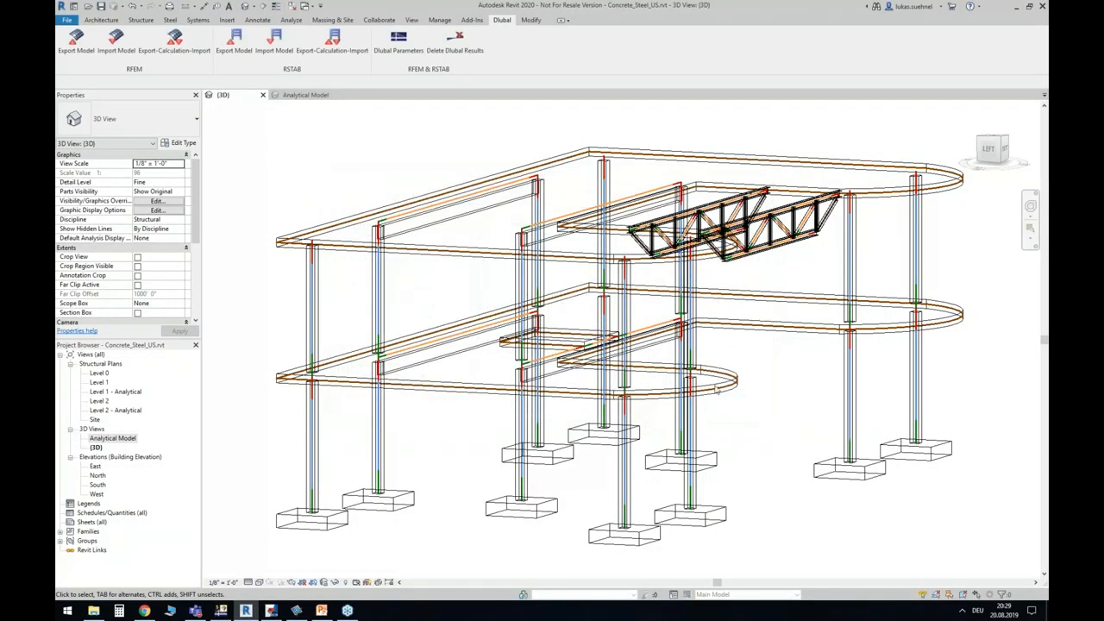
left_click(256, 609)
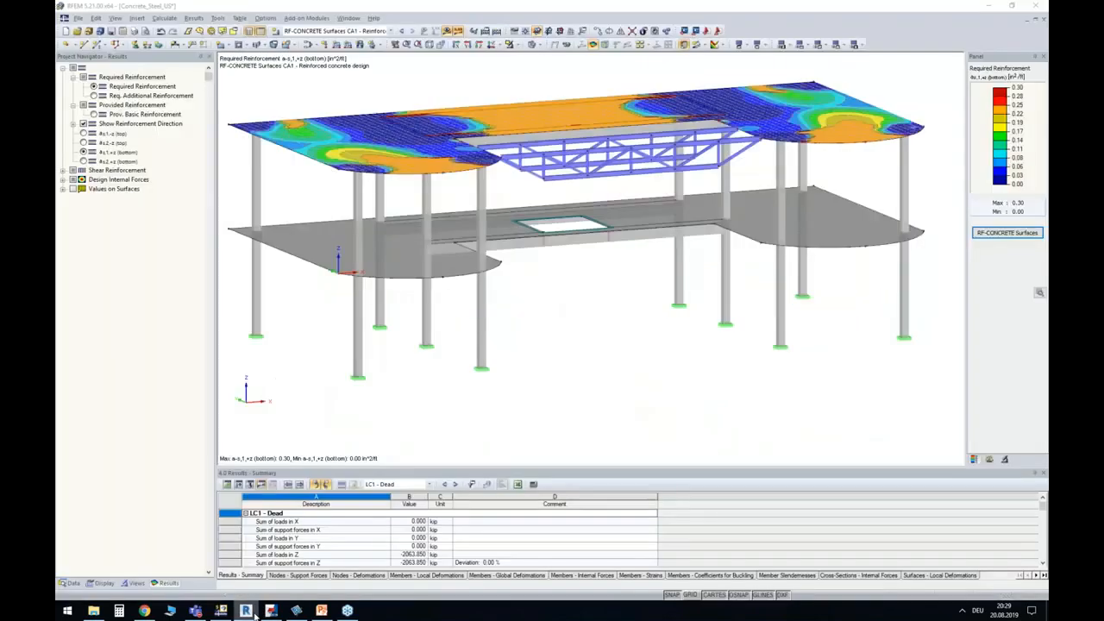
left_click(256, 612)
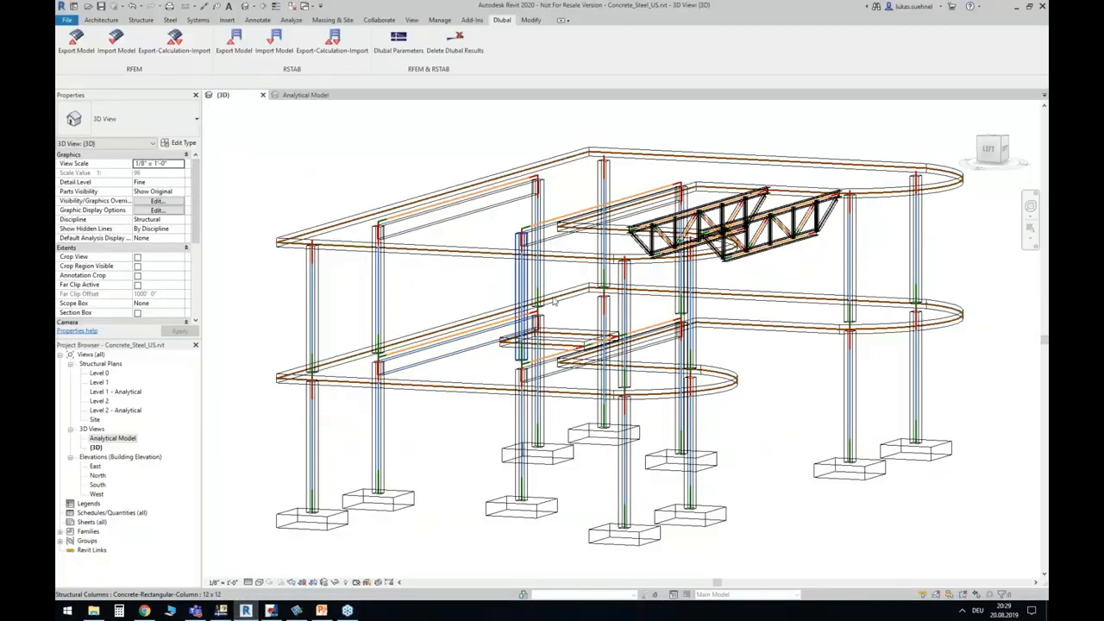
Open the settings for importing the model from RFEM and review the update options for the existing structure and the structural data settings.
scroll(577, 297, "down", 5)
scroll(626, 383, "up", 2)
middle_click_drag(746, 338, 609, 362, "shift")
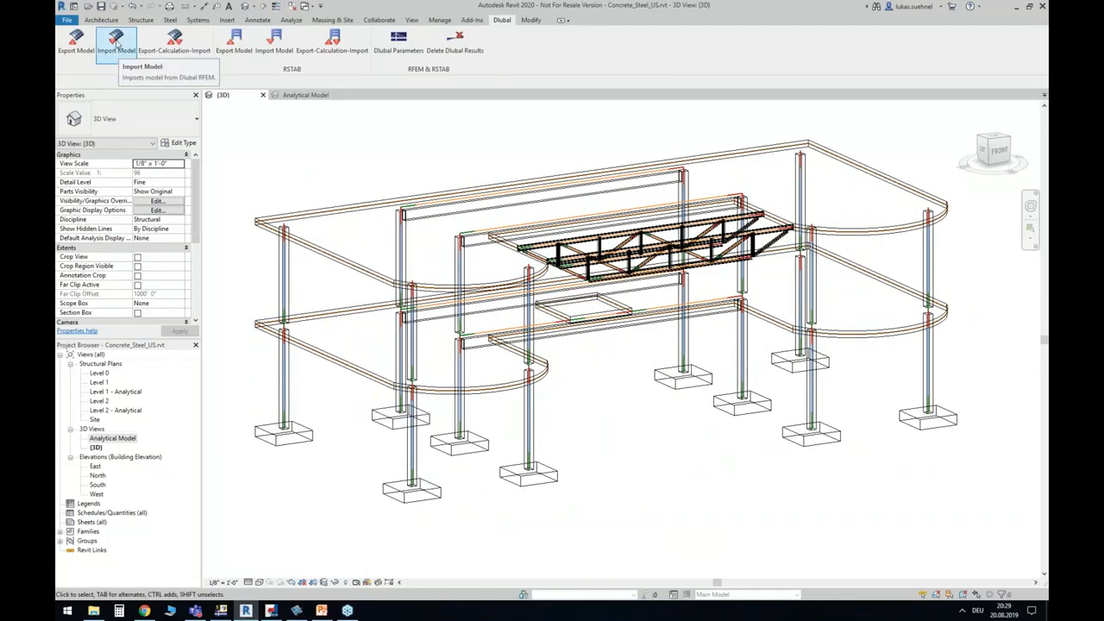
left_click(113, 40)
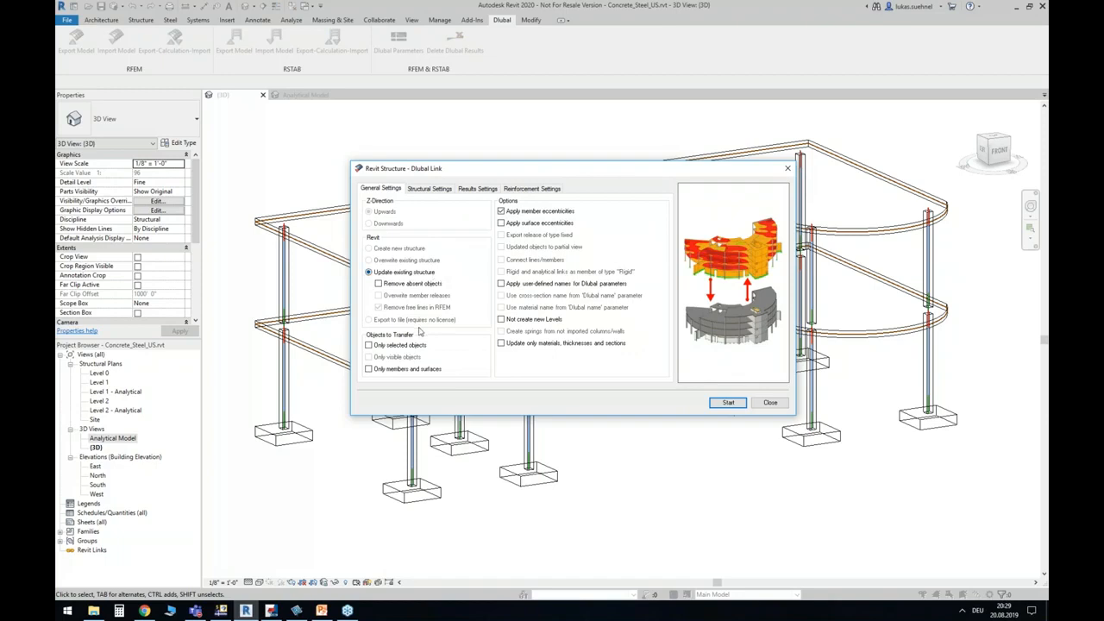
left_click_drag(454, 171, 471, 361)
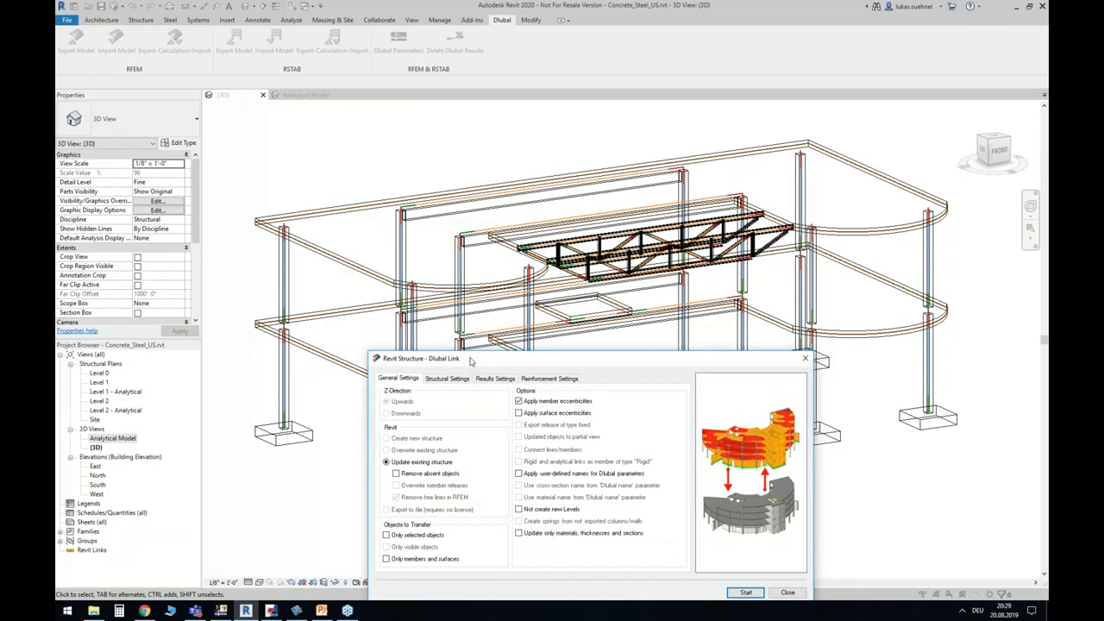
left_click(411, 477)
left_click(430, 480)
left_click(430, 477)
left_click_drag(515, 362, 521, 303)
left_click(443, 318)
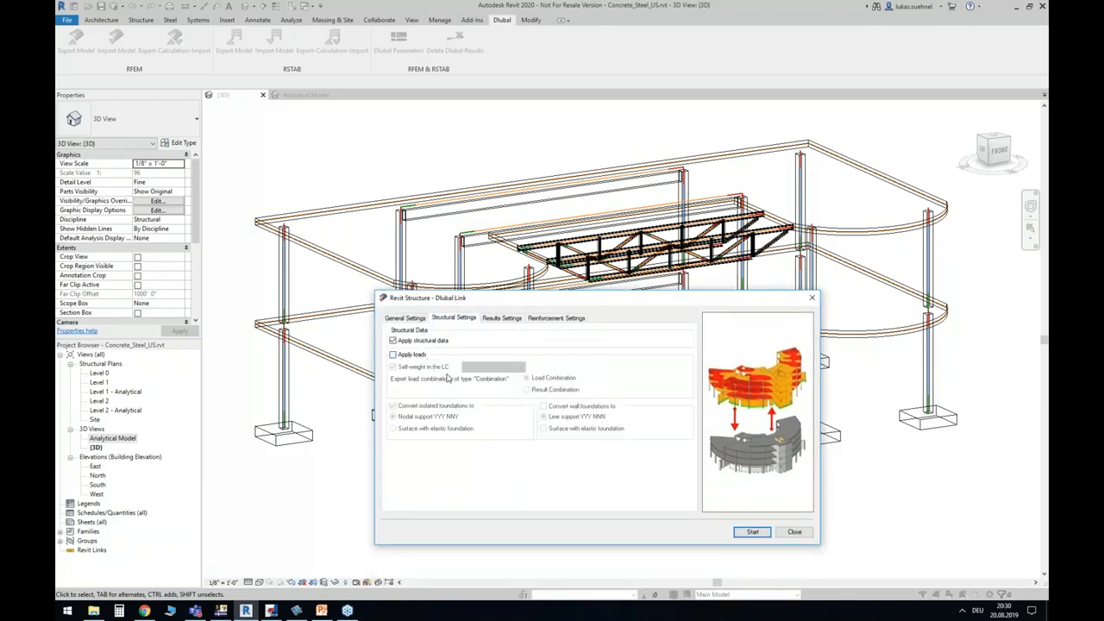
Enable the import of results and review the selected member forces N and the required surface reinforcement results.
left_click(496, 320)
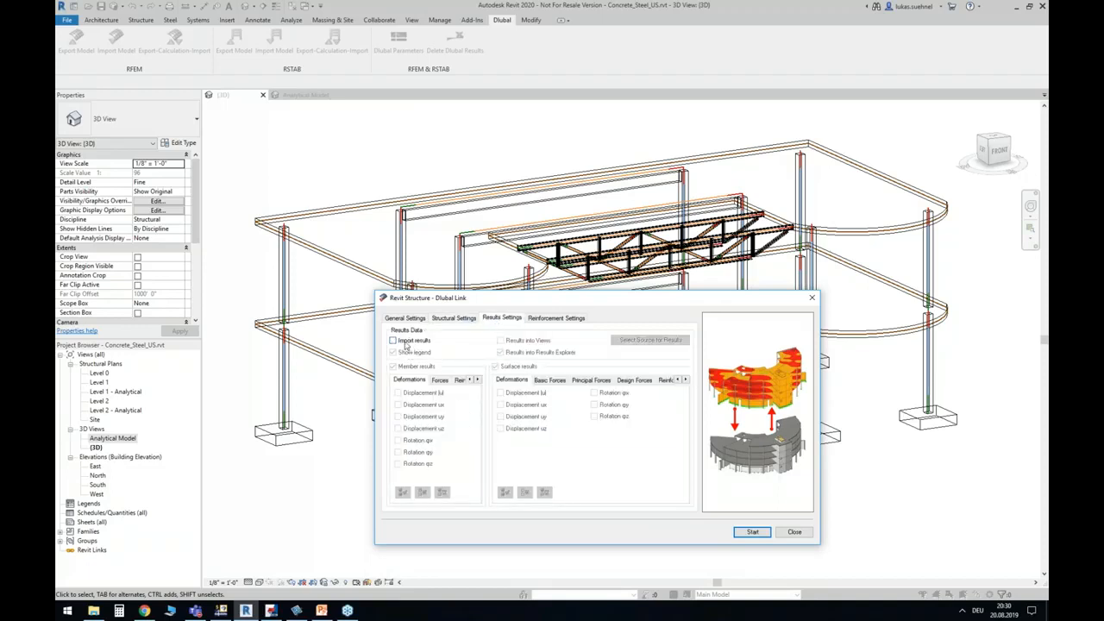
left_click(395, 340)
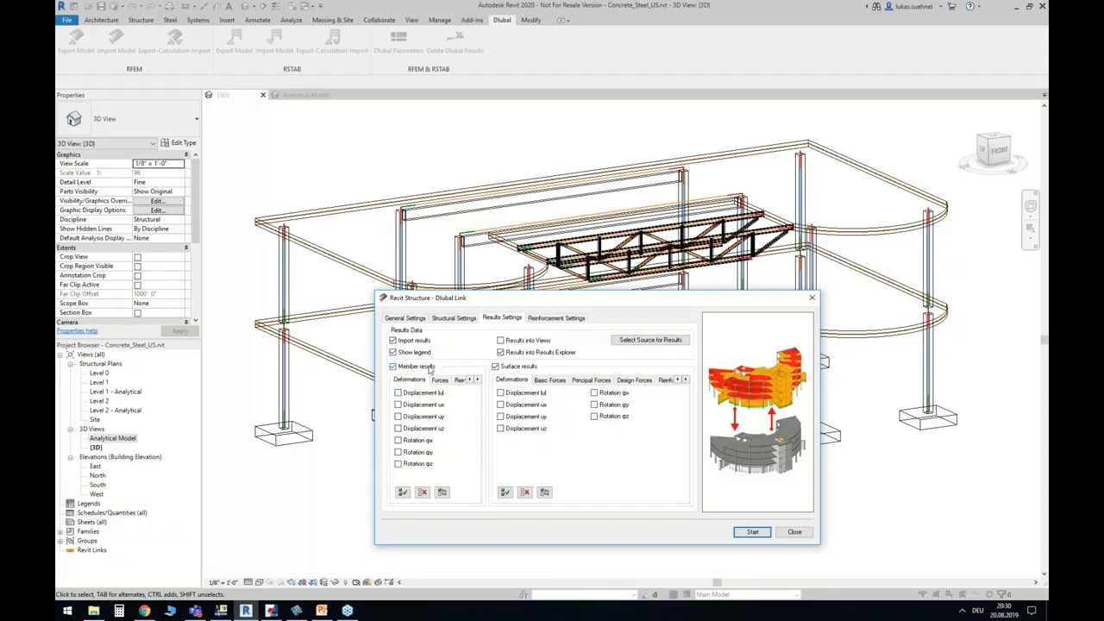
left_click(439, 380)
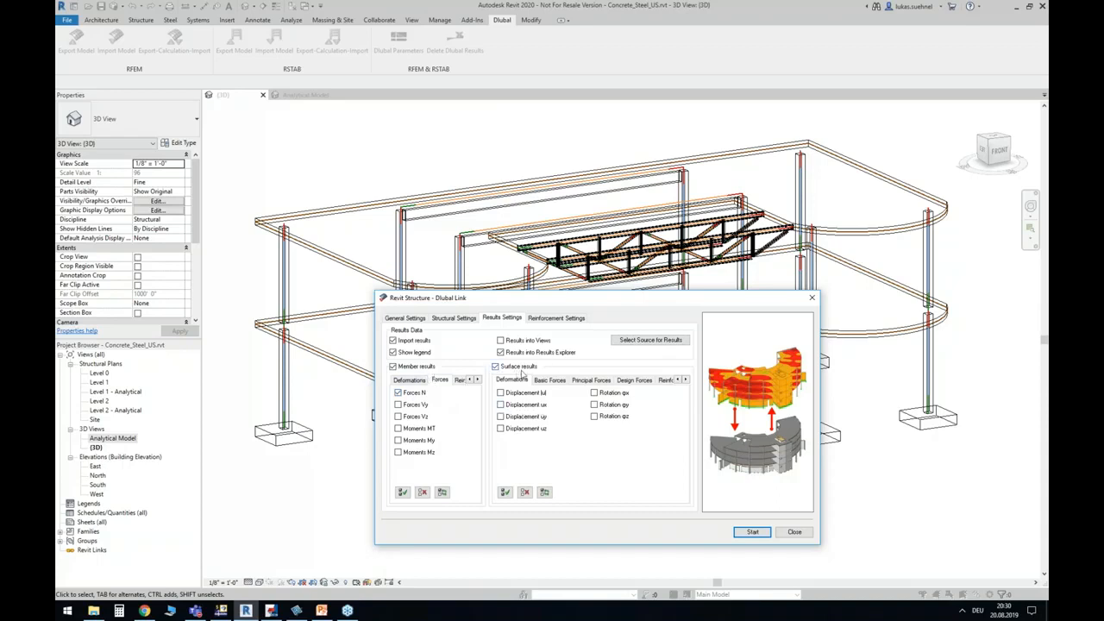
left_click(664, 383)
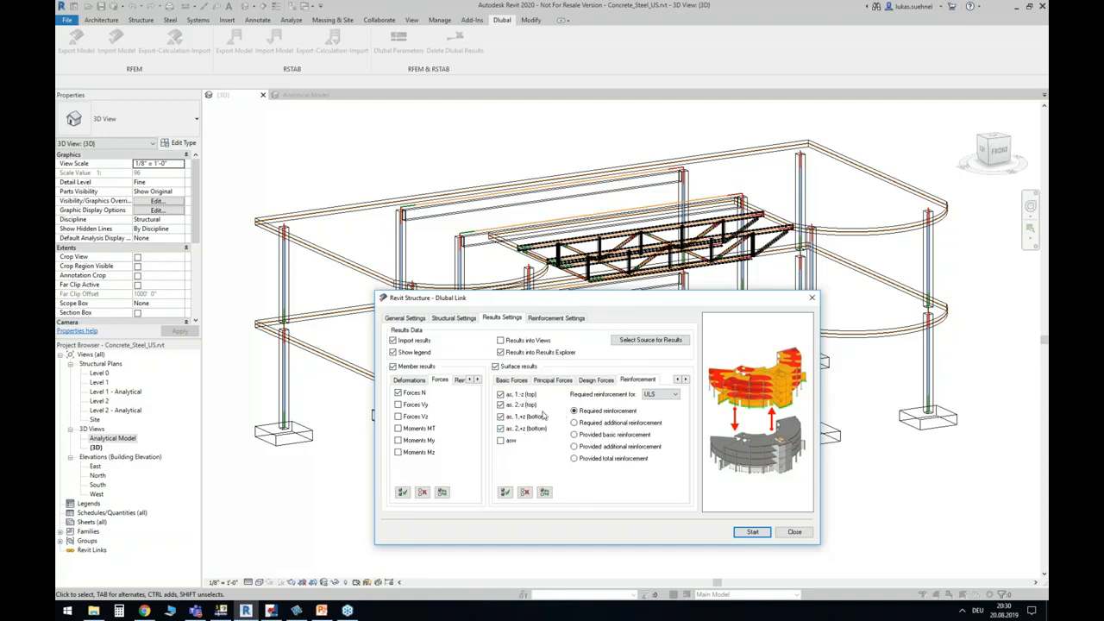
Use LC1 - Dead, LC2 - Live, LC3 - Wind and RF-CONCRETE Surfaces CA1 as the sources for the imported results.
left_click(648, 342)
left_click(638, 345)
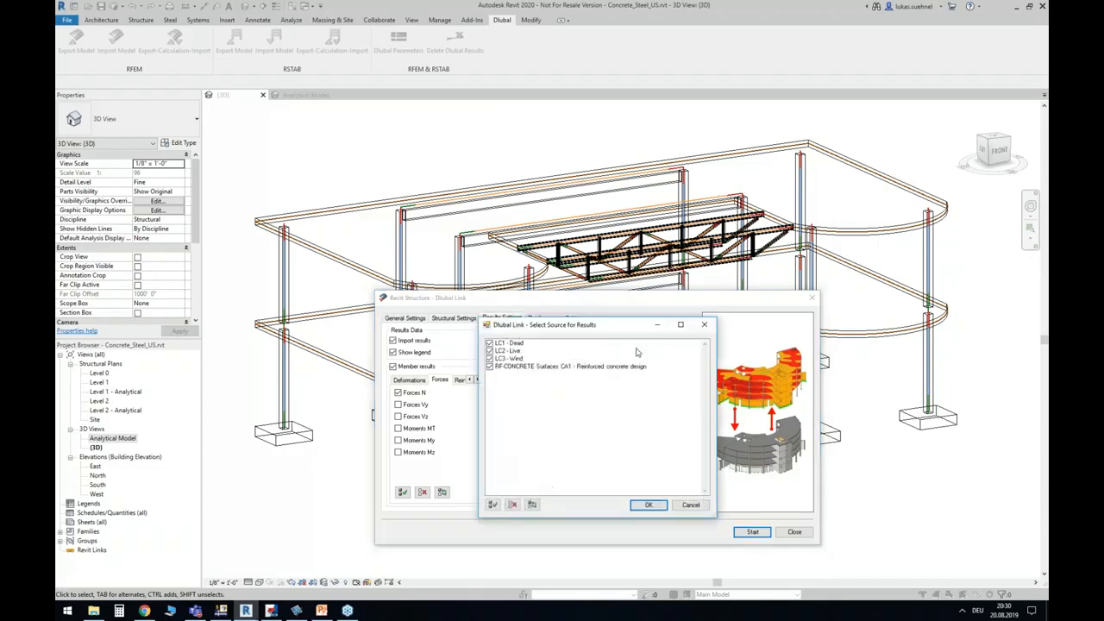
left_click(490, 358)
left_click(490, 350)
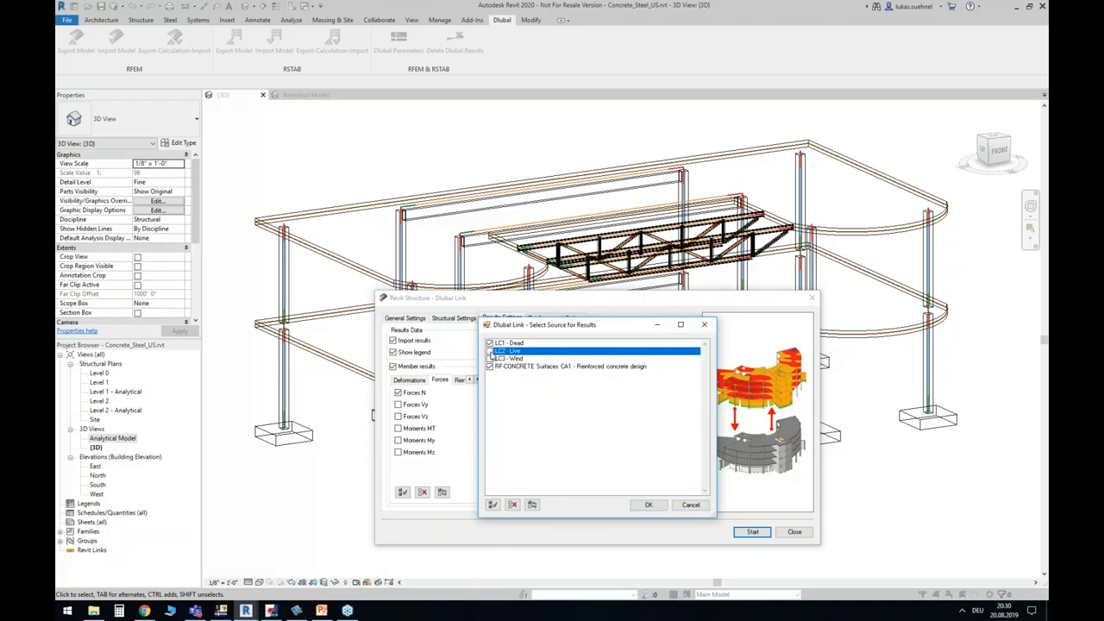
left_click(490, 358)
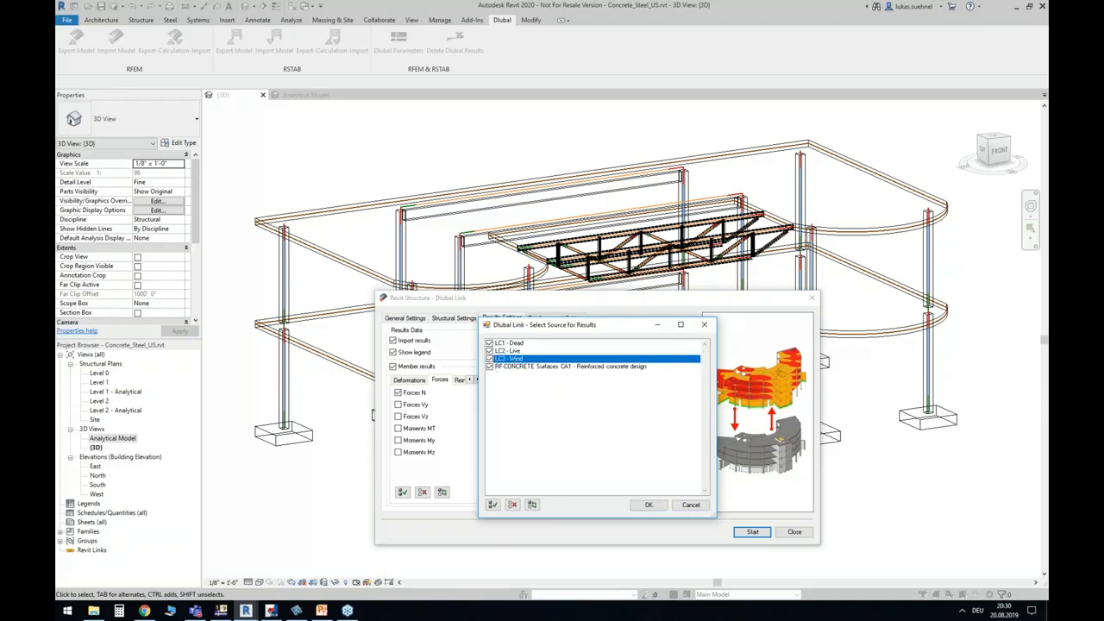
left_click(649, 506)
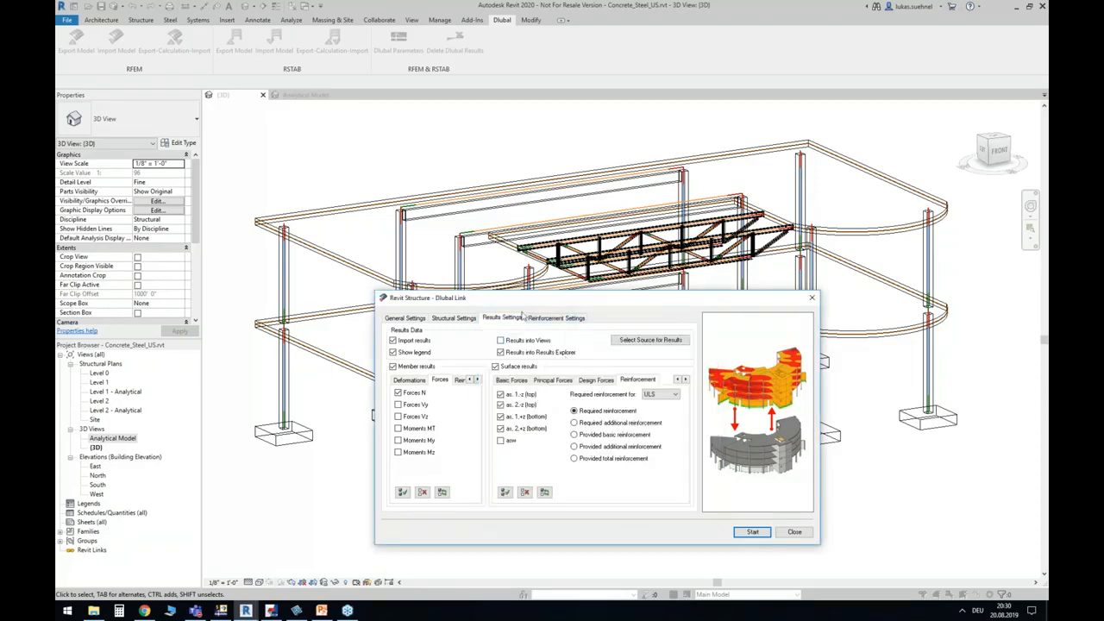
Try limiting the import to updating only materials, thicknesses and sections.
left_click(422, 317)
left_click_drag(525, 300, 532, 232)
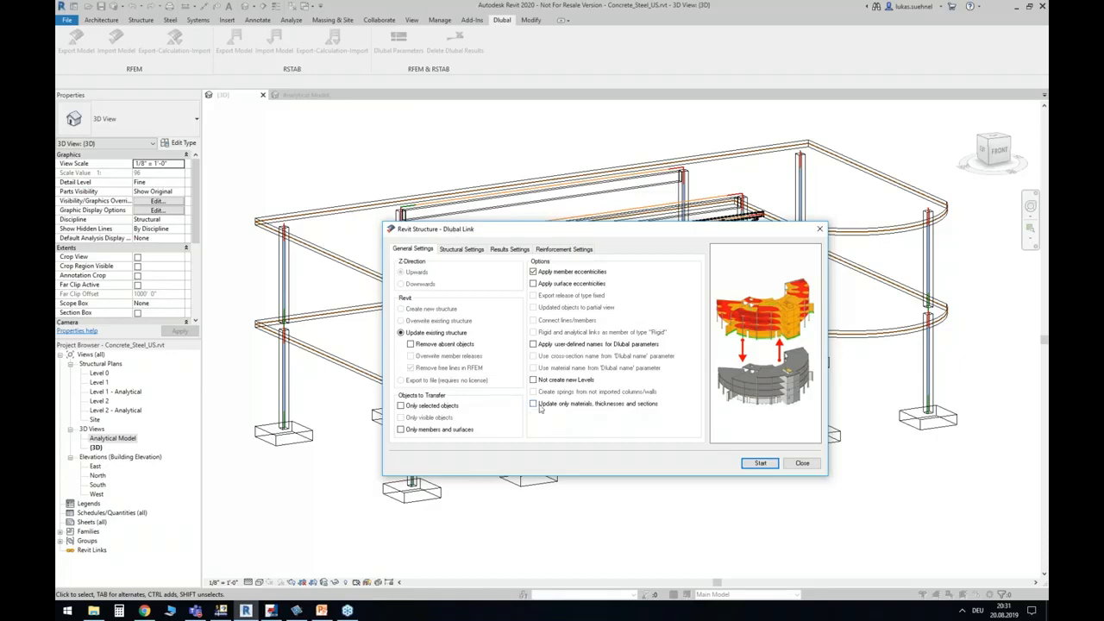
left_click(533, 403)
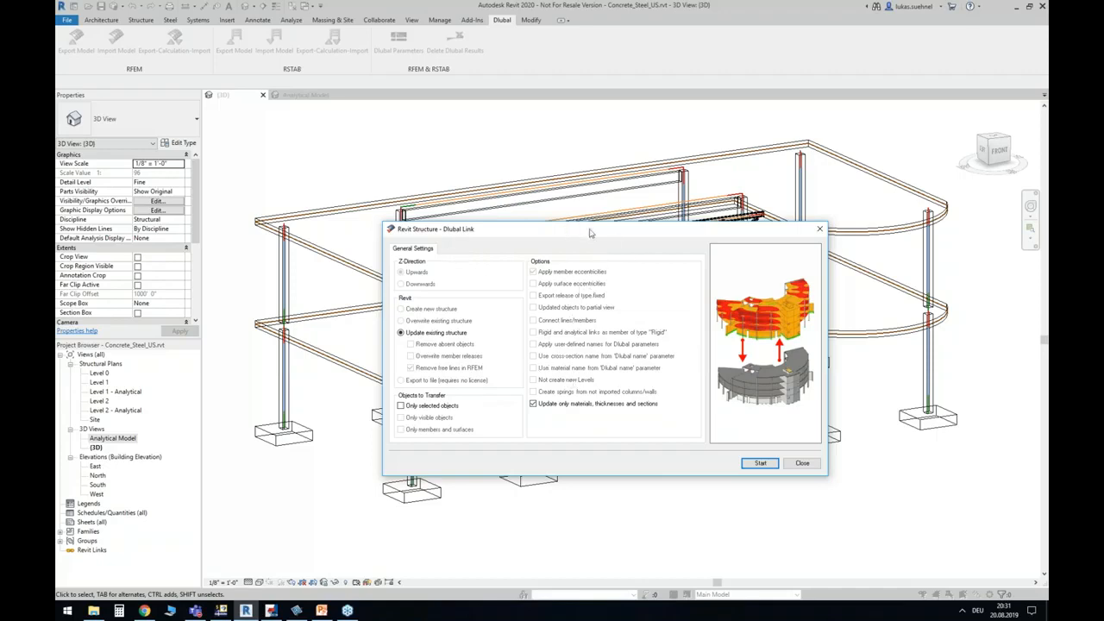
left_click_drag(591, 231, 830, 242)
left_click_drag(738, 246, 699, 351)
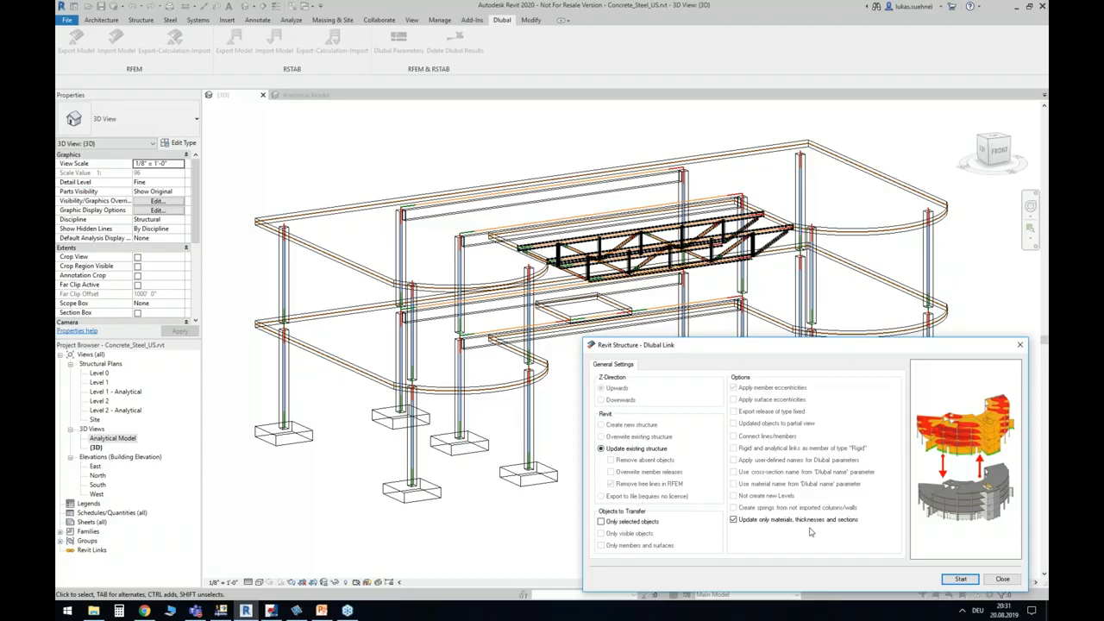
left_click_drag(639, 349, 622, 327)
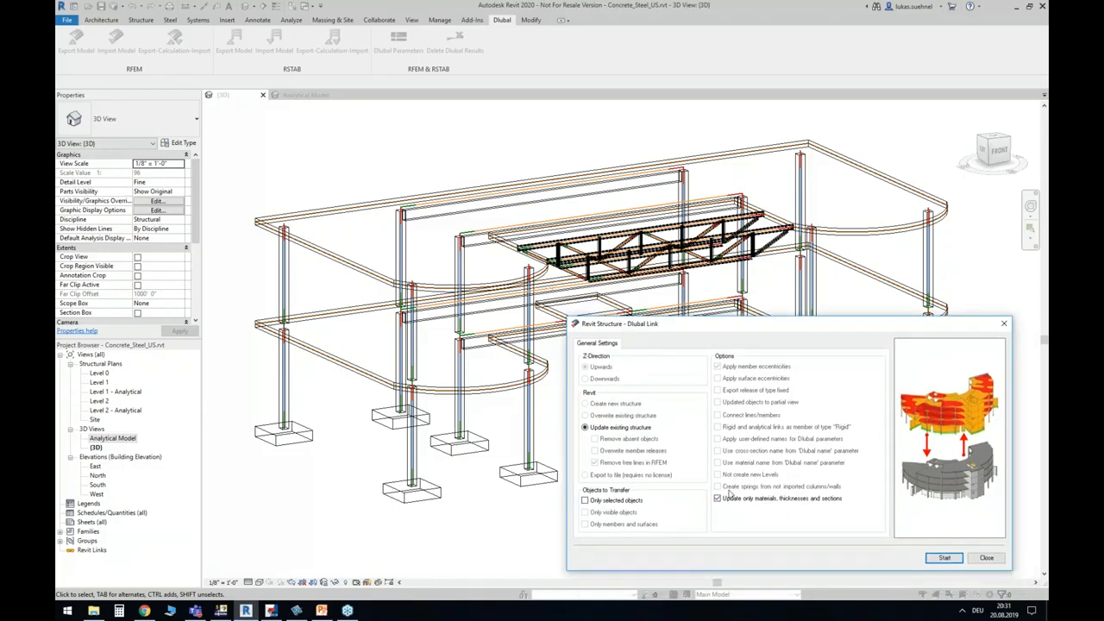
left_click(719, 499)
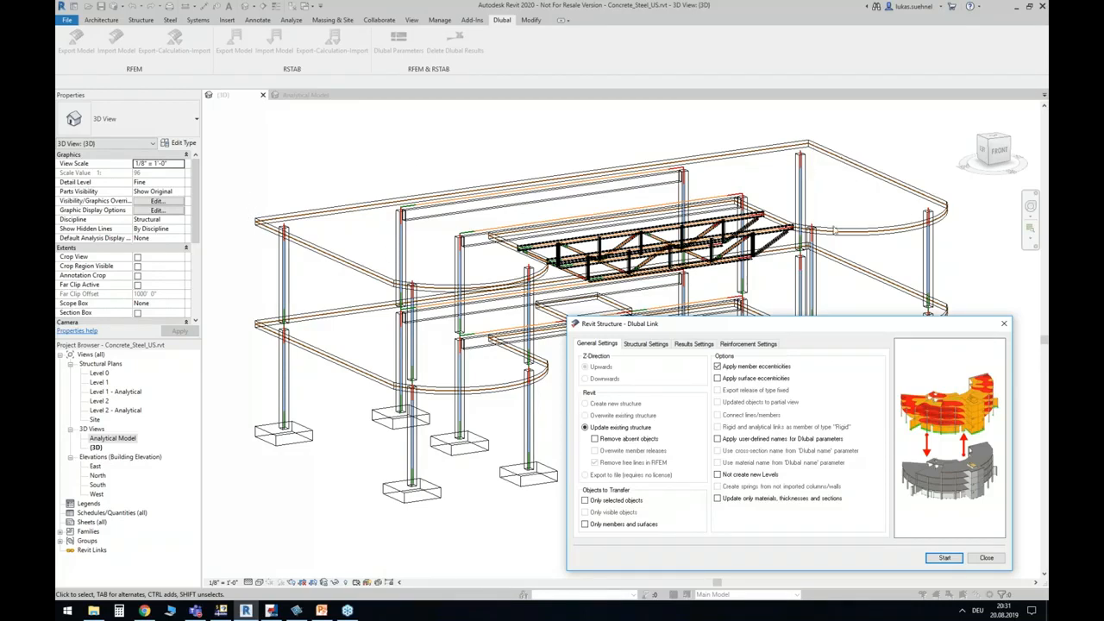
left_click_drag(794, 319, 761, 244)
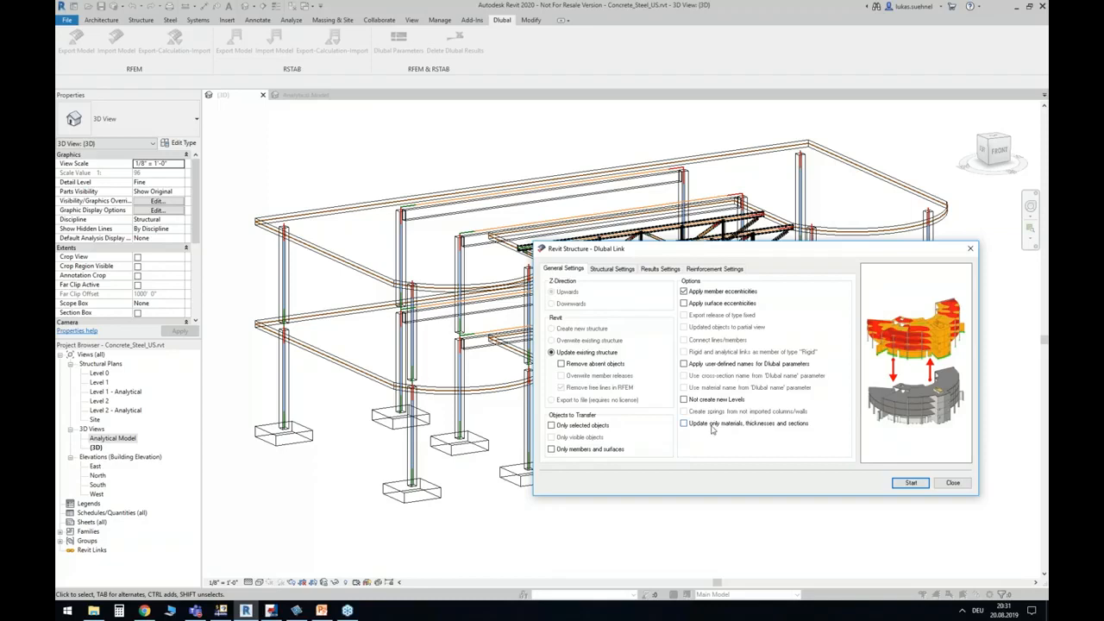
left_click(712, 426)
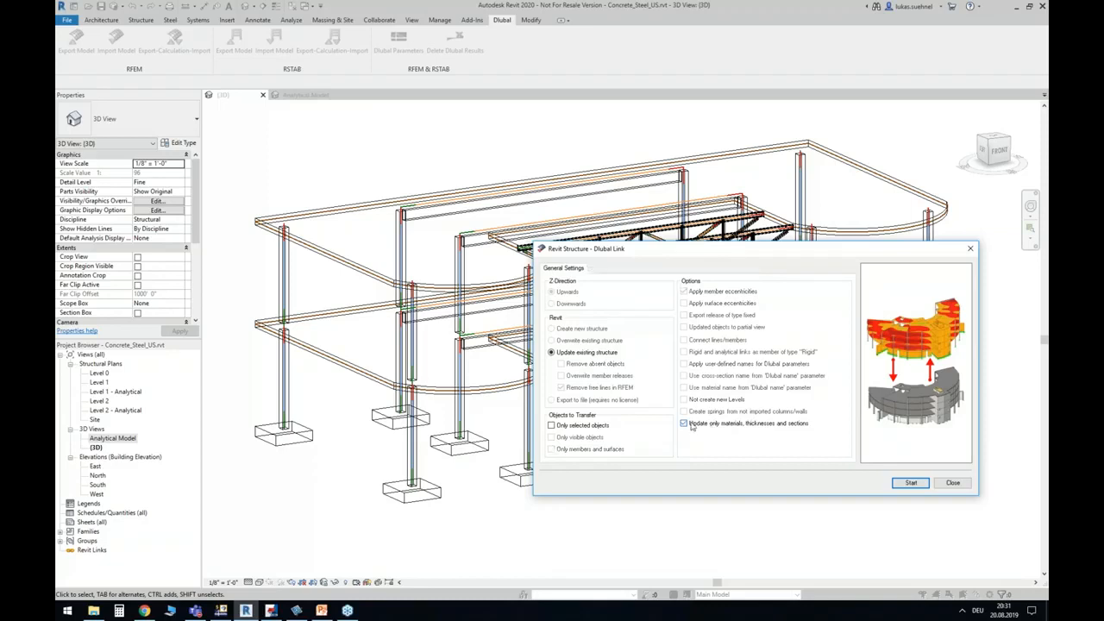
left_click(700, 424)
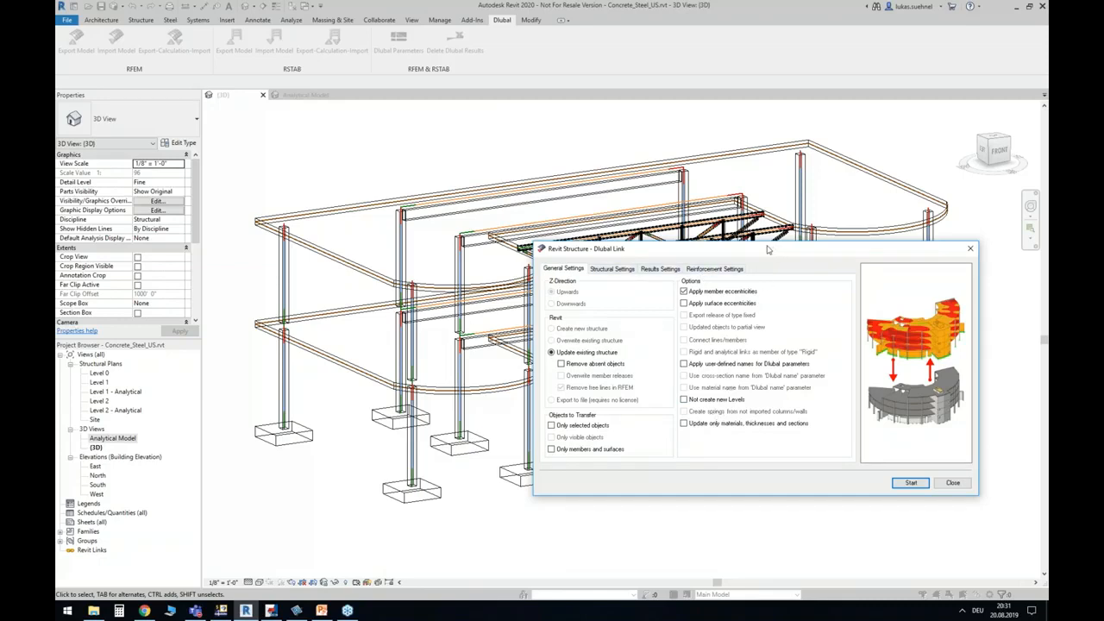
Import the modified RFEM model with its results to update the existing Revit structure, and close the import log.
left_click_drag(767, 250, 749, 201)
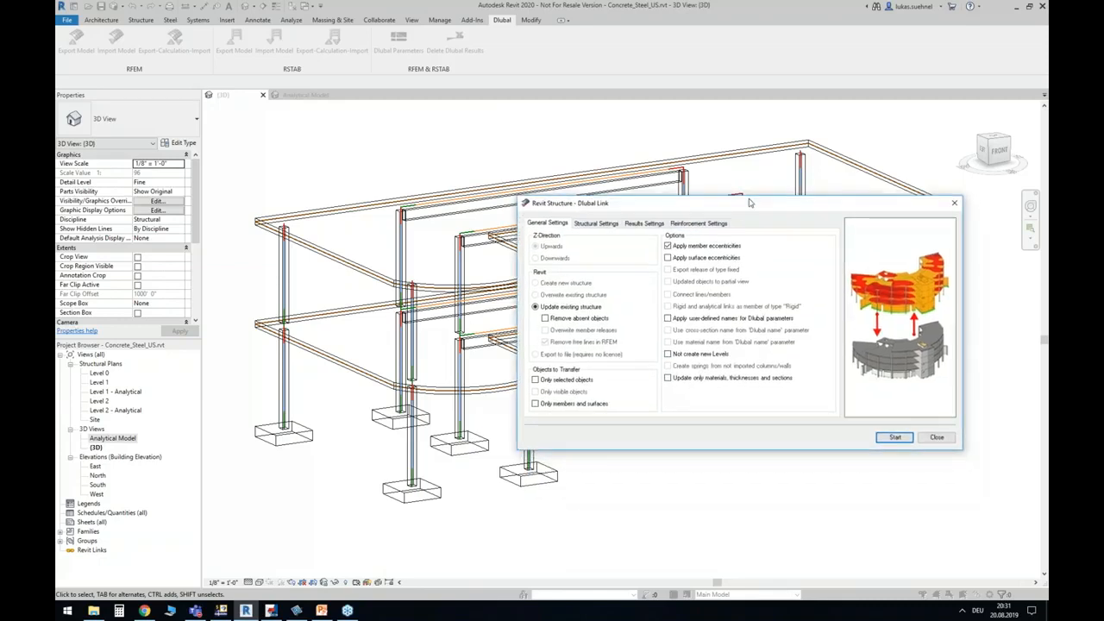
left_click(891, 436)
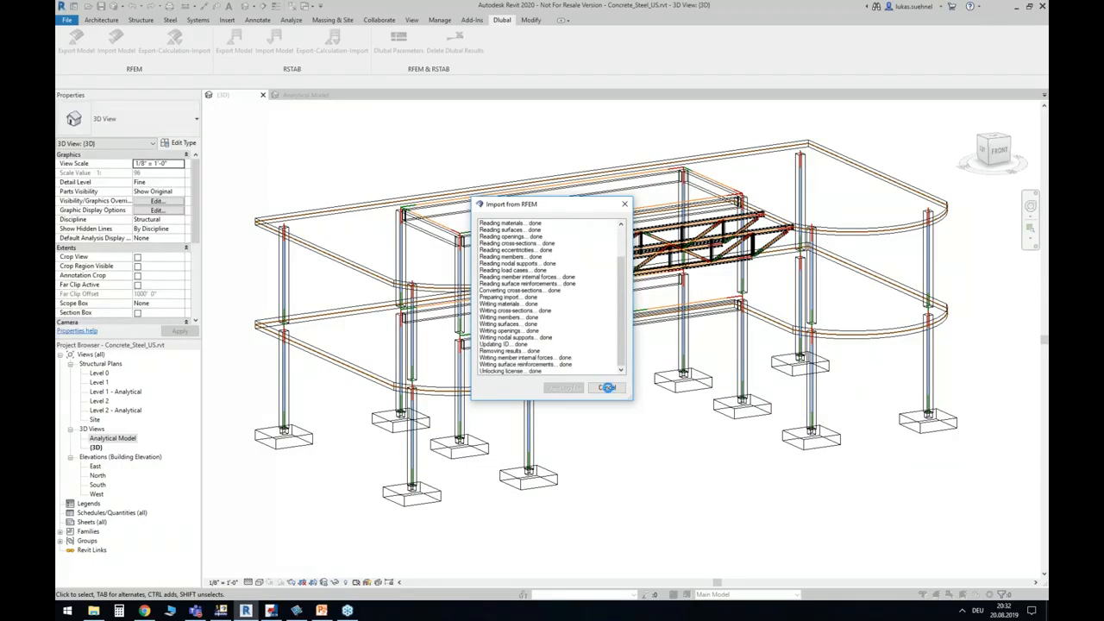
left_click(608, 387)
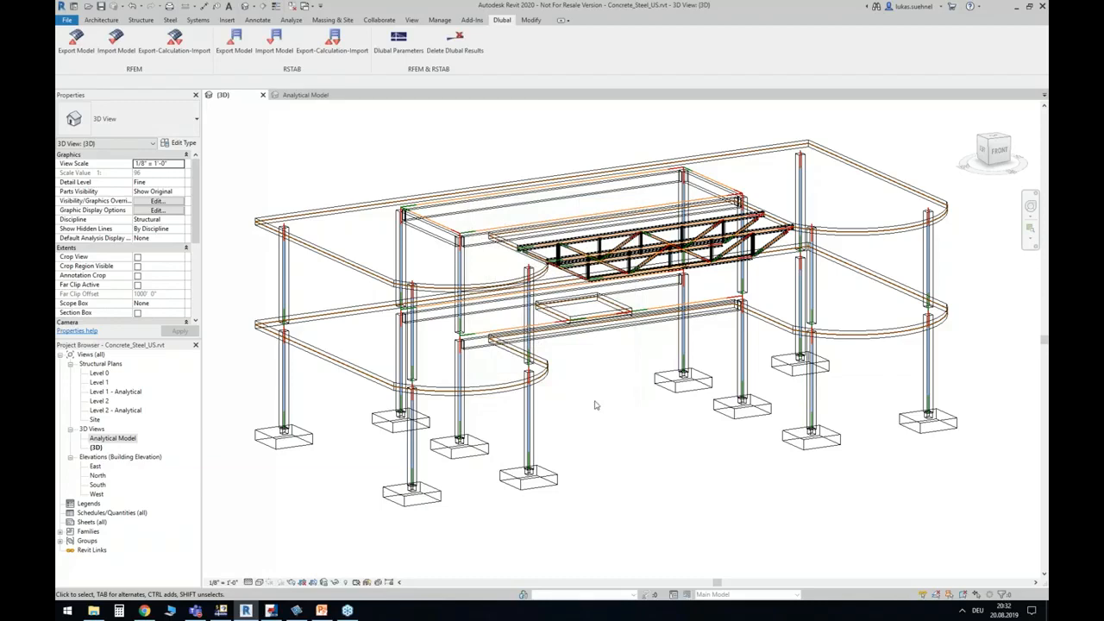
Display the updated building in the 3D view with the Shaded visual style.
scroll(622, 363, "down", 2)
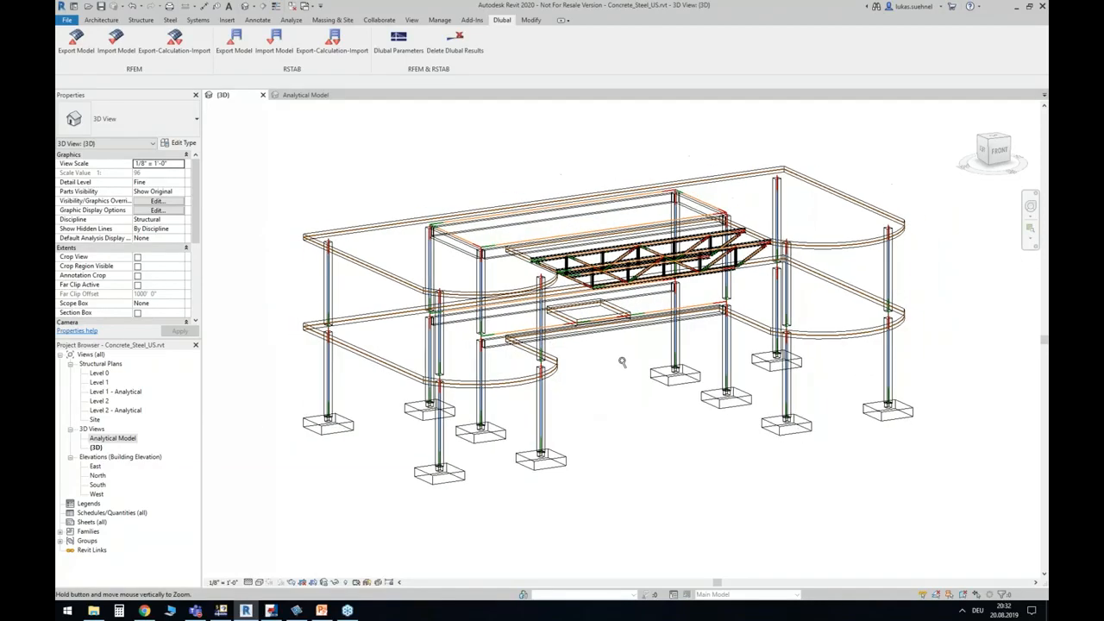
left_click(259, 582)
left_click(274, 540)
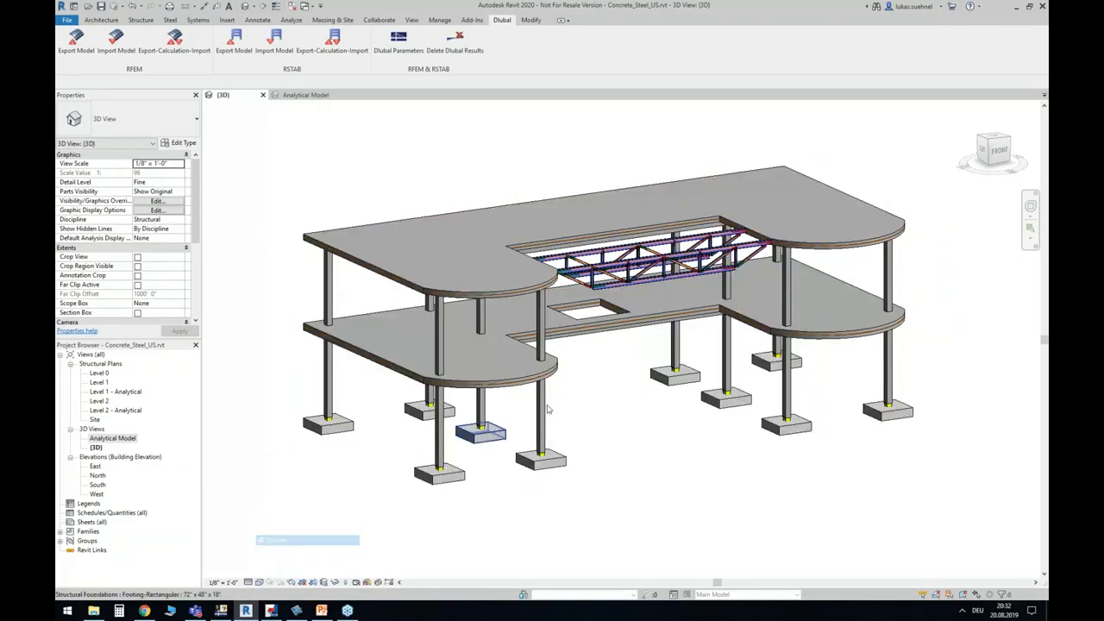
Select the lower floor slab to check its updated floor type and properties.
middle_click_drag(665, 388, 460, 373, "shift")
scroll(473, 380, "up", 5)
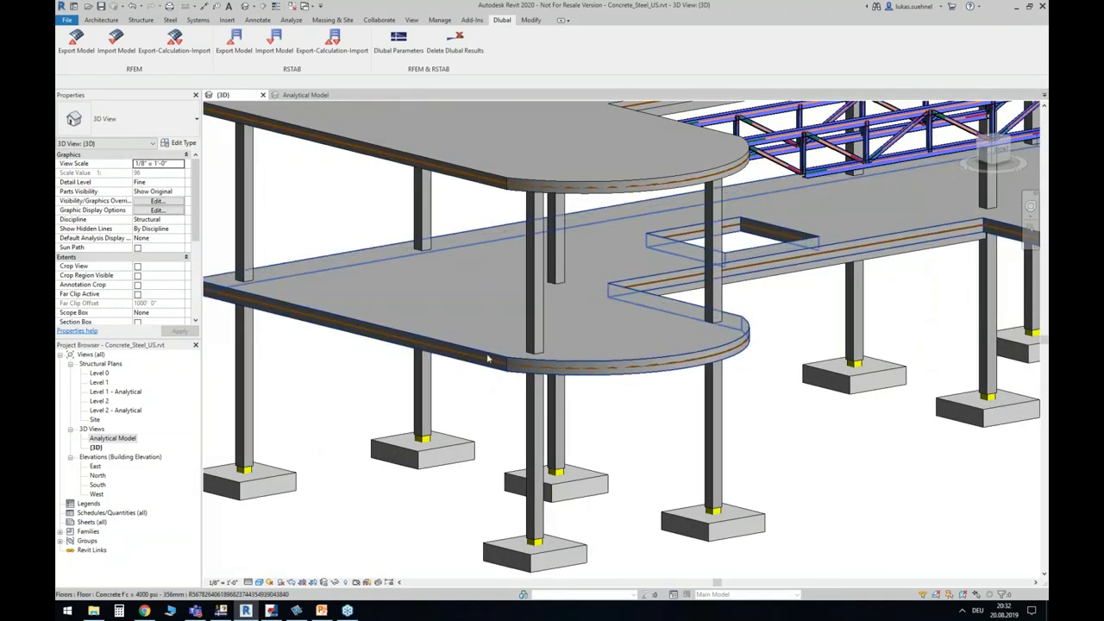
left_click(449, 275)
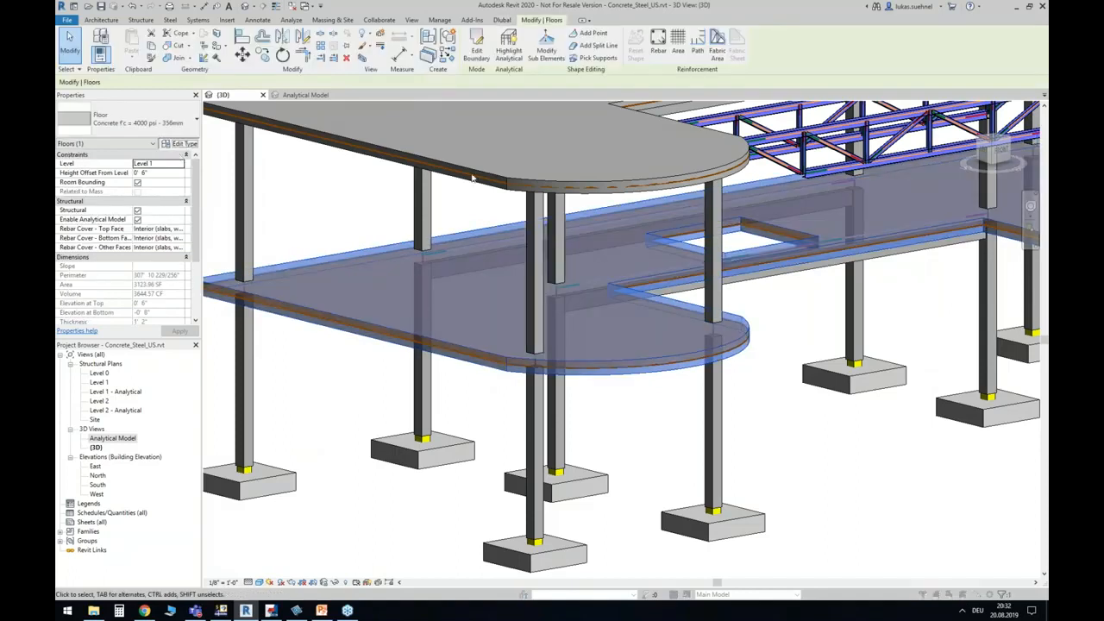
Check the lower floor slab's type properties and the section of the roof truss's rear top chord.
left_click(179, 142)
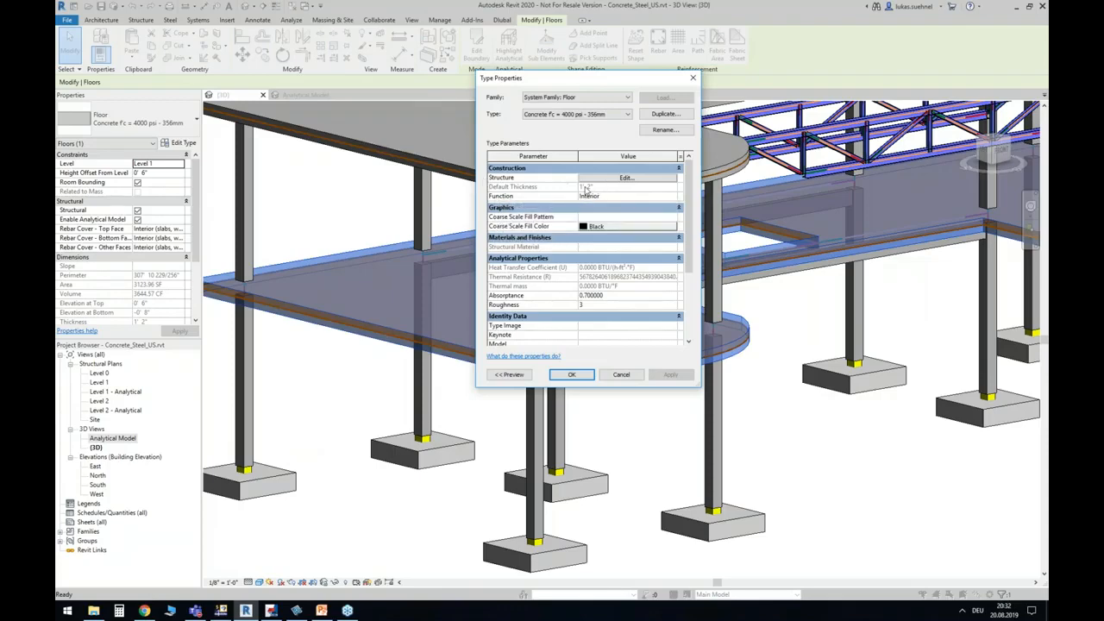
left_click(621, 375)
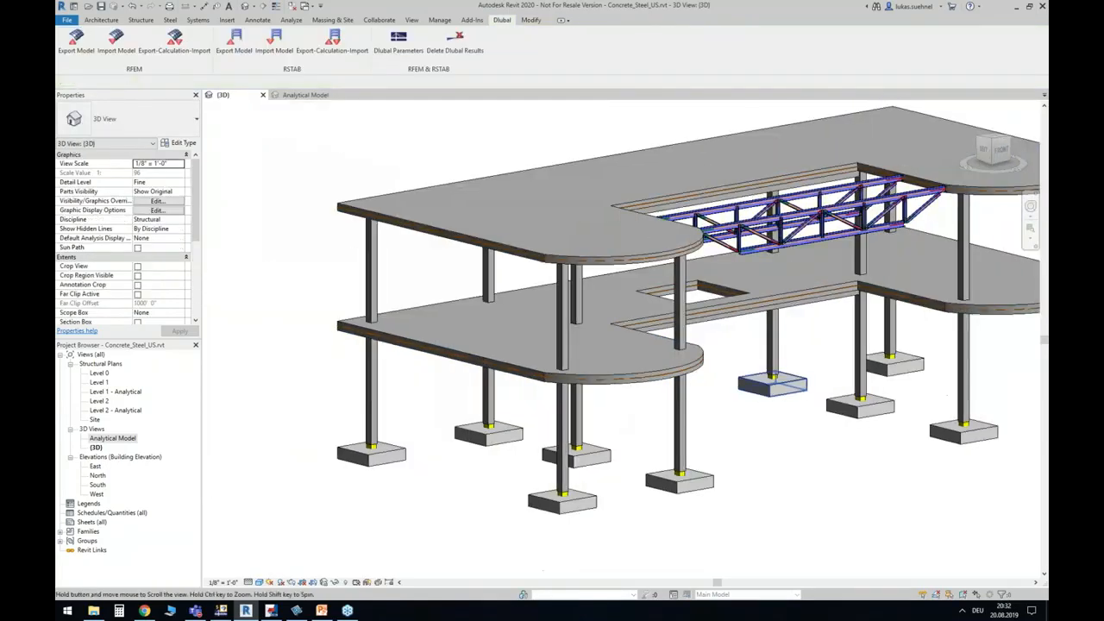
scroll(619, 215, "up", 3)
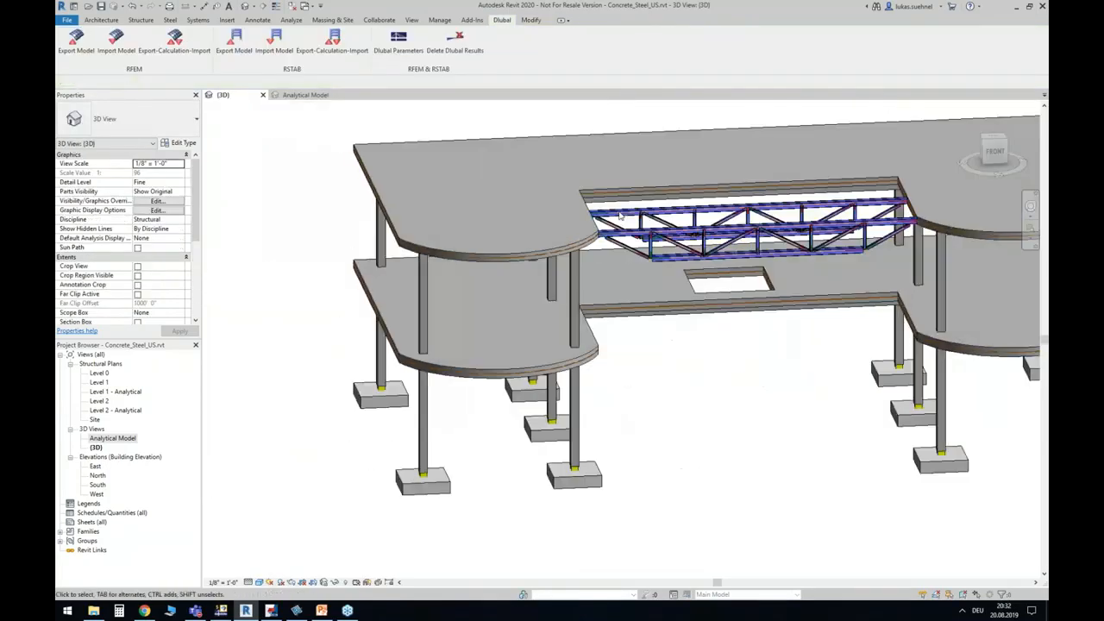
scroll(619, 215, "up", 4)
left_click(628, 226)
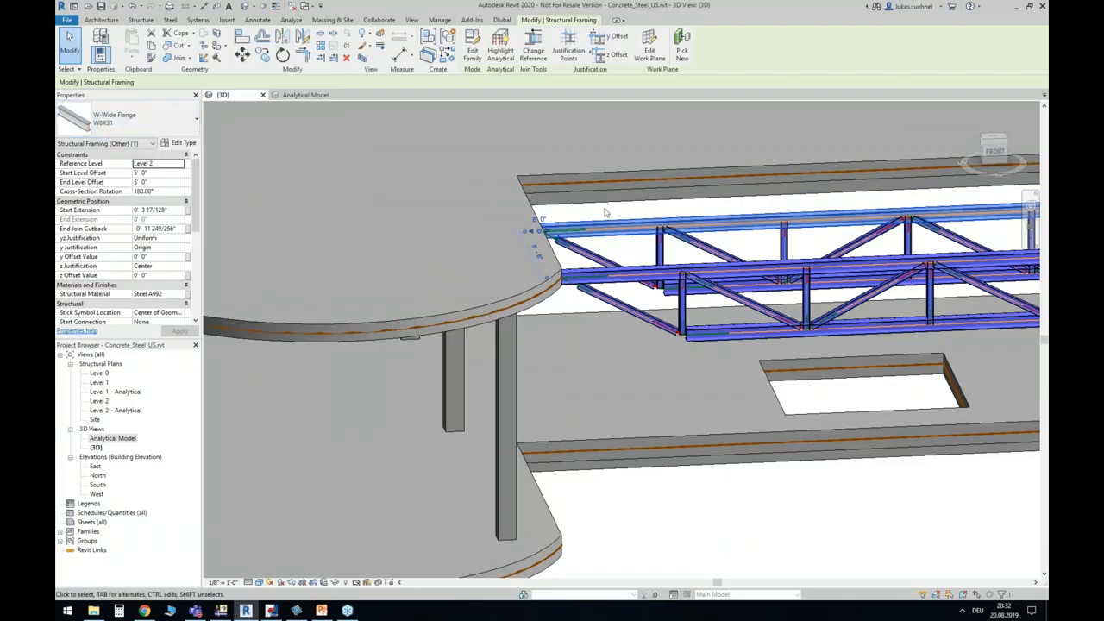
scroll(607, 212, "down", 2)
key("Escape")
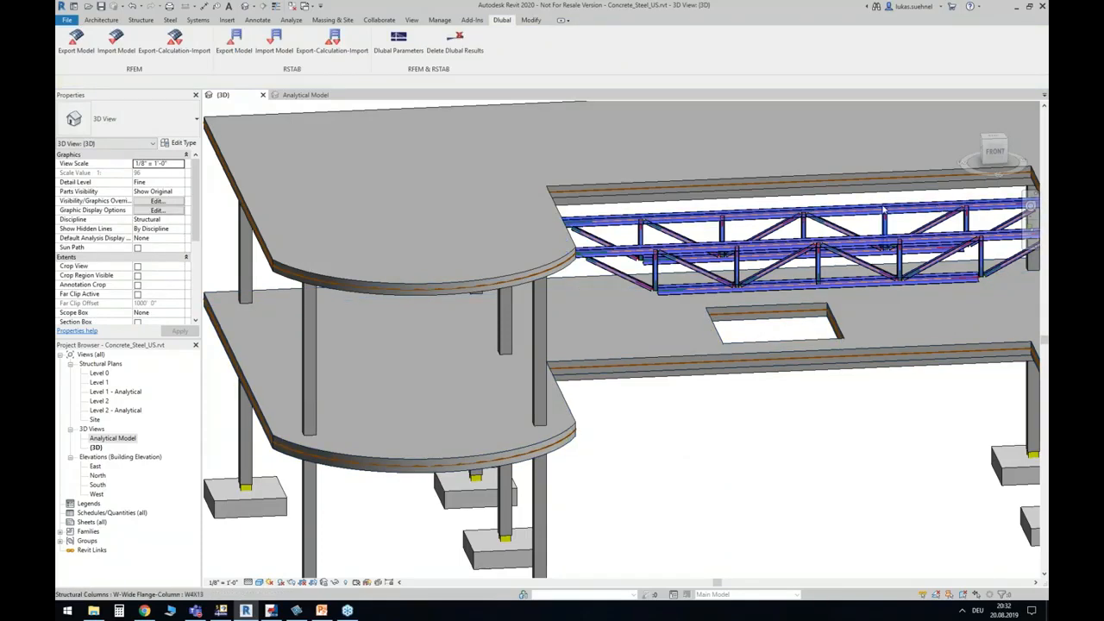
Inspect the rectangular concrete beams beneath the upper slab from a low viewpoint.
scroll(732, 417, "down", 2)
middle_click_drag(731, 417, 835, 280, "shift")
scroll(669, 231, "up", 3)
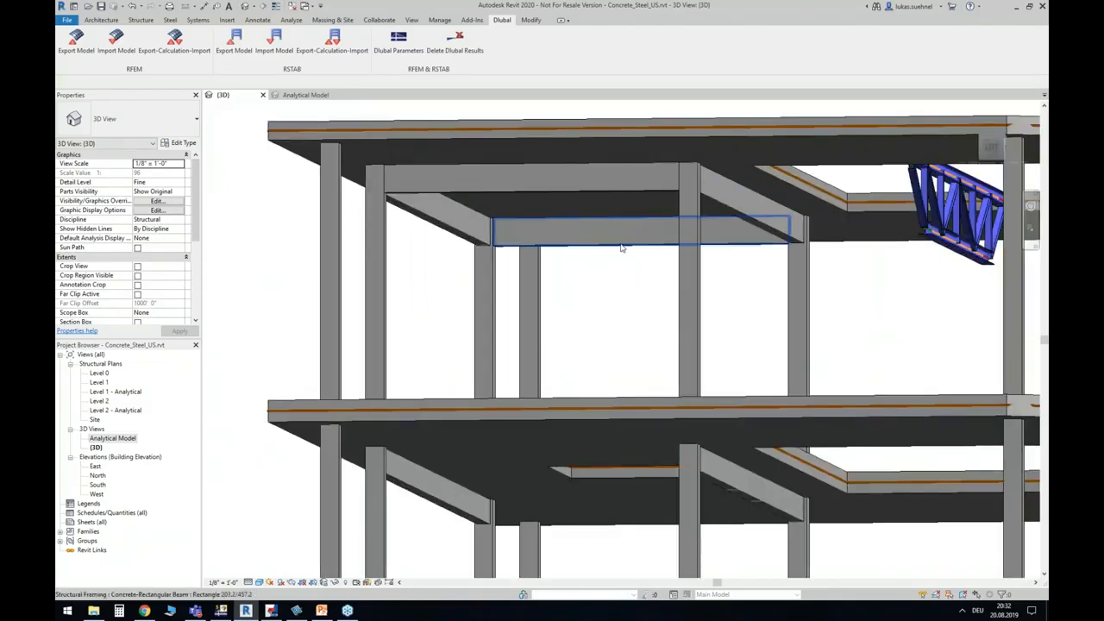
left_click(598, 231)
key("Escape")
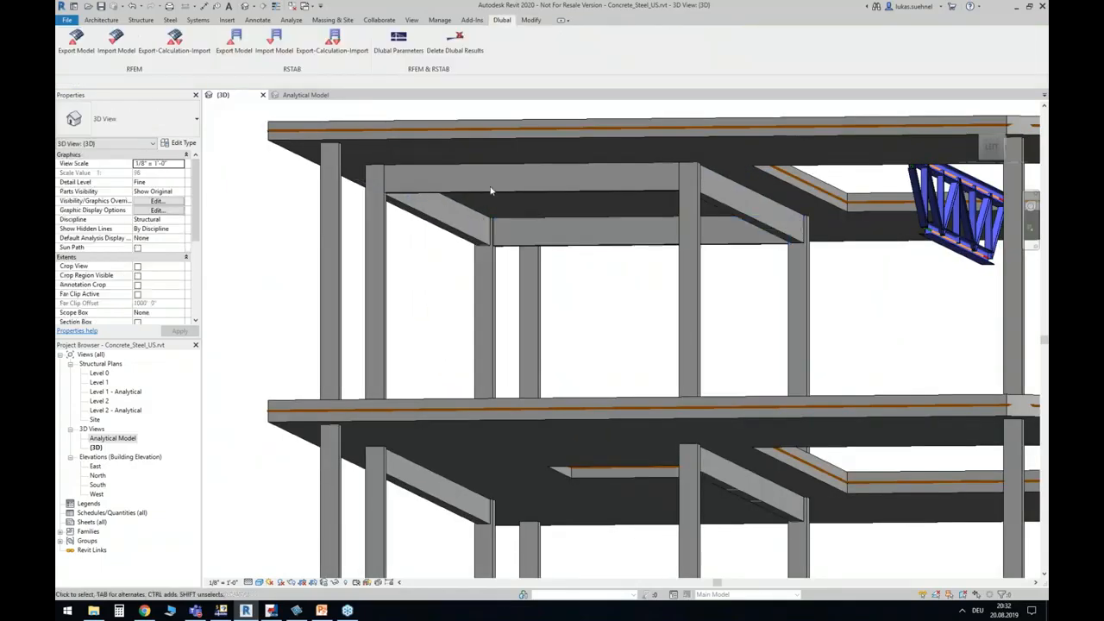
left_click(517, 184)
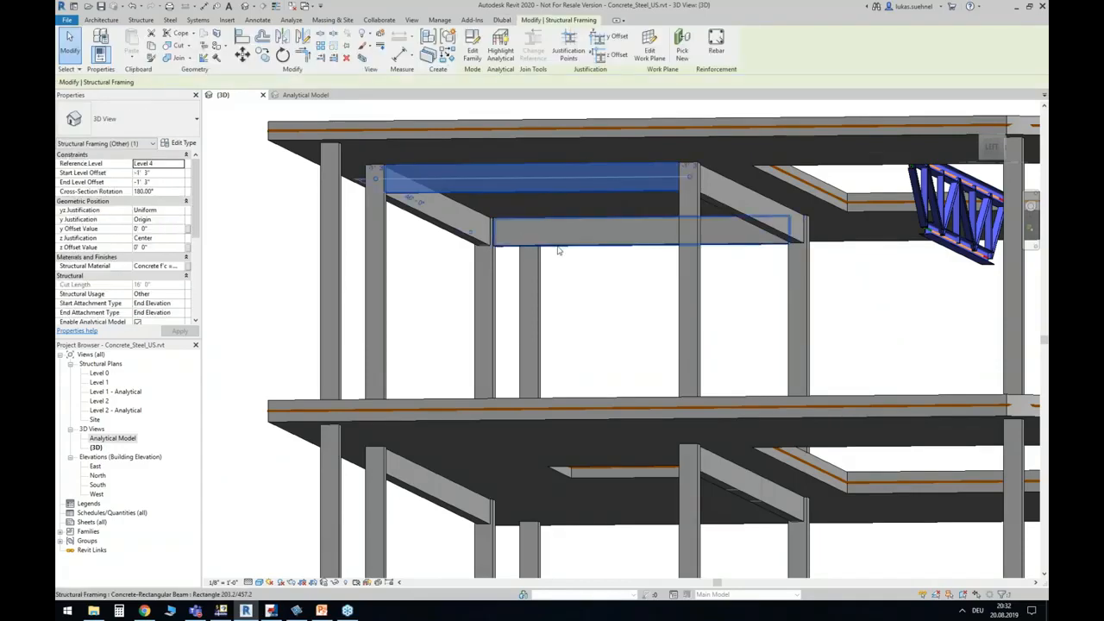
left_click(557, 244)
left_click(590, 302)
scroll(598, 295, "down", 2)
middle_click_drag(605, 322, 488, 263)
middle_click_drag(746, 411, 642, 434, "shift")
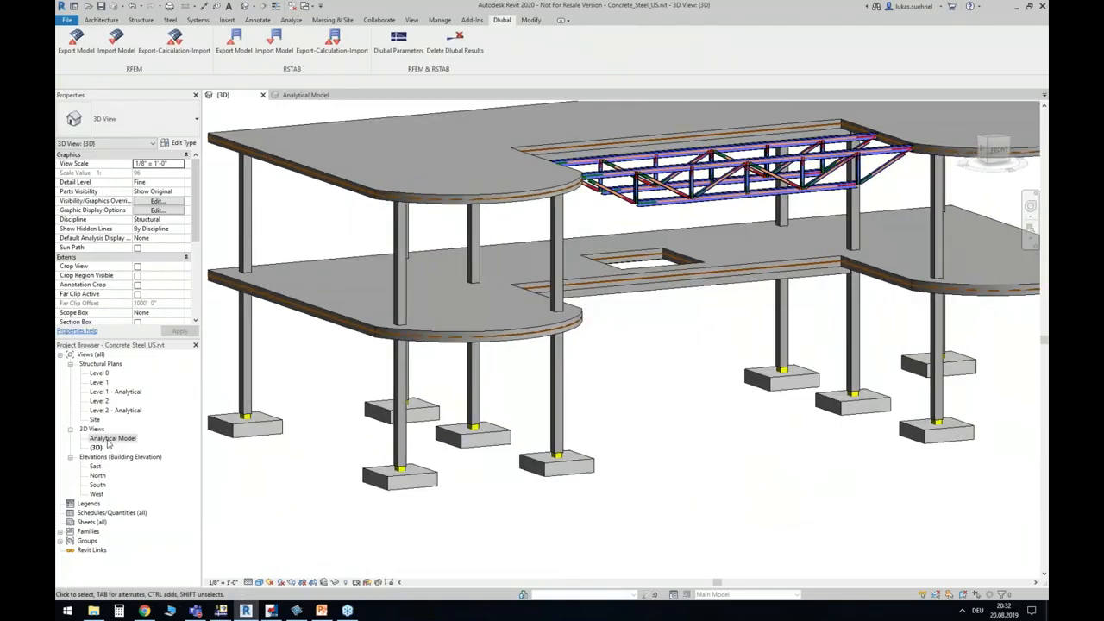
Open the Analytical Model view and check the boundary condition at the base of a front column.
left_click(307, 95)
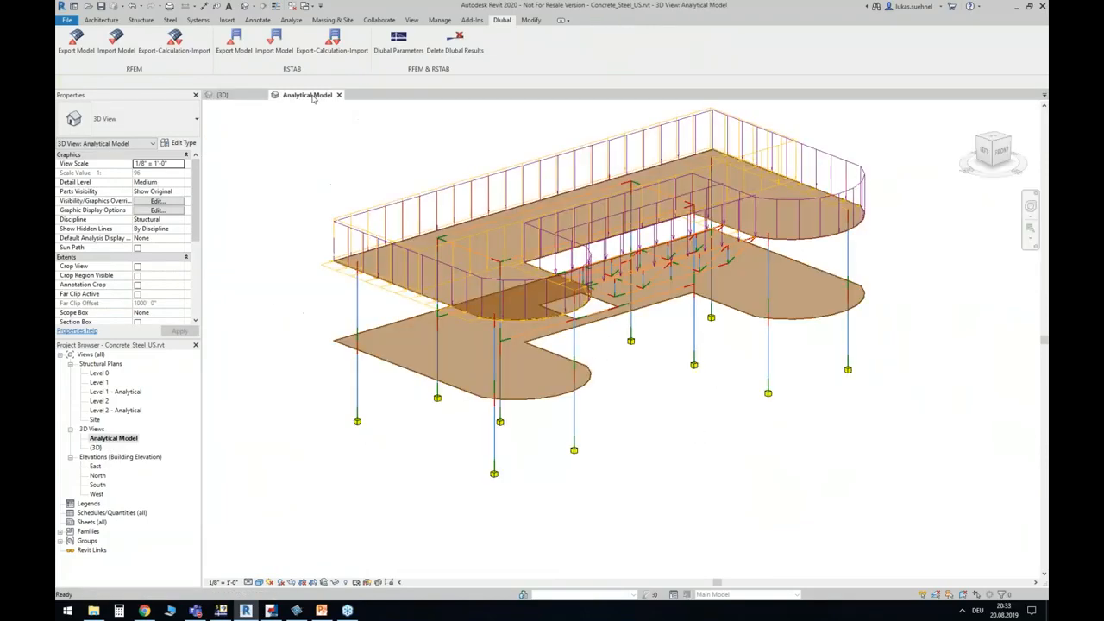
middle_click_drag(498, 456, 429, 445, "shift")
scroll(416, 442, "up", 3)
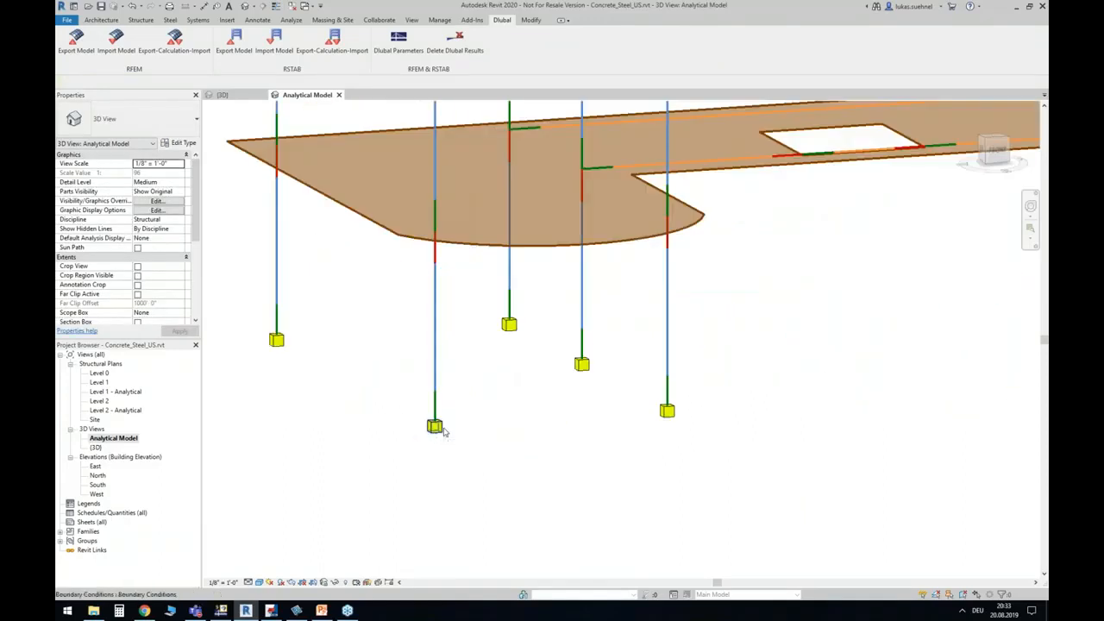
left_click(435, 426)
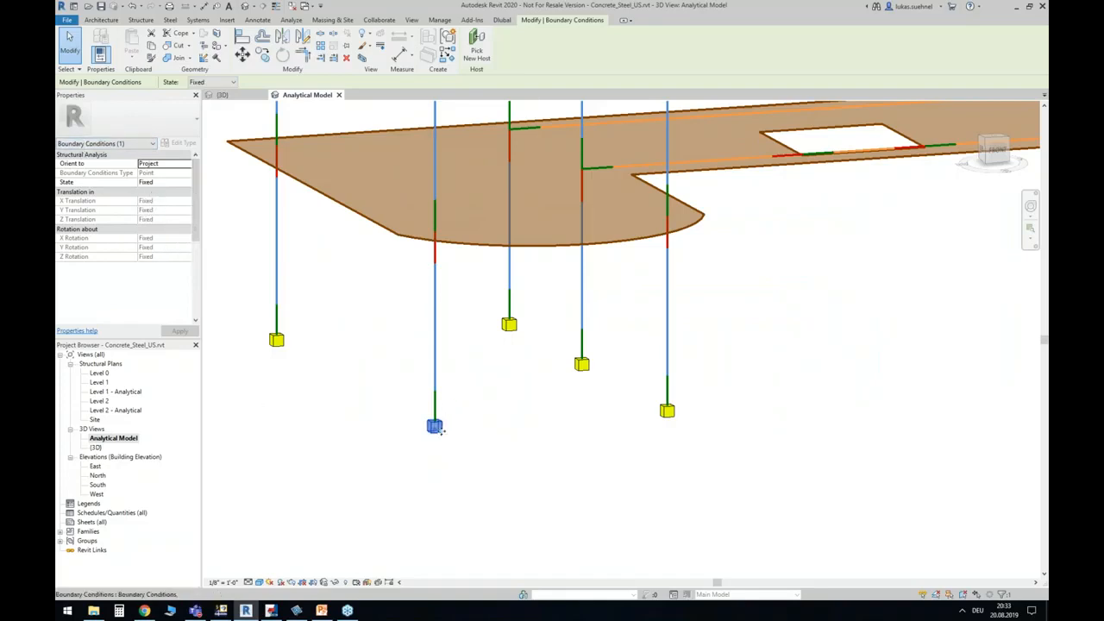
scroll(444, 459, "down", 3)
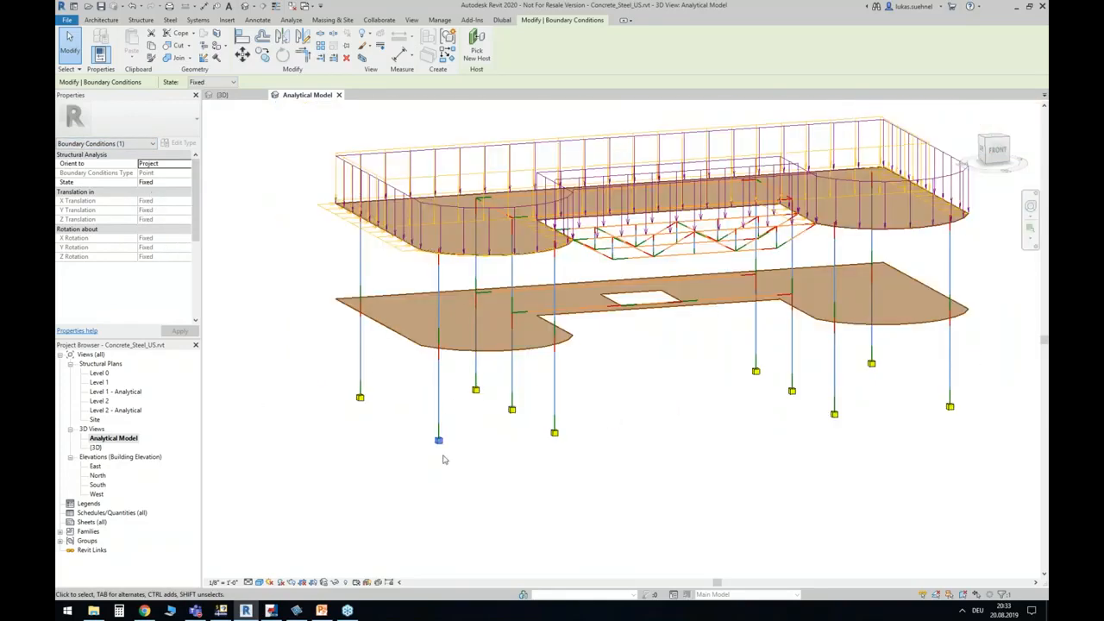
left_click(678, 381)
middle_click_drag(678, 380, 591, 399)
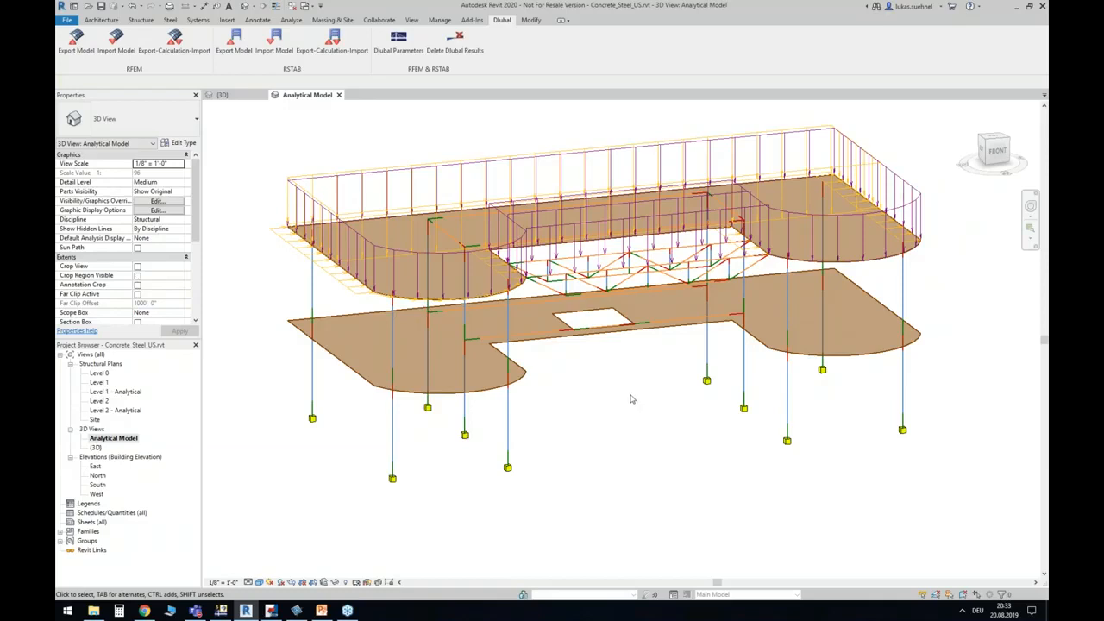
Hide the structural loads in the Analytical Model view through its visibility overrides.
key("v")
key("g")
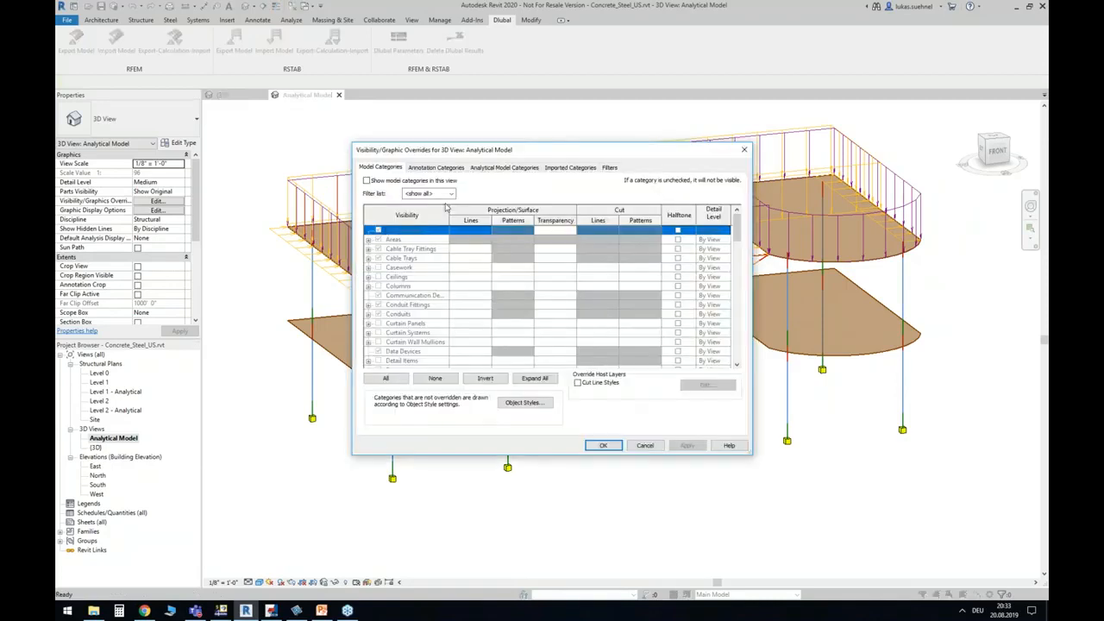
left_click(440, 167)
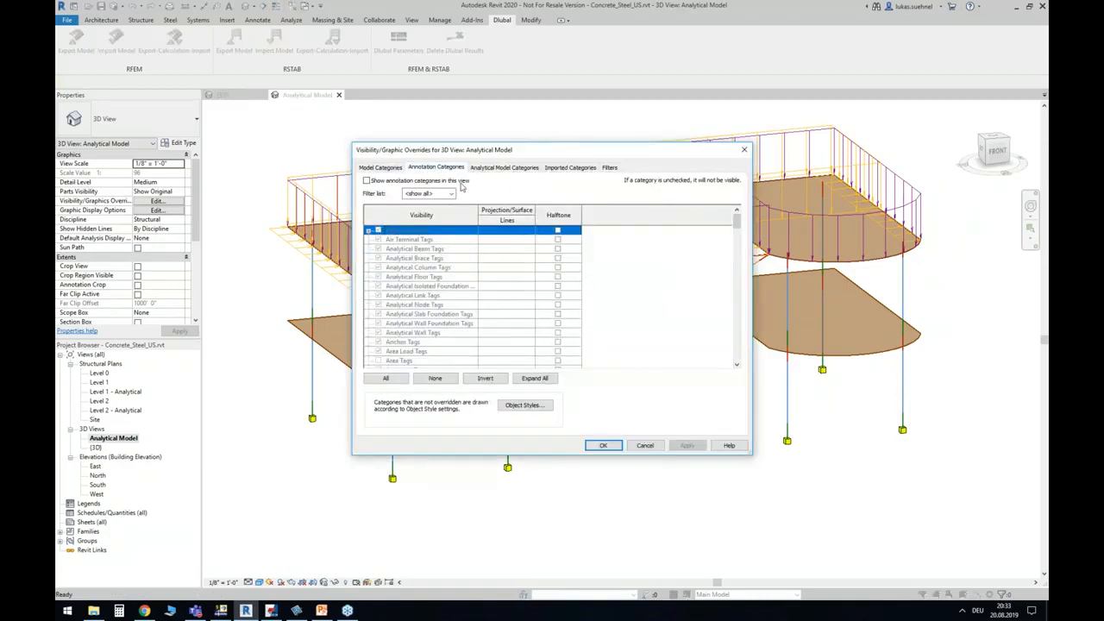
left_click(502, 168)
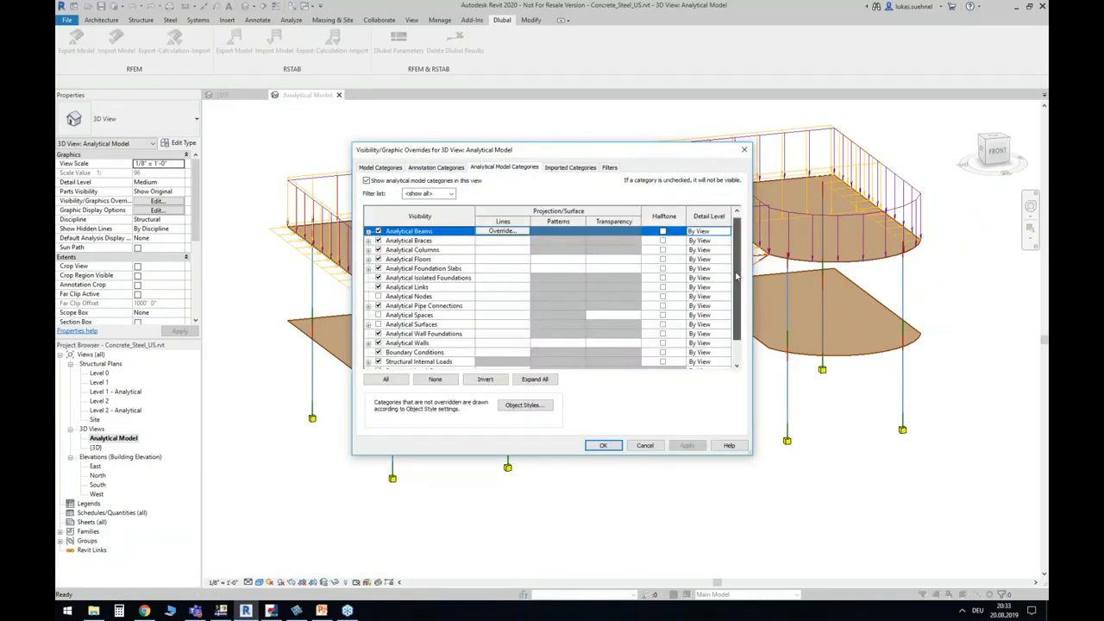
scroll(739, 255, "down", 3)
left_click(378, 351)
left_click(683, 447)
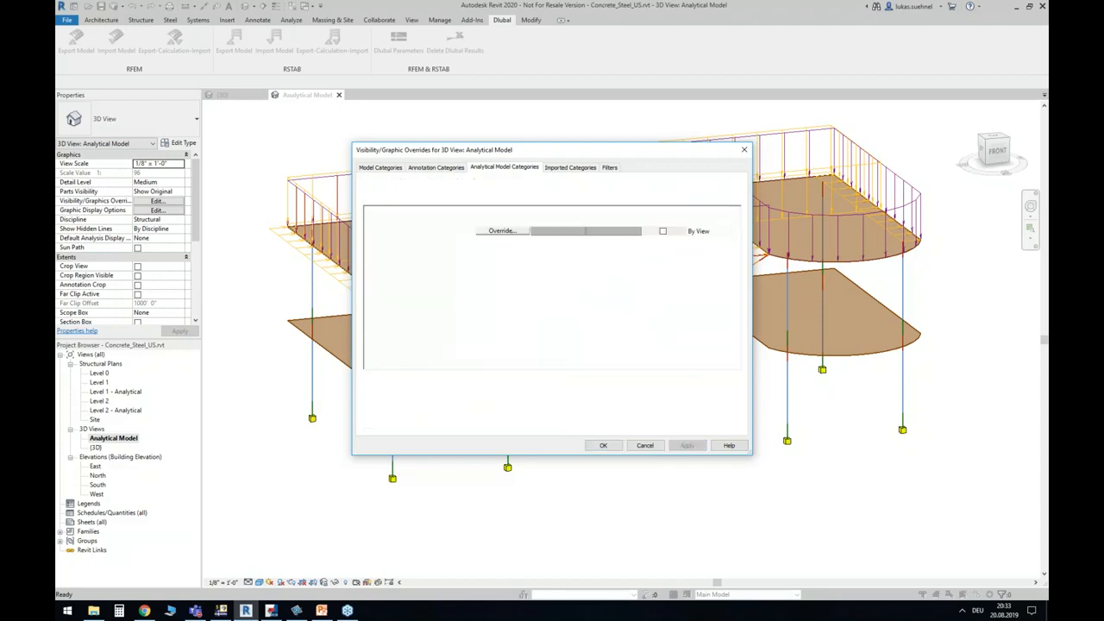
left_click(604, 446)
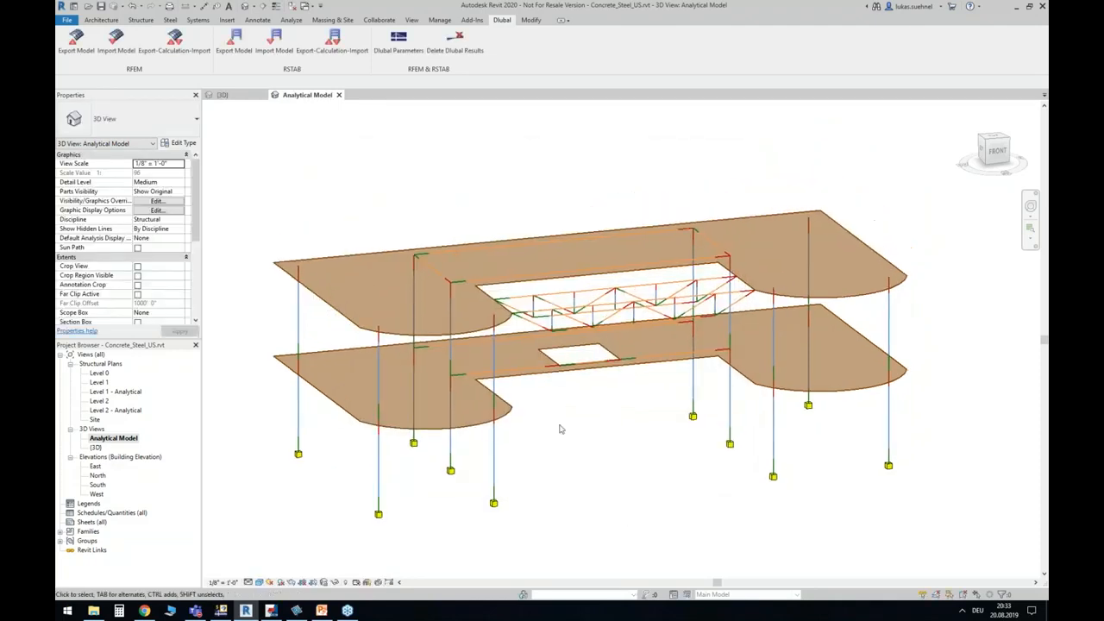
Open the Results Explorer and select the RFEM analysis with the Dead load case.
left_click(291, 20)
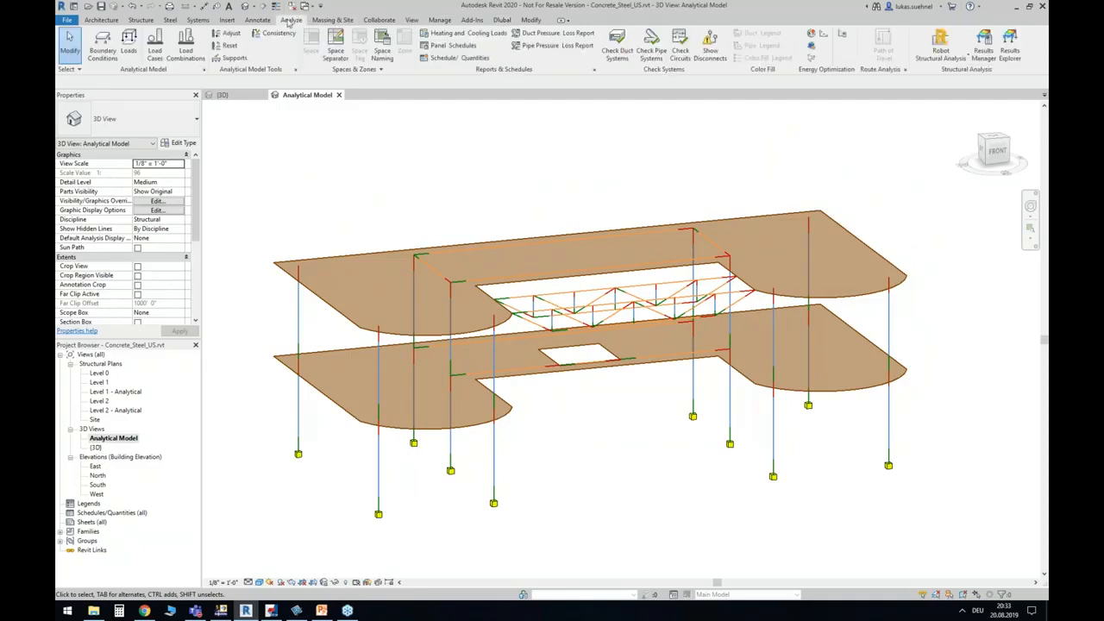
left_click(1006, 52)
left_click_drag(333, 195, 438, 149)
left_click(245, 177)
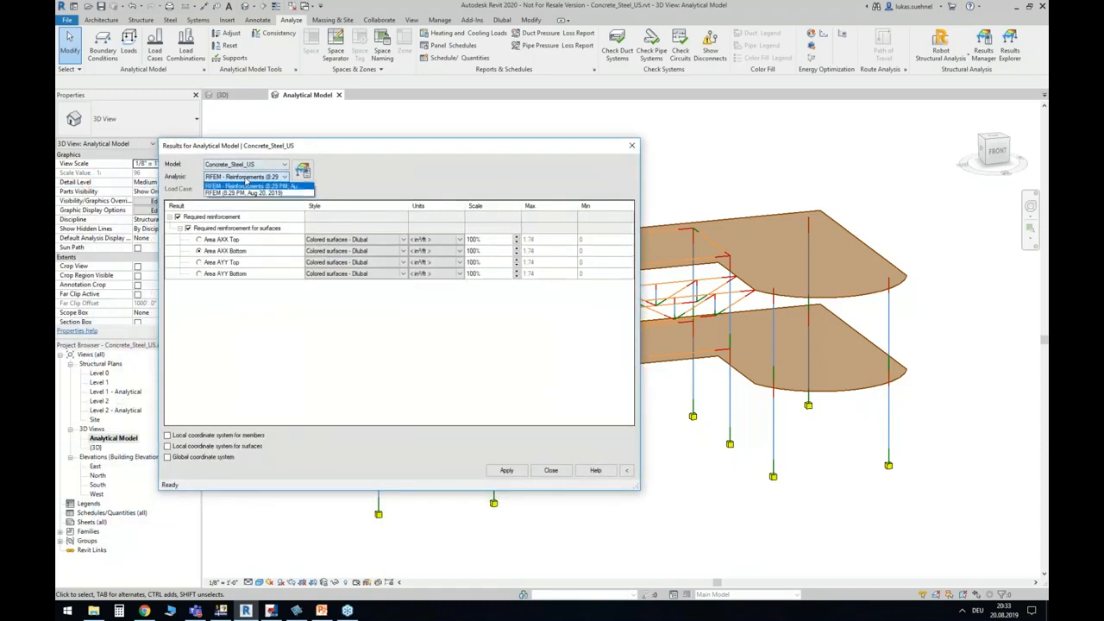
left_click(233, 198)
left_click(233, 190)
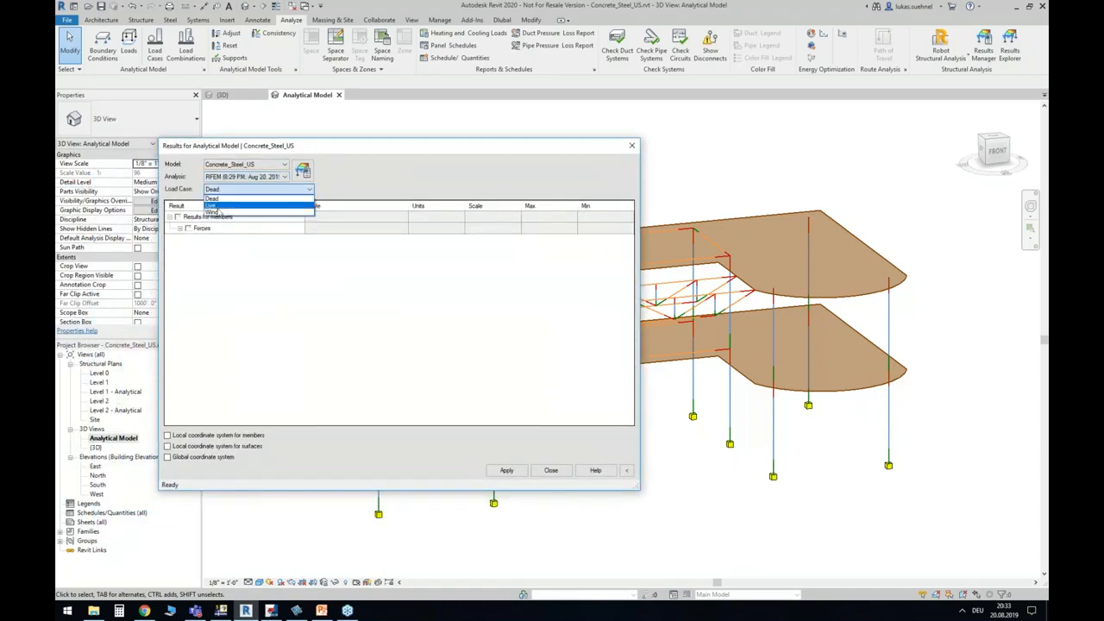
left_click(216, 200)
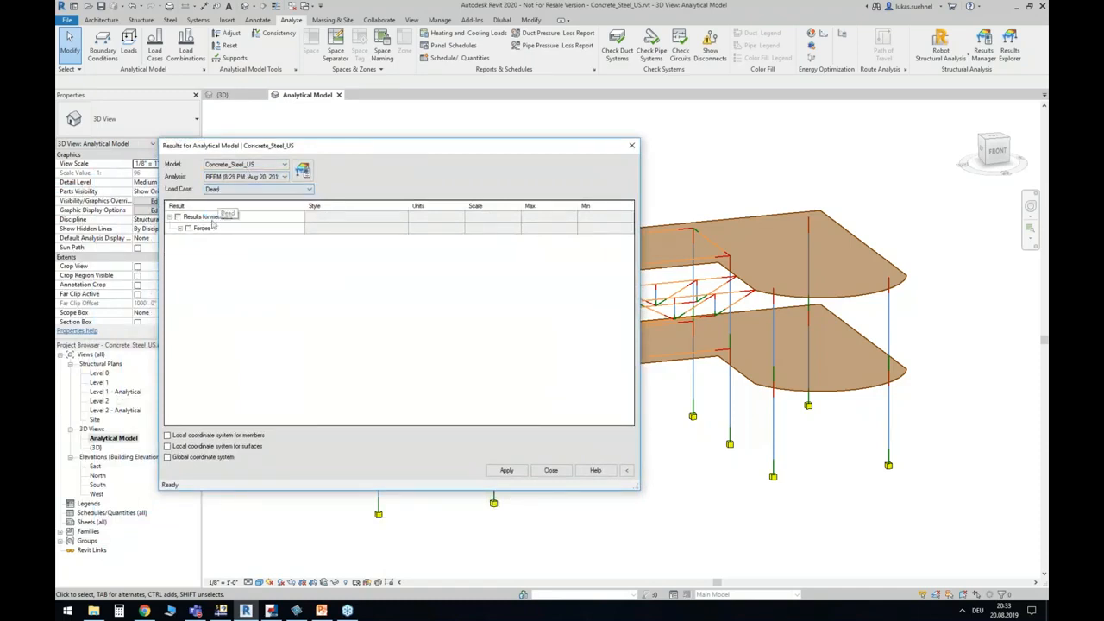
Display the member Forces Fx diagrams on the analytical model and examine them from the front.
left_click(180, 229)
left_click(200, 241)
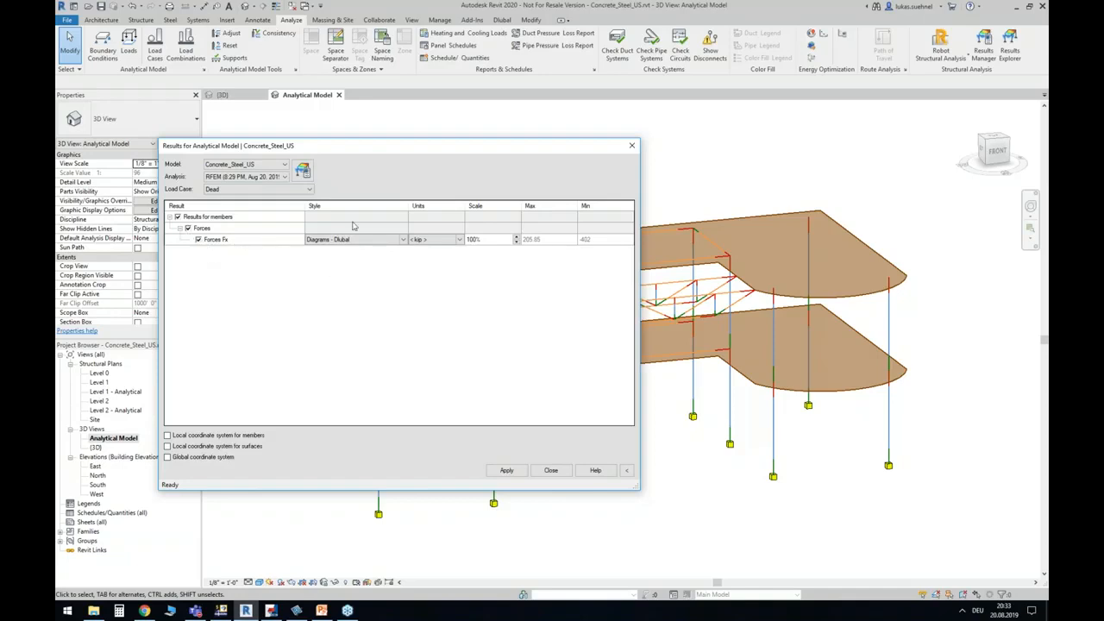
left_click(506, 470)
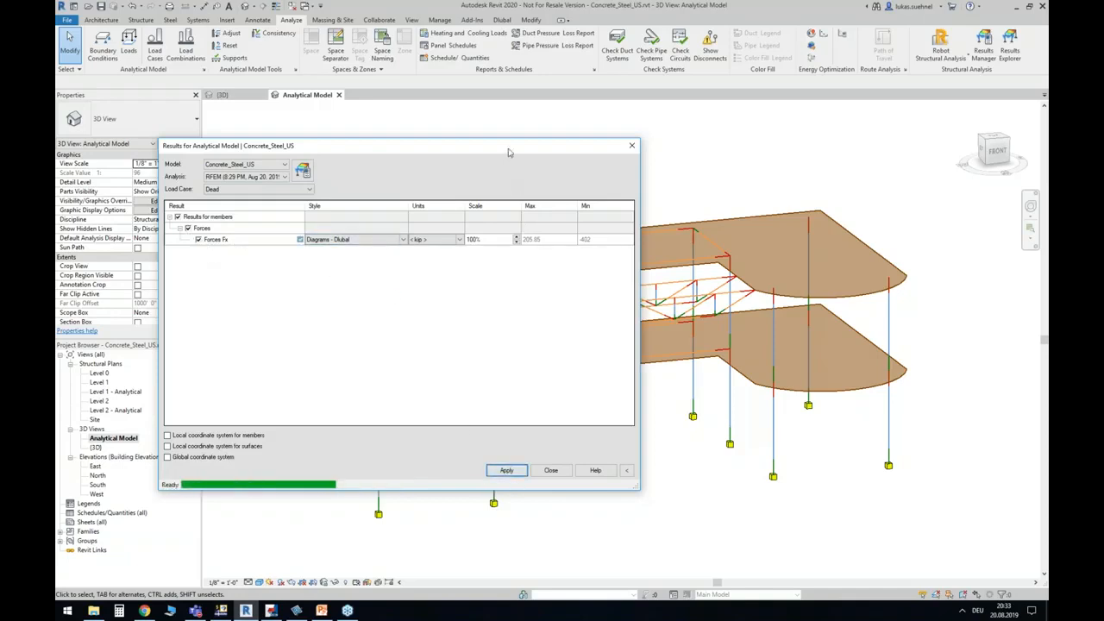
left_click_drag(485, 150, 273, 46)
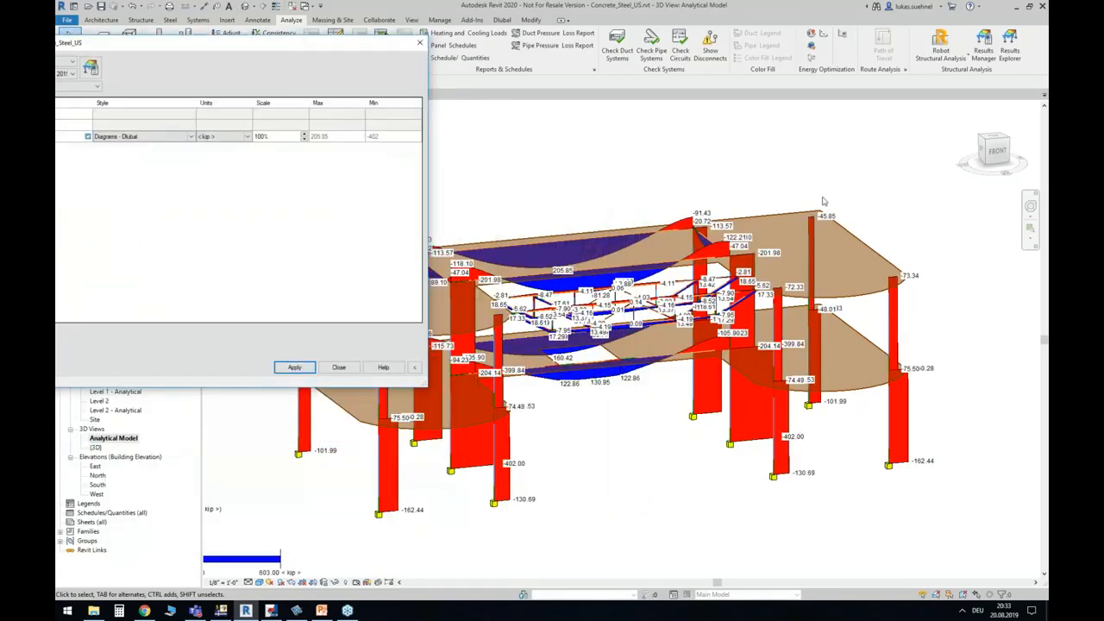
middle_click_drag(825, 202, 872, 281, "shift")
middle_click_drag(969, 280, 850, 332, "shift")
middle_click_drag(735, 377, 712, 367, "shift")
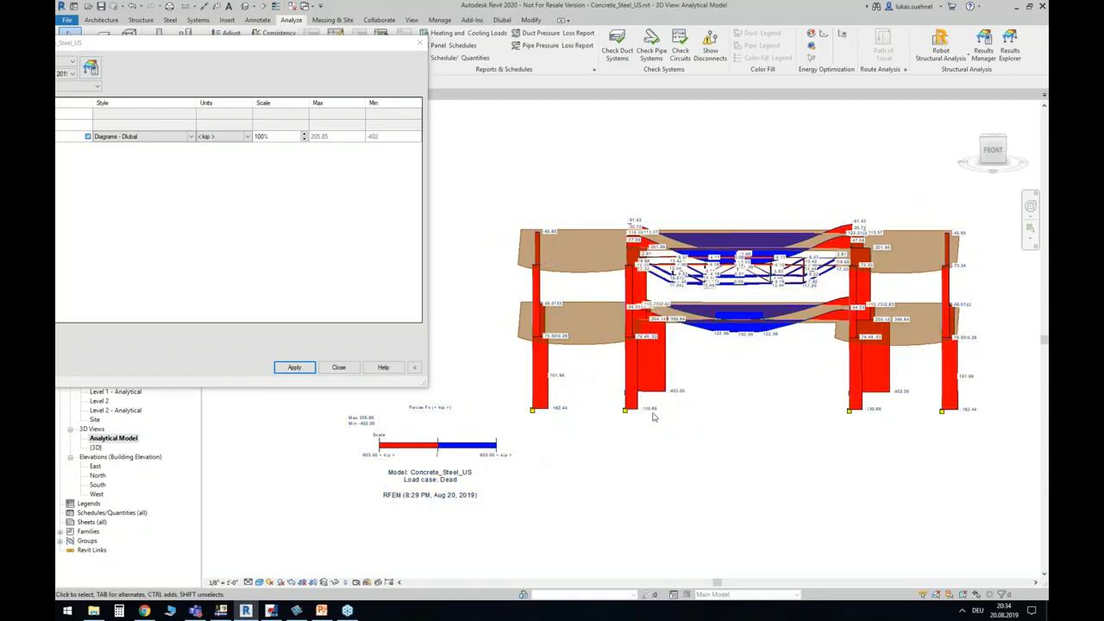
Display the member forces Fx diagrams for the Live load case on the analytical model.
scroll(653, 417, "up", 2)
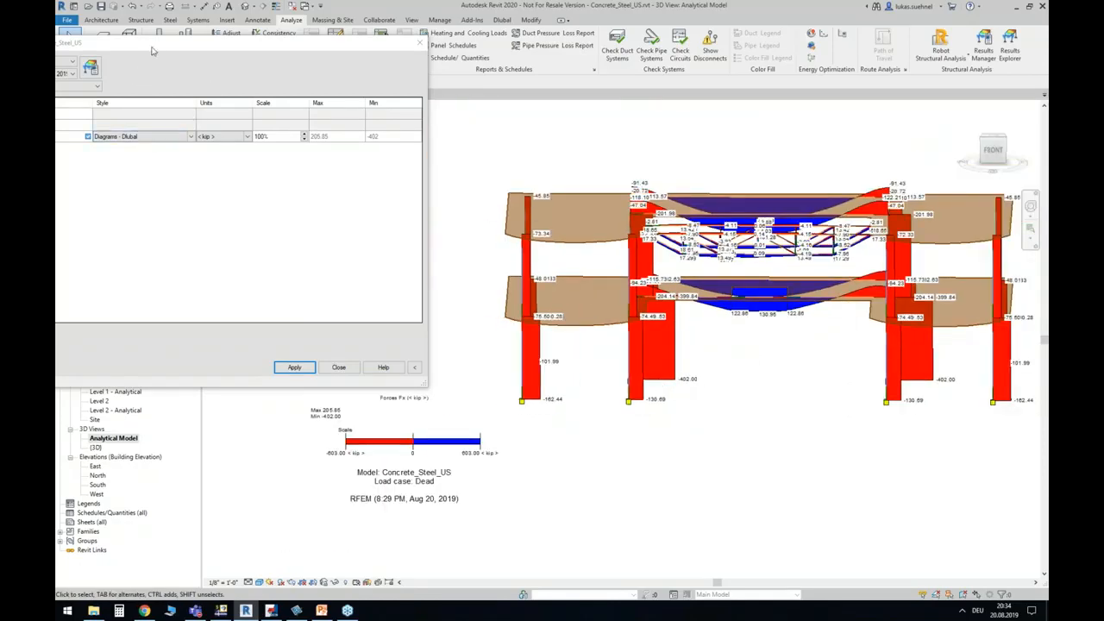
left_click_drag(151, 51, 314, 49)
left_click(191, 83)
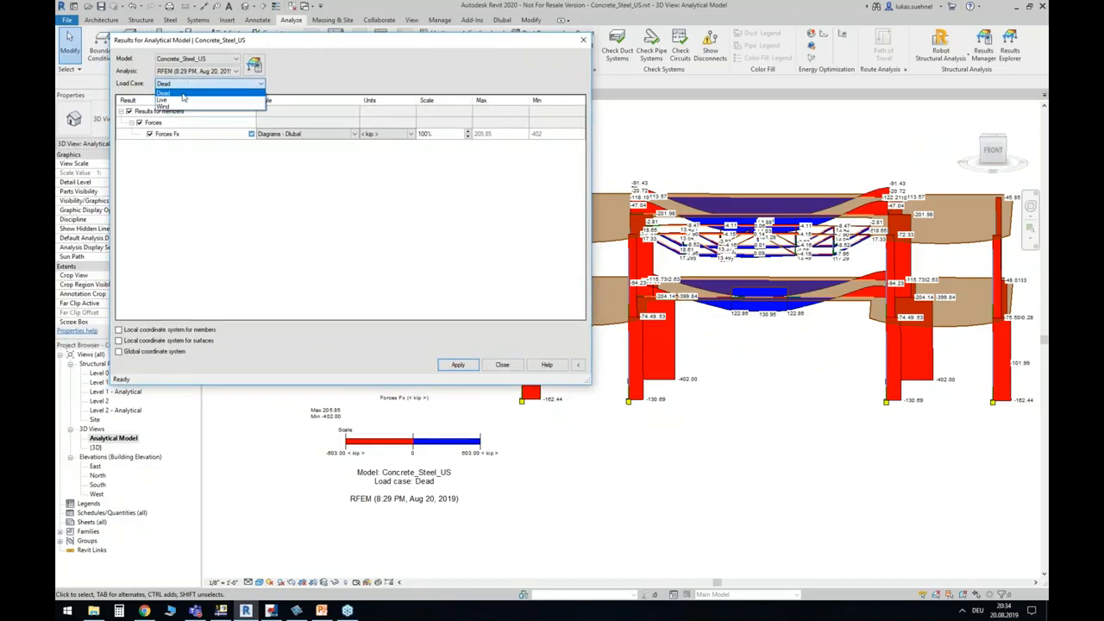
left_click(176, 100)
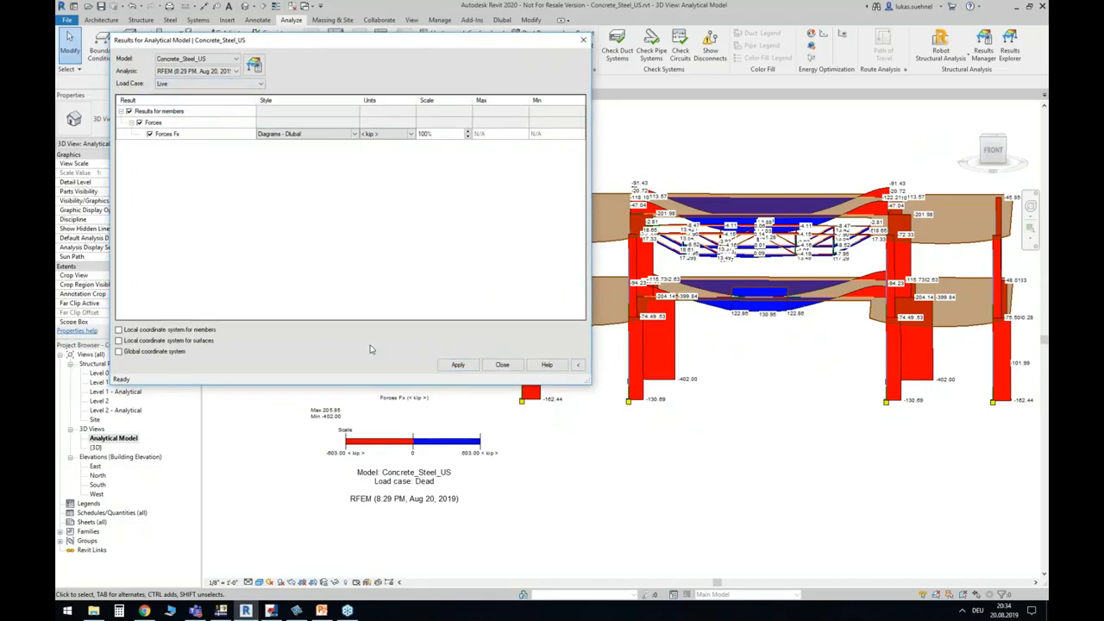
left_click(452, 364)
Switch the analysis to RFEM - Reinforcements and display the Area AXX Bottom required reinforcement on the surfaces.
left_click(197, 71)
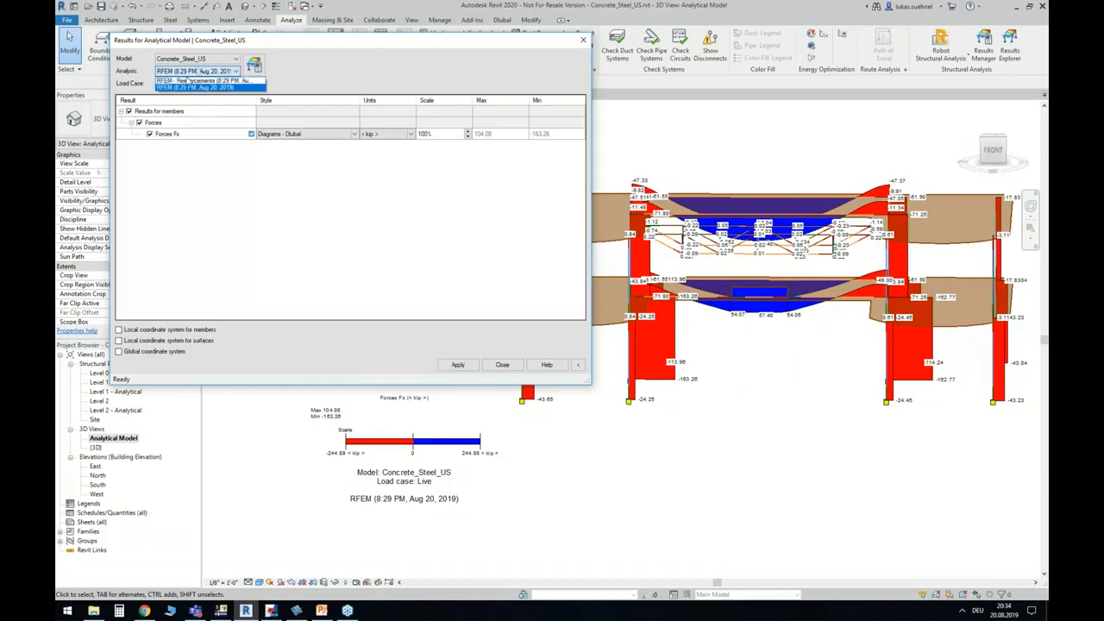
left_click(186, 81)
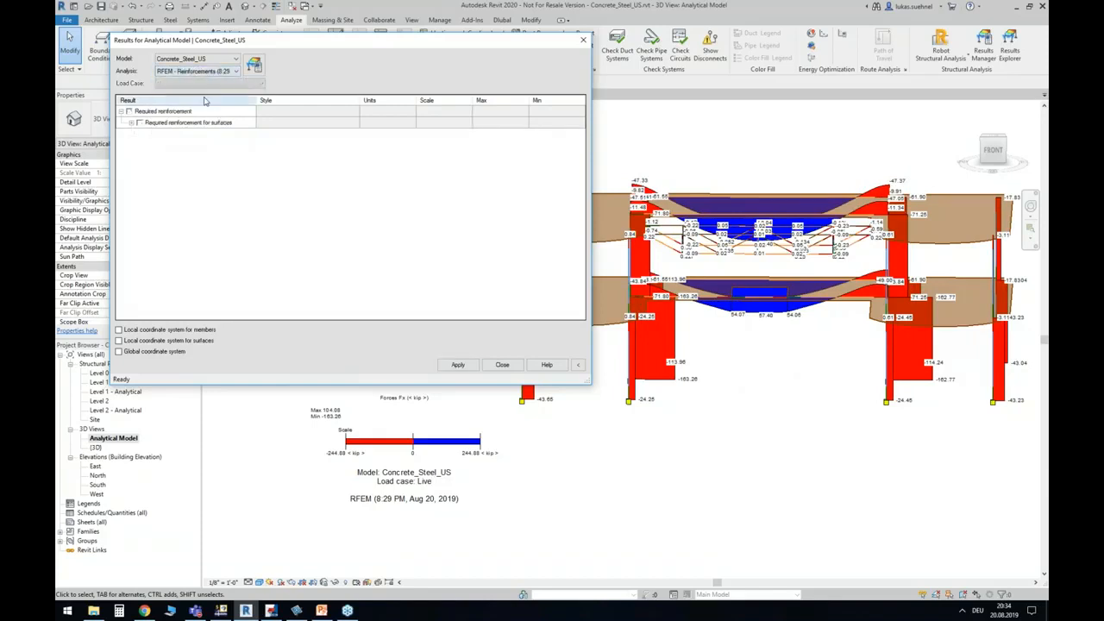
left_click(130, 123)
left_click(151, 145)
left_click(456, 364)
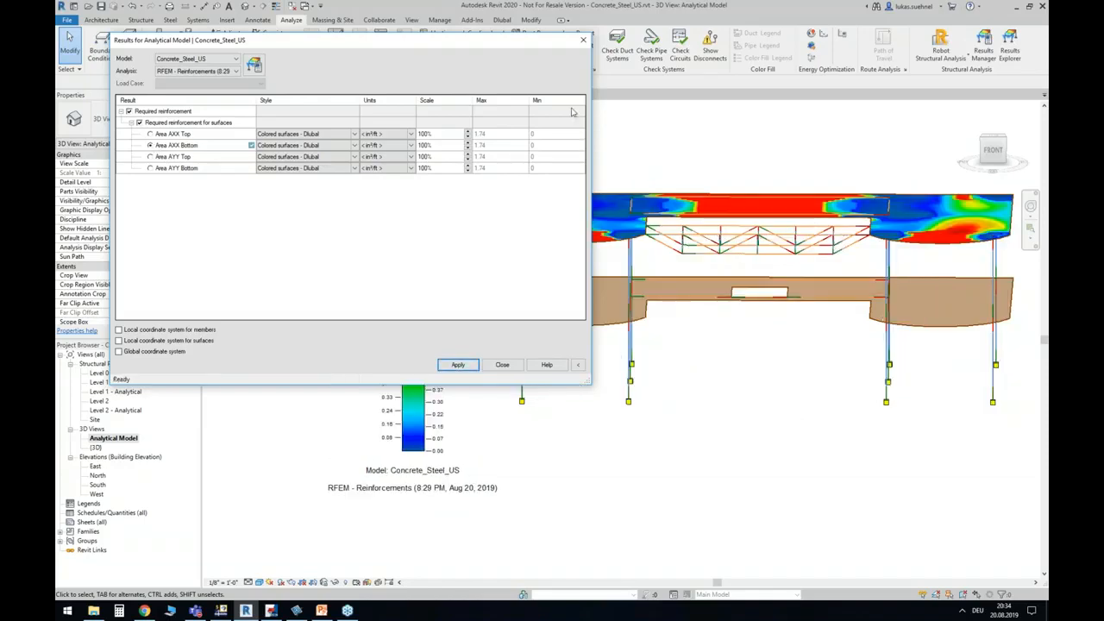
Move the Area AXX Bottom colour legend to the empty area above and beside the slab, and close the results dialog.
left_click_drag(559, 45, 546, 356)
middle_click_drag(526, 267, 562, 279, "shift")
scroll(547, 279, "down", 2)
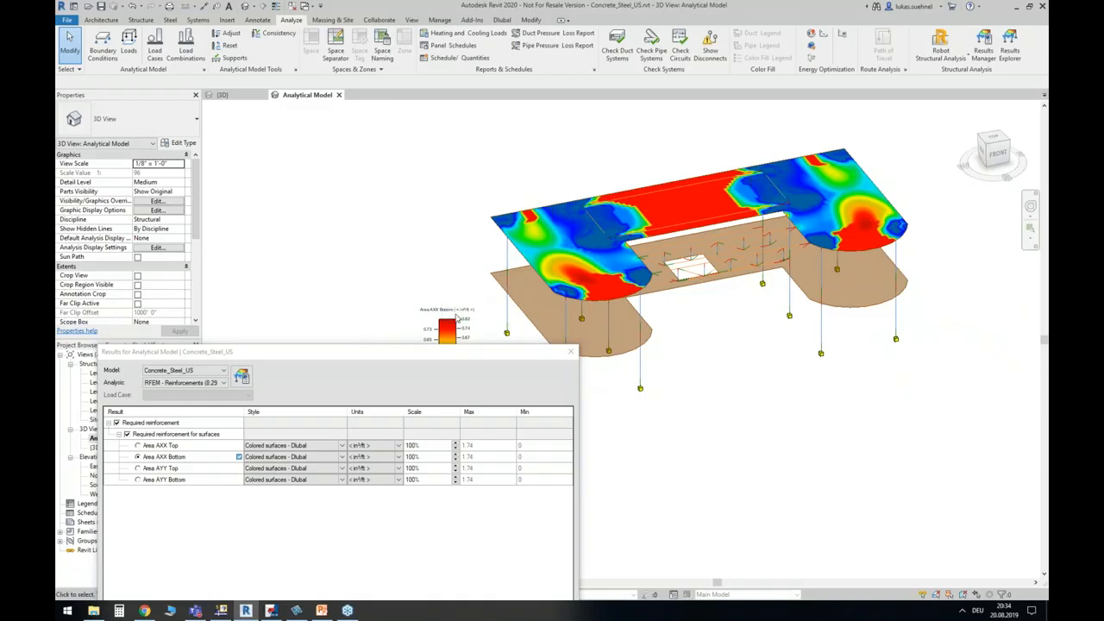
left_click(446, 315)
left_click_drag(445, 316, 413, 149)
left_click(734, 379)
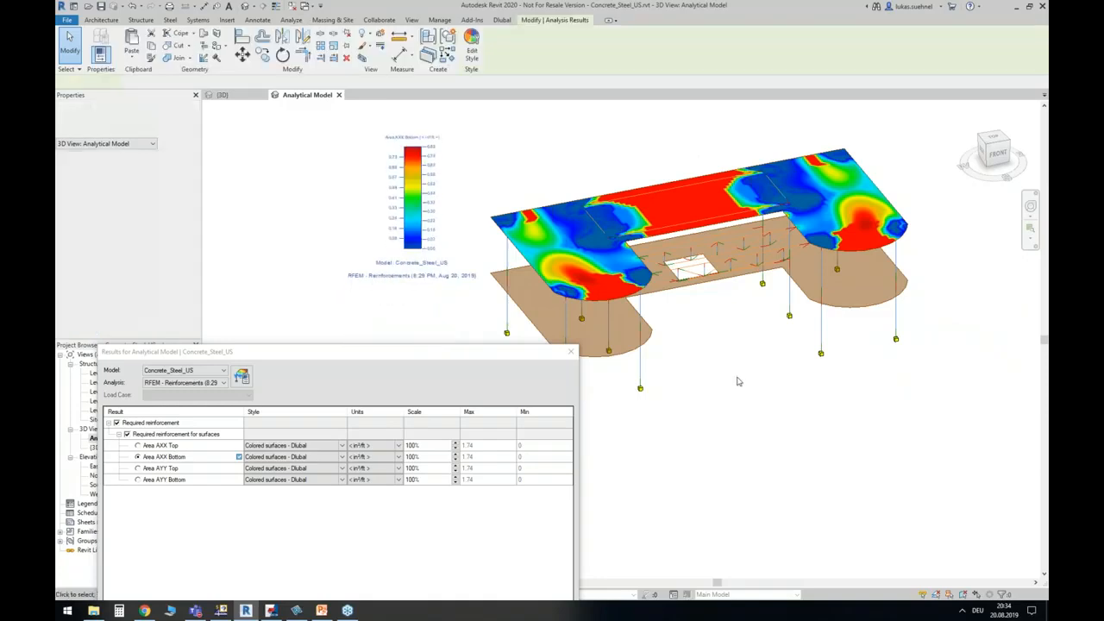
left_click_drag(362, 356, 458, 255)
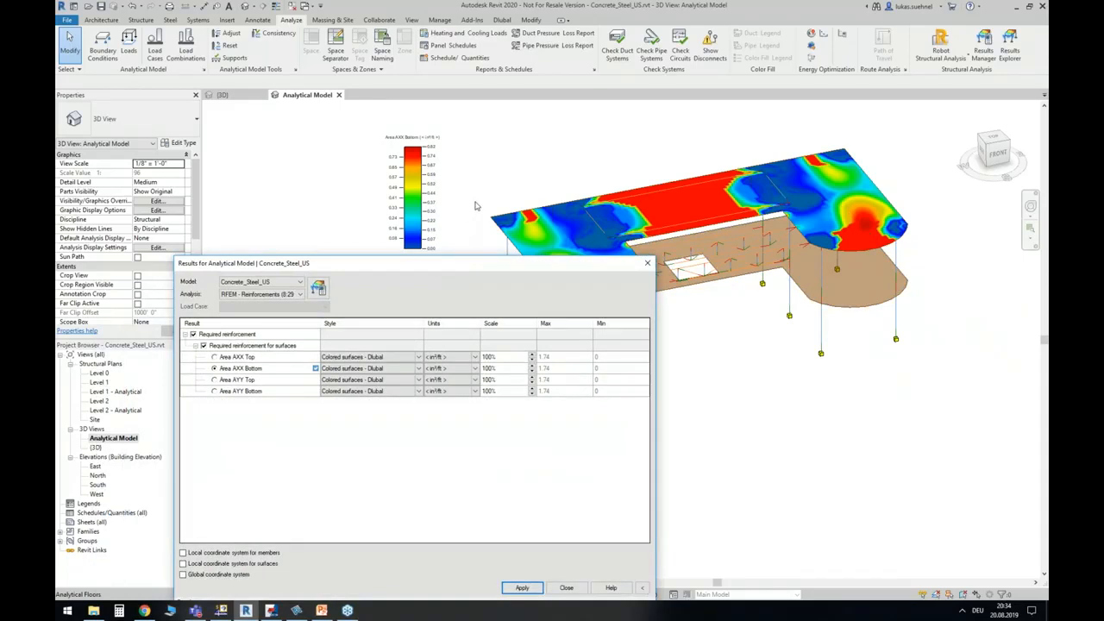
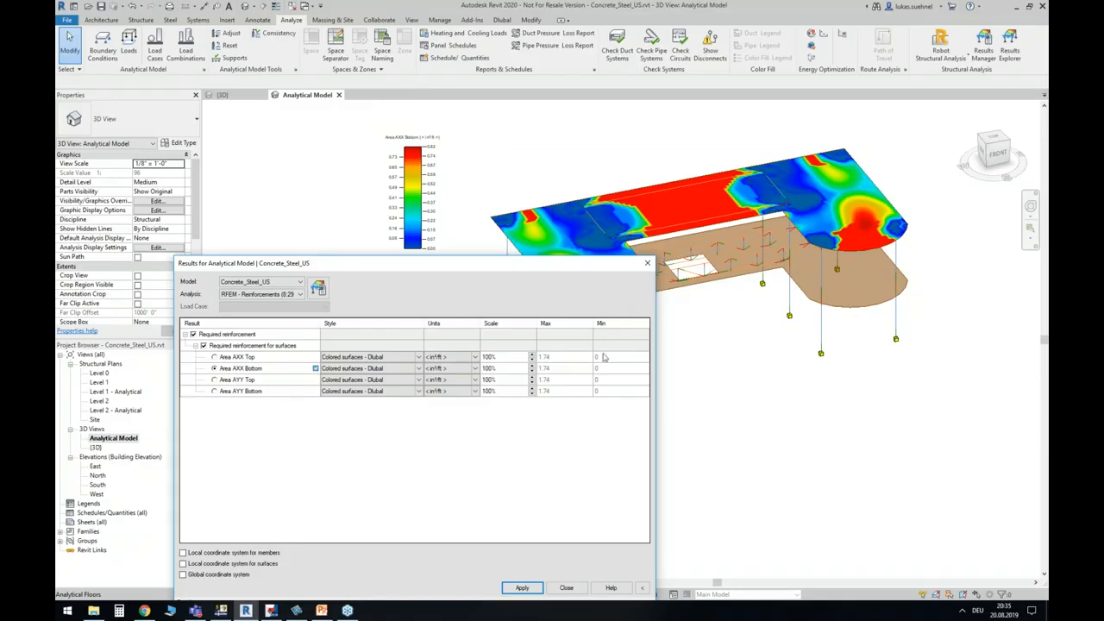
left_click(650, 266)
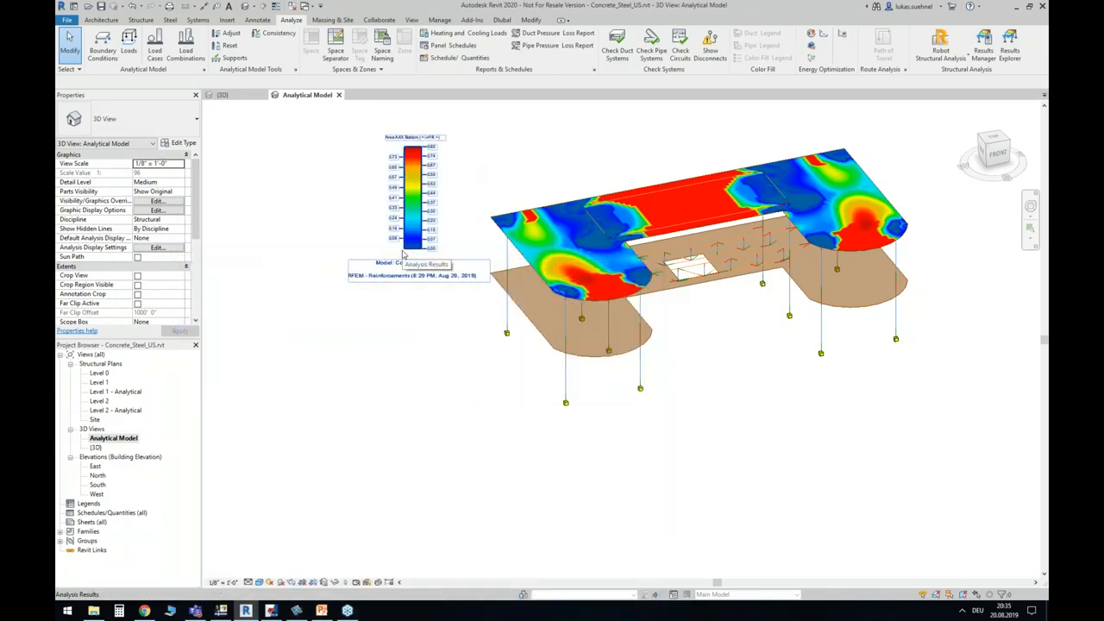
Close both views of the Concrete_Steel_US project and create a new project.
left_click(338, 95)
left_click(263, 95)
left_click(562, 311)
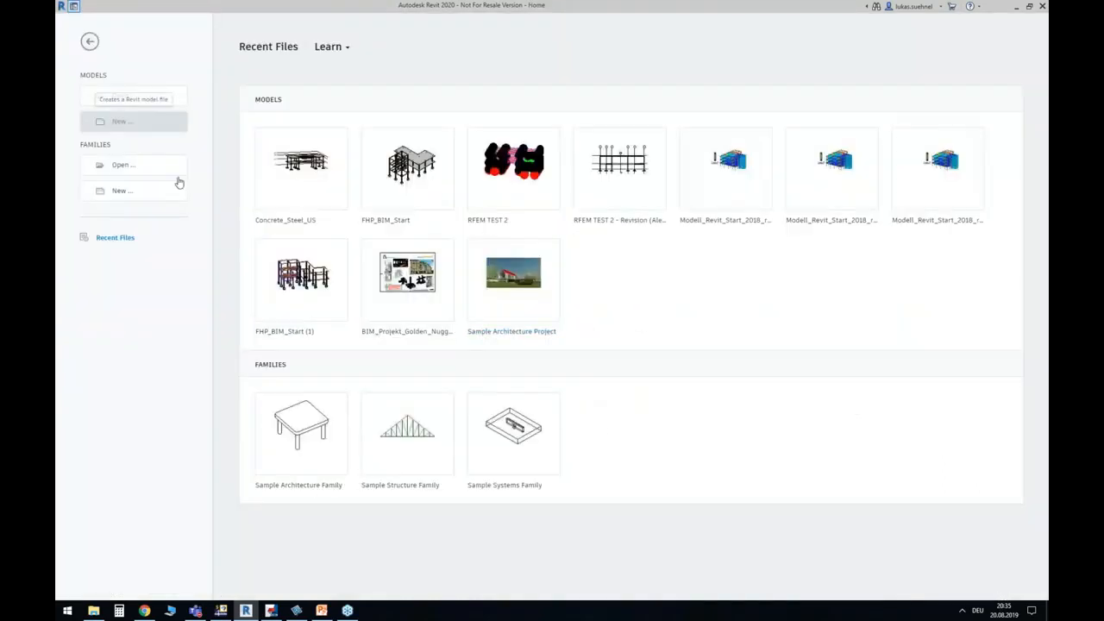
left_click(523, 341)
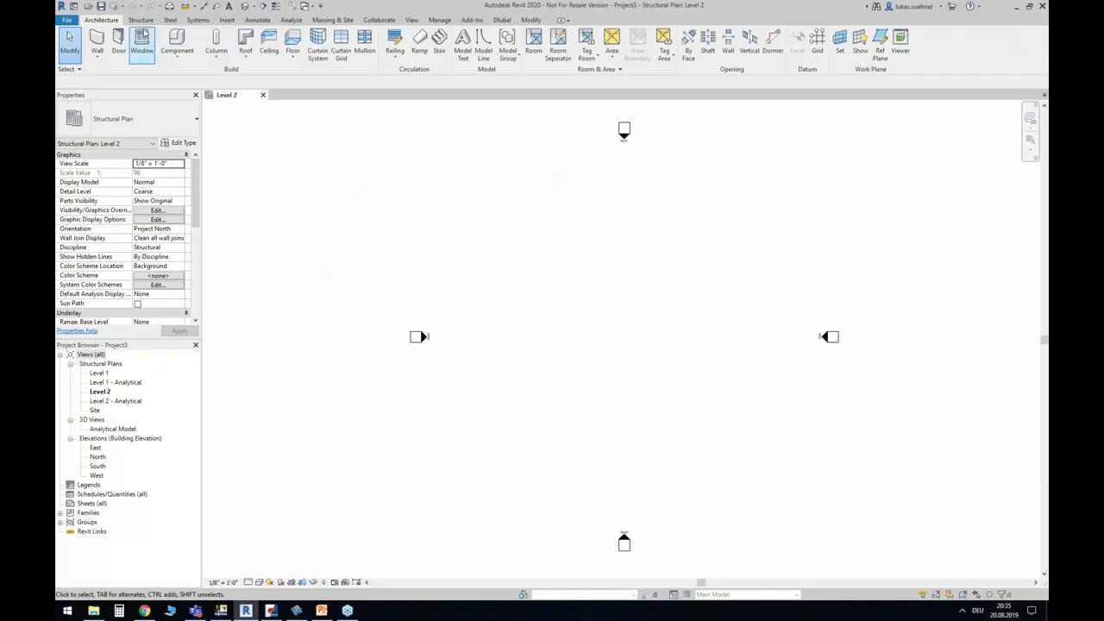
Start the Beam tool and check which beam types are loaded in the new project.
left_click(140, 19)
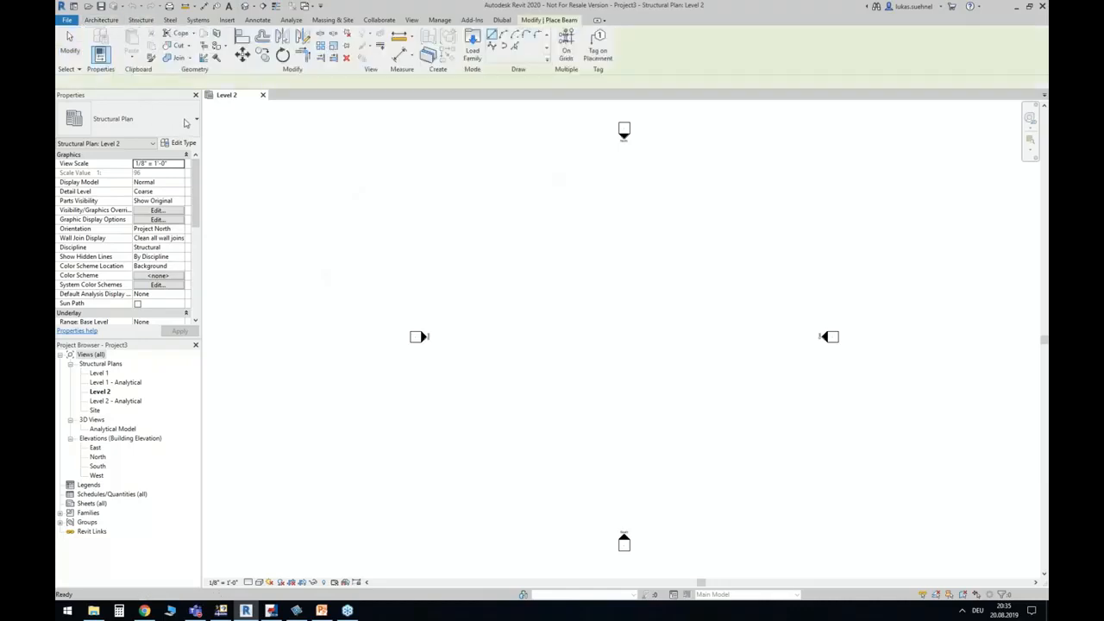
left_click(160, 126)
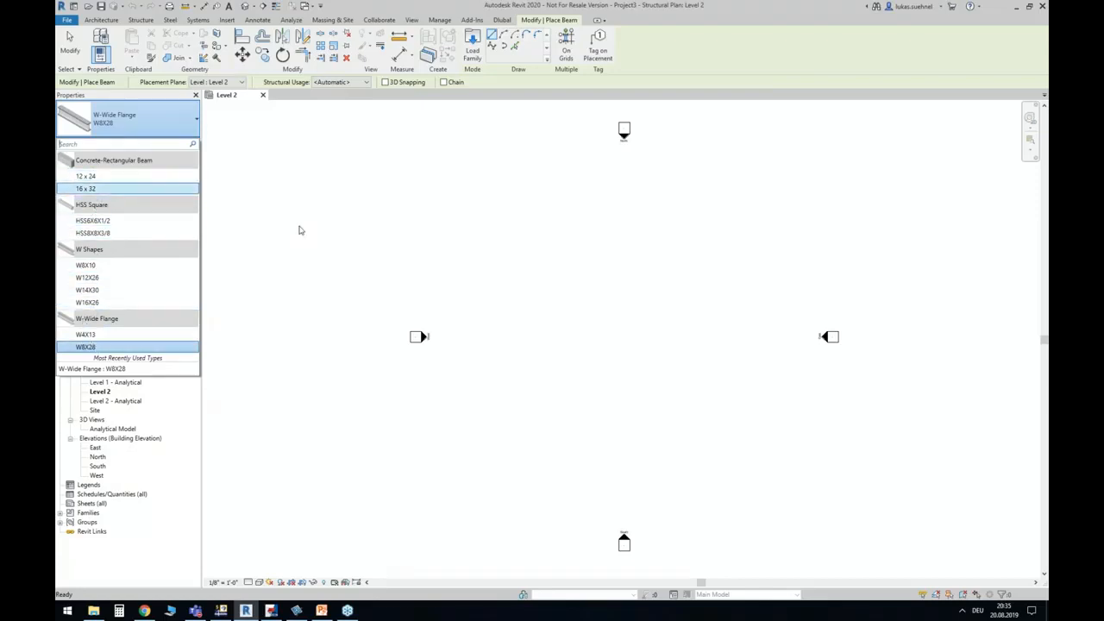
left_click(388, 224)
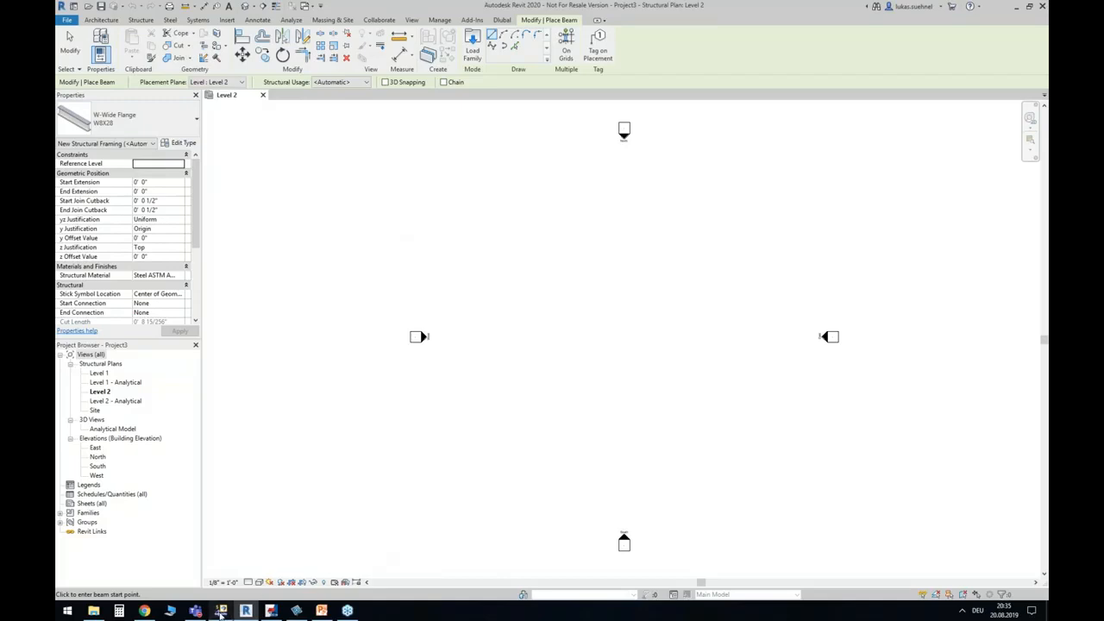
Switch to RFEM to view the structural model, and end the Beam command in Revit.
left_click(220, 610)
mouse_move(571, 346)
middle_mouse_down("ctrl")
mouse_move(618, 348)
mouse_move(582, 361)
middle_mouse_up("ctrl")
left_click(503, 21)
key("Escape")
key("Escape")
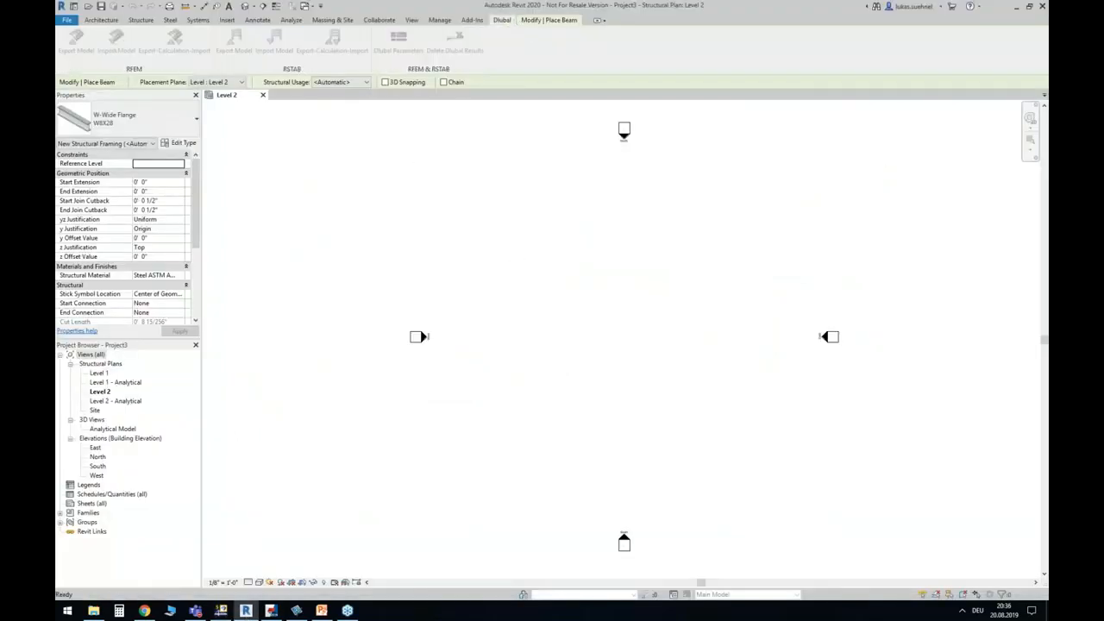
Import the RFEM model with Update existing structure and Apply member eccentricities enabled, checking the other import settings first.
left_click(123, 41)
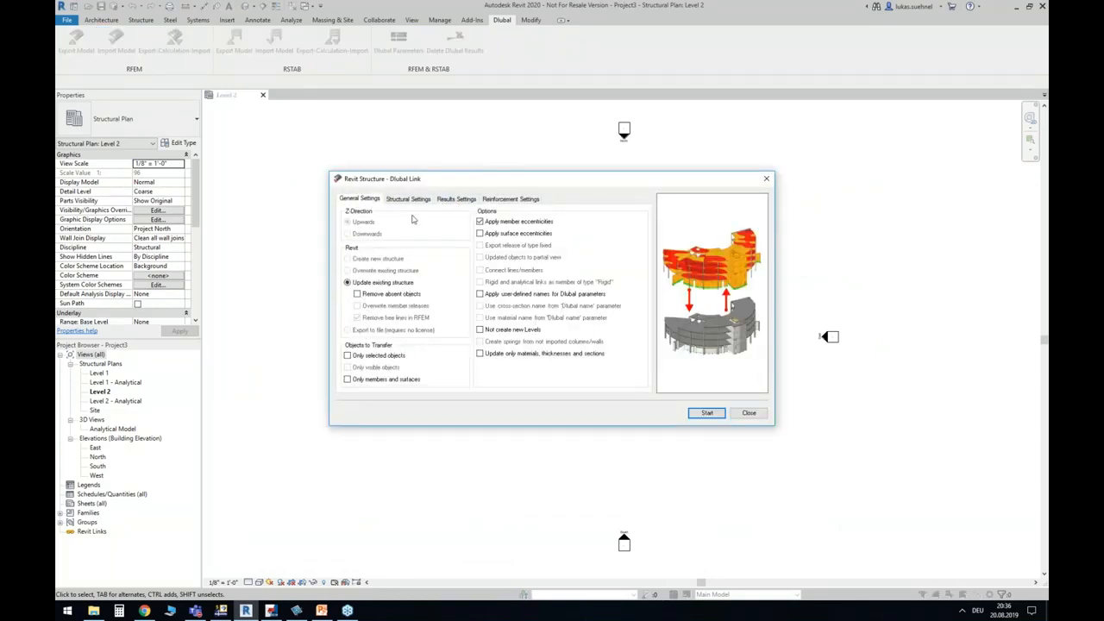
left_click(452, 199)
left_click(408, 199)
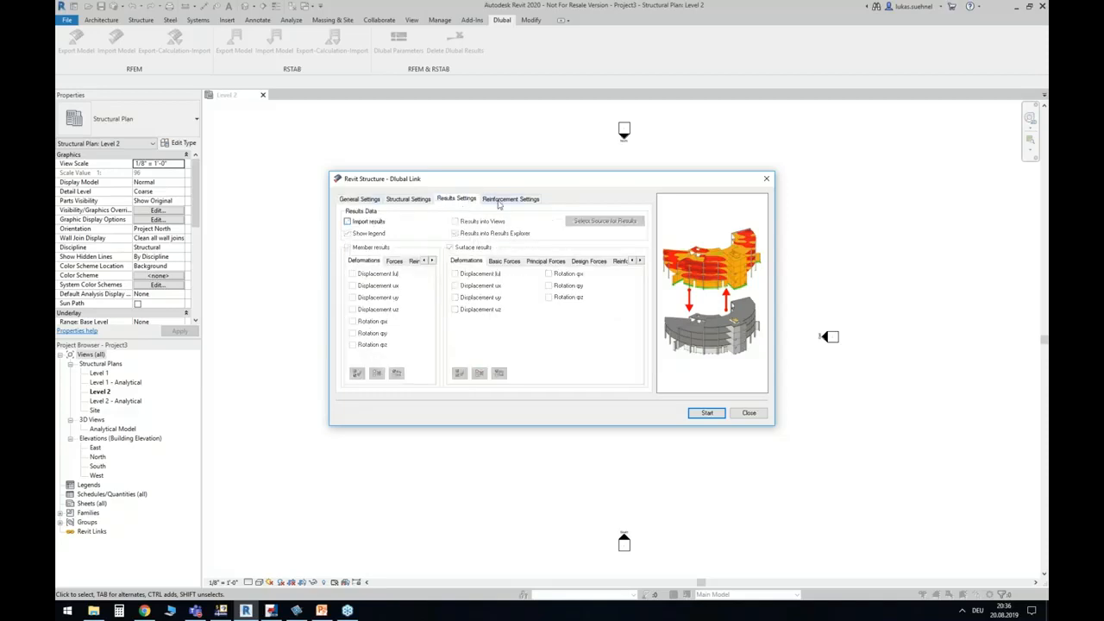
left_click(359, 200)
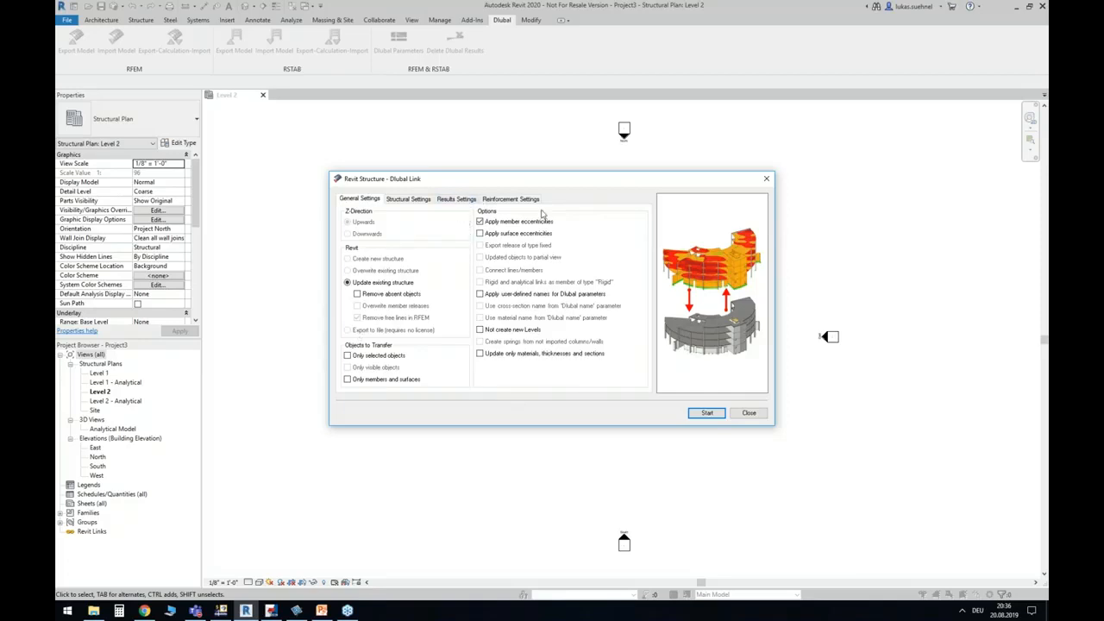
left_click(708, 414)
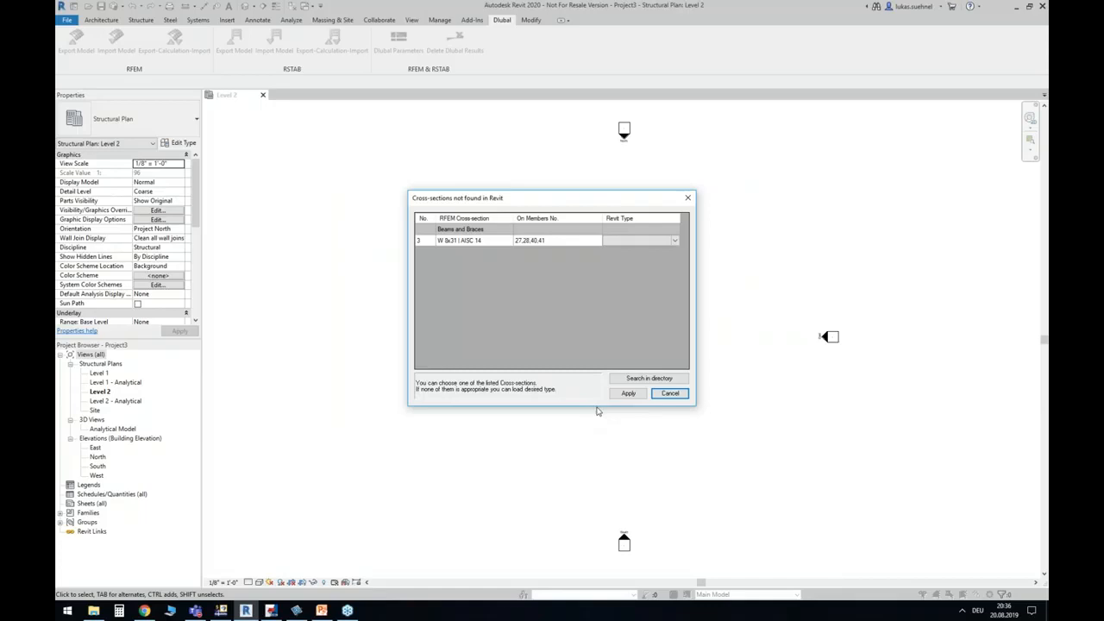
Choose to load family types for the missing RFEM cross-section W 8x31, keeping the cross-section list in view.
left_click_drag(451, 196, 452, 189)
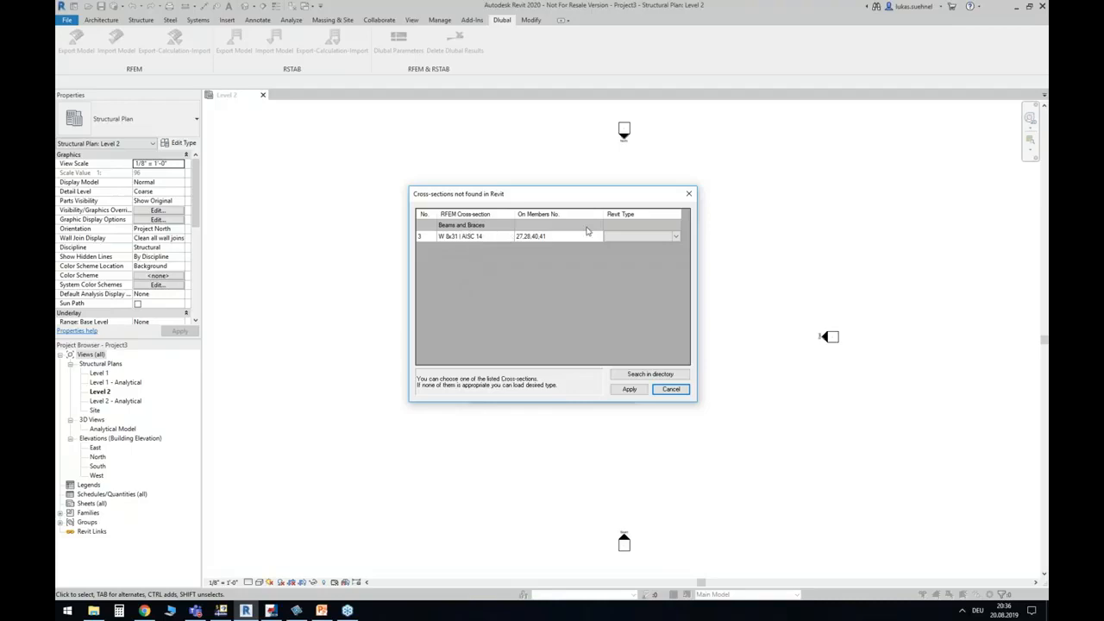
left_click(674, 239)
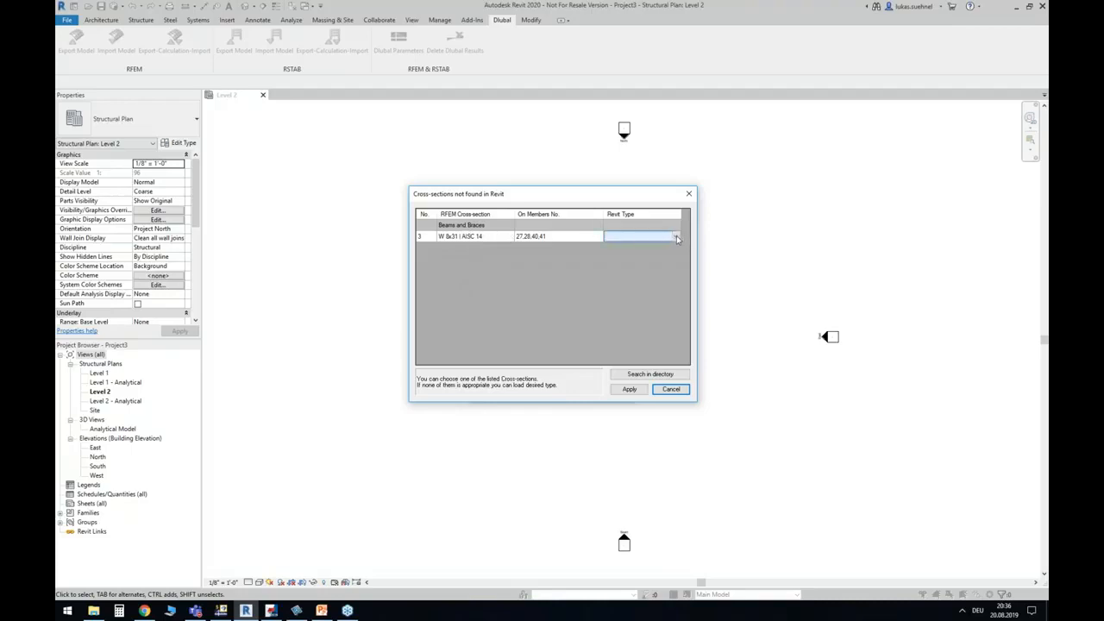
left_click(677, 239)
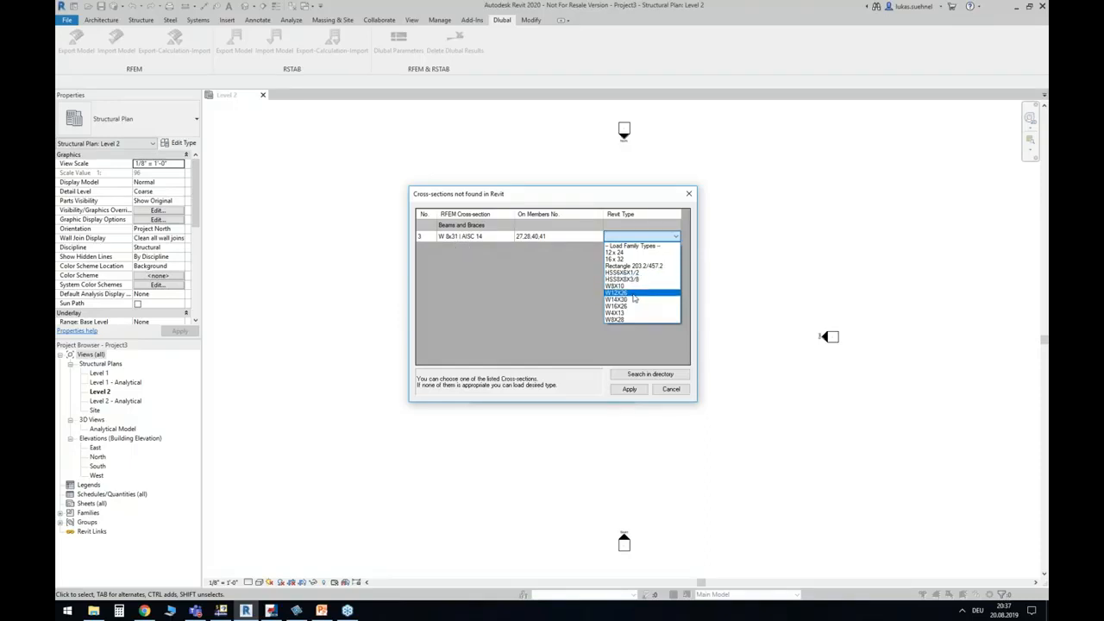
left_click(643, 247)
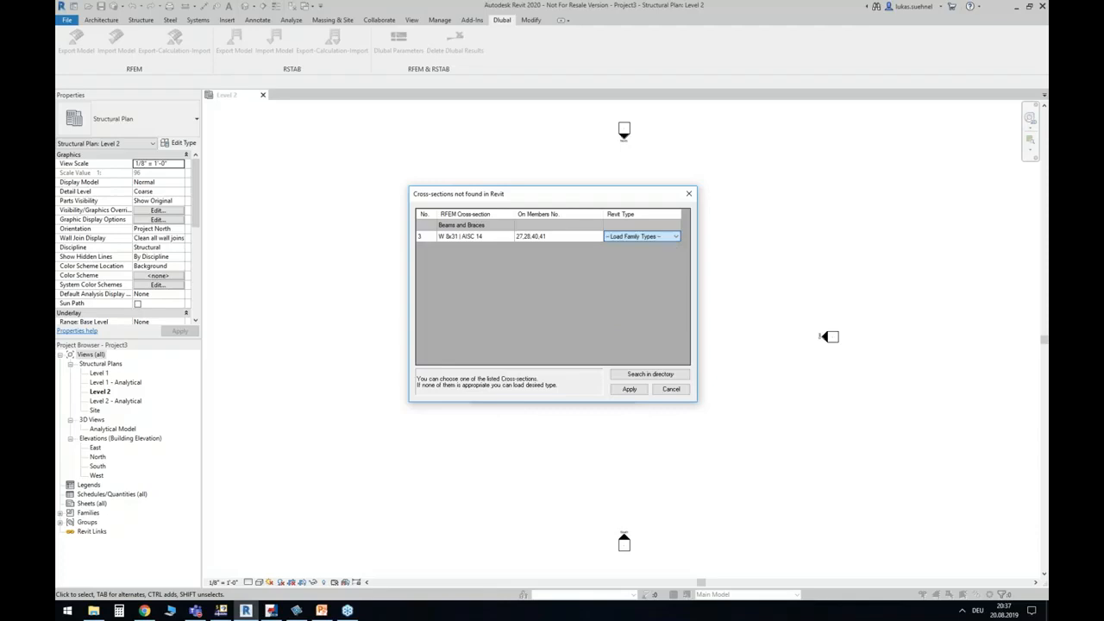
left_click_drag(593, 176, 591, 314)
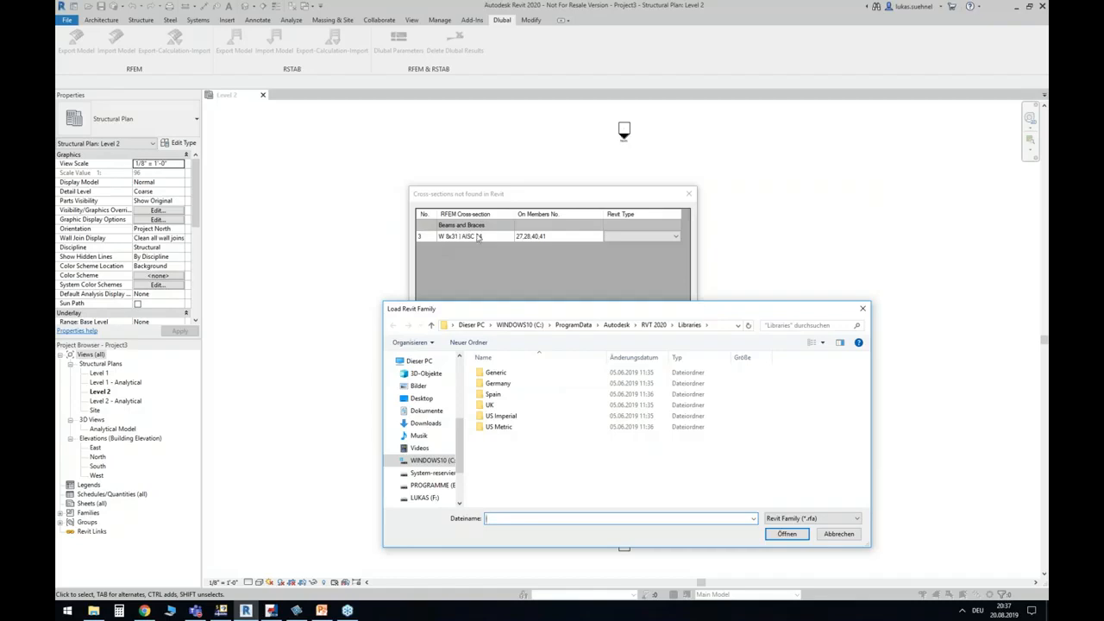
left_click_drag(517, 313, 452, 281)
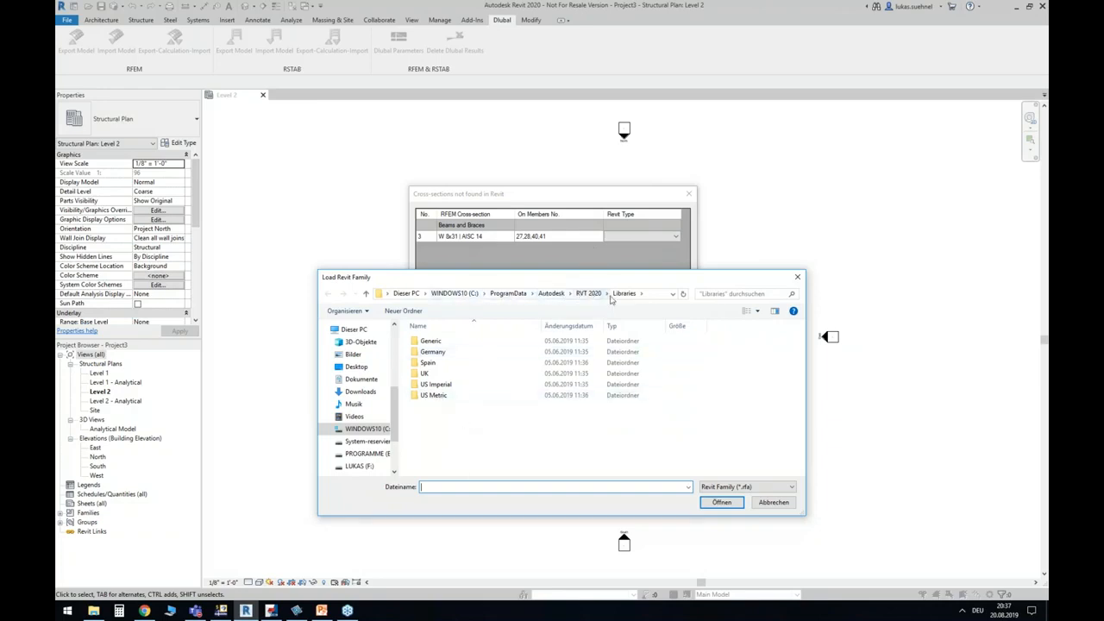
Open the US Imperial library folder and browse to its structural family folders.
left_click(448, 384)
double_click(450, 384)
scroll(483, 405, "down", 7)
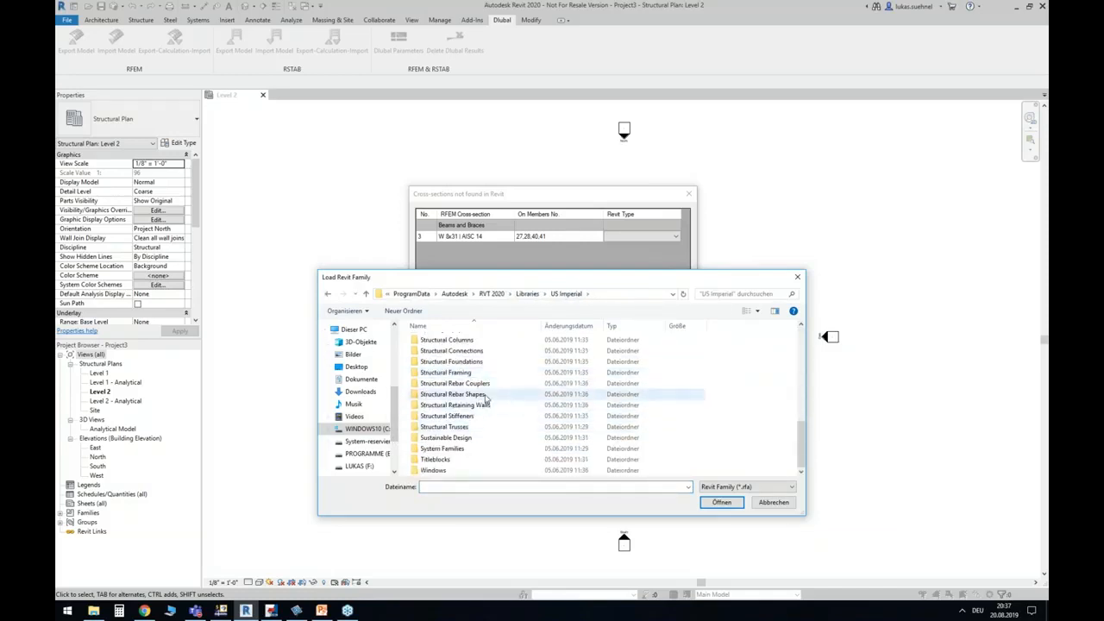
scroll(483, 397, "up", 1)
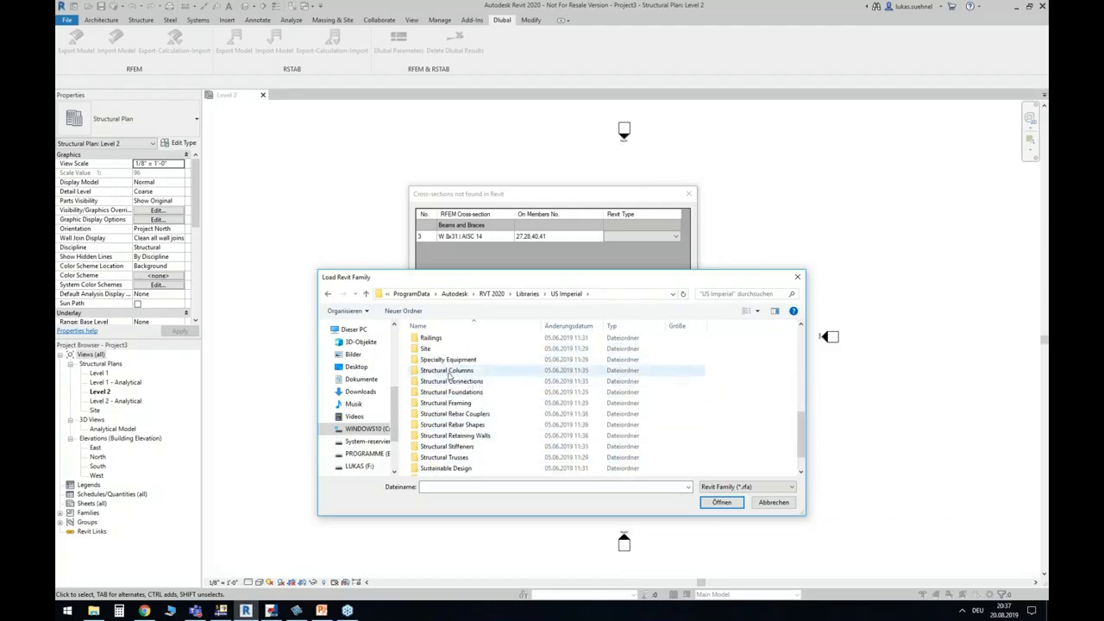
double_click(448, 373)
double_click(430, 374)
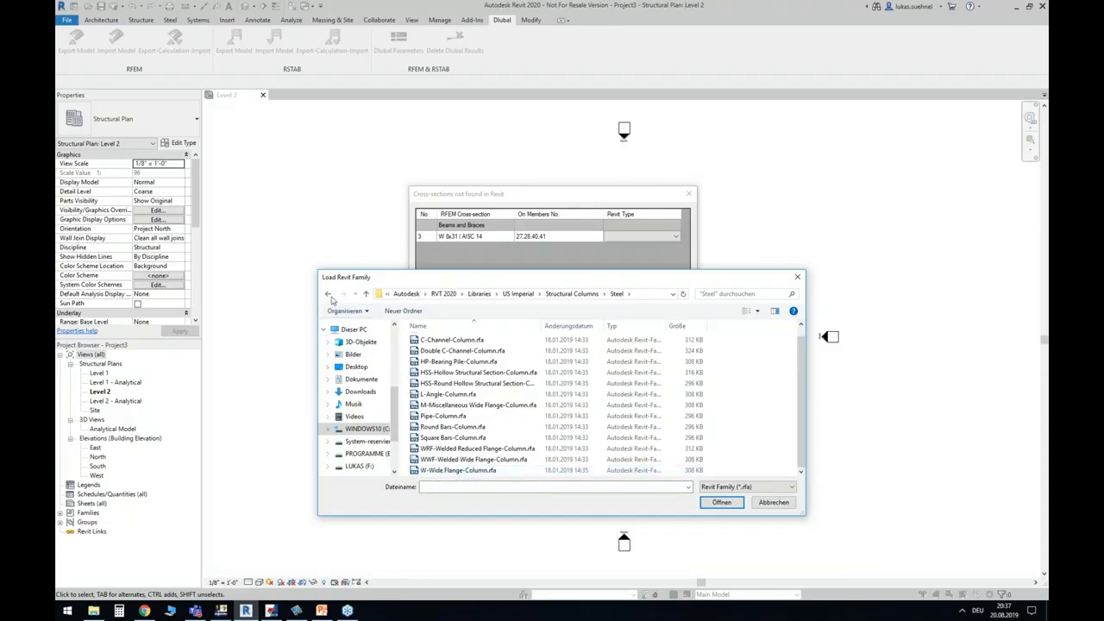
key("BackSpace")
key("BackSpace")
Open the W-Wide Flange.rfa family from the Steel folder of the Structural Framing library.
scroll(448, 406, "down", 3)
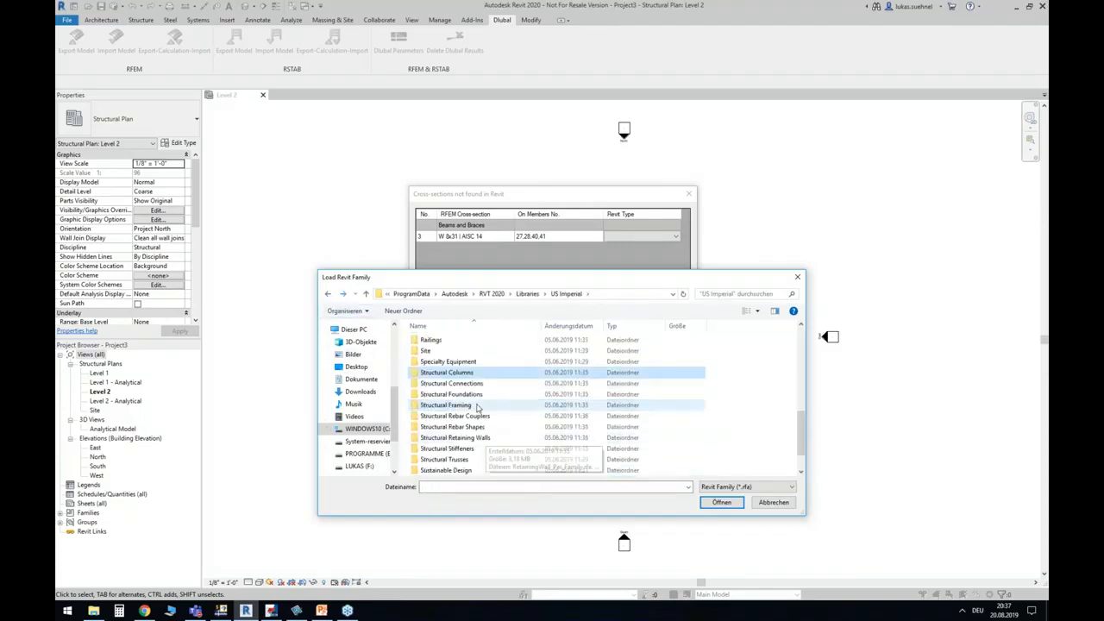
left_click(451, 405)
double_click(451, 406)
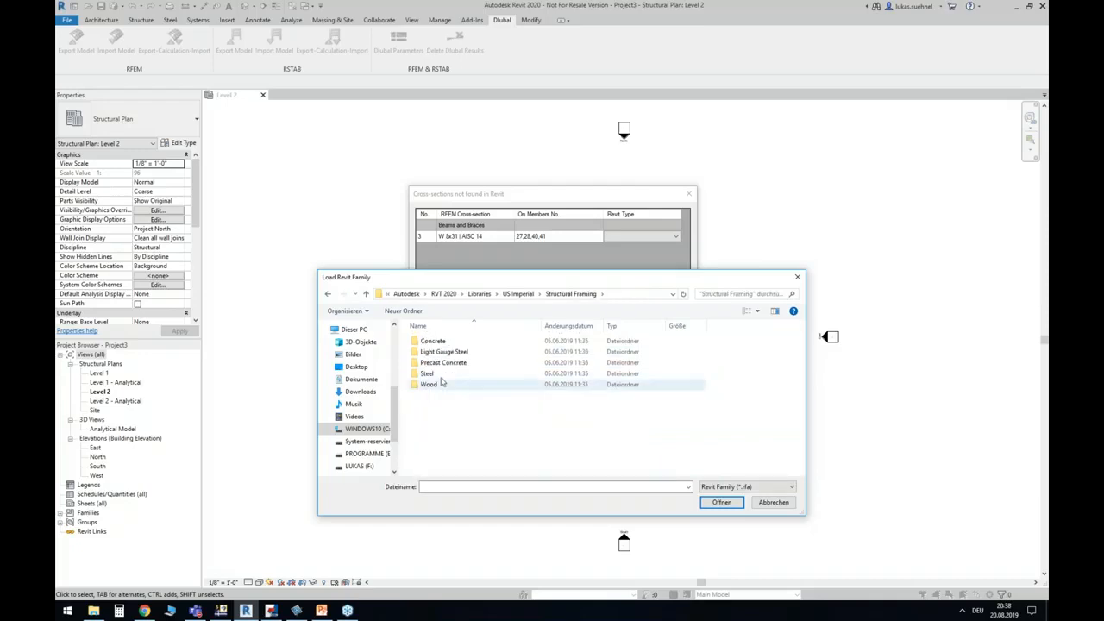
double_click(436, 374)
scroll(436, 448, "down", 5)
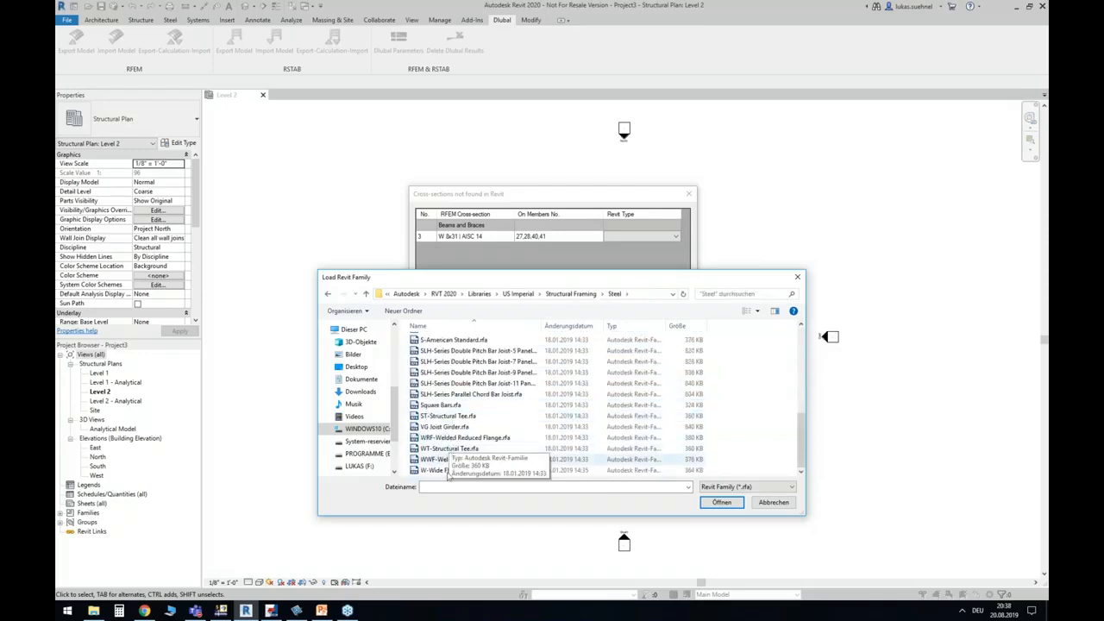
left_click(436, 471)
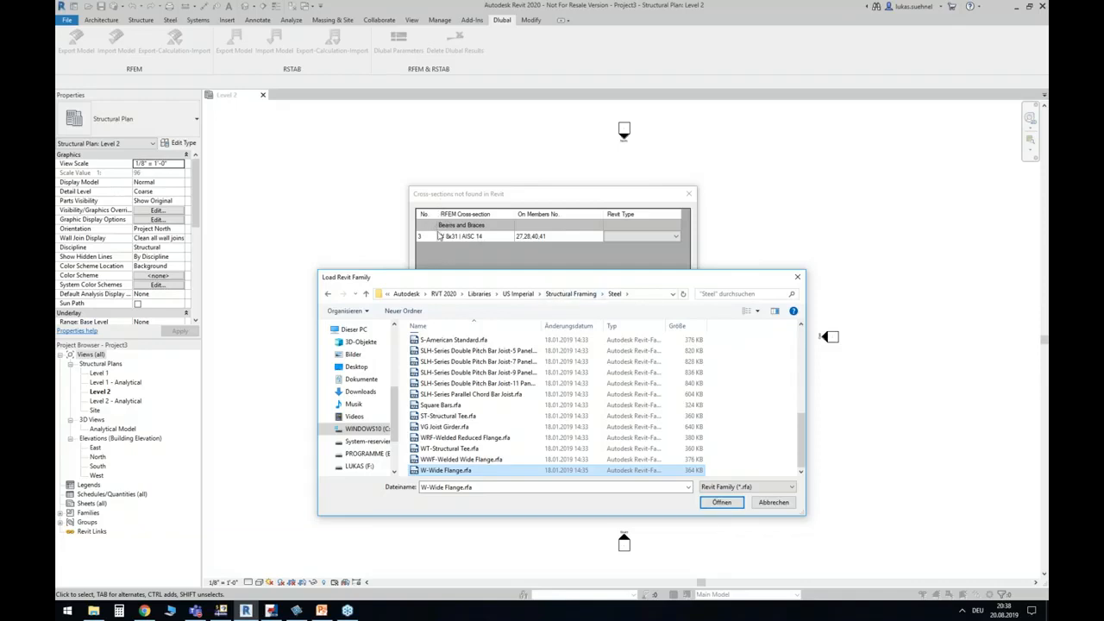
double_click(435, 472)
Load the W8X31 type, assign it to the missing W 8x31 cross-section, and finish the RFEM import.
left_click_drag(776, 215, 782, 388)
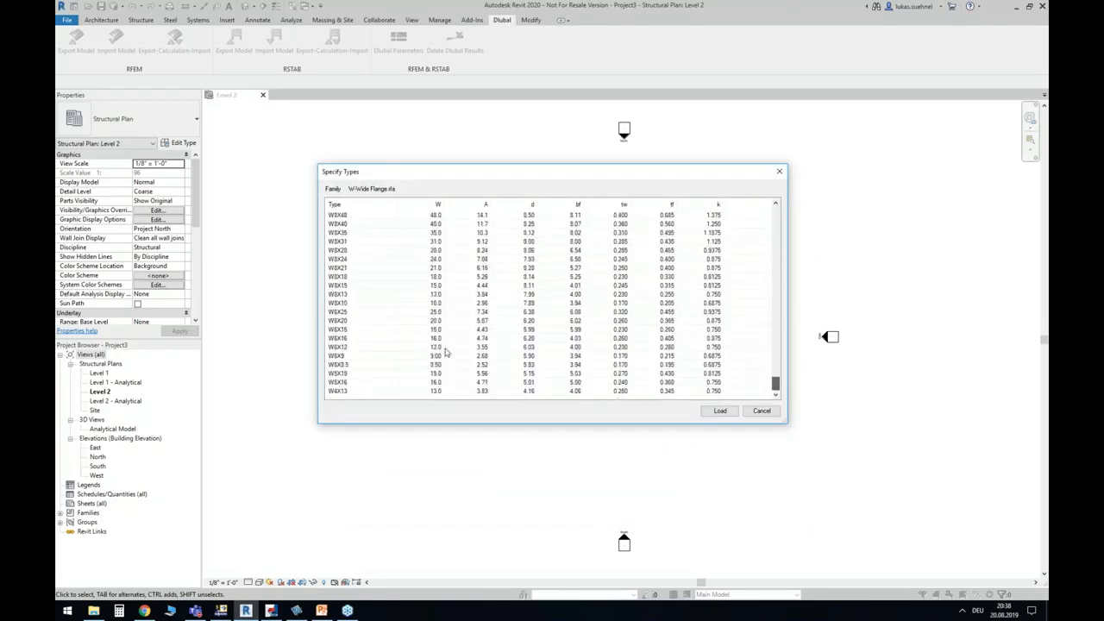
left_click(356, 242)
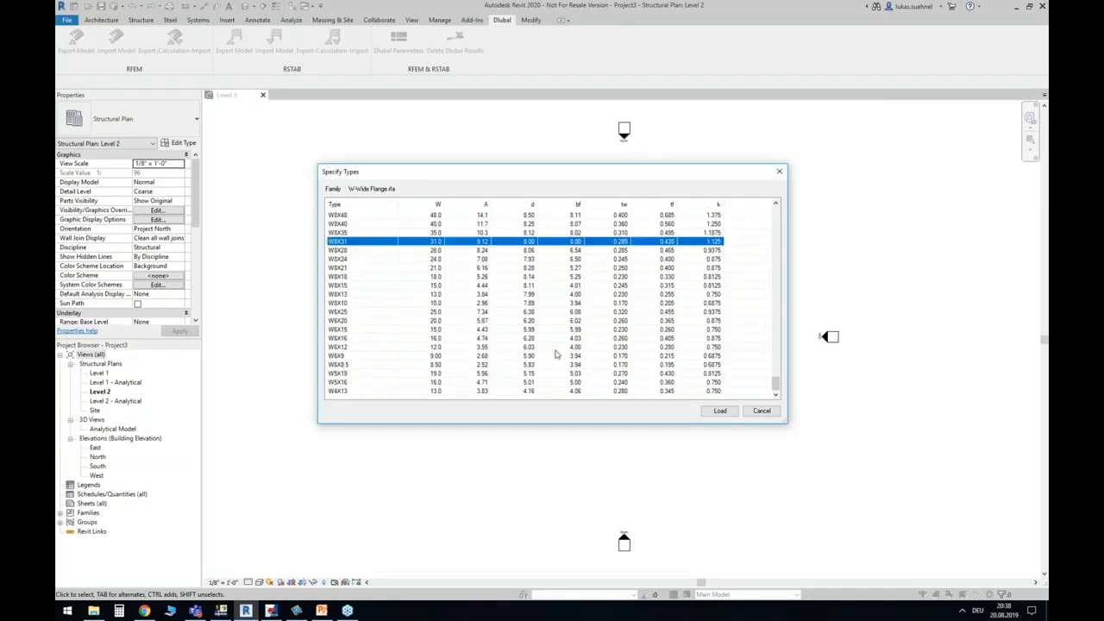
left_click(720, 411)
left_click(640, 240)
left_click(638, 389)
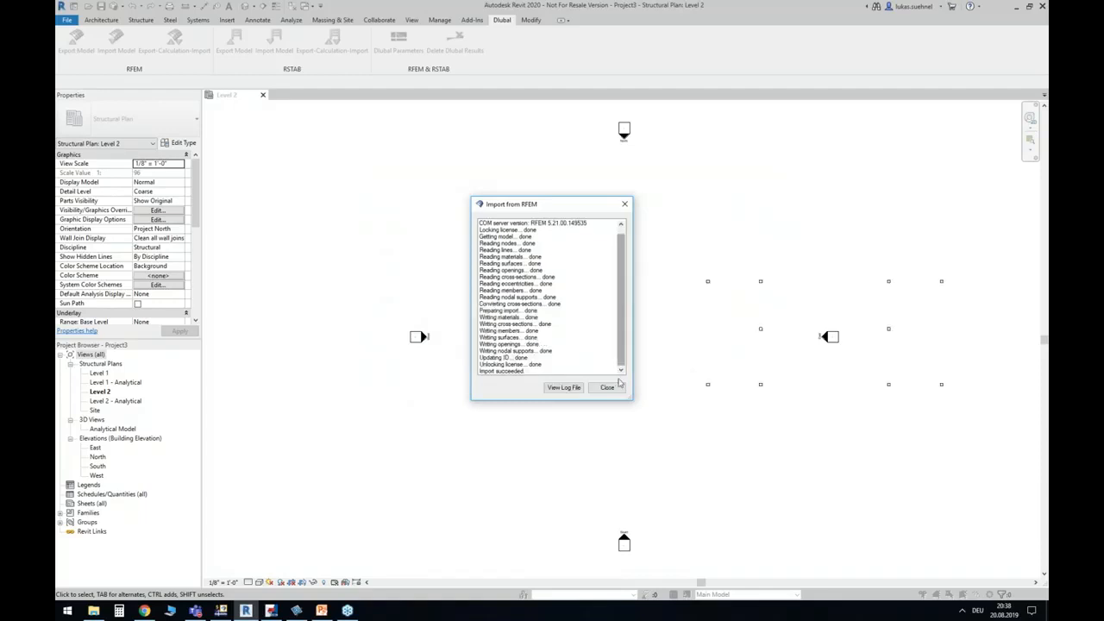
left_click(606, 387)
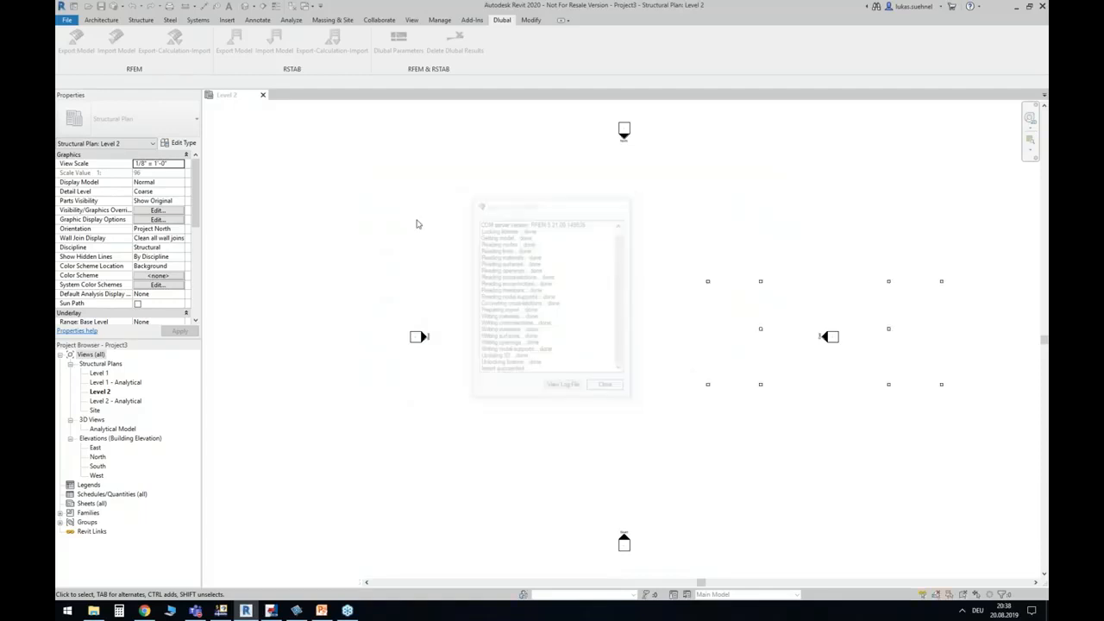
Show the imported model in the default 3D view with Shaded visual style and Fine detail level, and inspect it from several angles.
left_click(245, 6)
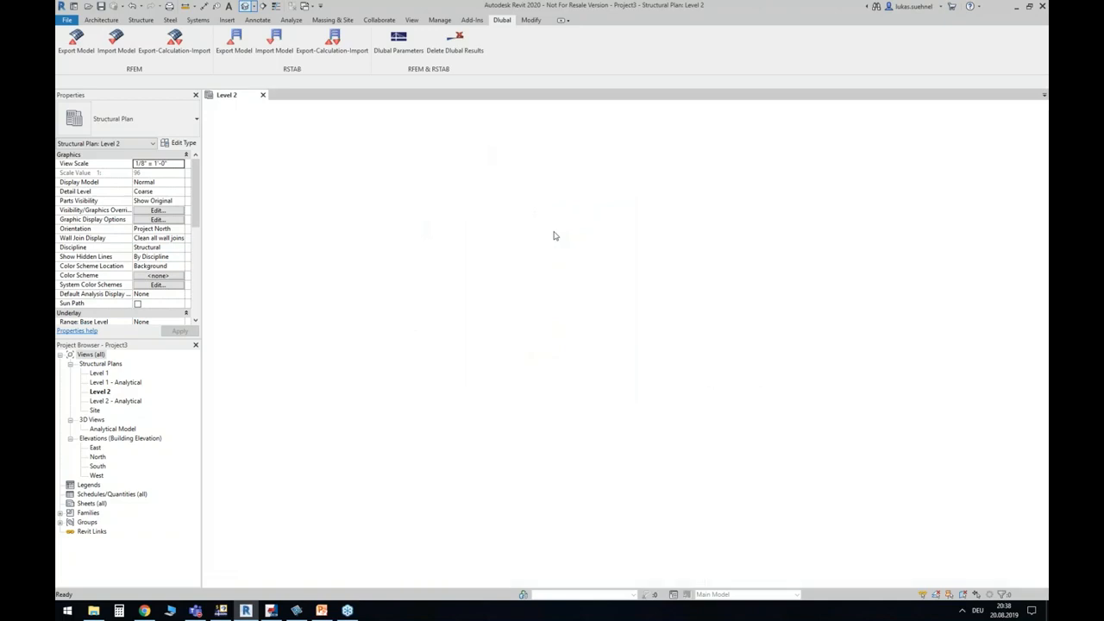
left_click(260, 582)
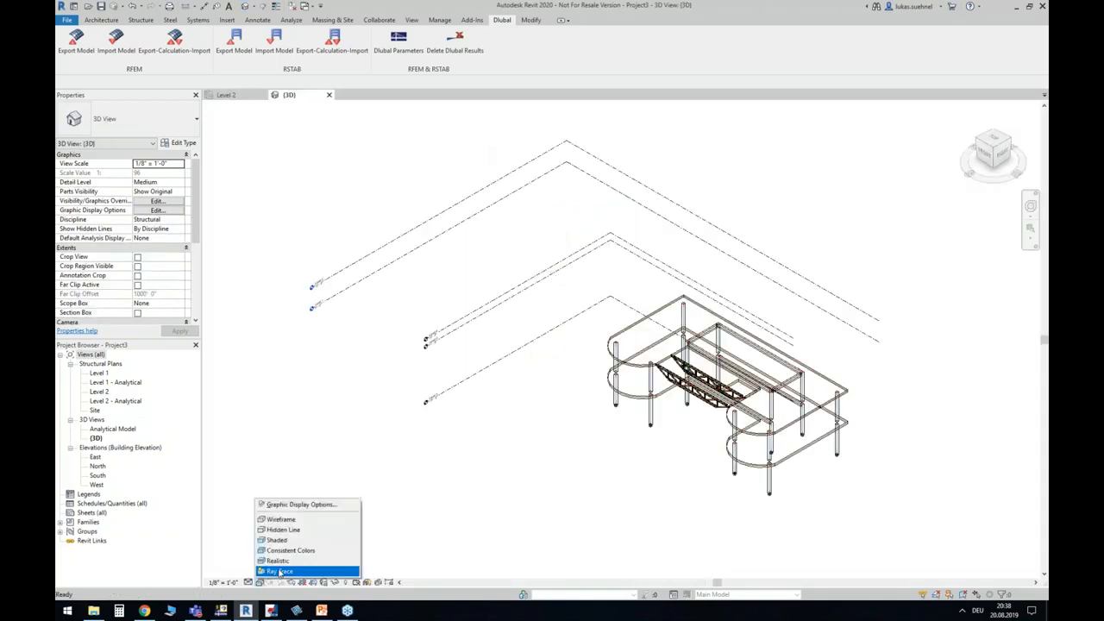
left_click(282, 541)
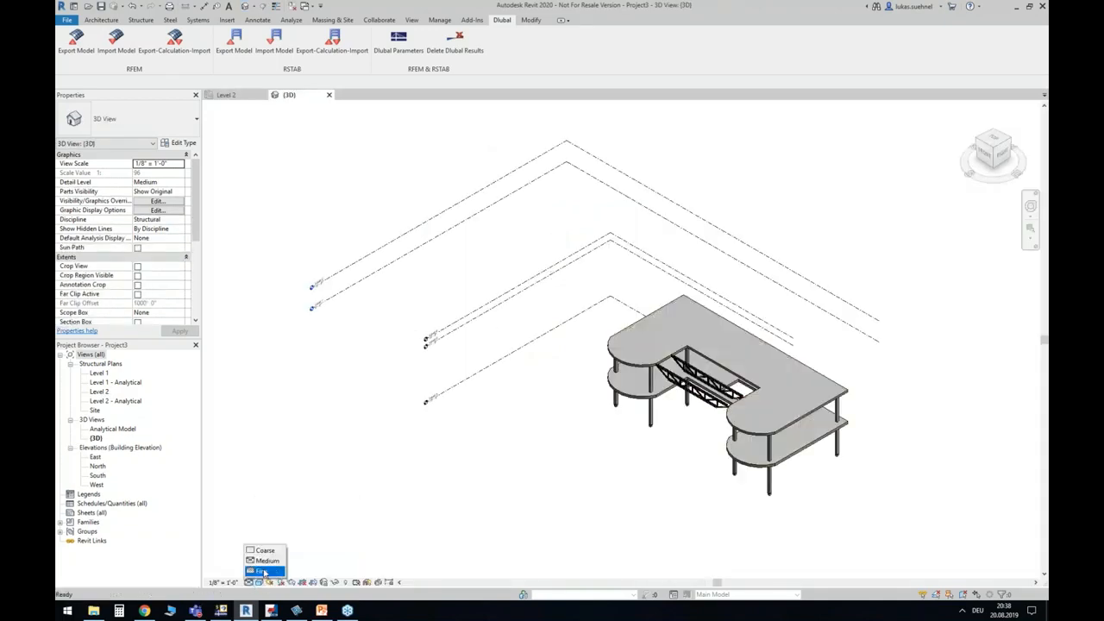
middle_click_drag(484, 431, 735, 340, "shift")
scroll(735, 341, "up", 3)
middle_click_drag(751, 301, 633, 405)
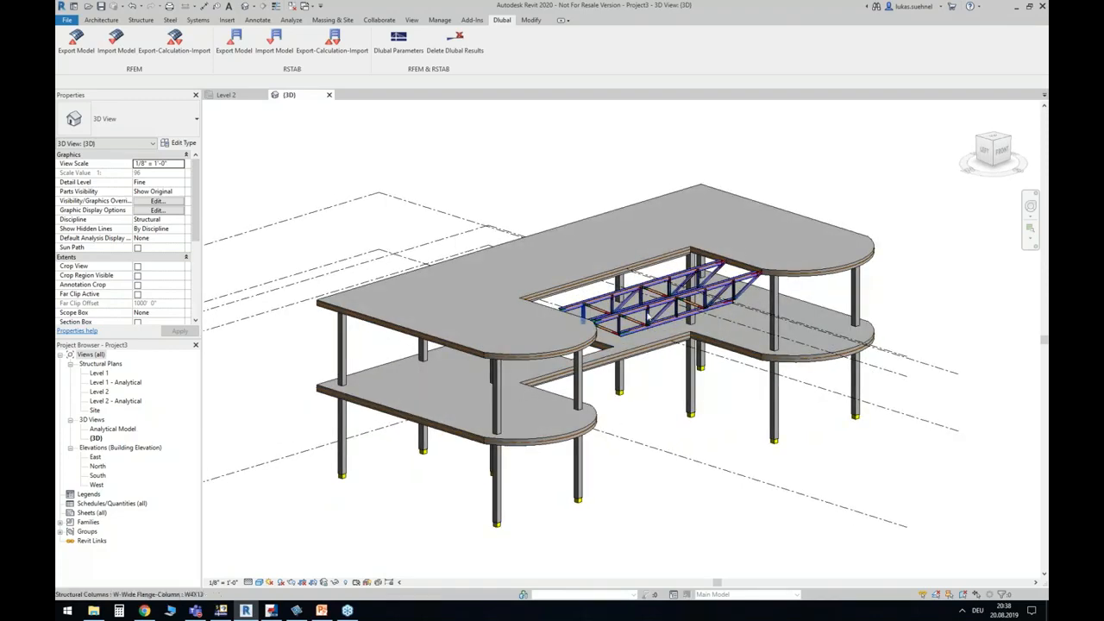
middle_click_drag(617, 419, 431, 366, "shift")
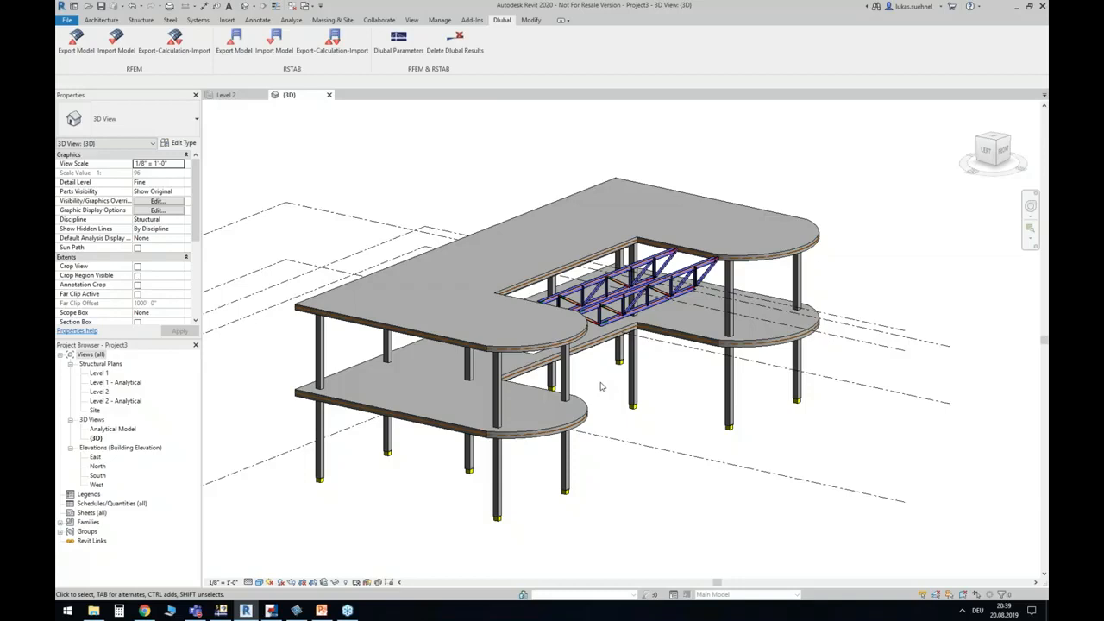
Close Project3 in Revit without saving the changes.
left_click(328, 95)
key("ctrl+F4")
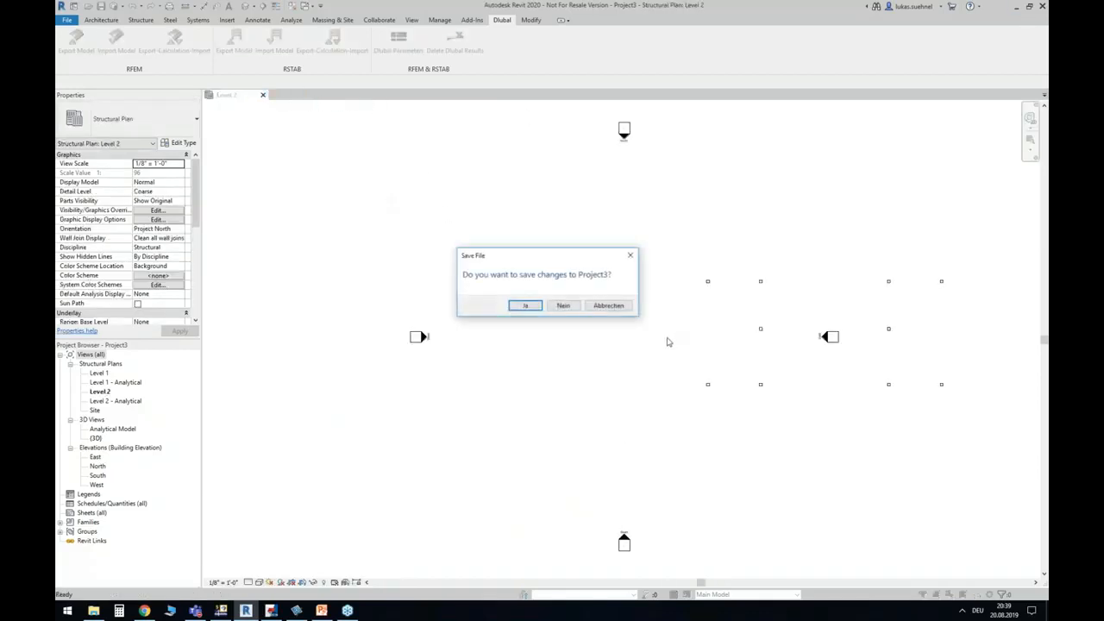
left_click(564, 306)
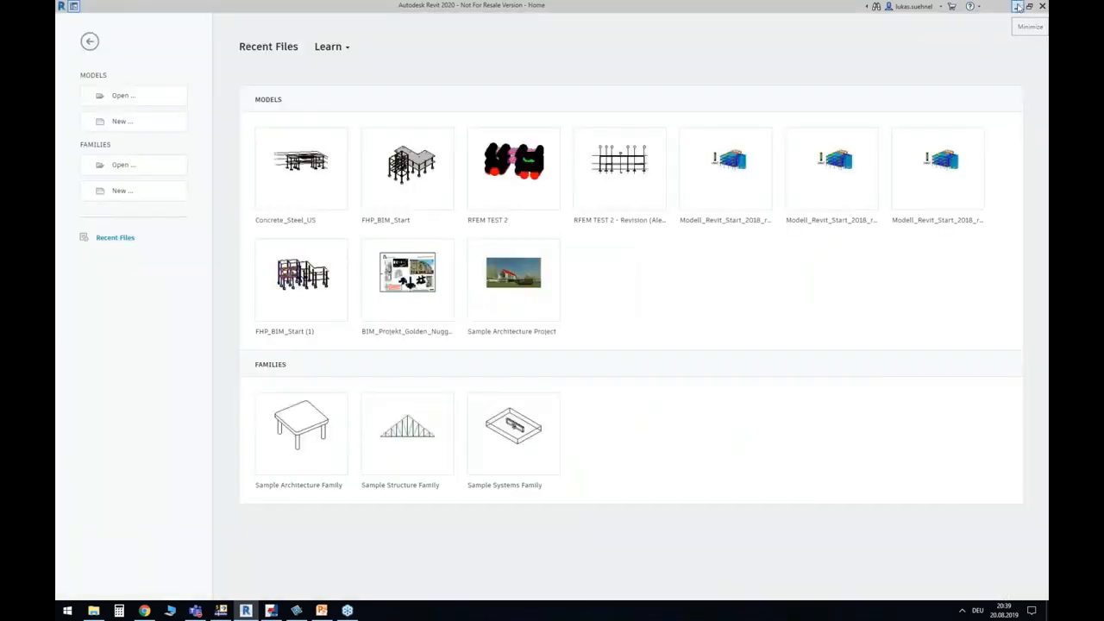
Switch to RFEM and close the Concrete_Steel_US model without saving.
left_click(1017, 7)
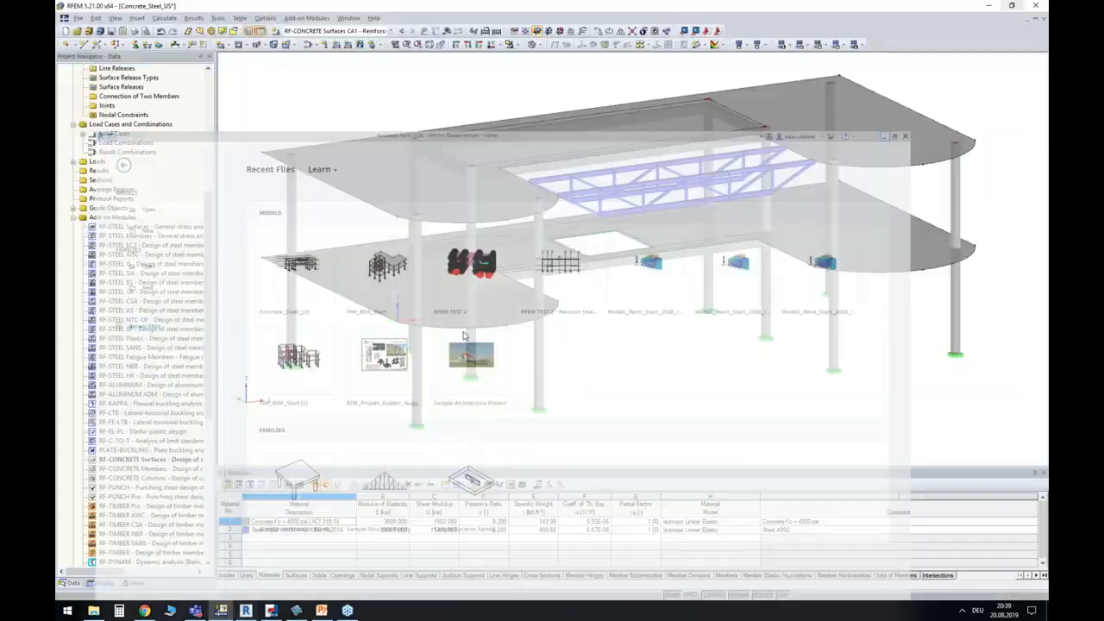
left_click(1043, 19)
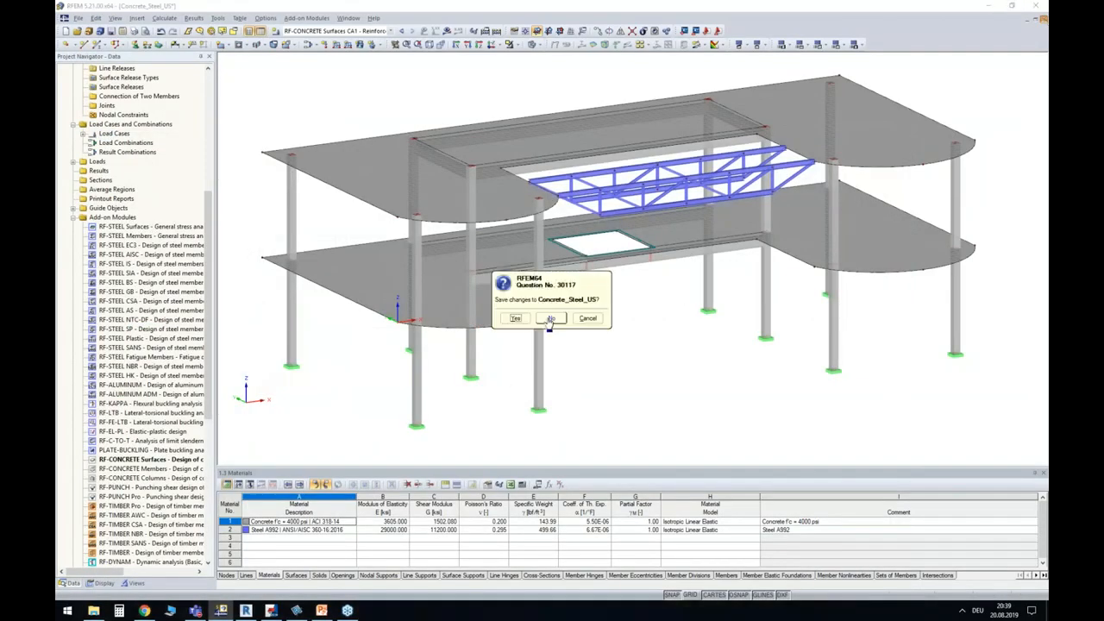
left_click(549, 324)
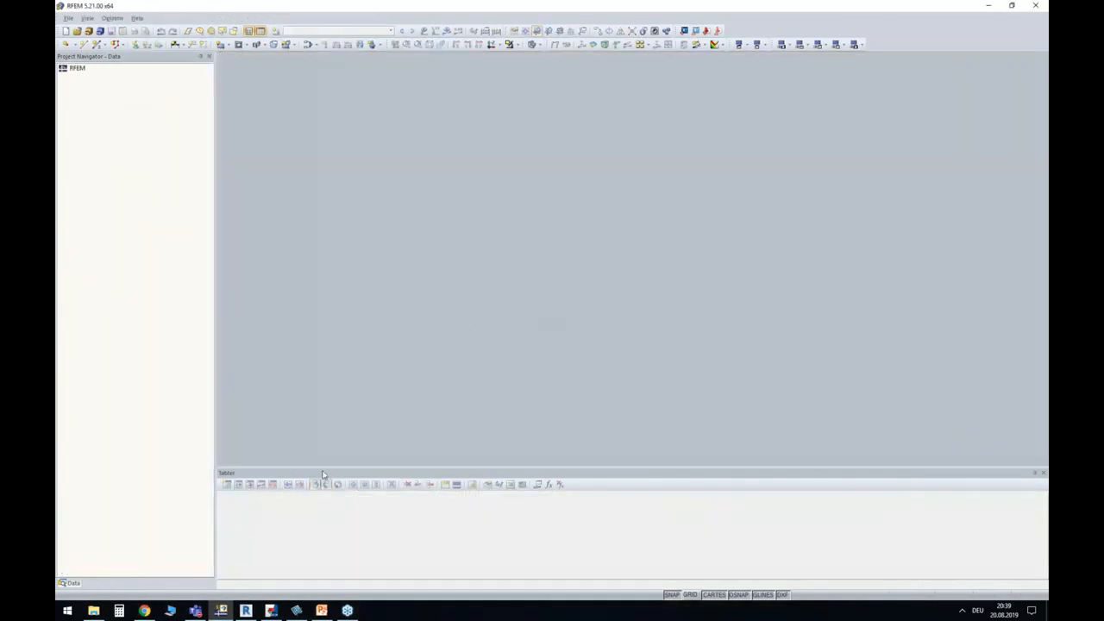
Switch to Tekla Structures and examine the building model in 3D, including the steel trusses and the slab opening.
left_click(271, 611)
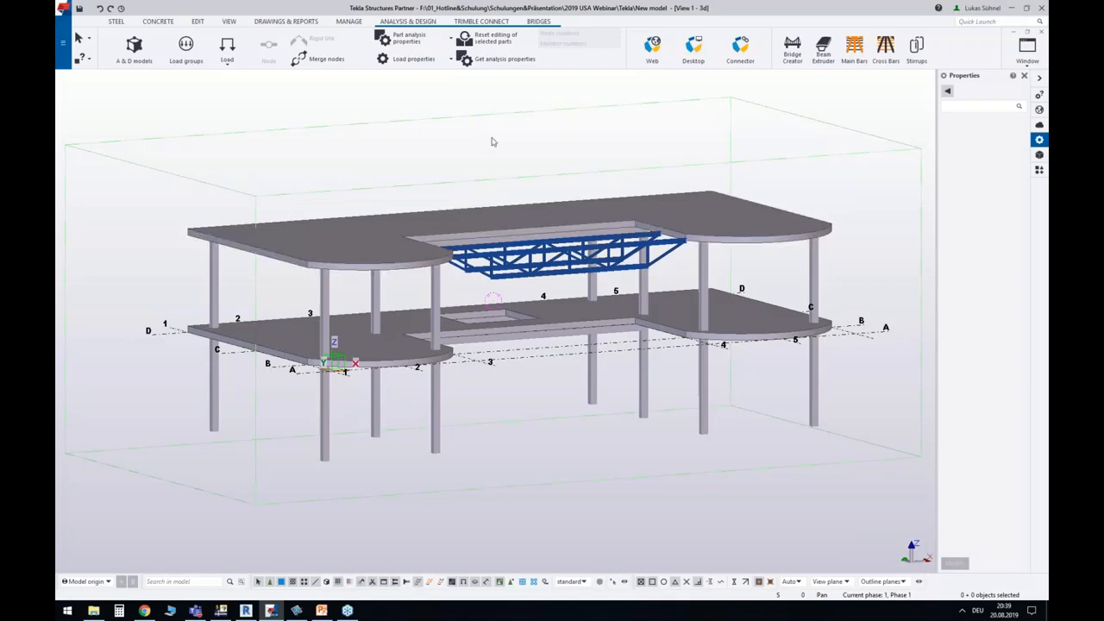
scroll(651, 275, "down", 2)
middle_click_drag(278, 107, 421, 289, "ctrl")
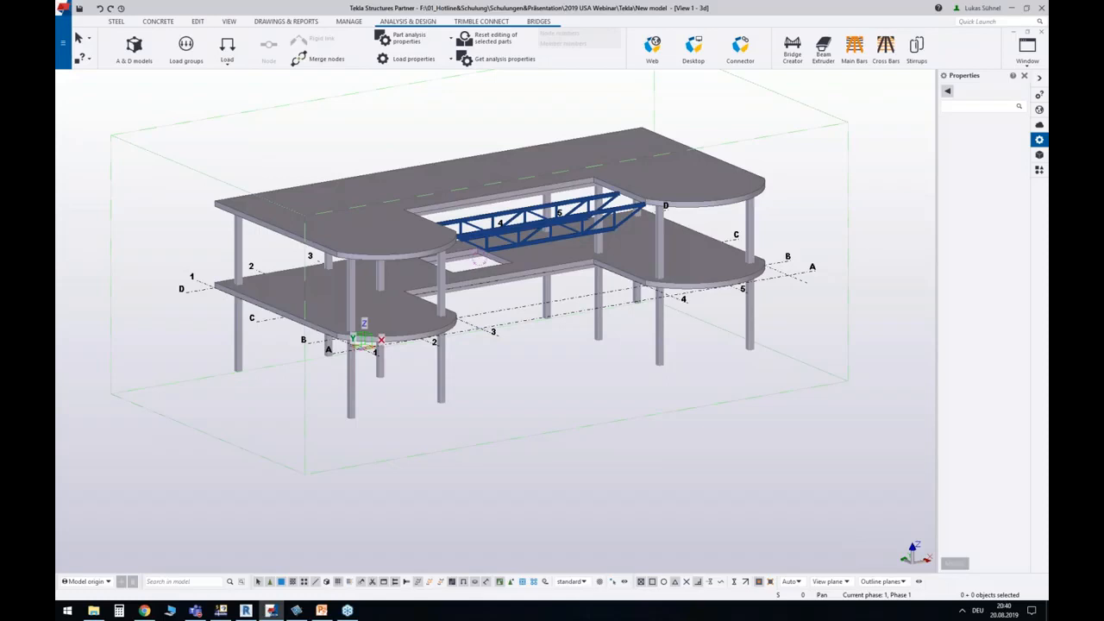
middle_click_drag(478, 392, 495, 465)
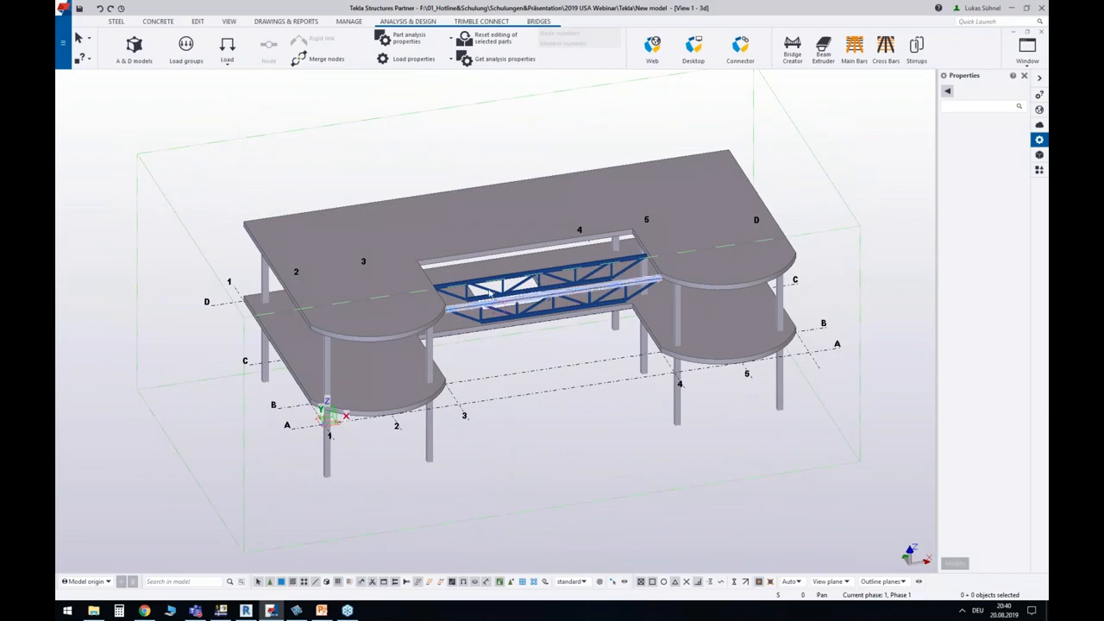
scroll(488, 270, "up", 4)
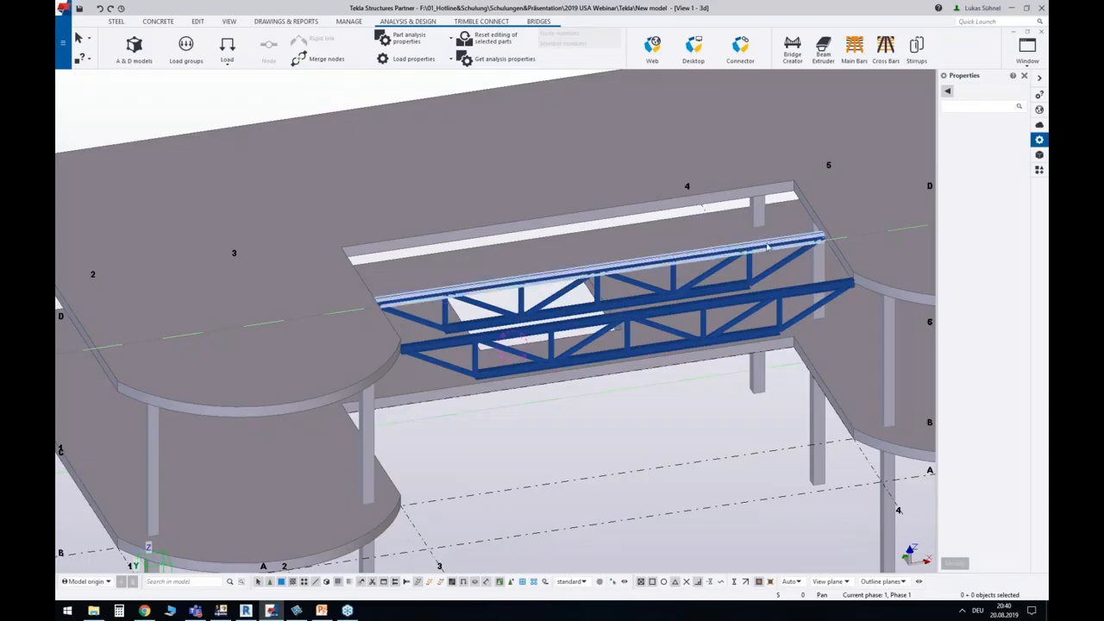
scroll(678, 316, "down", 4)
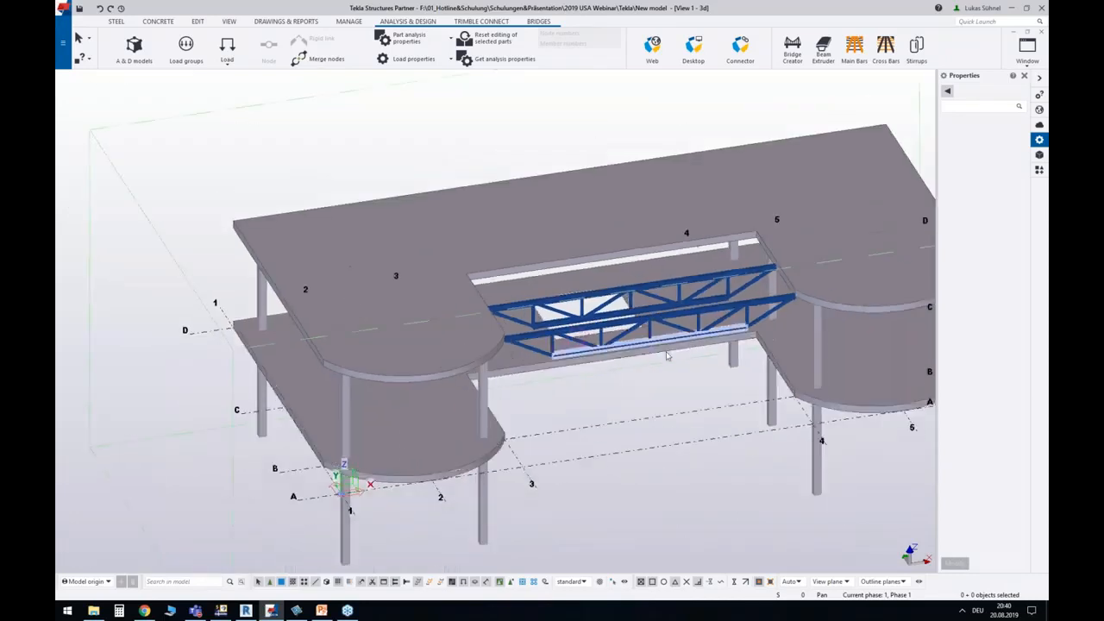
mouse_move(617, 396)
middle_mouse_down("ctrl")
mouse_move(616, 302)
mouse_move(617, 407)
middle_mouse_up("ctrl")
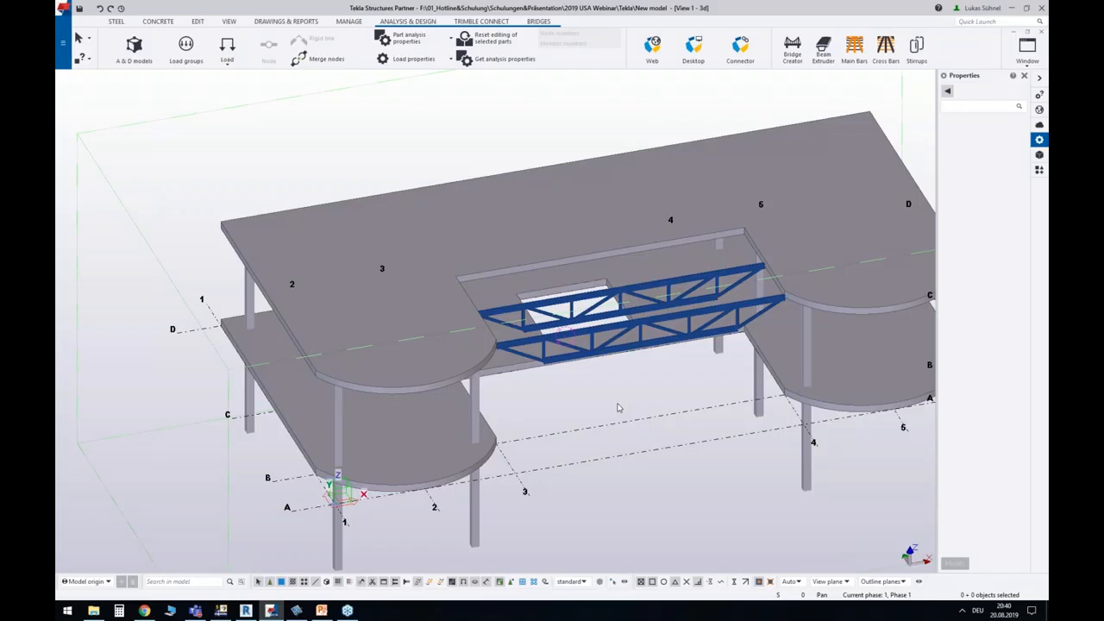
middle_click_drag(579, 417, 530, 371)
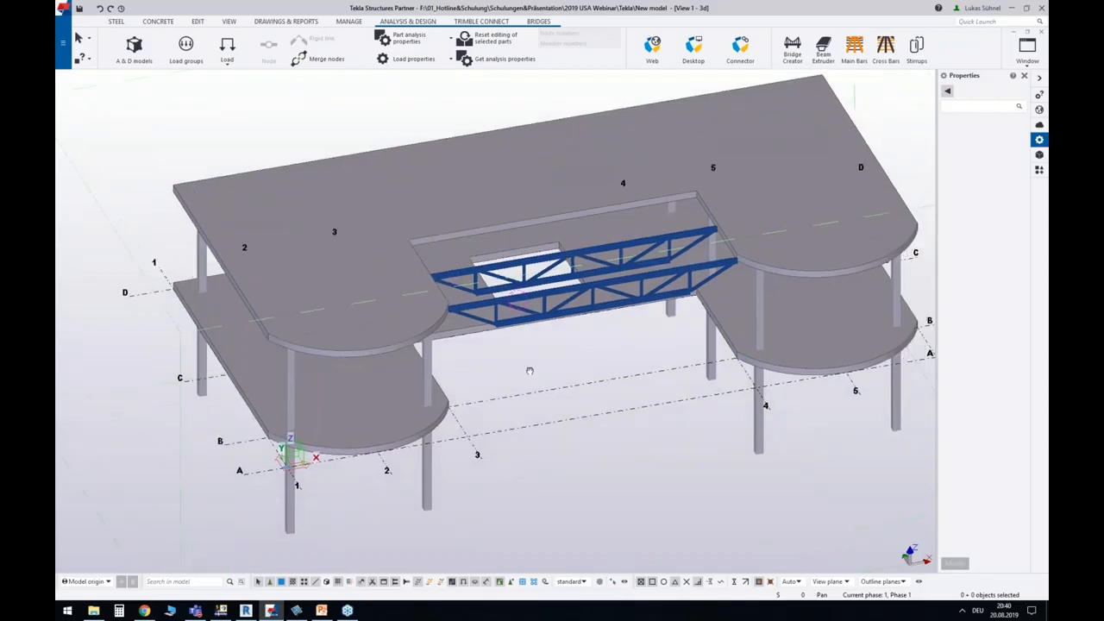
scroll(529, 371, "down", 1)
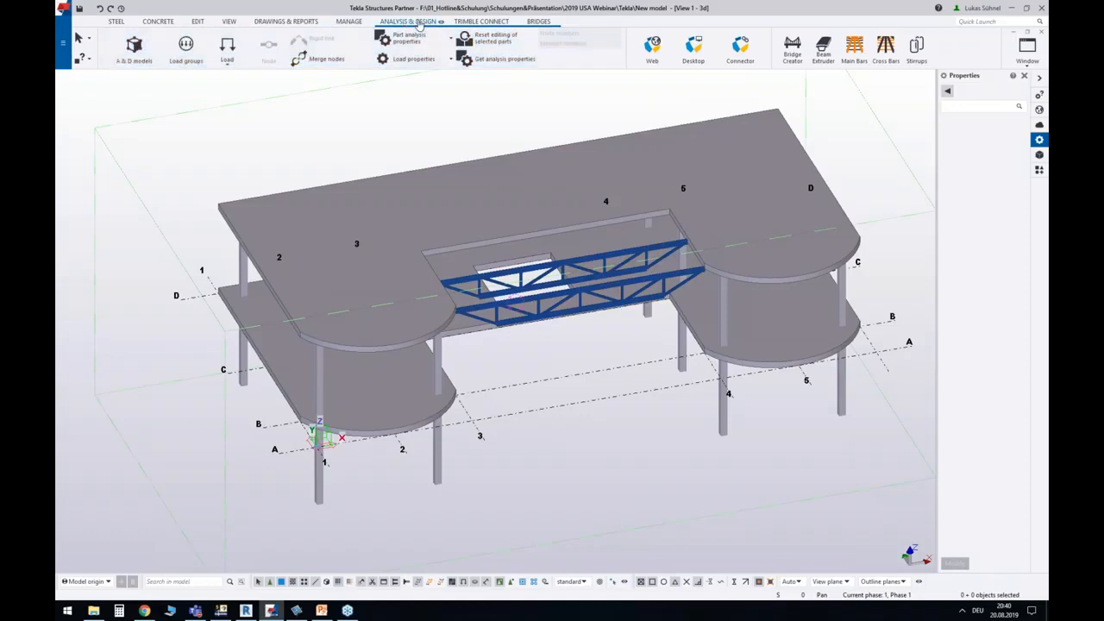
Display analysis model Model 1, review the analysis model content options in its properties without changing them, and uncover the model view.
left_click(134, 54)
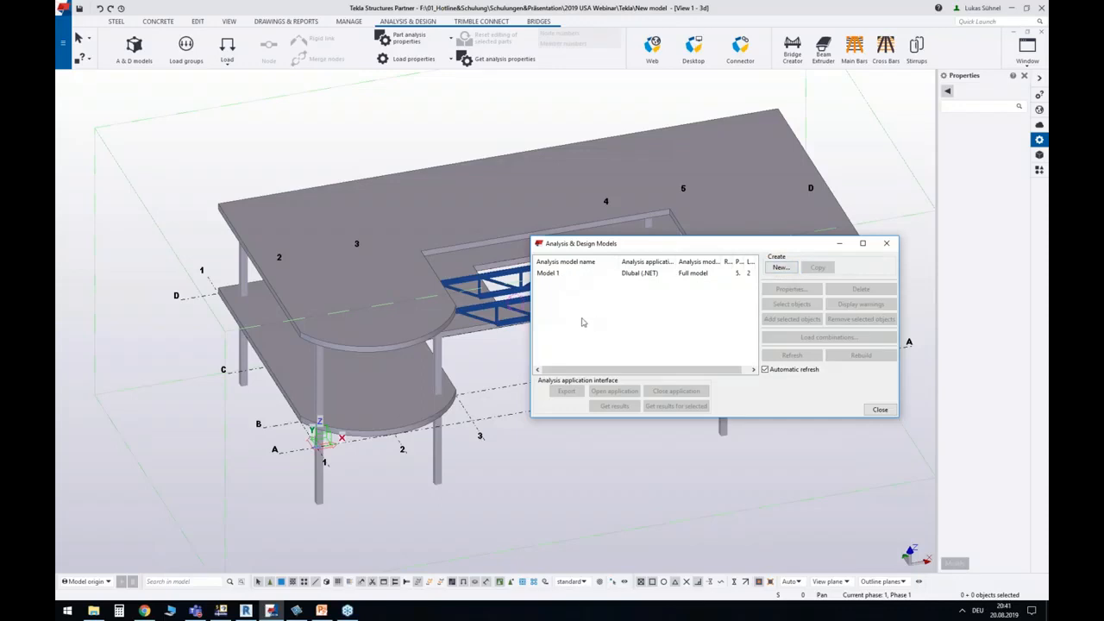
left_click(579, 275)
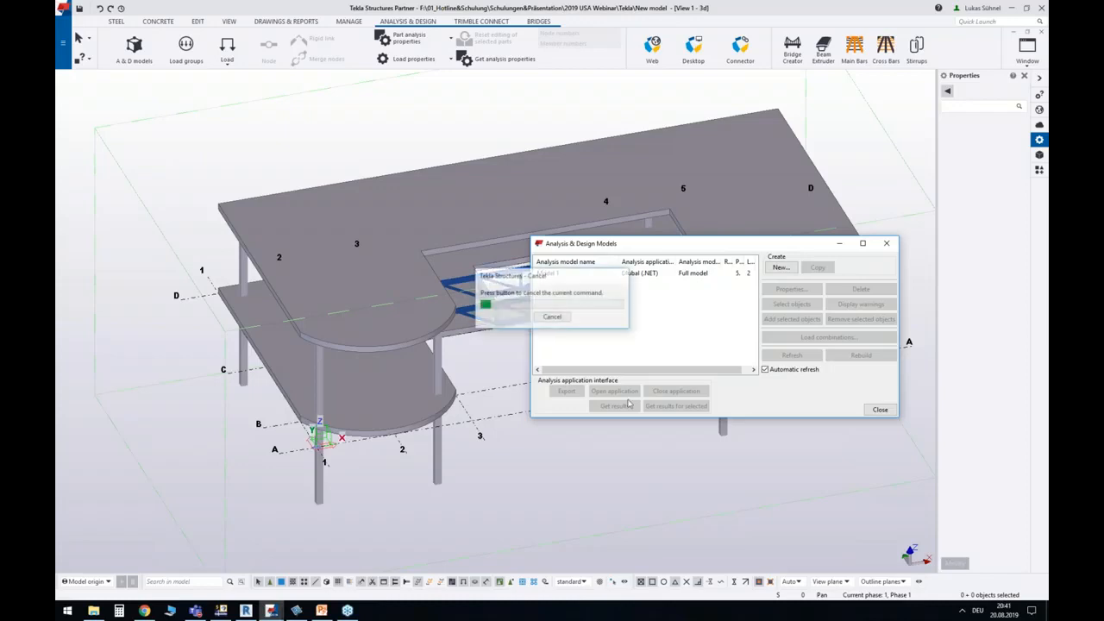
left_click(790, 289)
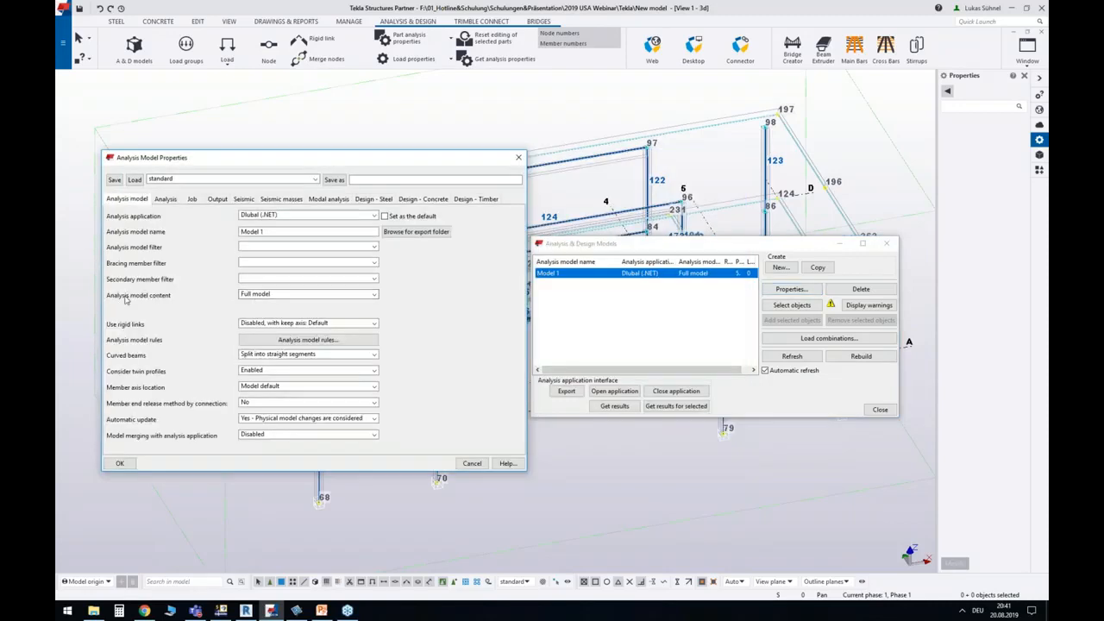
left_click(279, 297)
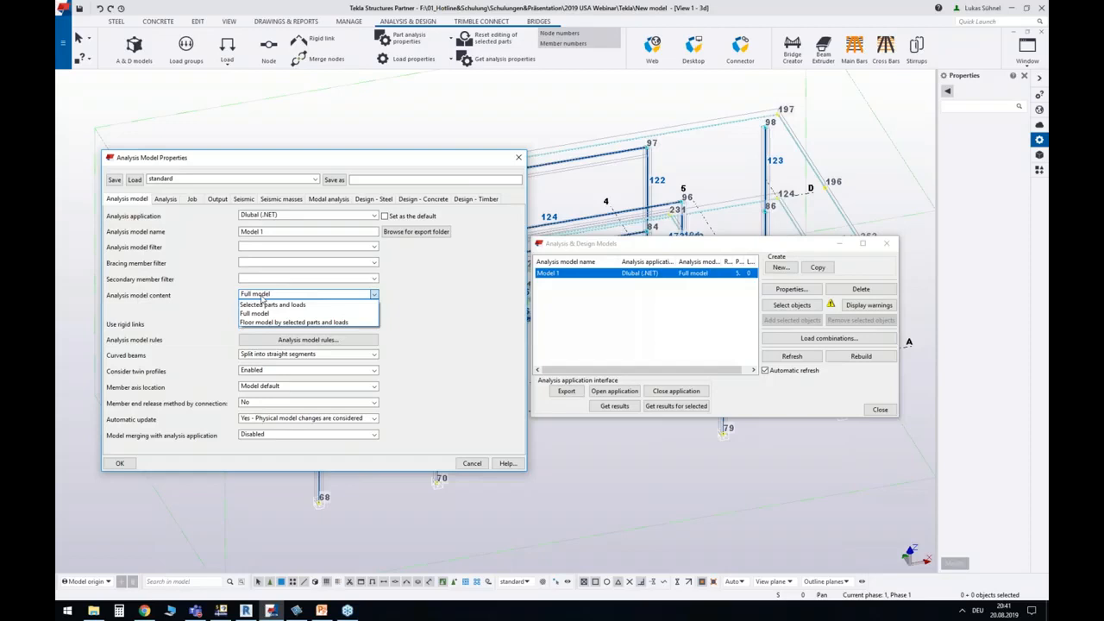
left_click(258, 296)
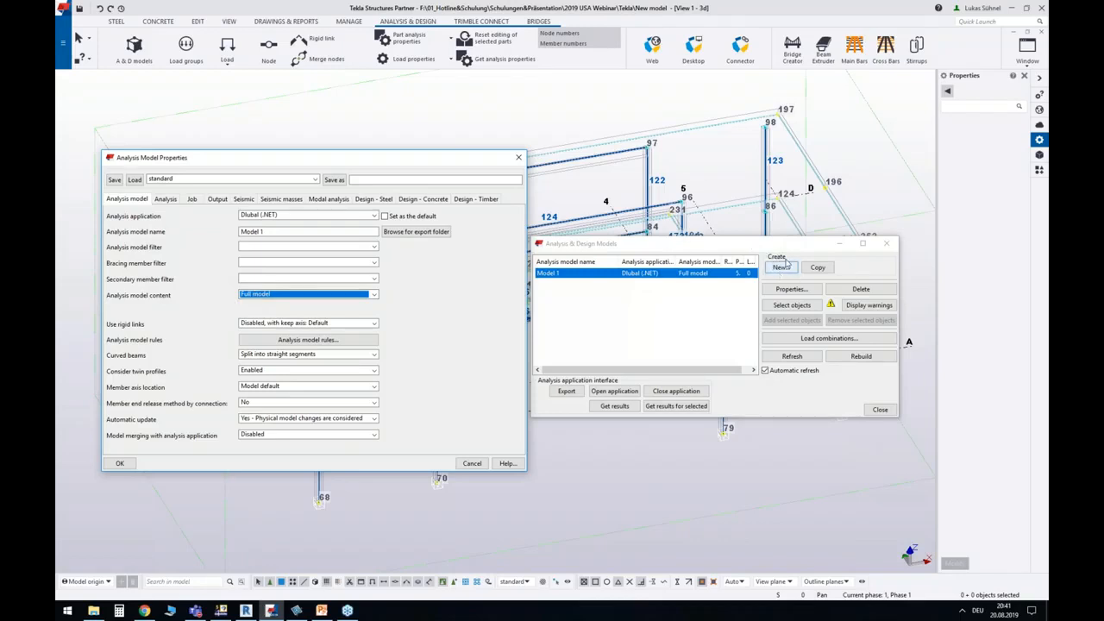
left_click(374, 295)
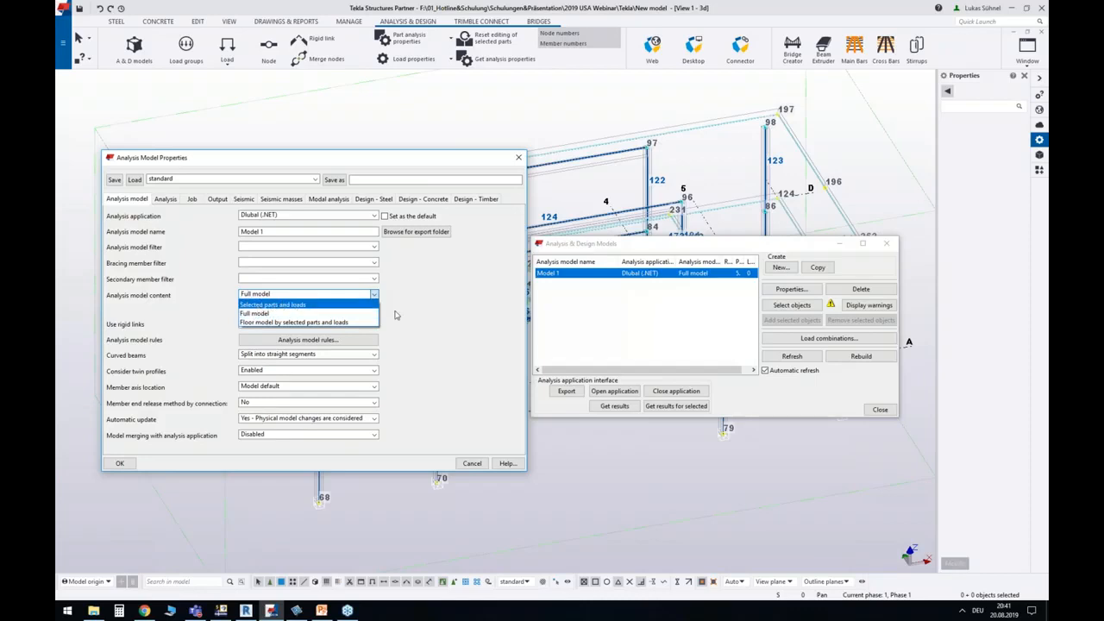
left_click(432, 319)
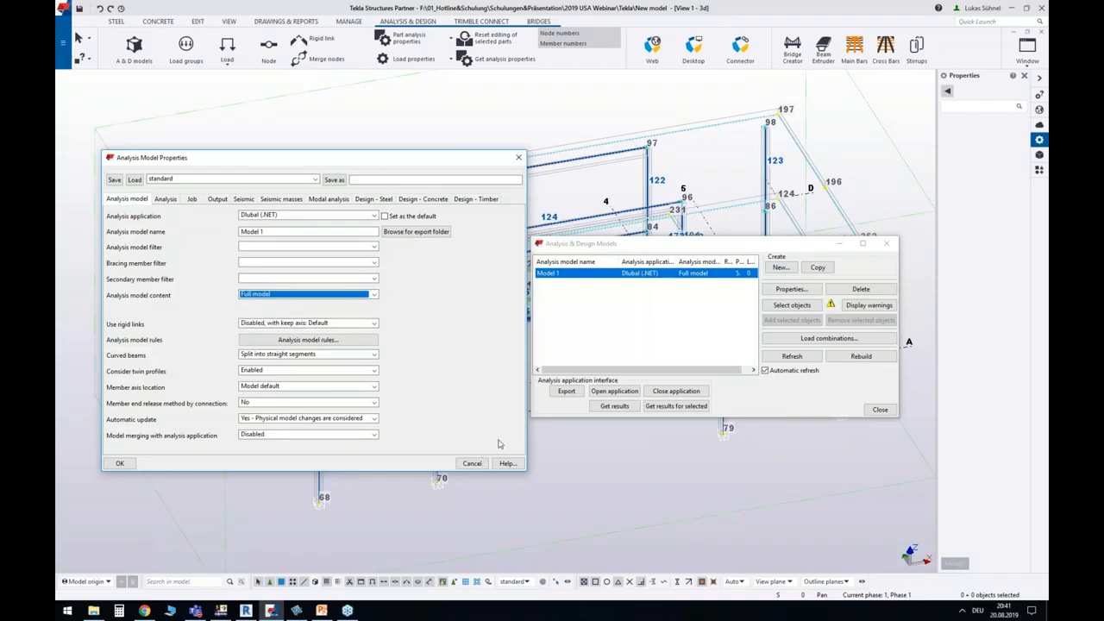
left_click(479, 468)
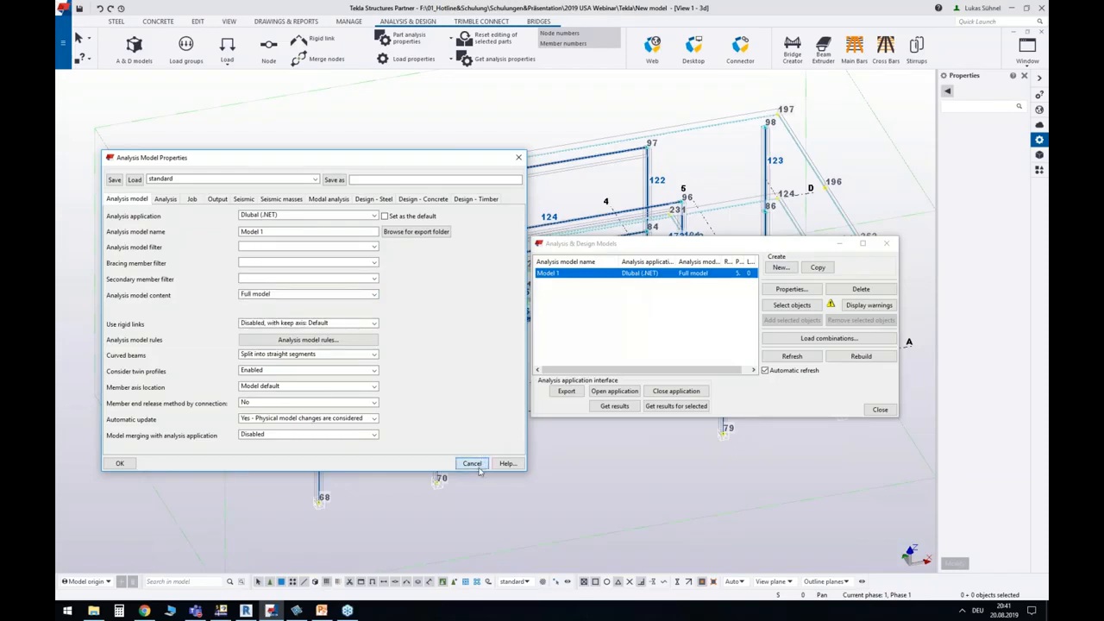
left_click_drag(608, 243, 766, 391)
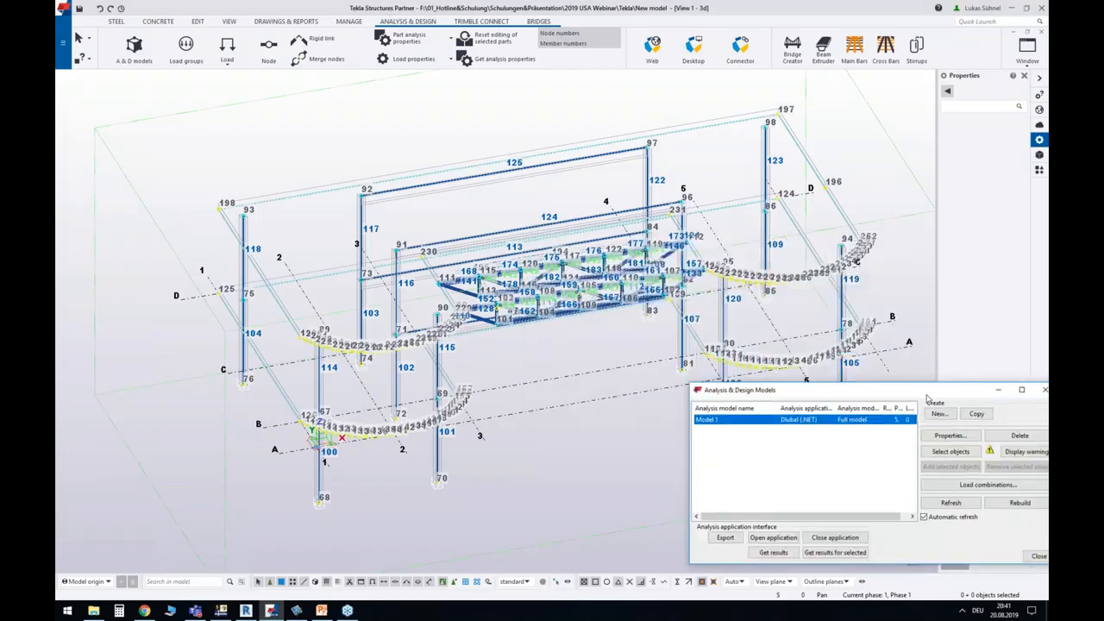
Examine the Model 1 analysis model in 3D, including the nodes and members at the slab corner near grid lines 1 and D.
left_click(543, 389)
middle_click_drag(543, 364, 505, 312)
middle_click_drag(495, 376, 472, 329, "ctrl")
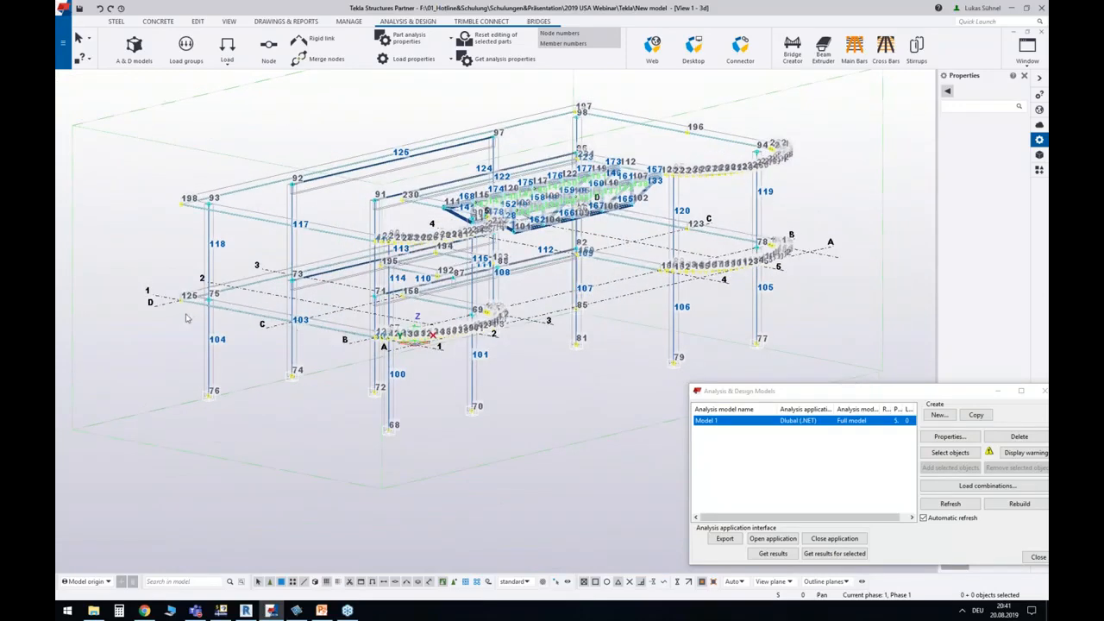
scroll(214, 312, "up", 5)
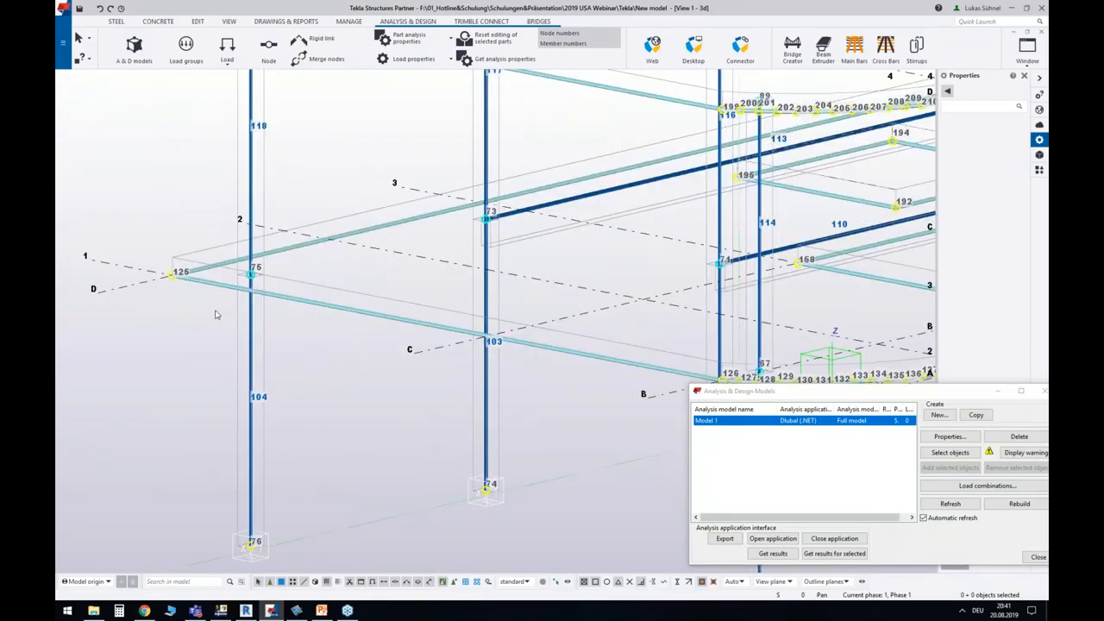
scroll(216, 314, "up", 3)
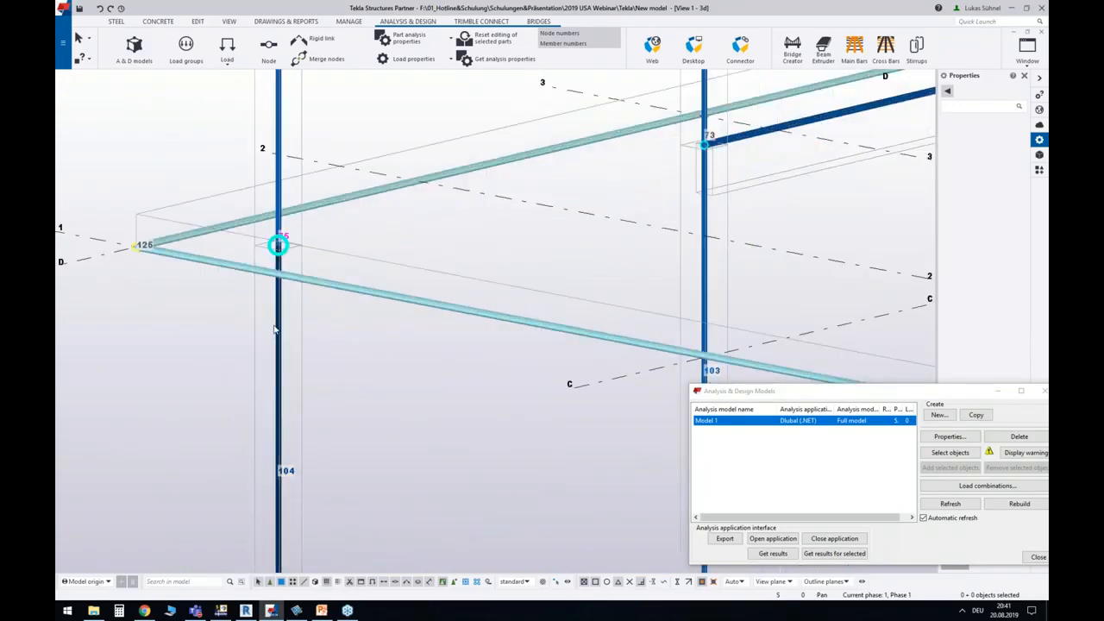
scroll(155, 293, "down", 2)
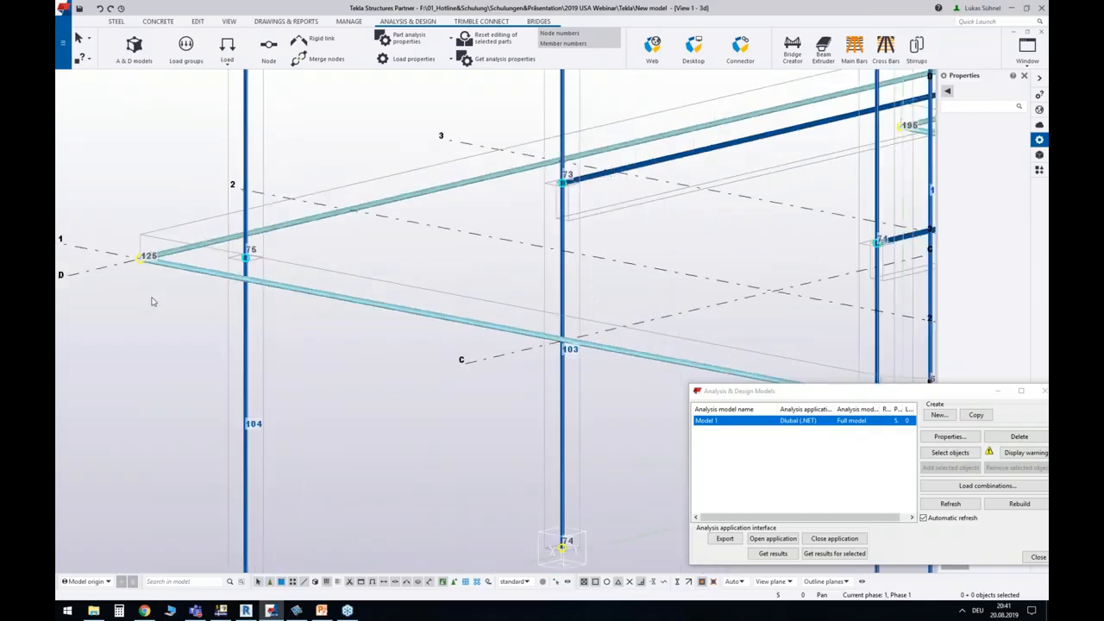
scroll(153, 301, "down", 6)
Open the beam analysis properties of truss diagonal 129 and review its class options, start releases and end releases.
middle_click_drag(313, 327, 462, 259, "ctrl")
scroll(461, 258, "up", 10)
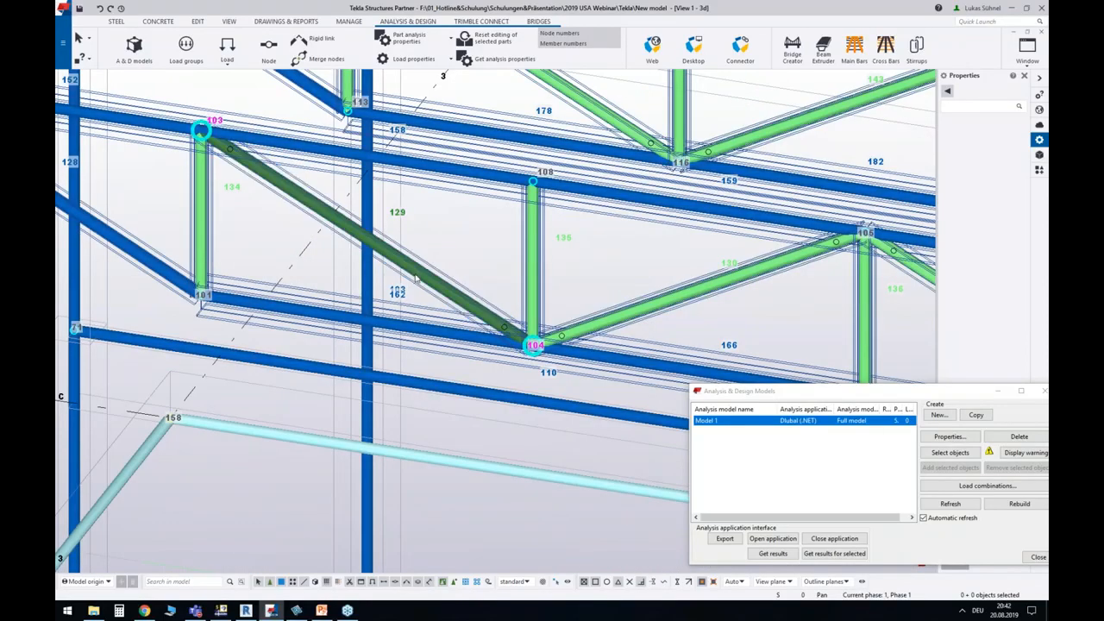
left_click(416, 277)
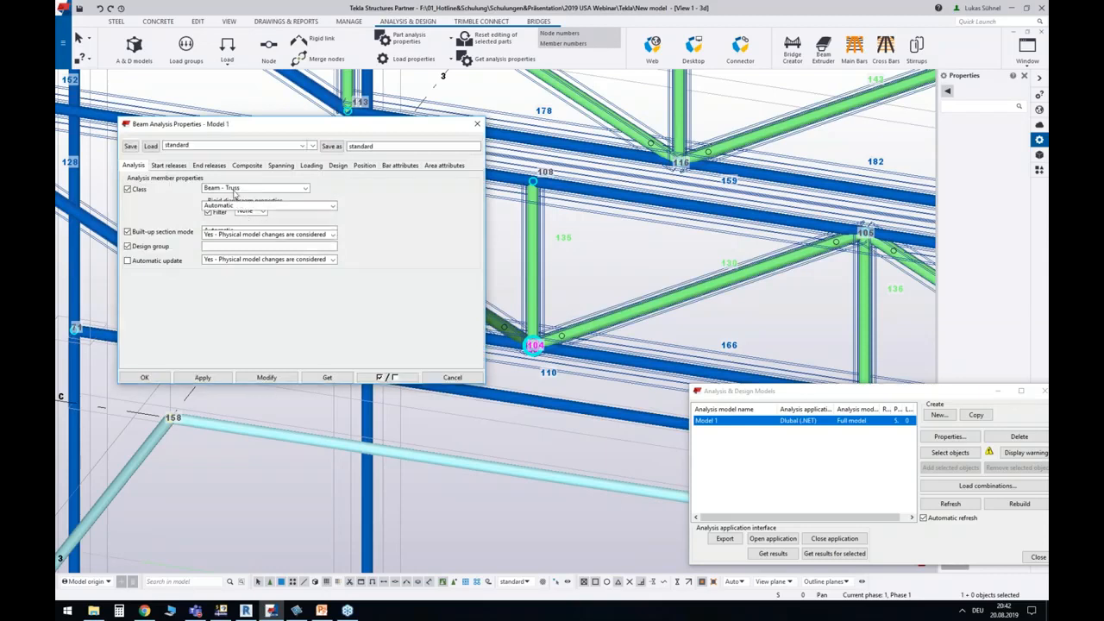
left_click(304, 188)
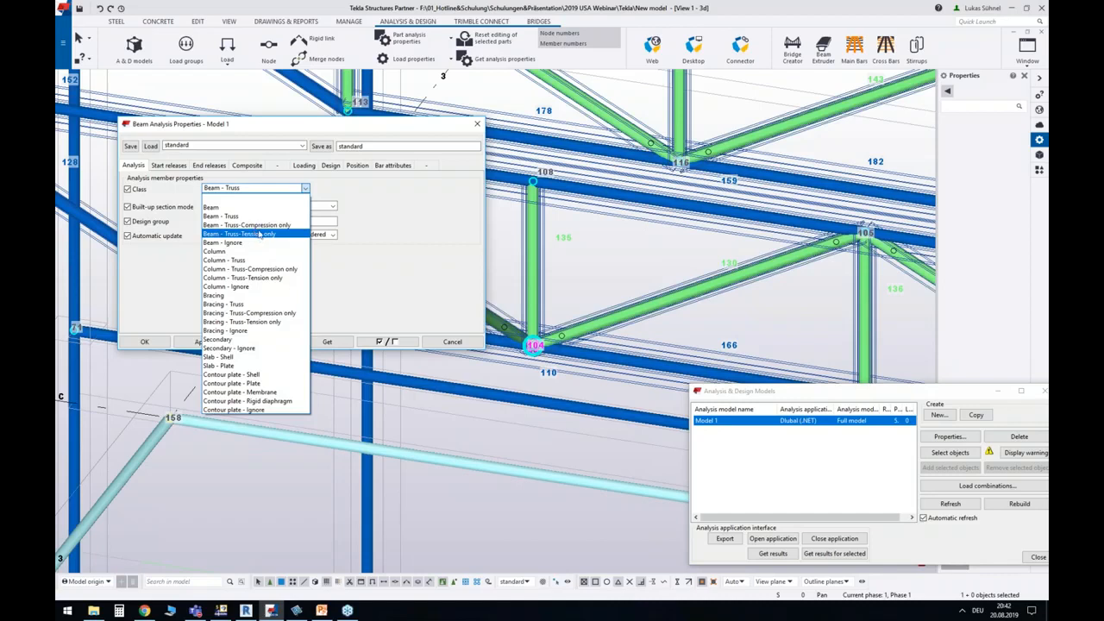
left_click(307, 188)
left_click(169, 165)
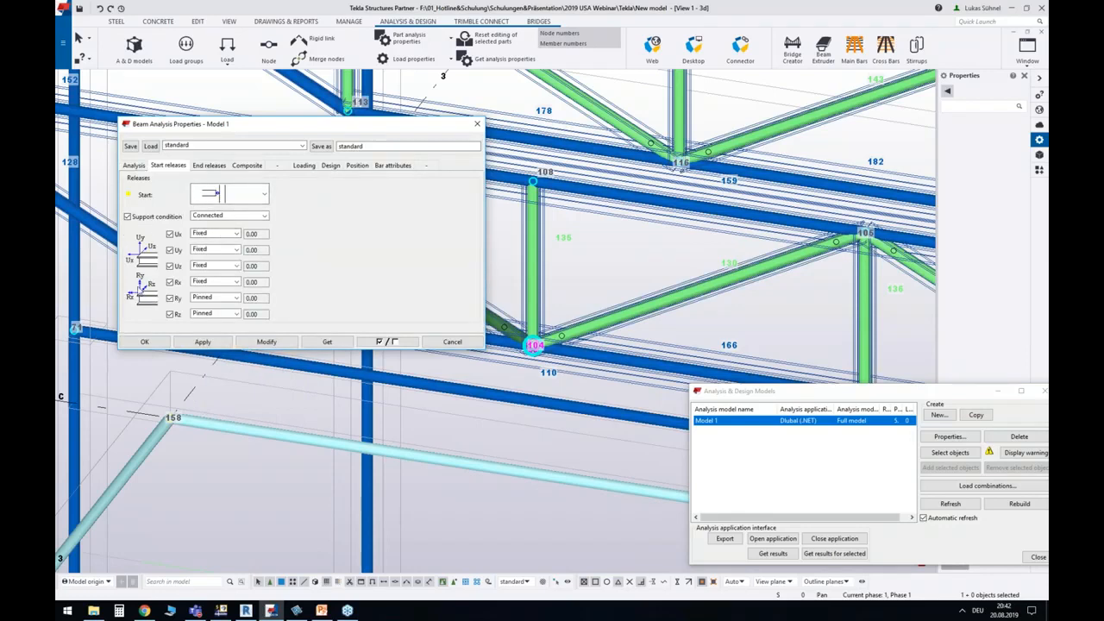
left_click(209, 166)
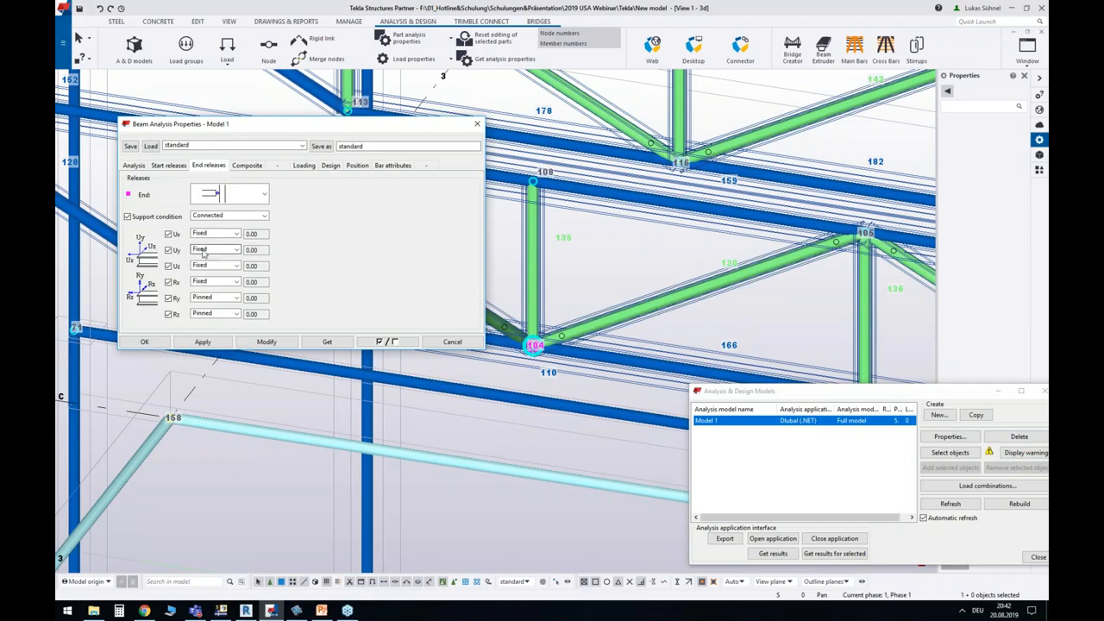
Review the diagonal's position settings and axis options, keep Reference axis, and cancel the beam analysis properties.
left_click(357, 165)
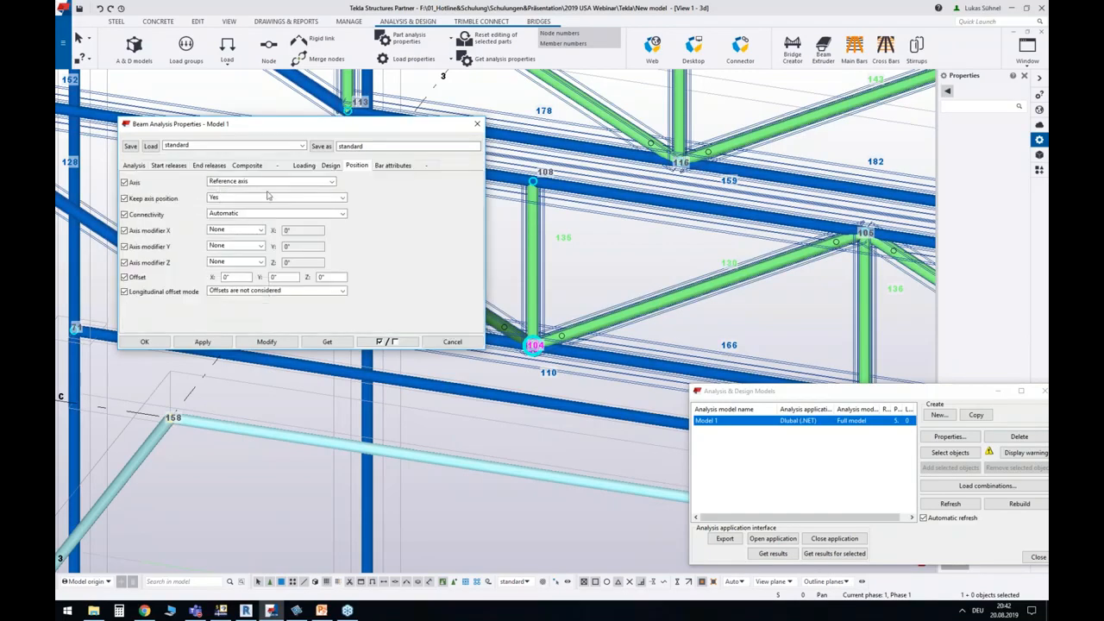
left_click(281, 183)
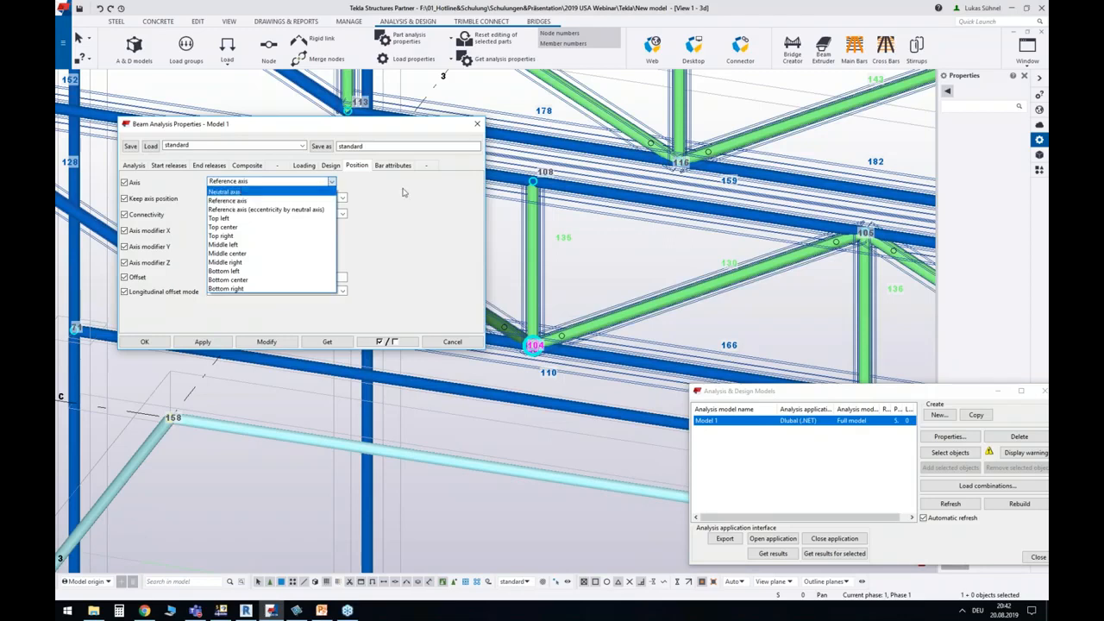
left_click(235, 200)
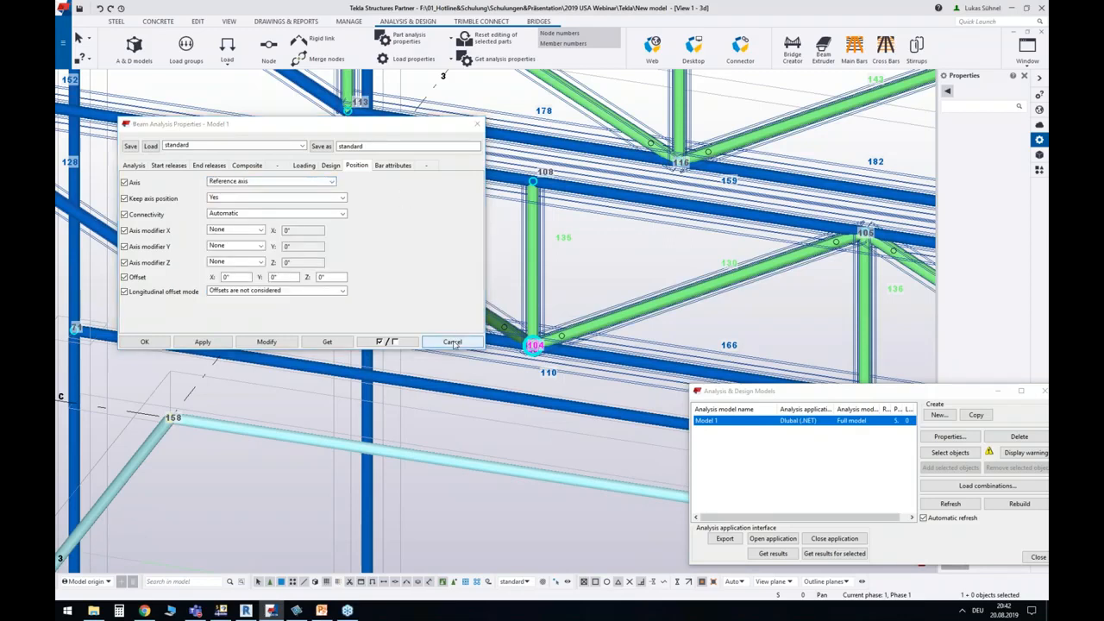
left_click(452, 342)
Review the support conditions of analysis node 70 at the base of column 101 and cancel its properties.
scroll(645, 236, "down", 5)
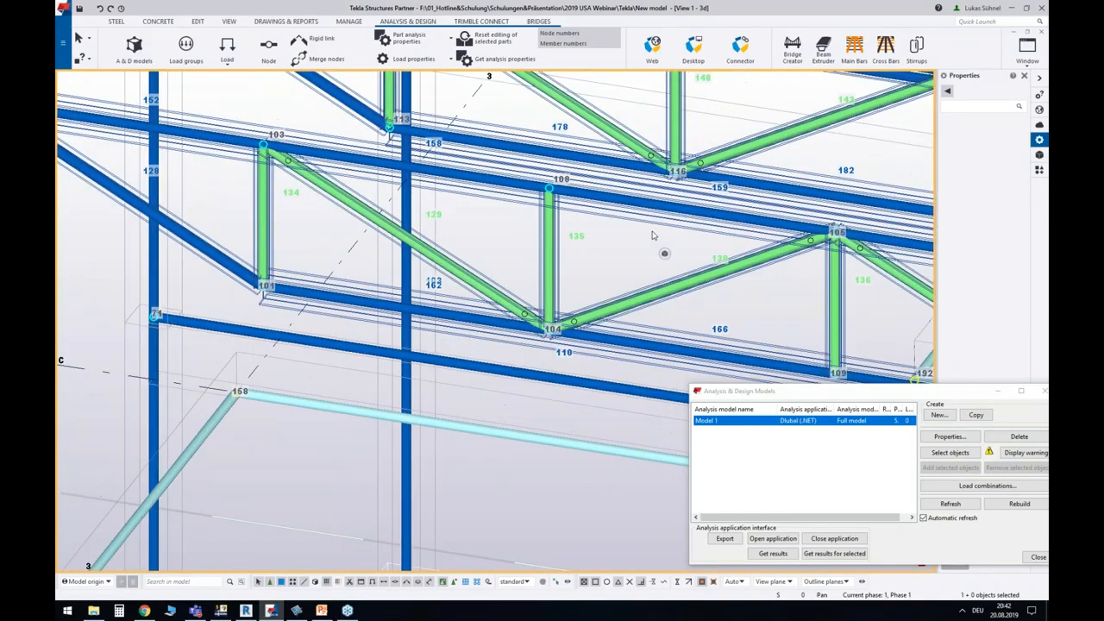
middle_click_drag(536, 336, 450, 331, "ctrl")
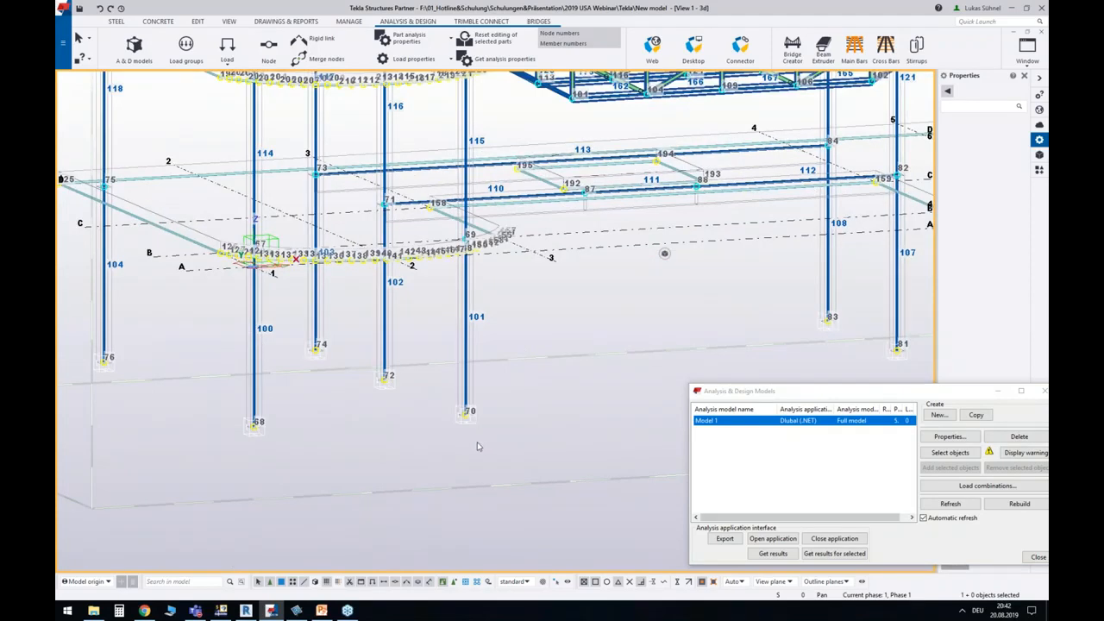
scroll(479, 446, "up", 4)
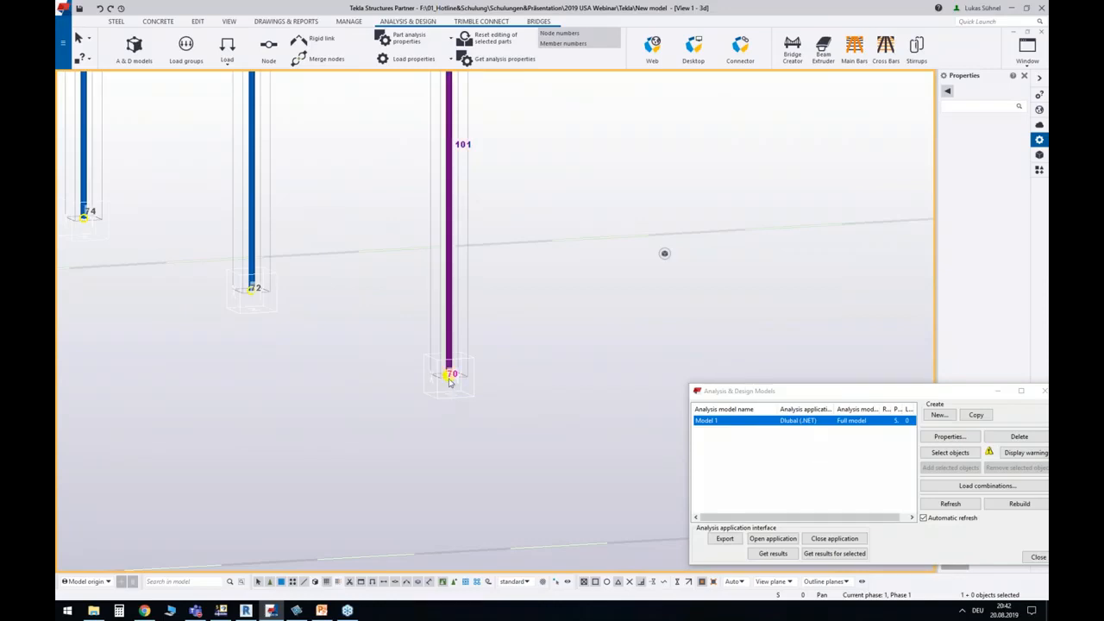
double_click(451, 375)
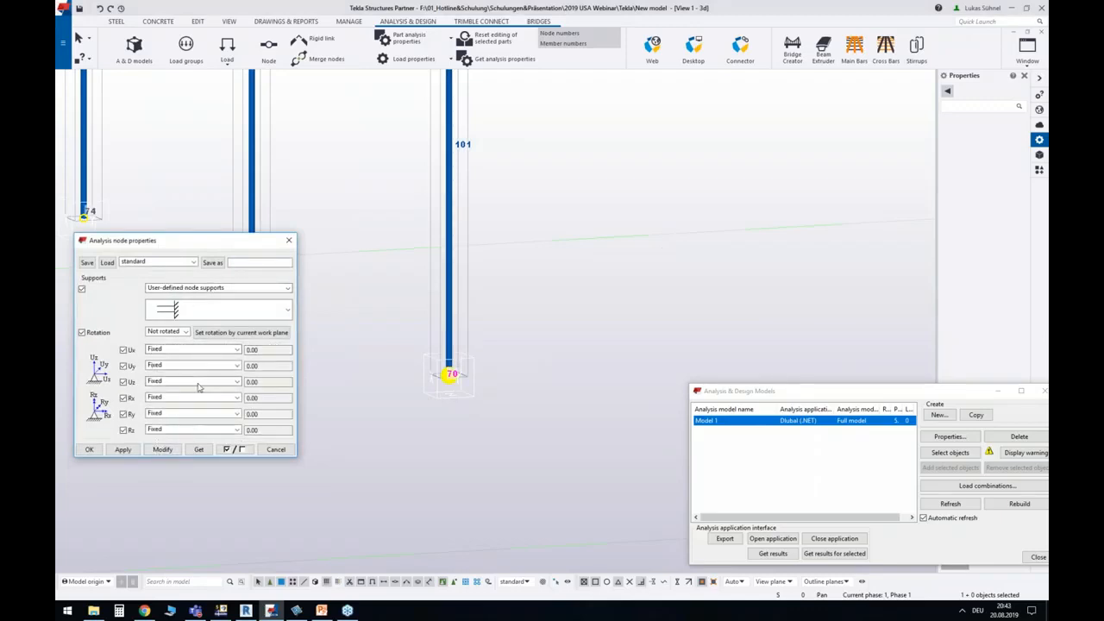
left_click(276, 450)
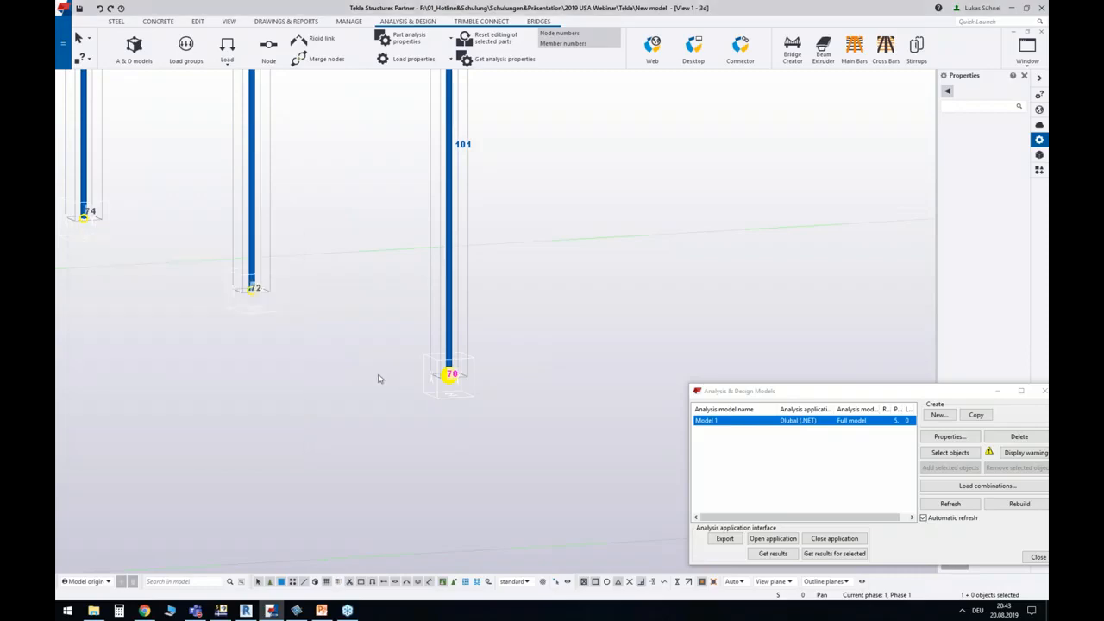
Return to the whole analysis model, review the defined load groups, and close the Load Groups dialog without changes.
scroll(393, 379, "down", 5)
scroll(392, 377, "down", 2)
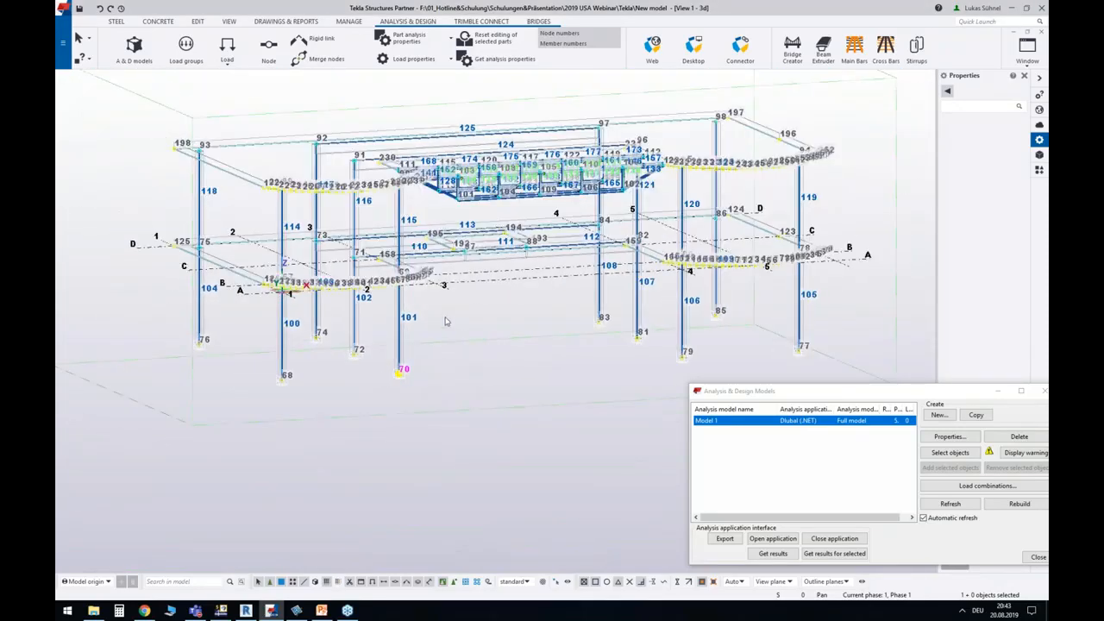
mouse_move(470, 299)
middle_mouse_down("ctrl")
mouse_move(474, 309)
mouse_move(444, 302)
middle_mouse_up("ctrl")
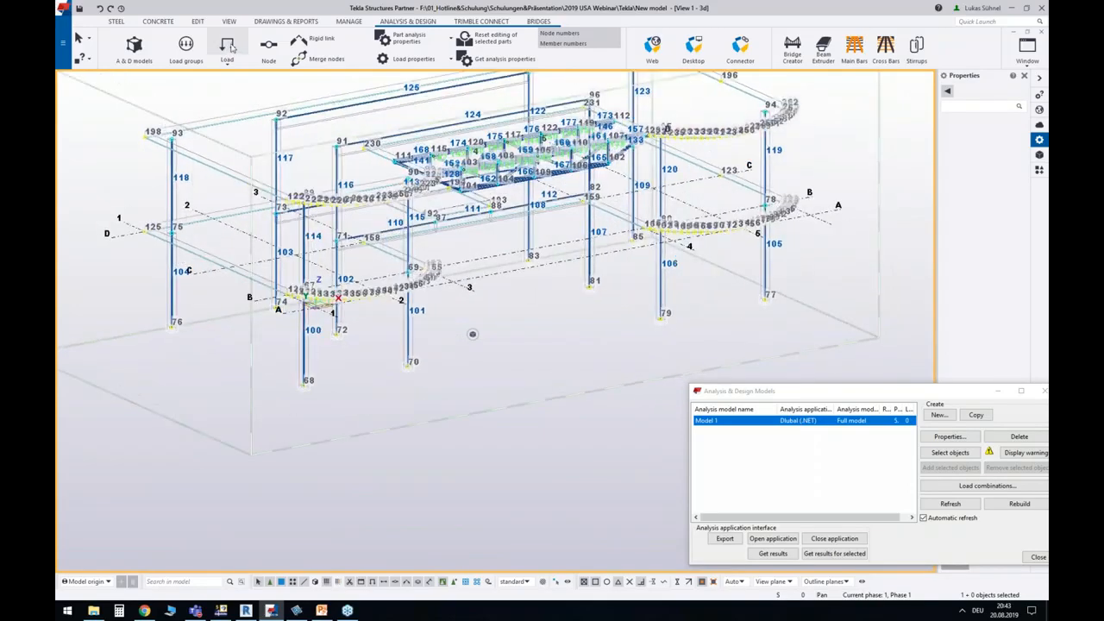
left_click(193, 45)
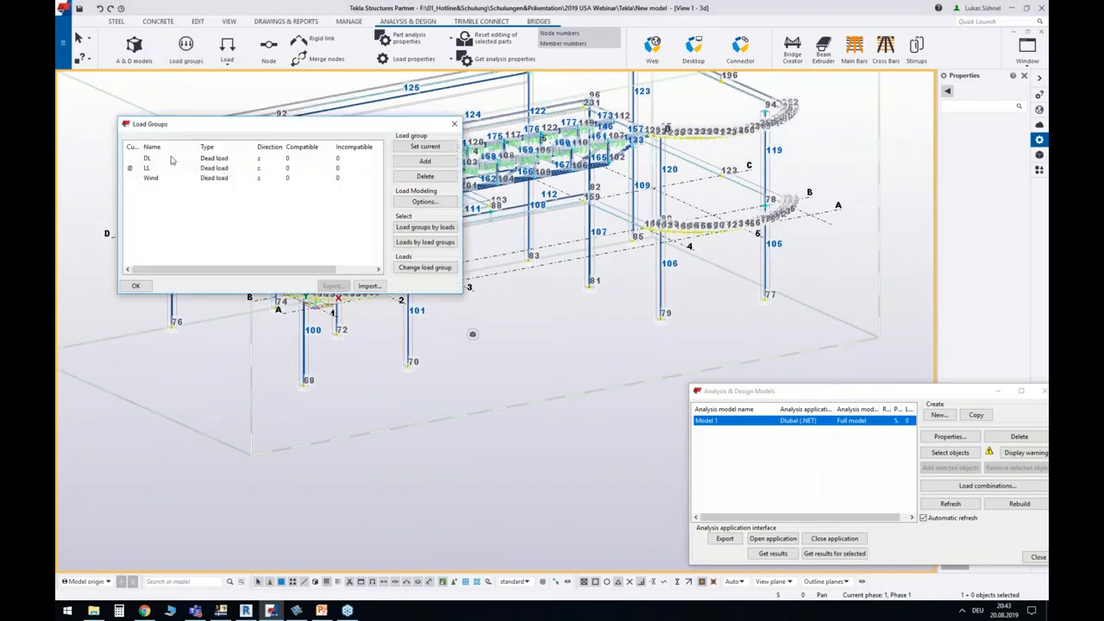
left_click(454, 123)
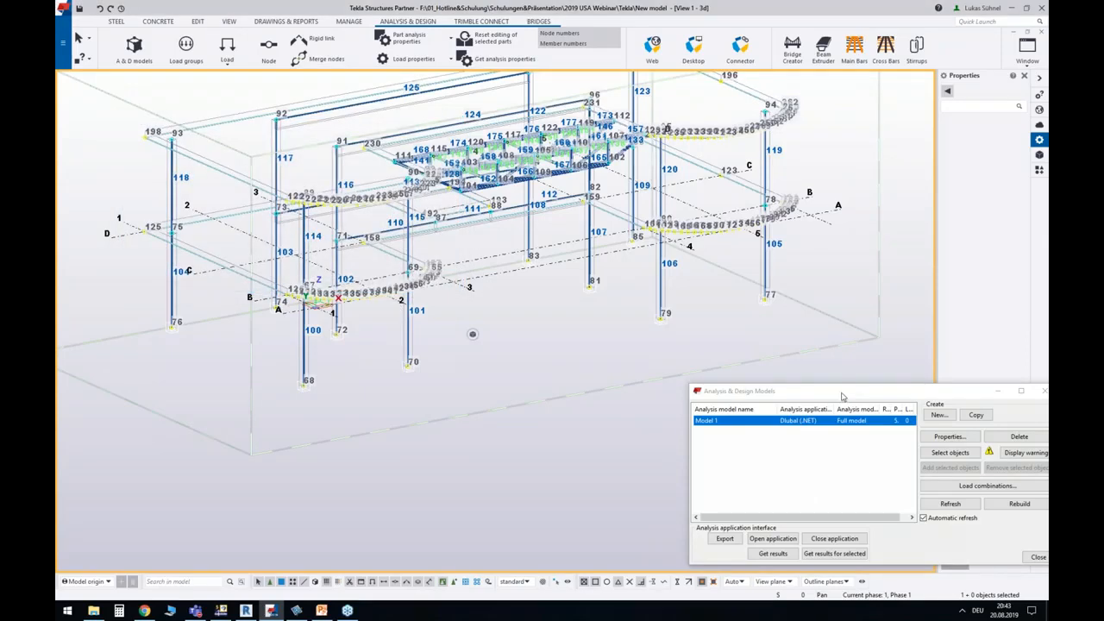
Close the Analysis & Design Models dialog and center the physical building model in the view.
left_click_drag(843, 396, 552, 308)
left_click(747, 468)
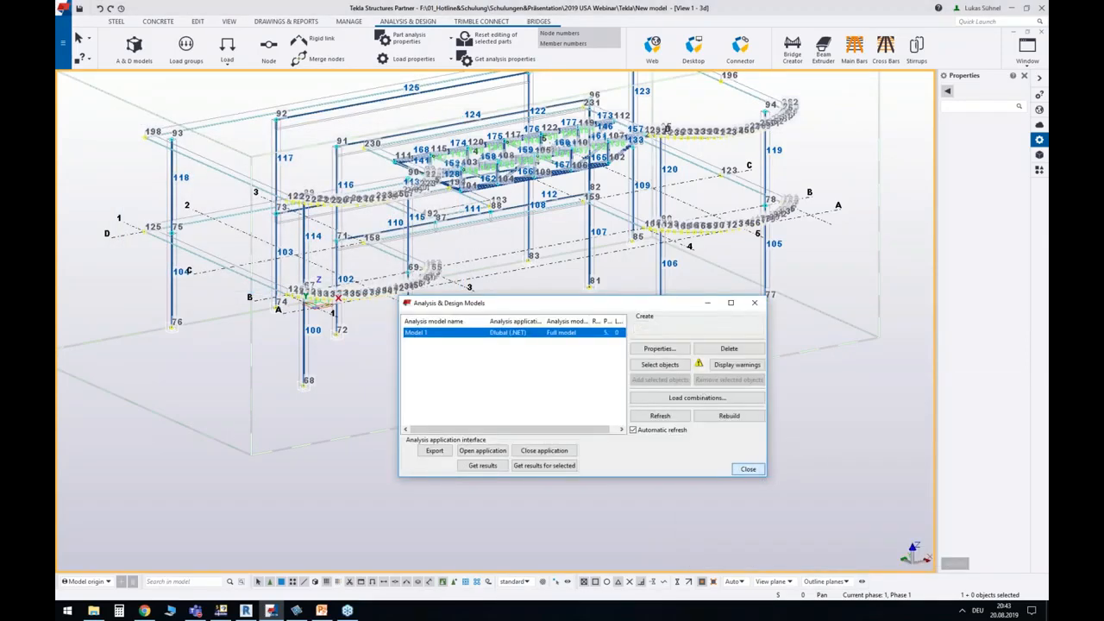
middle_click_drag(515, 275, 580, 348)
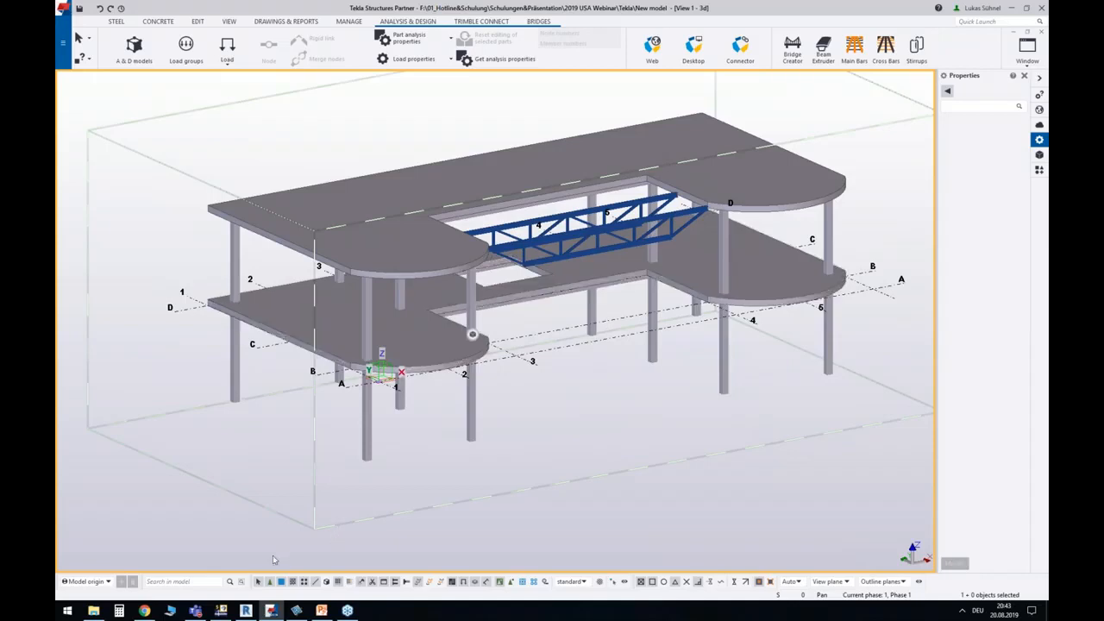
Switch to RFEM, import directly from Tekla Structures as a physical model with the Z-axis upward, and maximize the model window.
left_click(221, 610)
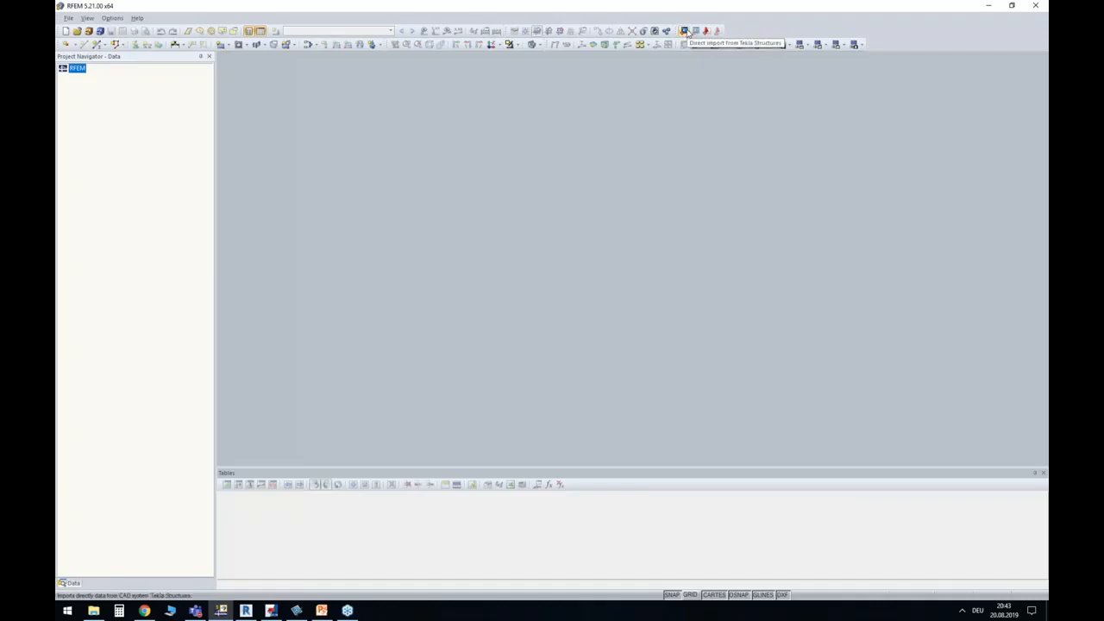
left_click(683, 31)
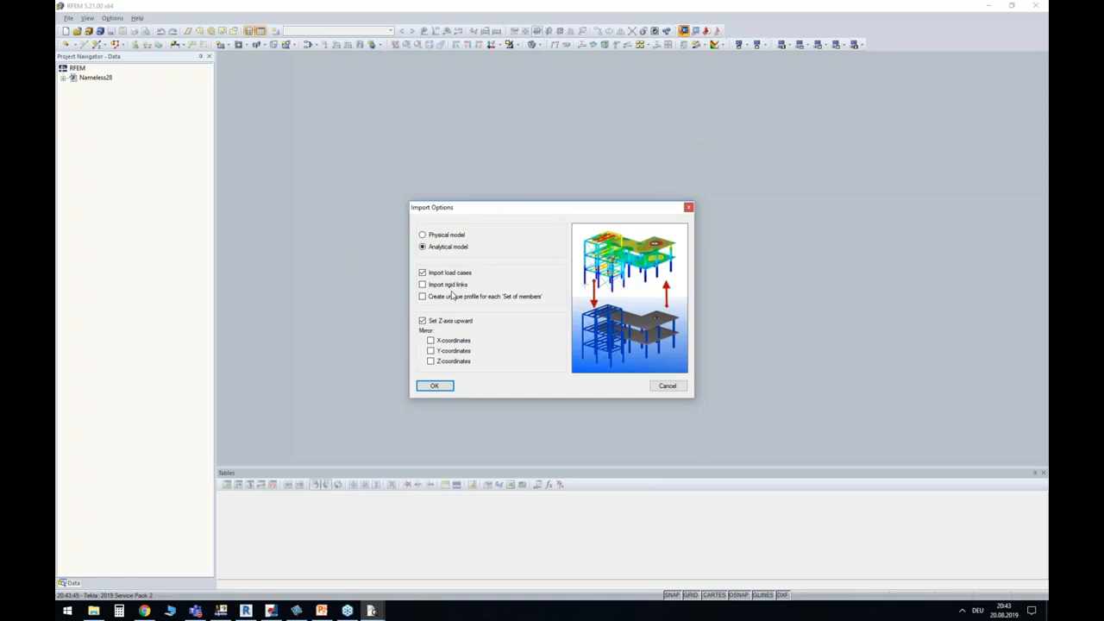
left_click(439, 236)
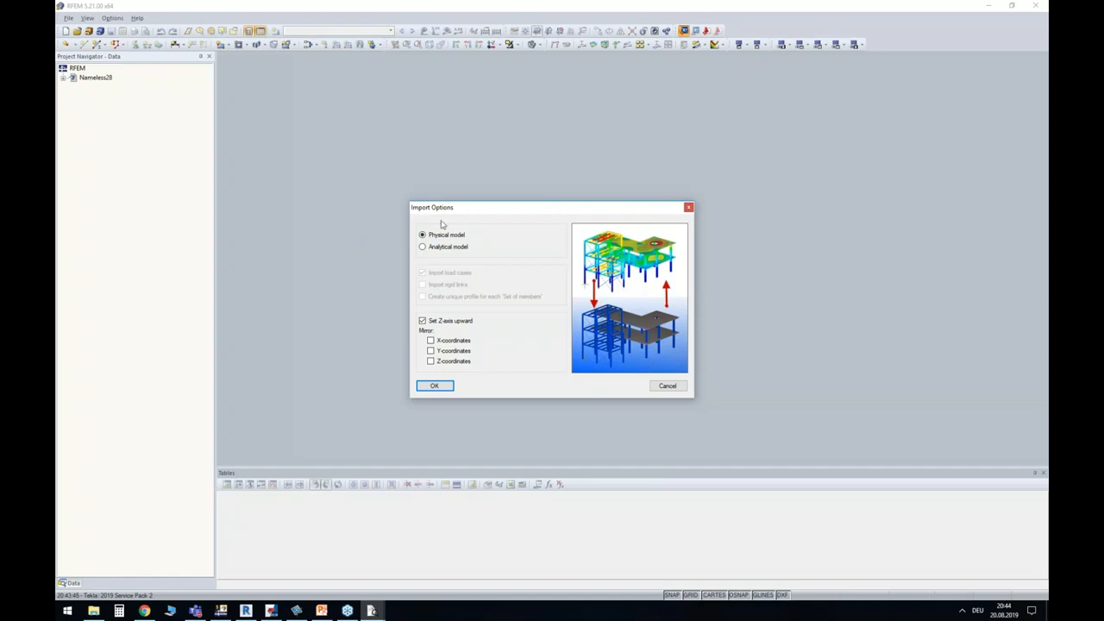
left_click(442, 387)
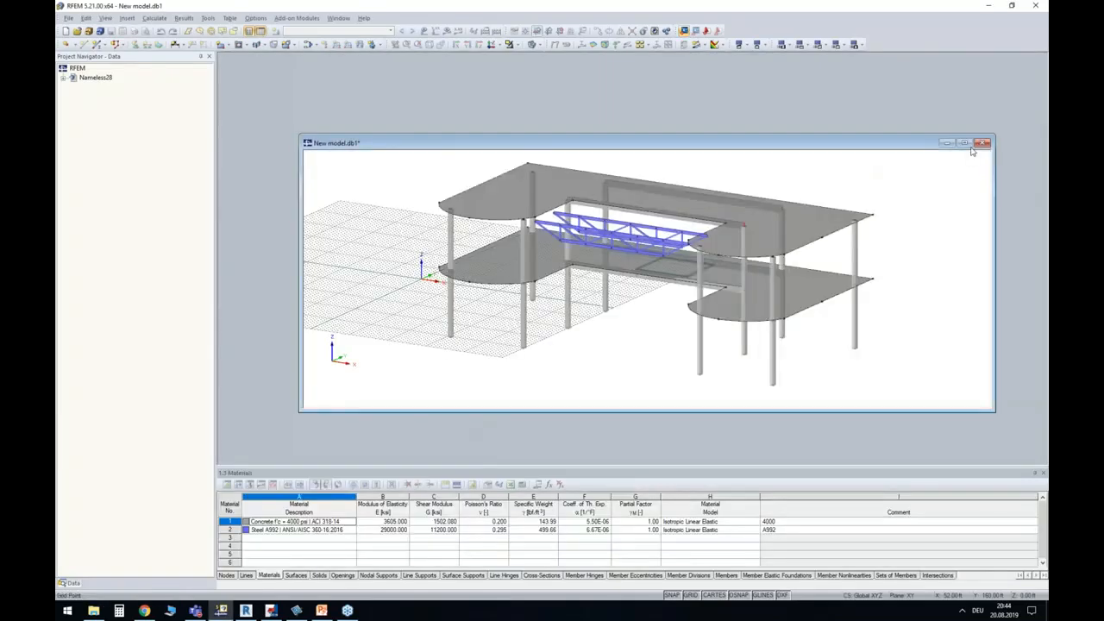
left_click(963, 144)
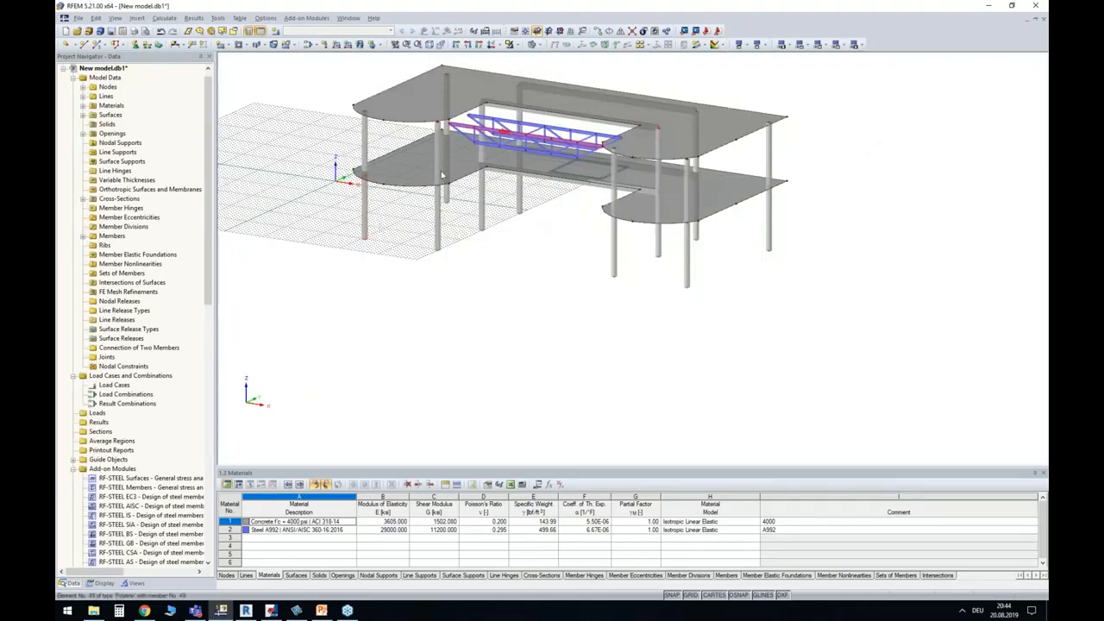
Hide the grid and examine the imported physical model from the side, especially the column tops and the slabs.
middle_click_drag(390, 238, 397, 309)
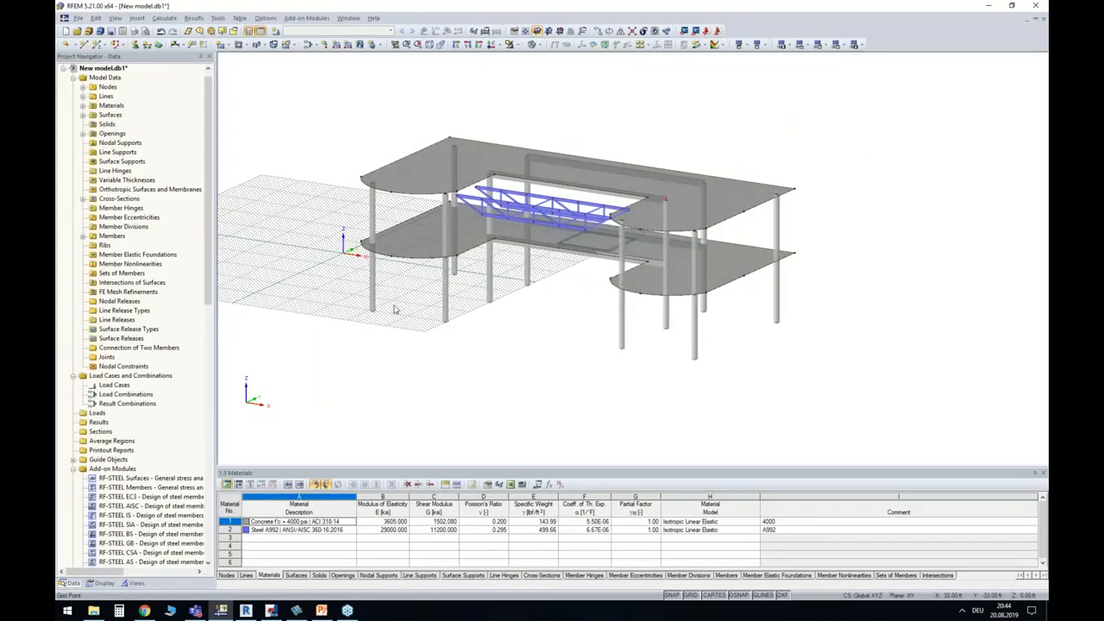
left_click(690, 595)
middle_click_drag(449, 357, 522, 278, "ctrl")
scroll(390, 183, "up", 3)
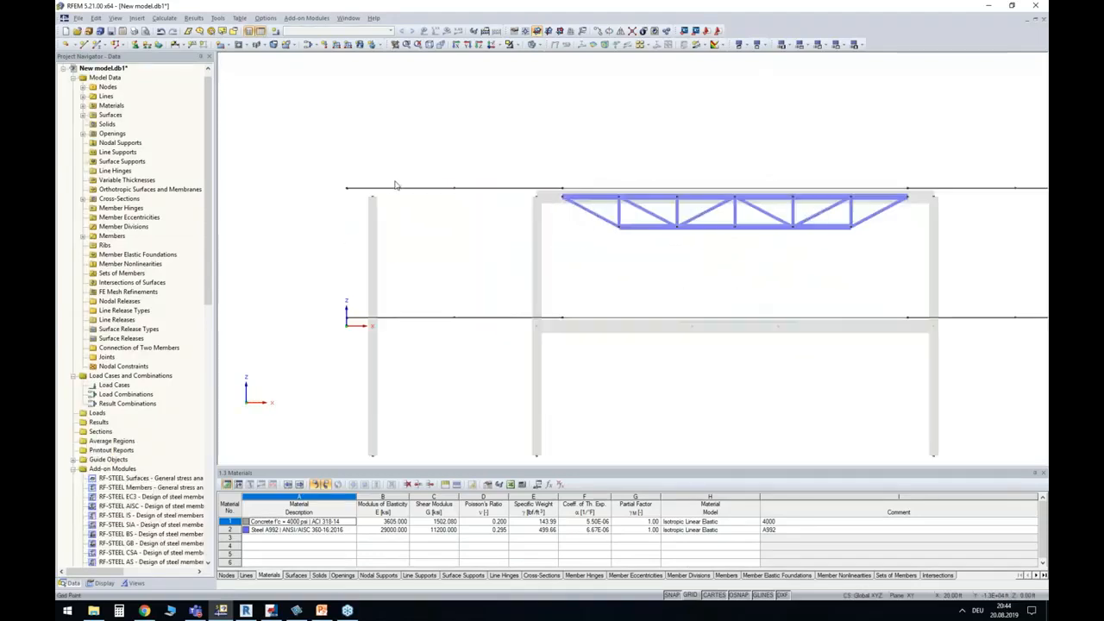
middle_click_drag(370, 192, 453, 215, "ctrl")
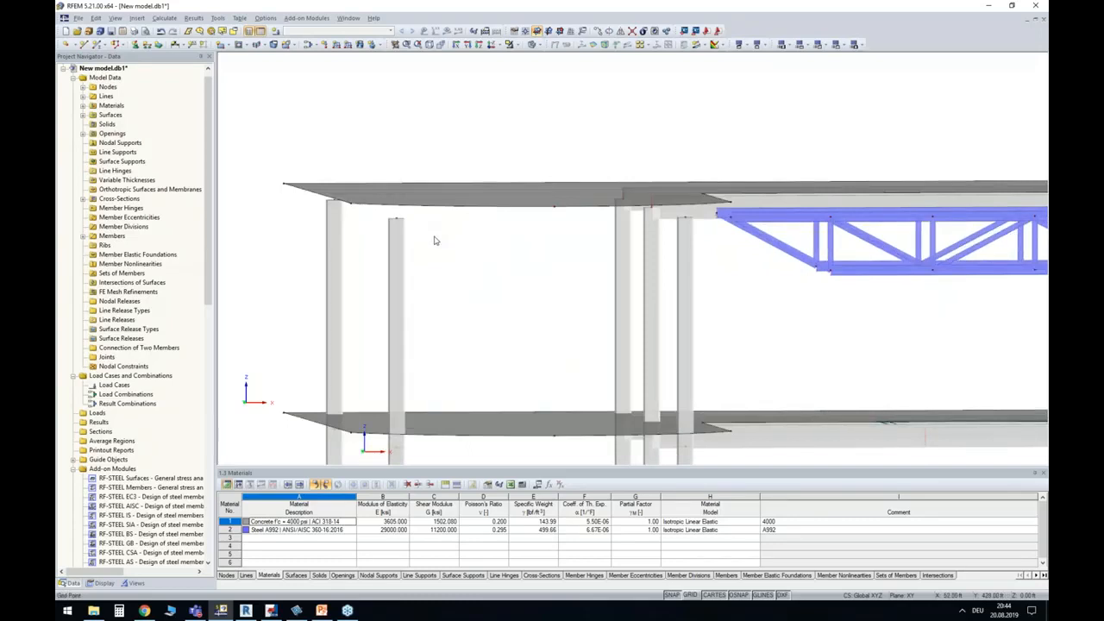
scroll(435, 235, "down", 2)
middle_click_drag(452, 264, 409, 203)
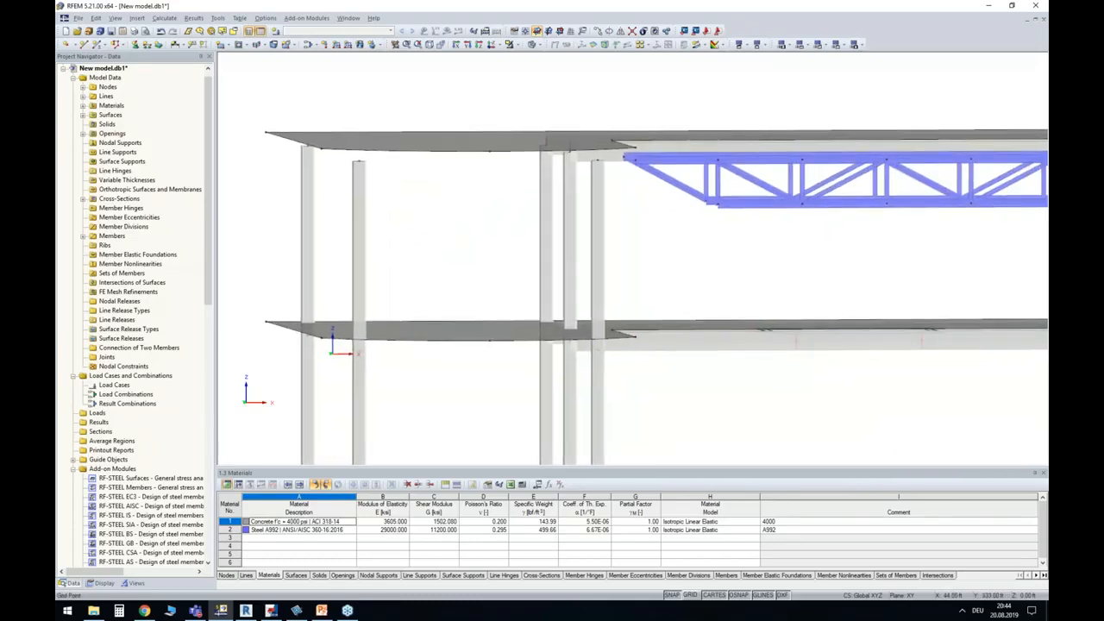
Switch to Tekla Structures and examine the column-to-slab connections of the physical model from the side.
left_click(272, 609)
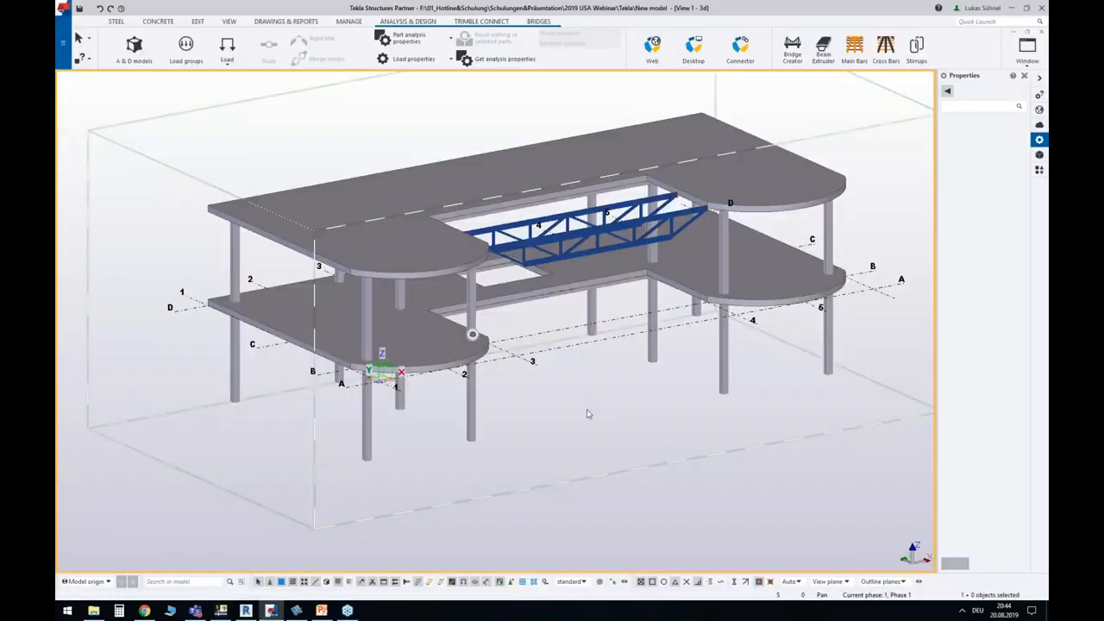
middle_click_drag(596, 422, 527, 384, "ctrl")
scroll(216, 211, "up", 5)
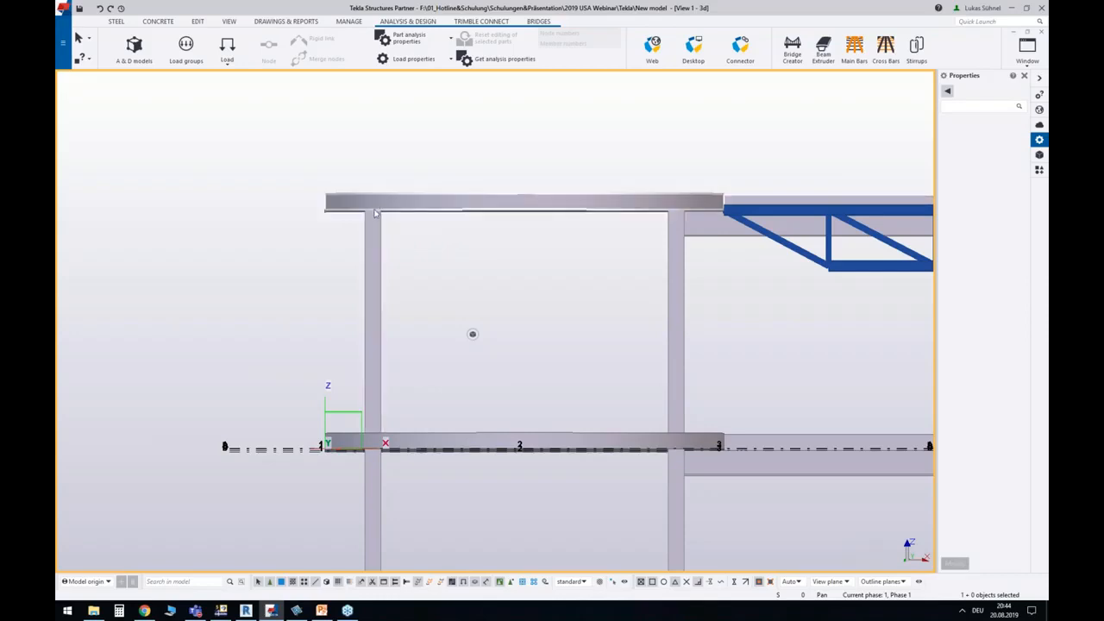
middle_click_drag(407, 226, 409, 227, "ctrl")
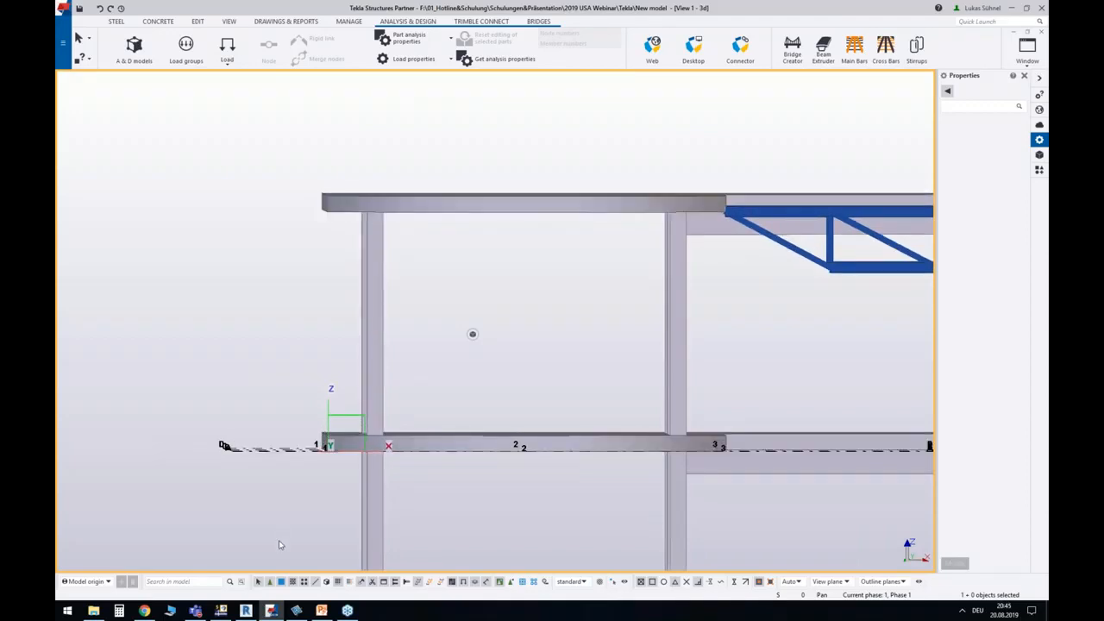
Switch to RFEM and examine the column tops beneath the slabs of the imported physical model.
left_click(221, 610)
middle_click_drag(411, 197, 481, 238)
middle_click_drag(481, 238, 453, 237, "ctrl")
scroll(428, 221, "down", 2)
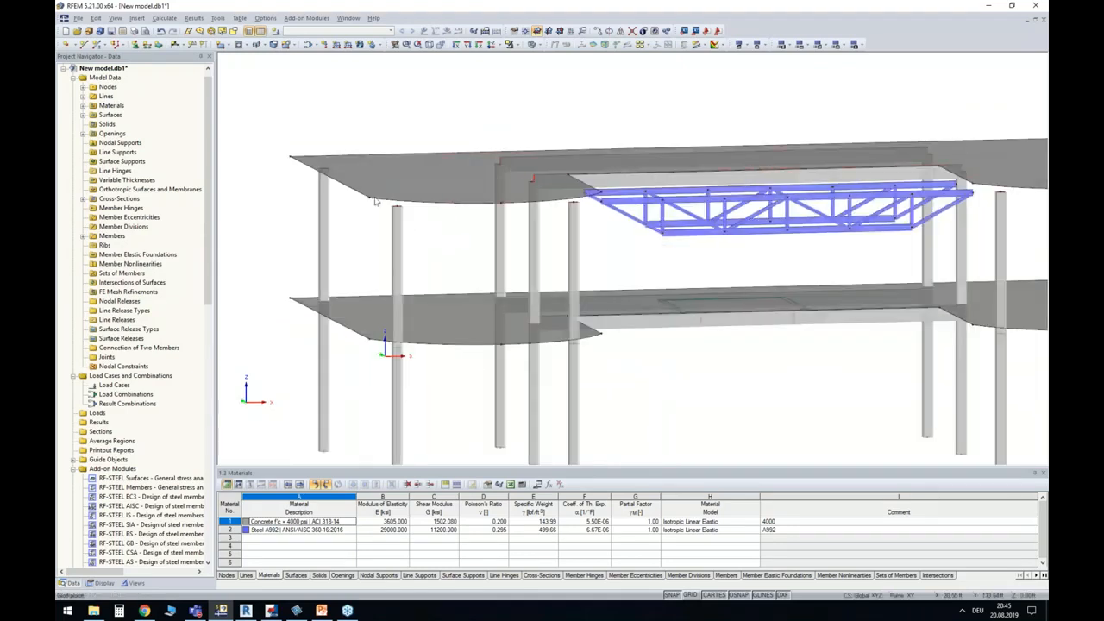
left_click(321, 211)
Close the physical model and import directly from Tekla Structures as an analytical model with load cases and the Z-axis upward.
left_click(1040, 19)
left_click(554, 335)
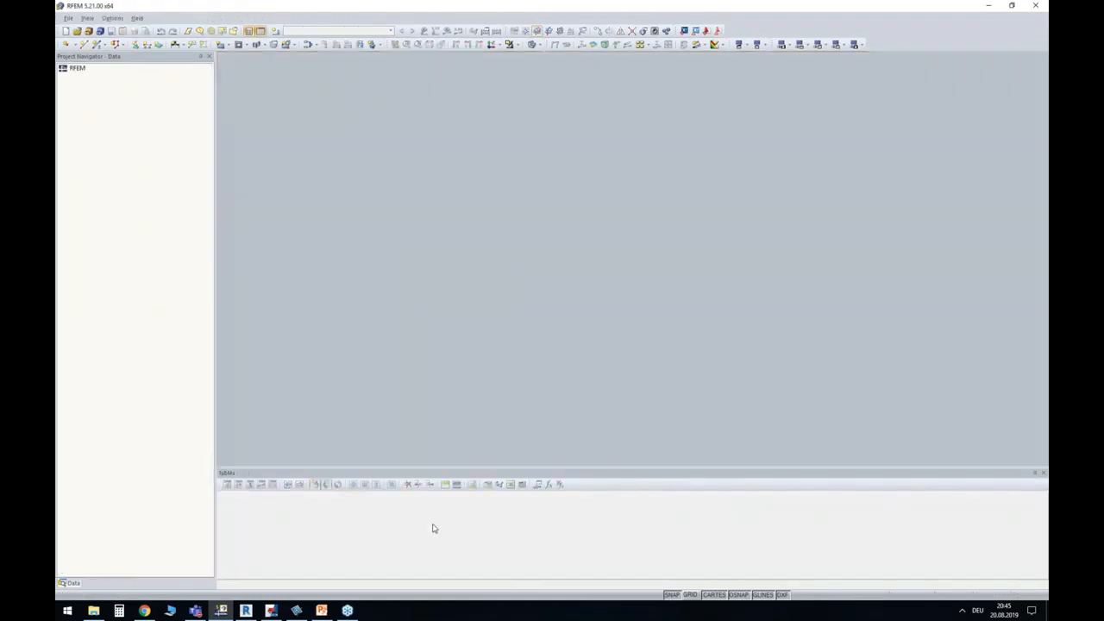
left_click_drag(278, 611, 290, 405)
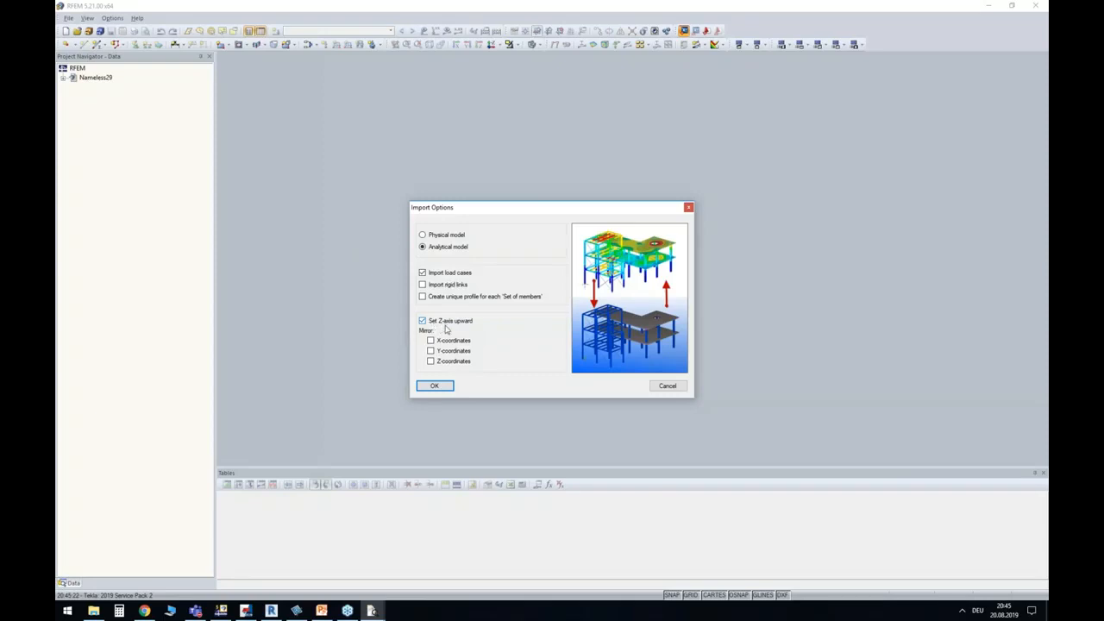
left_click(440, 386)
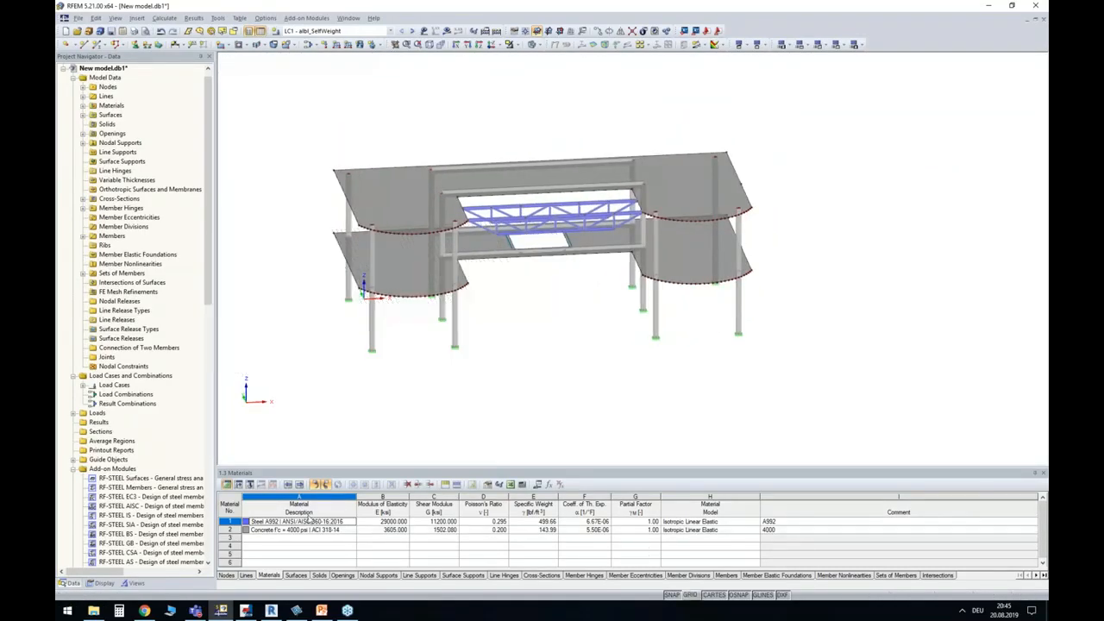
Hide the nodes and examine the column-to-slab connections of the analytical model from the side and at an angle.
left_click(101, 583)
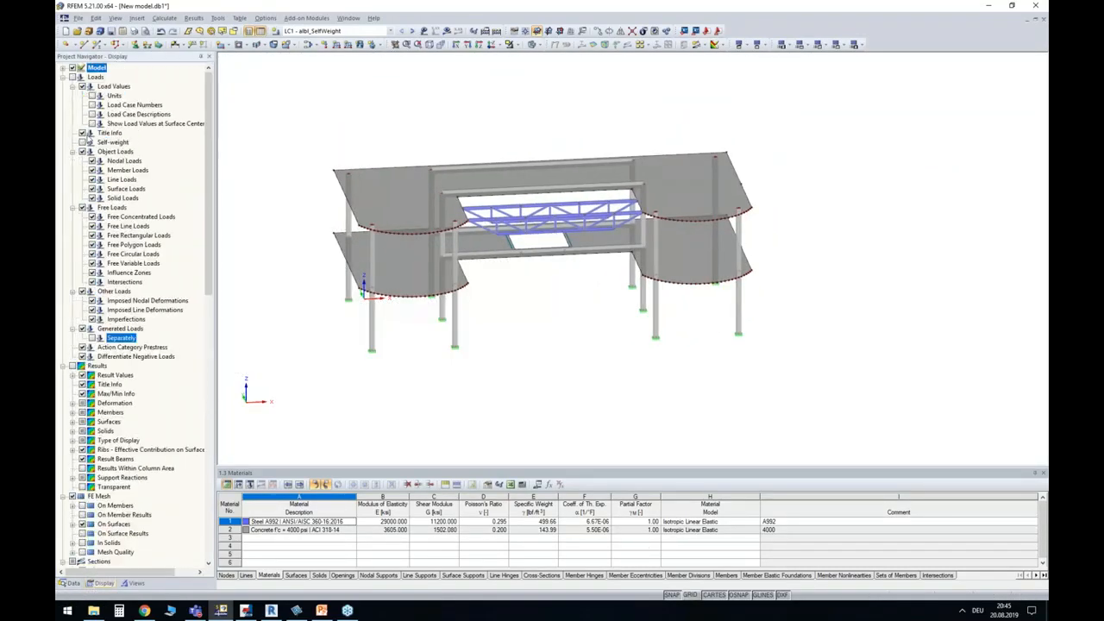
left_click(63, 68)
left_click(82, 78)
middle_click_drag(578, 363, 634, 355, "ctrl")
middle_click_drag(529, 293, 444, 278, "ctrl")
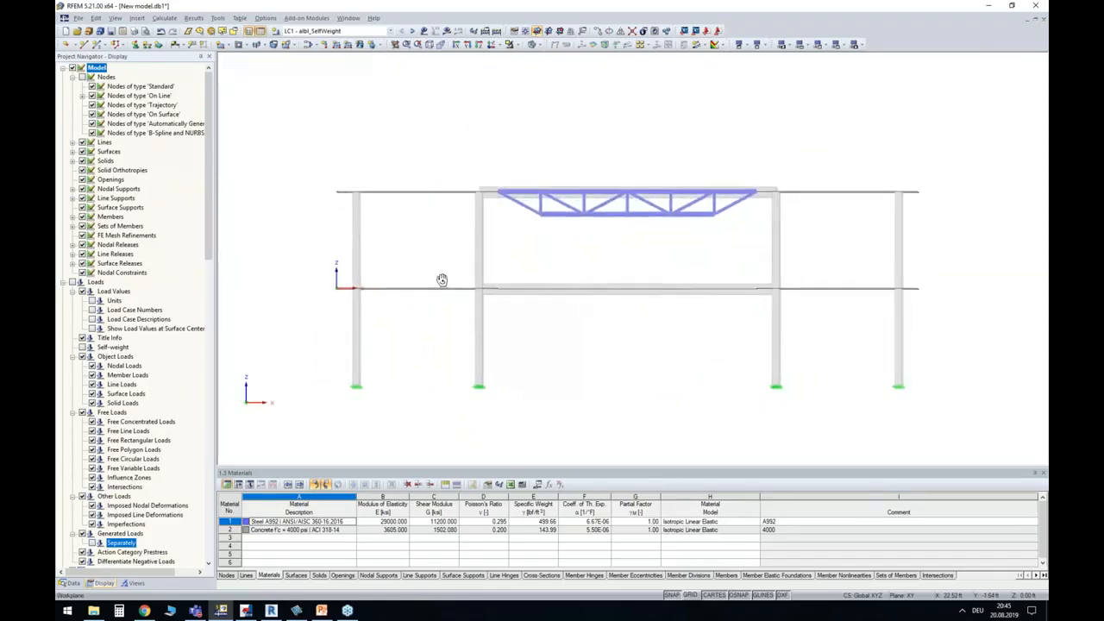
scroll(377, 181, "up", 5)
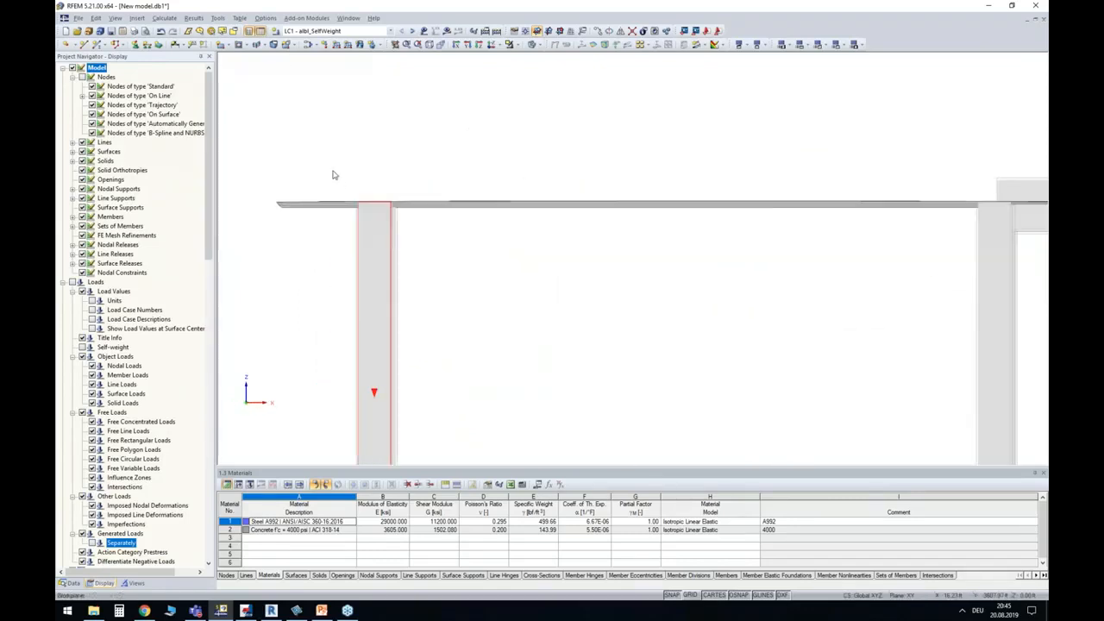
middle_click_drag(330, 172, 351, 224, "ctrl")
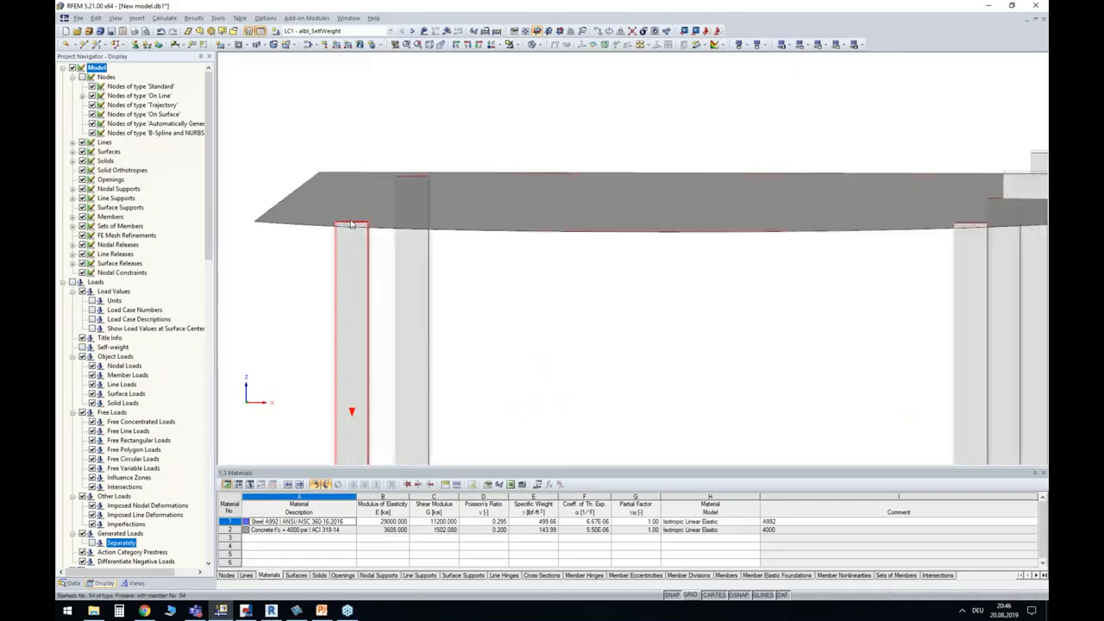
scroll(354, 223, "down", 6)
middle_click_drag(423, 261, 392, 350, "ctrl")
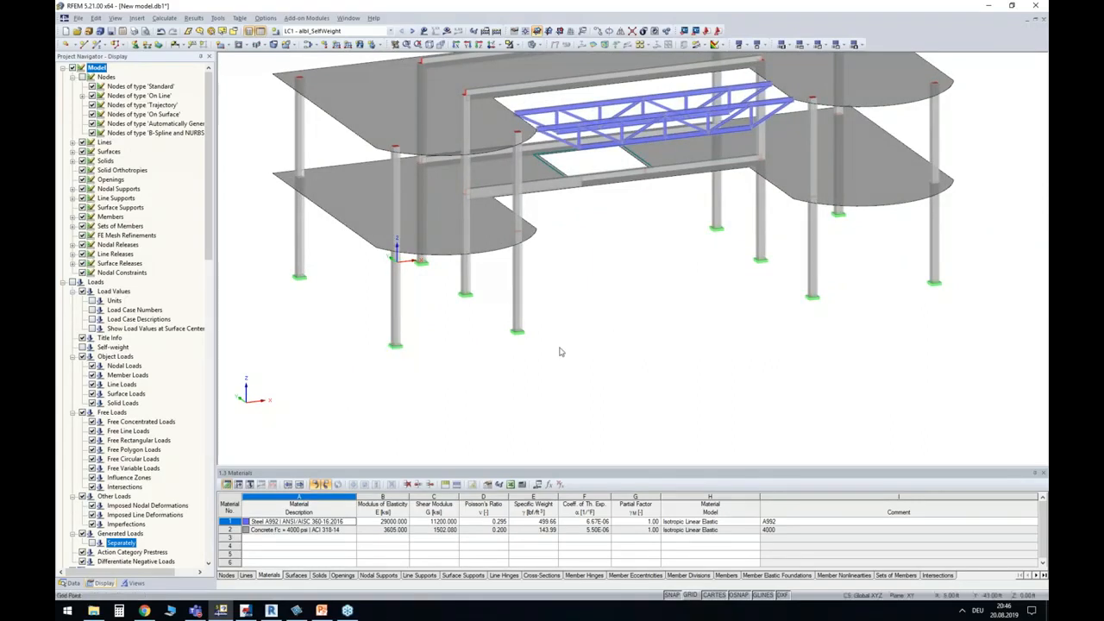
middle_click_drag(602, 304, 553, 354)
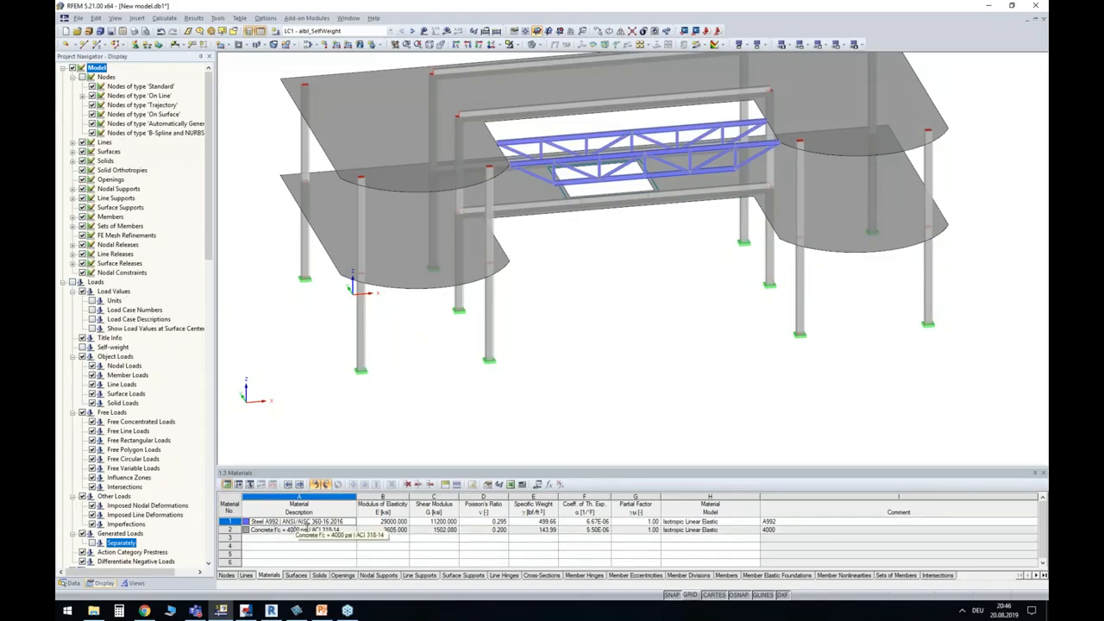
Check the concrete material's comment and try entering a third material with the description 4000.
left_click(776, 529)
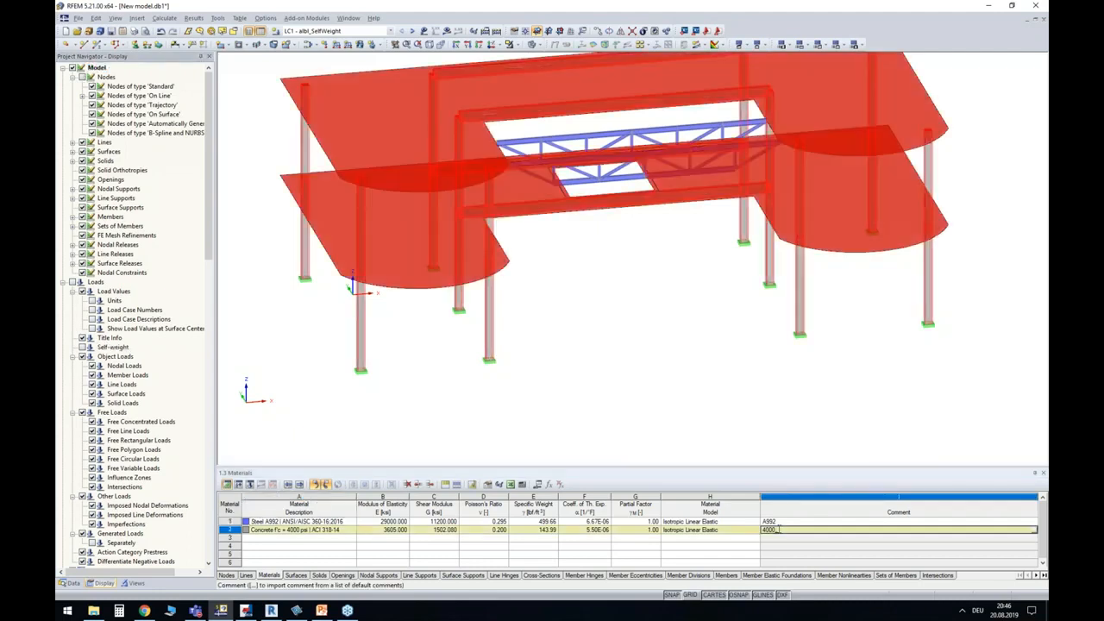
type("4000_")
left_click(319, 536)
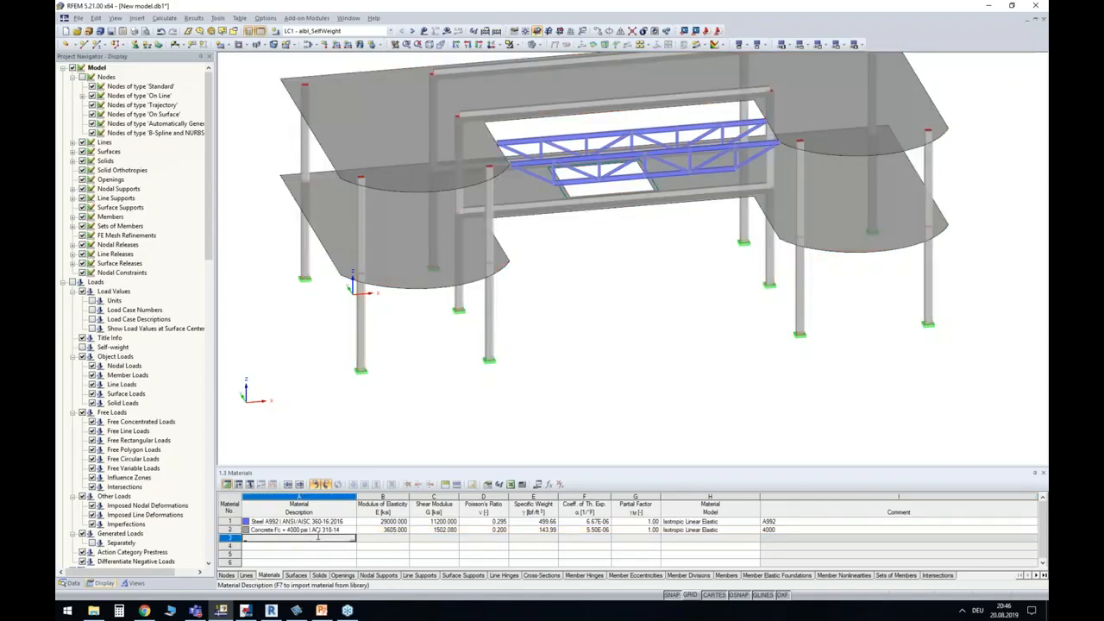
type("4000")
key("Tab")
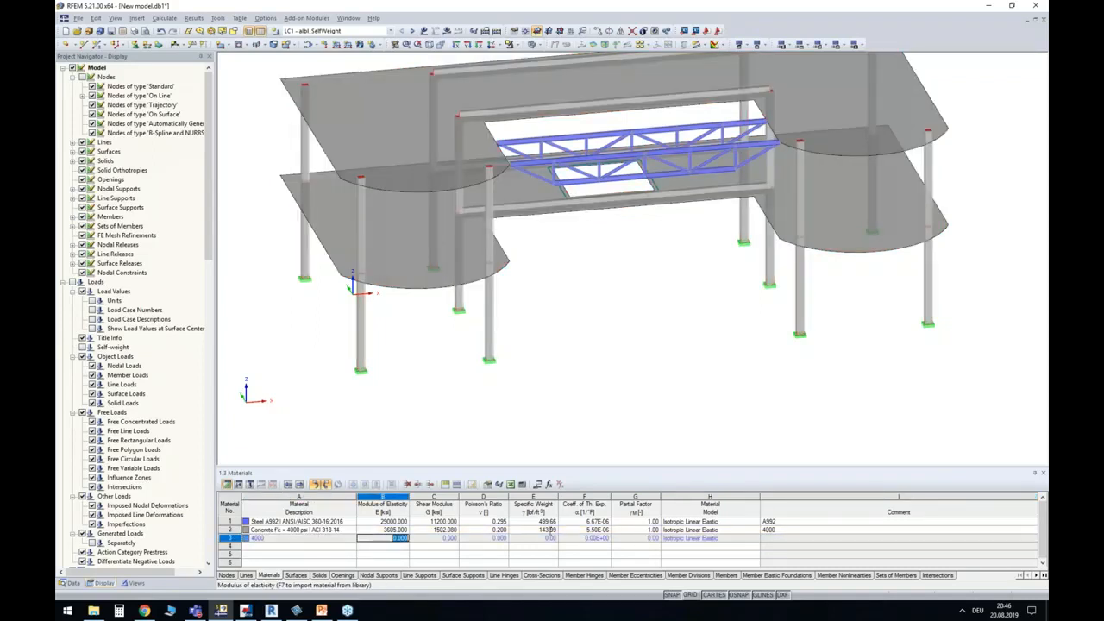
Delete the third row's entry from the materials table and clear the model selection.
left_click(226, 538)
key("Delete")
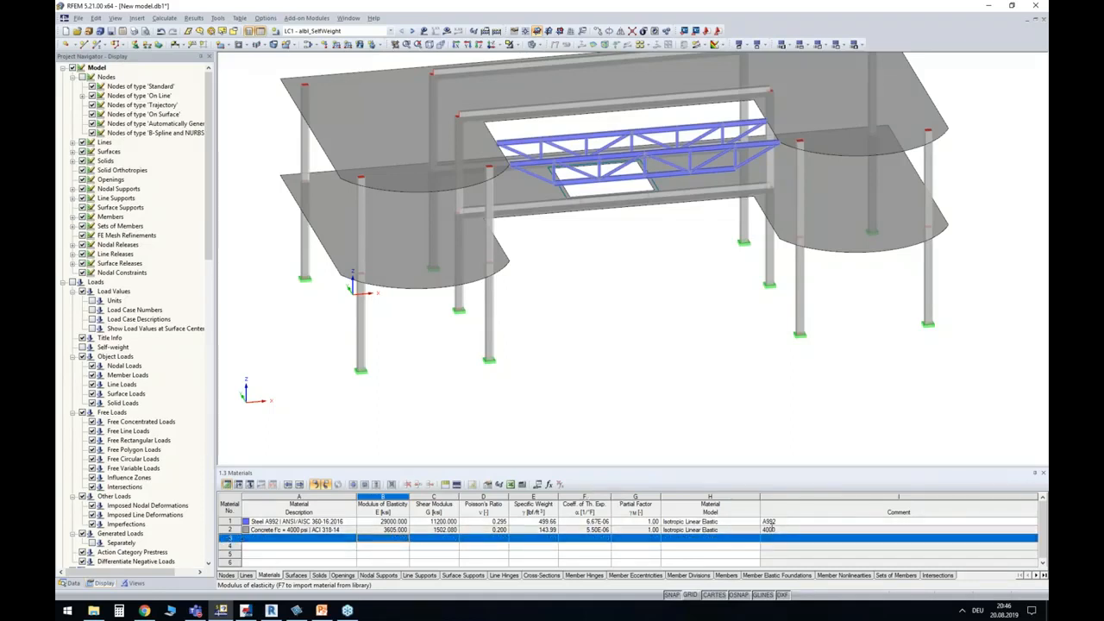
left_click(273, 529)
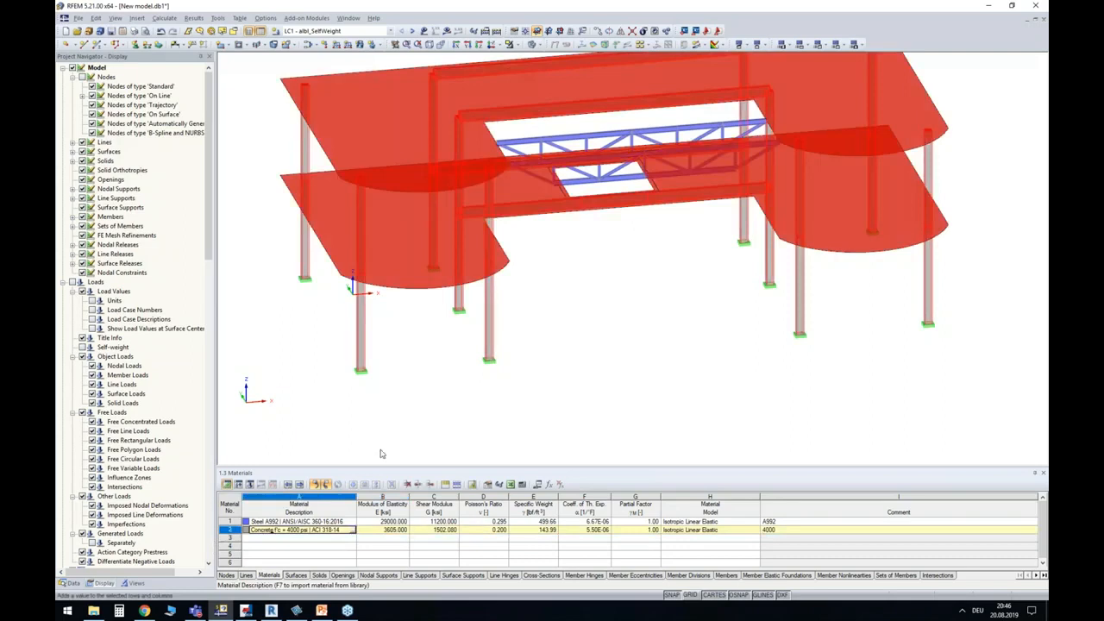
left_click(571, 325)
Color the model graphics according to member type and examine the chords and diagonals of the trusses.
middle_click_drag(574, 313, 480, 279)
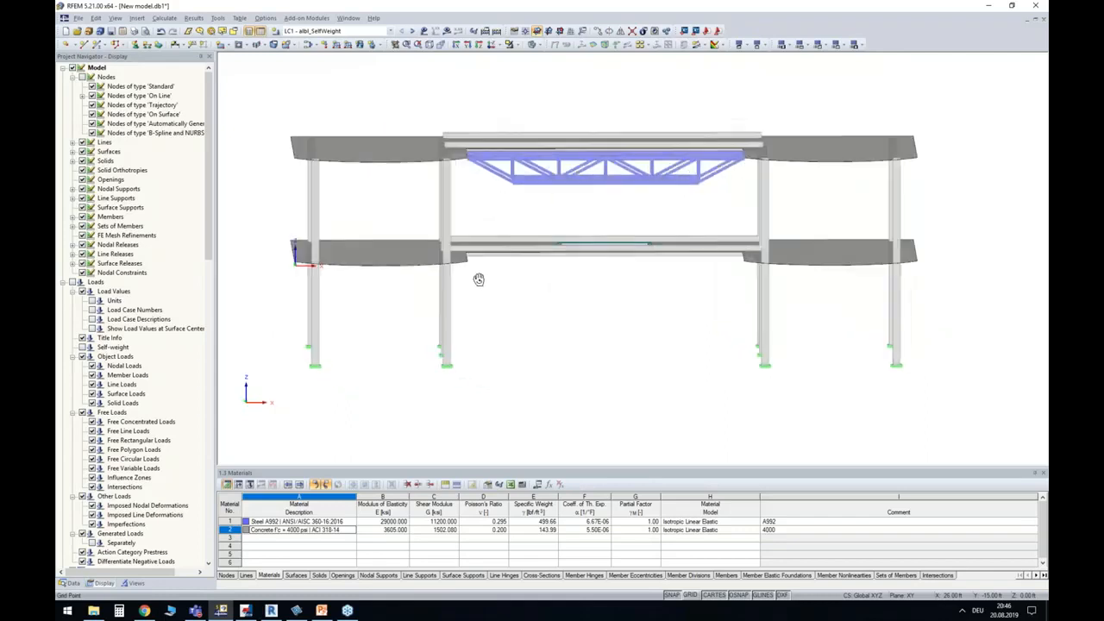
middle_click_drag(520, 219, 516, 238)
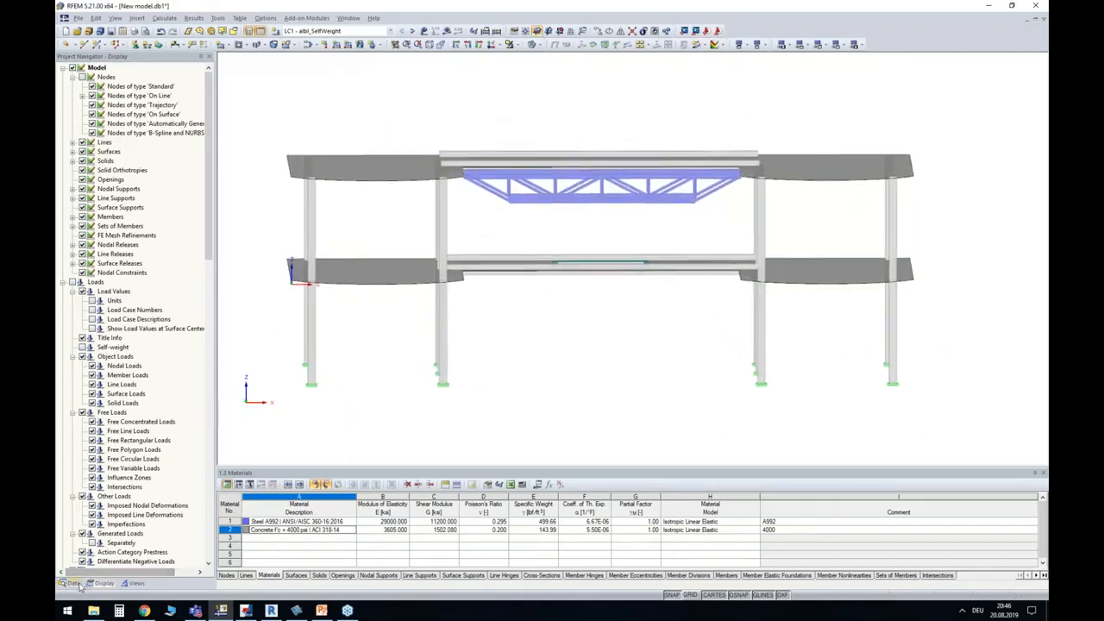
scroll(140, 482, "down", 4)
scroll(138, 484, "down", 20)
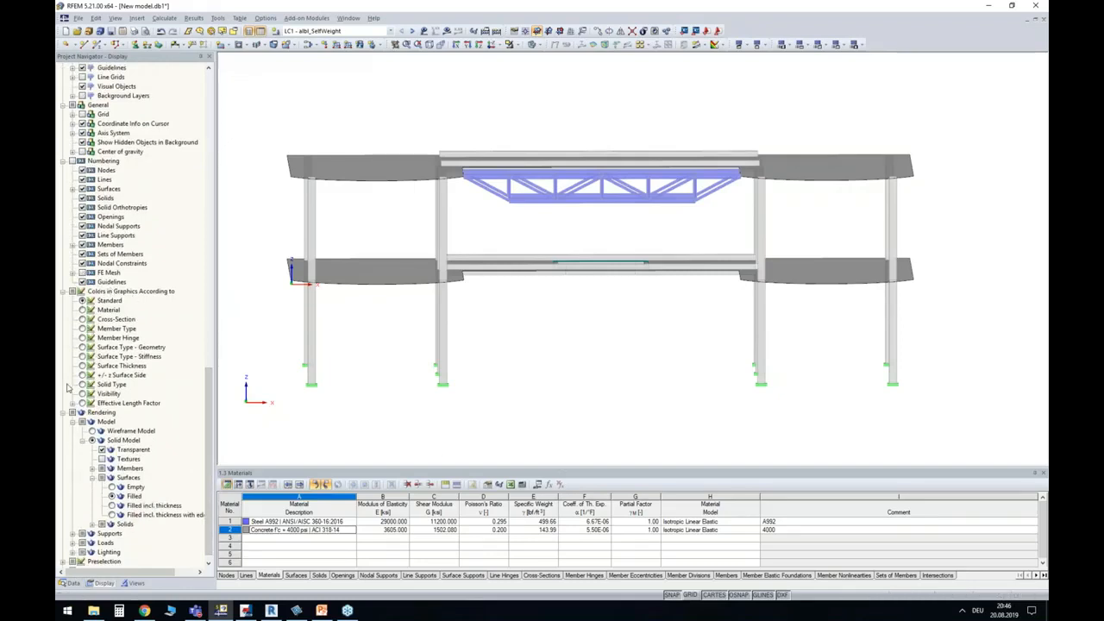
left_click(82, 329)
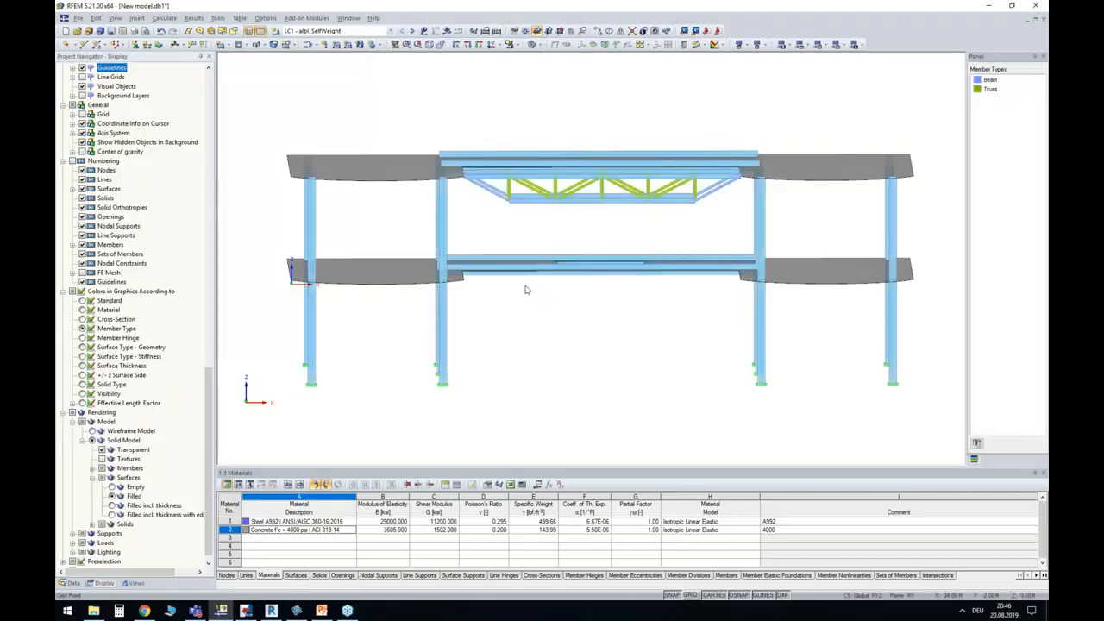
middle_click_drag(526, 289, 595, 295, "ctrl")
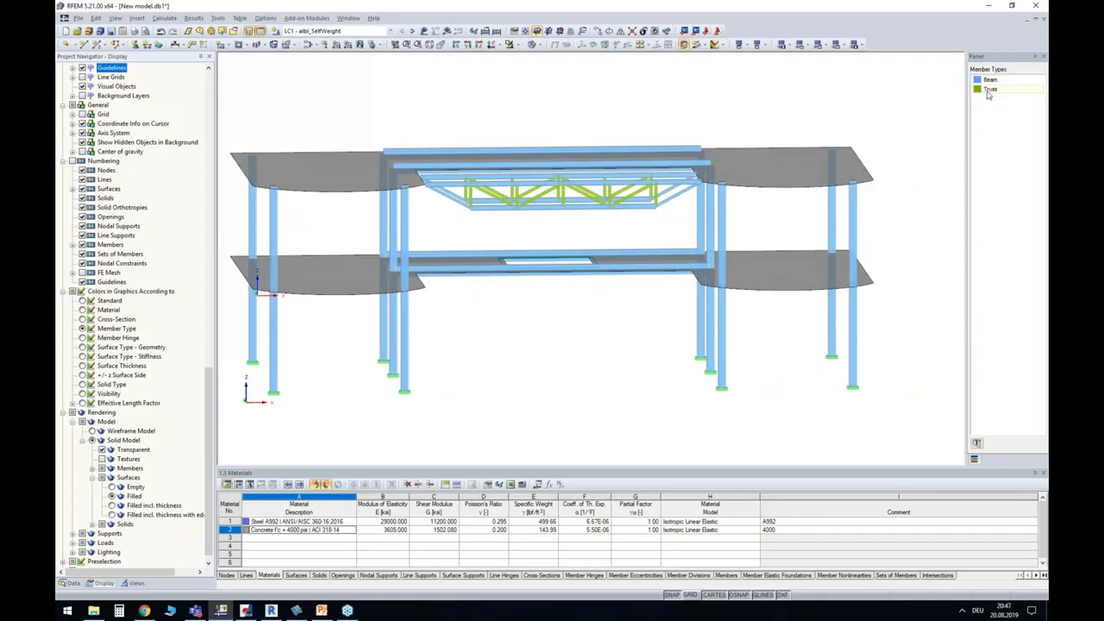
scroll(456, 215, "up", 5)
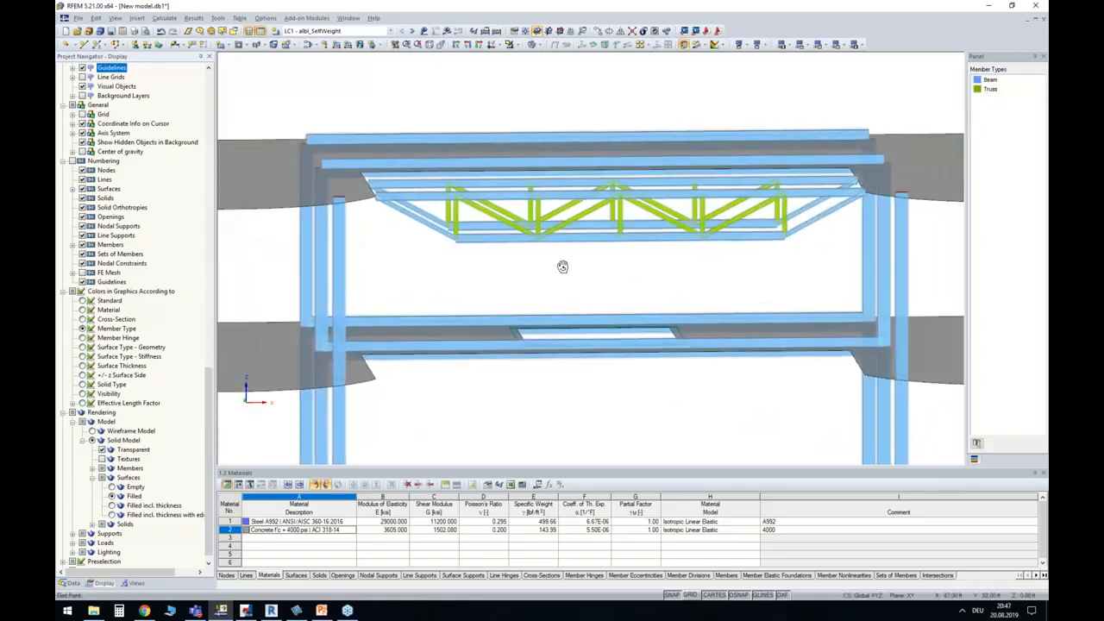
middle_click_drag(562, 267, 559, 243, "ctrl")
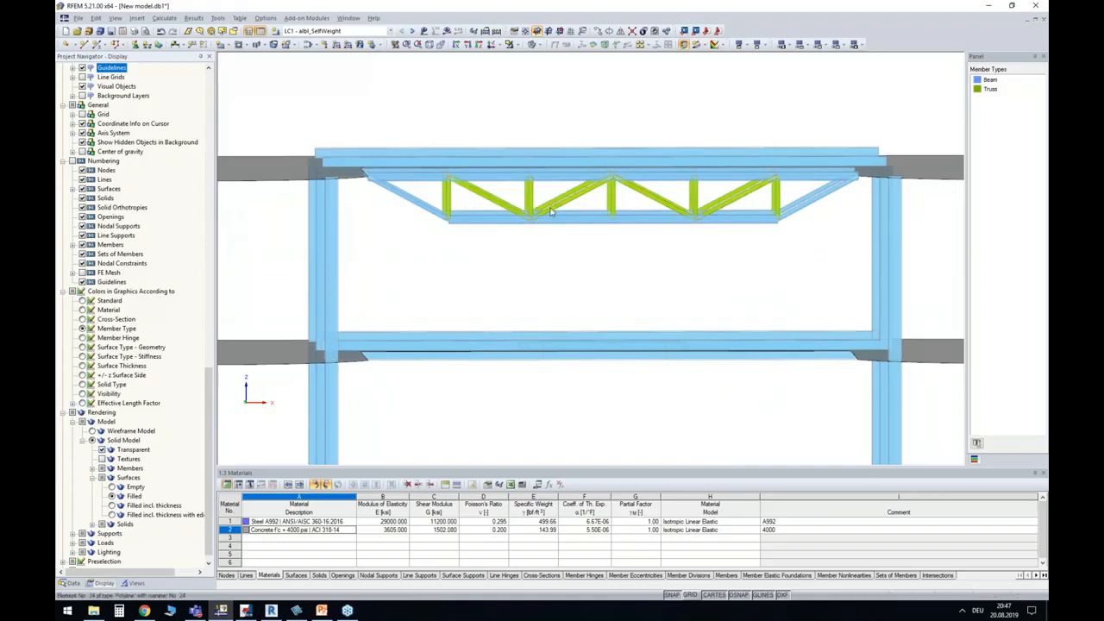
middle_click_drag(577, 268, 757, 333, "ctrl")
Select an upper concrete beam and examine its position relative to the roof slab and the supporting columns.
left_click(375, 199)
middle_click_drag(309, 293, 444, 225, "ctrl")
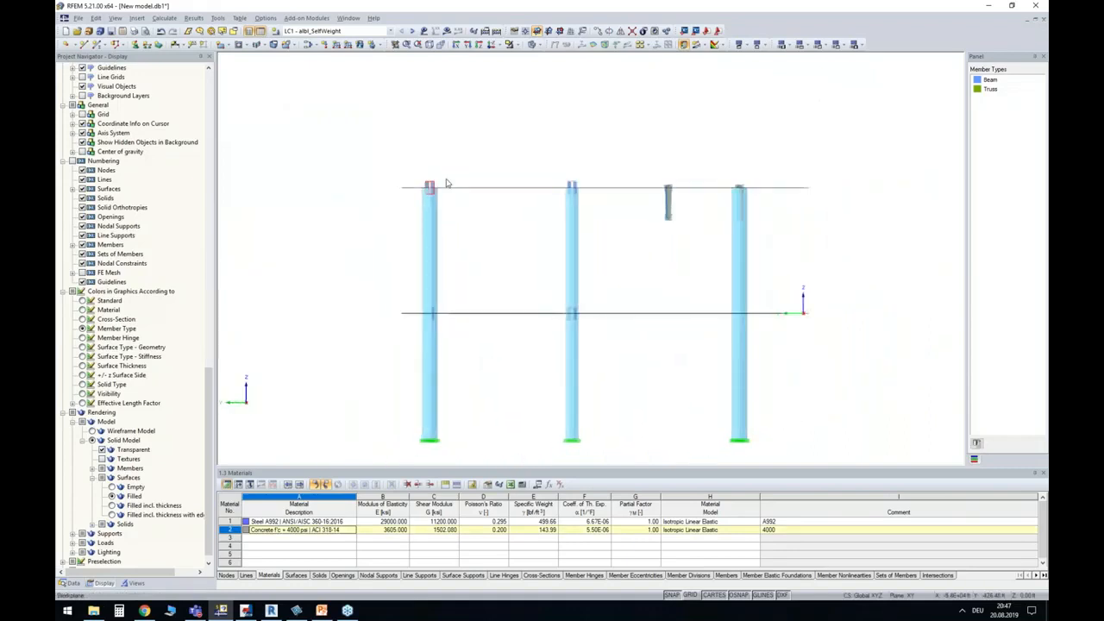
scroll(432, 177, "up", 10)
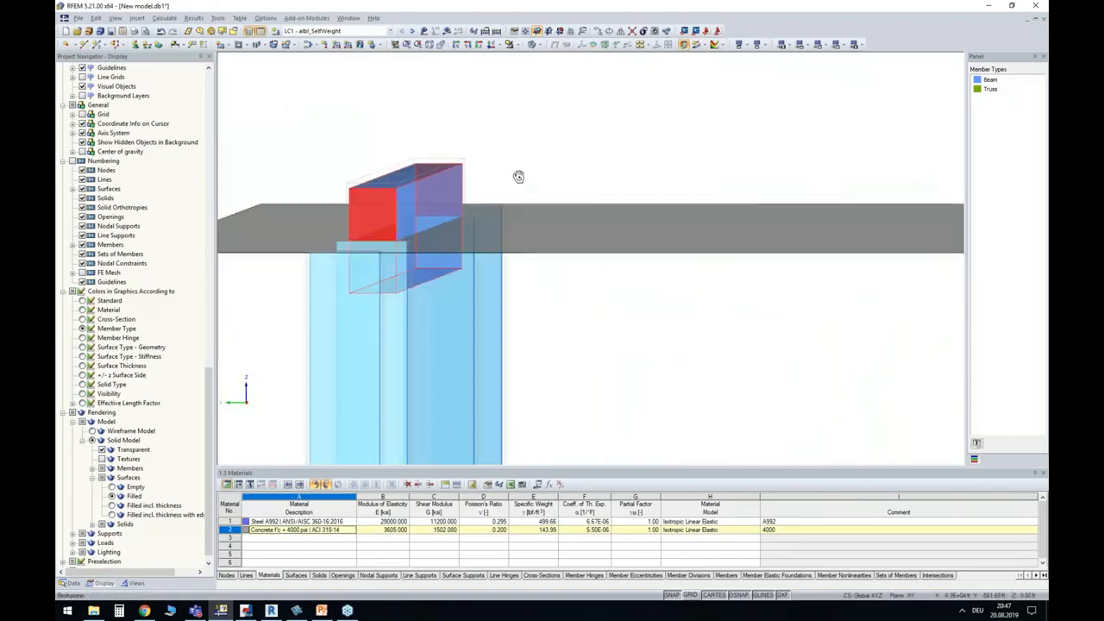
middle_click_drag(519, 177, 516, 184, "ctrl")
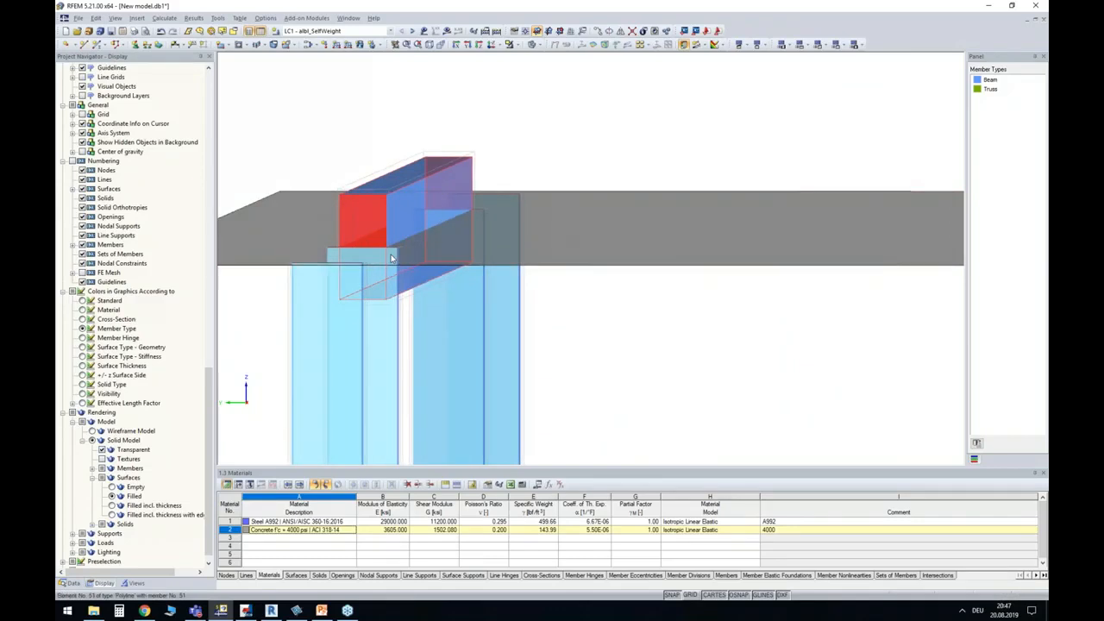
scroll(653, 346, "down", 2)
middle_click_drag(651, 346, 717, 252)
scroll(746, 306, "down", 1)
scroll(689, 282, "down", 4)
scroll(643, 249, "down", 1)
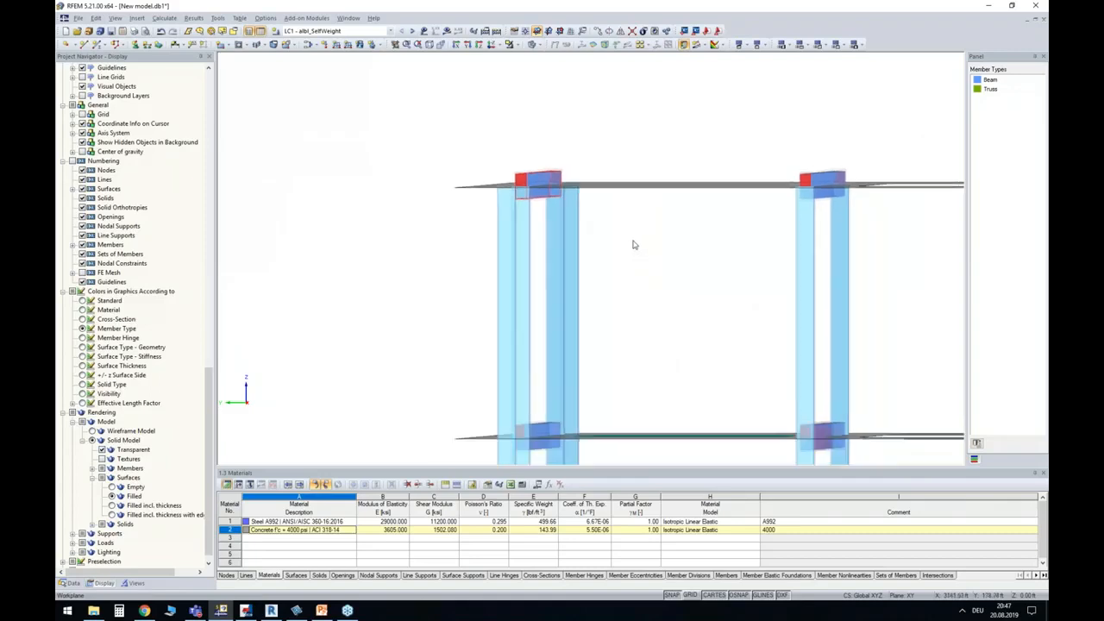
middle_click_drag(628, 237, 576, 255, "ctrl")
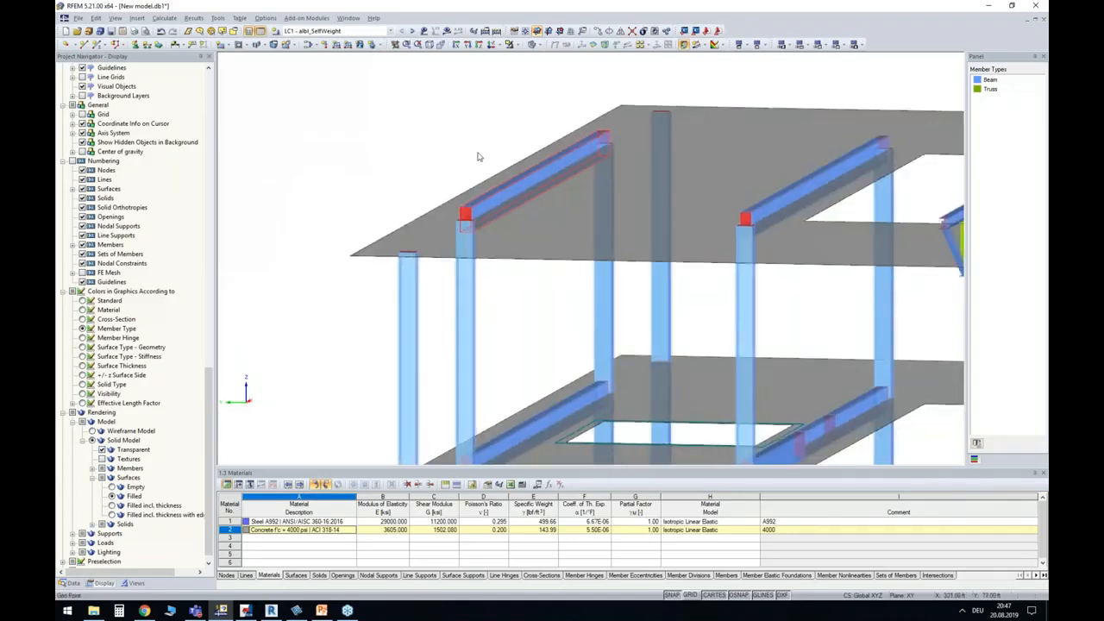
middle_click_drag(479, 157, 488, 286, "ctrl")
Select all members that use the Rectangle 8/18 concrete cross-section.
left_click(71, 583)
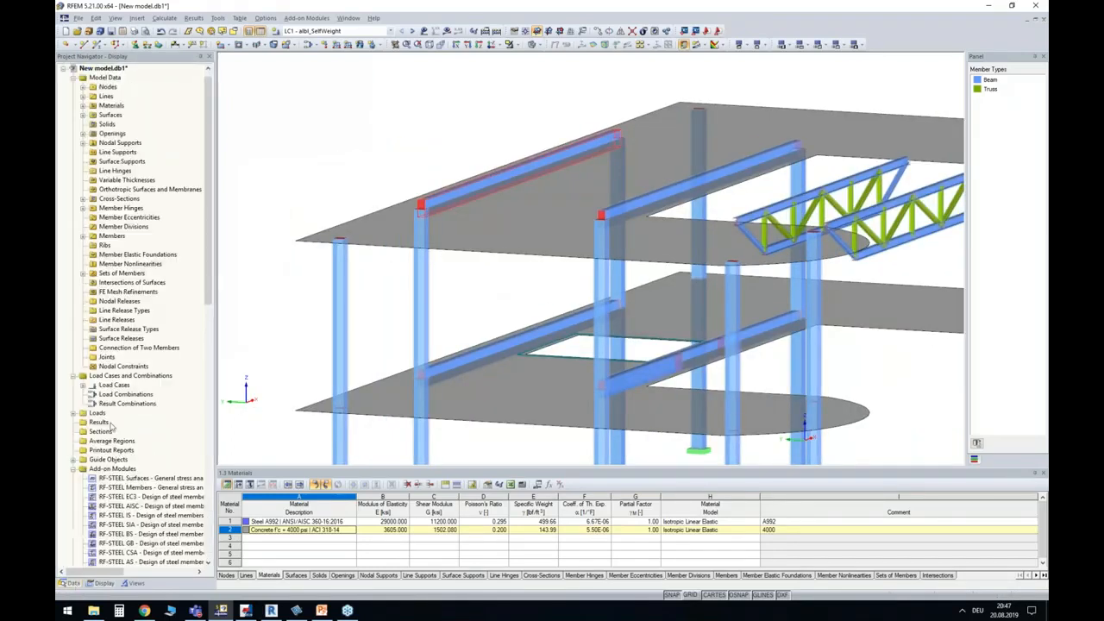
left_click(83, 199)
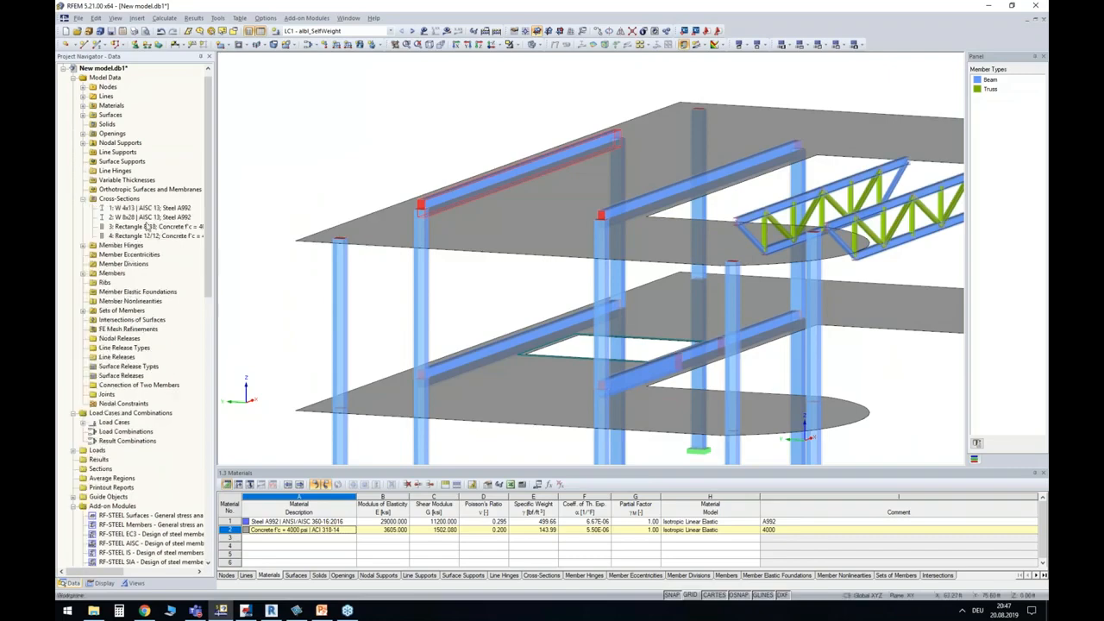
left_click(138, 226)
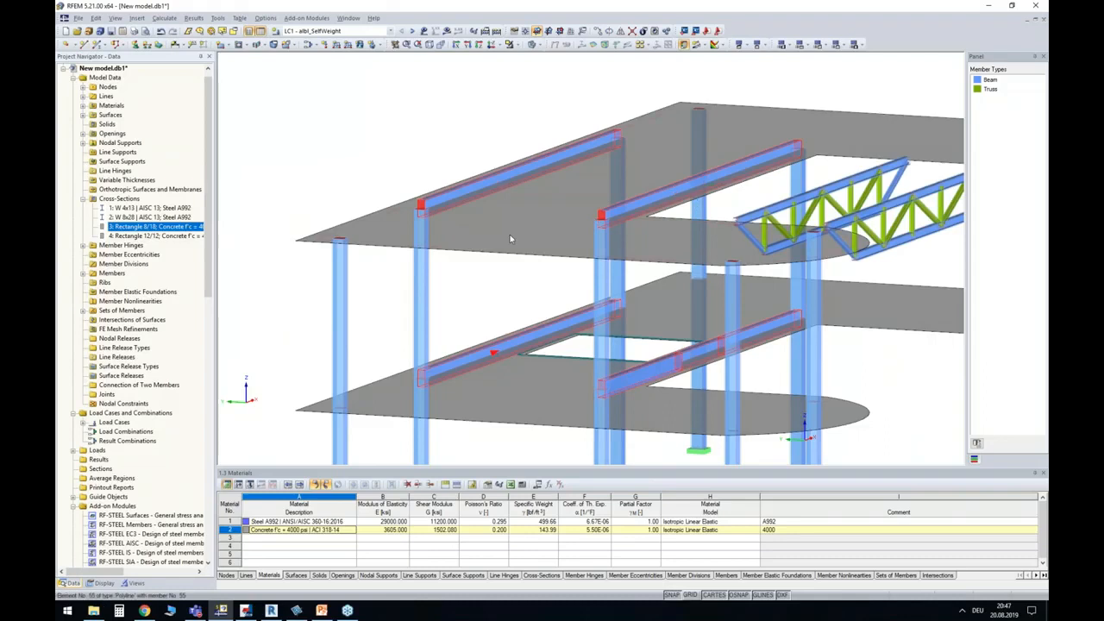
Change the member type of the selected Rectangle 8/18 concrete beams to Rib.
double_click(494, 186)
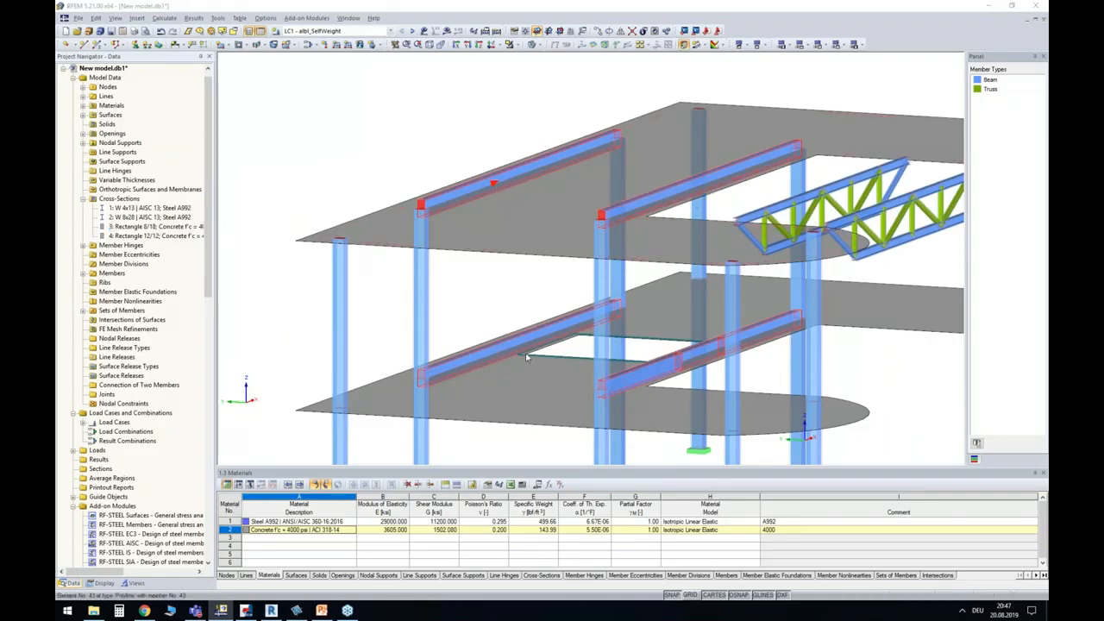
left_click(587, 212)
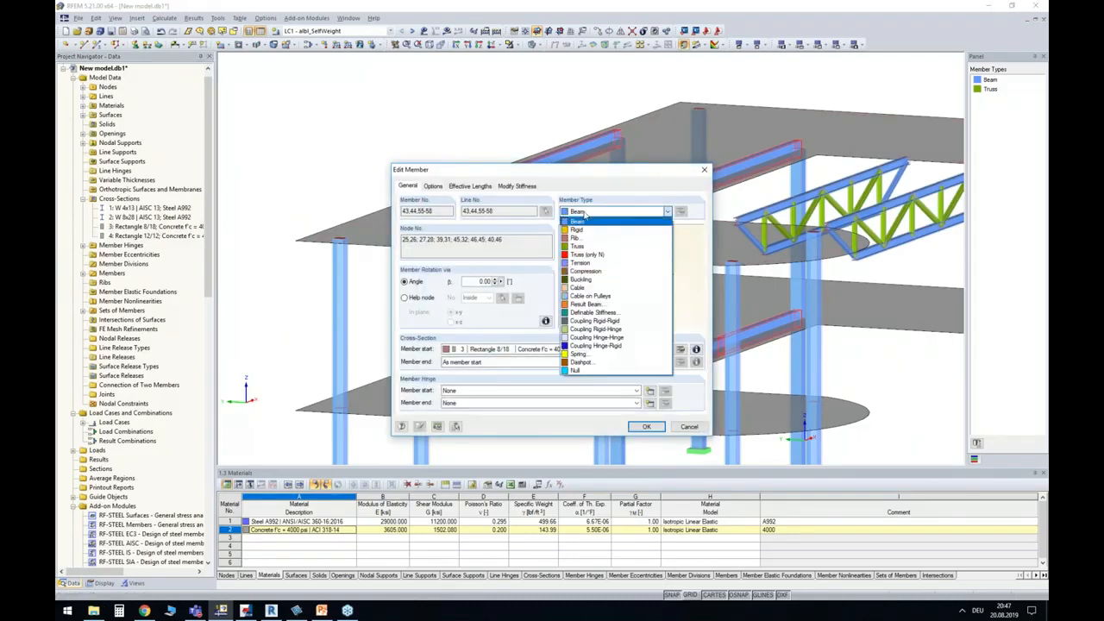
left_click(578, 239)
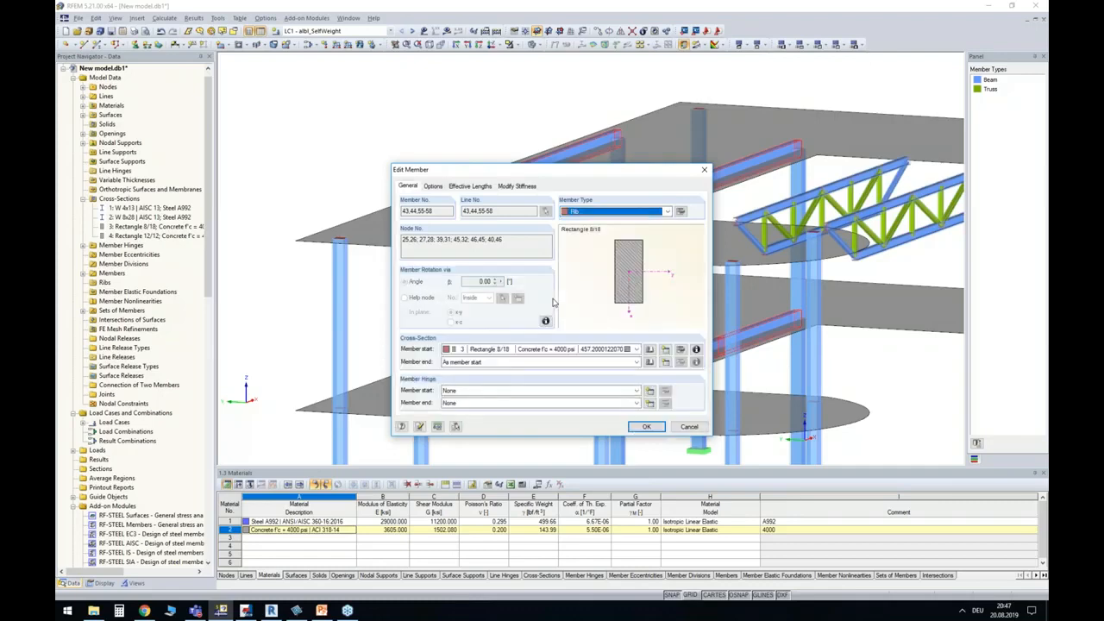
Define the ribs on the +z-side of the surface with an integration width of L/8 on both sides.
left_click(680, 212)
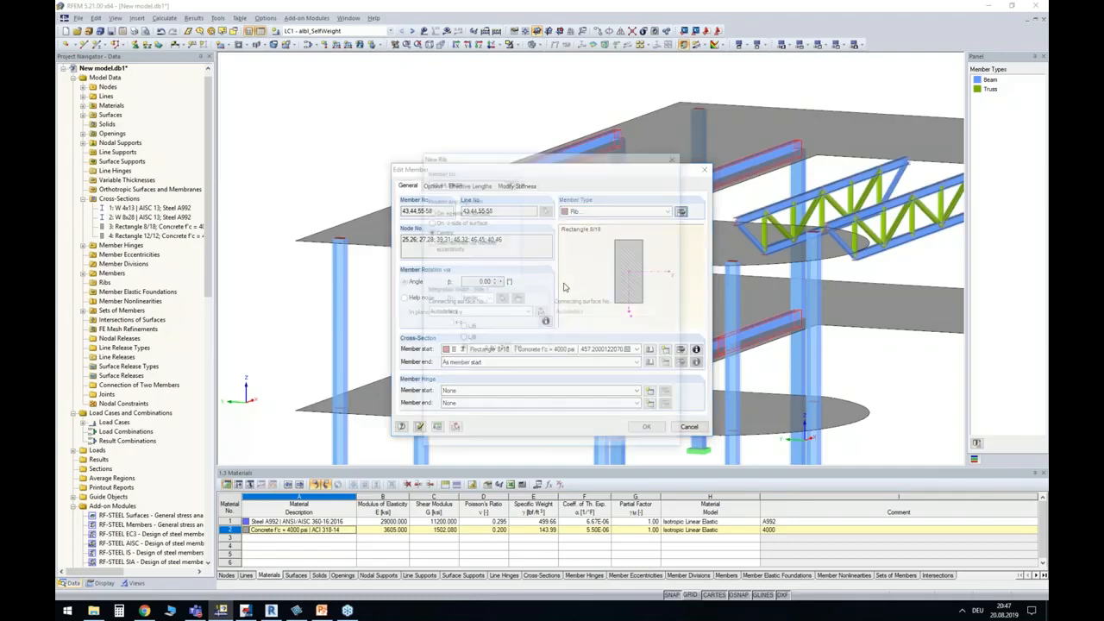
left_click(430, 212)
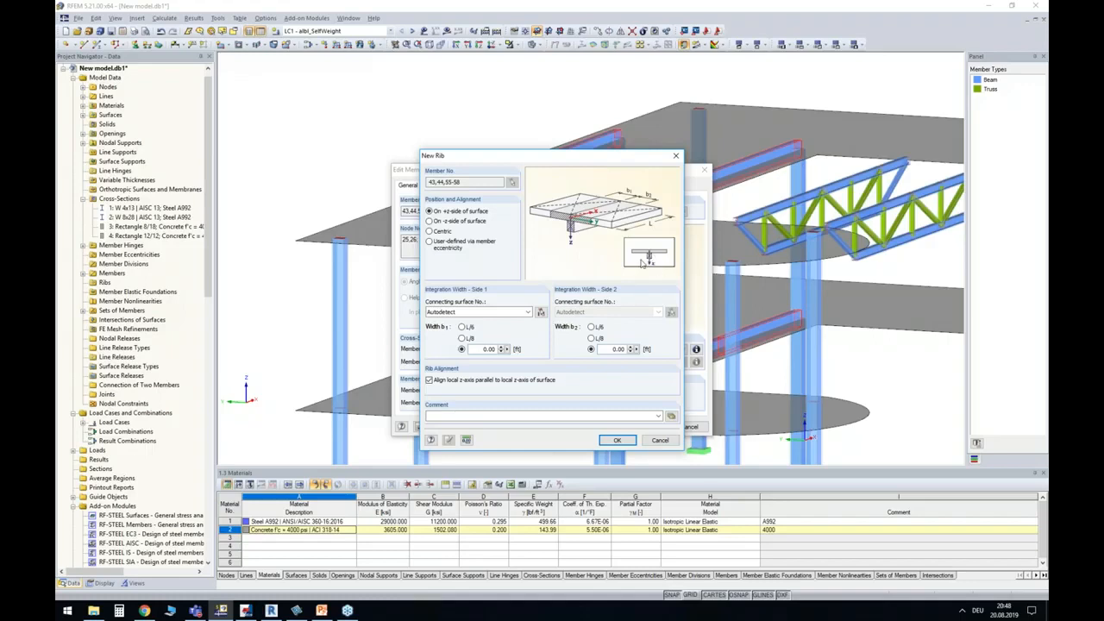
left_click(462, 338)
left_click(599, 339)
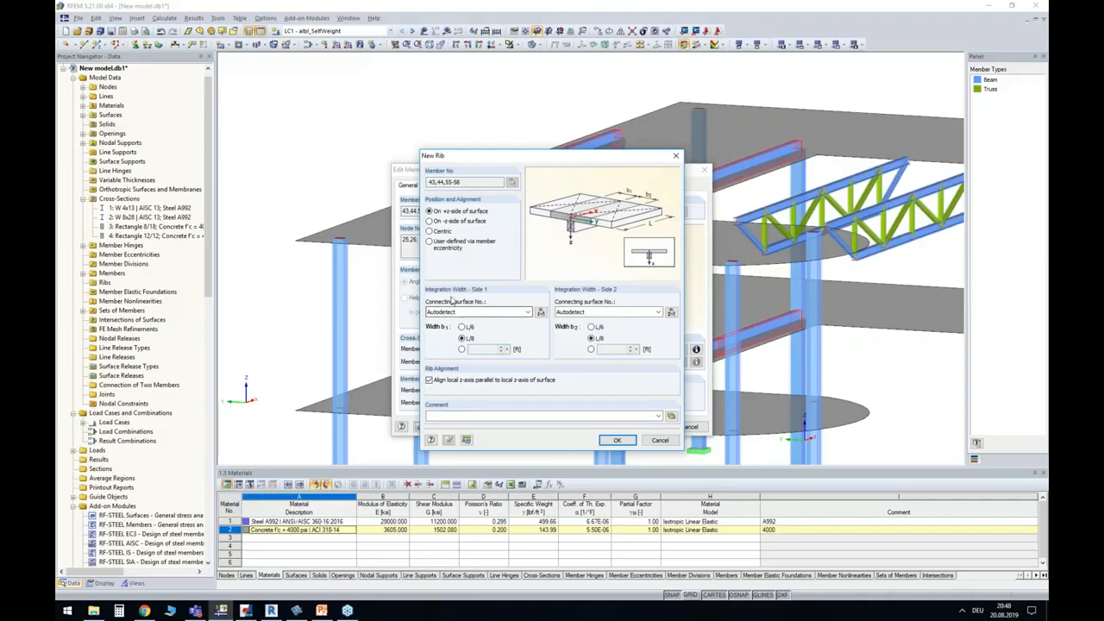
left_click_drag(527, 162, 532, 226)
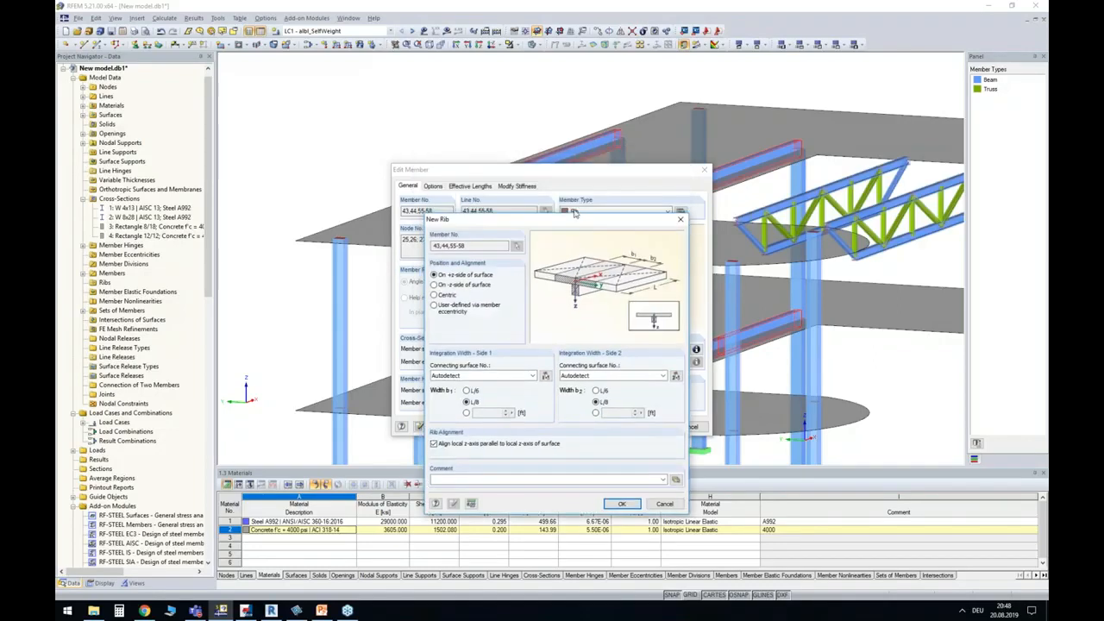
left_click(627, 502)
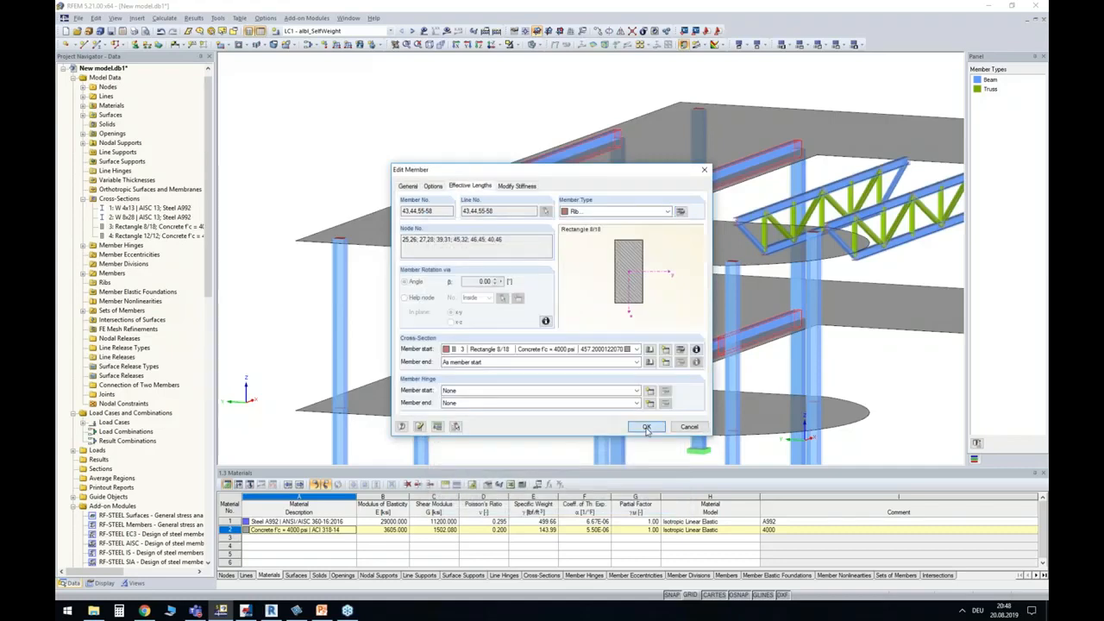
left_click(646, 427)
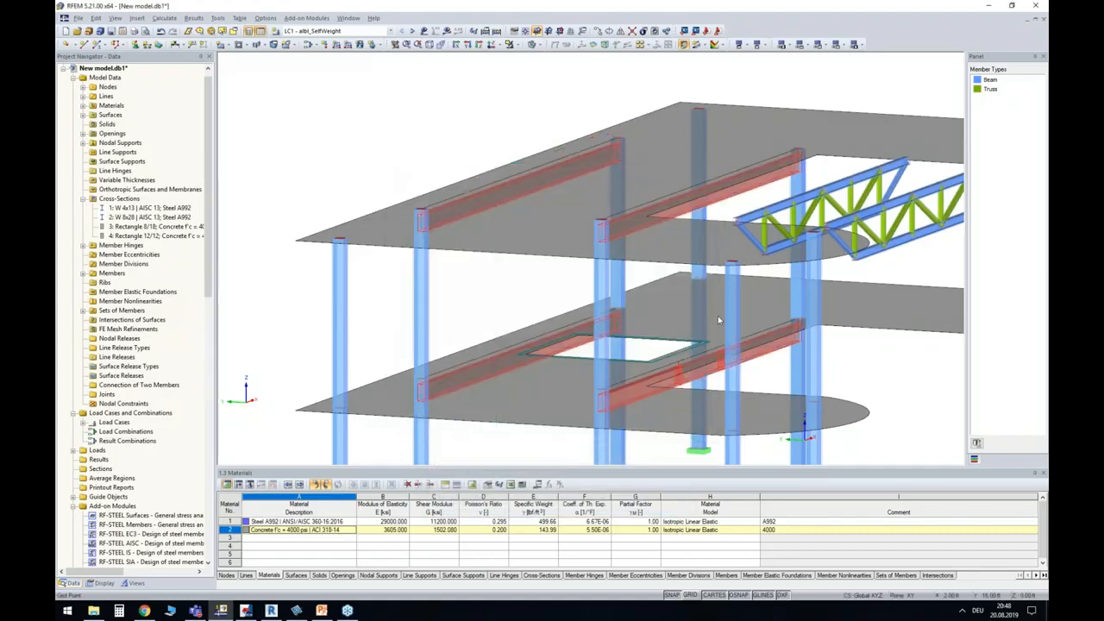
Examine the steel trusses up close and check the set-of-members definition of a truss's upper chord.
middle_click_drag(853, 376, 648, 376, "ctrl")
scroll(867, 177, "up", 6)
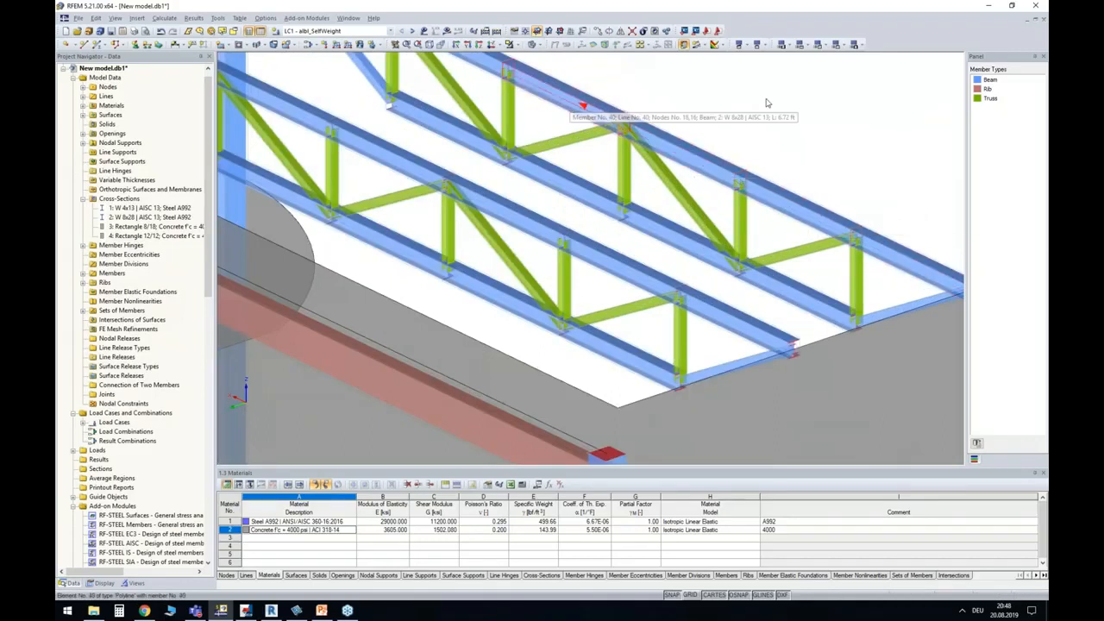
middle_click_drag(800, 125, 715, 188, "ctrl")
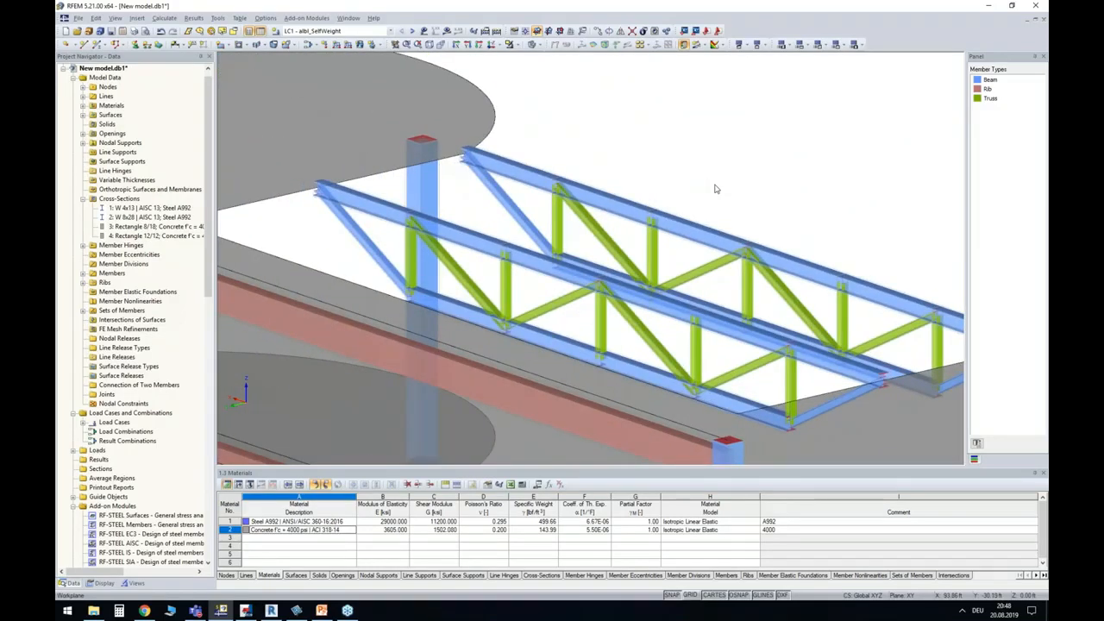
middle_click_drag(824, 194, 727, 172)
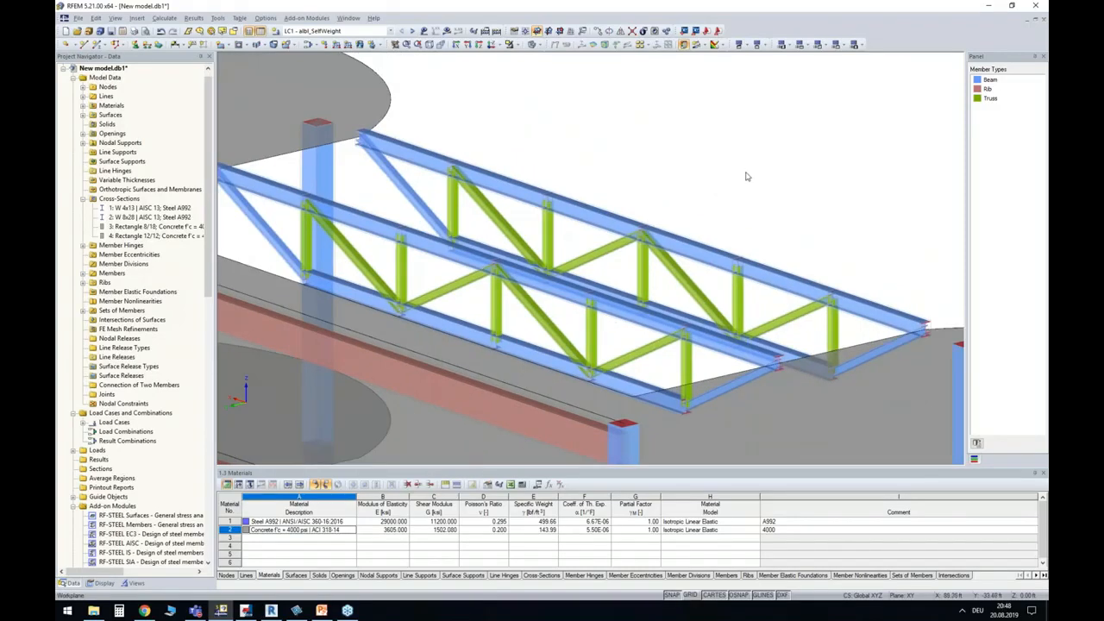
scroll(948, 328, "up", 2)
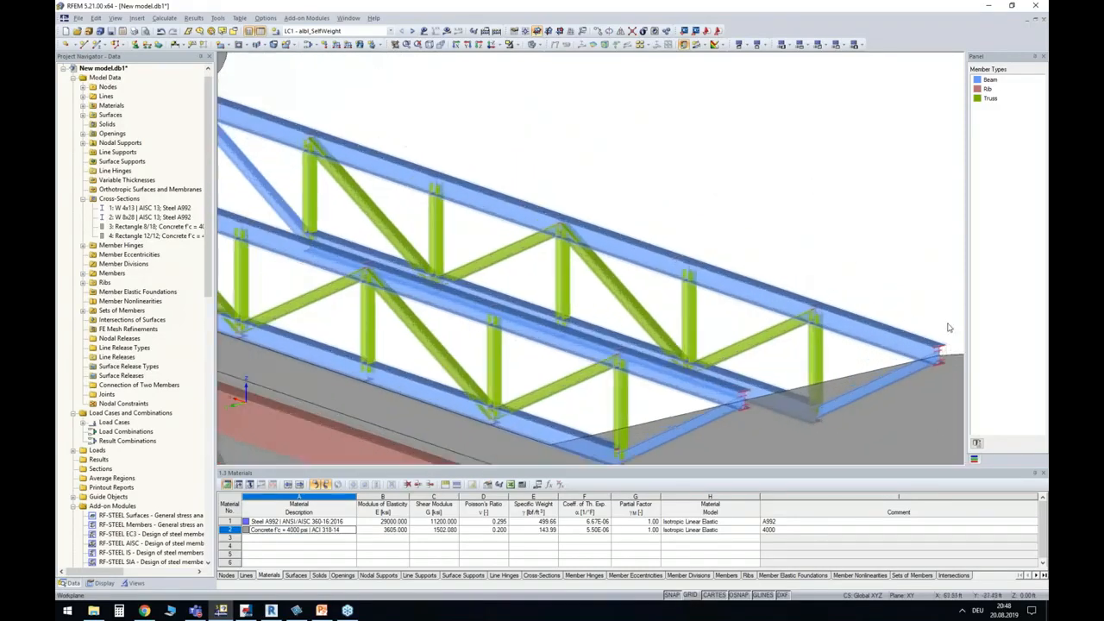
scroll(948, 327, "up", 2)
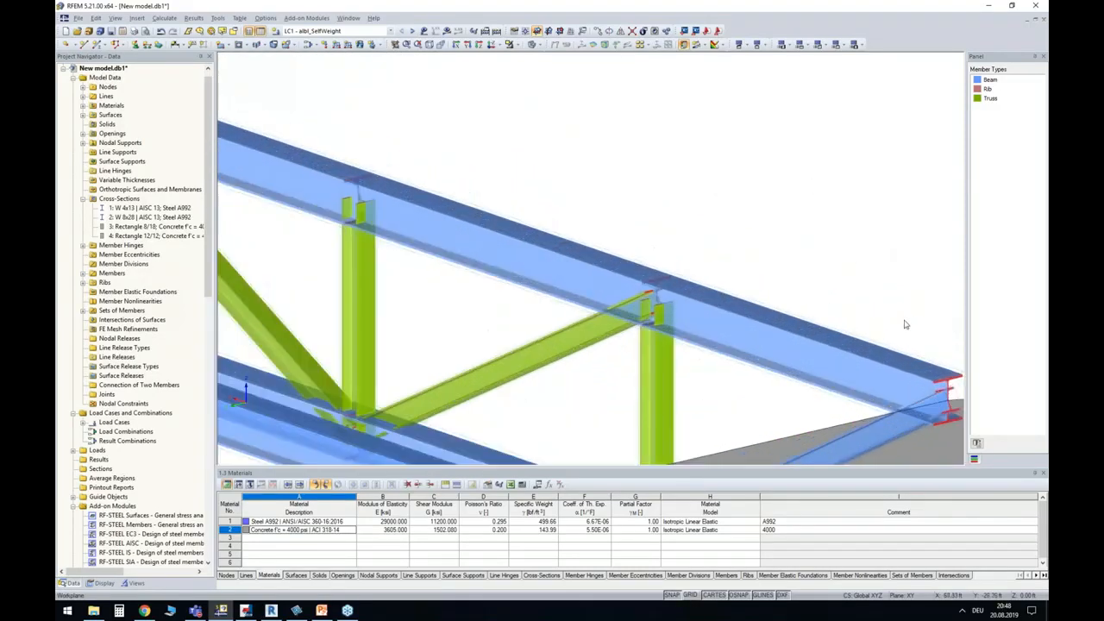
double_click(858, 338)
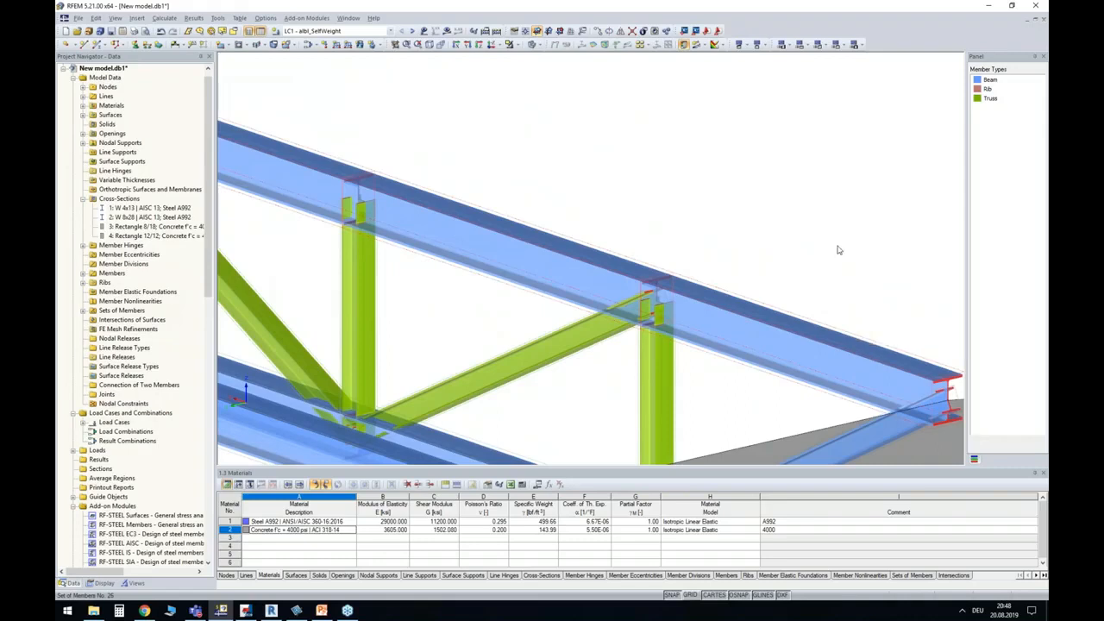
double_click(437, 326)
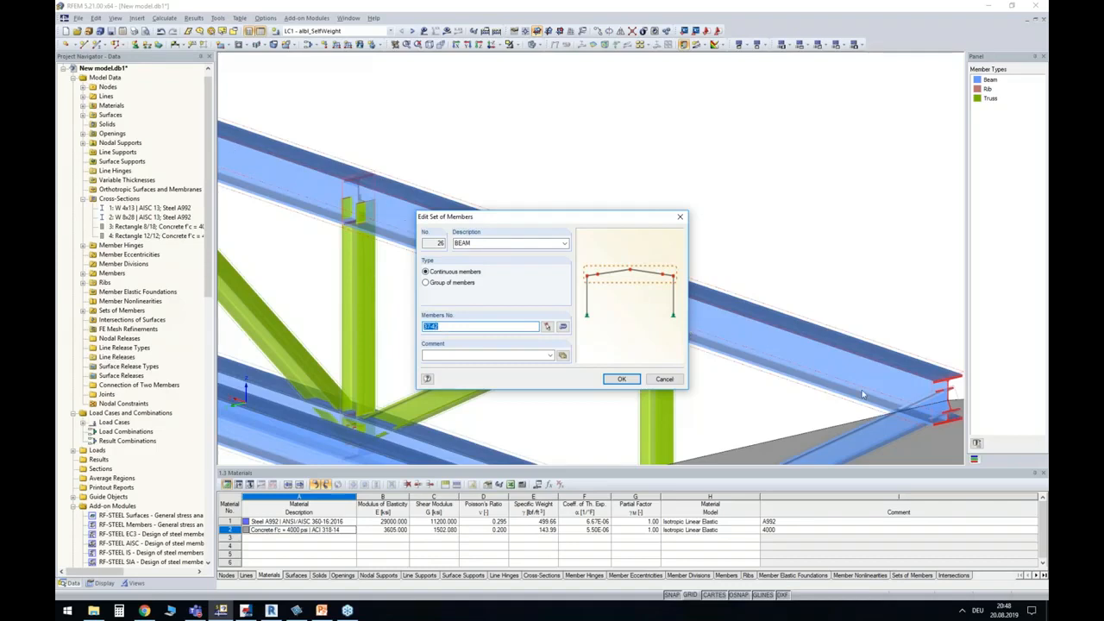
left_click(665, 380)
Review the imported load cases with the whole structure in view, keeping LC1 as the current load case.
scroll(647, 151, "down", 5)
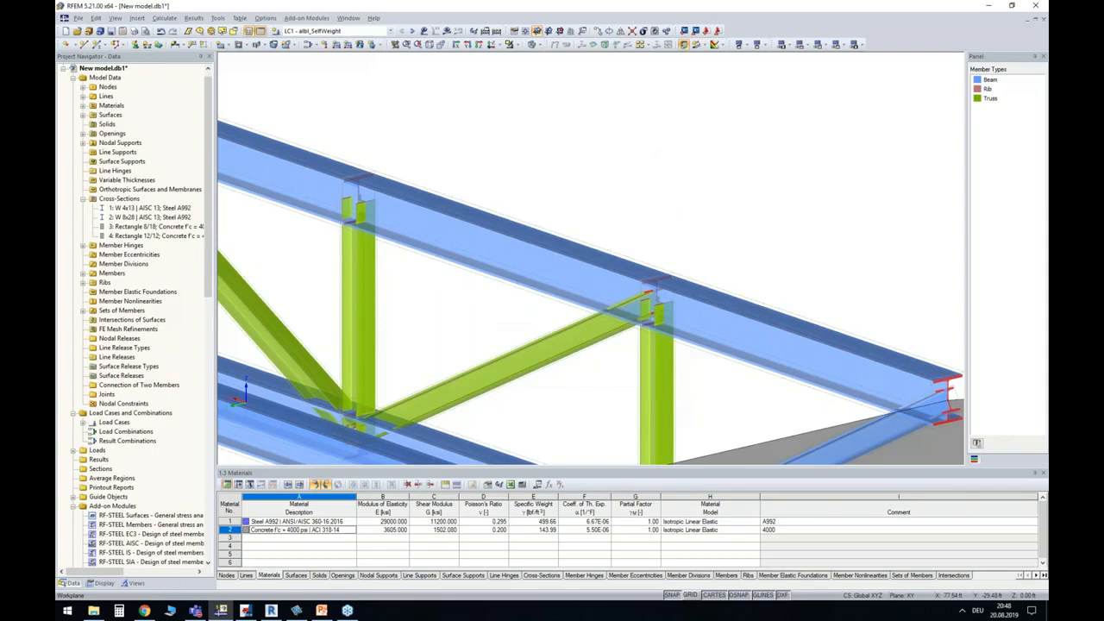
scroll(651, 152, "down", 5)
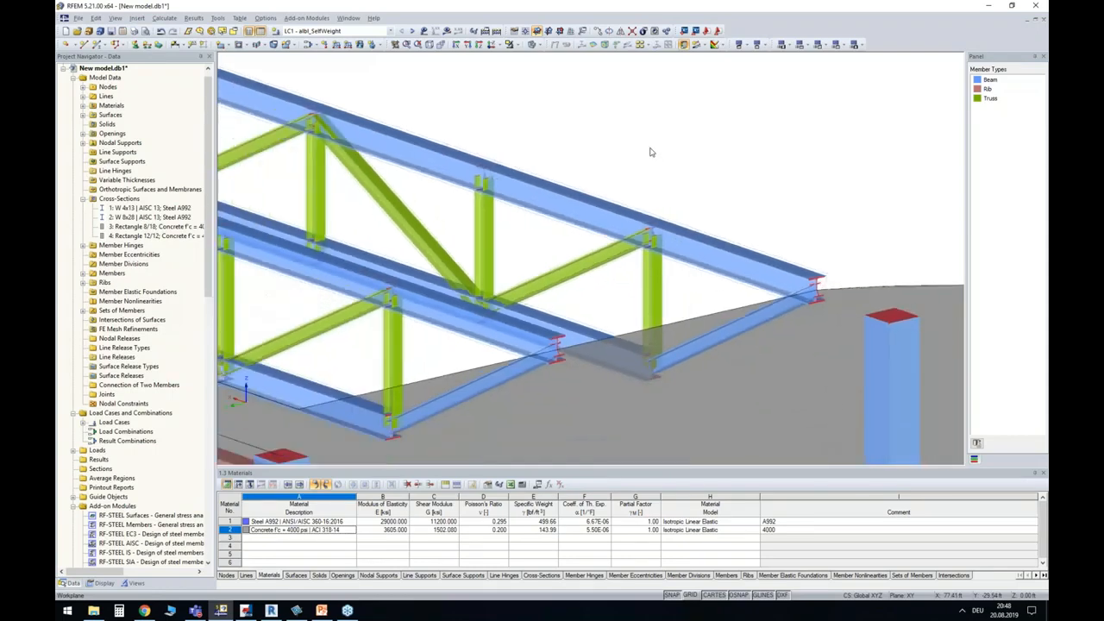
middle_click_drag(677, 175, 728, 242)
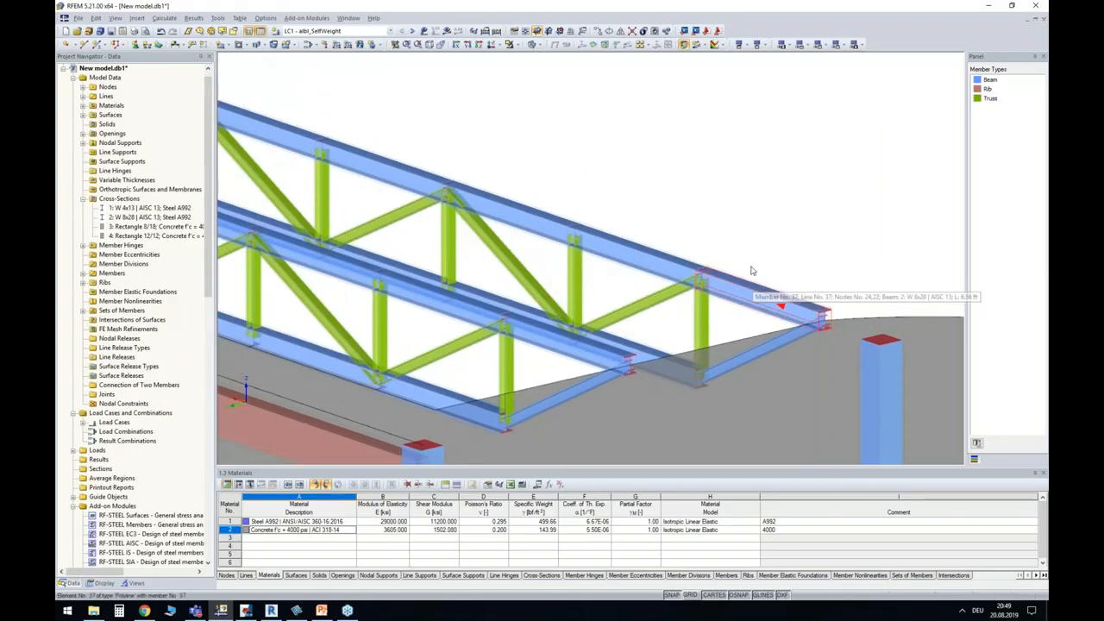
scroll(762, 215, "down", 6)
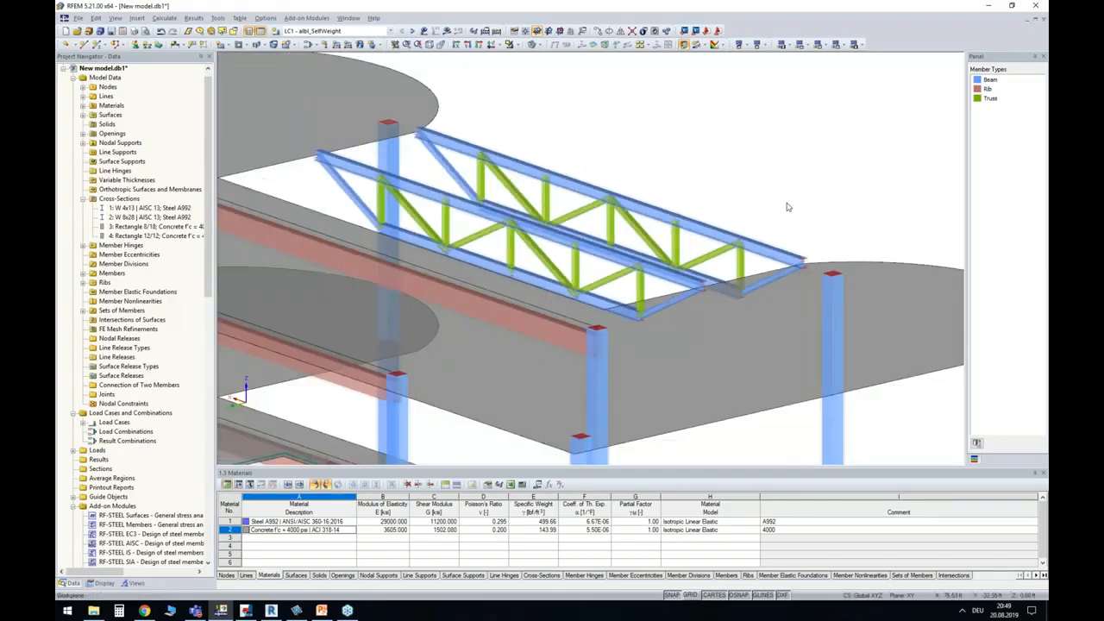
middle_click_drag(855, 169, 404, 140, "ctrl")
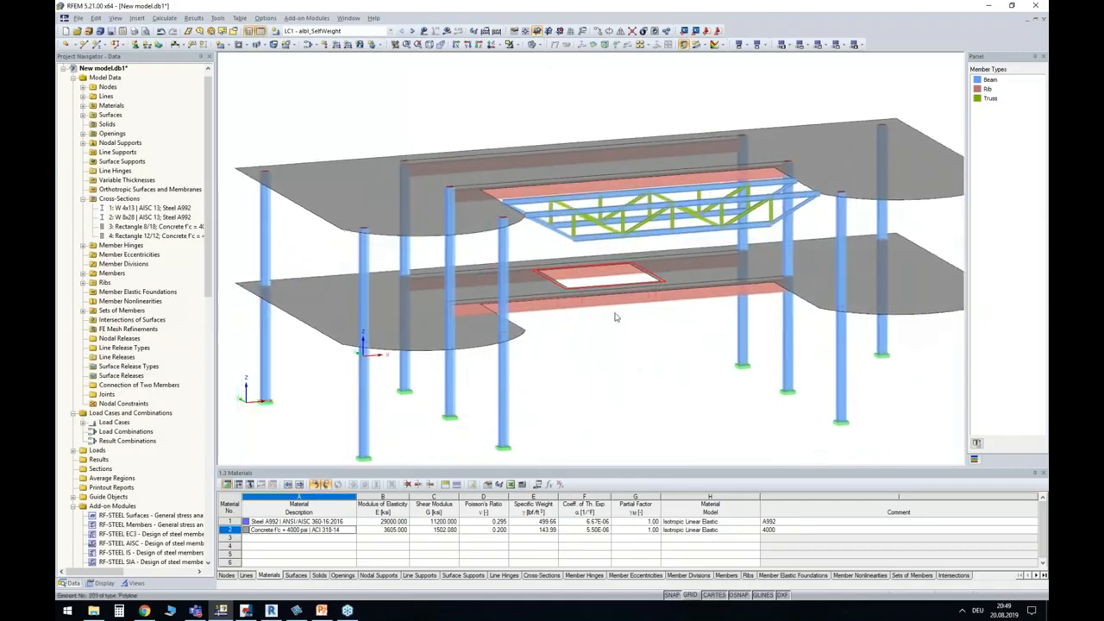
middle_click_drag(593, 328, 642, 354, "ctrl")
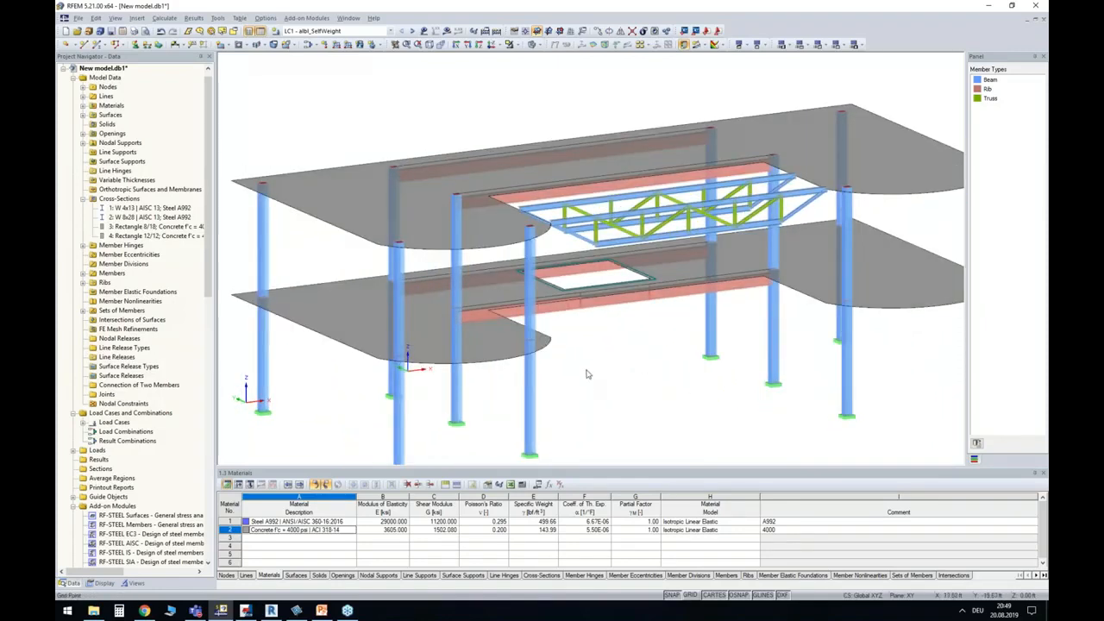
left_click(344, 31)
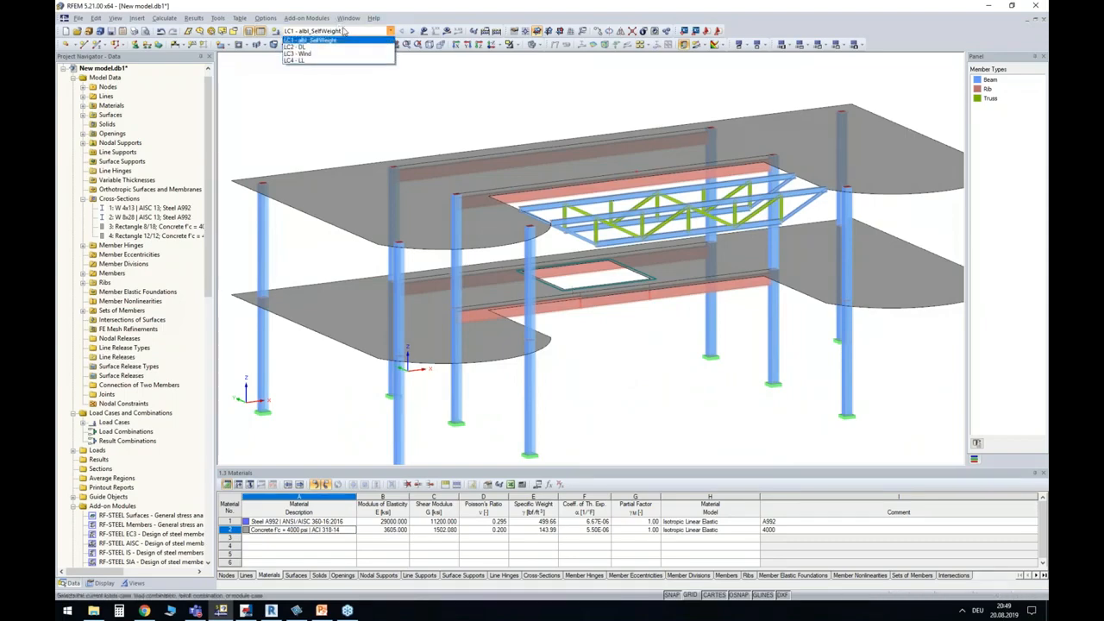
left_click(305, 40)
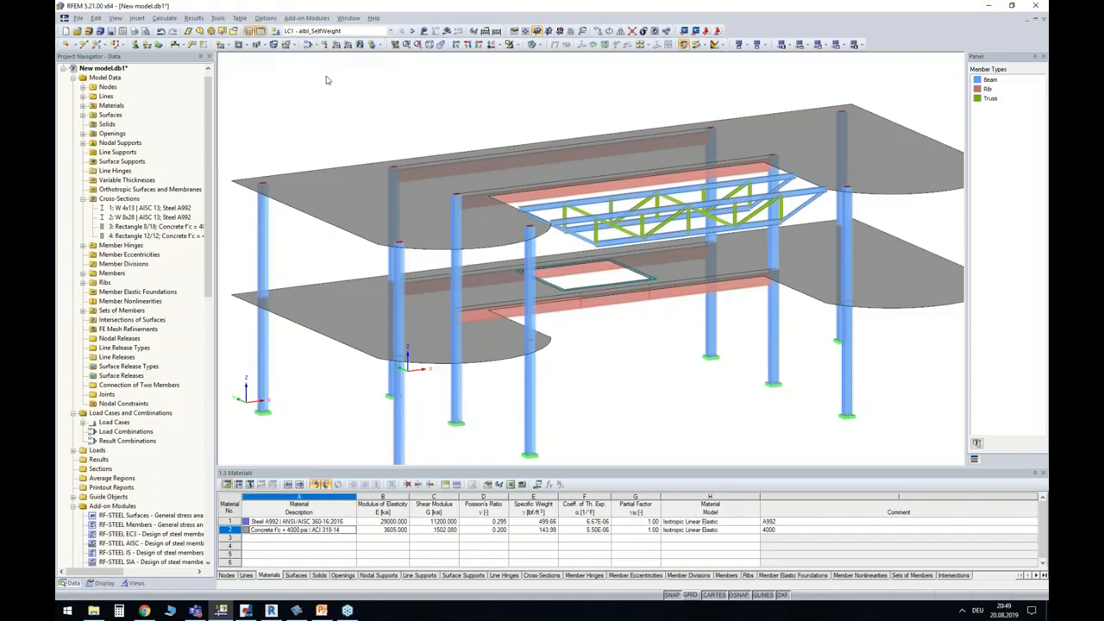
Delete the imported self-weight load case LC1 from the model.
left_click(83, 421)
right_click(121, 431)
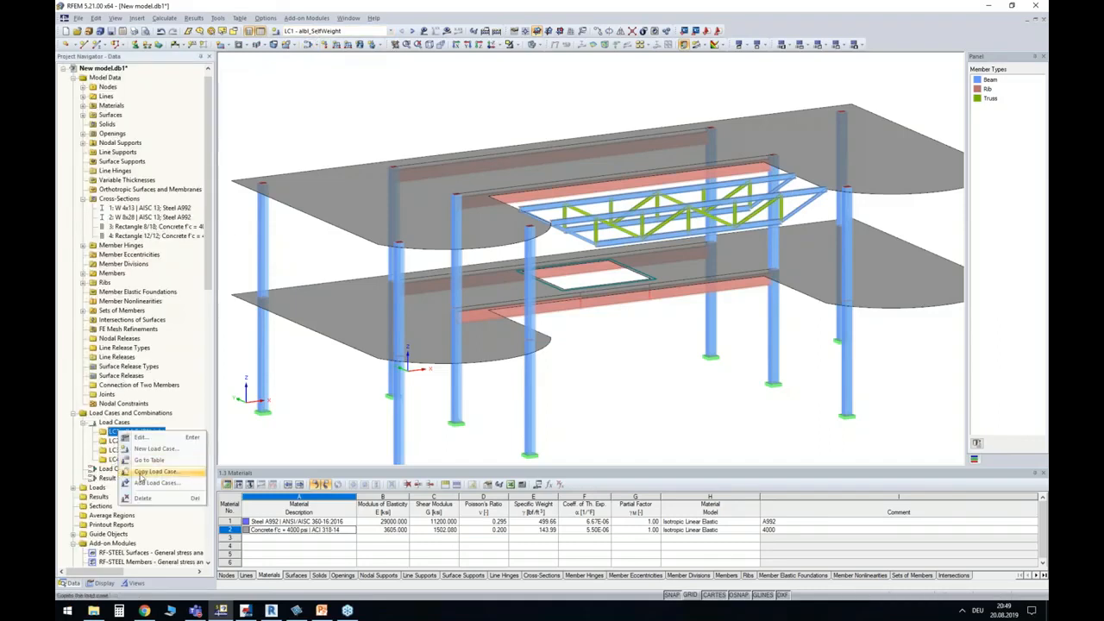
left_click(119, 441)
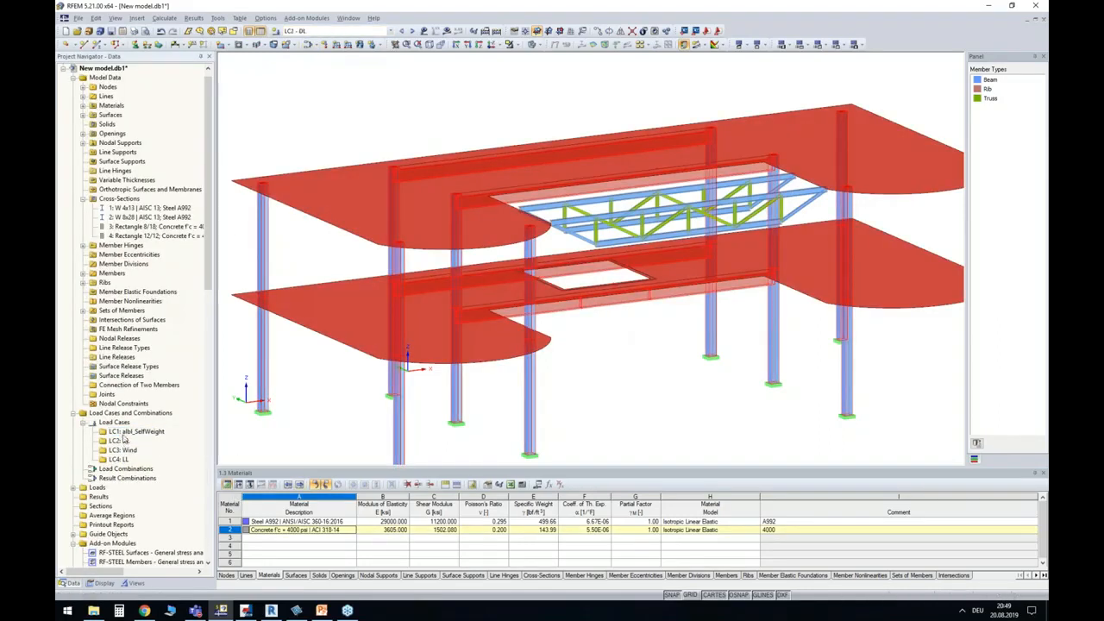
right_click(121, 432)
left_click(396, 378)
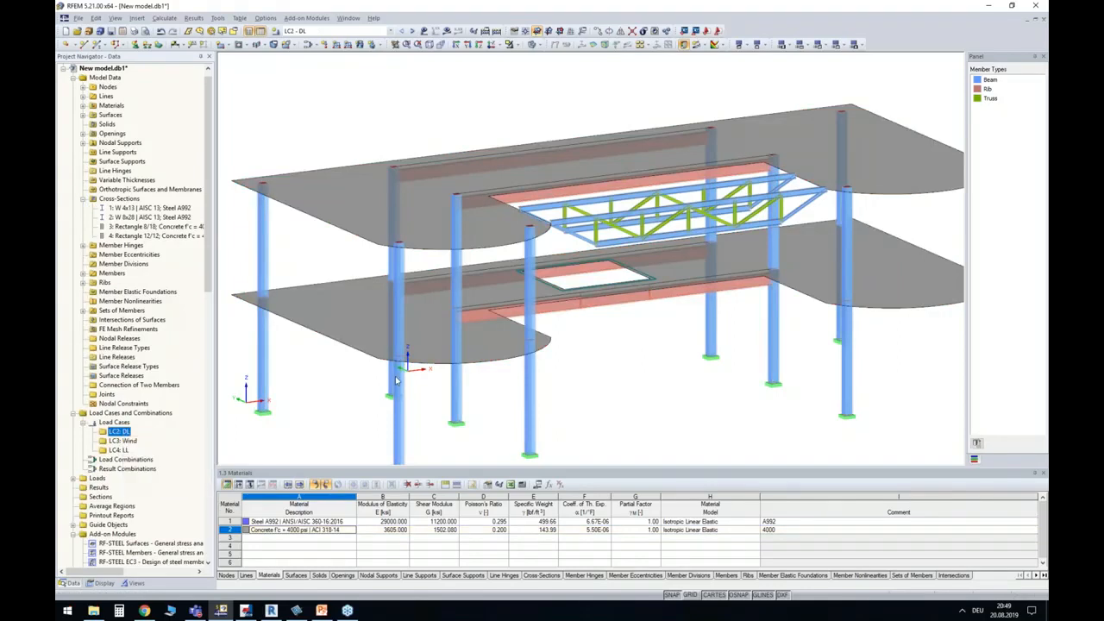
Activate self-weight in load case LC2 DL with a factor of -1 in the Z direction.
double_click(601, 302)
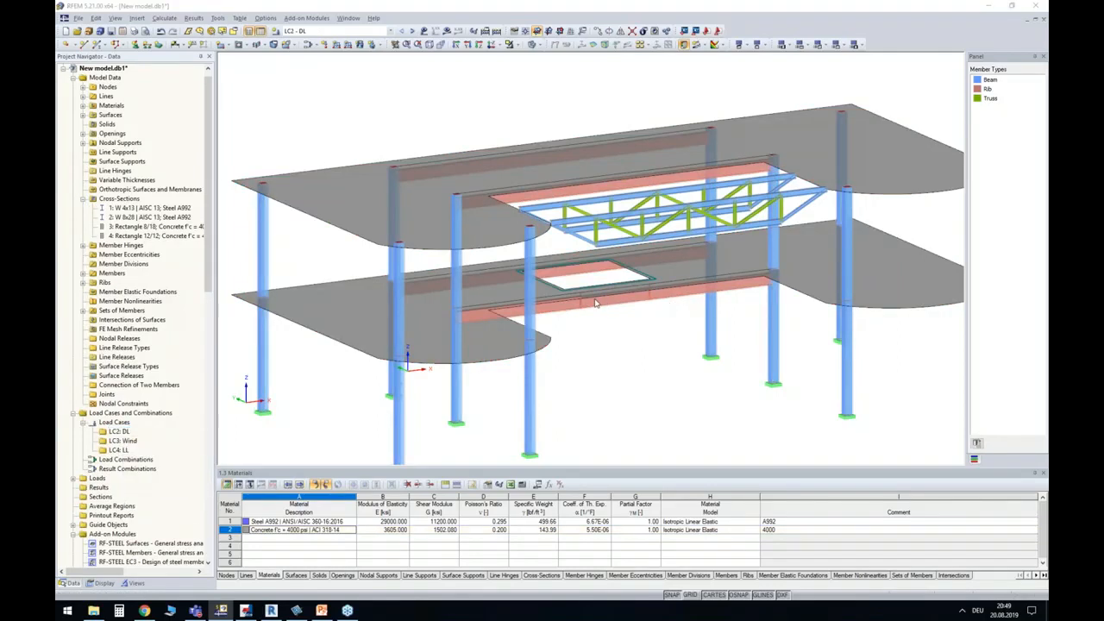
left_click(464, 238)
double_click(493, 284)
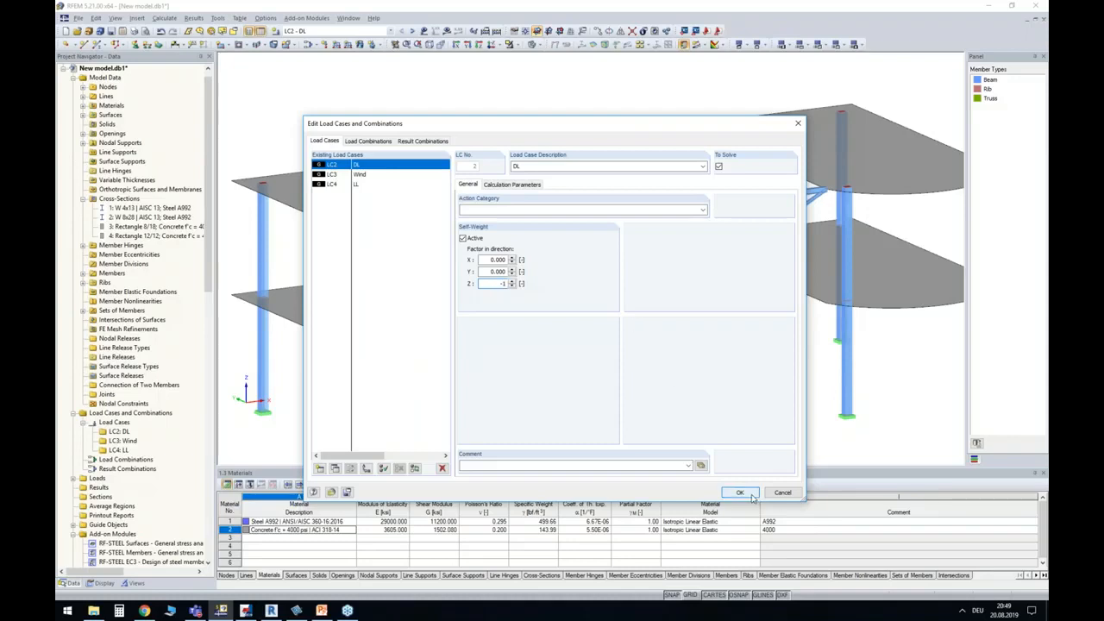
type("-1")
left_click(751, 497)
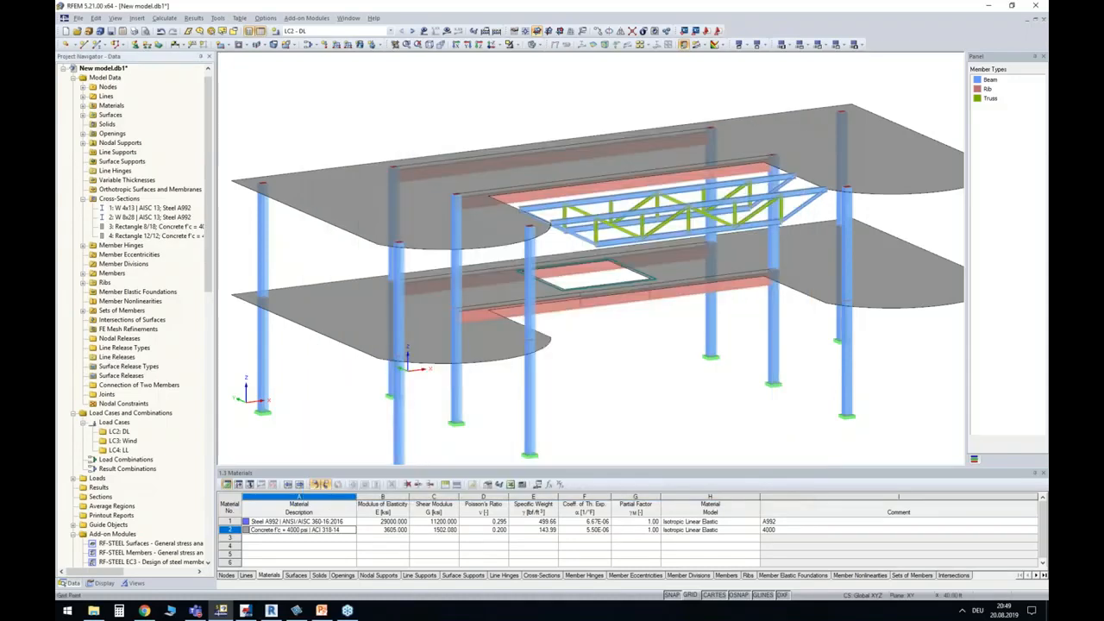
Calculate load case LC2 DL and display the basic internal force m-x on the surfaces.
middle_click_drag(682, 349, 653, 308, "ctrl")
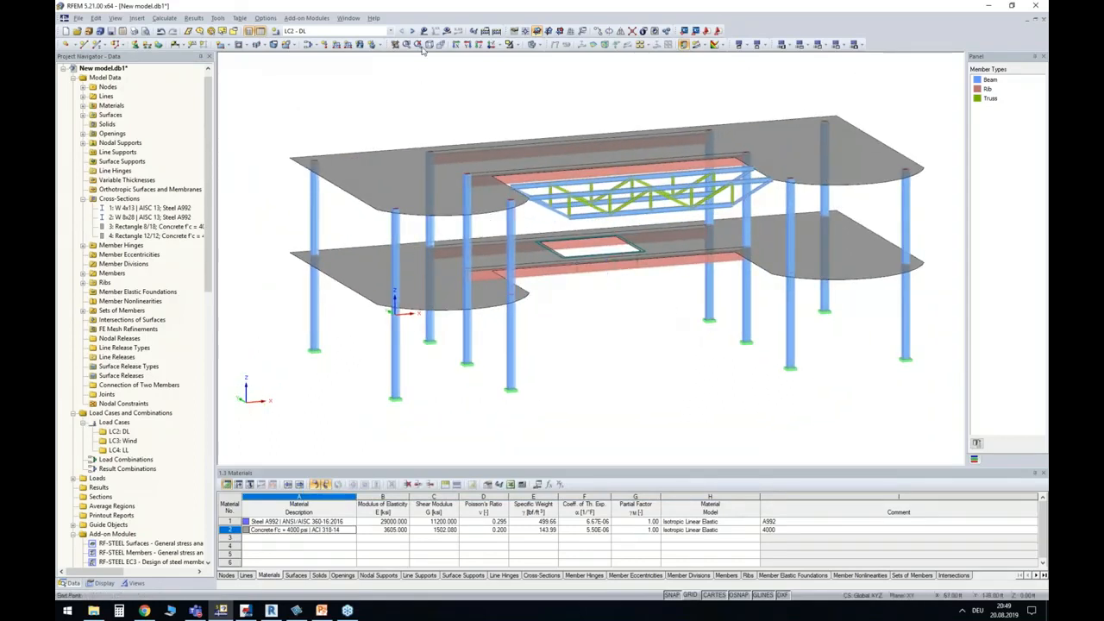
left_click(446, 32)
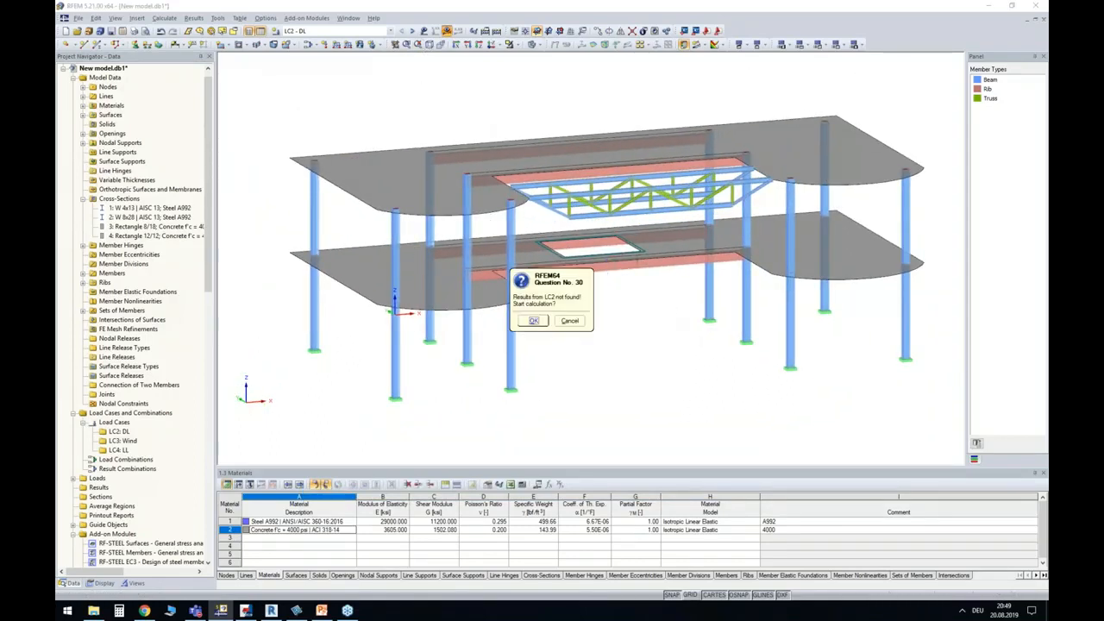
left_click(534, 323)
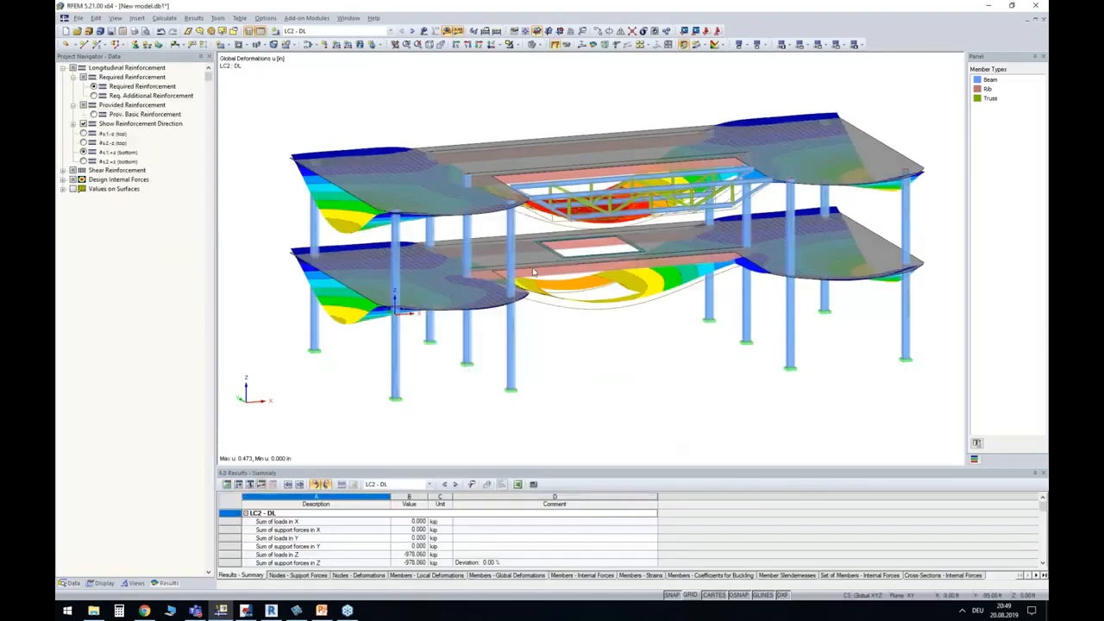
middle_click_drag(531, 338, 586, 350, "ctrl")
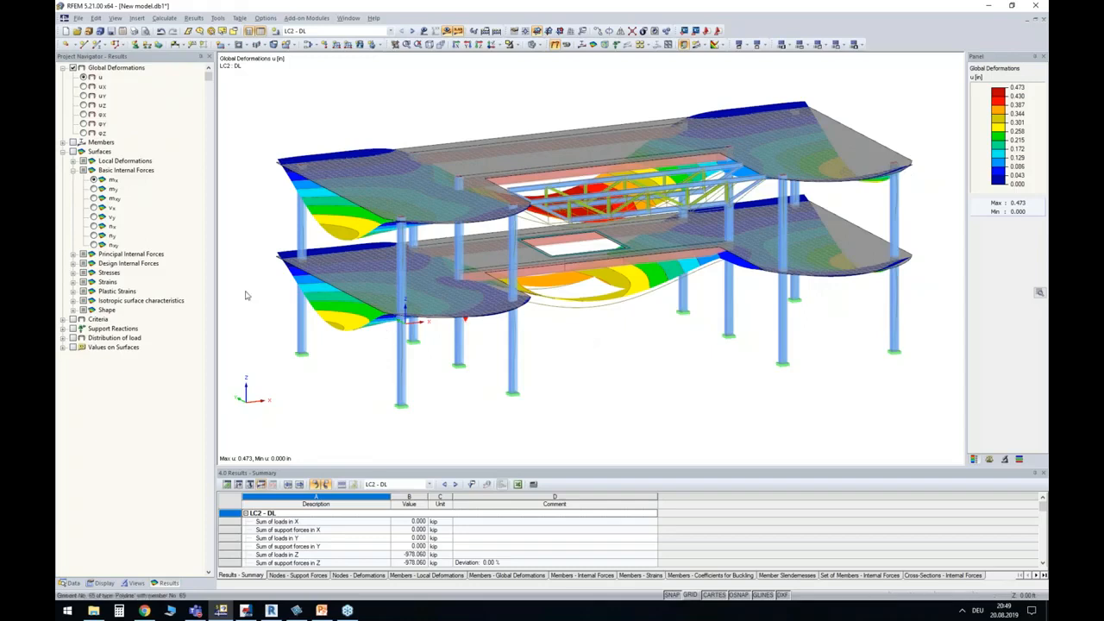
left_click(94, 181)
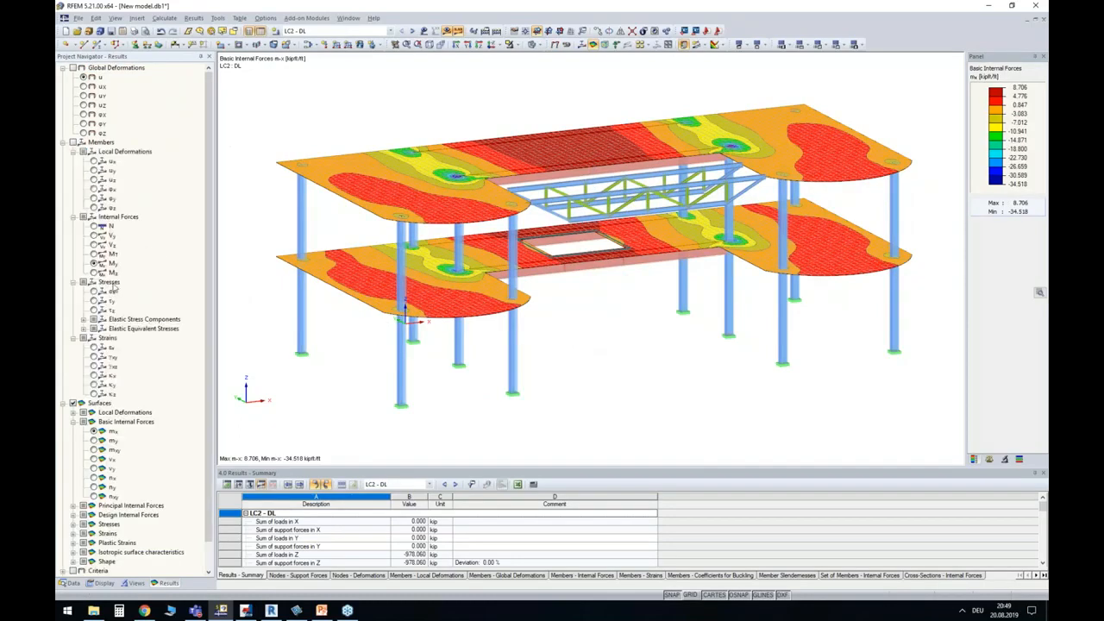
Display the axial force N on the members for load case LC2 DL and inspect it around the structure.
left_click(94, 227)
middle_click_drag(645, 327, 580, 341, "ctrl")
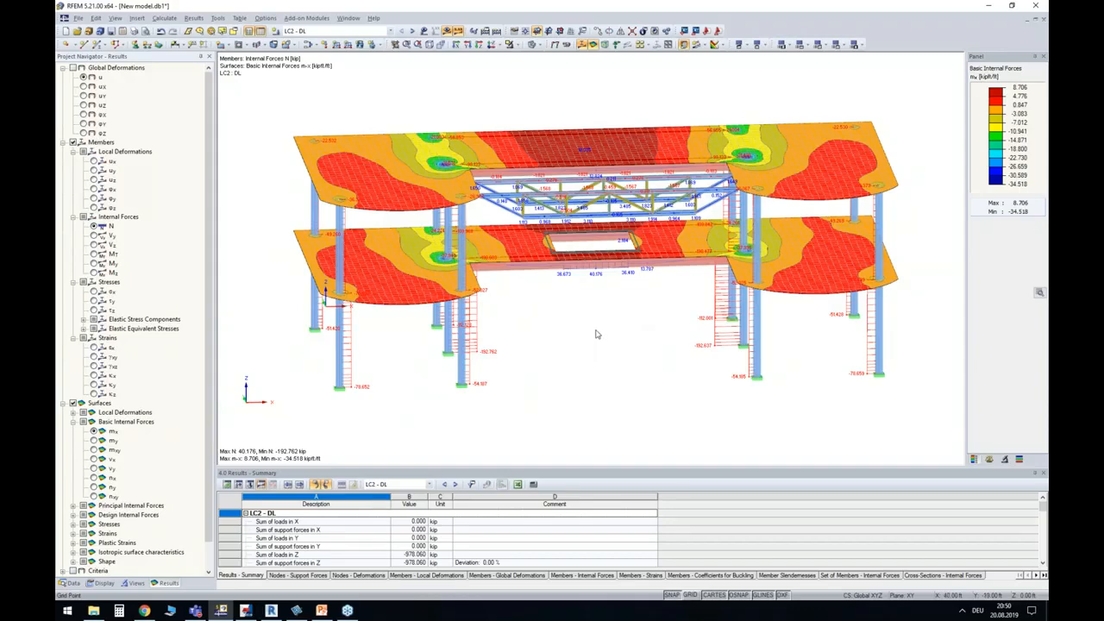
middle_click_drag(595, 334, 676, 332, "ctrl")
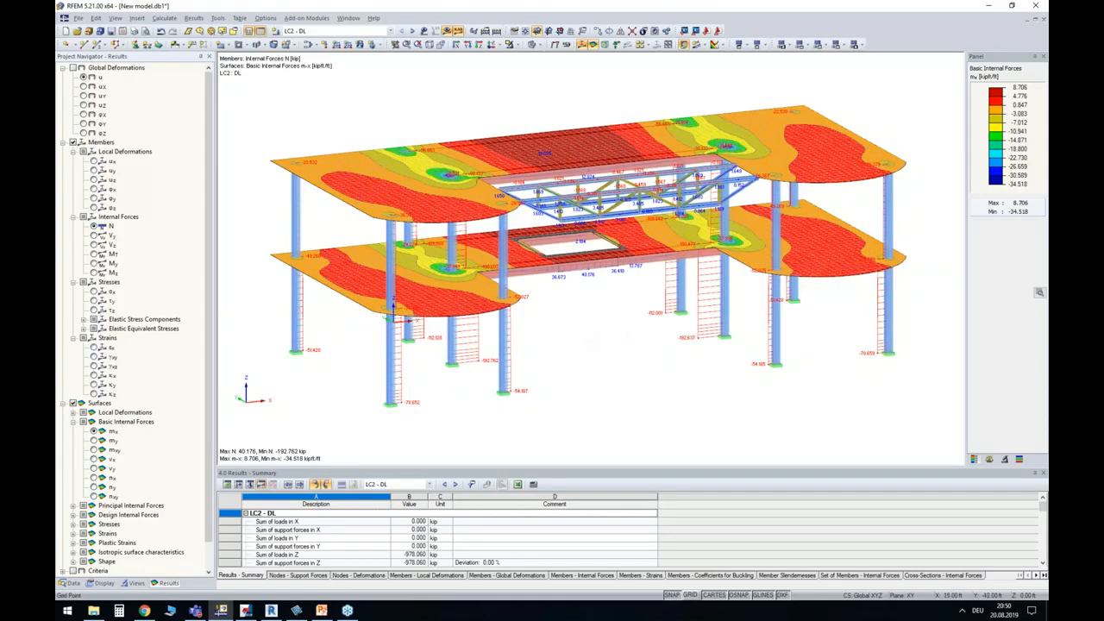
middle_click_drag(592, 375, 604, 360, "ctrl")
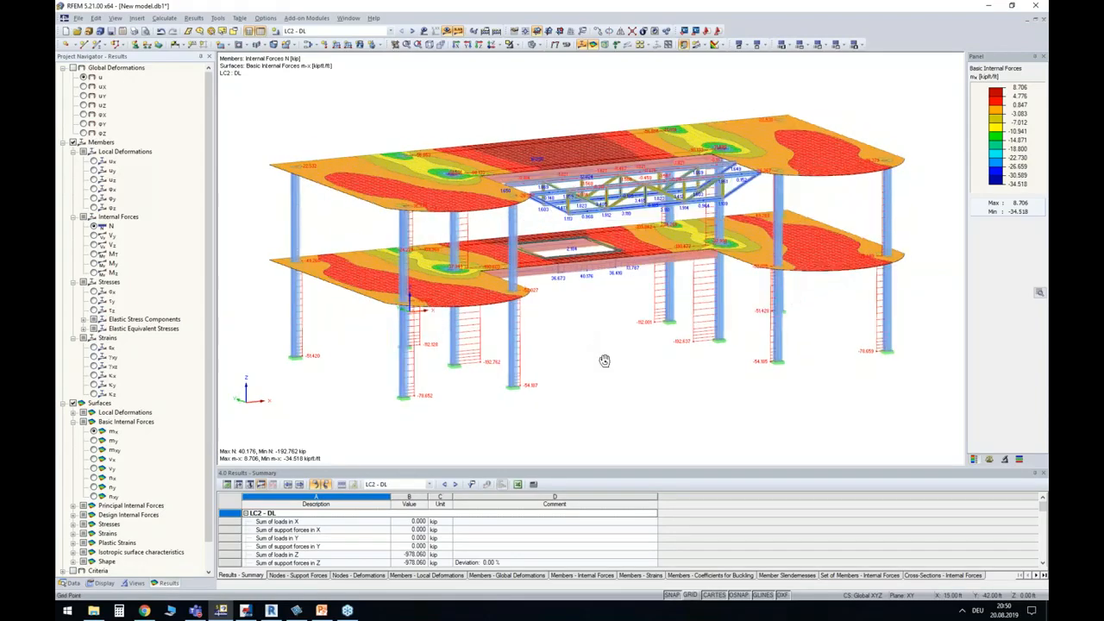
Hide the results and change the W 8x28 cross-section of the steel truss chord to W 8x31 | AISC 13.
left_click(447, 31)
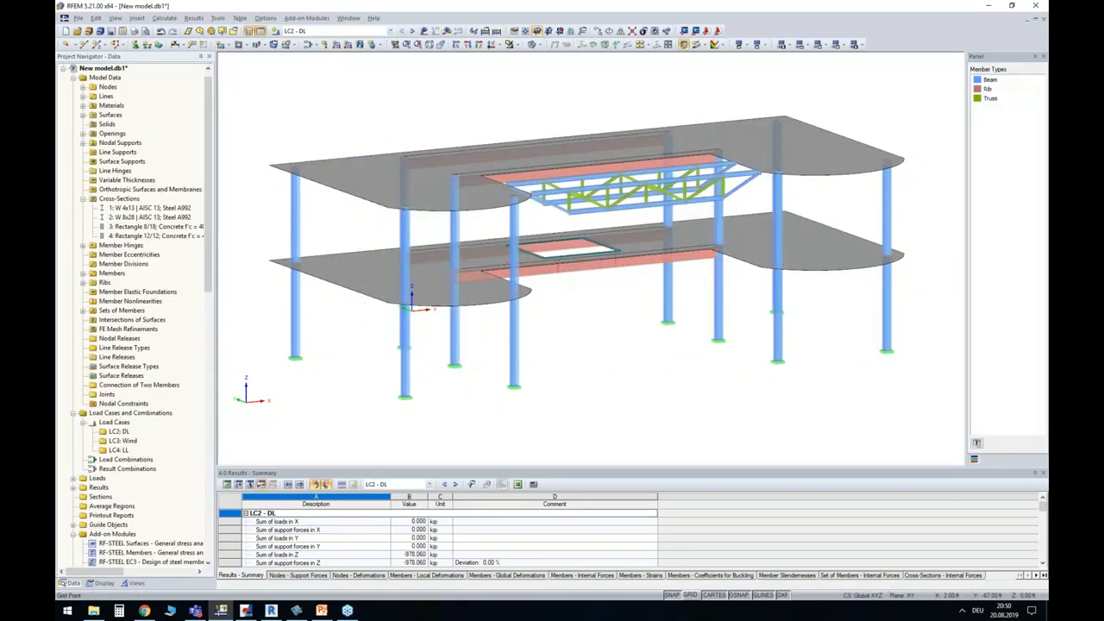
middle_click_drag(581, 365, 601, 380, "ctrl")
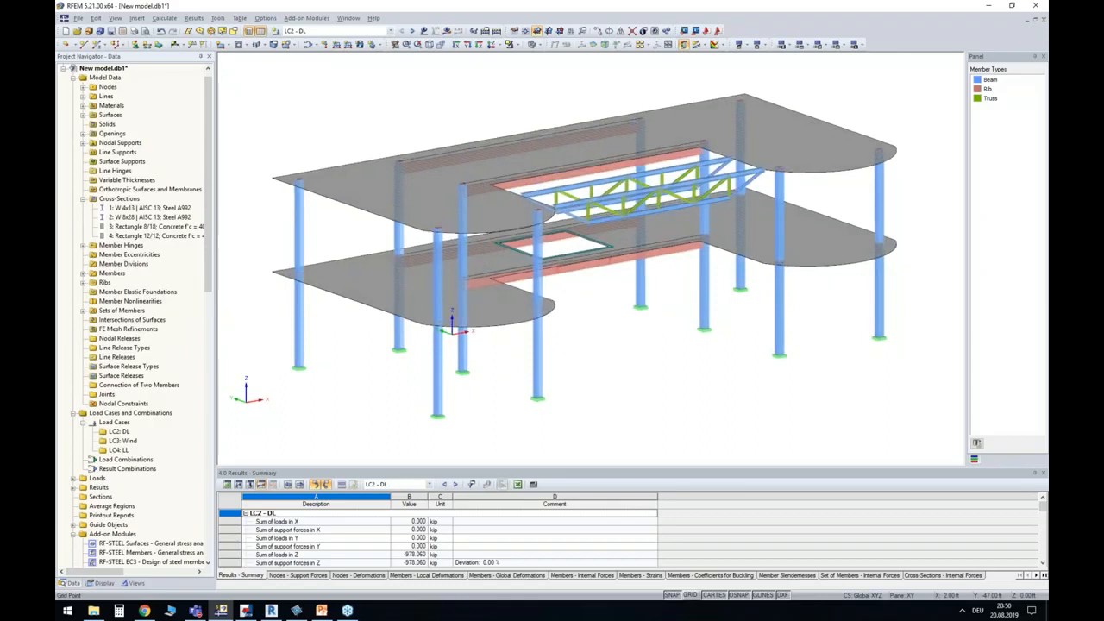
double_click(439, 306)
left_click(644, 425)
left_click(534, 327)
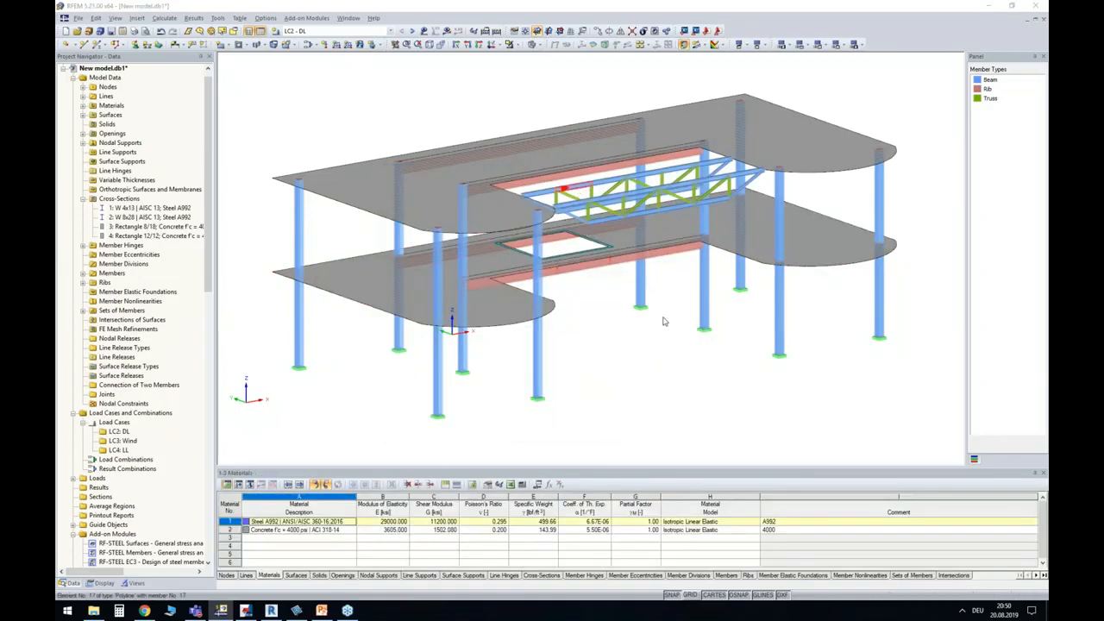
double_click(660, 367)
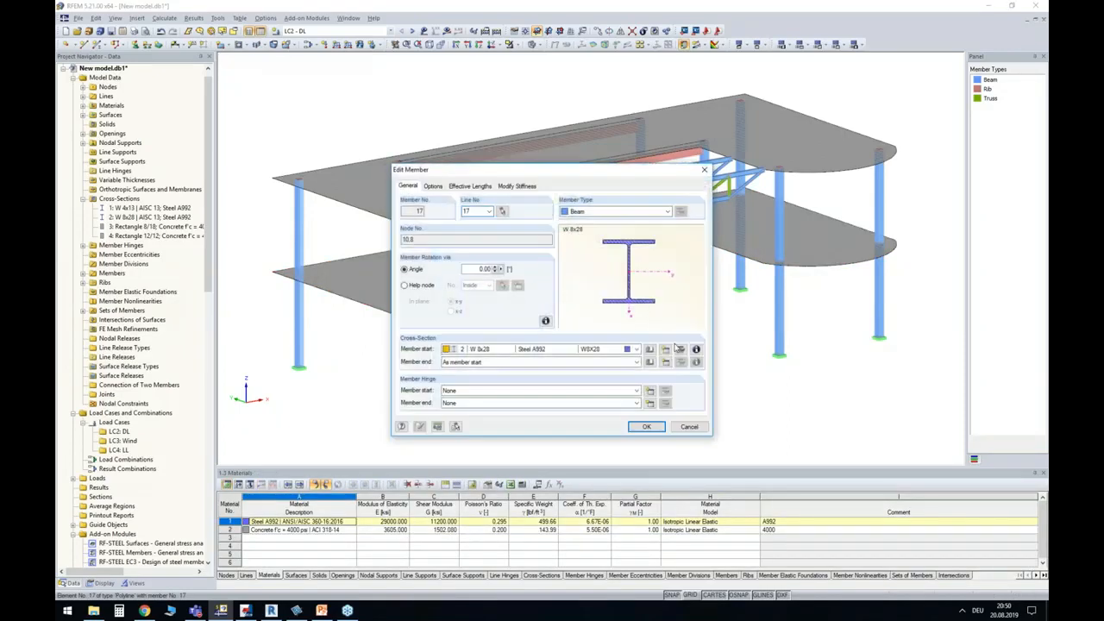
left_click(681, 349)
left_click_drag(456, 181, 464, 180)
type("31 | AISC 13")
left_click(674, 442)
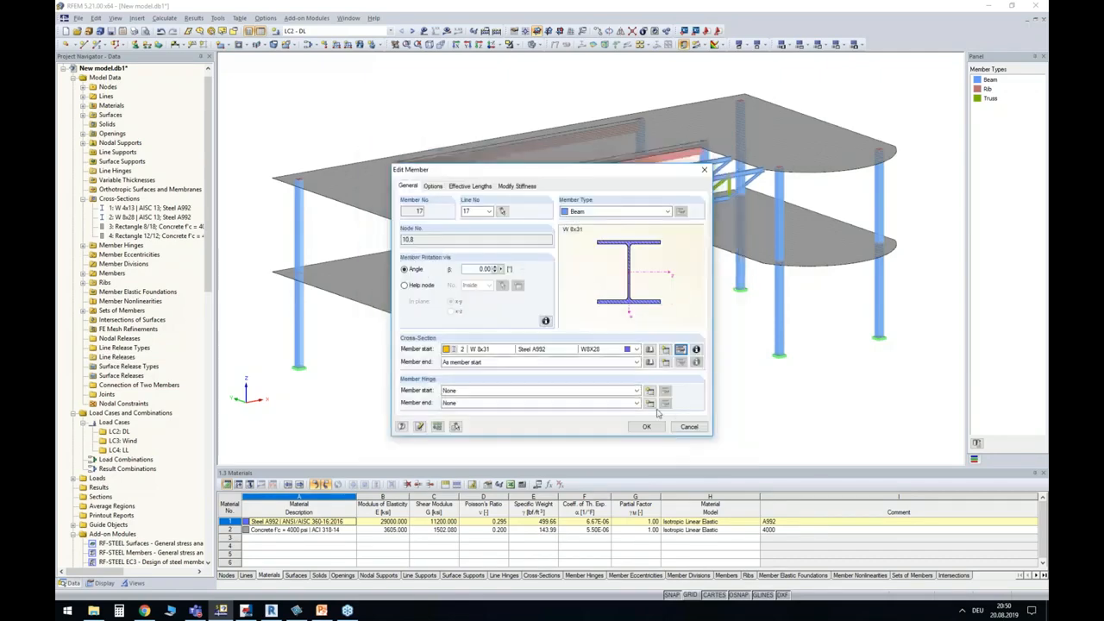
left_click(652, 428)
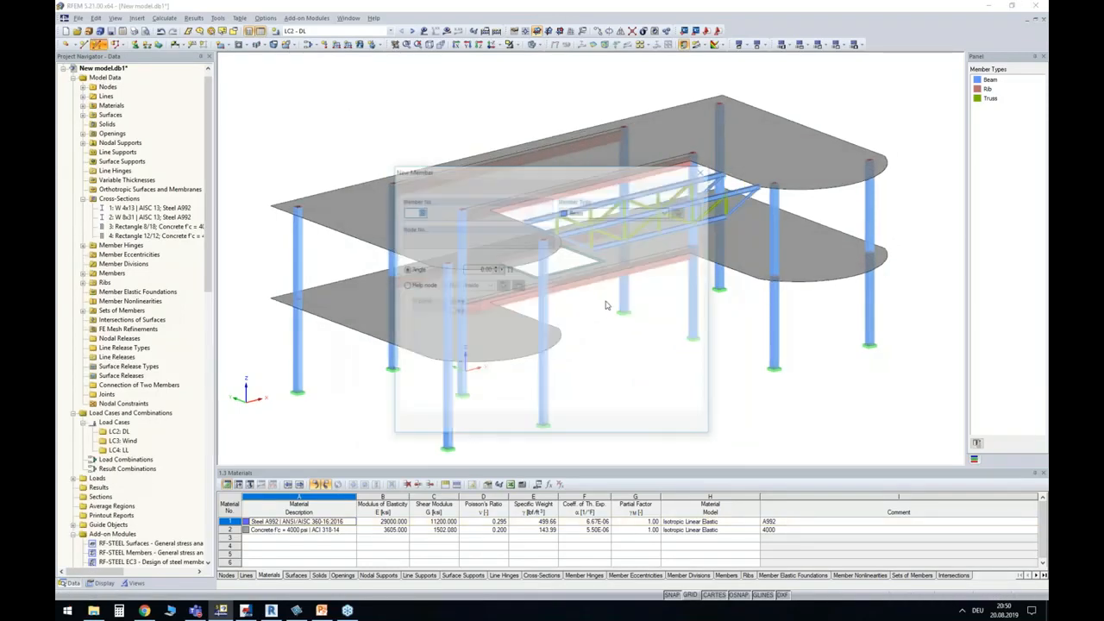
Create two beams with cross-section Rectangle 8/18, connecting the inner column tops across each end of the upper slab's middle bay.
left_click(507, 349)
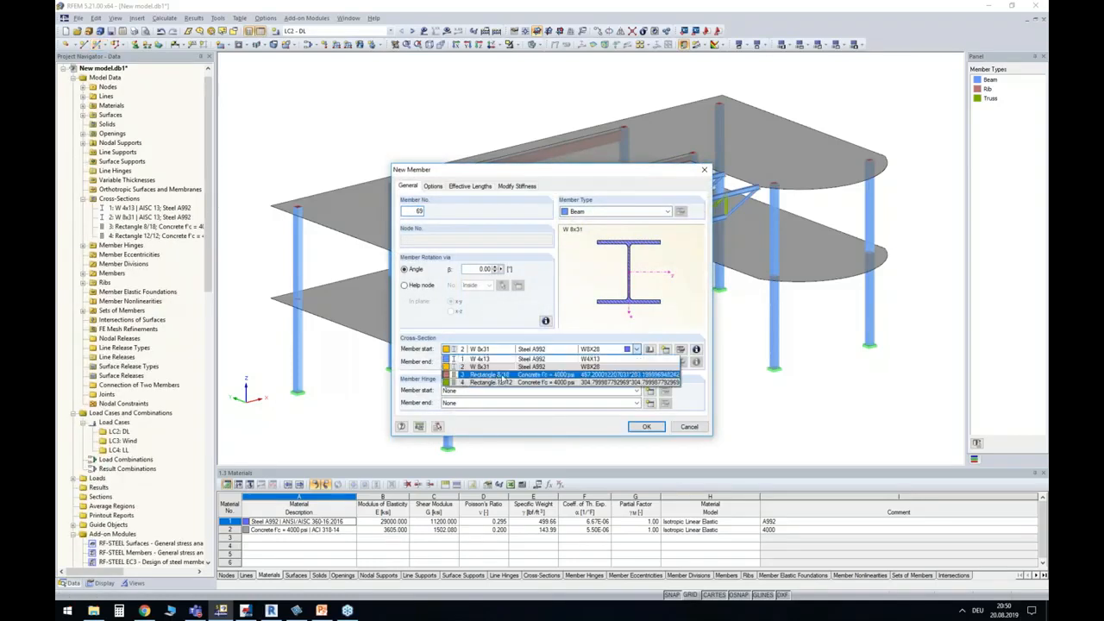
left_click(501, 379)
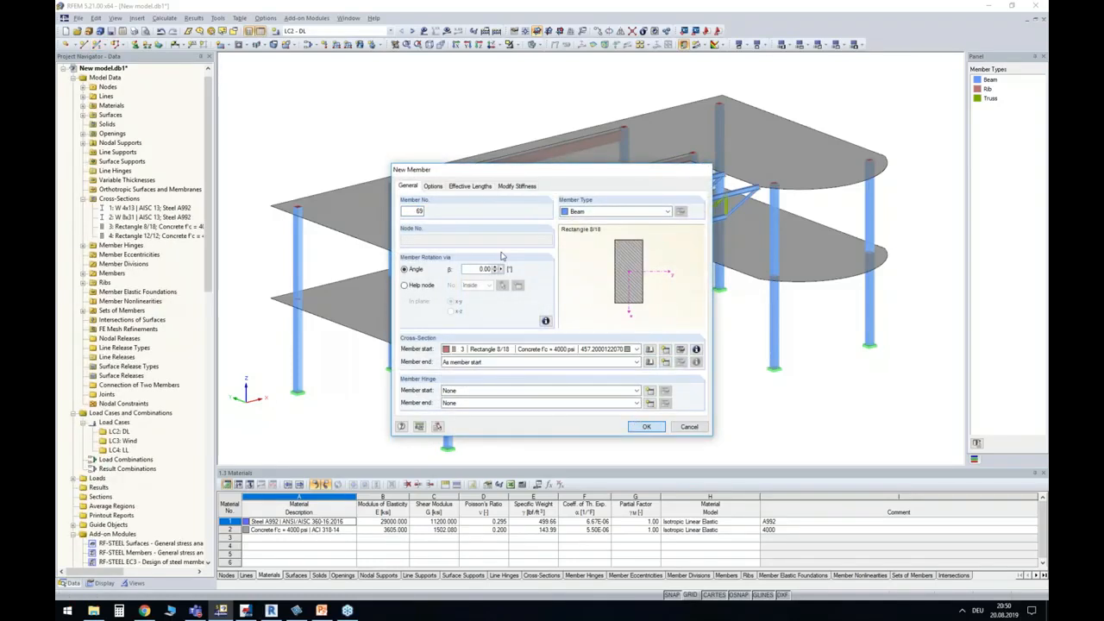
key("Return")
left_click(393, 182)
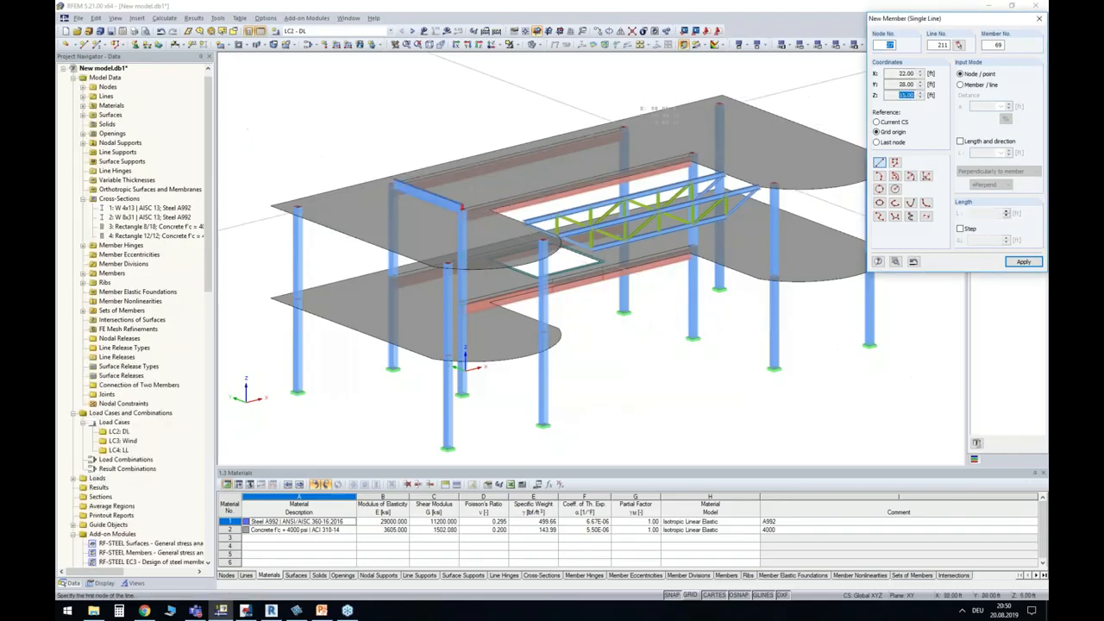
left_click(625, 129)
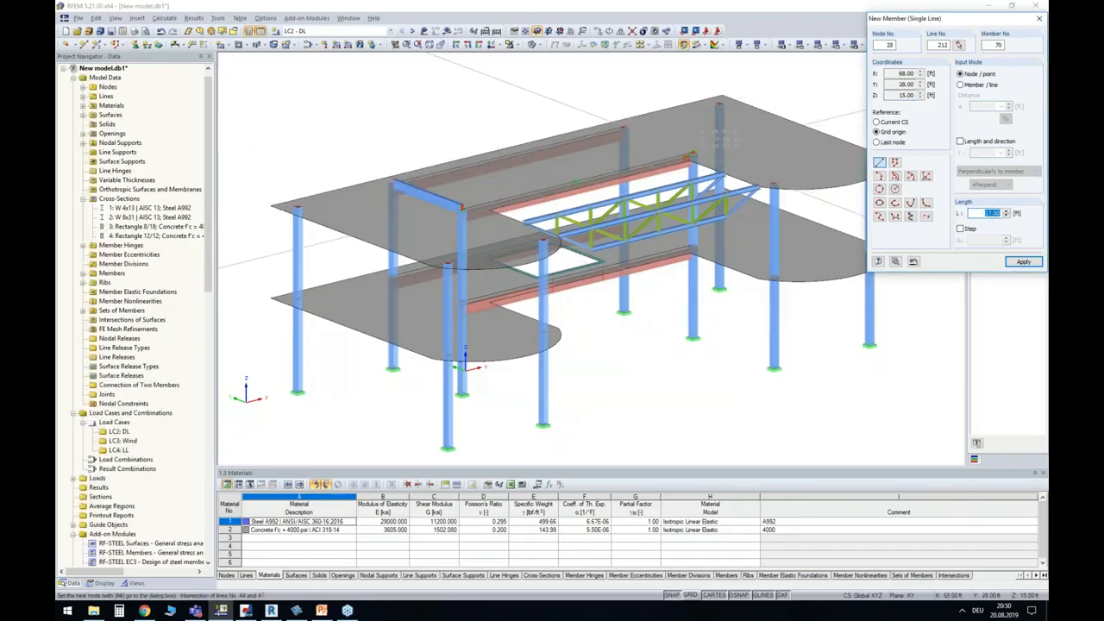
left_click(692, 152)
key("Escape")
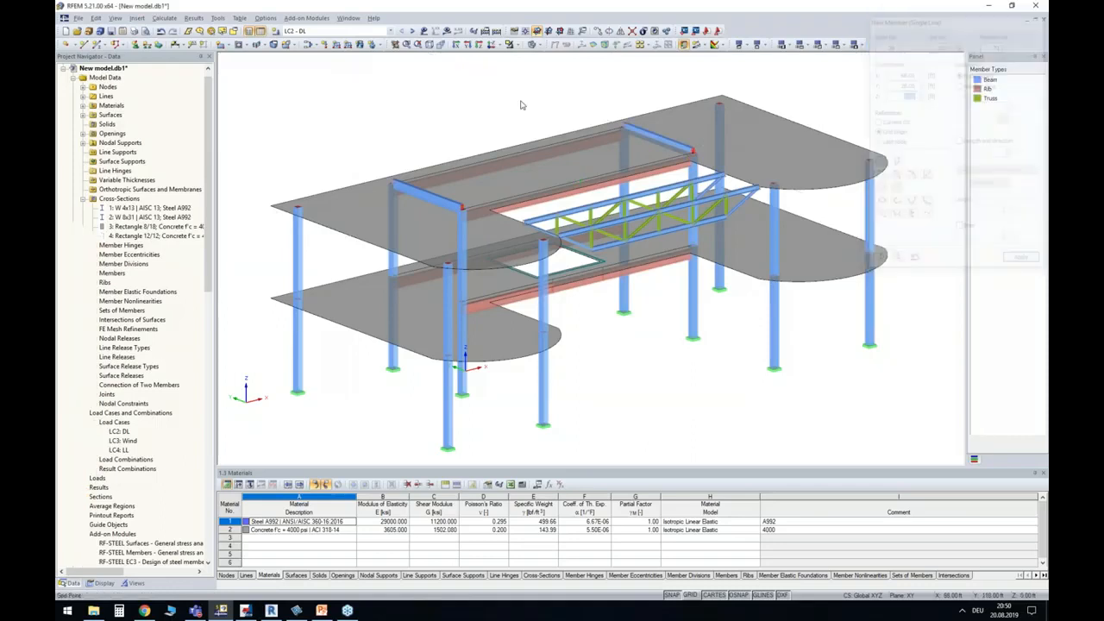
Convert the two new Rectangle 8/18 beams to ribs on the +z-side of the surface with L/8 integration widths.
left_click(649, 140)
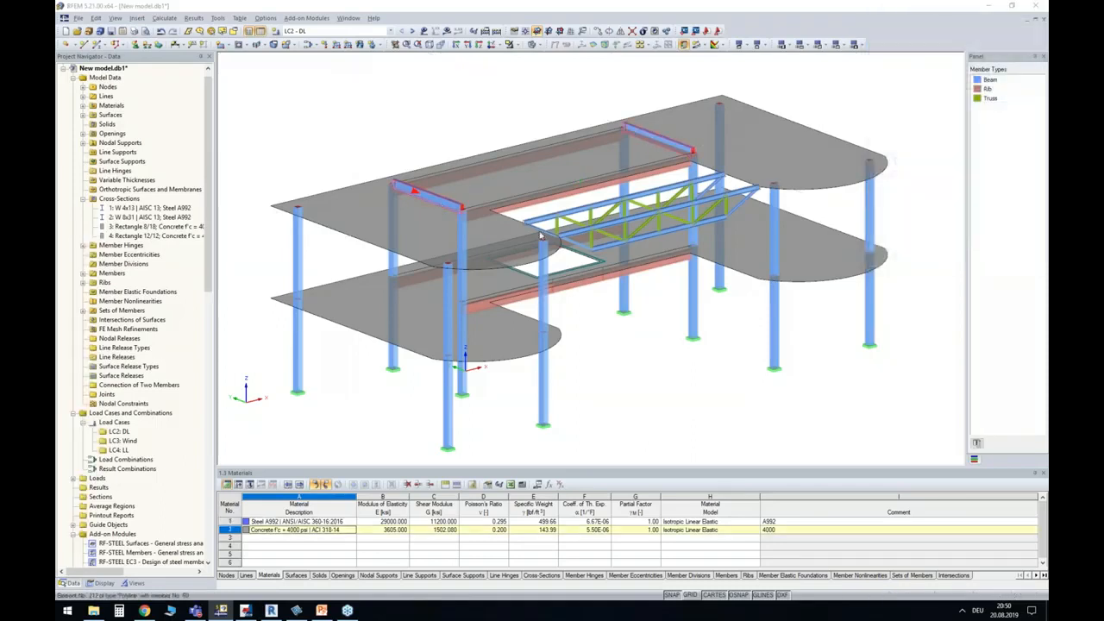
double_click(550, 231)
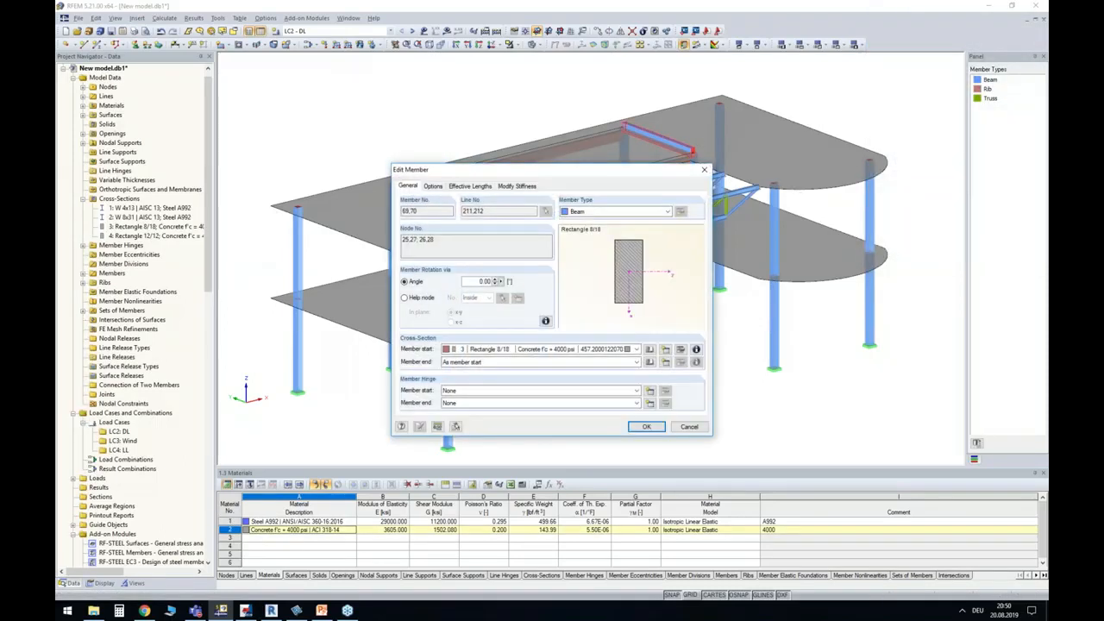
left_click(681, 212)
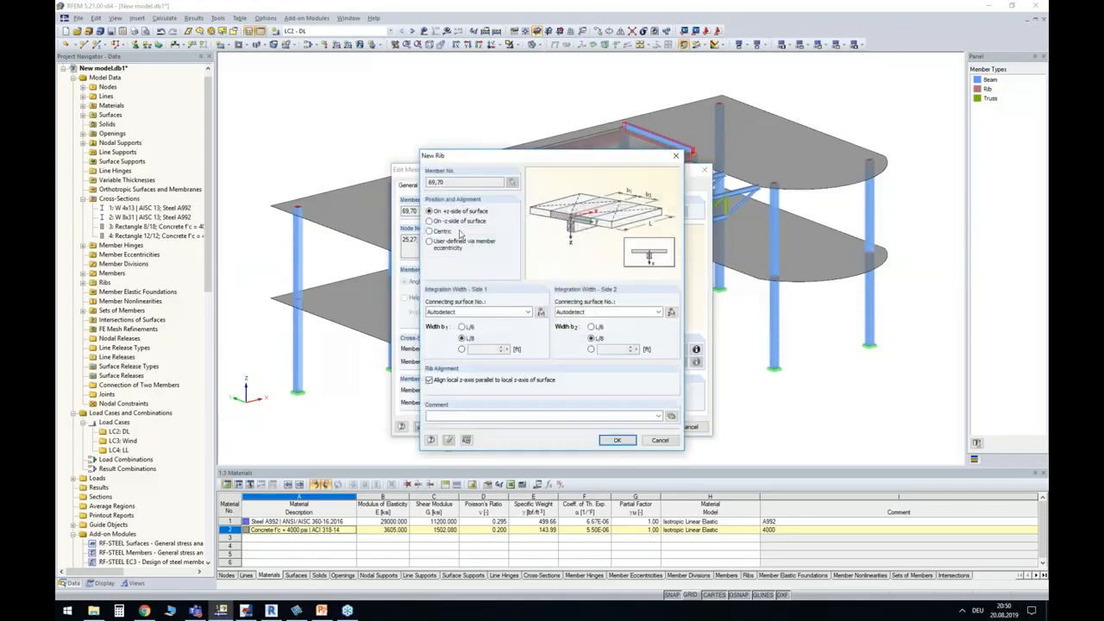
left_click(619, 440)
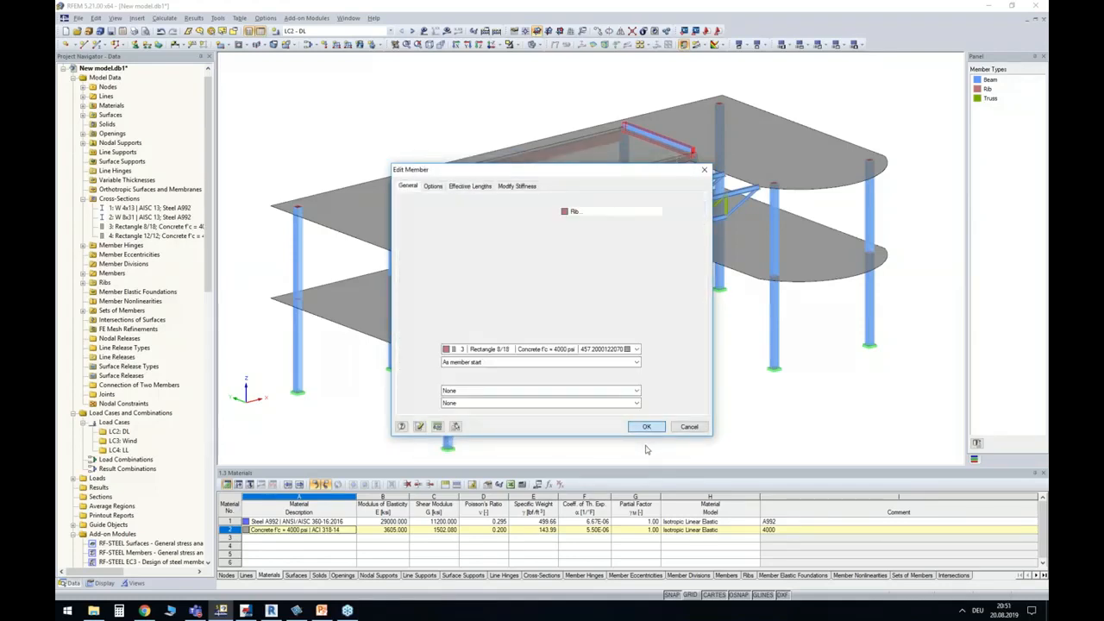
left_click(646, 428)
Recalculate load case LC2 DL with the new ribs and display its results.
middle_click_drag(619, 371, 552, 387, "ctrl")
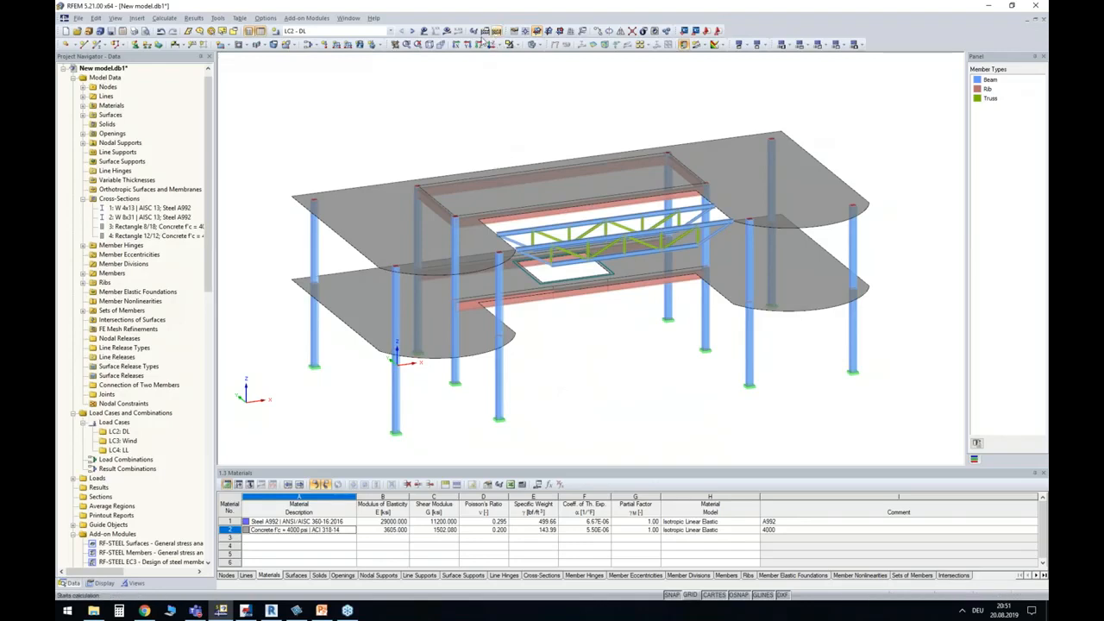
left_click(447, 32)
left_click(533, 322)
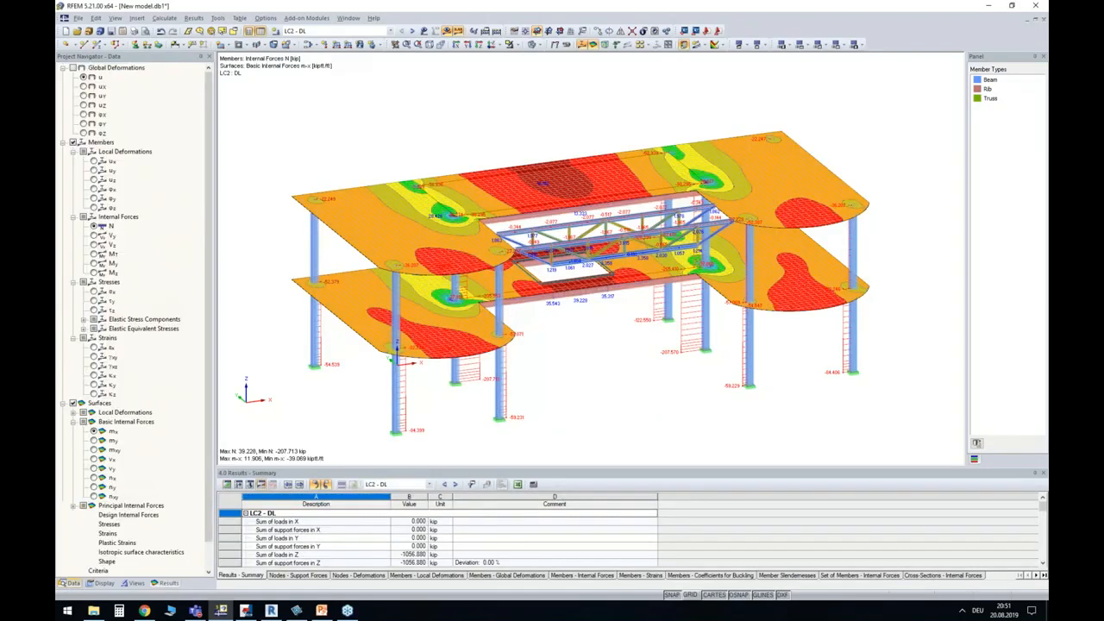
Run the RF-CONCRETE Surfaces design for LC2 with the reinforcement group applied only to the upper slab, and view the required reinforcement.
scroll(102, 466, "down", 6)
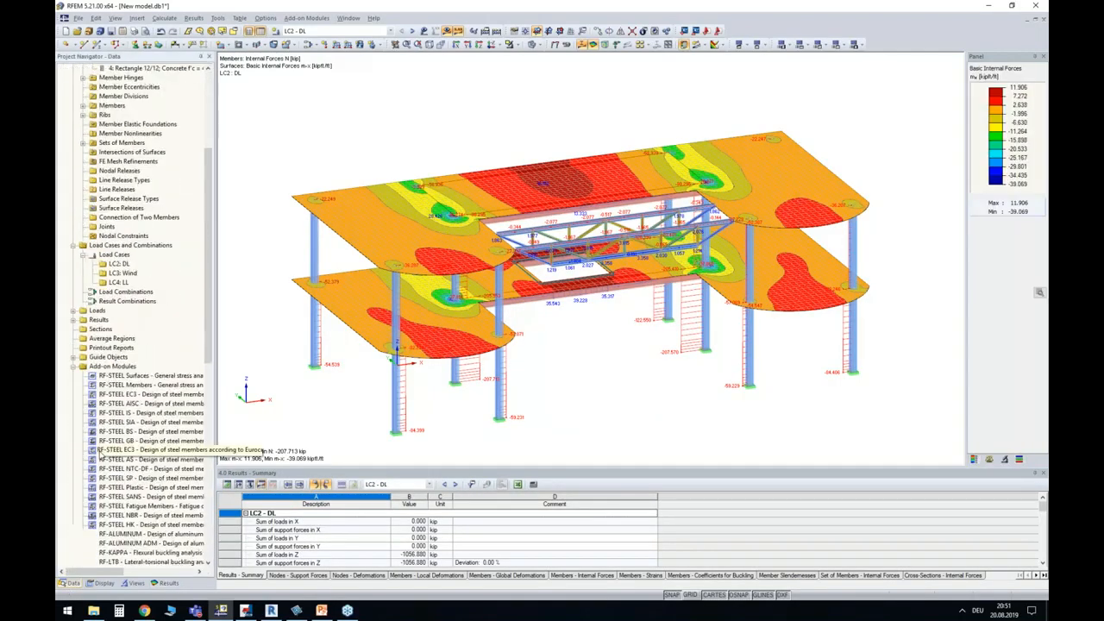
scroll(102, 463, "down", 3)
double_click(208, 358)
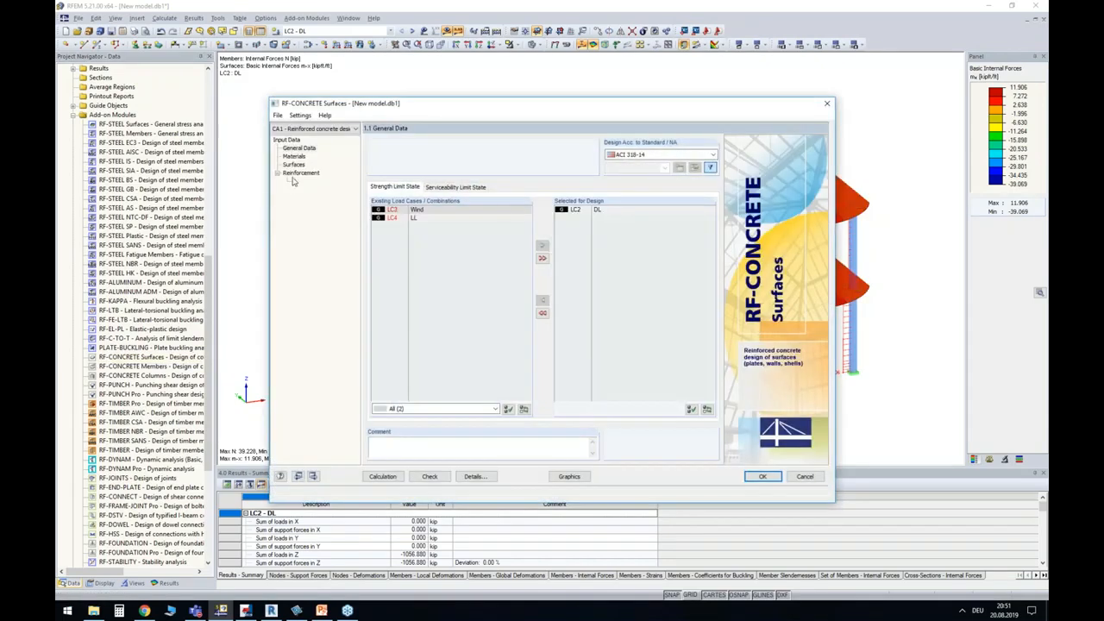
left_click(298, 174)
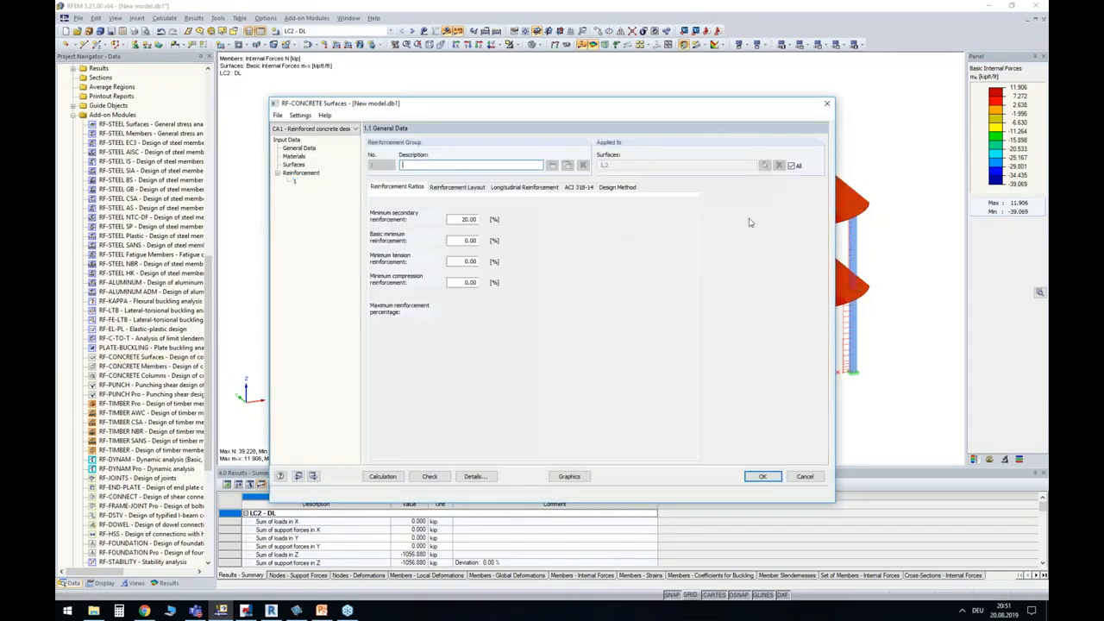
left_click(763, 164)
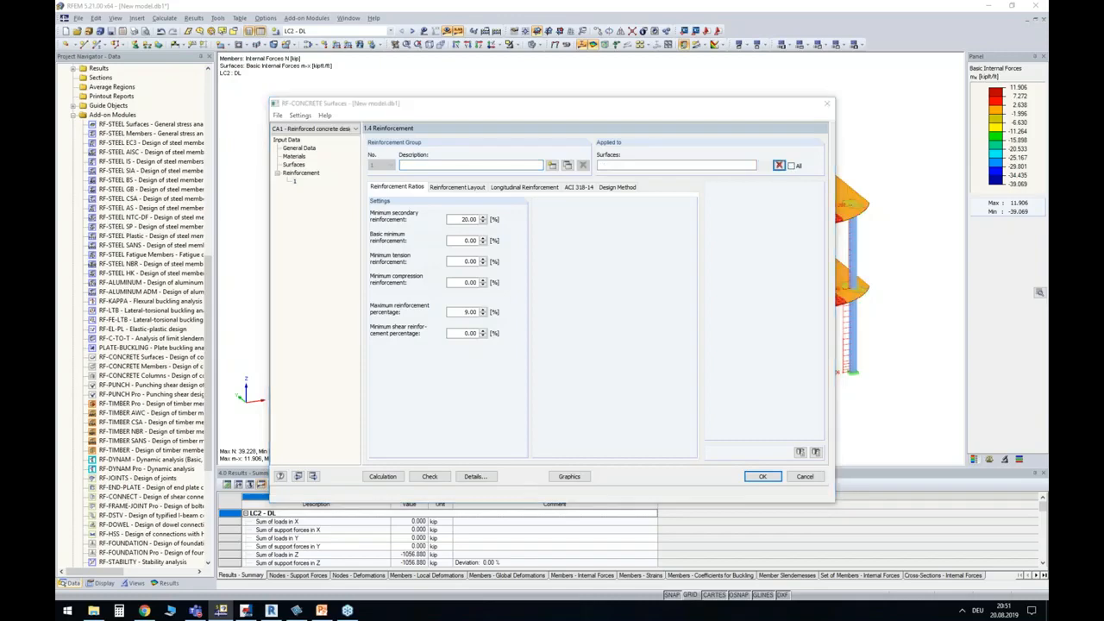
left_click(176, 100)
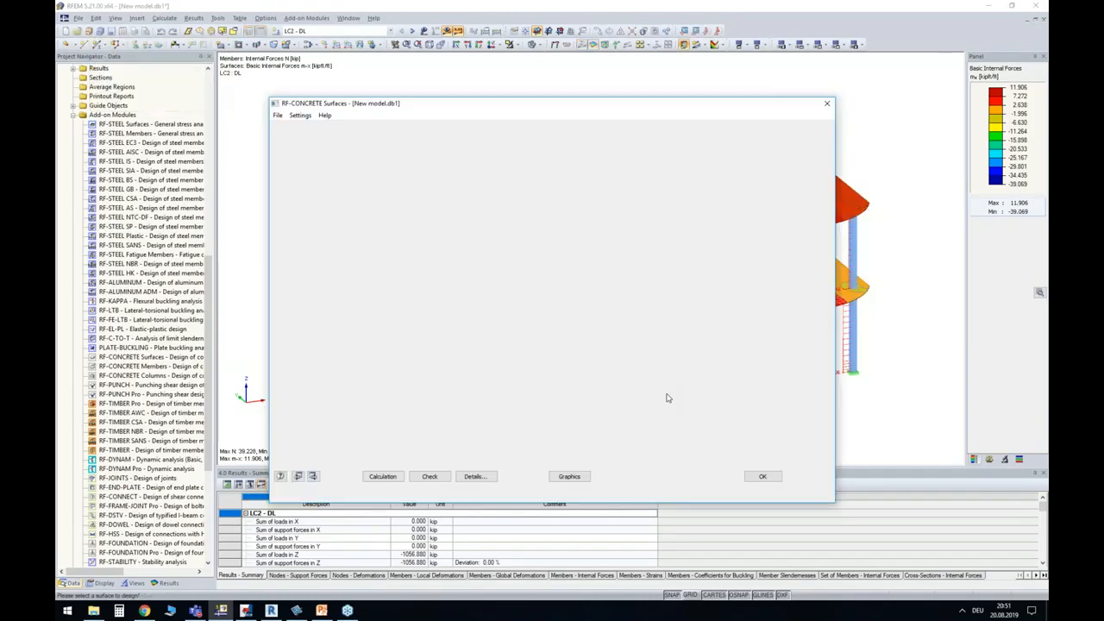
left_click(382, 476)
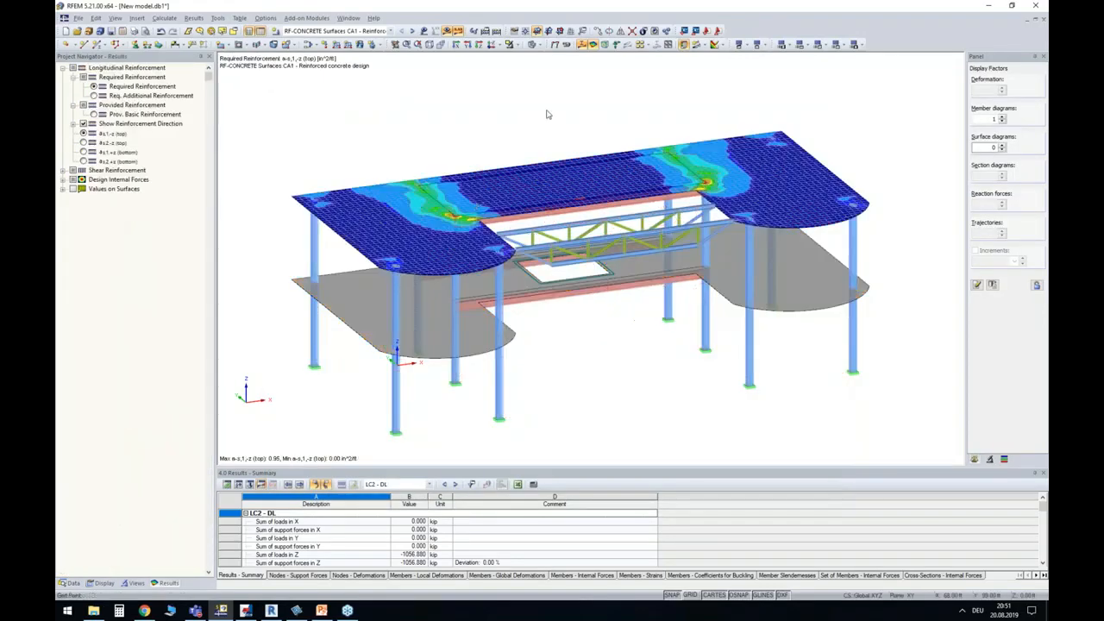
middle_click_drag(537, 118, 472, 147, "ctrl")
Switch the displayed results back to load case LC2 DL with the whole structure in view.
left_click(342, 31)
left_click(316, 43)
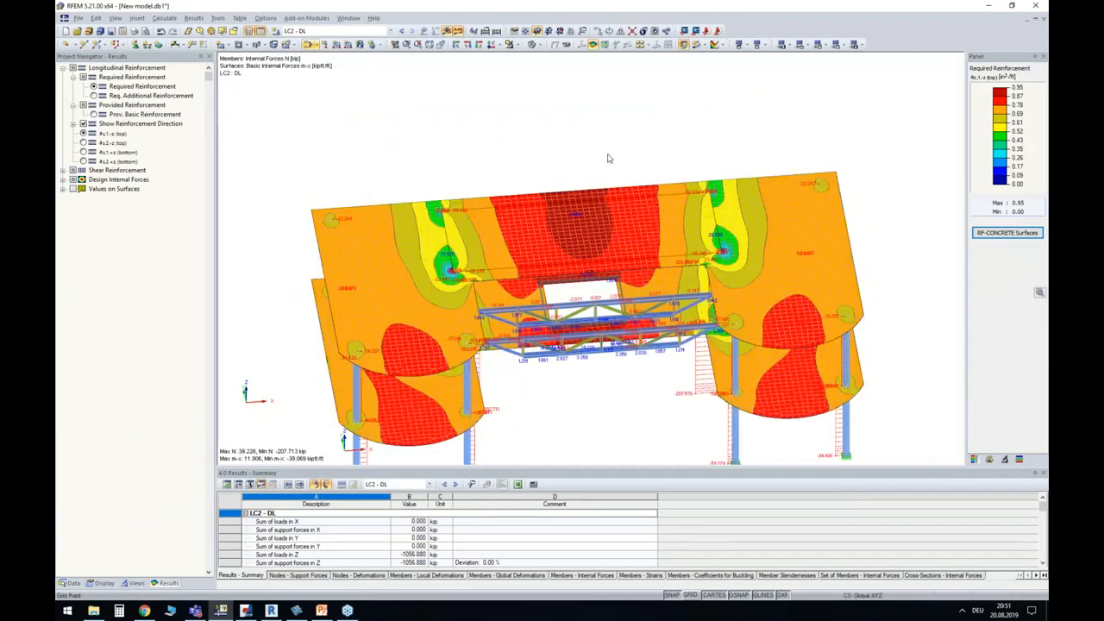
middle_click_drag(549, 164, 524, 109, "ctrl")
scroll(524, 108, "down", 2)
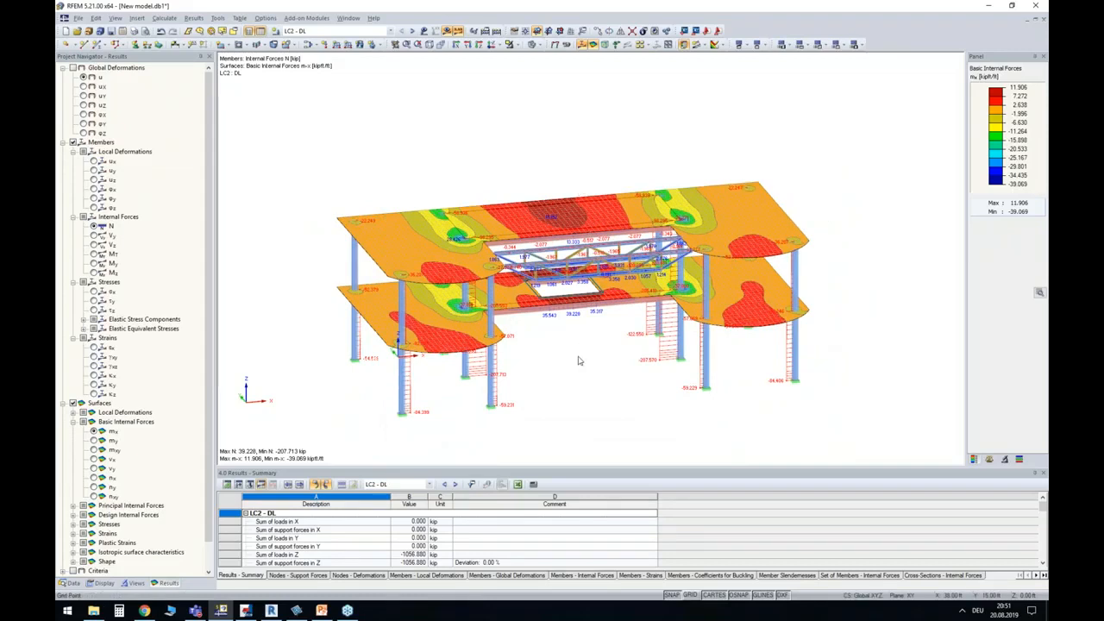
middle_click_drag(580, 359, 572, 327)
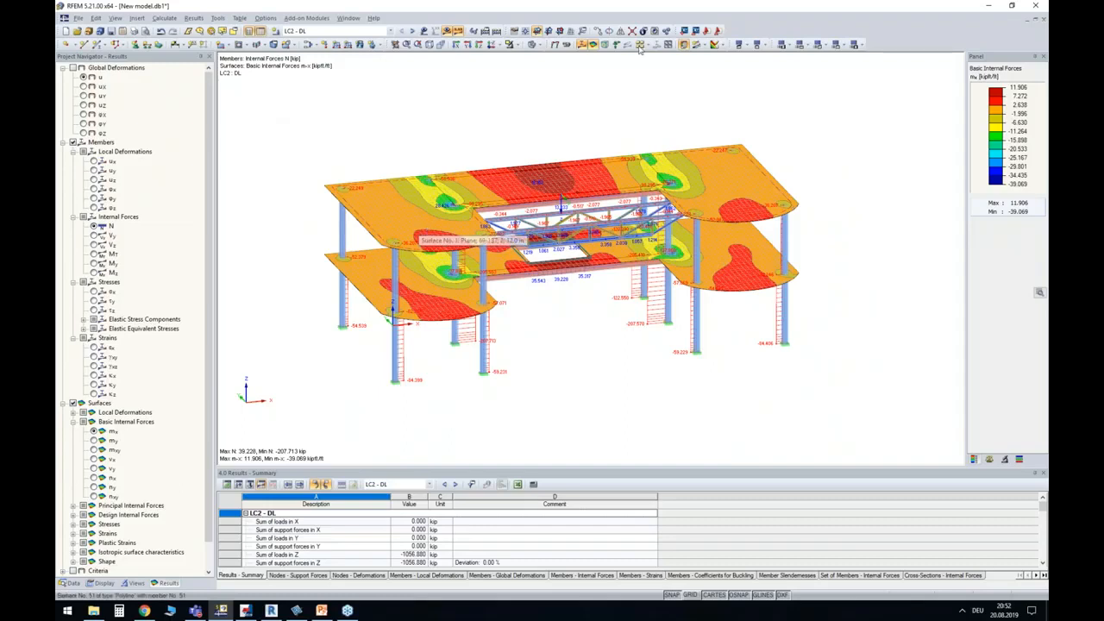
Export the model to Tekla Structures by updating the existing model, including the internal forces of the current view and new objects.
left_click(696, 32)
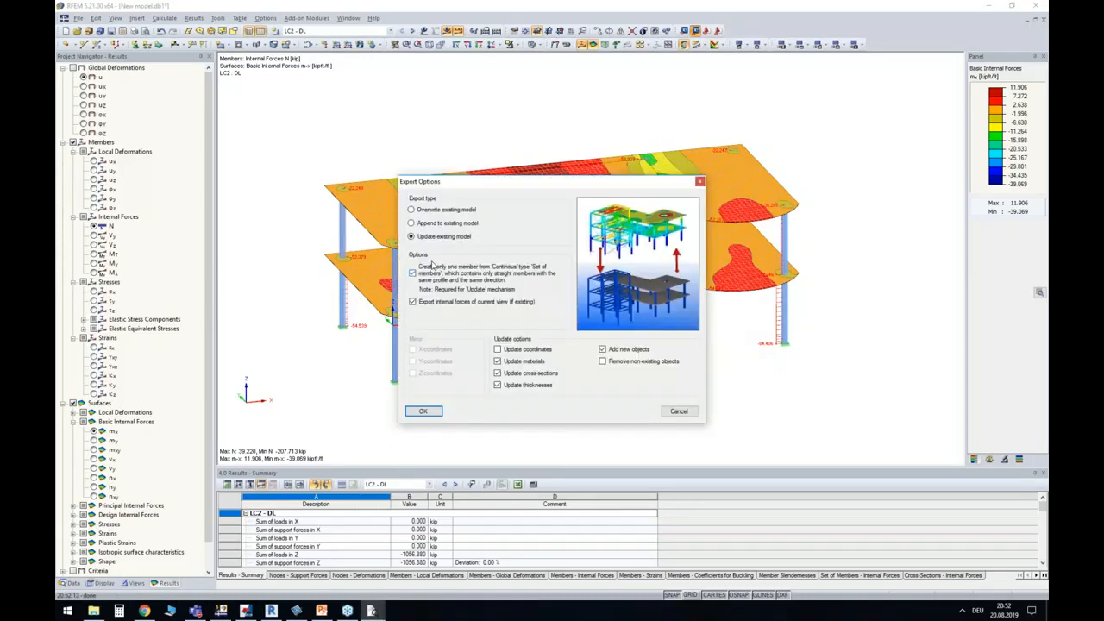
left_click(445, 209)
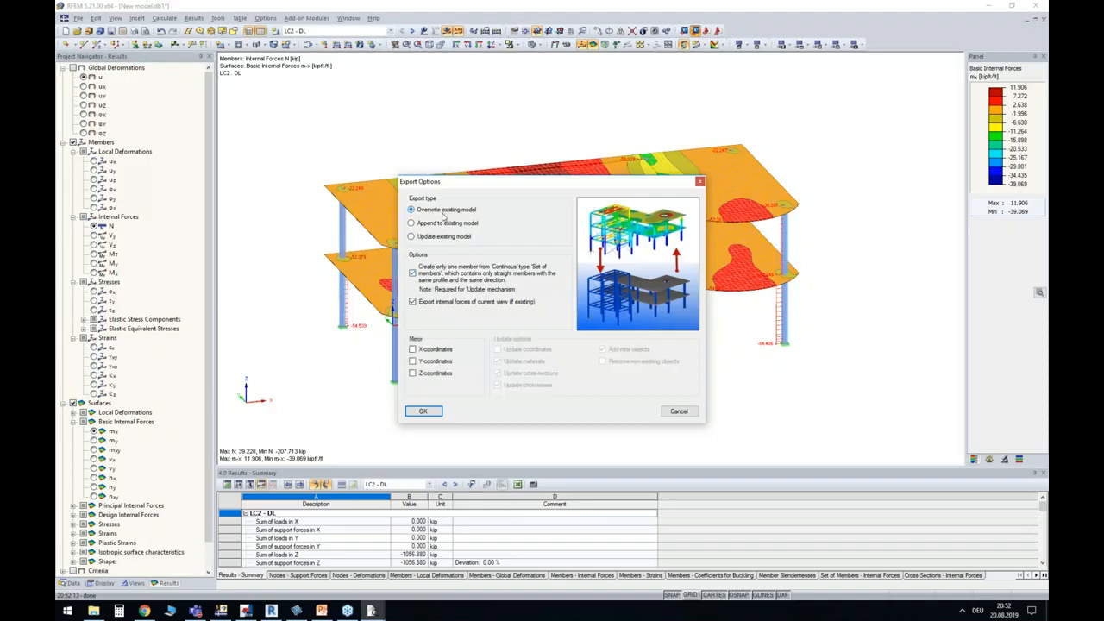
left_click(442, 224)
left_click(441, 237)
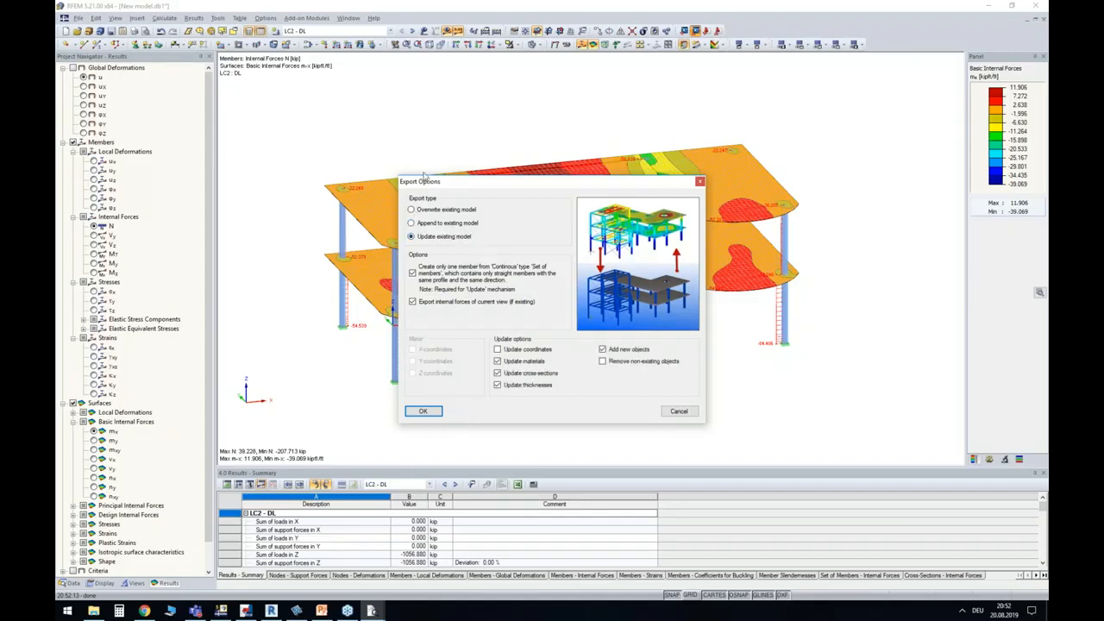
left_click_drag(460, 180, 367, 221)
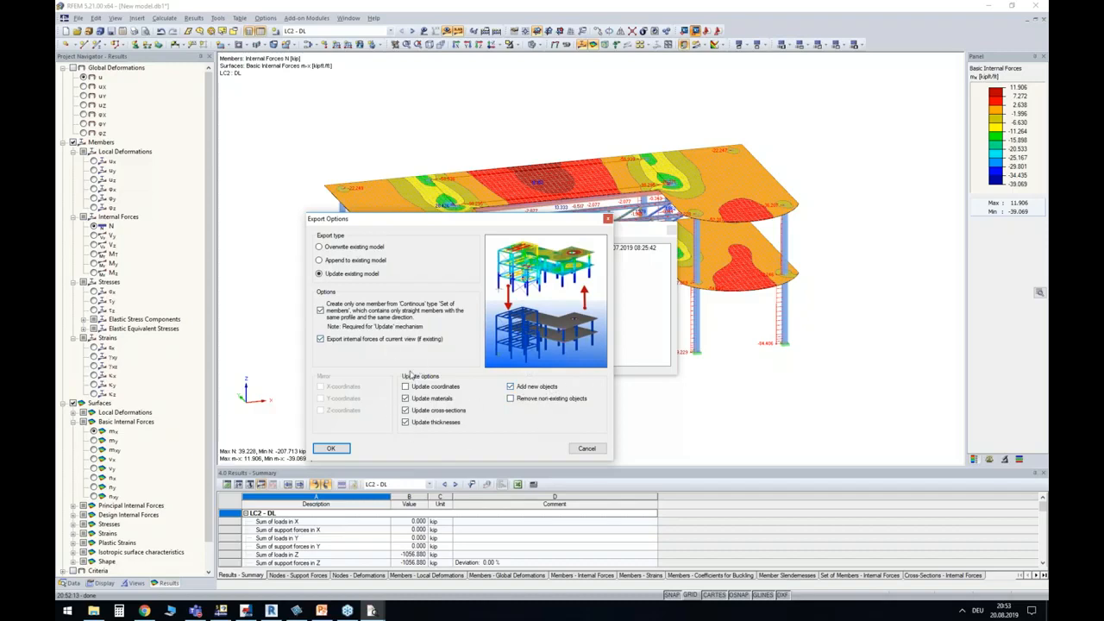
left_click(331, 449)
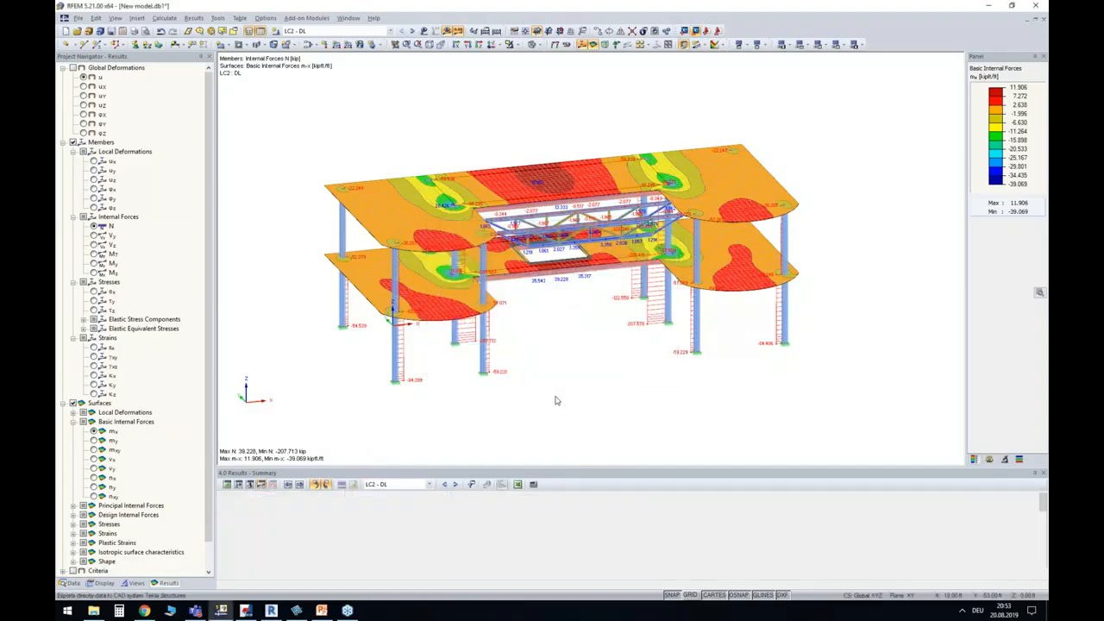
Switch to Tekla Structures and examine the updated building in the 3D view.
left_click(246, 610)
scroll(468, 285, "down", 4)
mouse_move(544, 288)
middle_mouse_down()
mouse_move(369, 191)
mouse_move(486, 300)
mouse_move(345, 481)
middle_mouse_up()
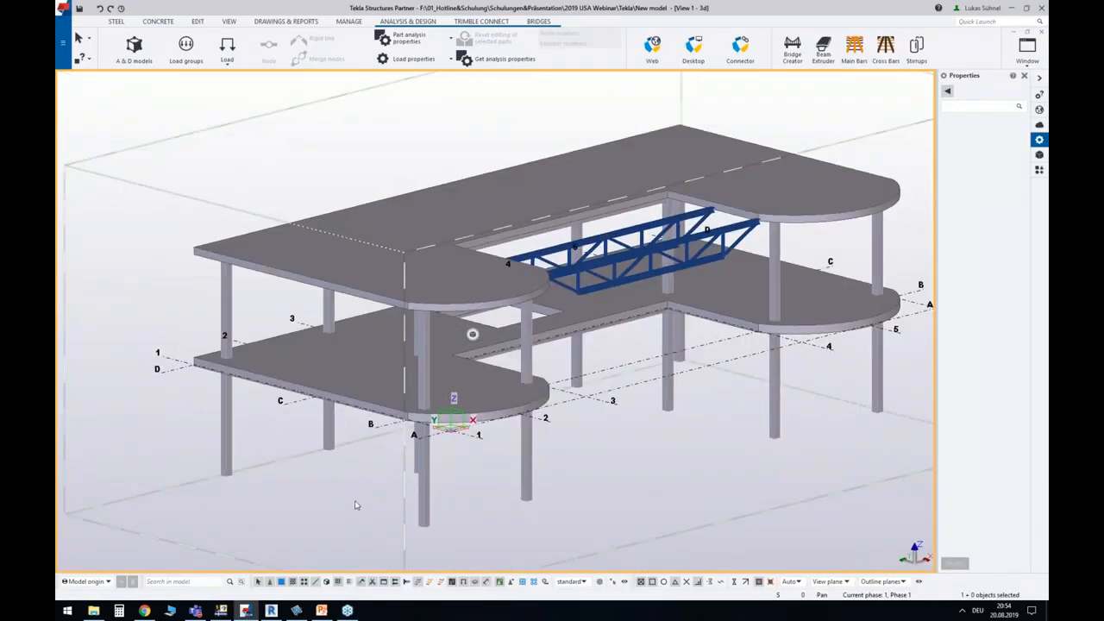
Check the thickness and material of the lower slab and the profile of the roof truss's top chord.
left_click(353, 402)
left_click(946, 146)
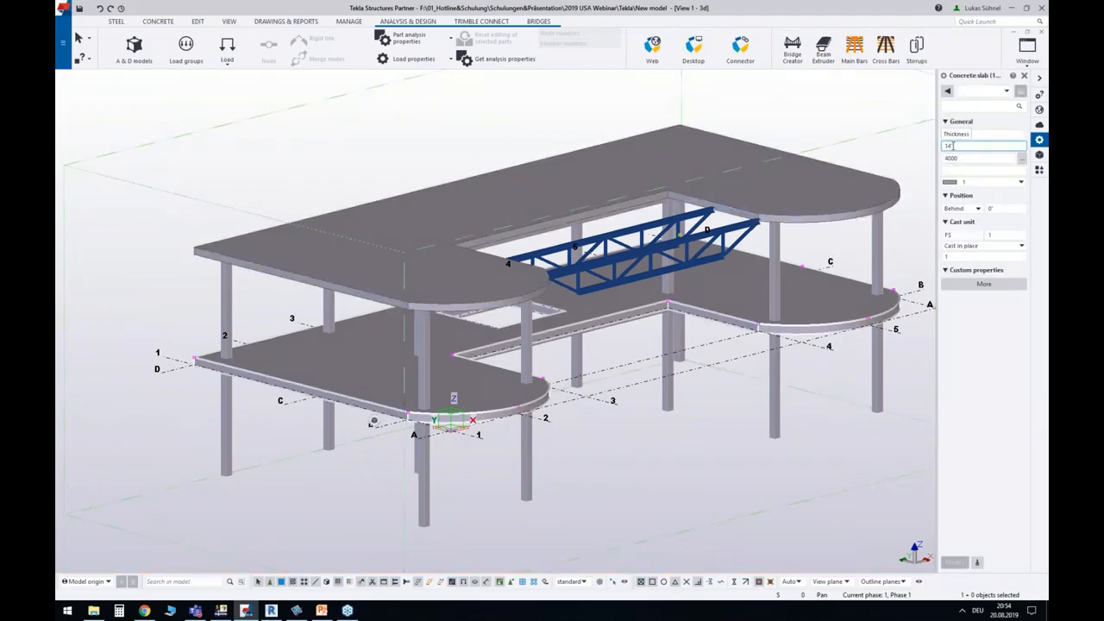
left_click(640, 436)
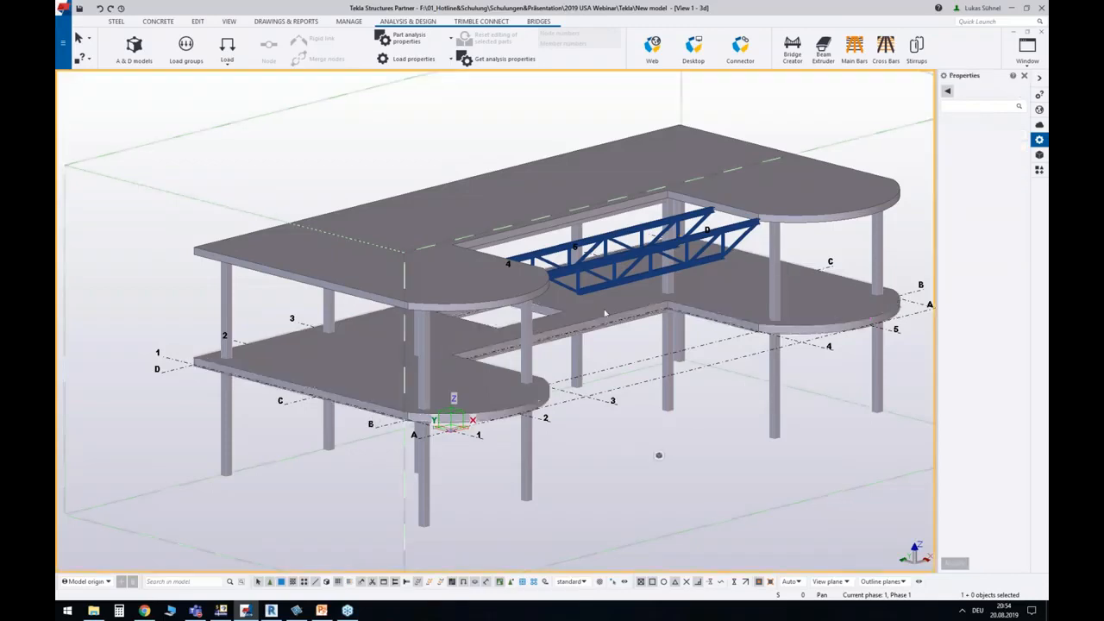
scroll(605, 313, "up", 5)
left_click(587, 251)
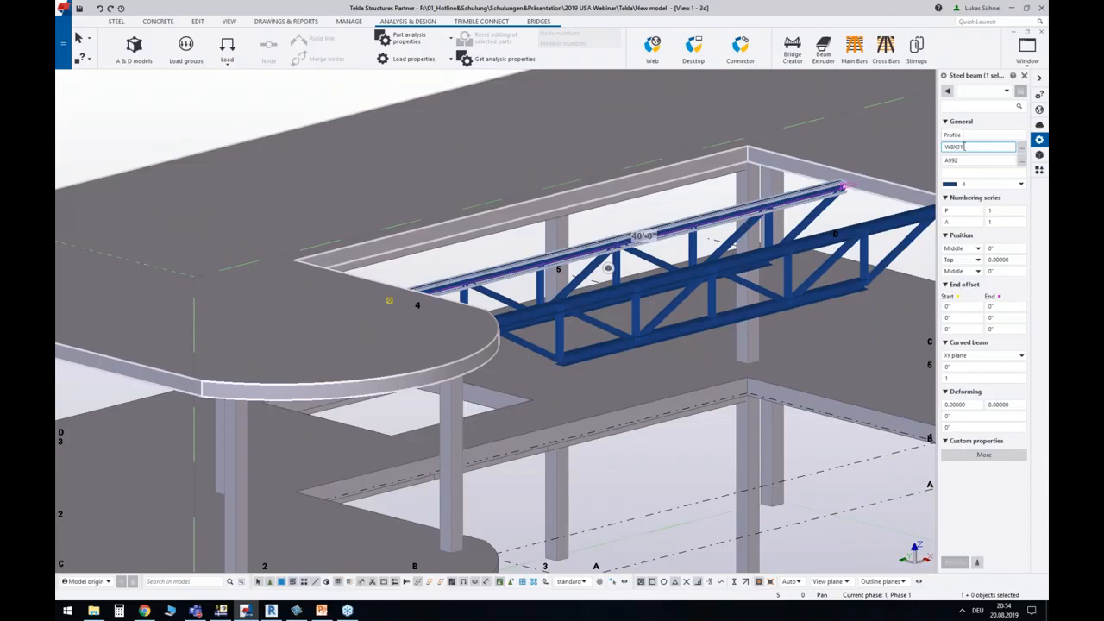
scroll(676, 377, "down", 5)
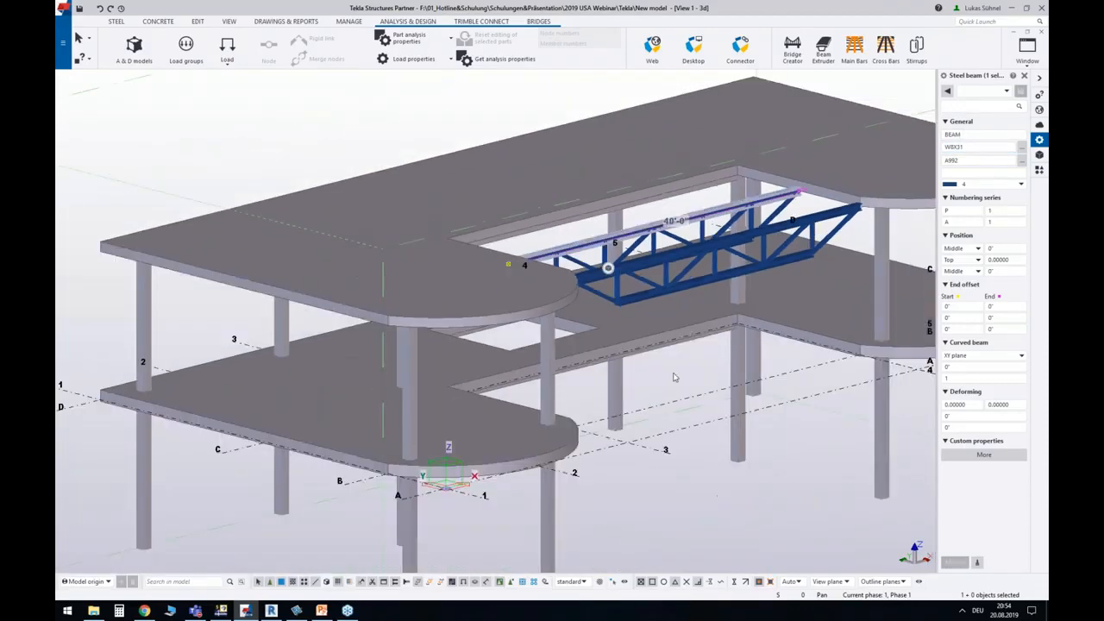
left_click(657, 384)
Change the class of the rear blue concrete beam beneath the upper slab to the grey class and apply the modification.
middle_click_drag(657, 384, 725, 334, "ctrl")
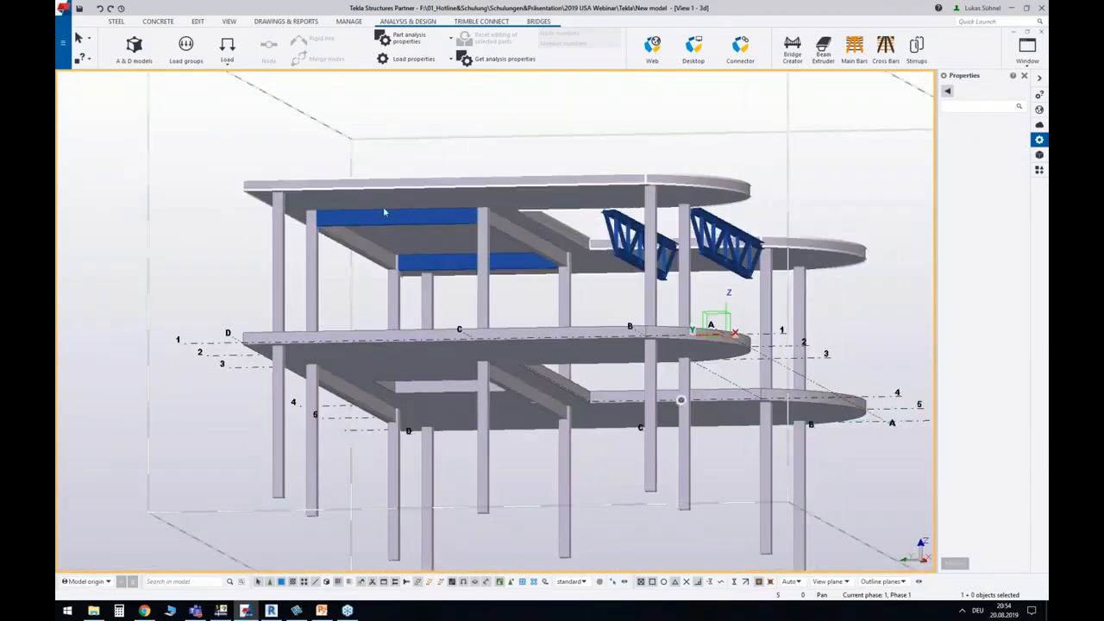
scroll(388, 224, "up", 4)
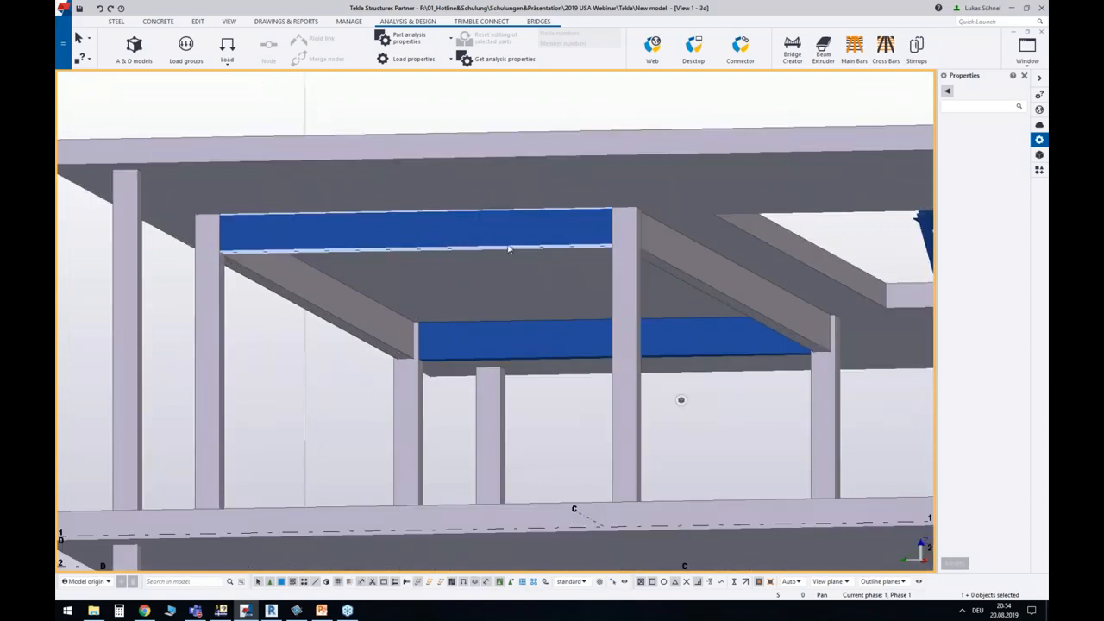
left_click(571, 363)
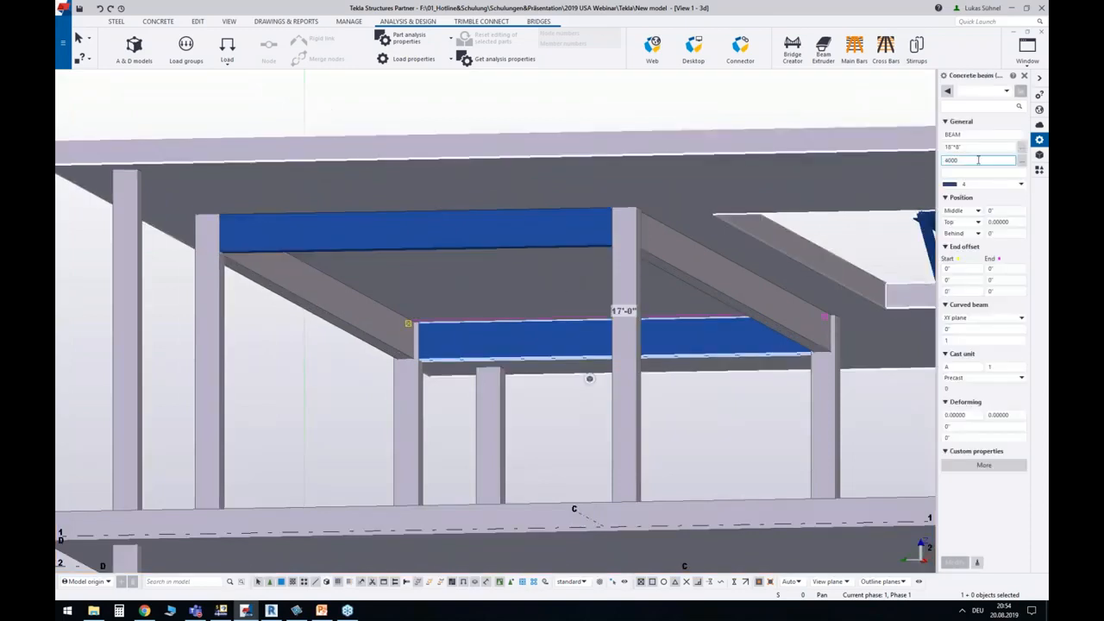
left_click(961, 185)
left_click(967, 204)
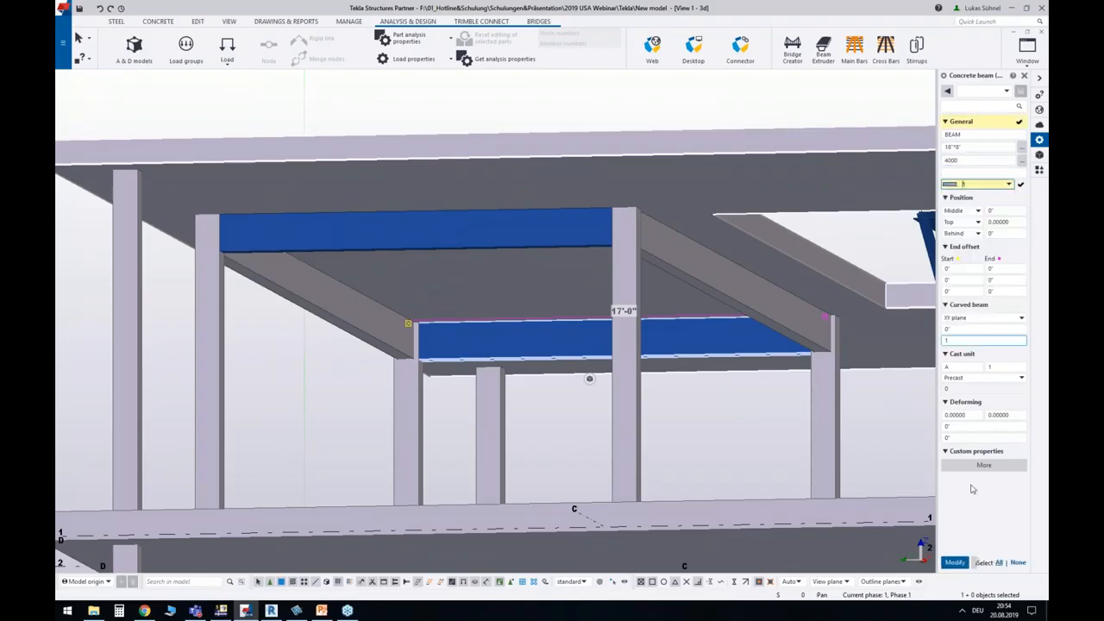
left_click(953, 563)
left_click(720, 369)
Inquire the ground-floor column near grids 3 and B and bring up its additional attributes at the end of the report.
scroll(578, 276, "down", 10)
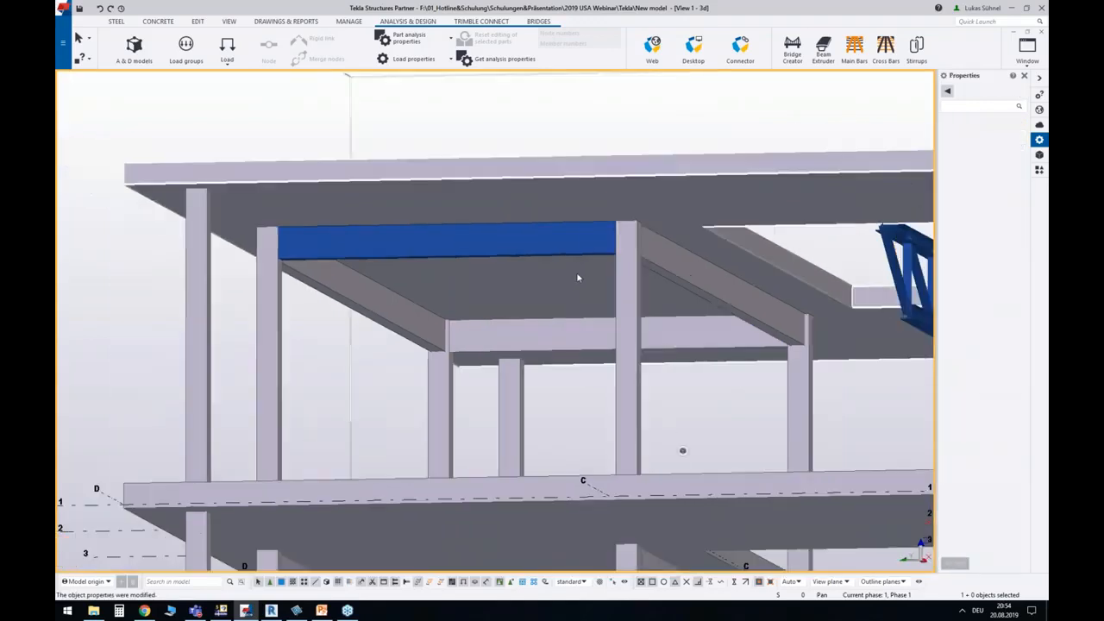
middle_click_drag(732, 189, 636, 408, "ctrl")
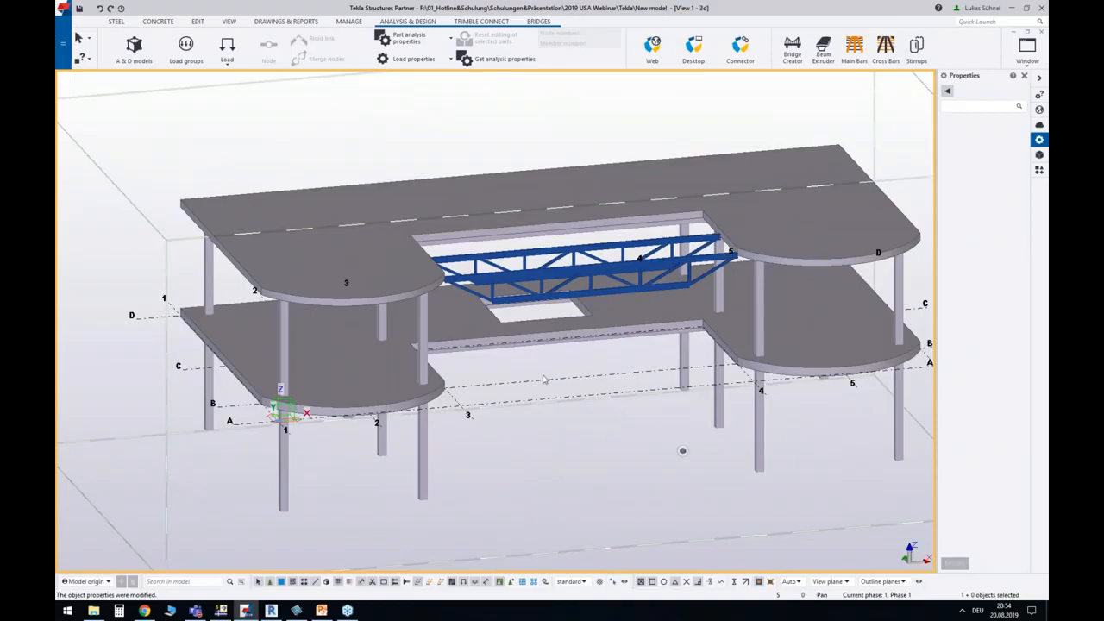
middle_click_drag(569, 433, 526, 401)
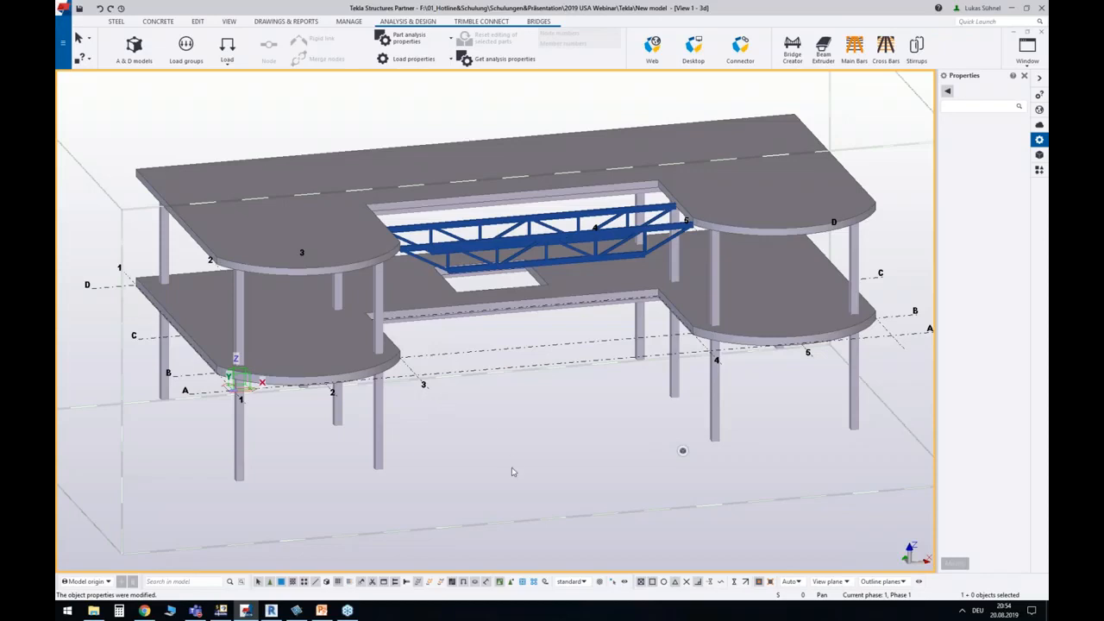
left_click(380, 414)
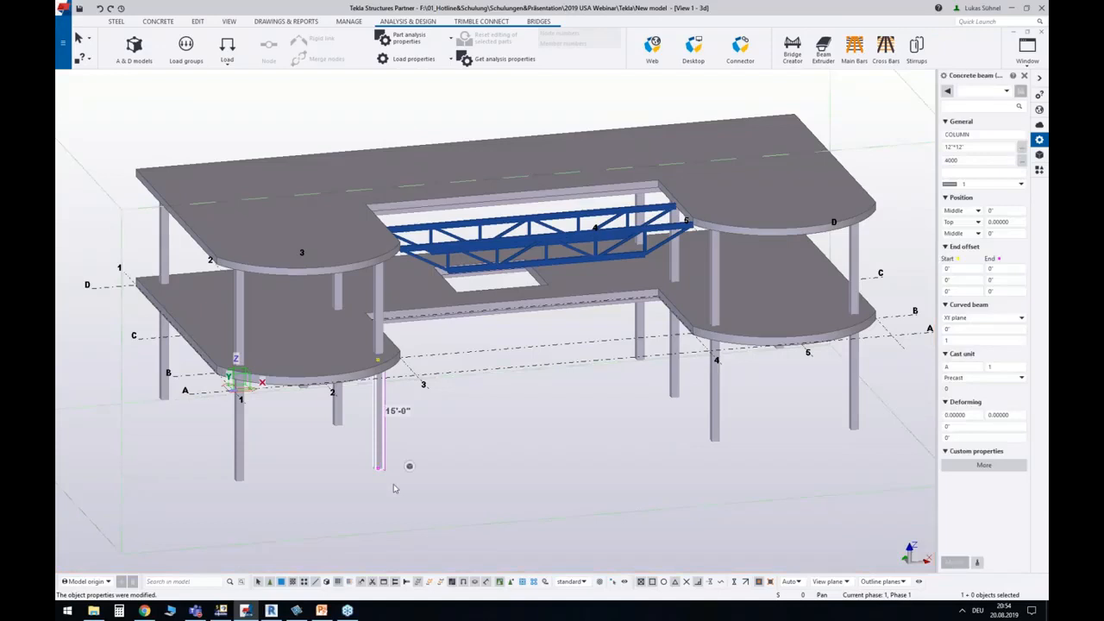
right_click(382, 422)
mouse_move(435, 162)
left_click(552, 161)
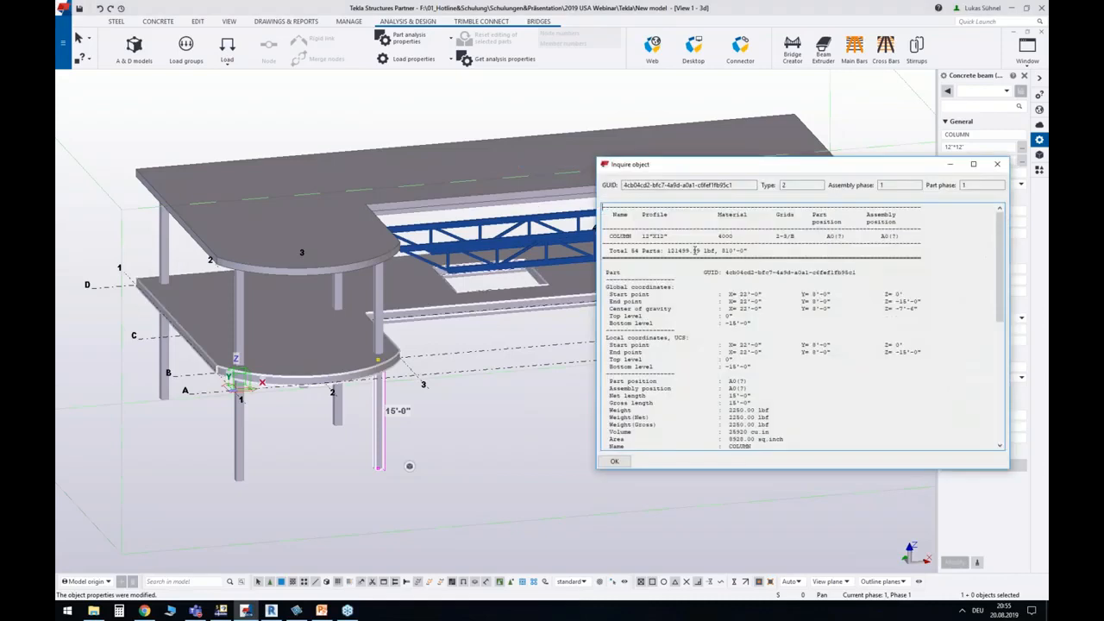
left_click_drag(686, 165, 572, 168)
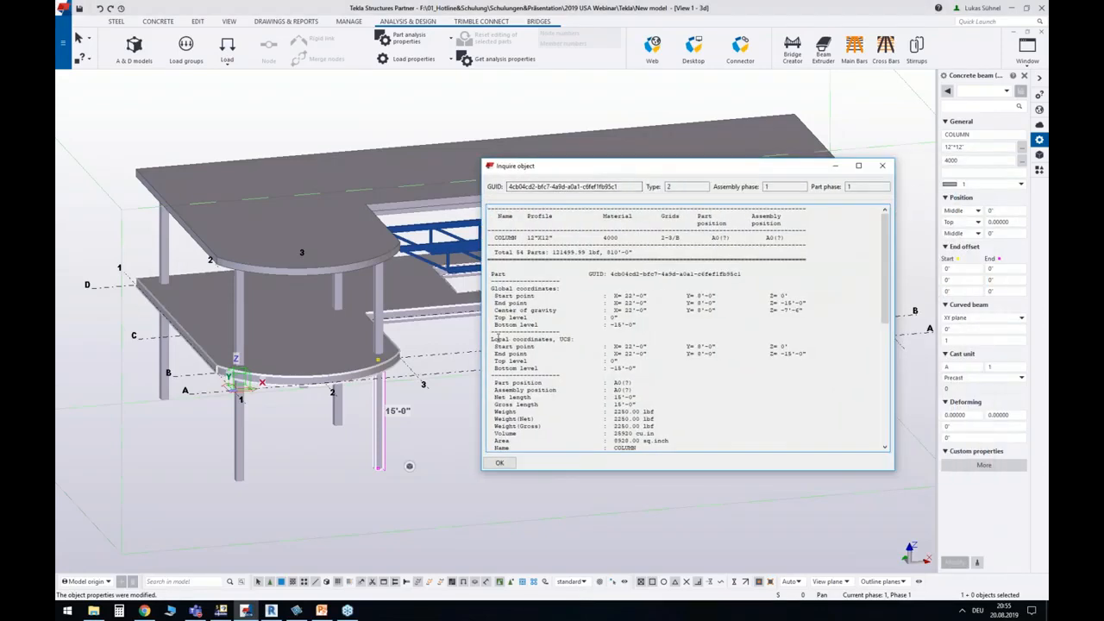
left_click_drag(885, 248, 886, 369)
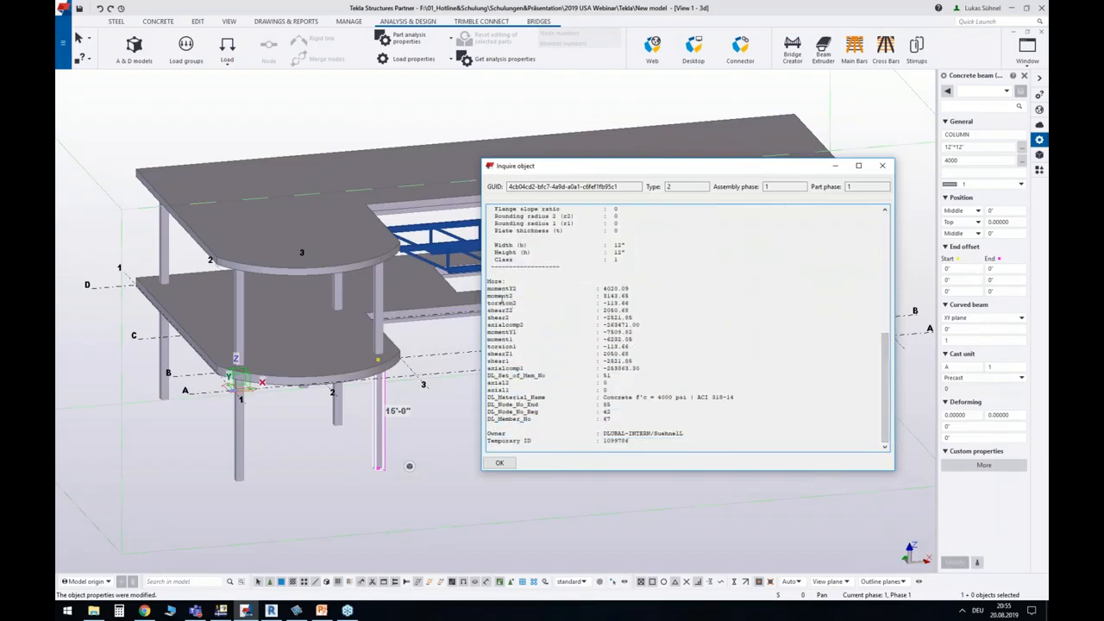
Examine the moments, torsion, shear and axial forces stored for both column ends, and close the report.
left_click_drag(488, 289, 639, 319)
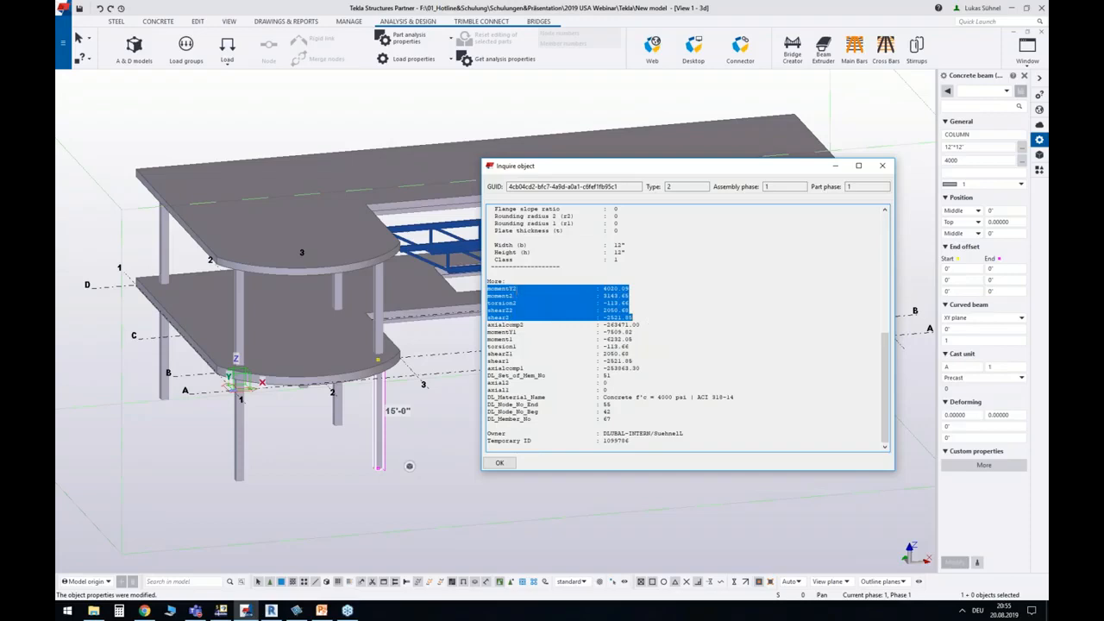
left_click_drag(513, 289, 518, 289)
left_click_drag(516, 340, 510, 340)
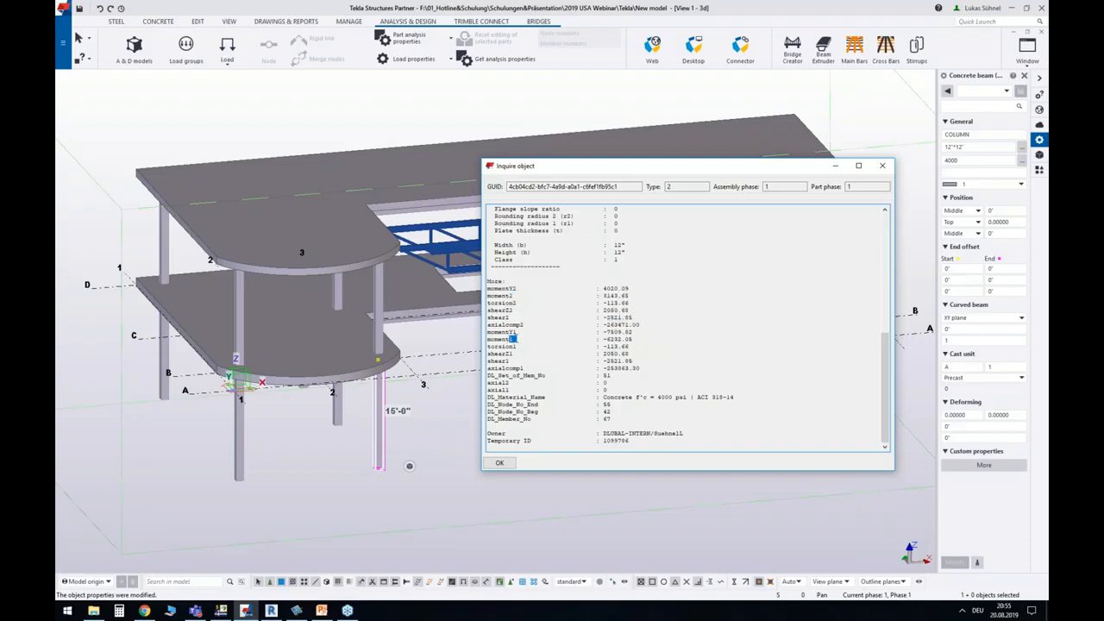
left_click(516, 289)
left_click_drag(510, 340, 517, 340)
left_click_drag(488, 287, 651, 368)
left_click(578, 360)
left_click(886, 167)
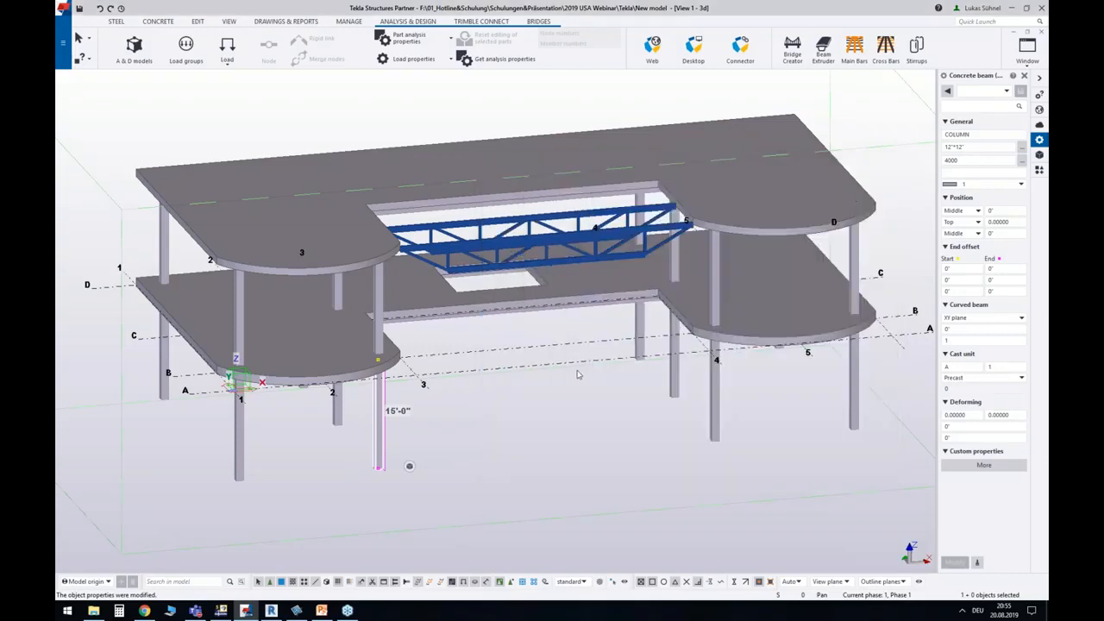
Switch to RFEM and display the RF-CONCRETE Surfaces CA1 reinforced concrete design results.
scroll(577, 374, "down", 2)
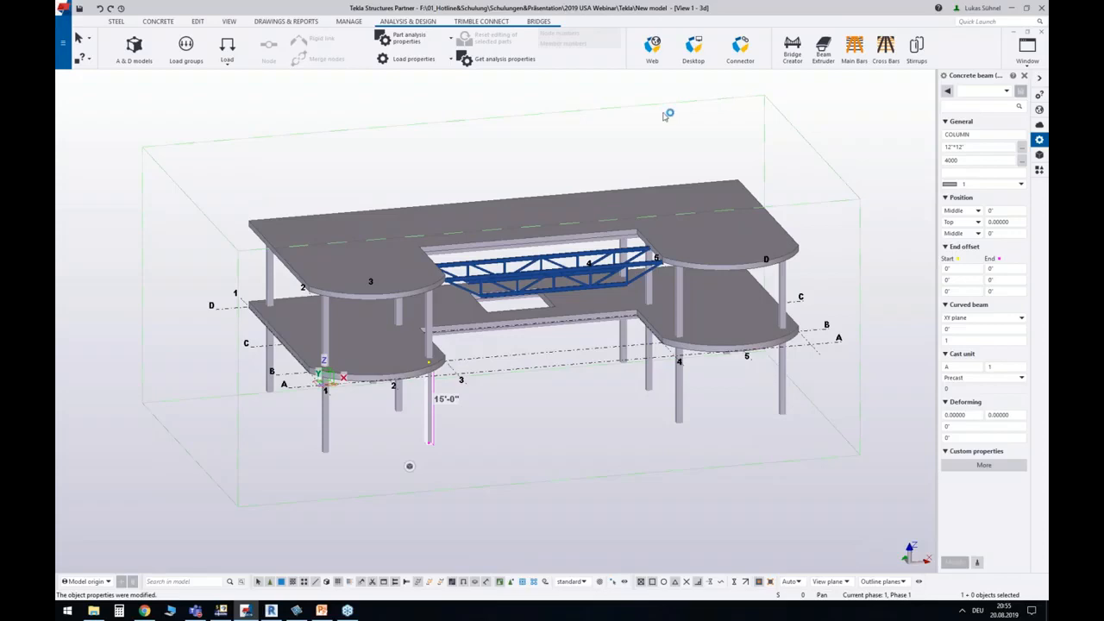
left_click(221, 610)
left_click(336, 30)
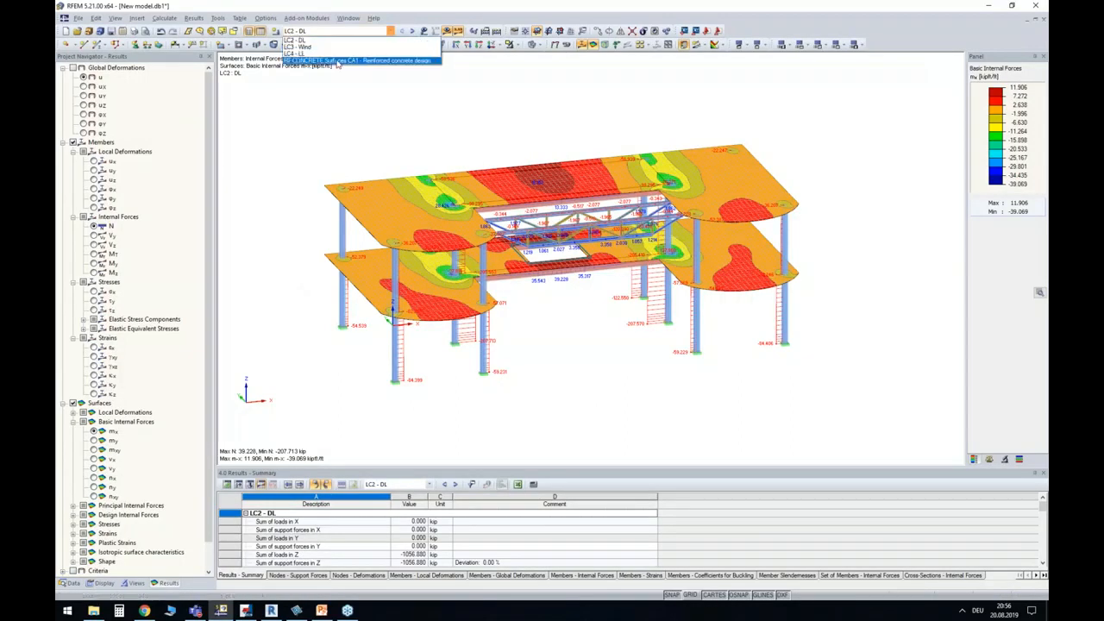
left_click(338, 61)
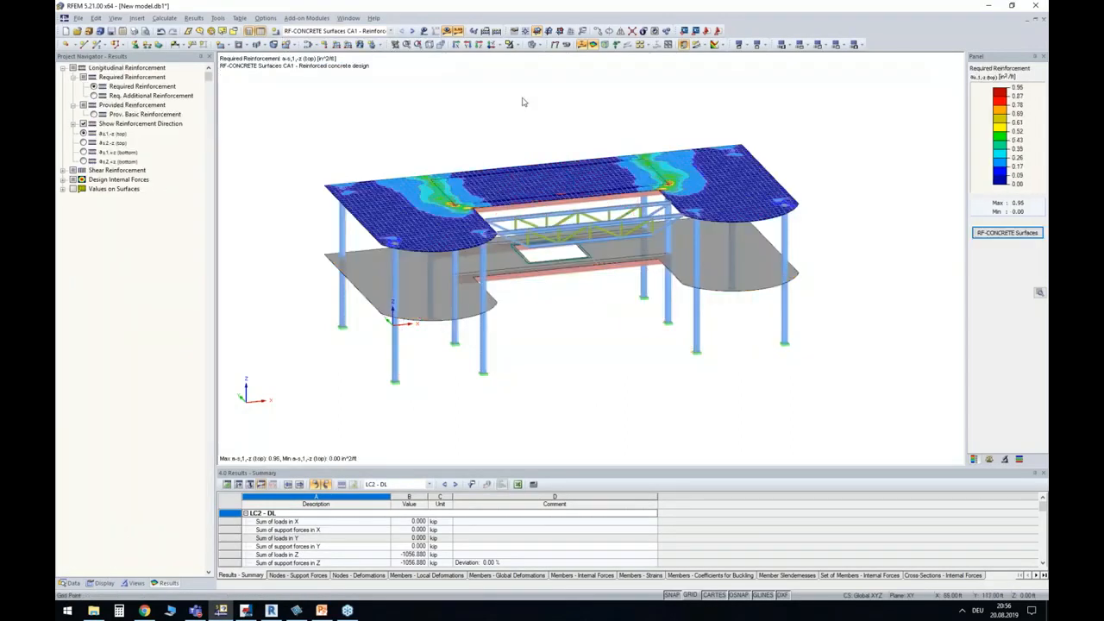
Isolate the upper slab in a reverse Z-direction view and display the required top reinforcement values on it.
left_click(515, 45)
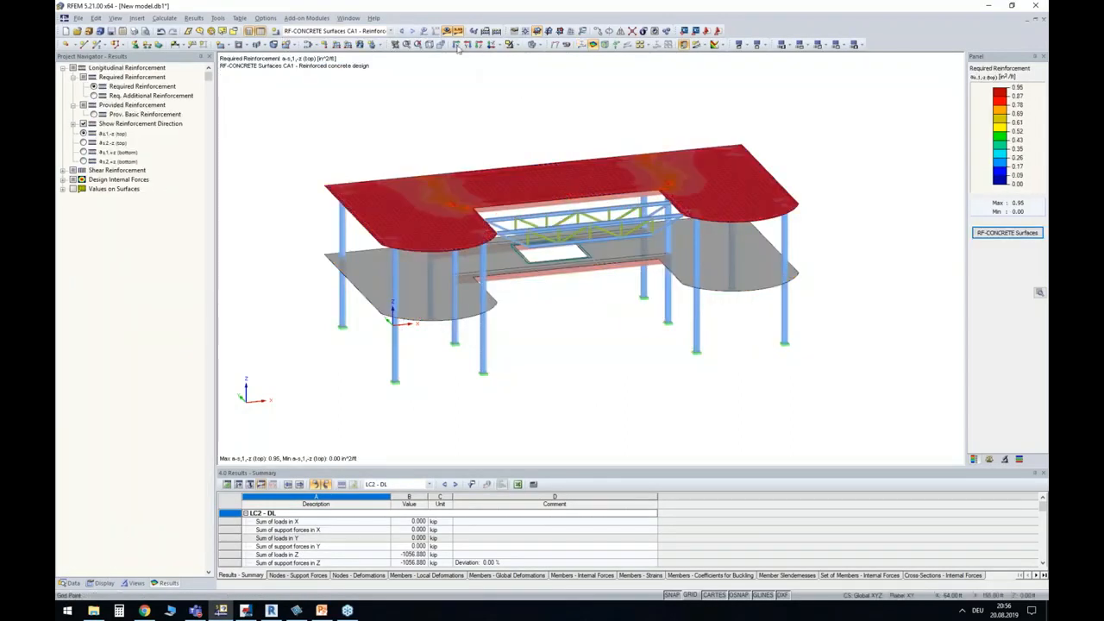
left_click(515, 45)
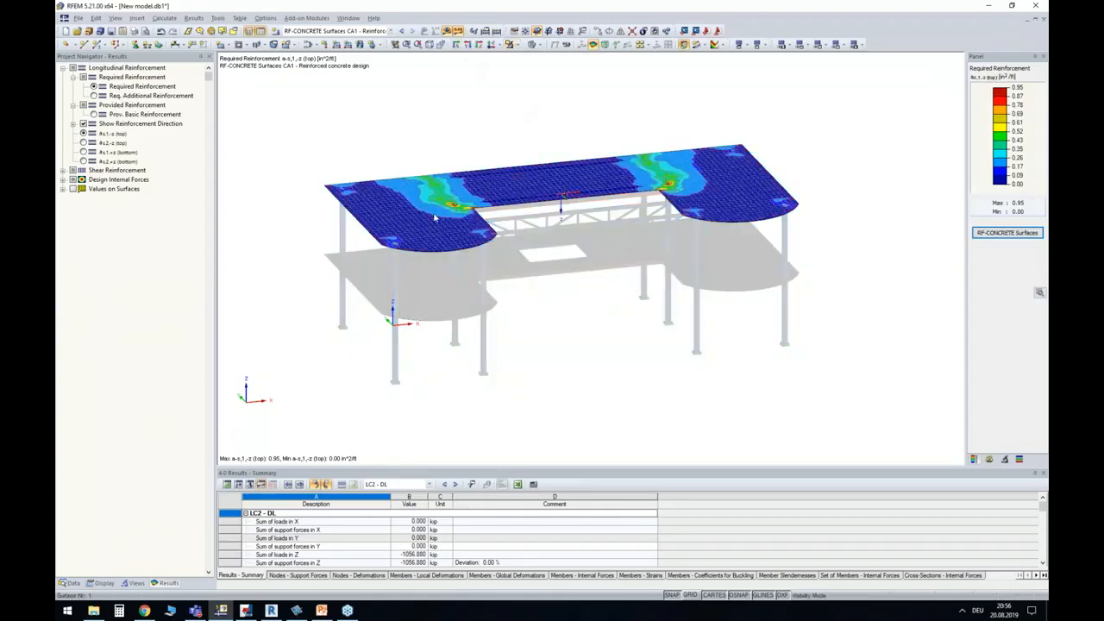
left_click(491, 44)
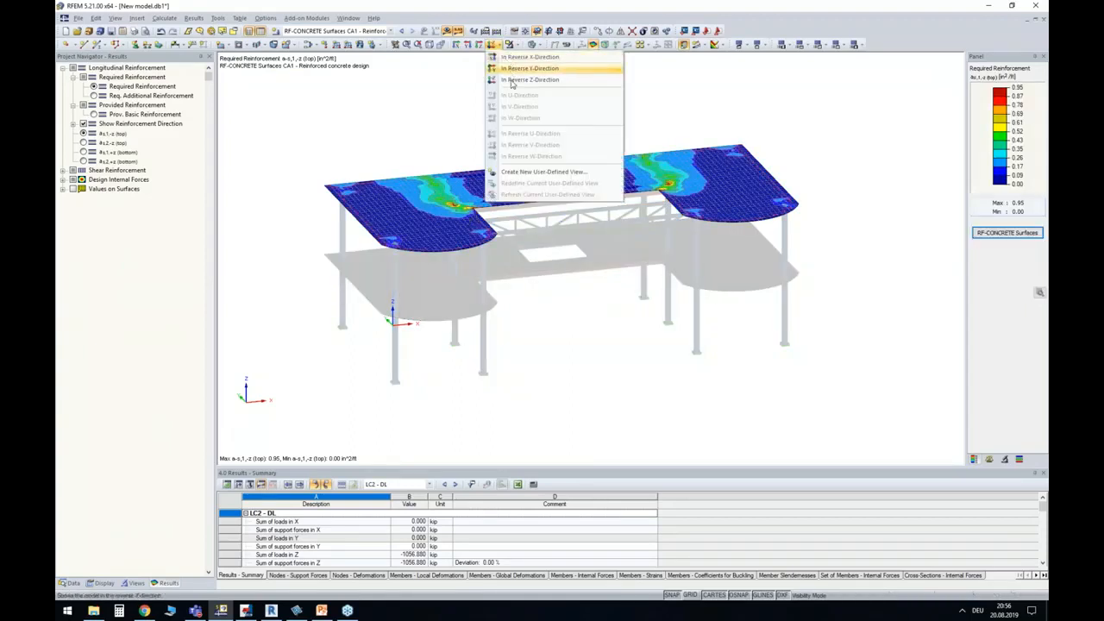
left_click(511, 80)
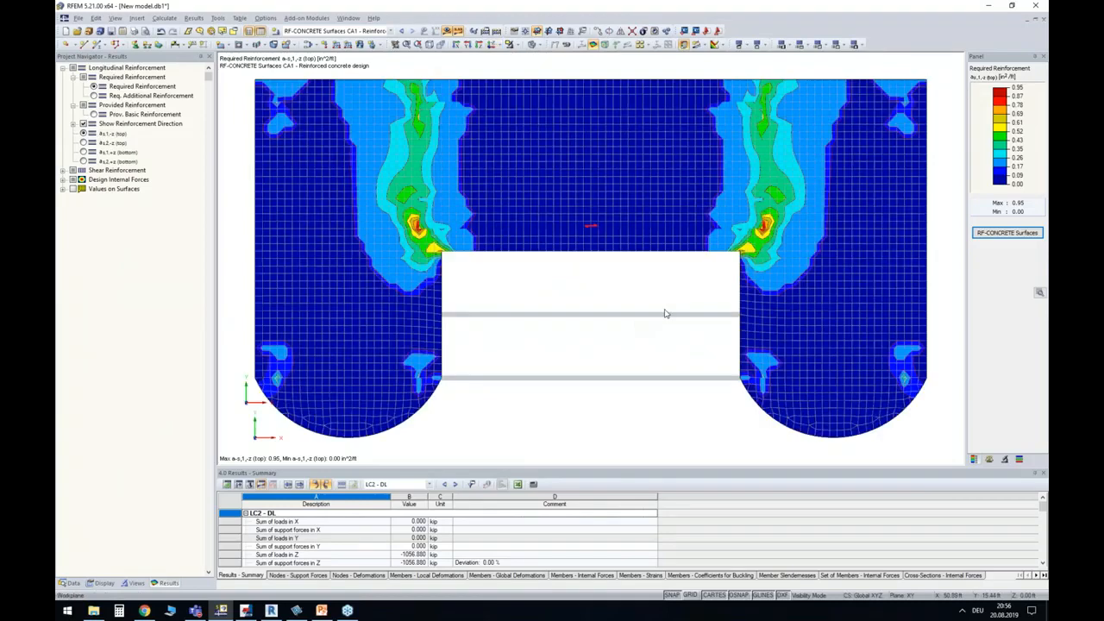
left_click(73, 190)
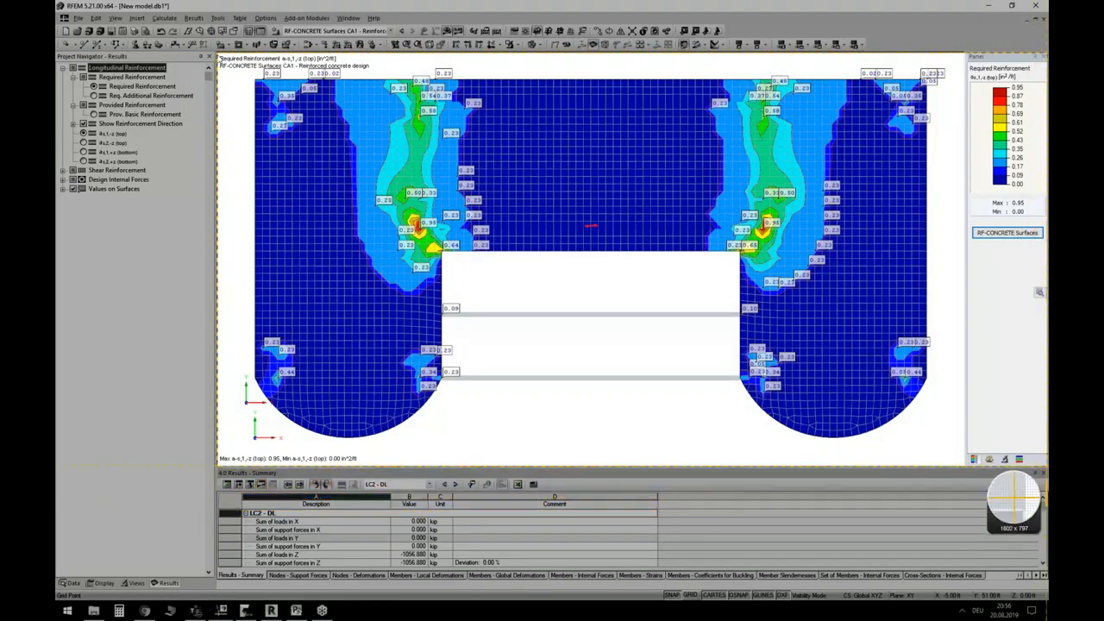
Capture the reinforcement plot with its colour legend in Snagit and save it to the desktop as req_rein_roof_.jpg, replacing the existing file.
left_click_drag(1047, 466, 1047, 466)
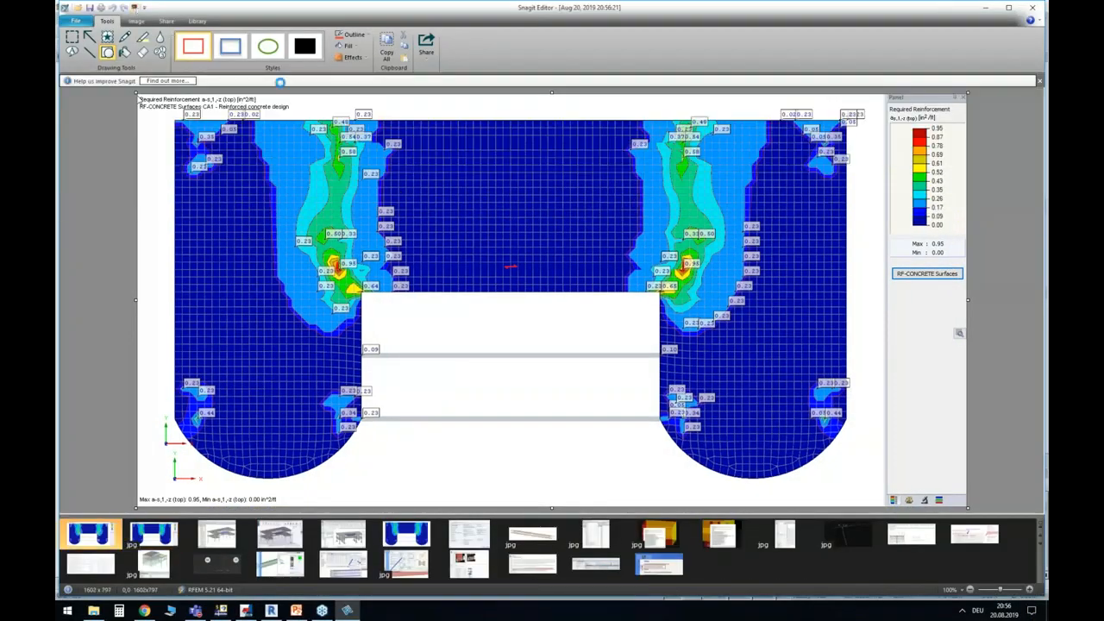
key("ctrl+s")
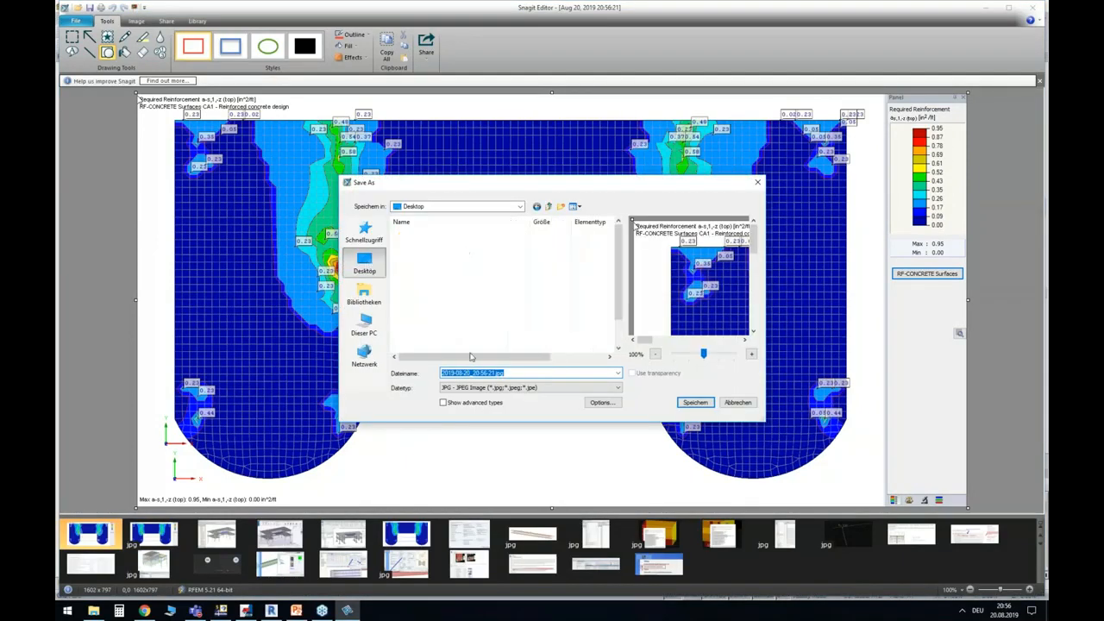
left_click(429, 234)
left_click(697, 403)
left_click(584, 328)
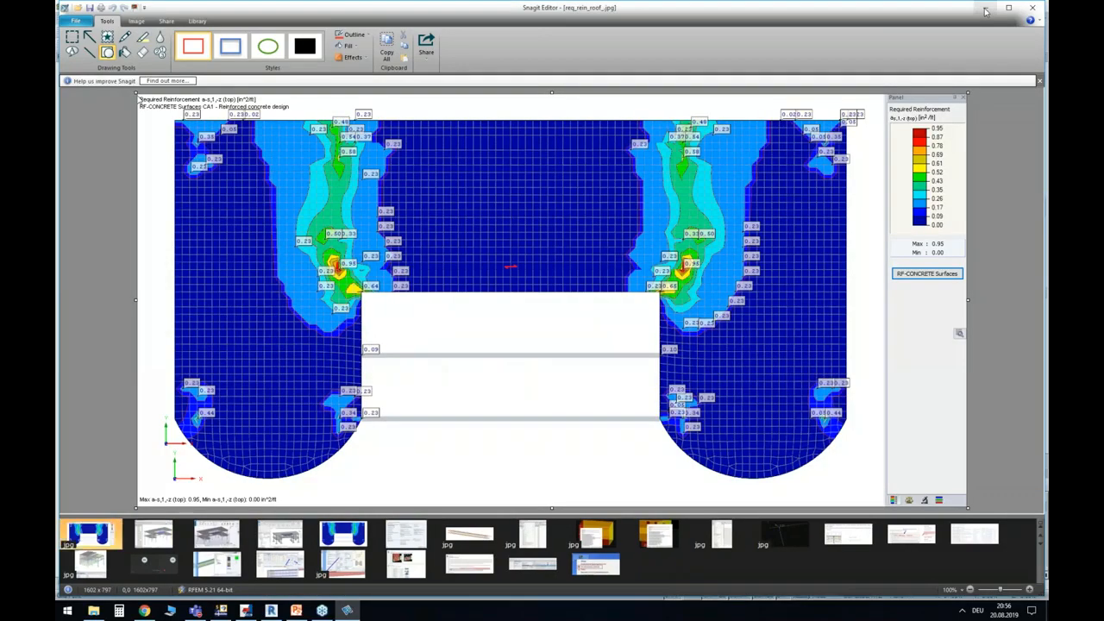
left_click(985, 10)
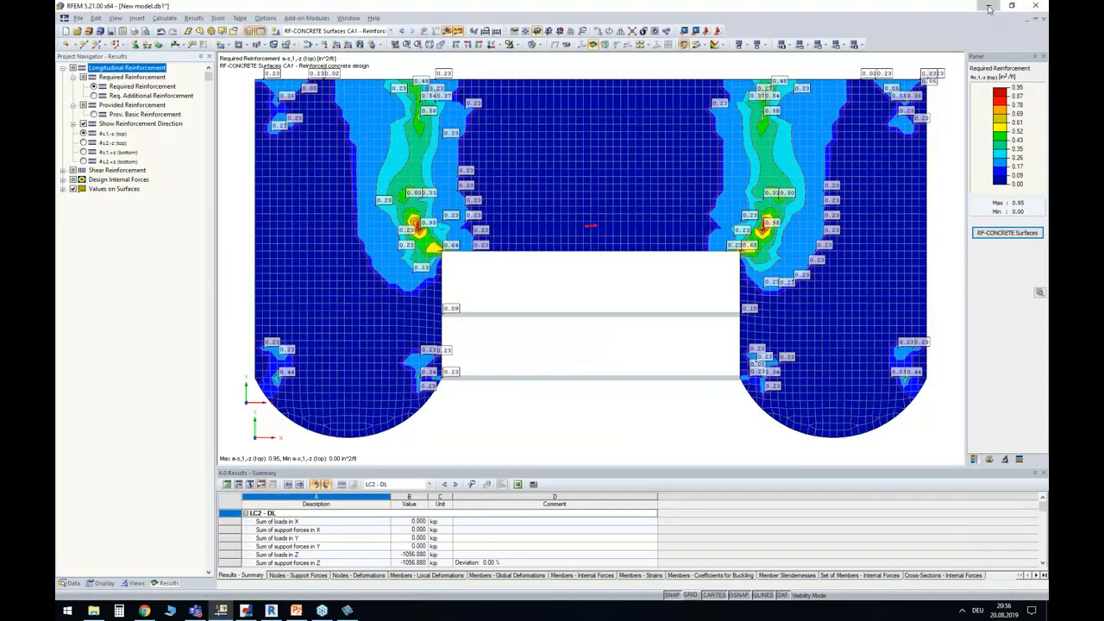
Minimise the open program windows to show the desktop and select the Trimble Connect shortcut.
left_click(989, 6)
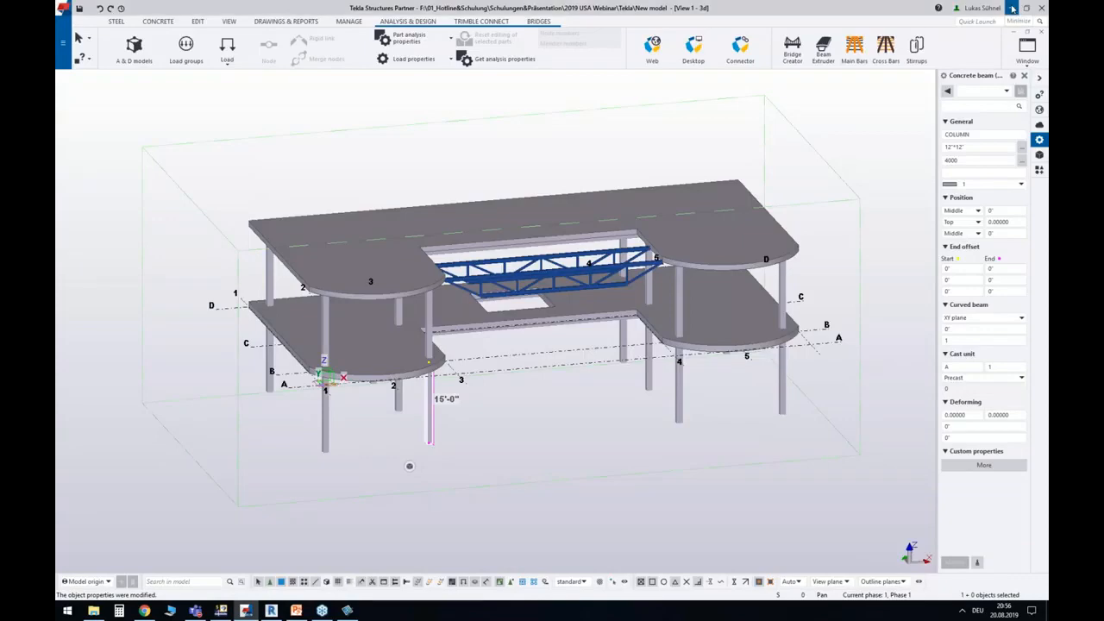
left_click(1012, 7)
left_click(988, 6)
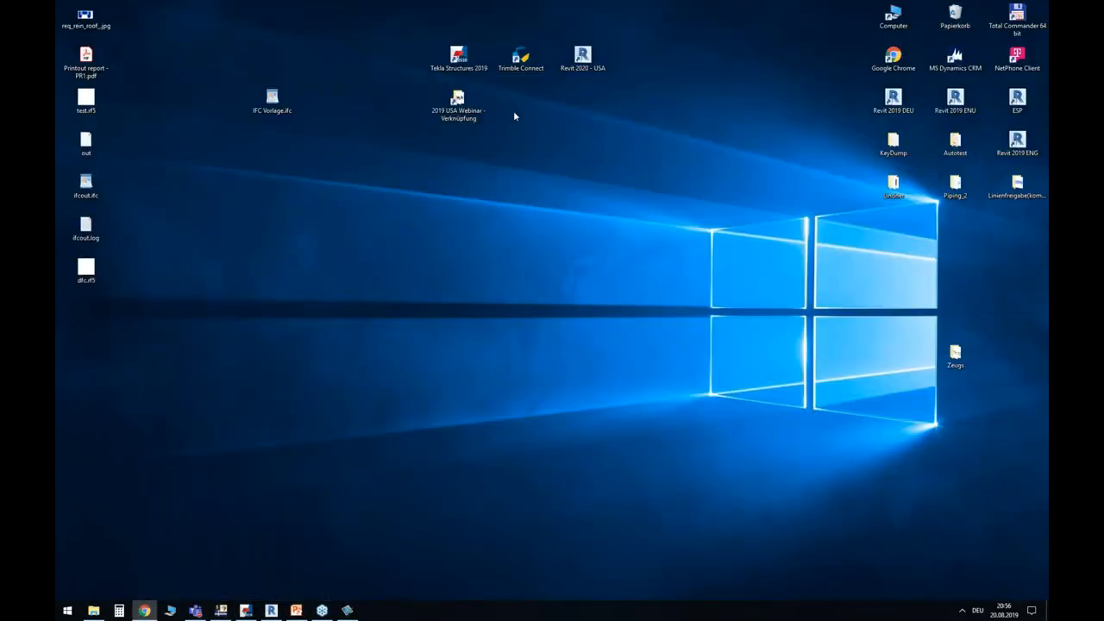
left_click(520, 59)
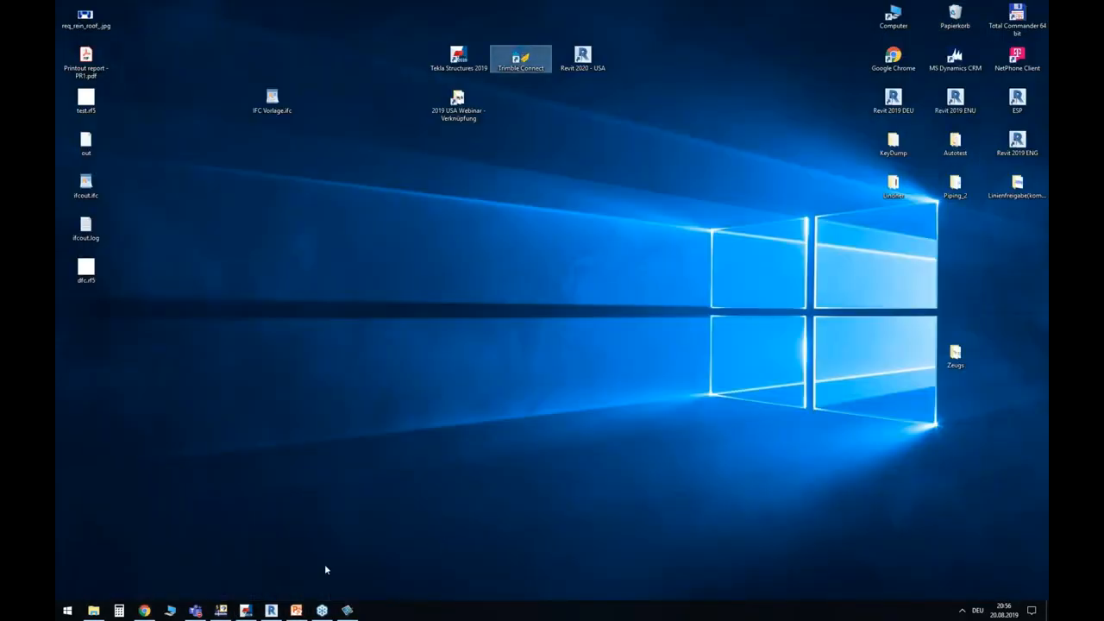
Switch to Tekla Structures and look up the Trimble Connect option among the model's export formats, leaving without exporting.
left_click(248, 611)
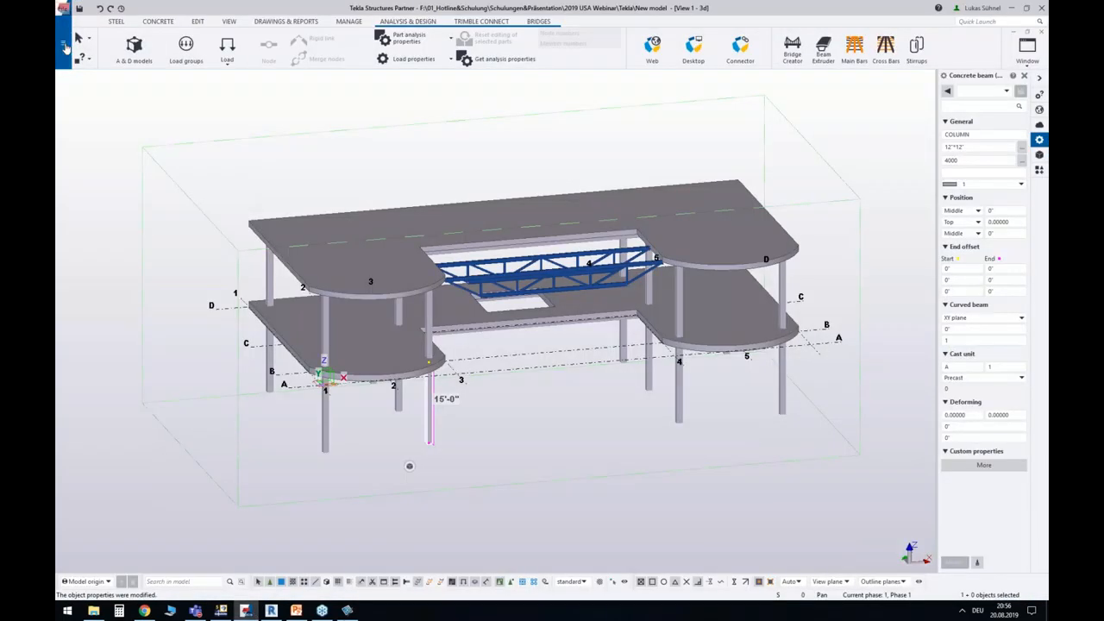
left_click(65, 45)
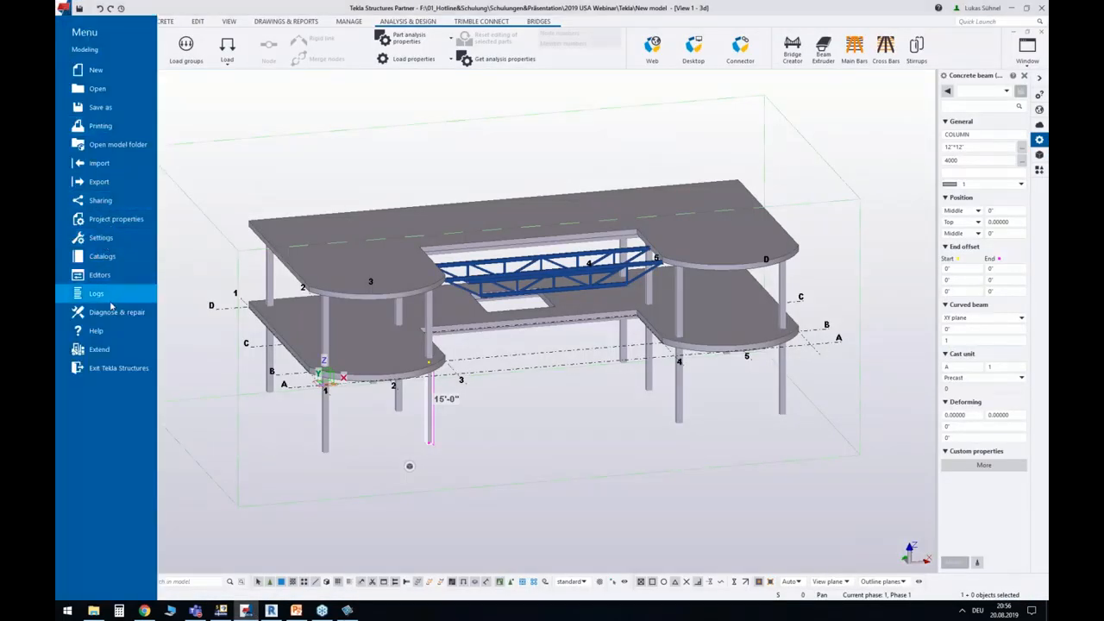
left_click(99, 182)
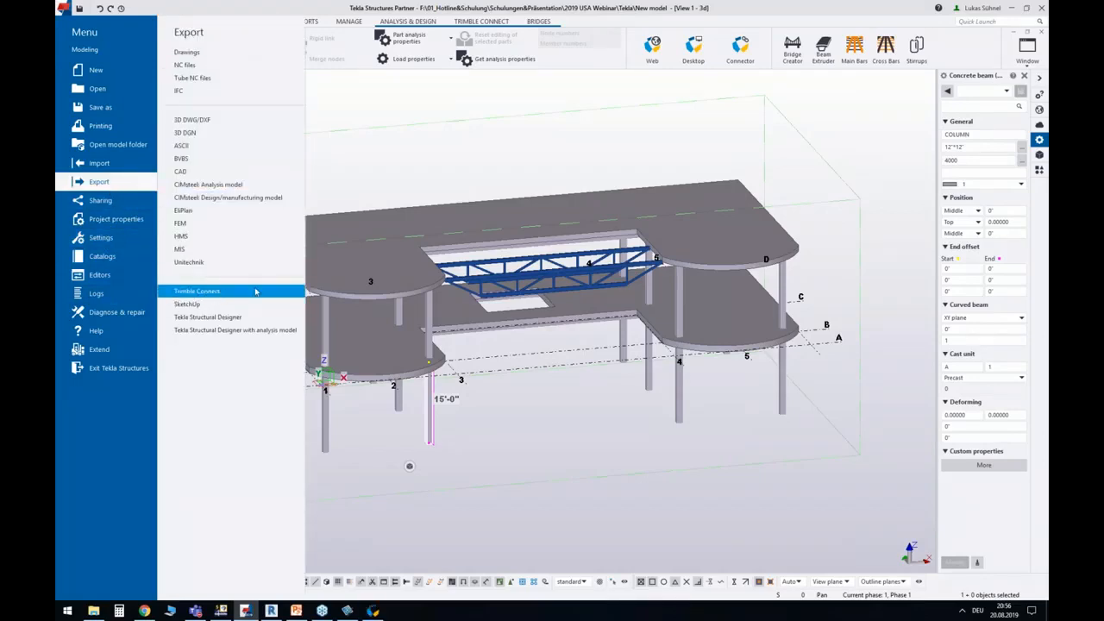
left_click(464, 164)
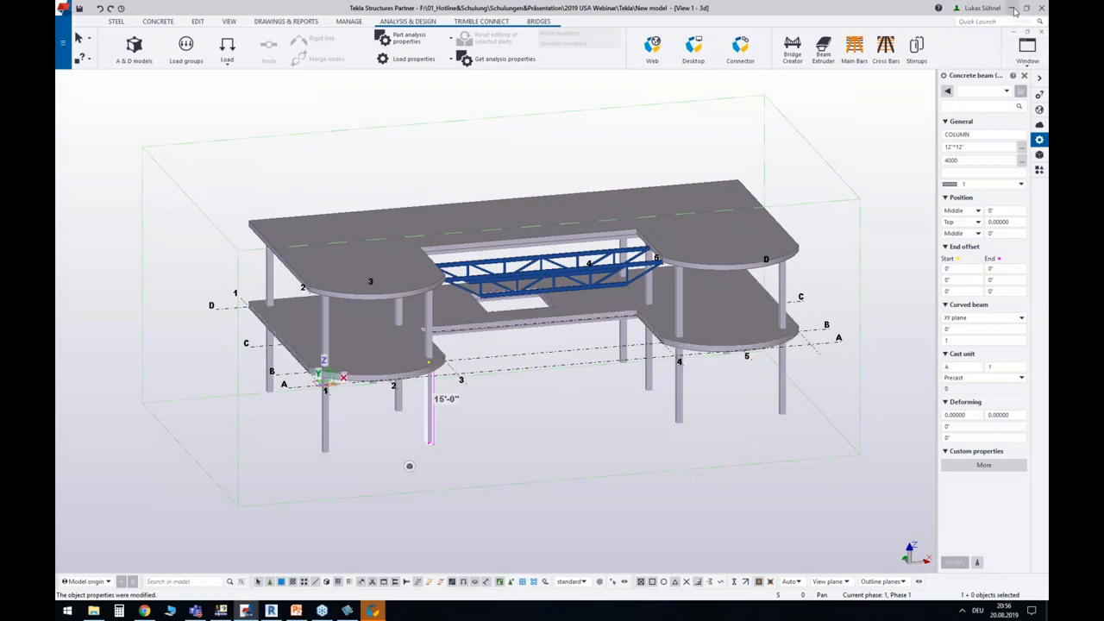
Switch to Trimble Connect and open the Webinar project's 3D view, showing the building obliquely from above with nothing selected.
left_click(373, 611)
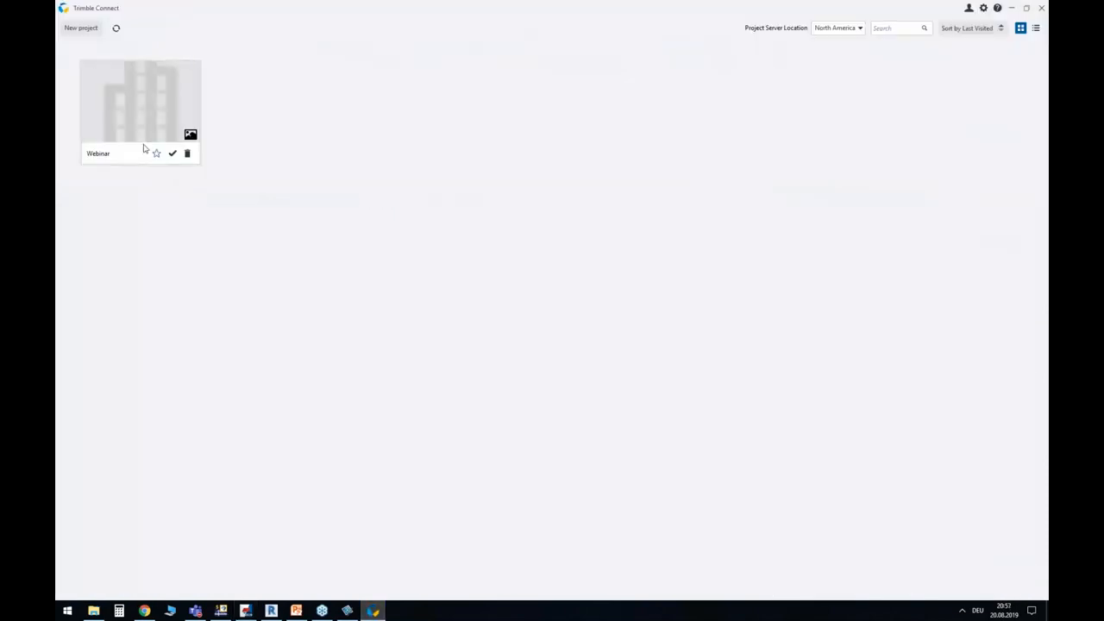
double_click(124, 93)
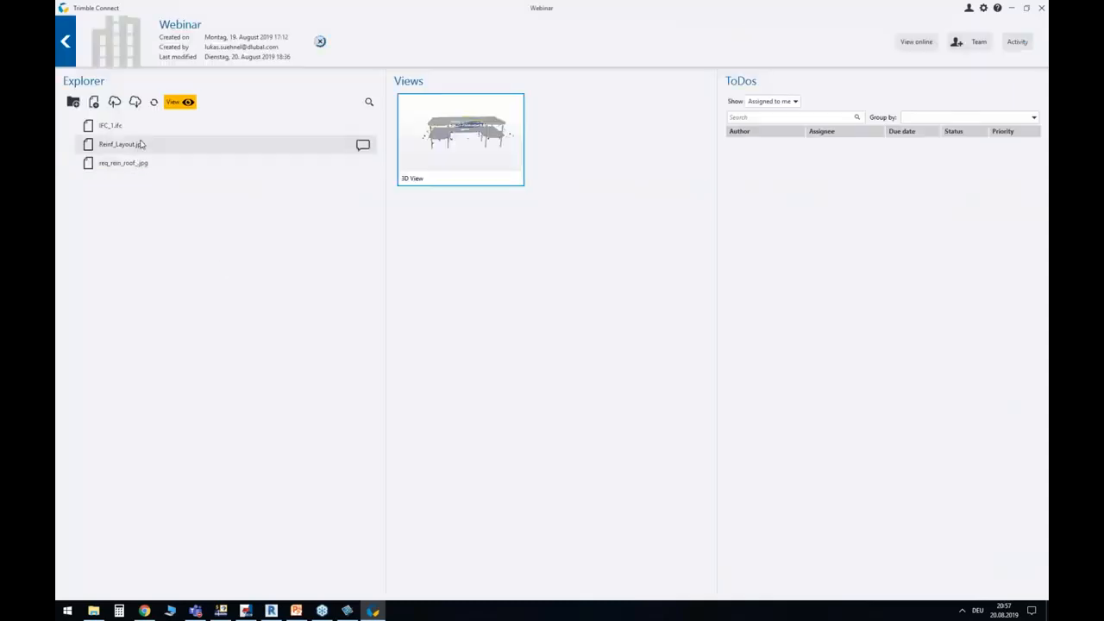
double_click(469, 135)
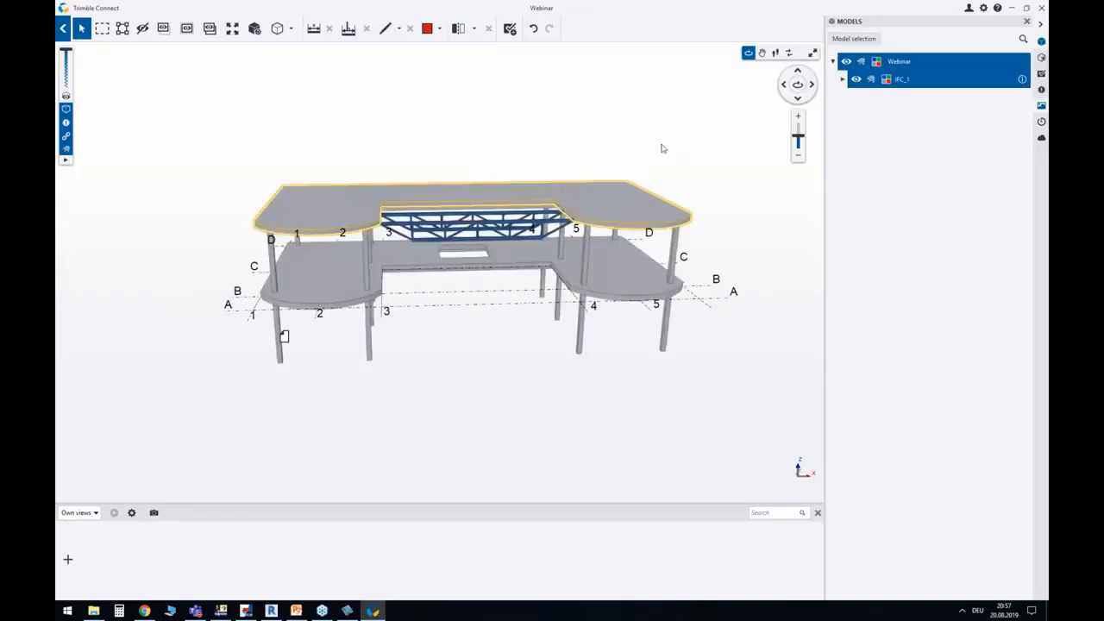
left_click(718, 123)
left_click_drag(569, 150, 568, 210)
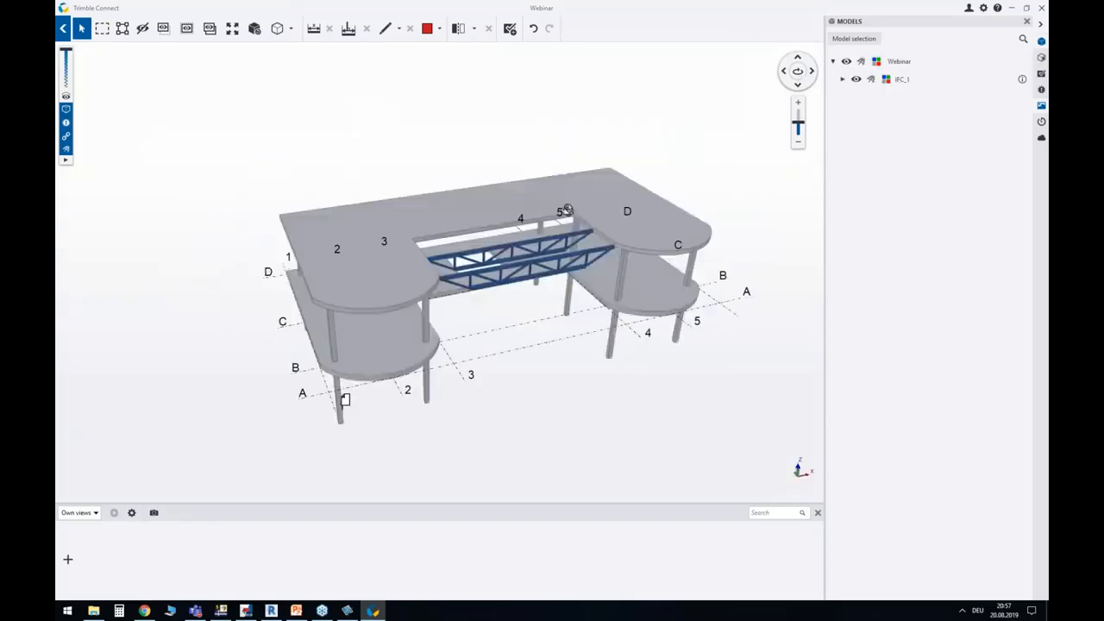
Start linking files to the upper slab and add req_rein_roof_.jpg from the desktop to the project files.
left_click(400, 302)
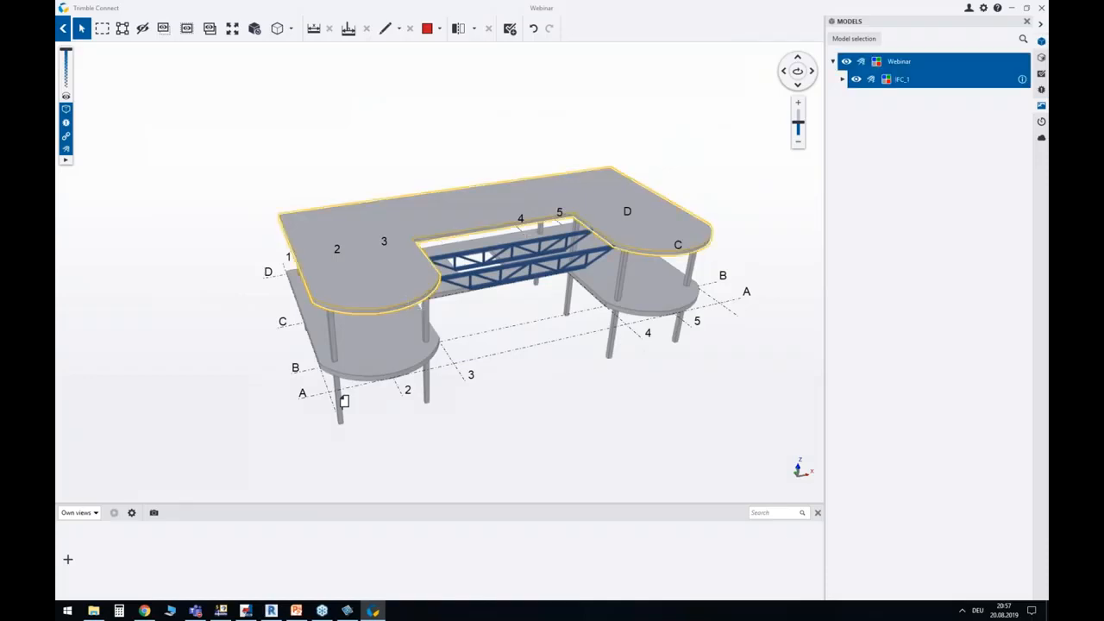
right_click(413, 298)
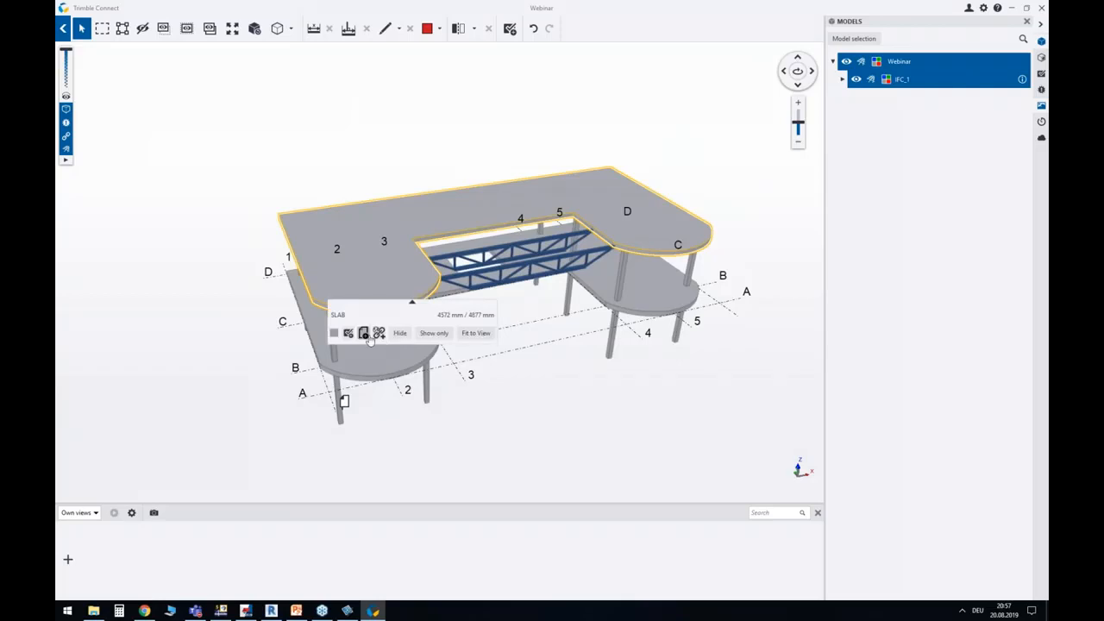
left_click(365, 330)
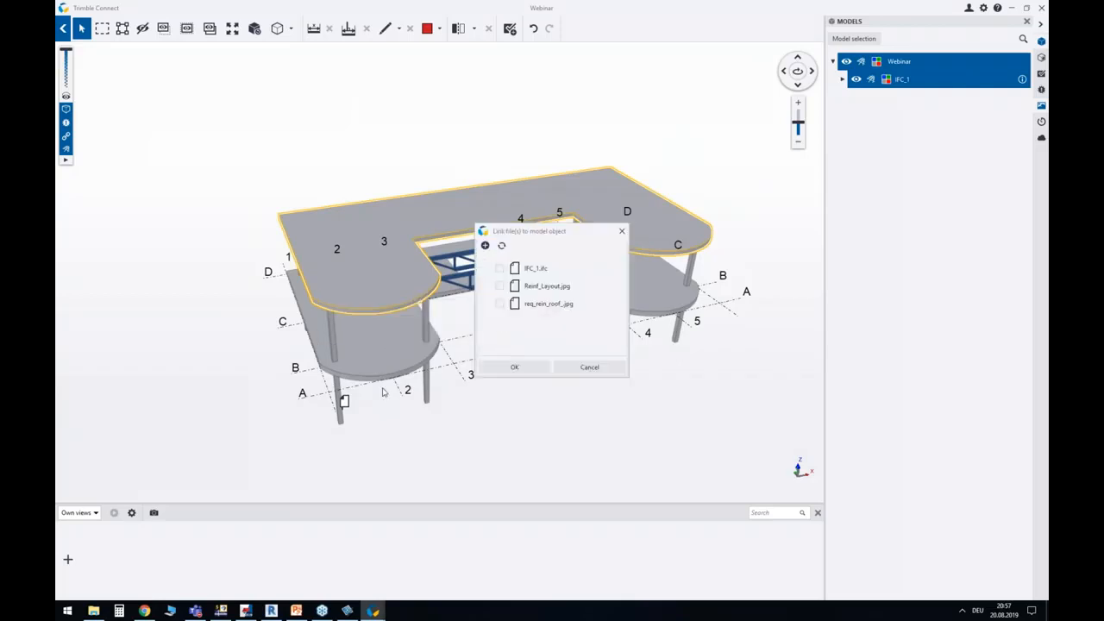
left_click(484, 245)
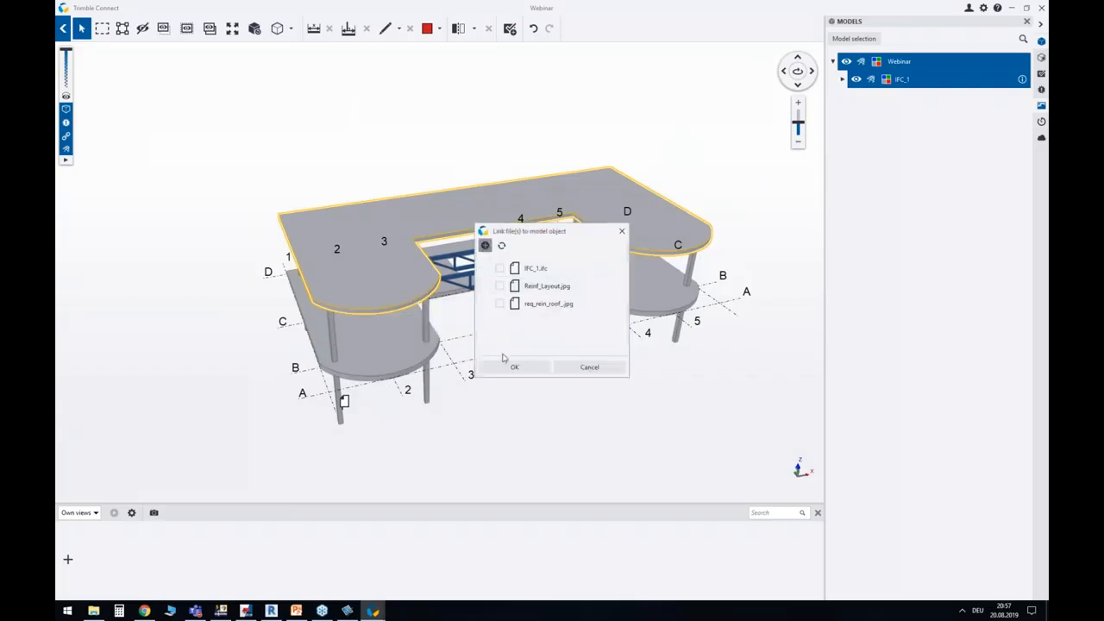
left_click(602, 370)
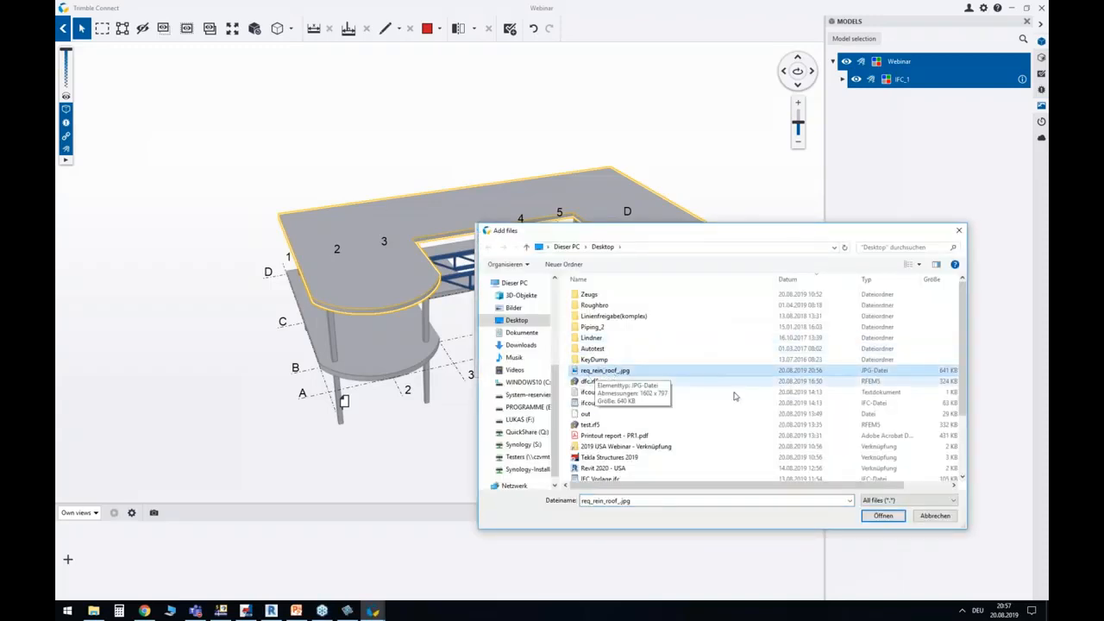
left_click(882, 515)
Link req_rein_roof_.jpg to the upper slab and clear the selection.
left_click(536, 316)
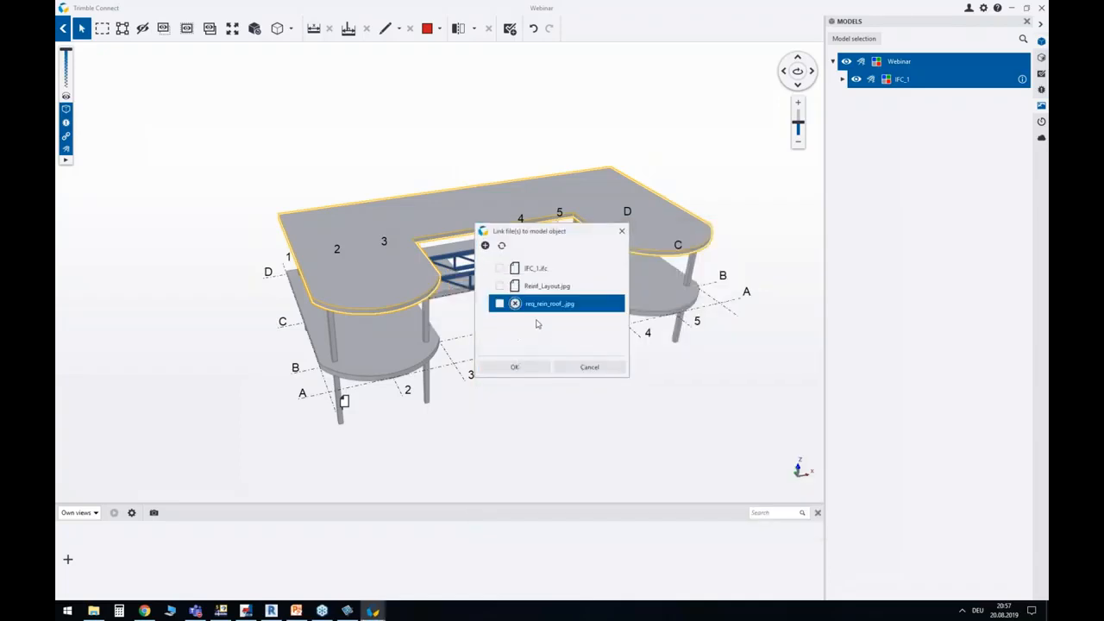
left_click(499, 305)
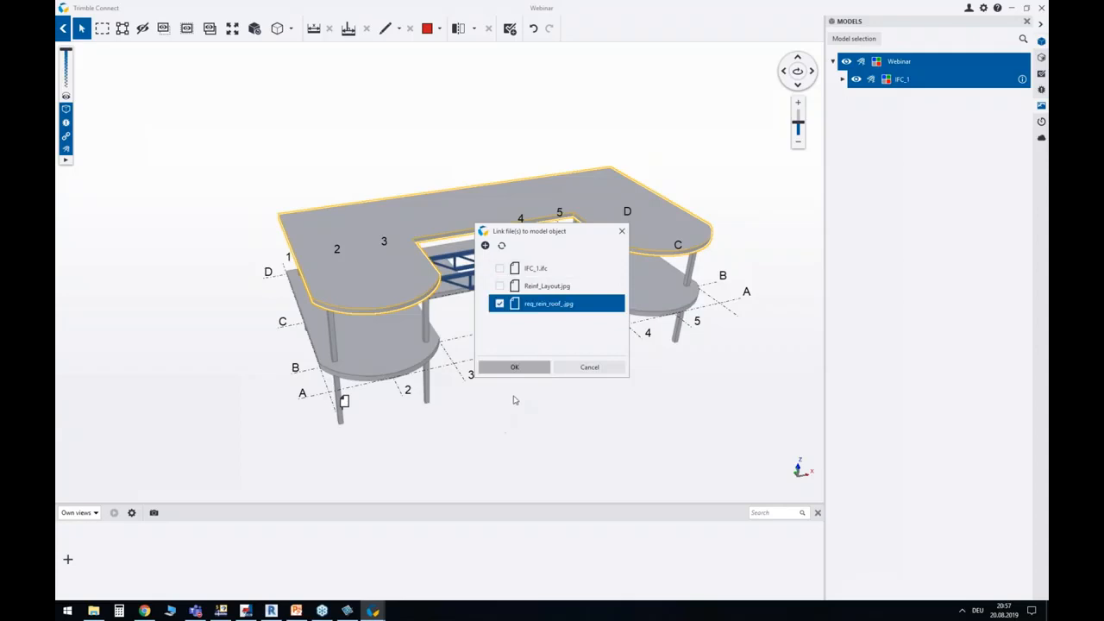
left_click(514, 367)
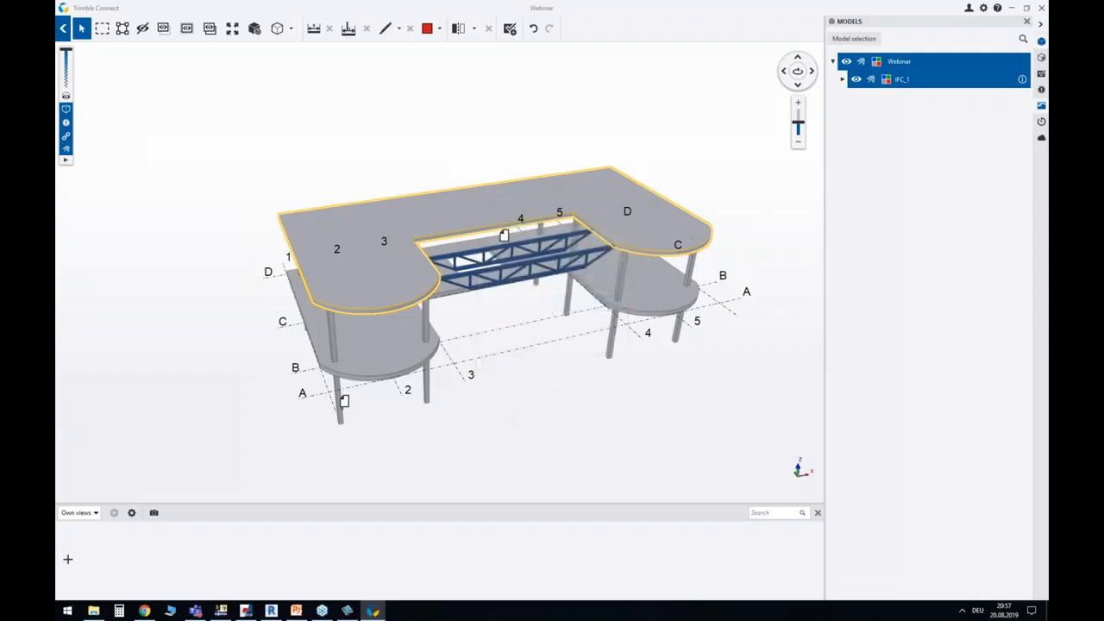
left_click(513, 139)
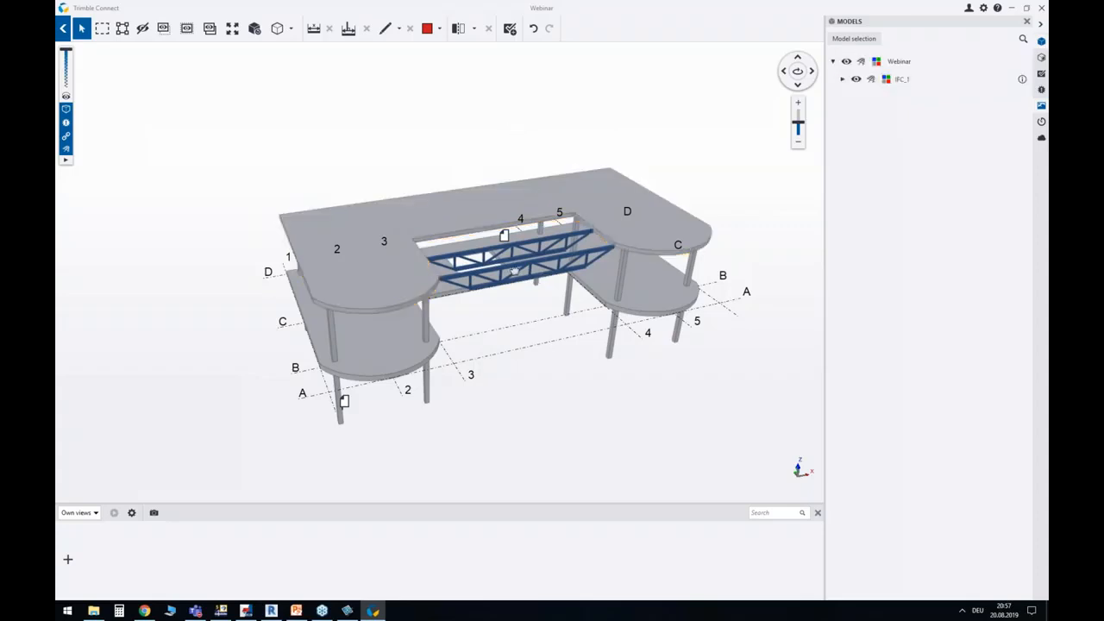
Open the reinforcement image attached to the upper slab, view it, and close the image viewer.
middle_click_drag(514, 270, 487, 248)
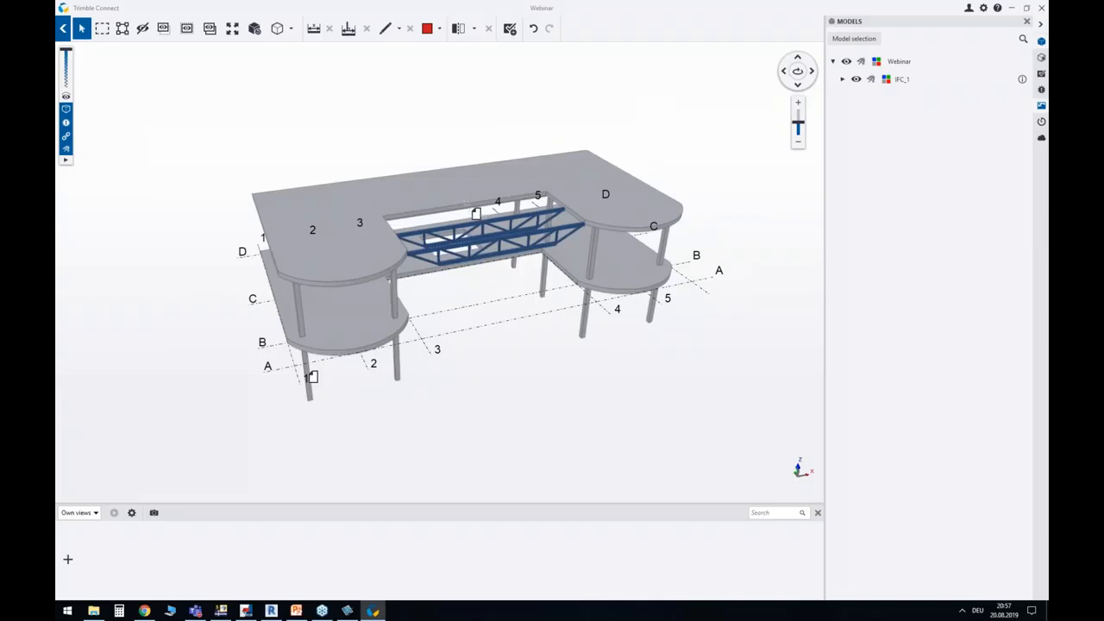
left_click(466, 203)
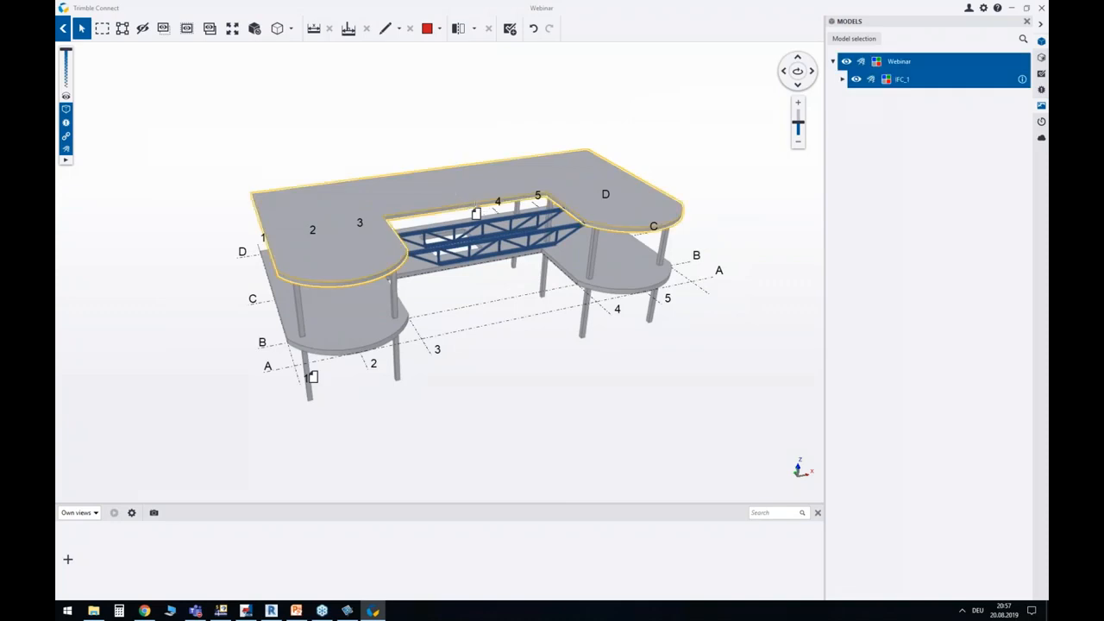
left_click(454, 141)
left_click(470, 198)
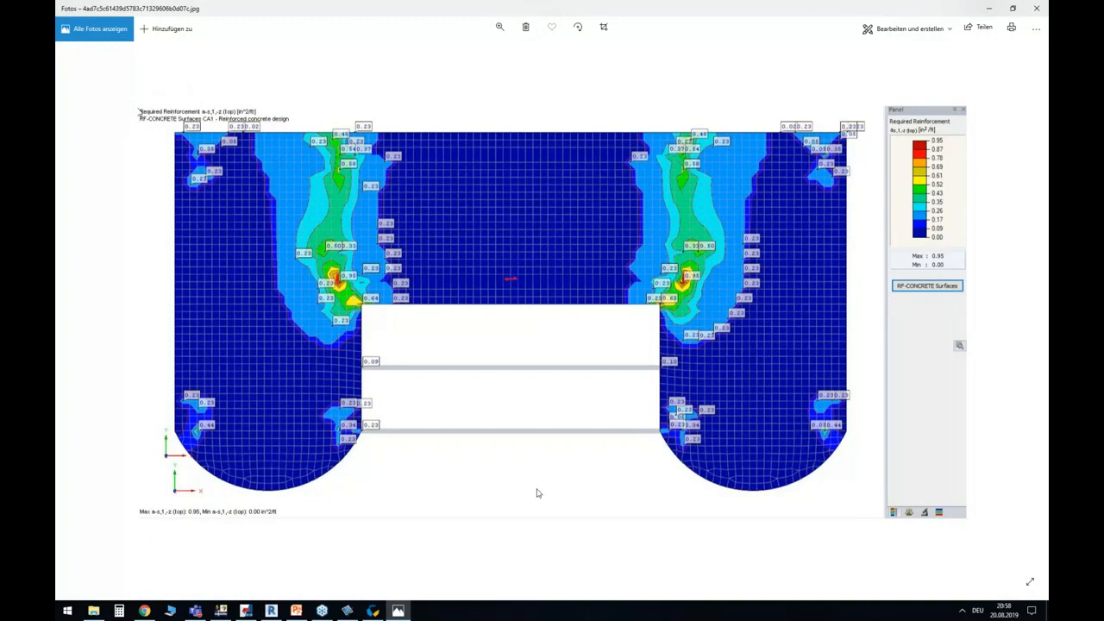
left_click(1035, 8)
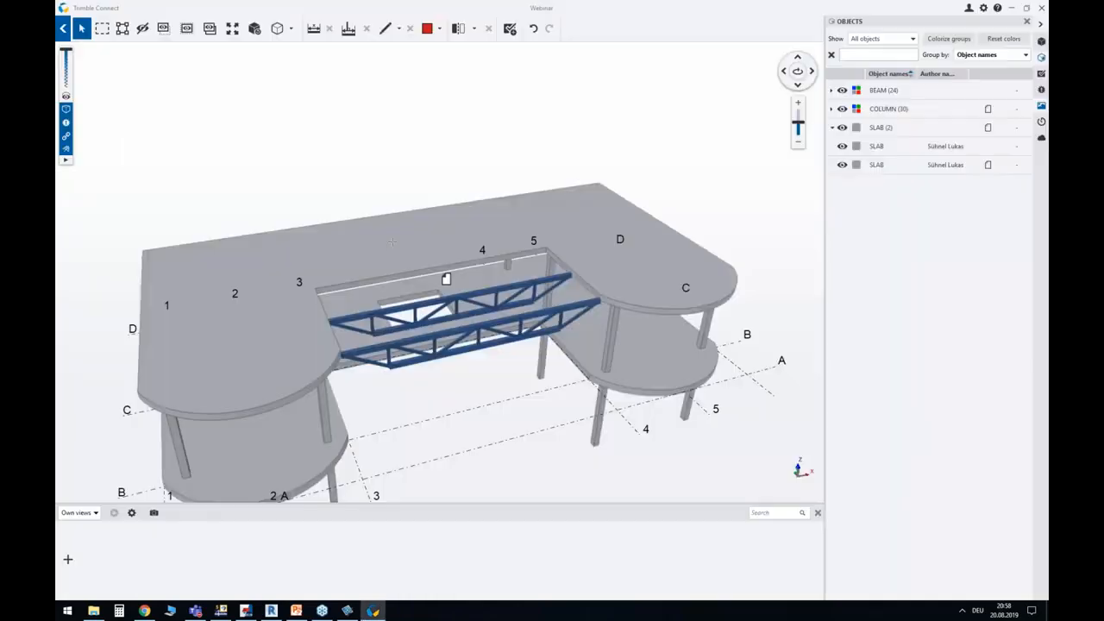
View the reinforcement image attached to the lower front column near grid axes A and 1, and return to the whole building.
scroll(407, 207, "down", 3)
middle_click_drag(285, 402, 386, 342)
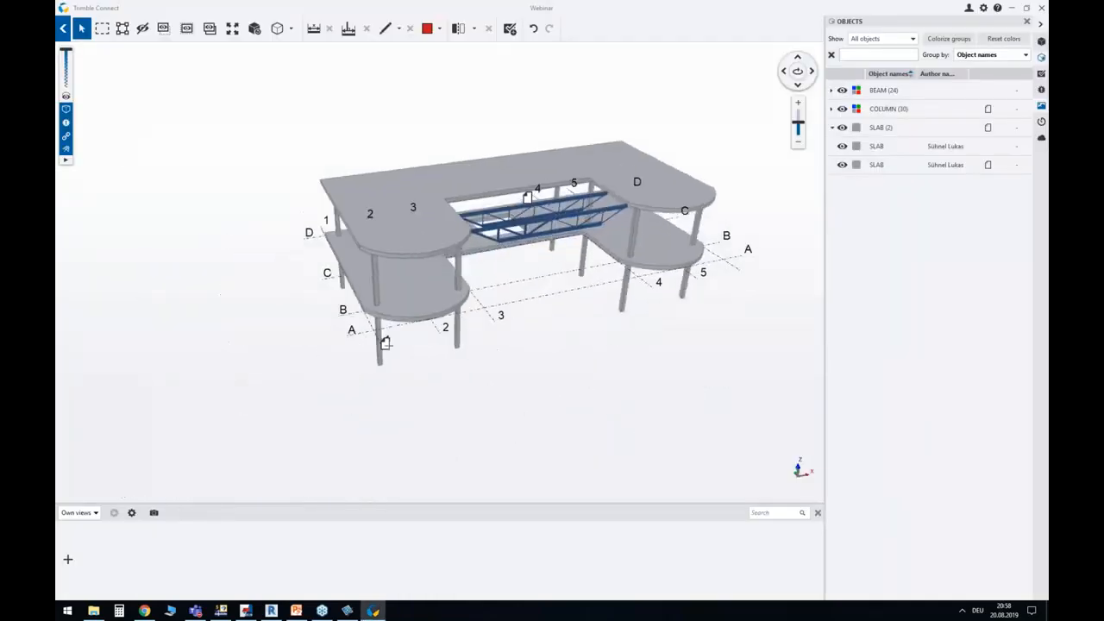
scroll(386, 343, "up", 3)
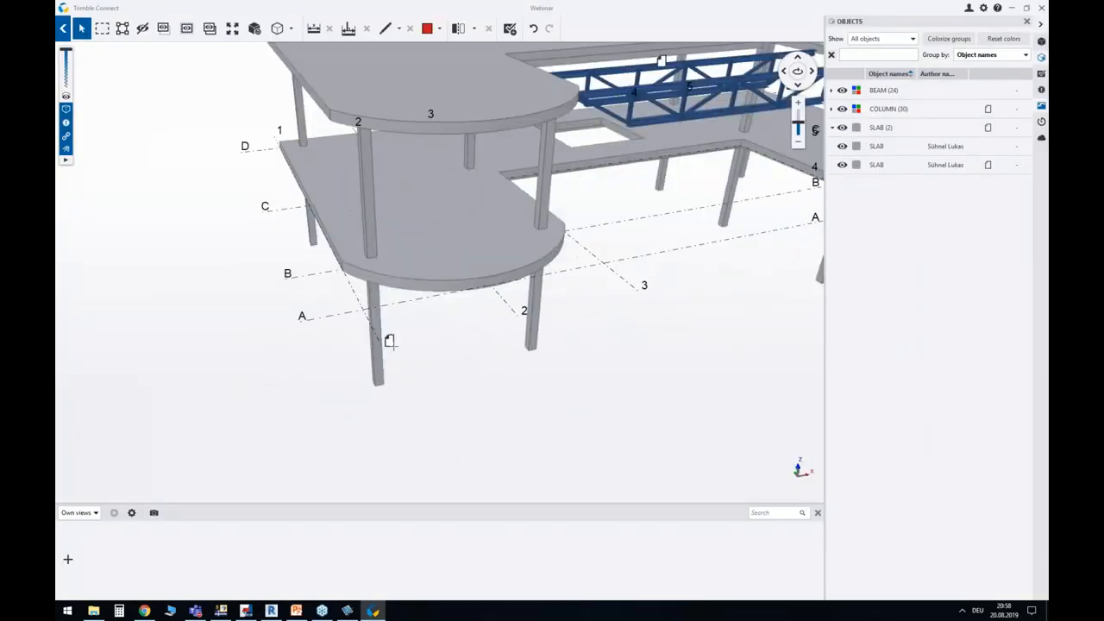
left_click(381, 334)
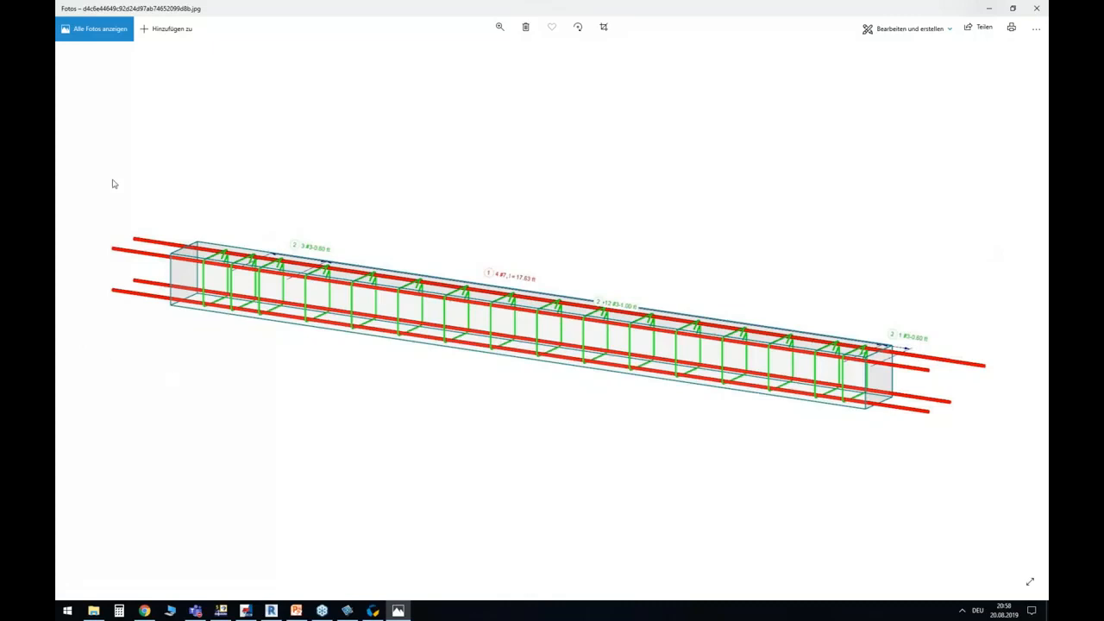
left_click(1036, 8)
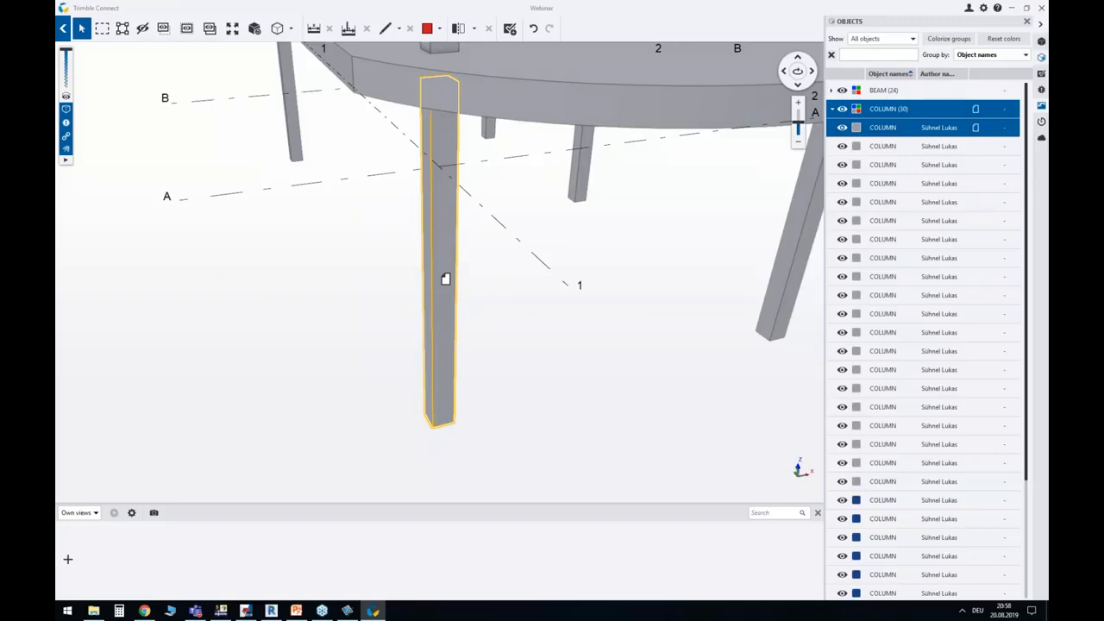
scroll(415, 327, "down", 5)
scroll(437, 306, "down", 5)
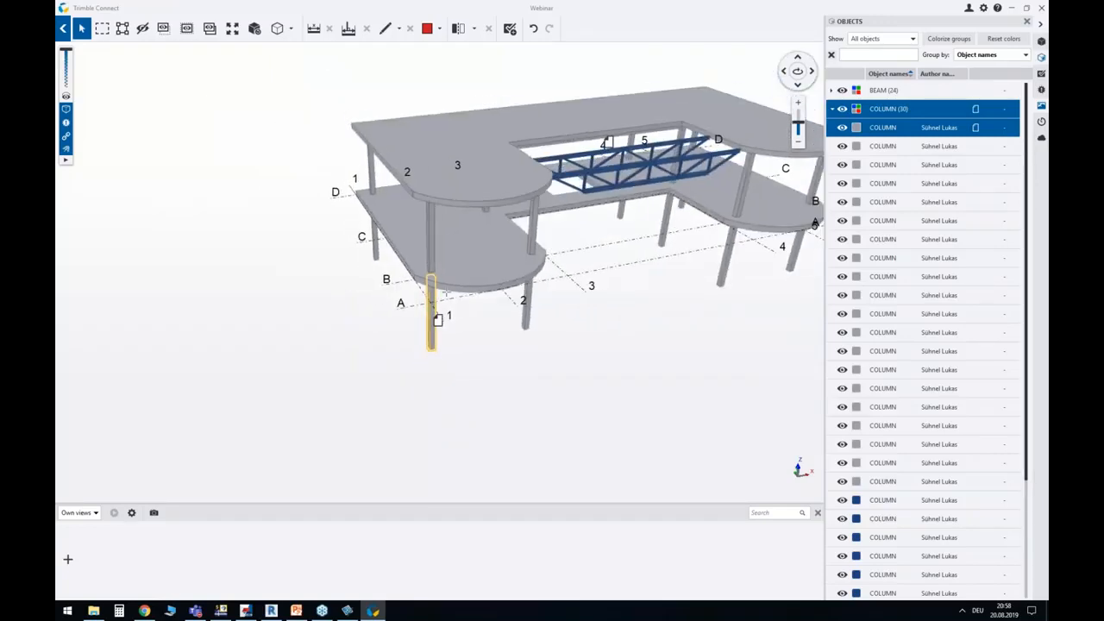
middle_click_drag(593, 234, 516, 260)
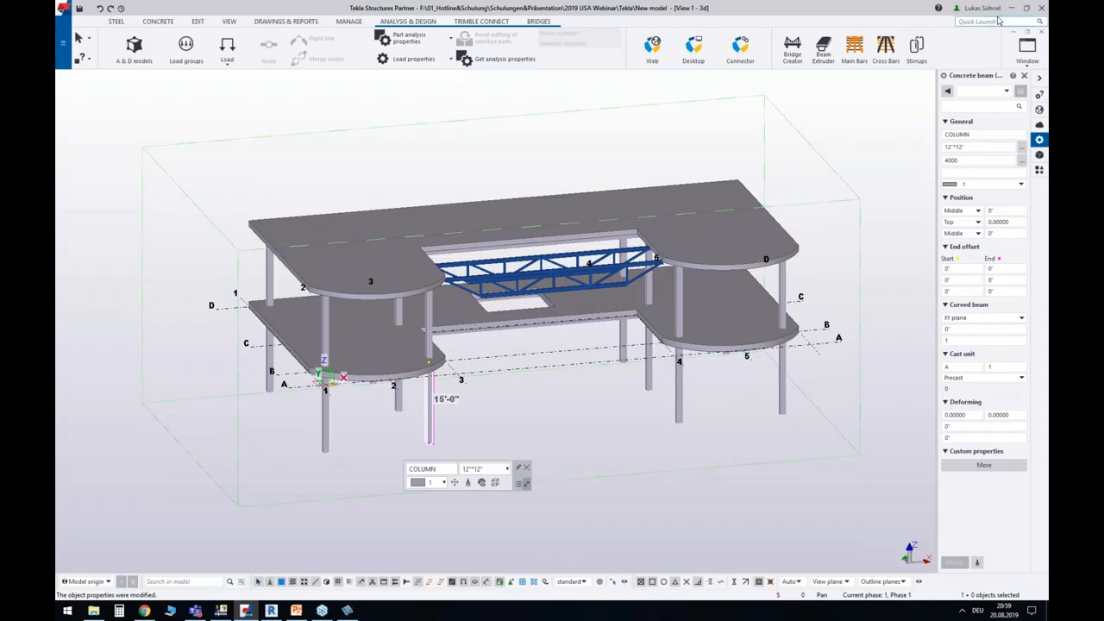
Close Tekla Structures without saving the model changes.
left_click(1042, 10)
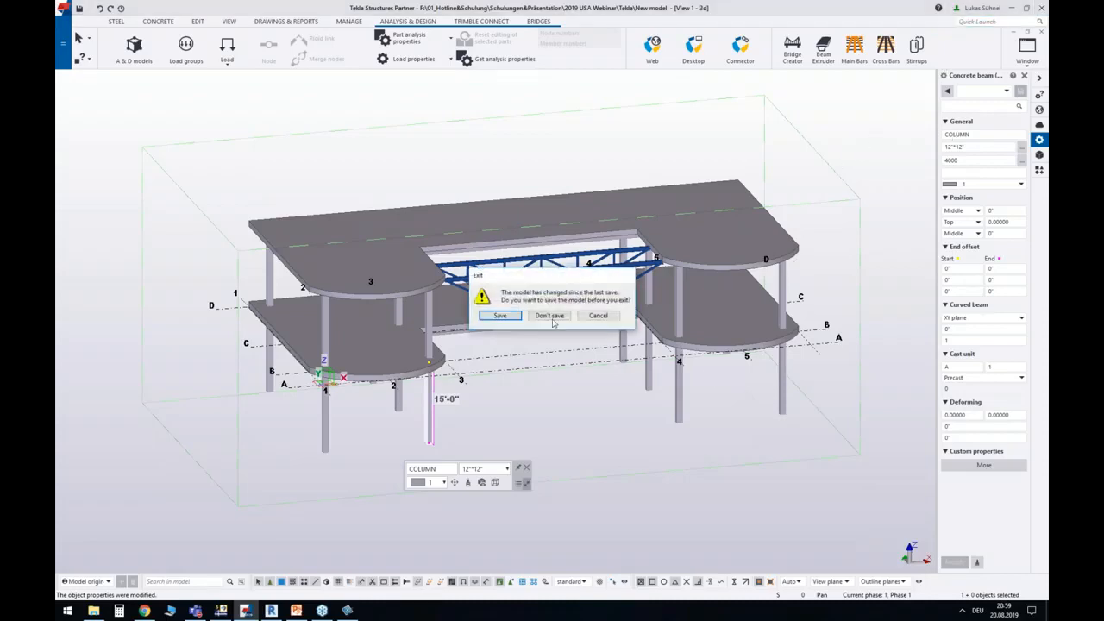
left_click(552, 318)
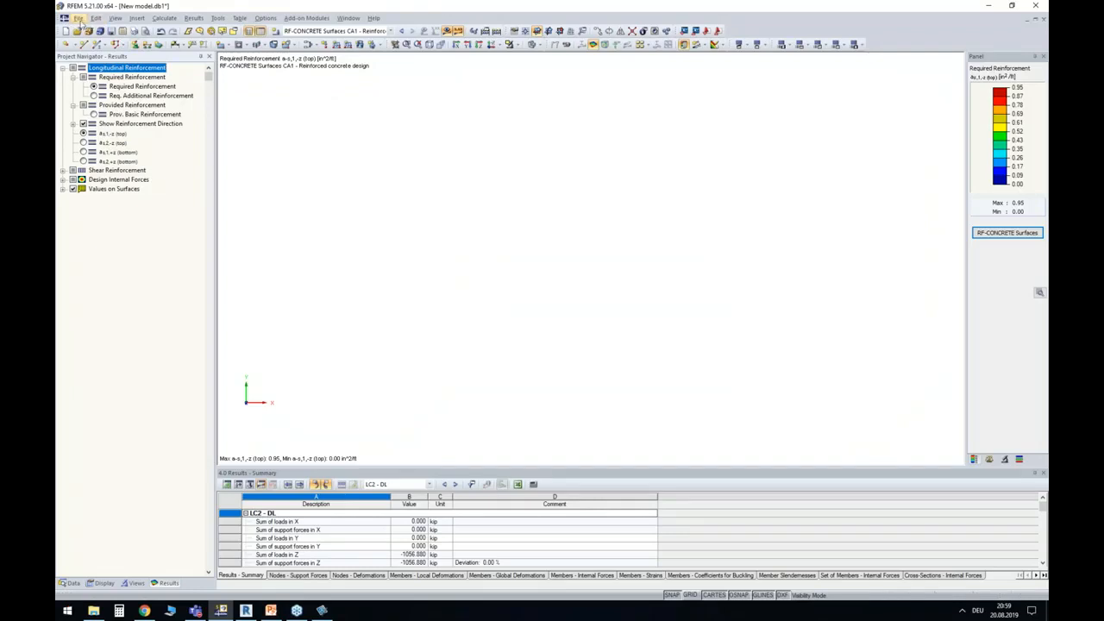
In RFEM, open the import format selection and choose the Industry Foundation Classes format, followed by Bentley ISM (*.ism.dgn, *.dgn).
left_click(80, 19)
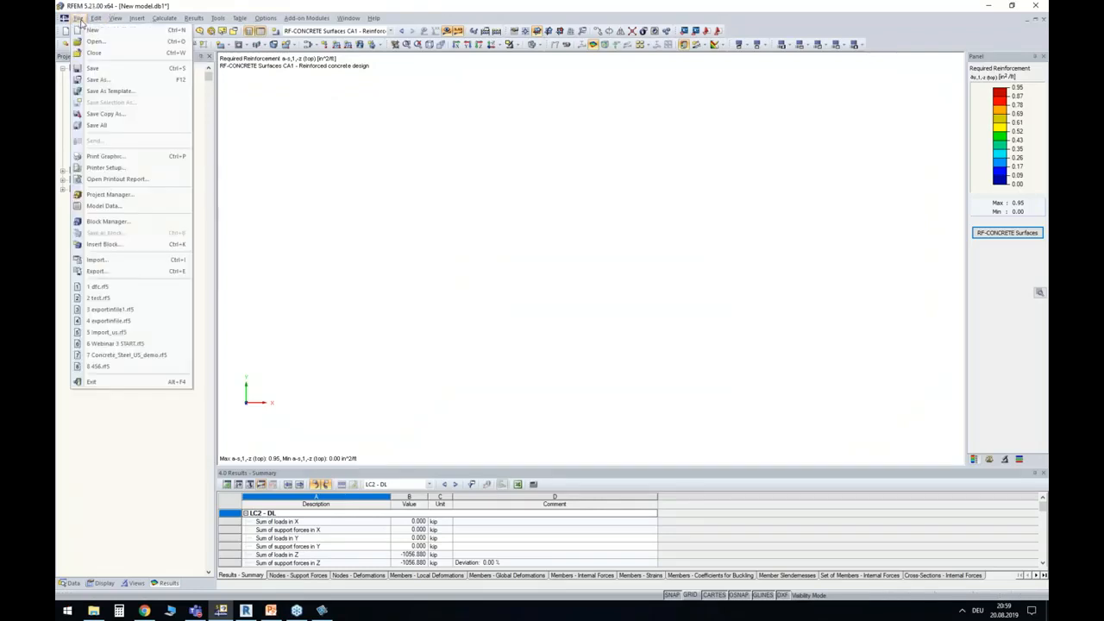
left_click(111, 261)
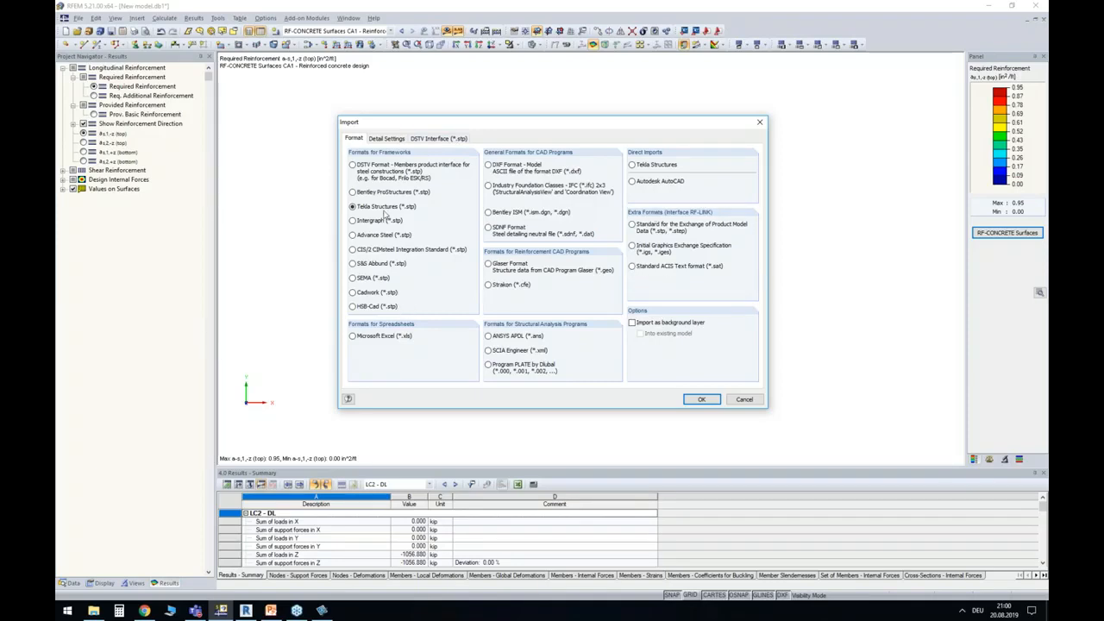
left_click_drag(389, 128, 399, 121)
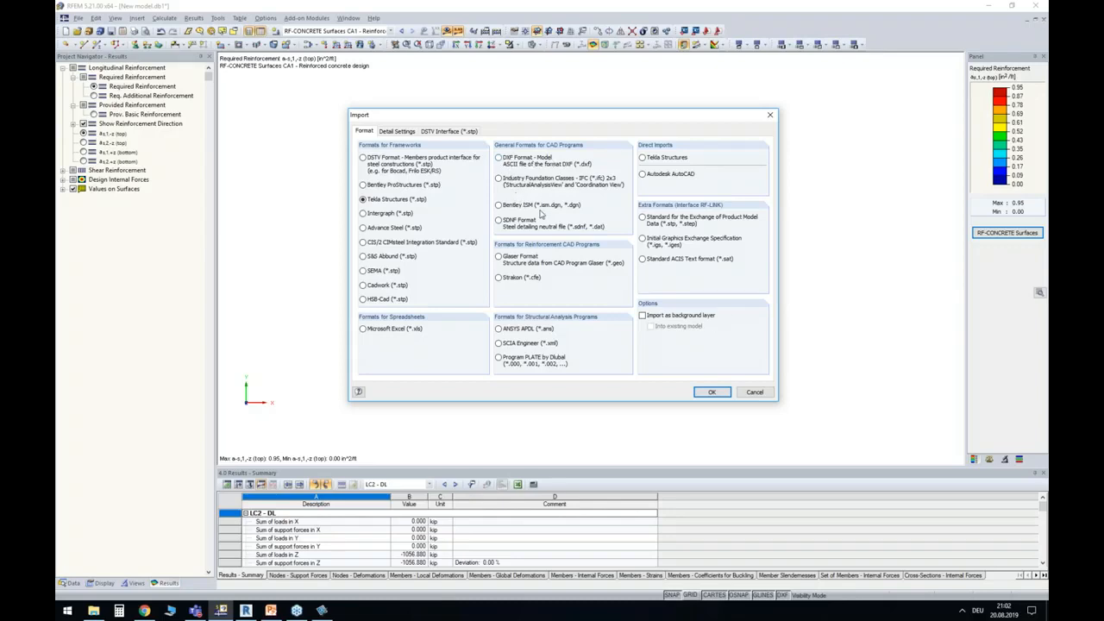
left_click(498, 179)
left_click(524, 207)
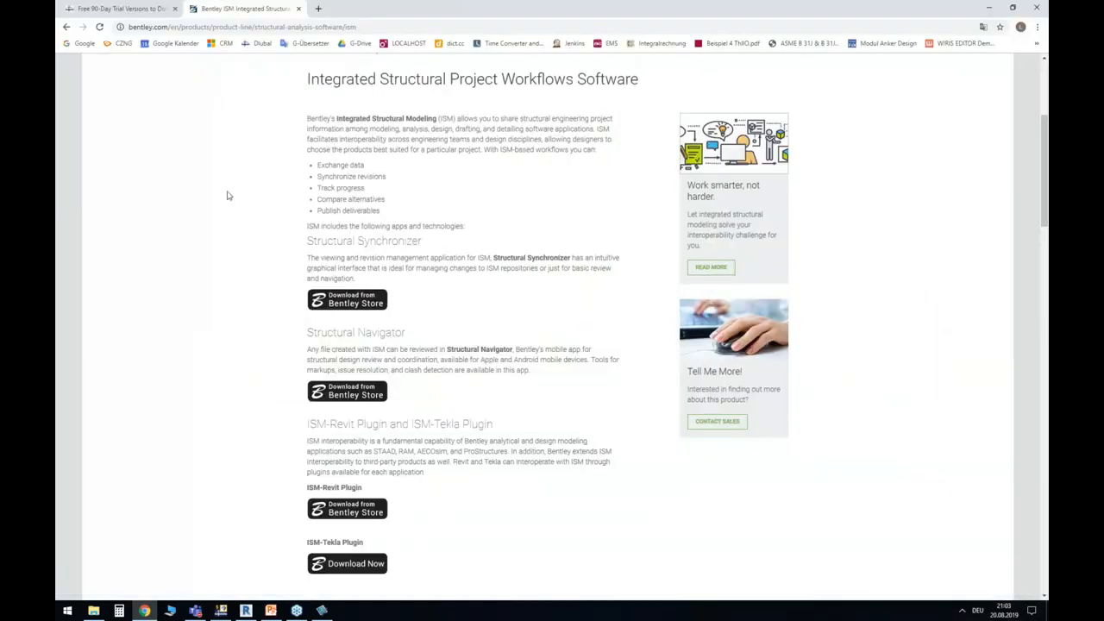
Review Bentley's Integrated Structural Modeling web page in Chrome and select SDNF Format as the import format in RFEM.
scroll(416, 183, "up", 3)
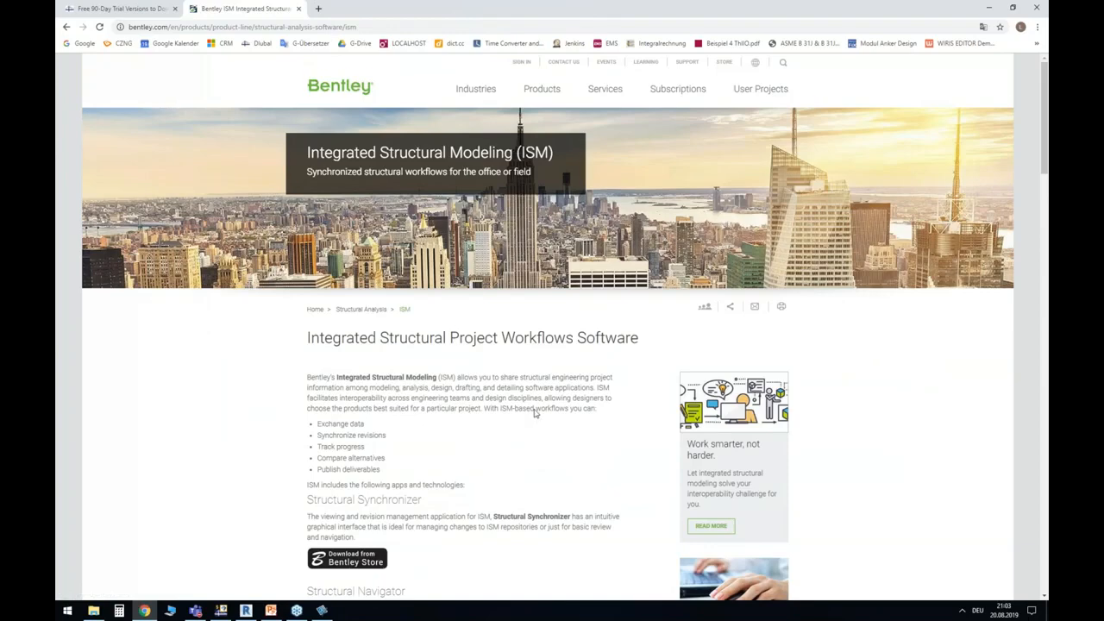
scroll(535, 413, "down", 1)
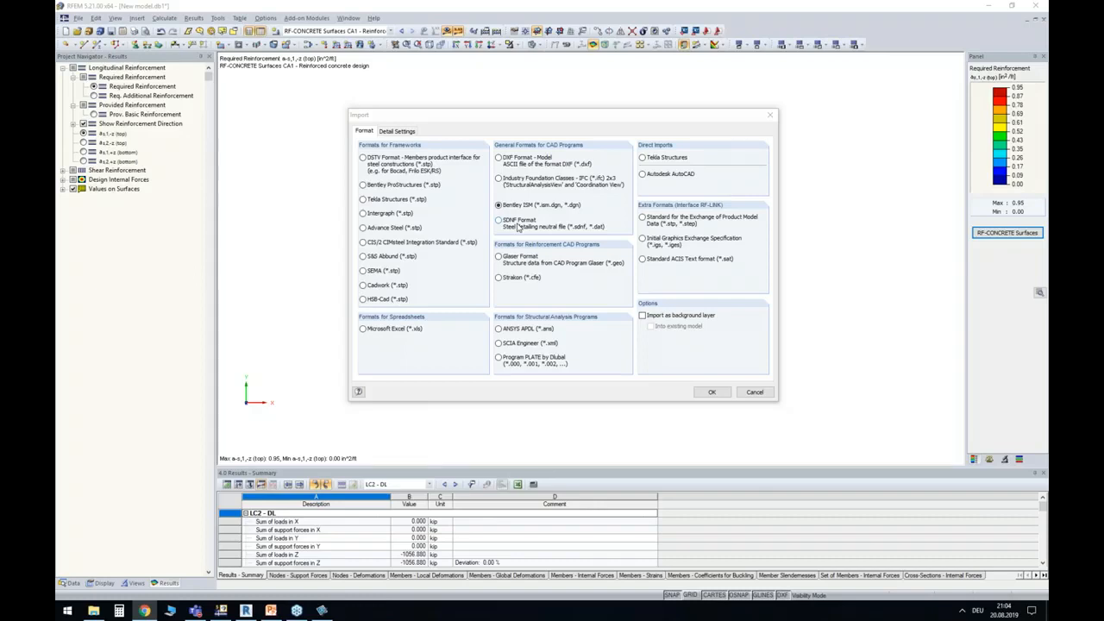
left_click(518, 226)
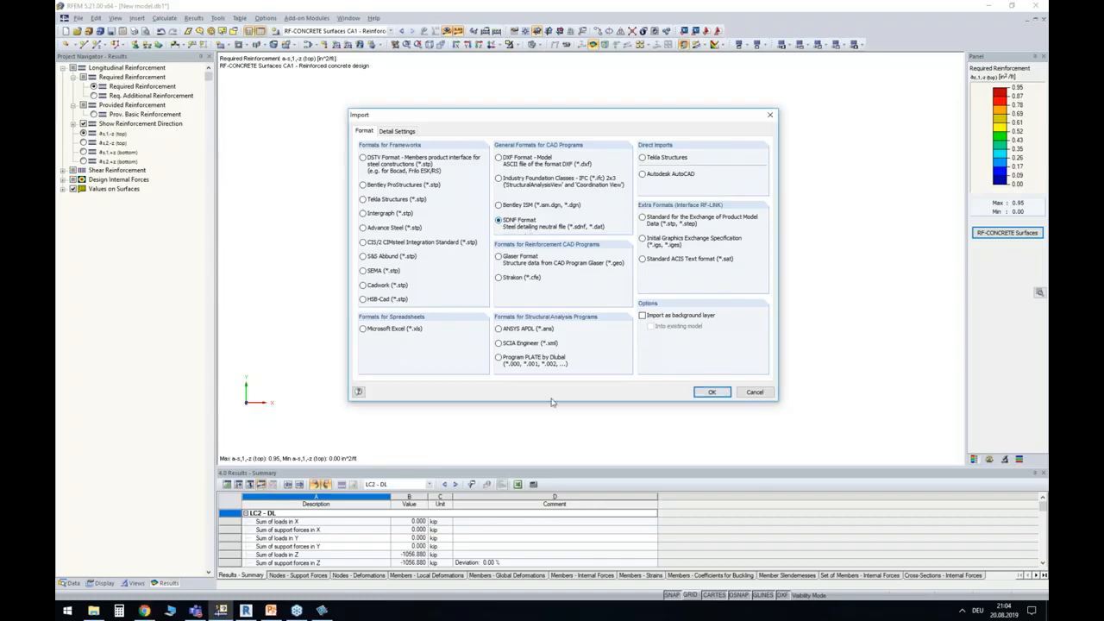